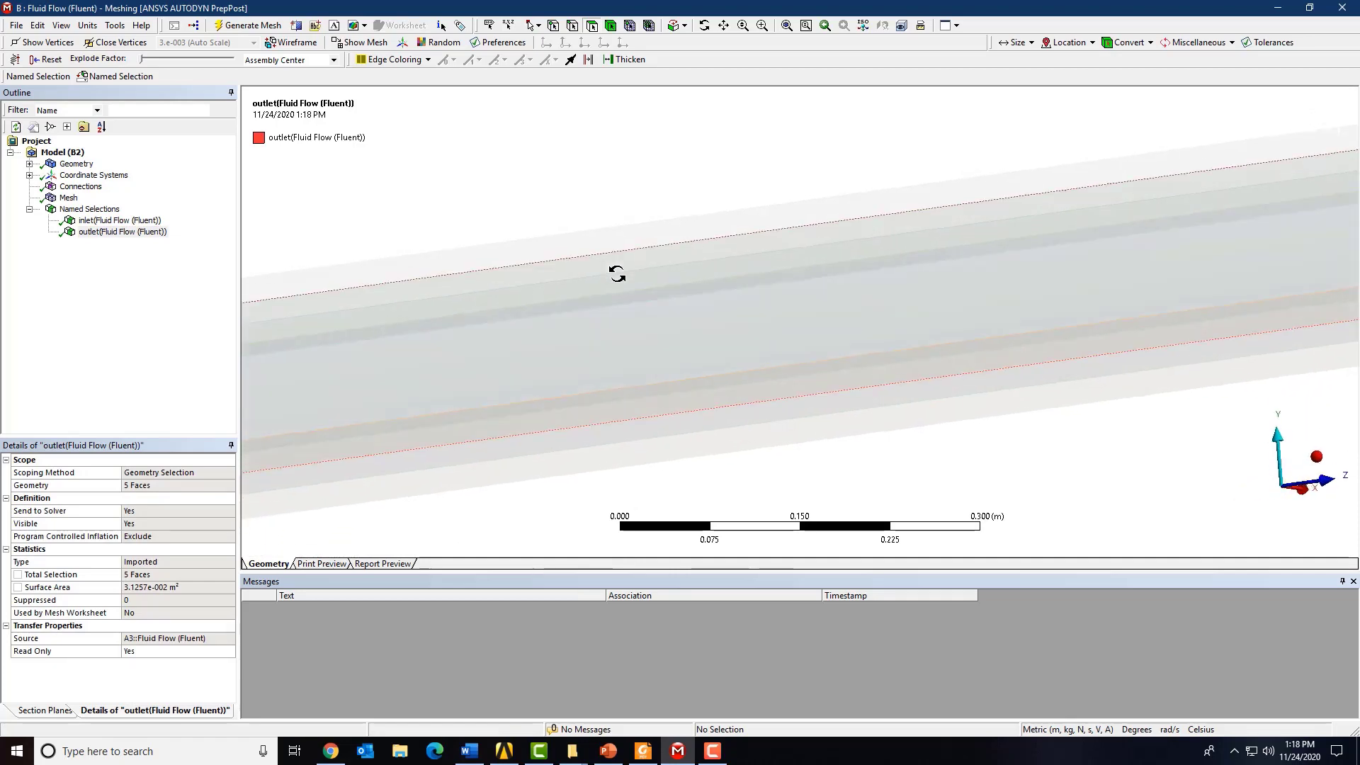
Check the inlet and outlet named selections, and switch to Workbench to update the second Fluid Flow (Fluent) system's mesh
key("F7")
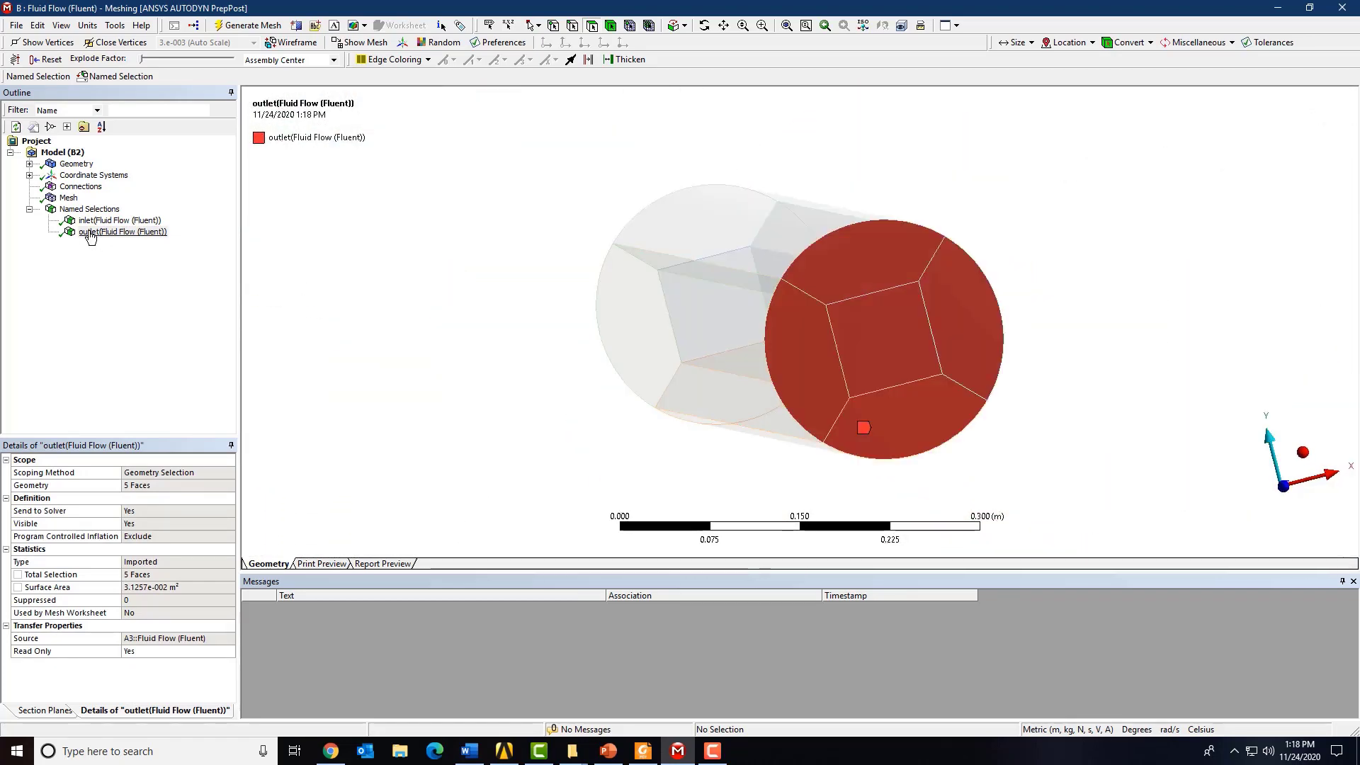
left_click(119, 220)
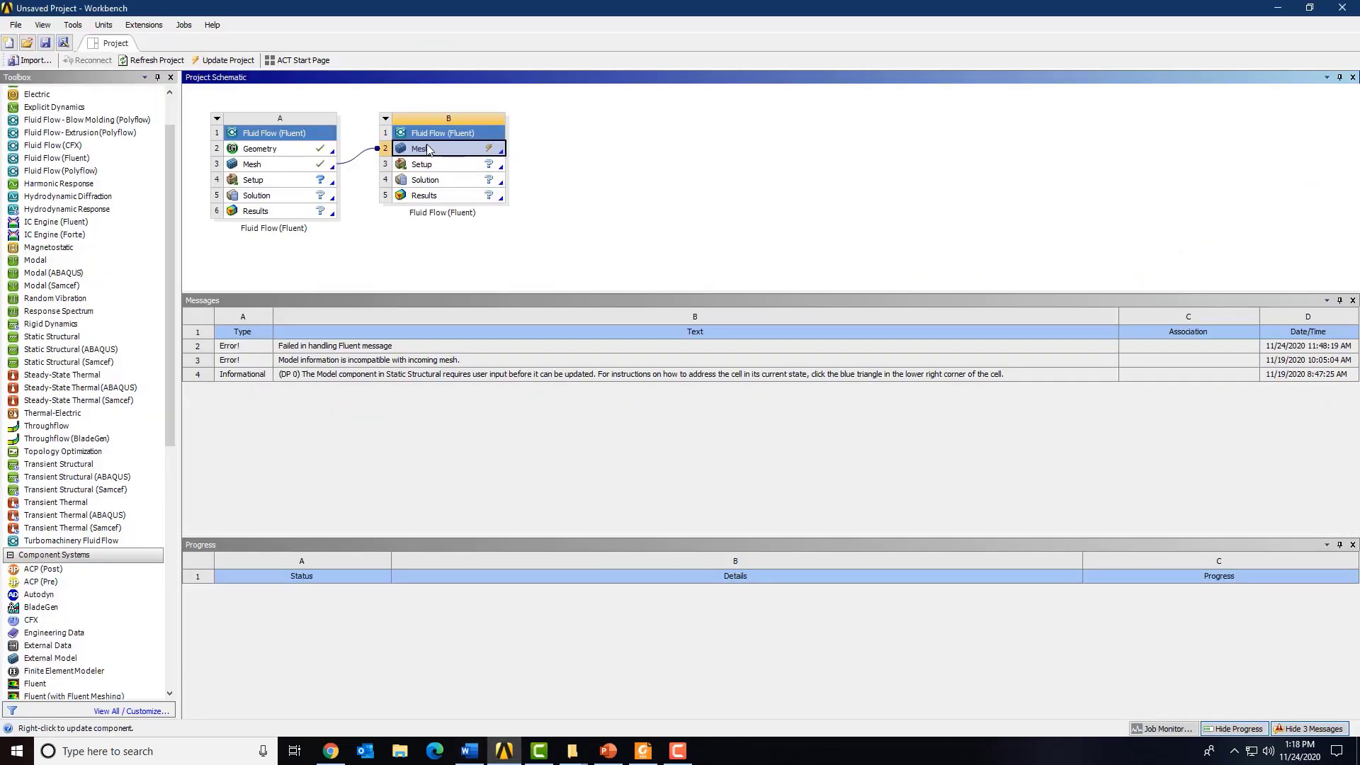
right_click(427, 151)
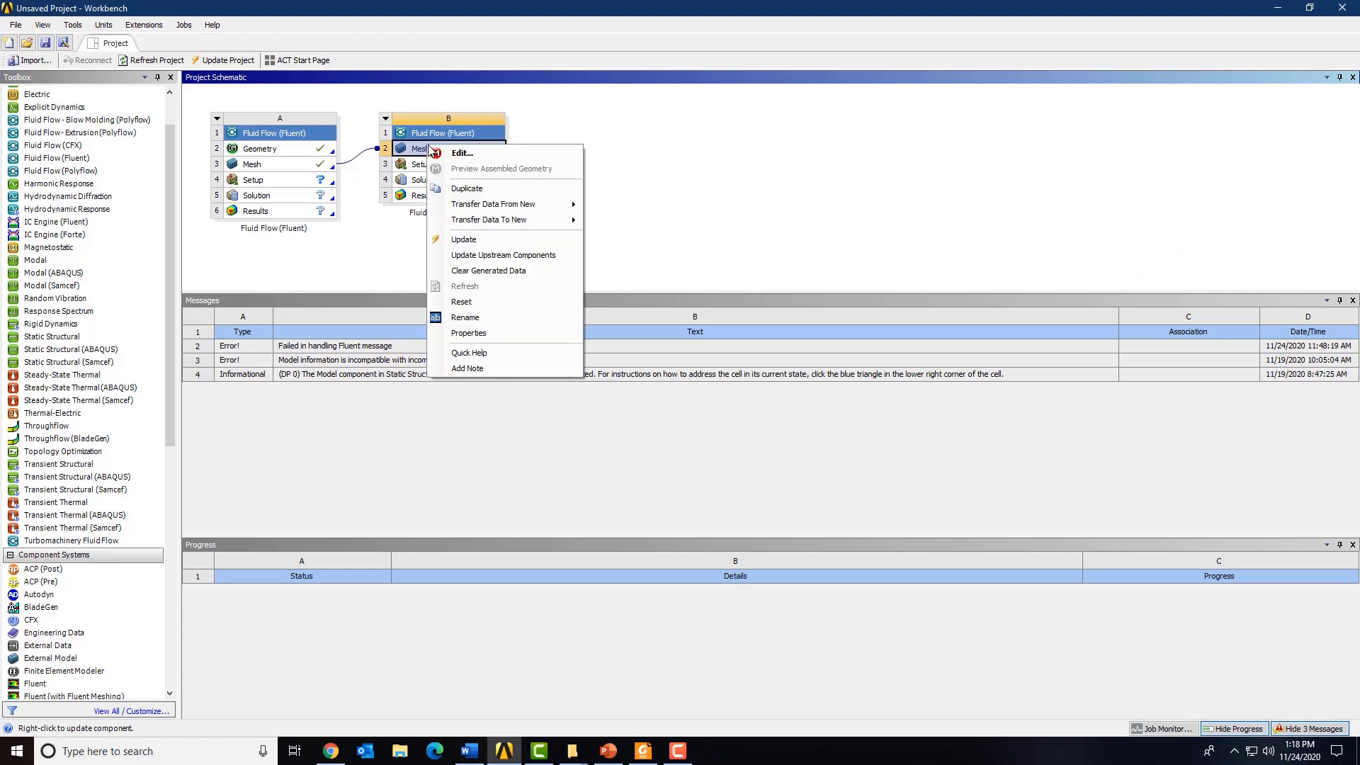
left_click(454, 238)
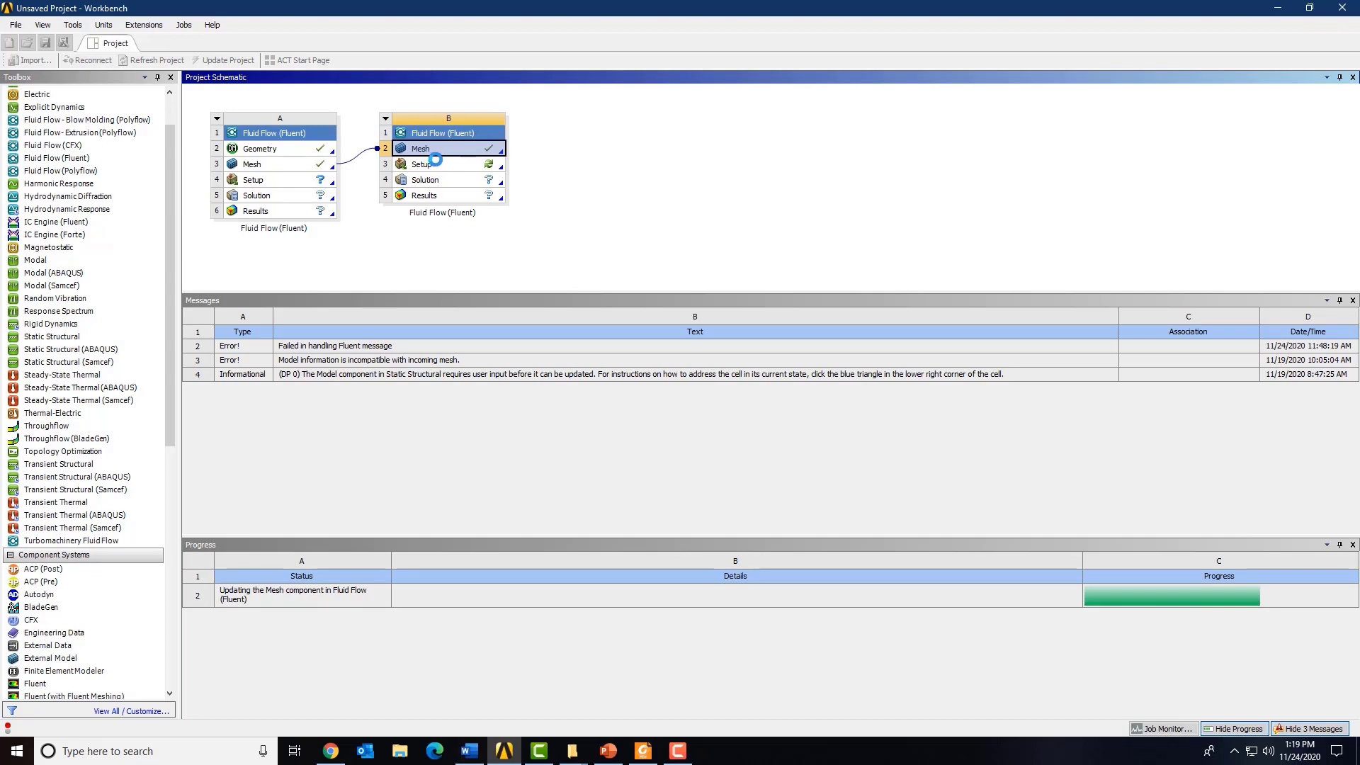
Open the second system's Setup and configure the Fluent launch with Double Precision and Parallel processing on 4 processes
double_click(430, 164)
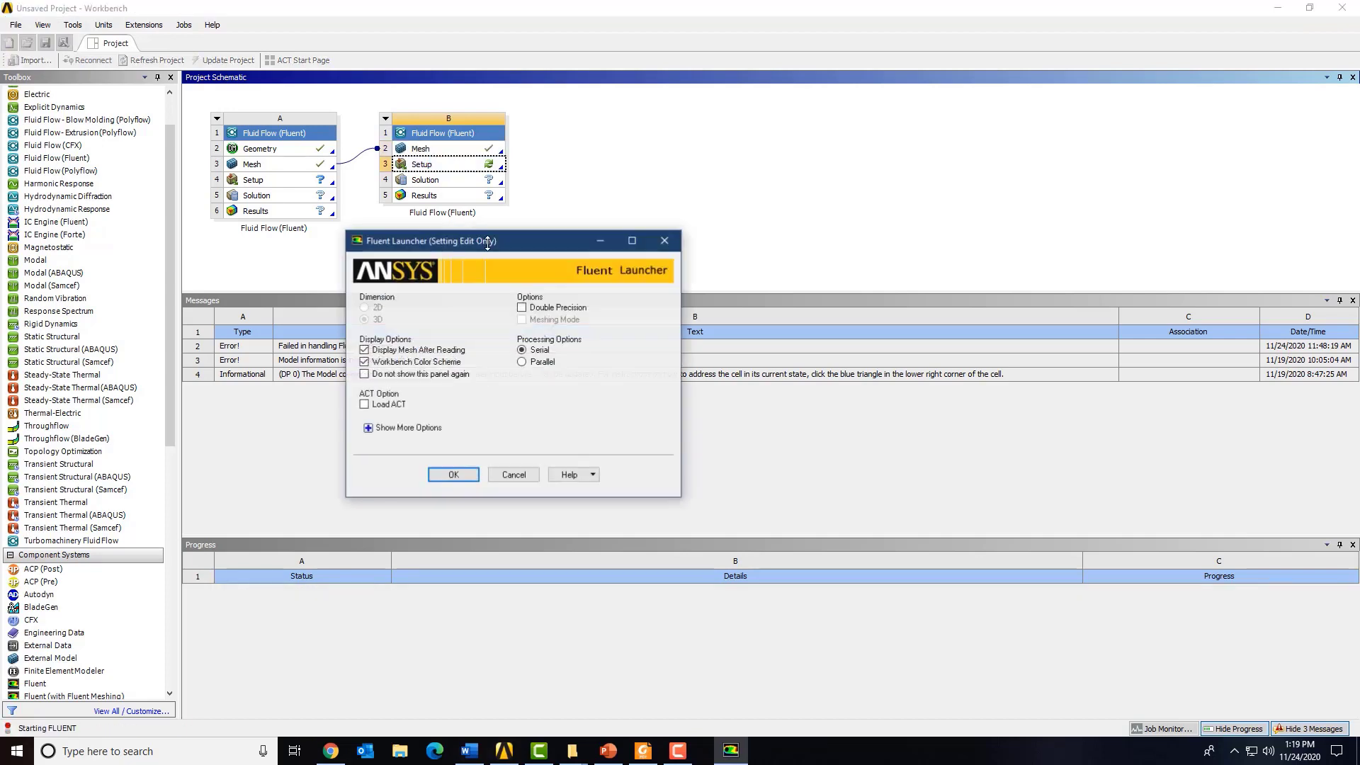
left_click(522, 308)
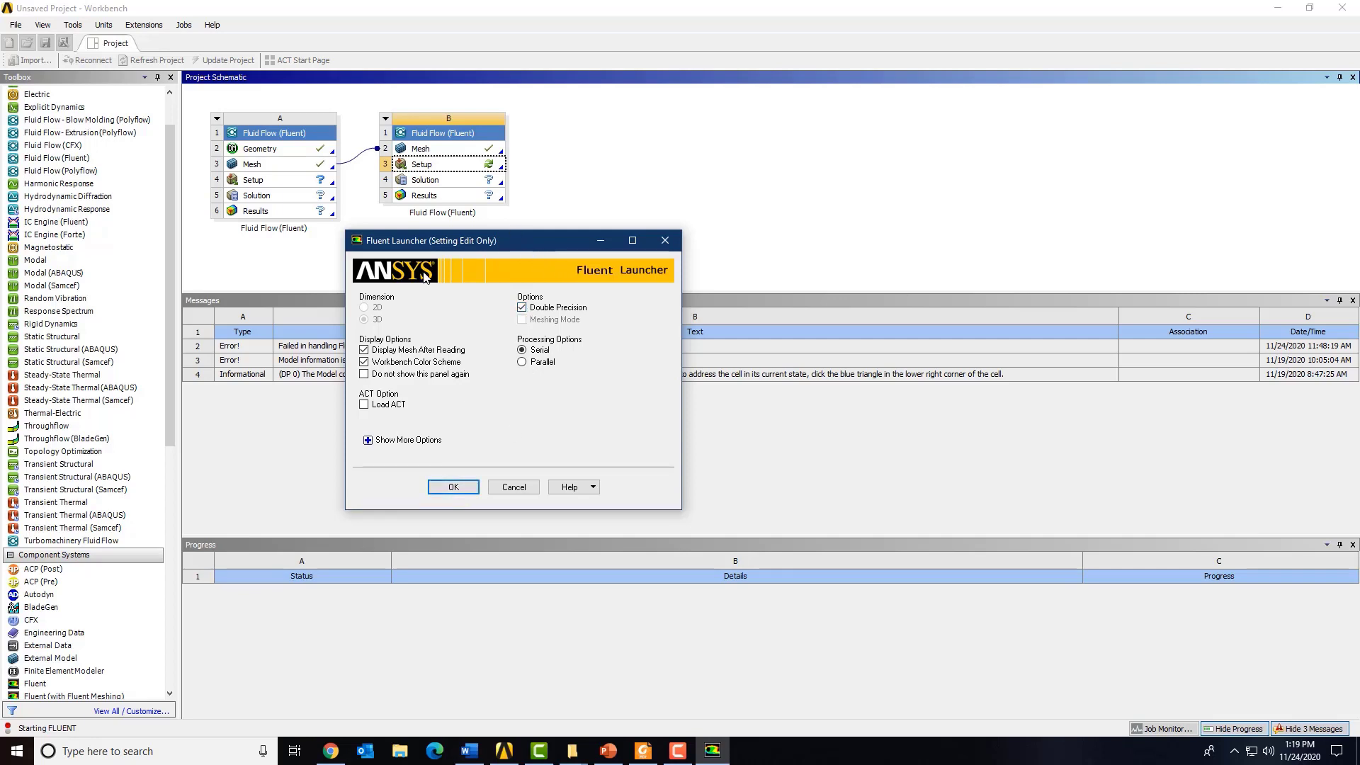
left_click(522, 362)
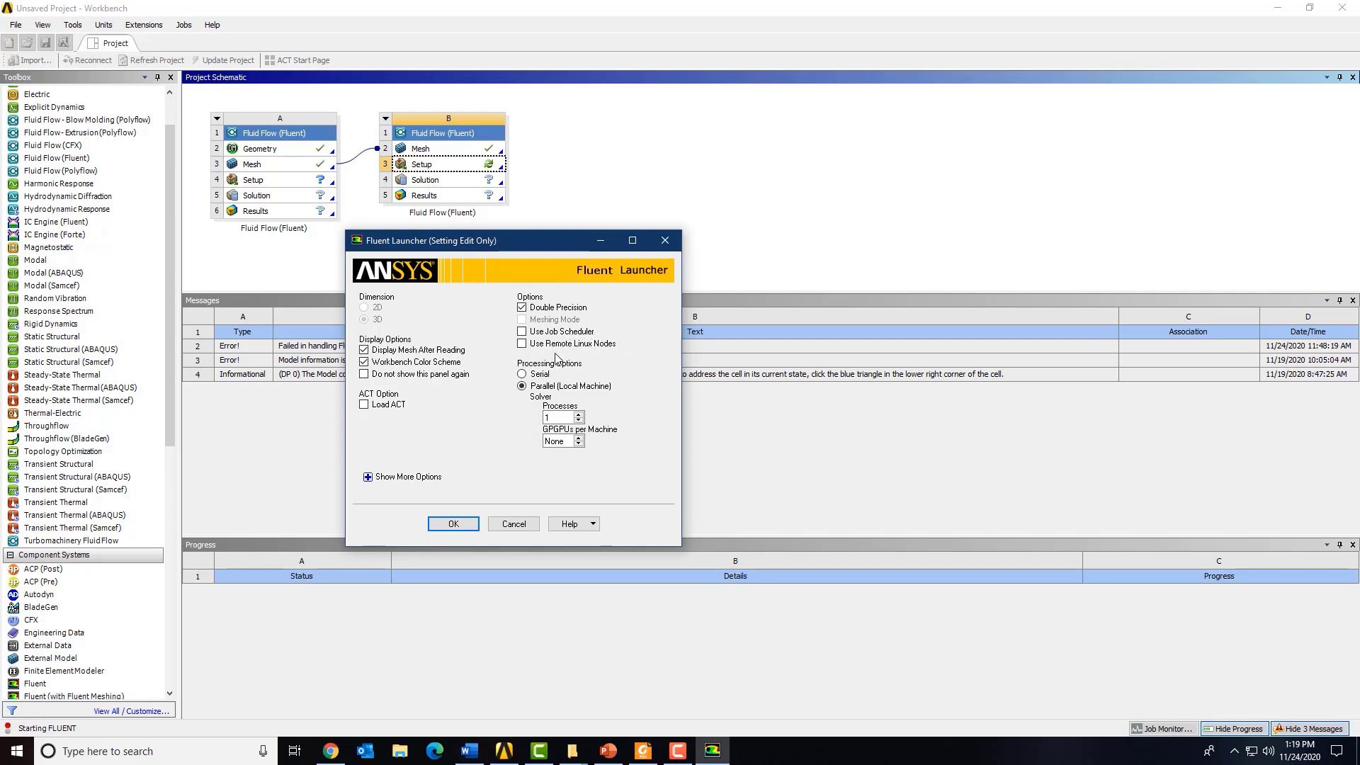
double_click(549, 418)
type("4")
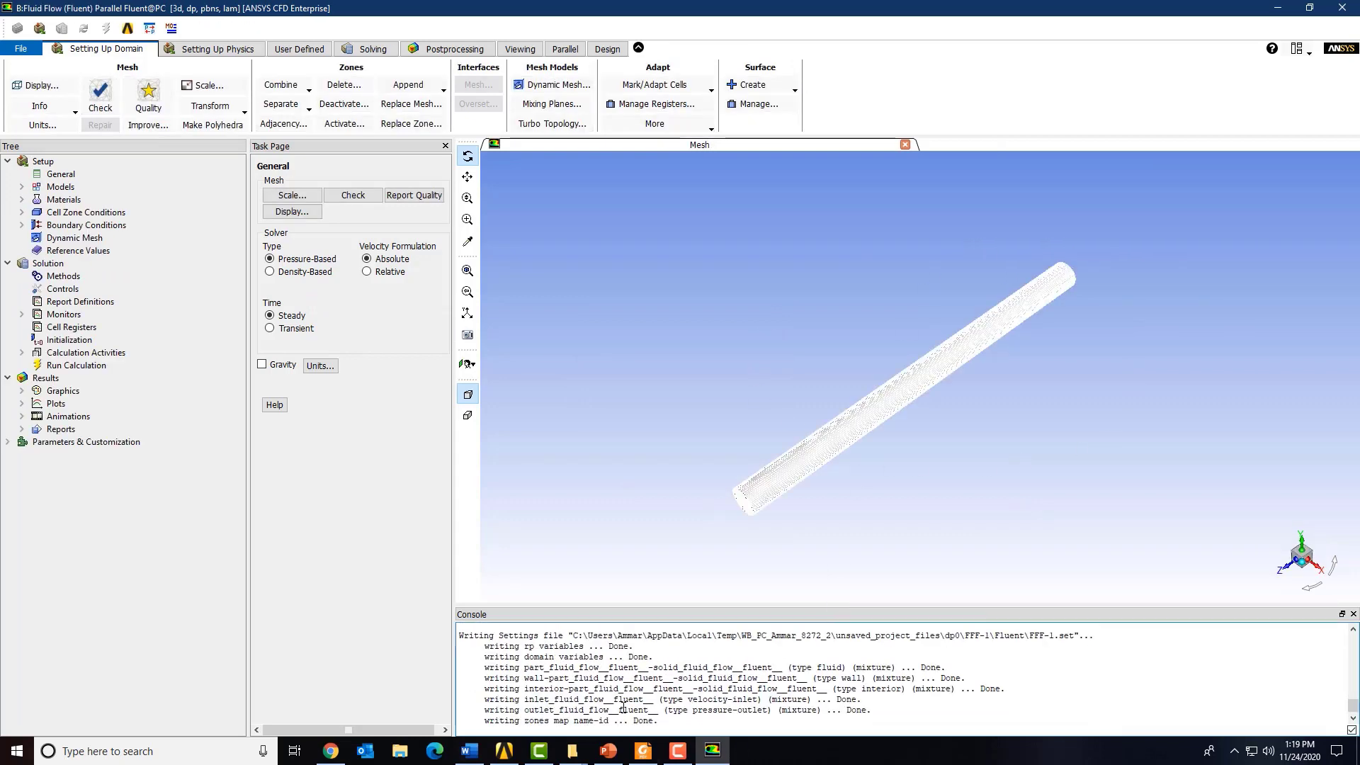
Review the mesh-reading report in the Fluent console and inspect the pipe mesh from other angles
scroll(624, 709, "up", 6)
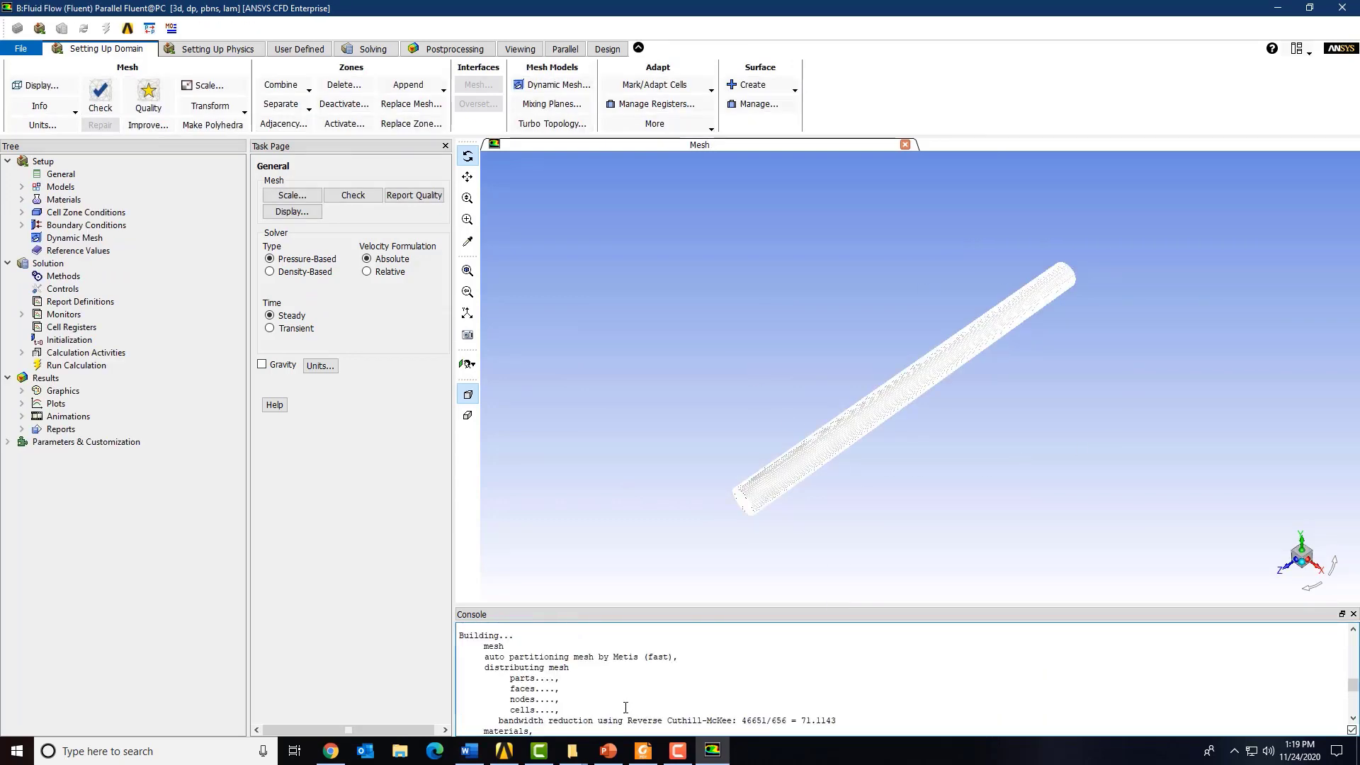
scroll(626, 707, "up", 5)
scroll(519, 668, "down", 2)
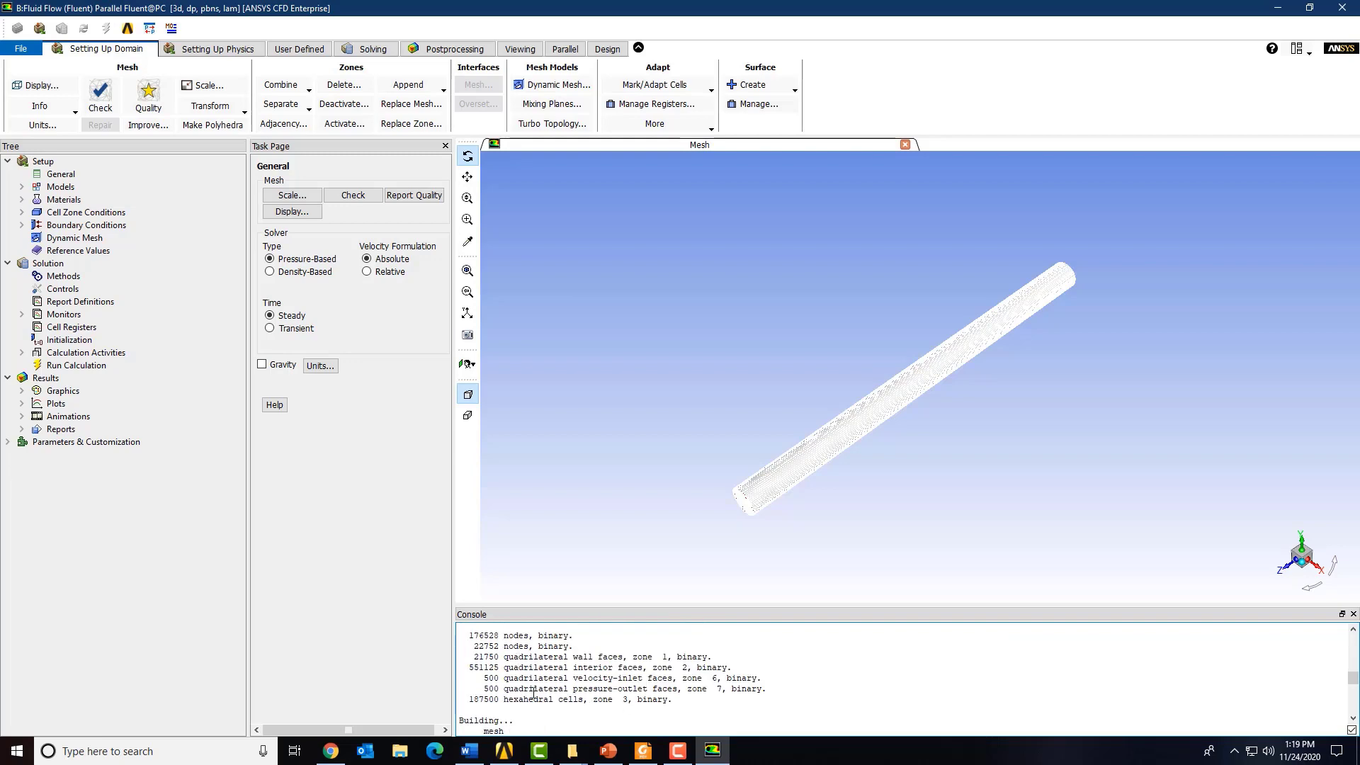
scroll(534, 693, "up", 4)
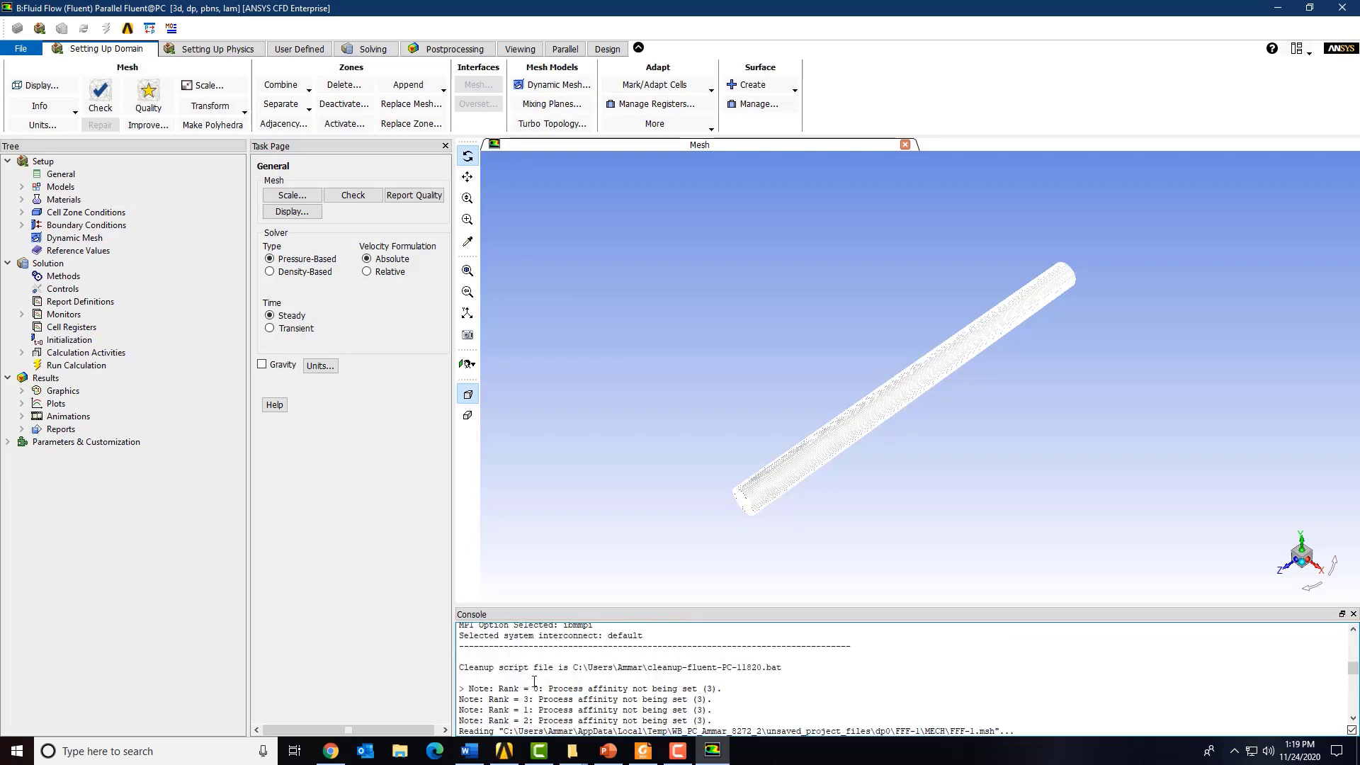
scroll(534, 681, "down", 12)
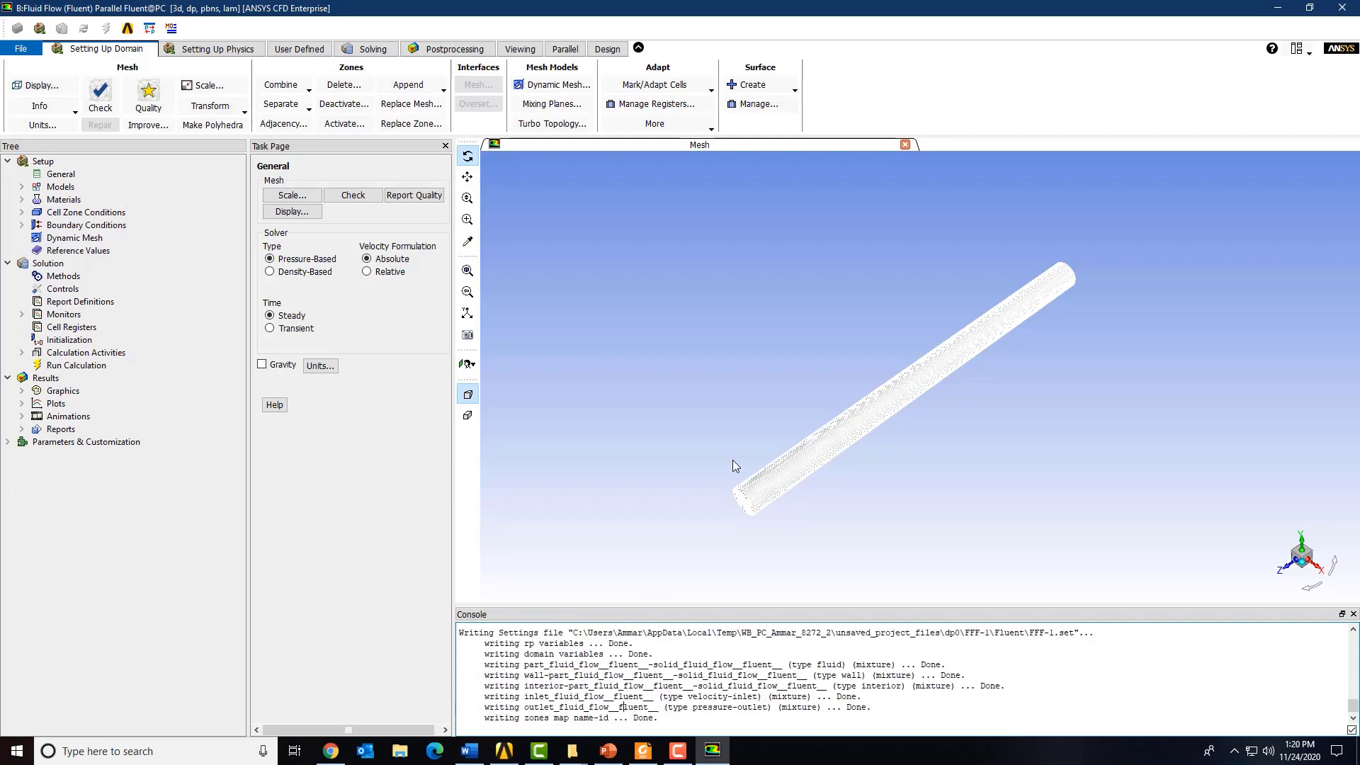
left_click_drag(733, 460, 613, 464)
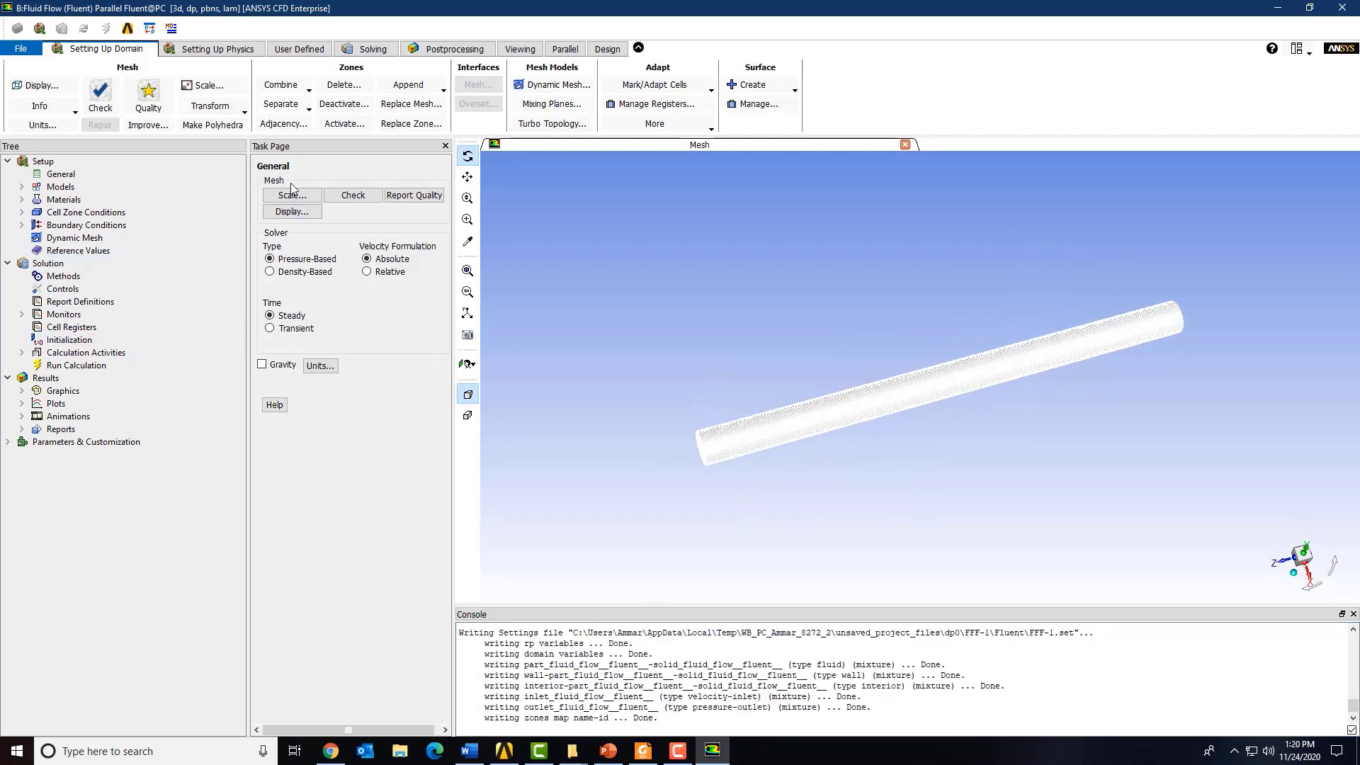
left_click_drag(621, 345, 684, 339)
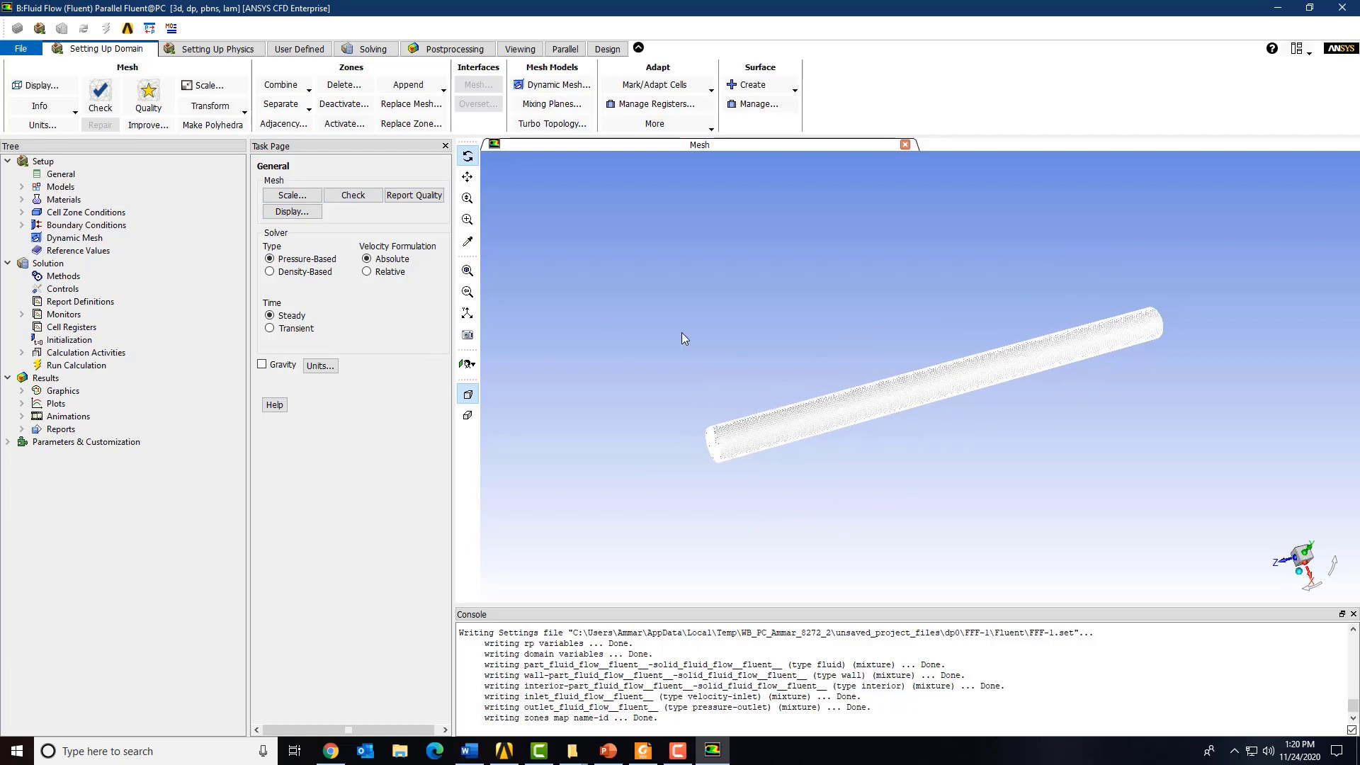
Open the Viscous model settings and try the Laminar and Inviscid options
left_click(22, 186)
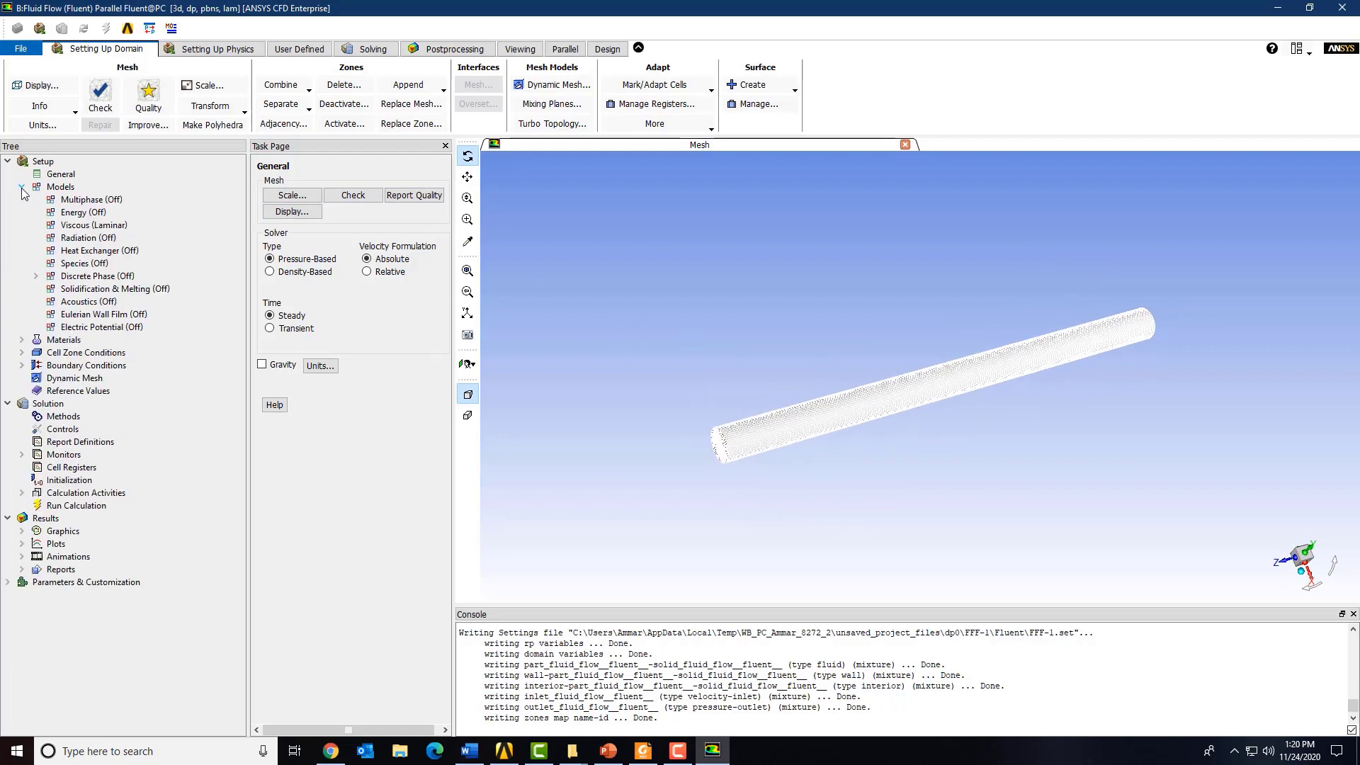
double_click(74, 225)
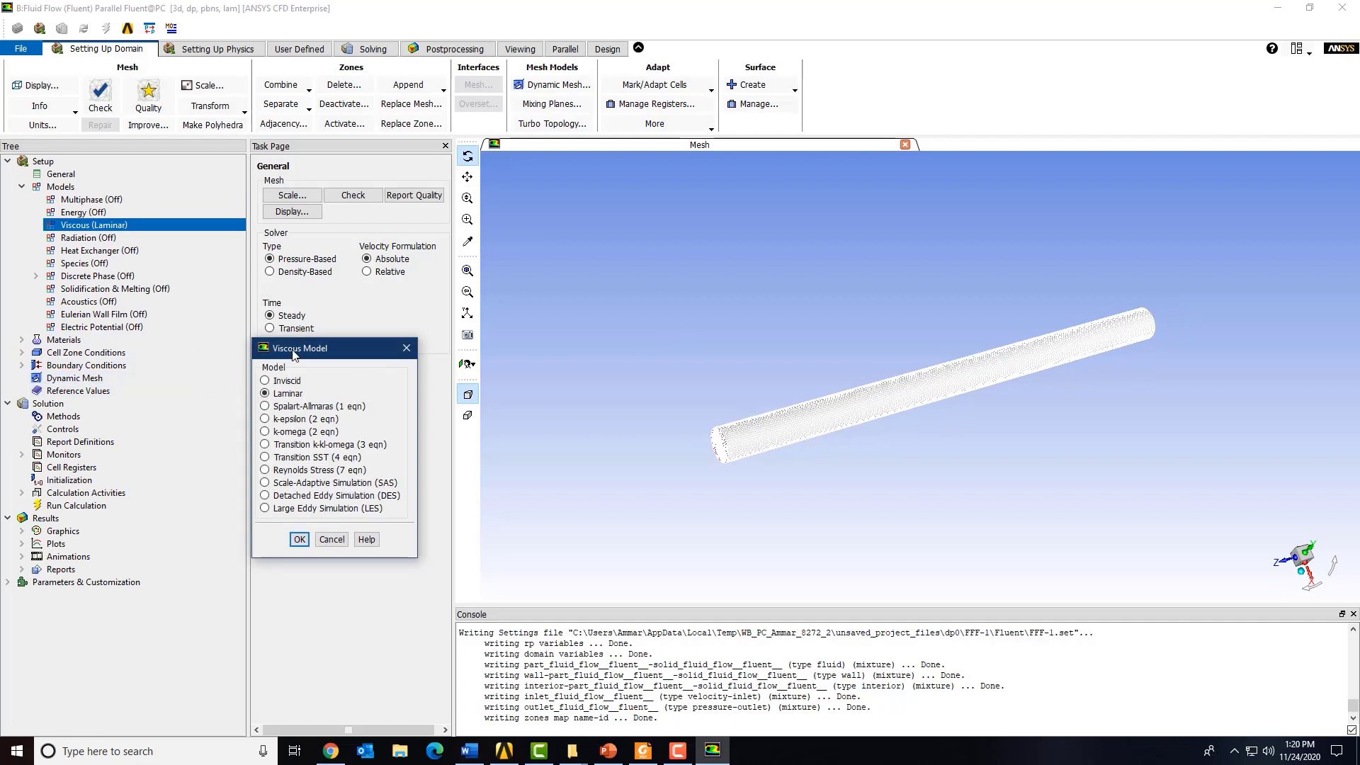
left_click_drag(294, 355, 933, 220)
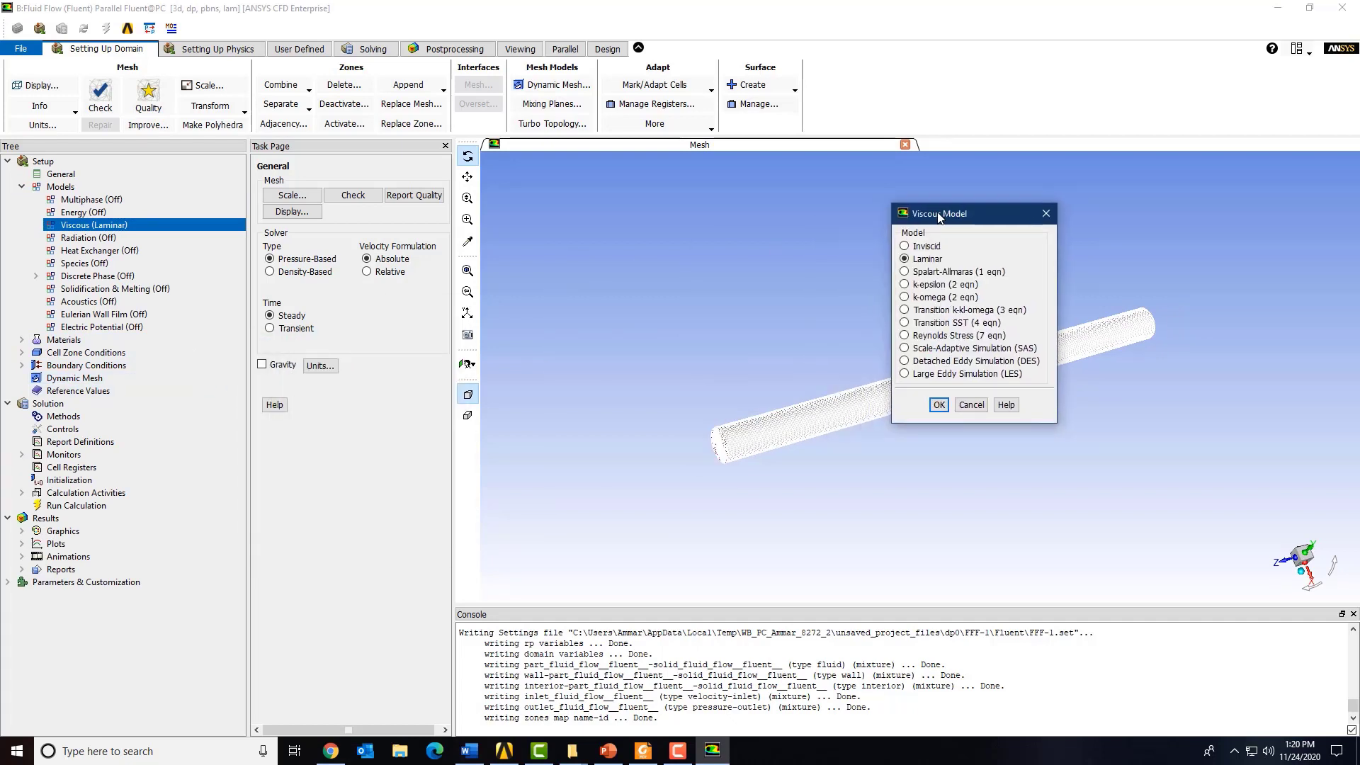
left_click(905, 257)
left_click(908, 247)
Switch to Foxit Reader and examine the "Turbulence Models Available in Fluent" slide in the turbulence PDF
left_click(630, 754)
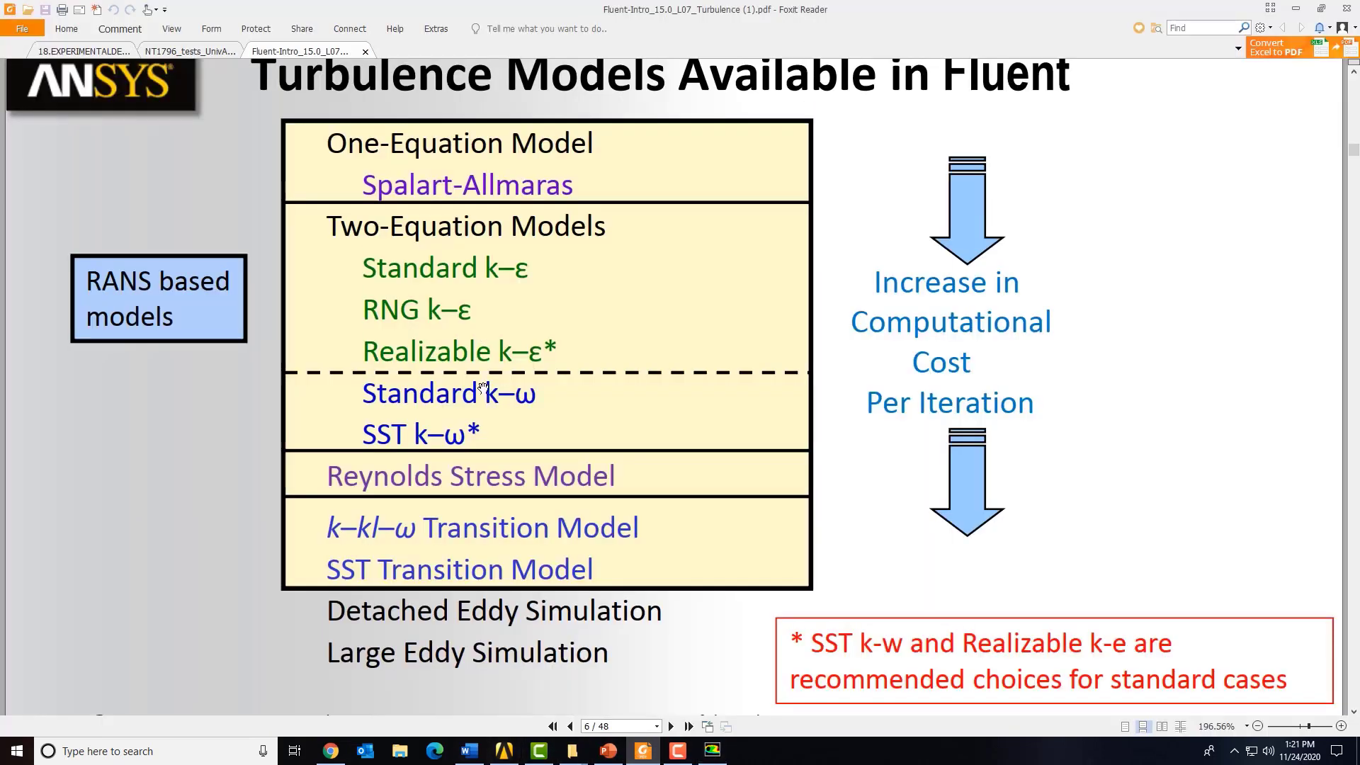
scroll(1149, 376, "up", 1)
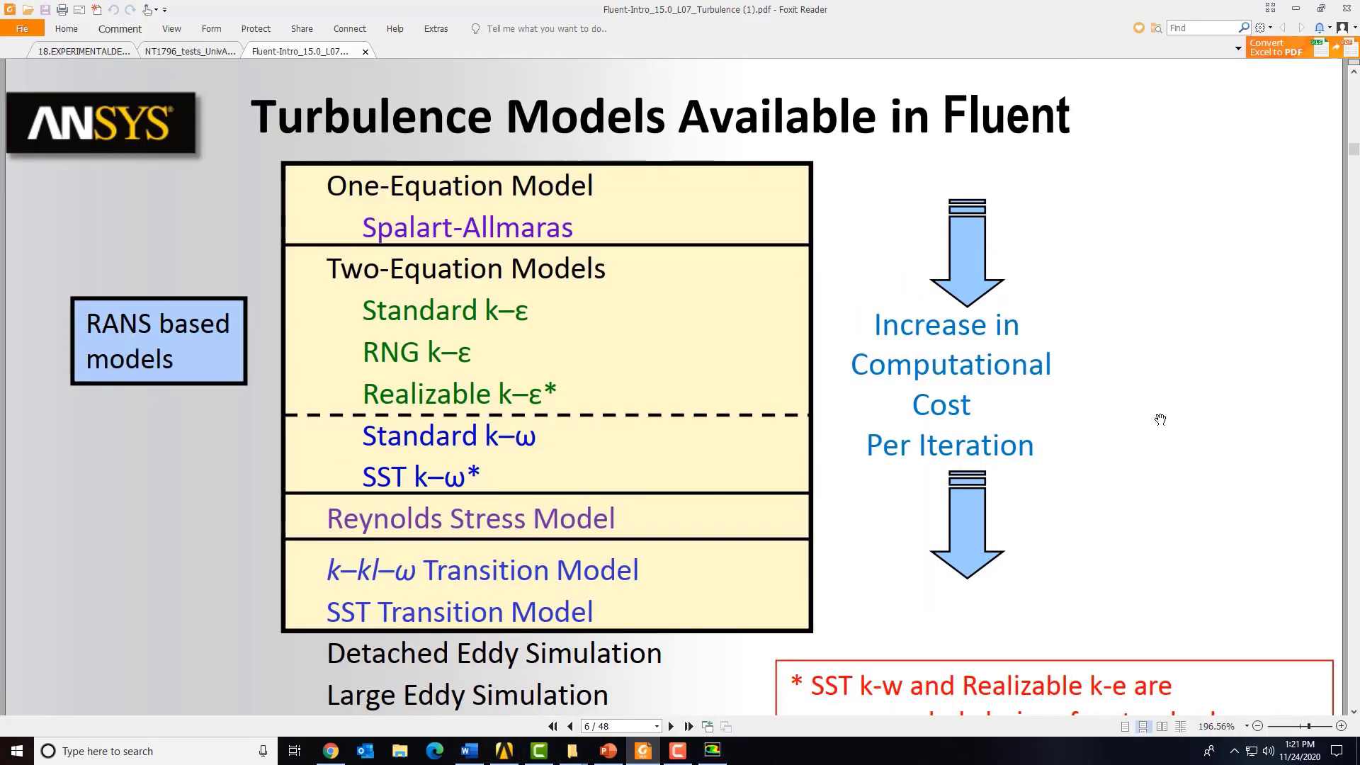
scroll(635, 216, "down", 1)
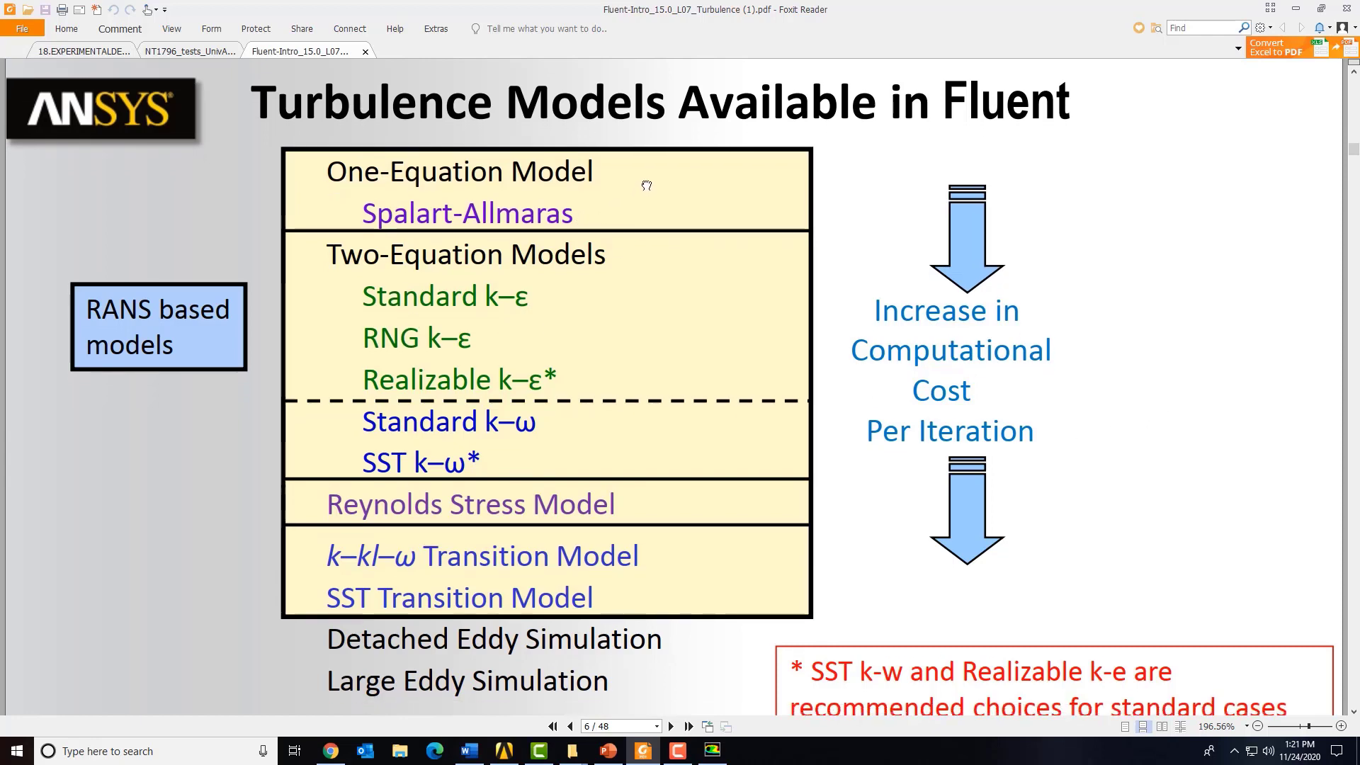
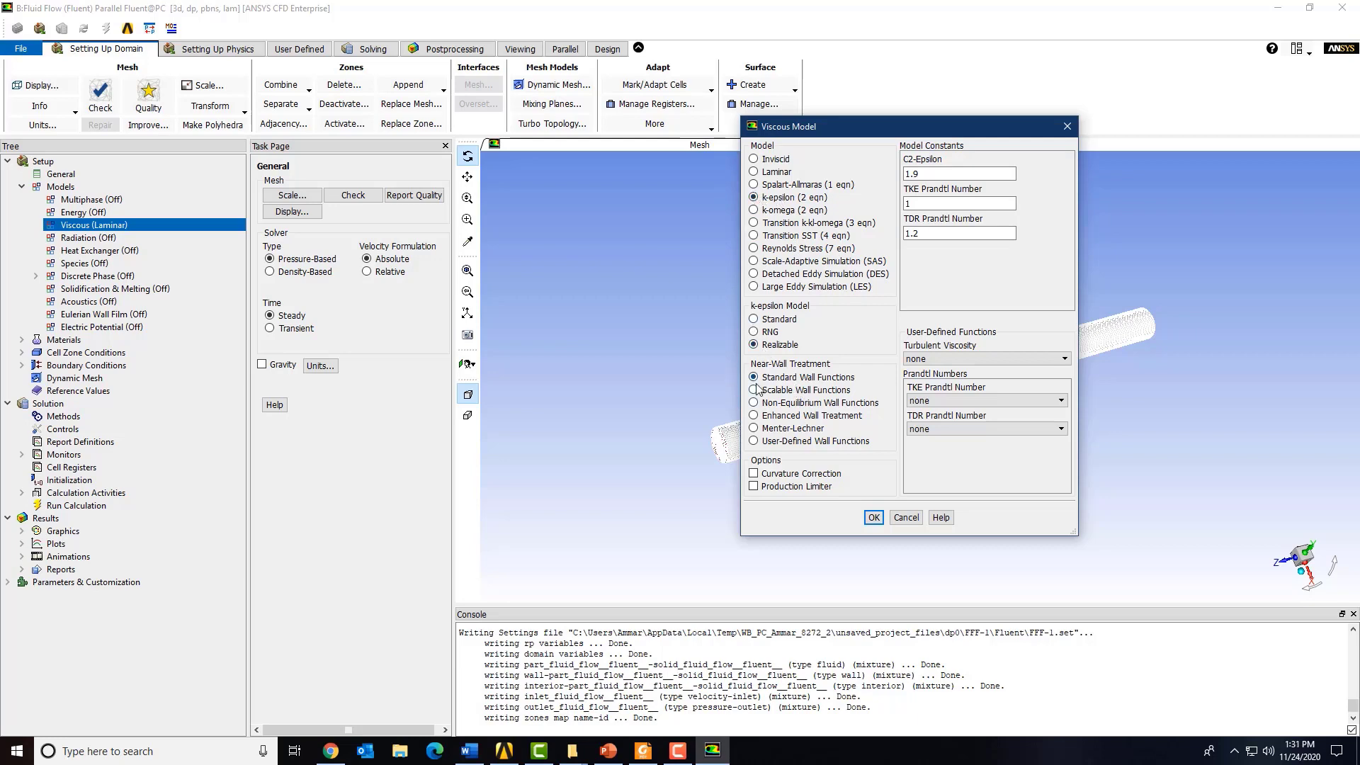
Apply the Realizable k-epsilon viscous model with Standard Wall Functions in Fluent
left_click(874, 518)
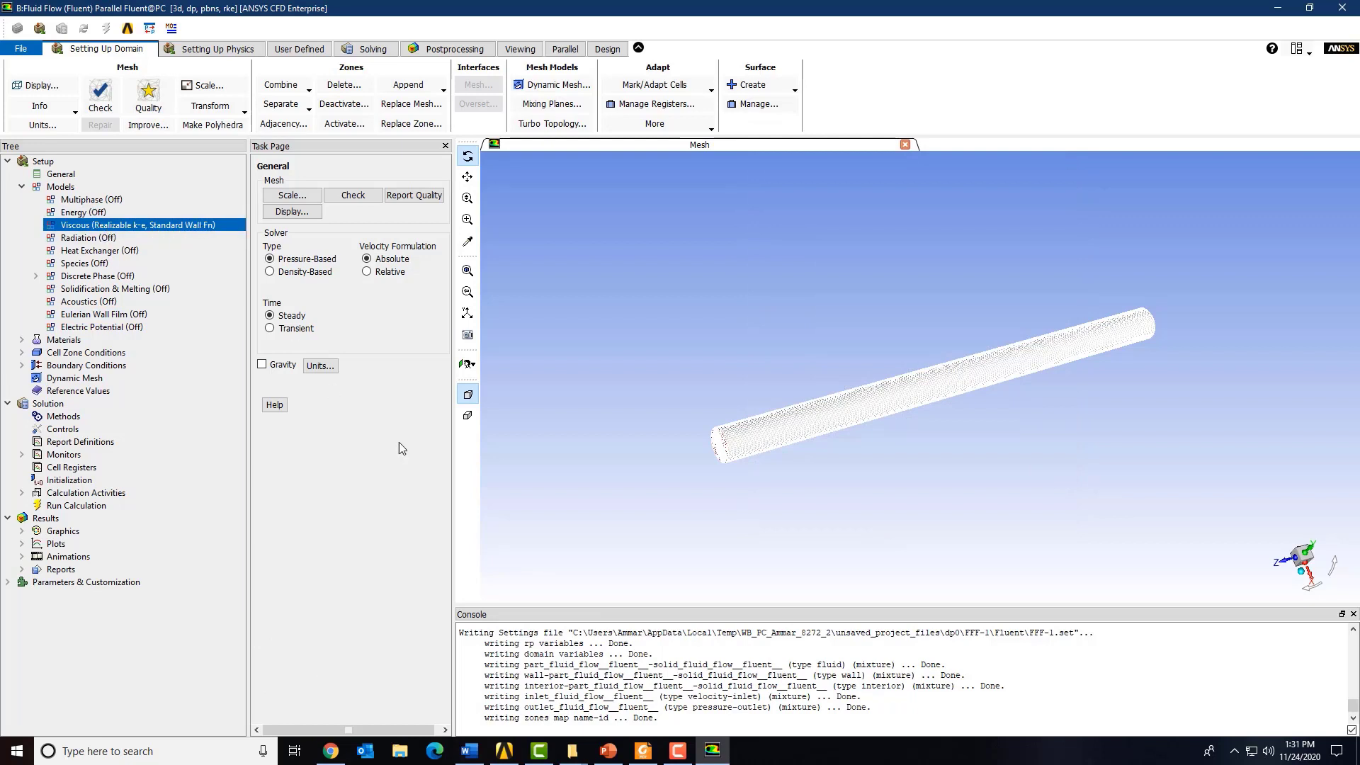
Expand the fluid materials in the tree and look up the density and viscosity in Word under Problem Statement 2
left_click(21, 339)
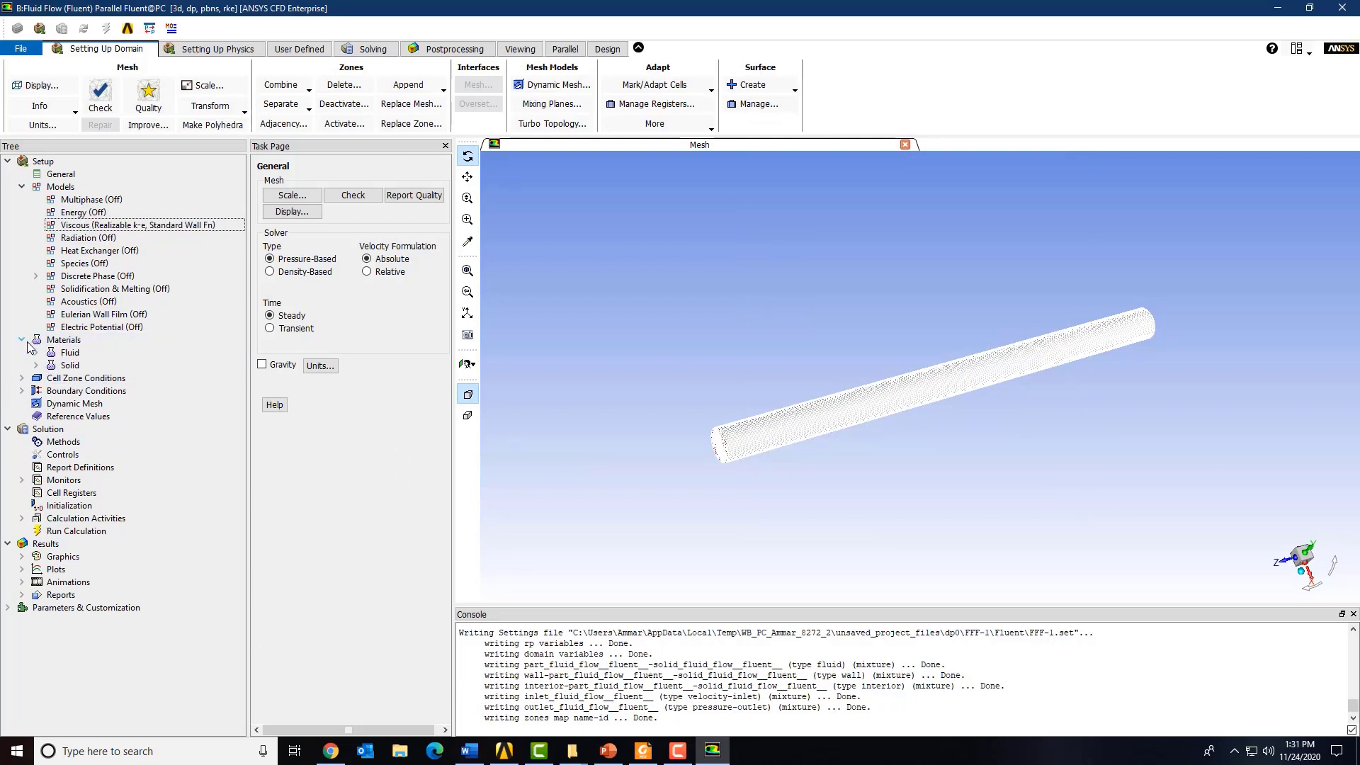
left_click(47, 352)
left_click(37, 352)
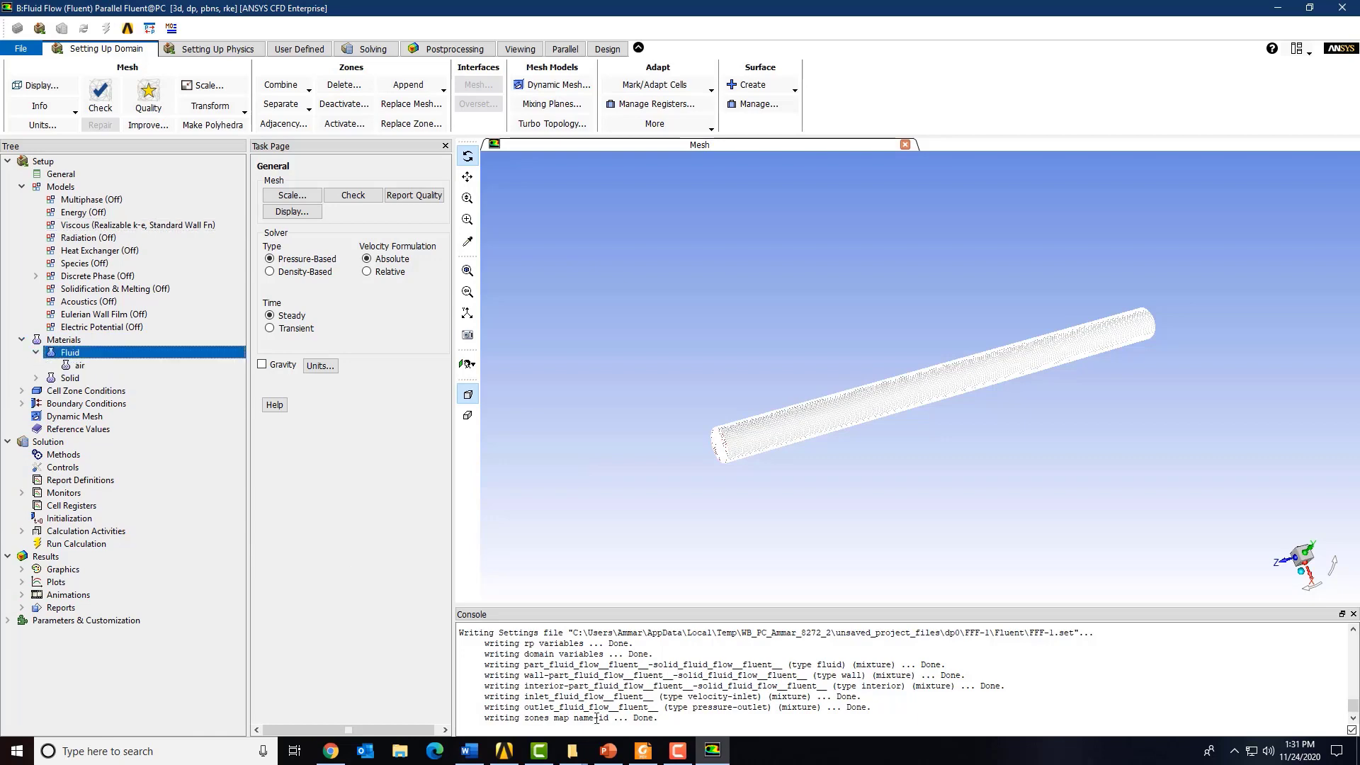
left_click(469, 751)
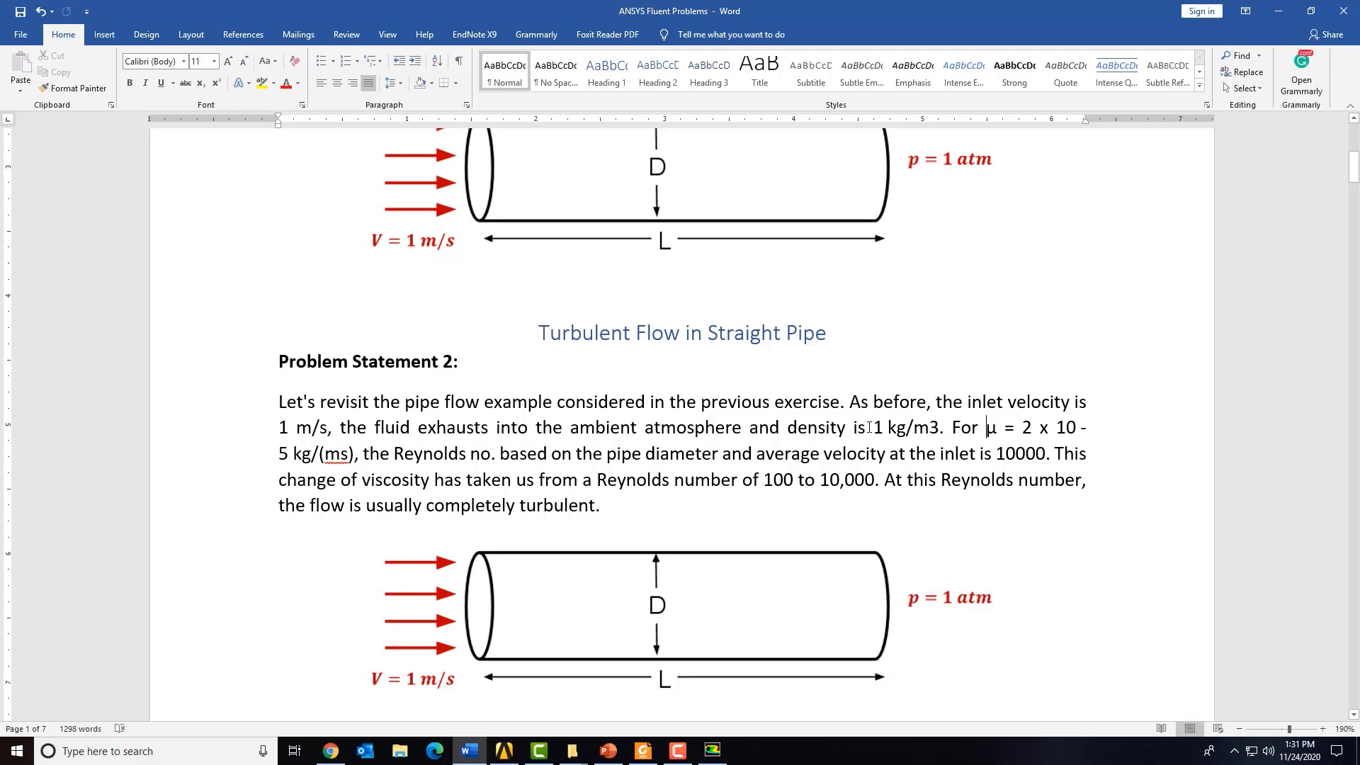
left_click(1279, 11)
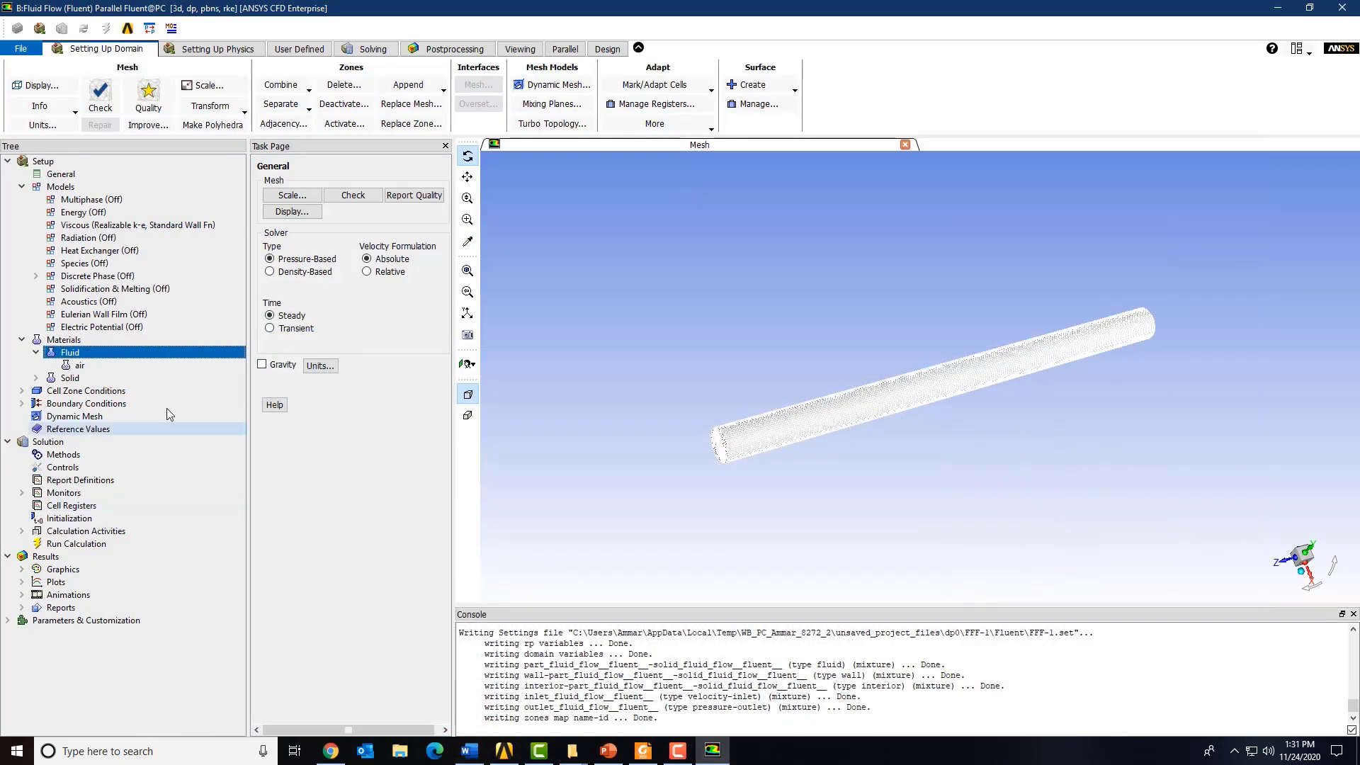
Start a new fluid material in Fluent and name it sample-fluid
right_click(121, 353)
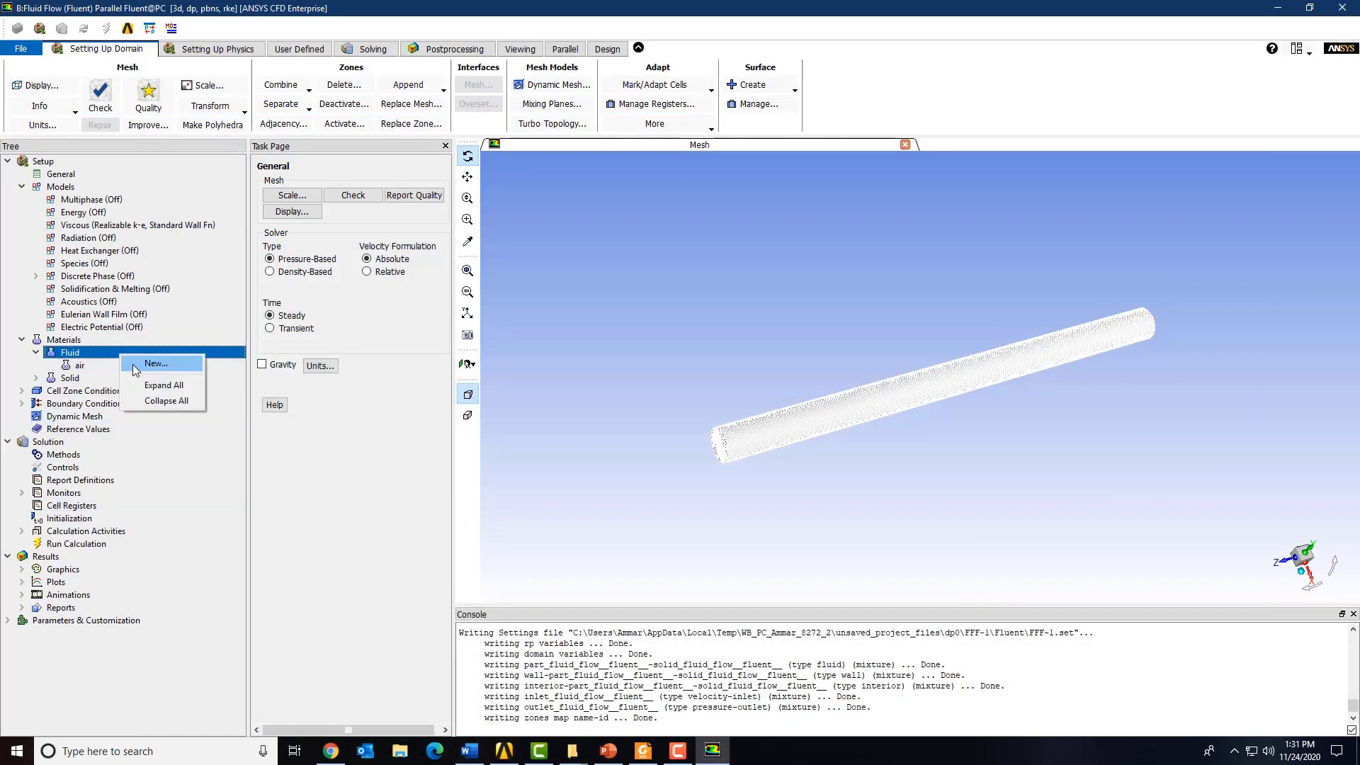
left_click(143, 366)
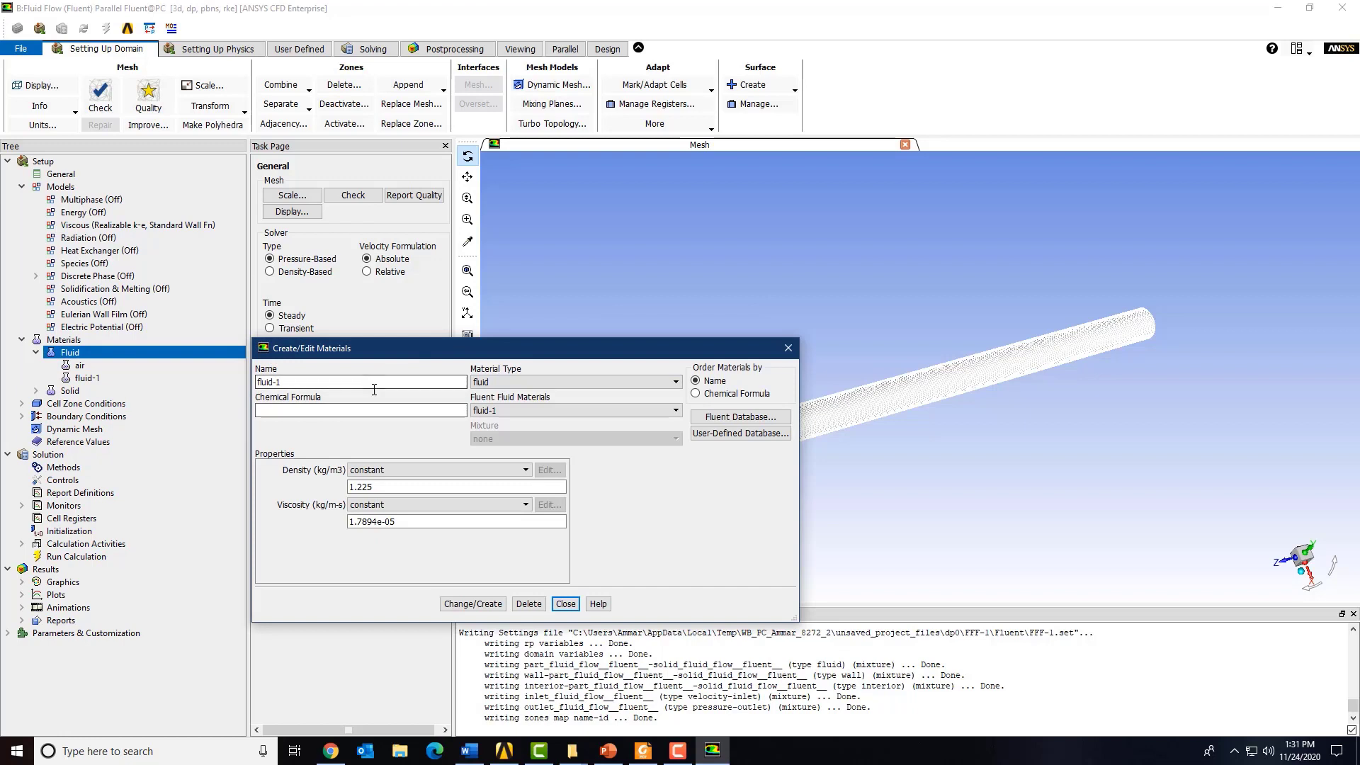
left_click_drag(371, 384, 2, 450)
type("sample-fluid")
key("Tab")
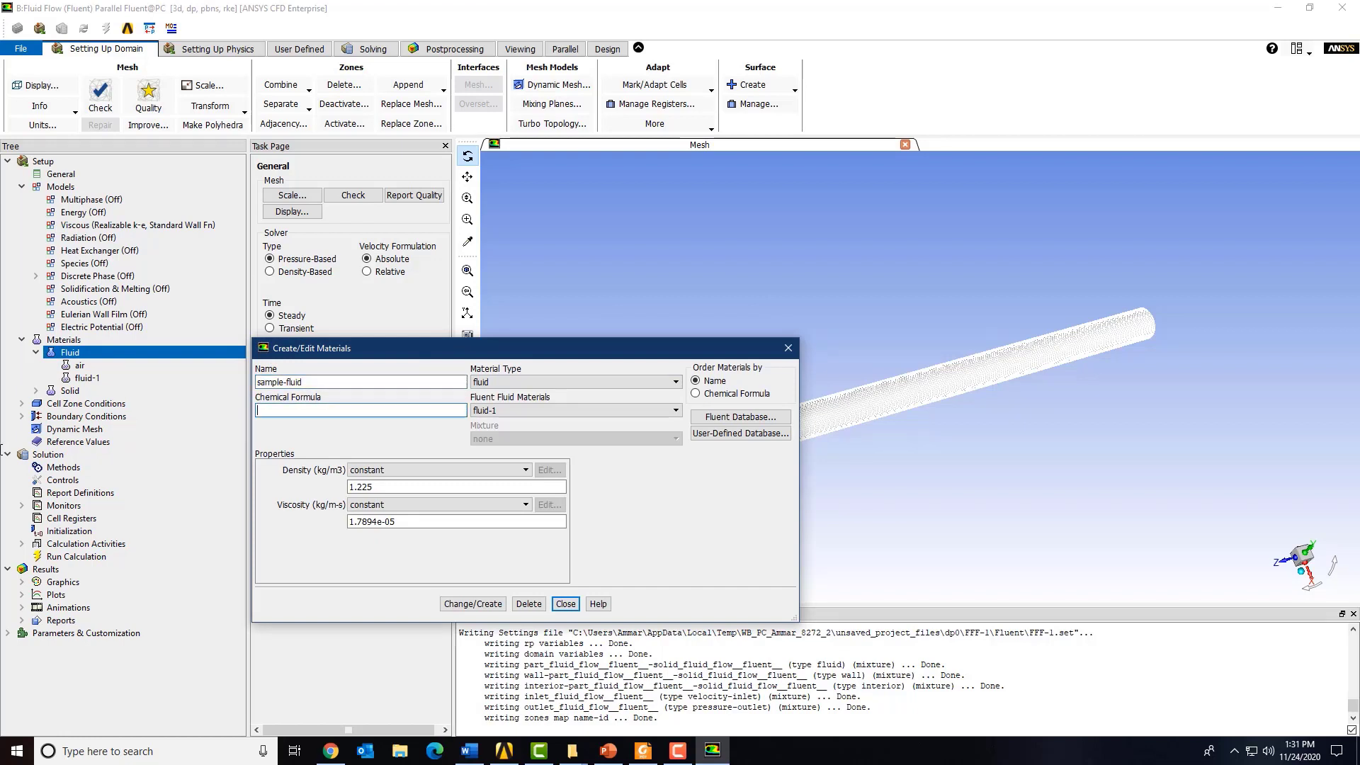
Set the constant density of sample-fluid to 1 kg/m3
left_click(433, 489)
key("BackSpace")
key("BackSpace")
key("BackSpace")
key("BackSpace")
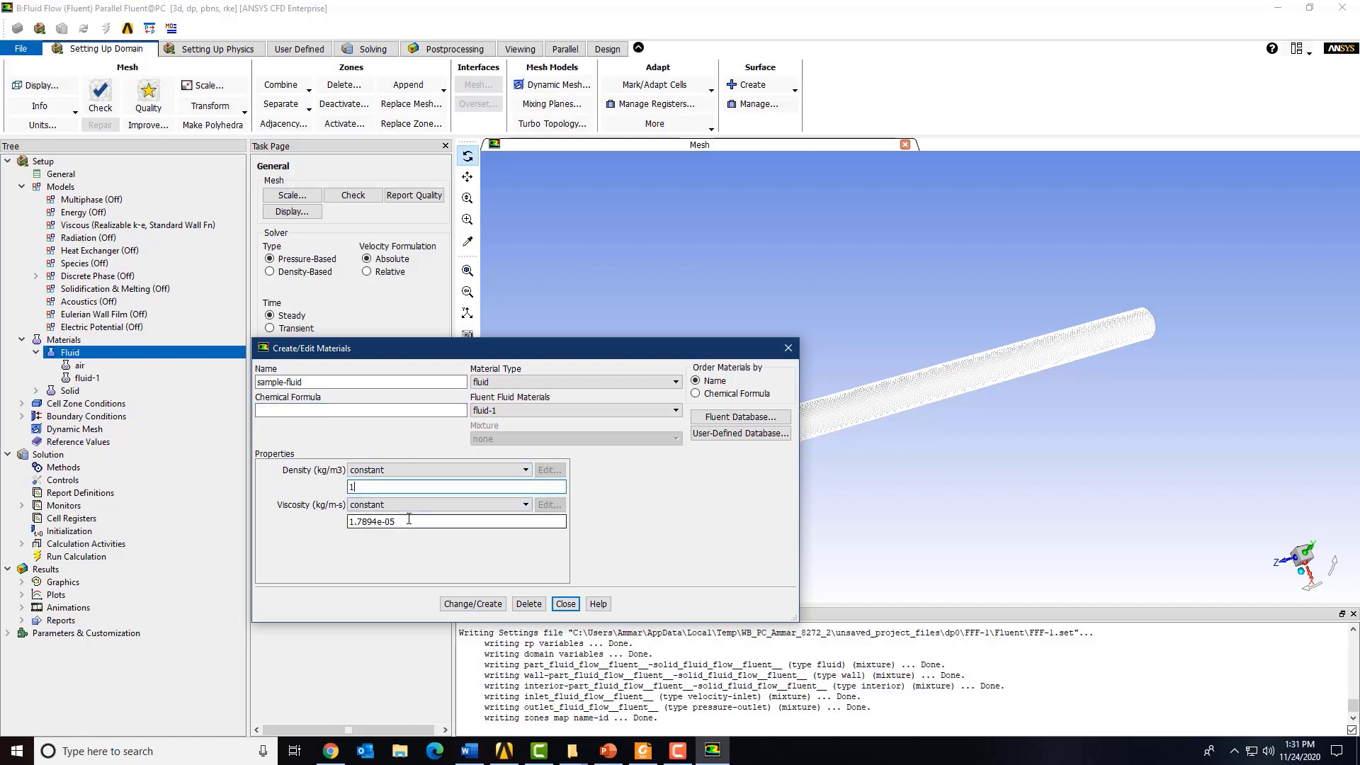
Recheck the viscosity in the Word problem statement and set the constant viscosity of sample-fluid to 2e-05 kg/m-s
left_click(403, 523)
key("alt+Tab")
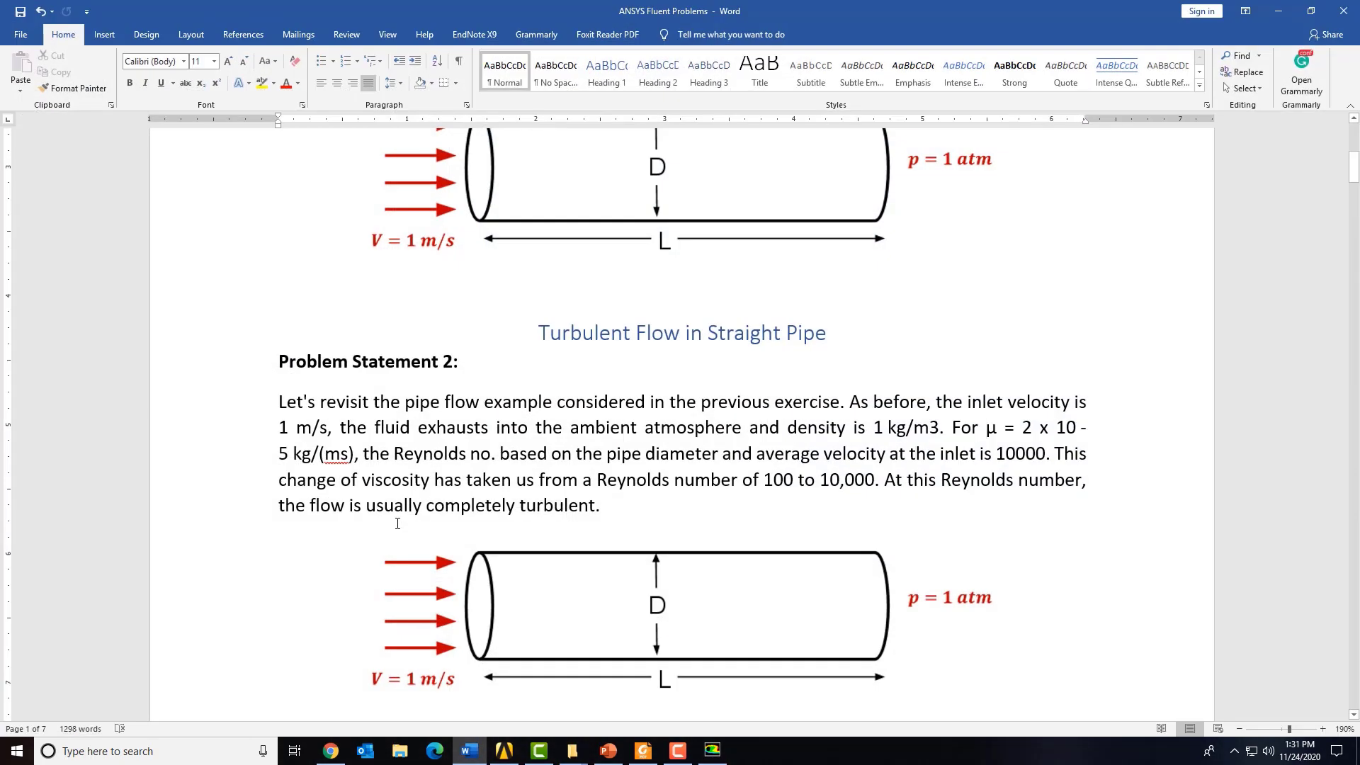
key("alt+Tab")
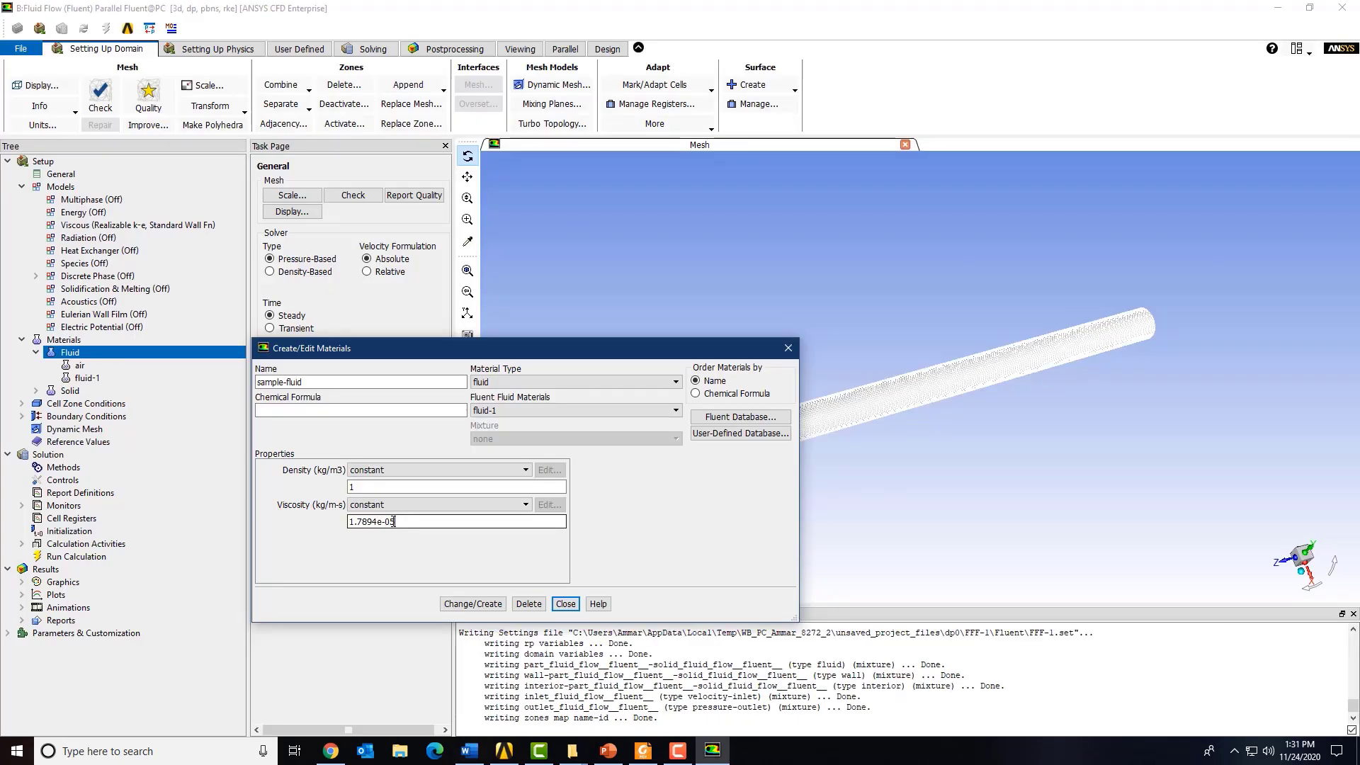
double_click(393, 521)
key("BackSpace")
key("BackSpace")
type("2")
key("Left")
key("BackSpace")
Create the sample-fluid material, overwriting fluid-1, and acknowledge the material property notice
left_click(448, 606)
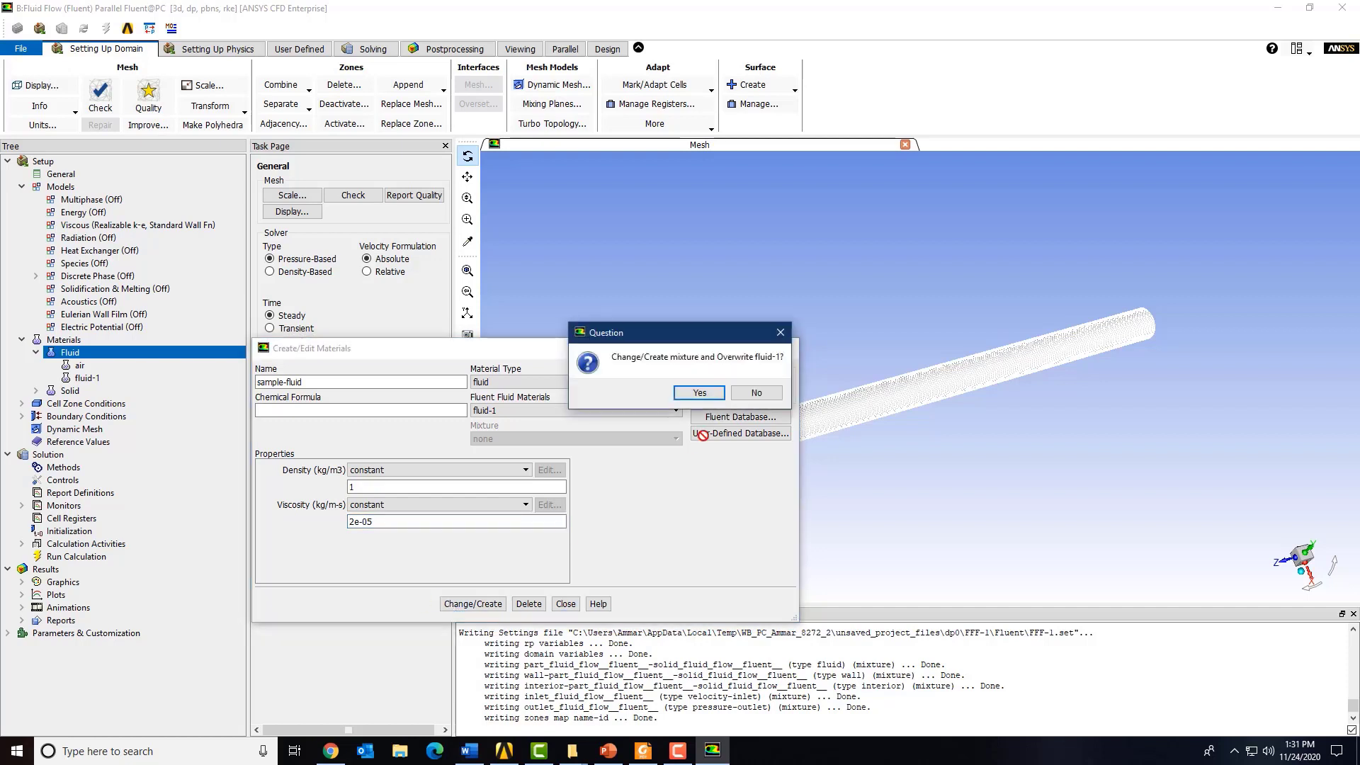
left_click(715, 395)
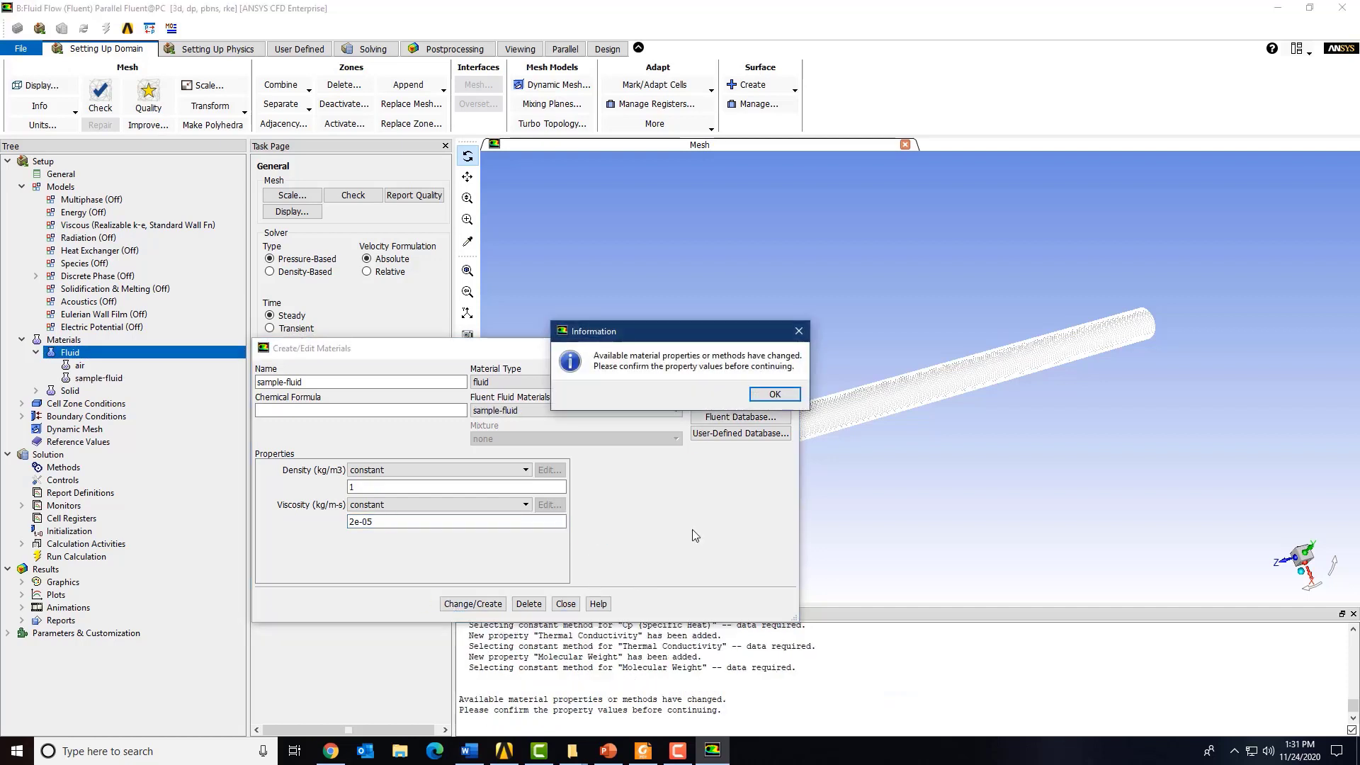
left_click(762, 395)
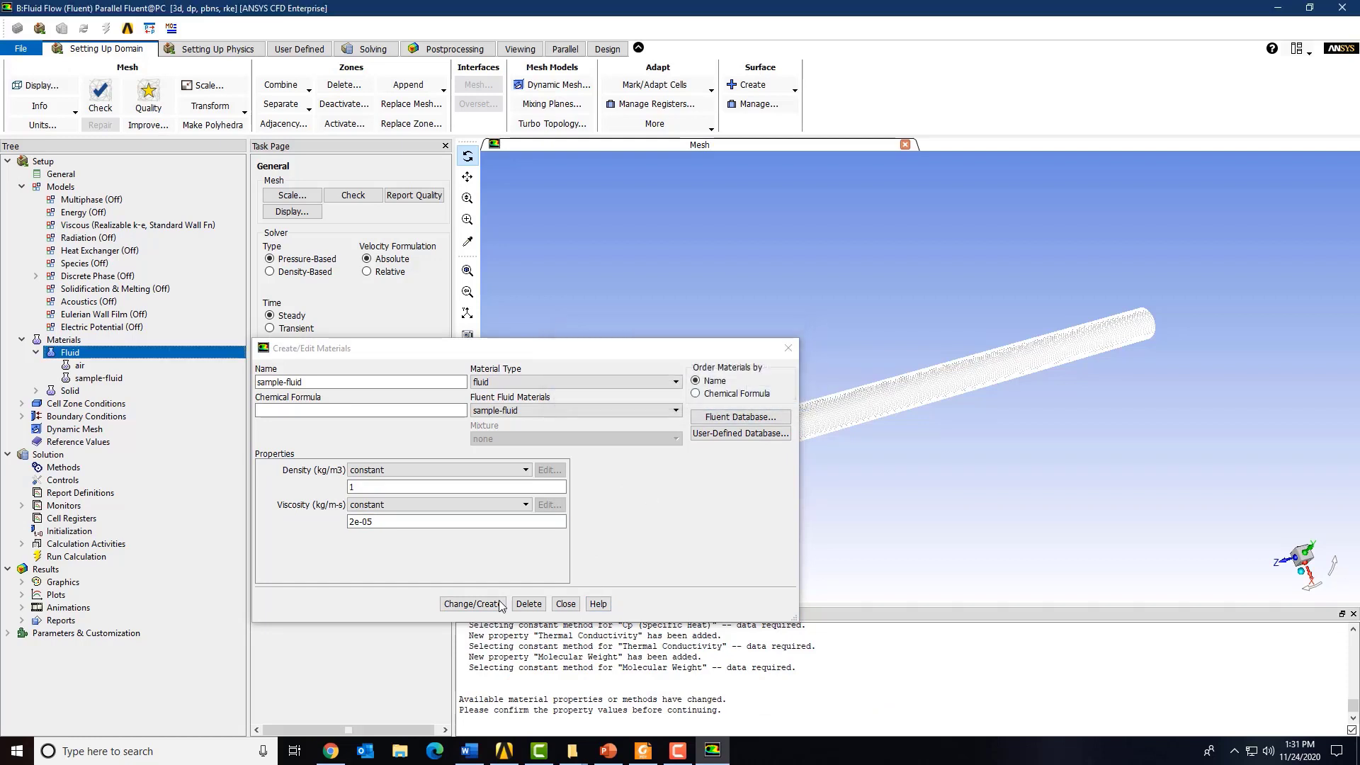
Close the material editor and assign sample-fluid as the material of the pipe's fluid cell zone
left_click(565, 603)
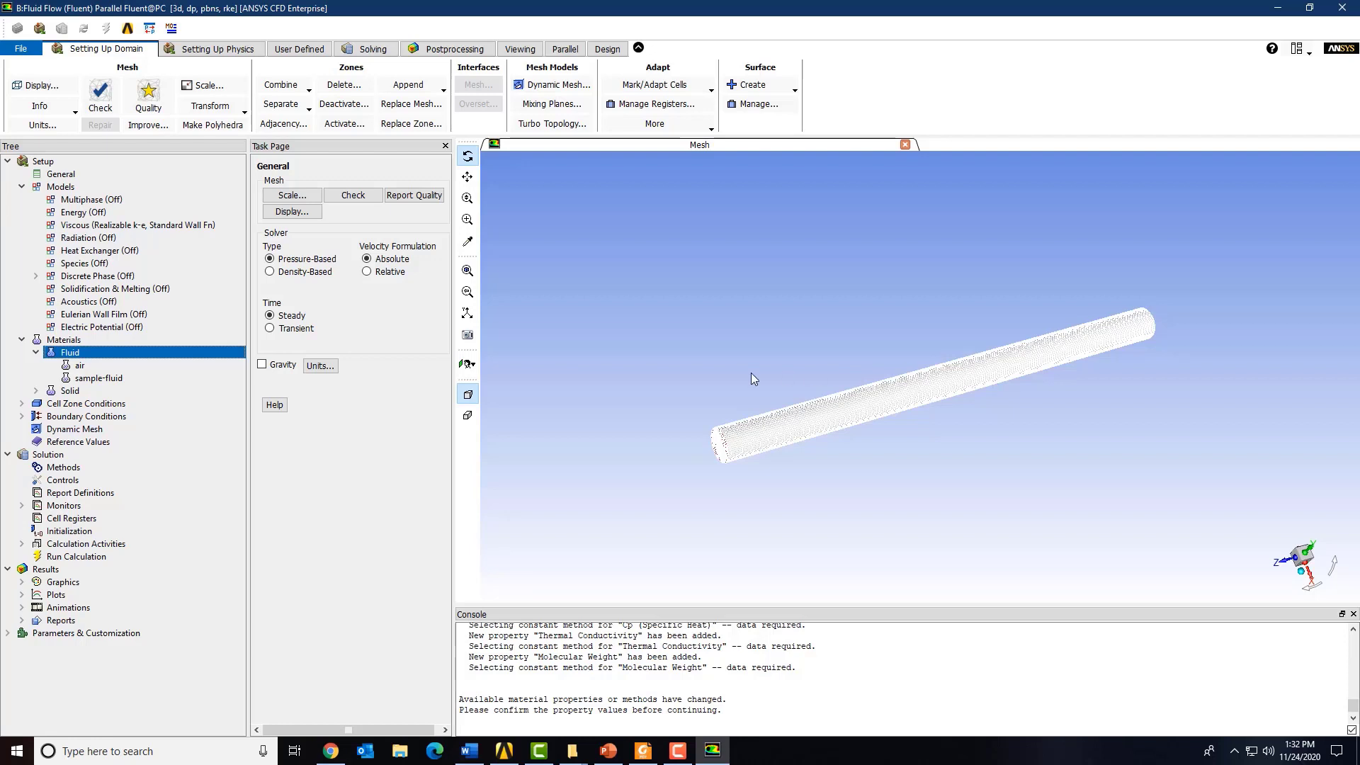
left_click(22, 404)
double_click(86, 416)
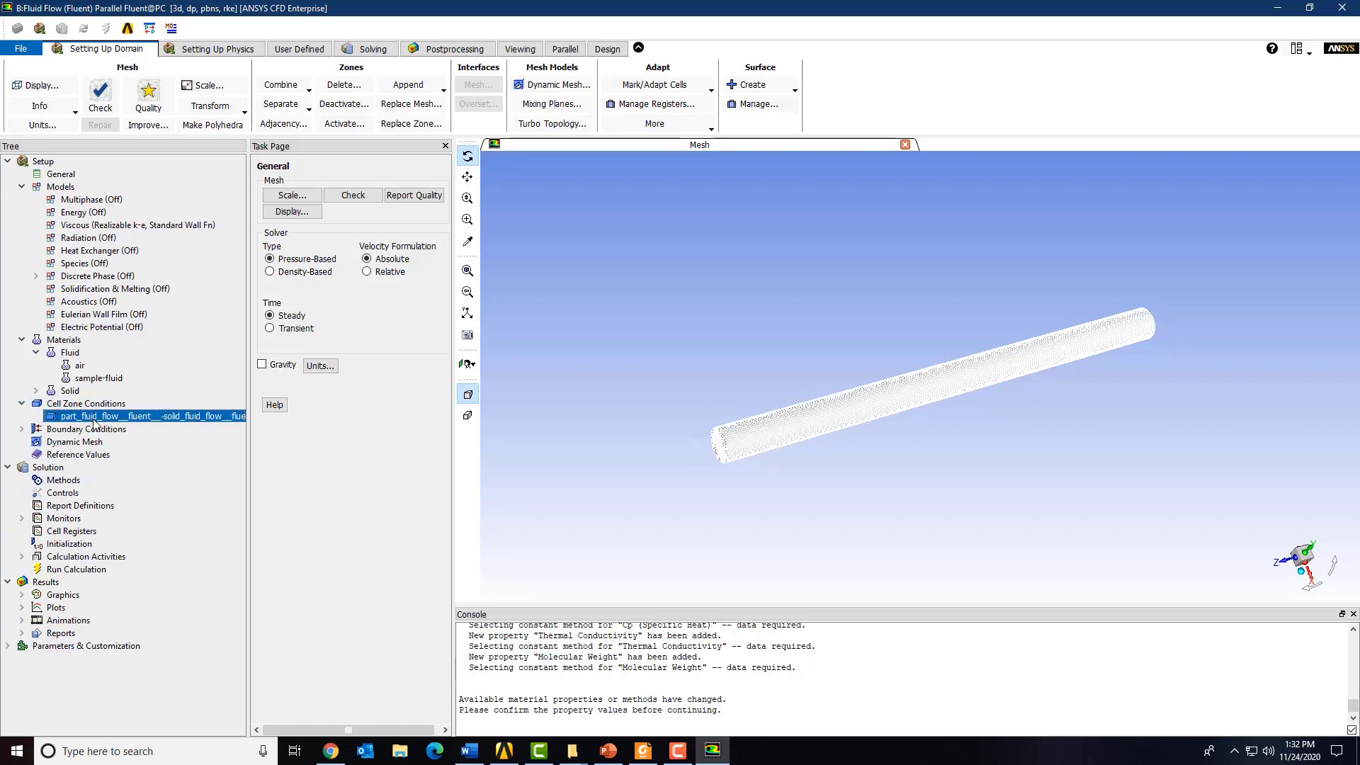
left_click(368, 399)
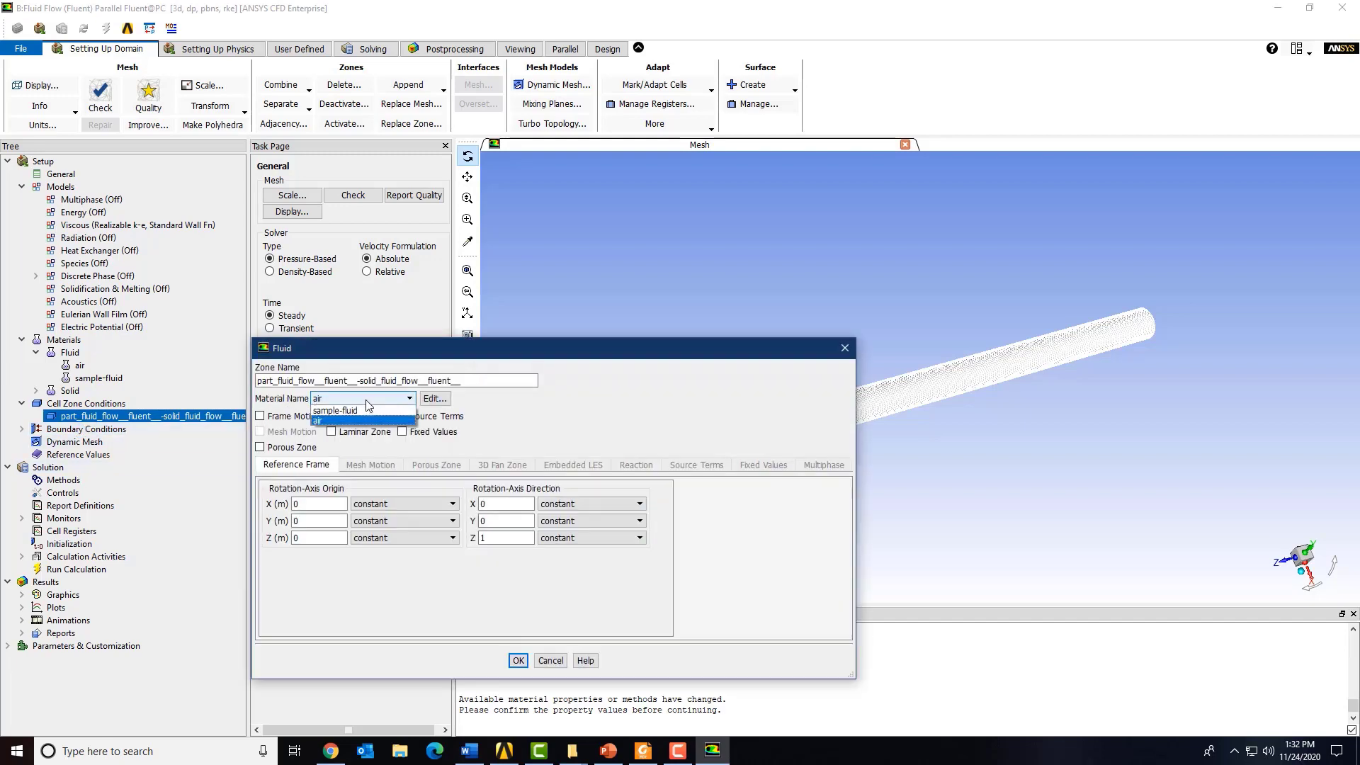
left_click(340, 420)
left_click(518, 660)
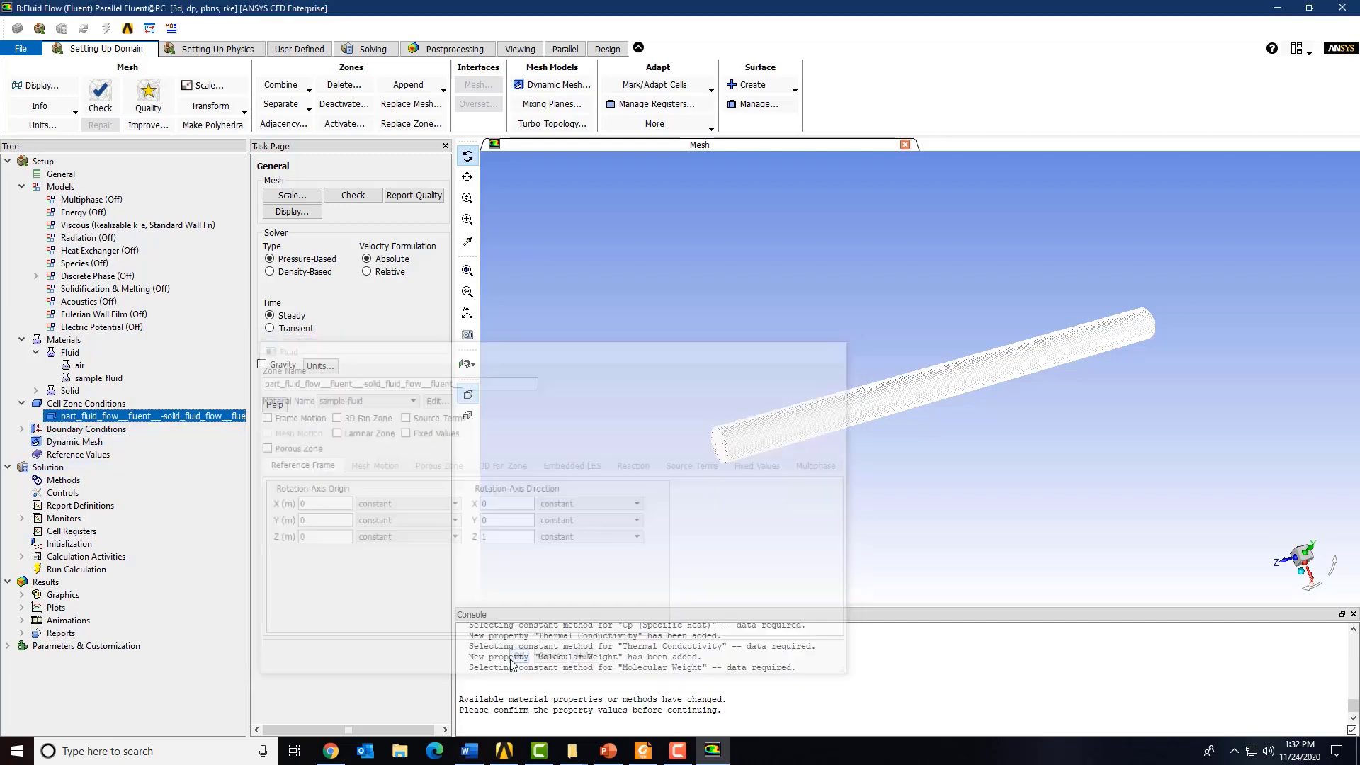
Set the spatial discretization of turbulent kinetic energy and turbulent dissipation rate to Second Order Upwind
left_click(39, 480)
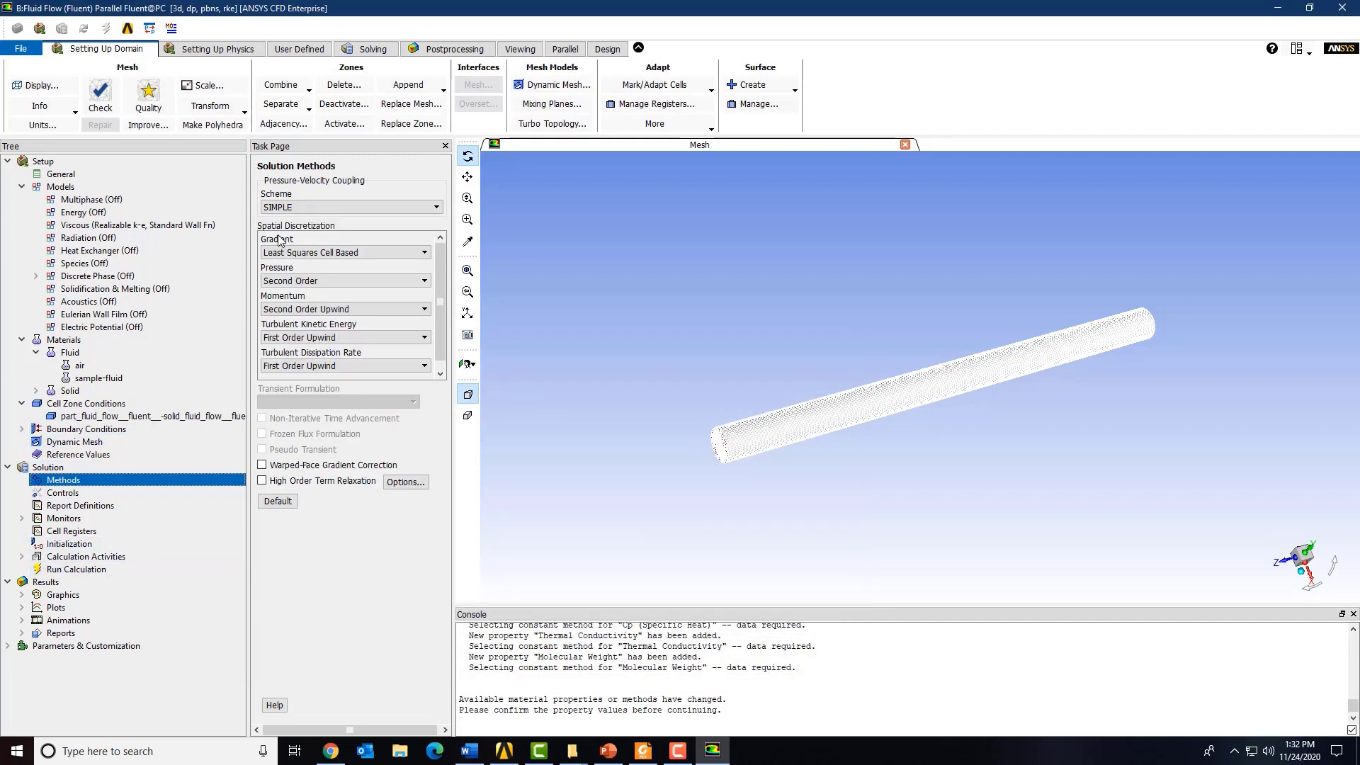
scroll(311, 318, "down", 1)
left_click(312, 329)
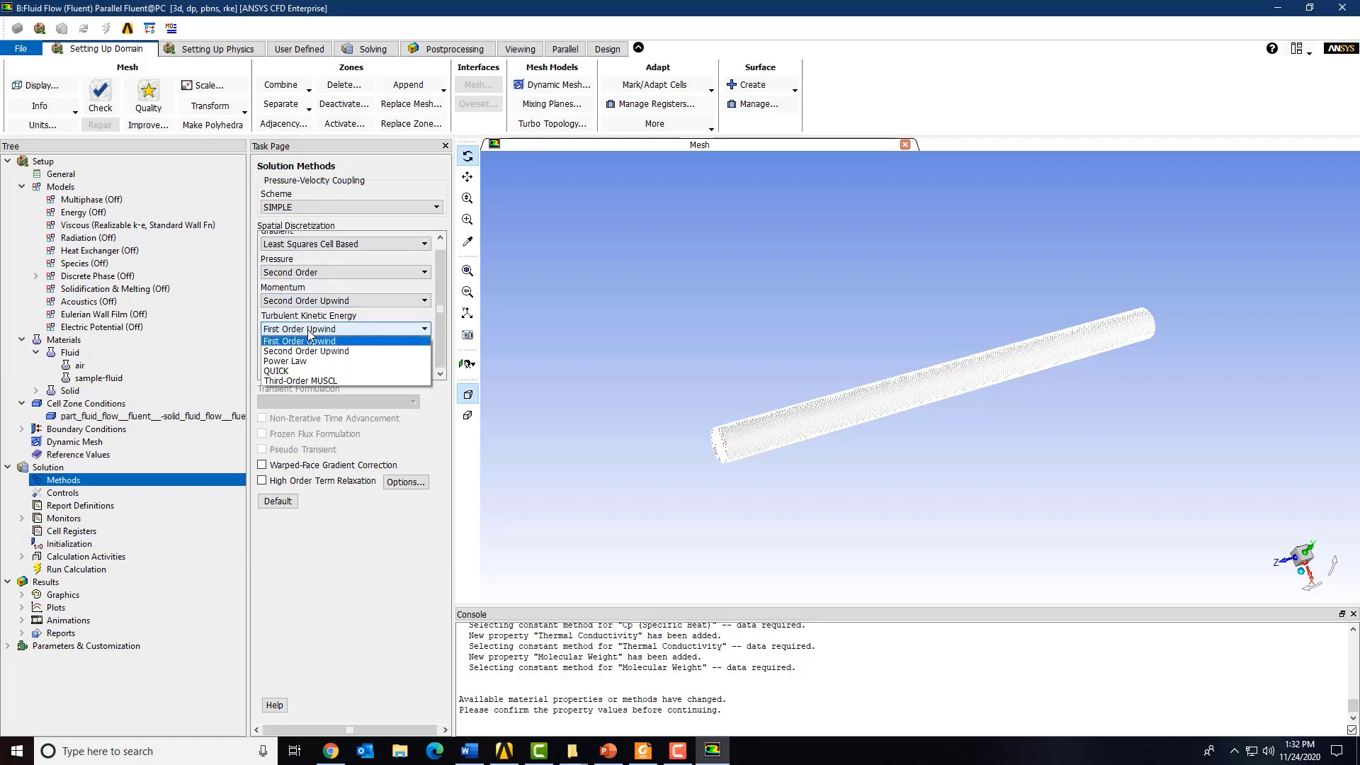
left_click(308, 351)
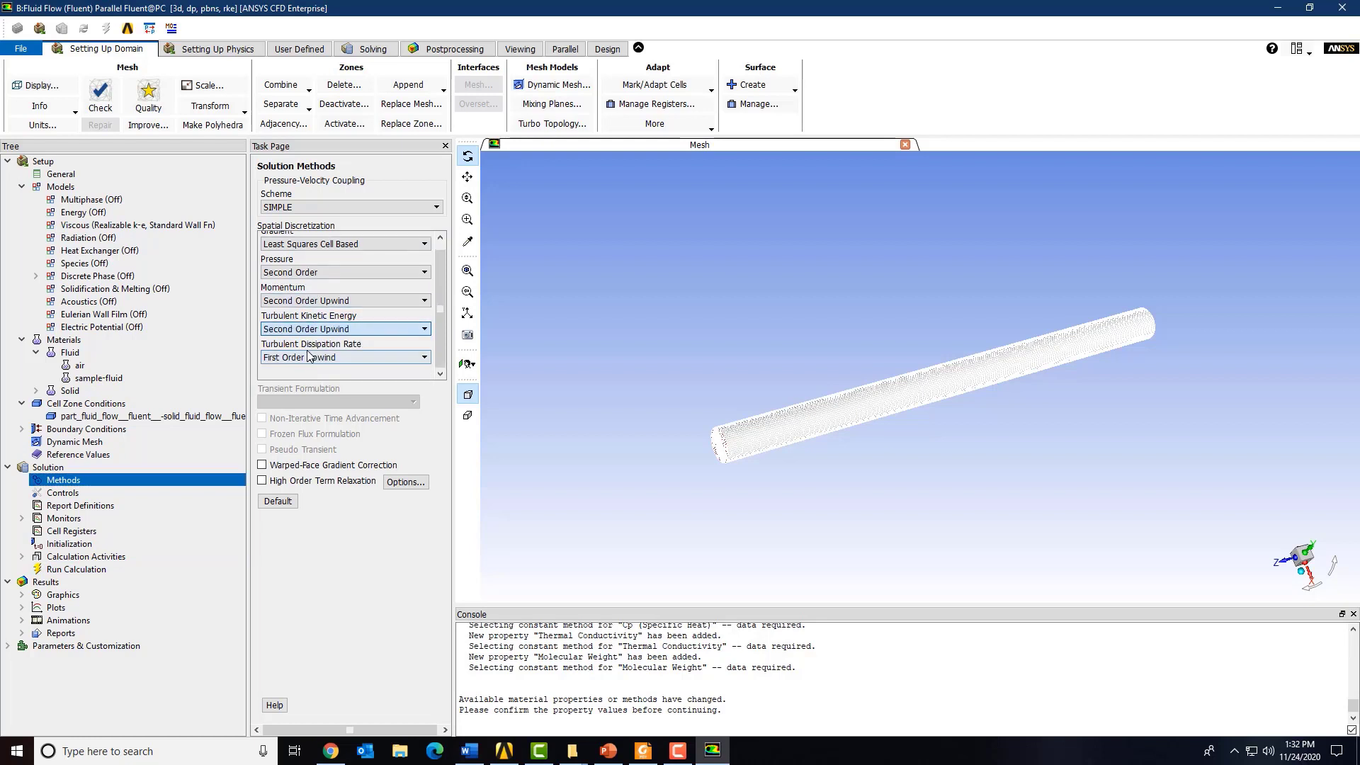
left_click(308, 357)
left_click(306, 376)
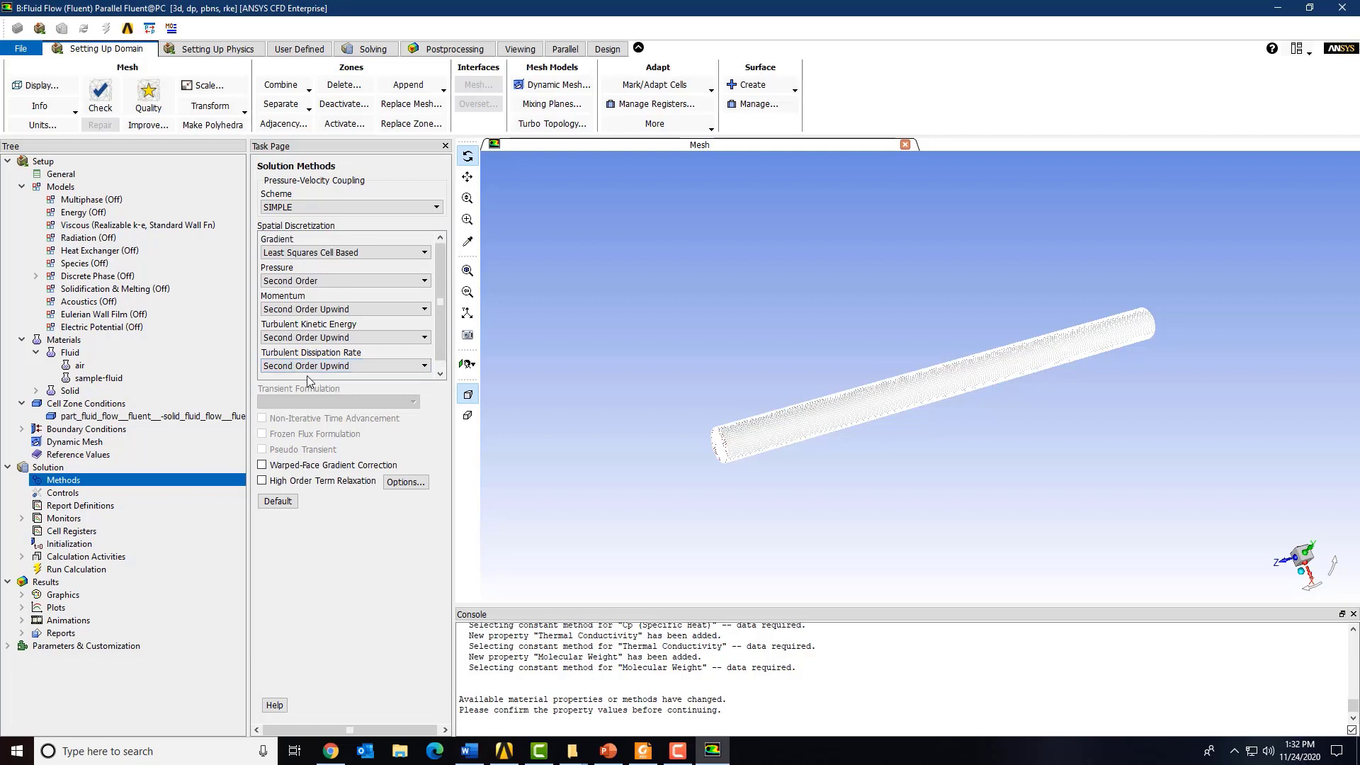
Set the under-relaxation factors for turbulent viscosity, body forces and density to 0.5 each
left_click(155, 494)
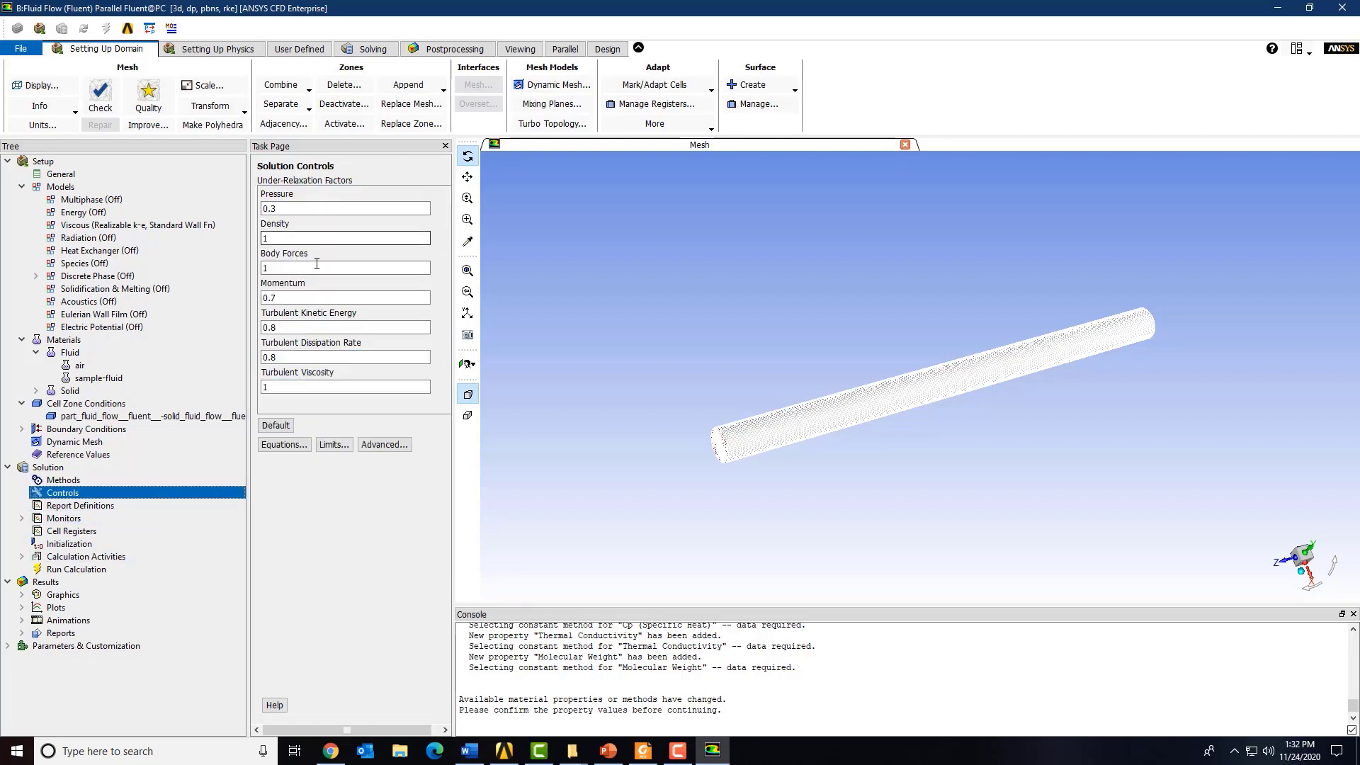
double_click(306, 387)
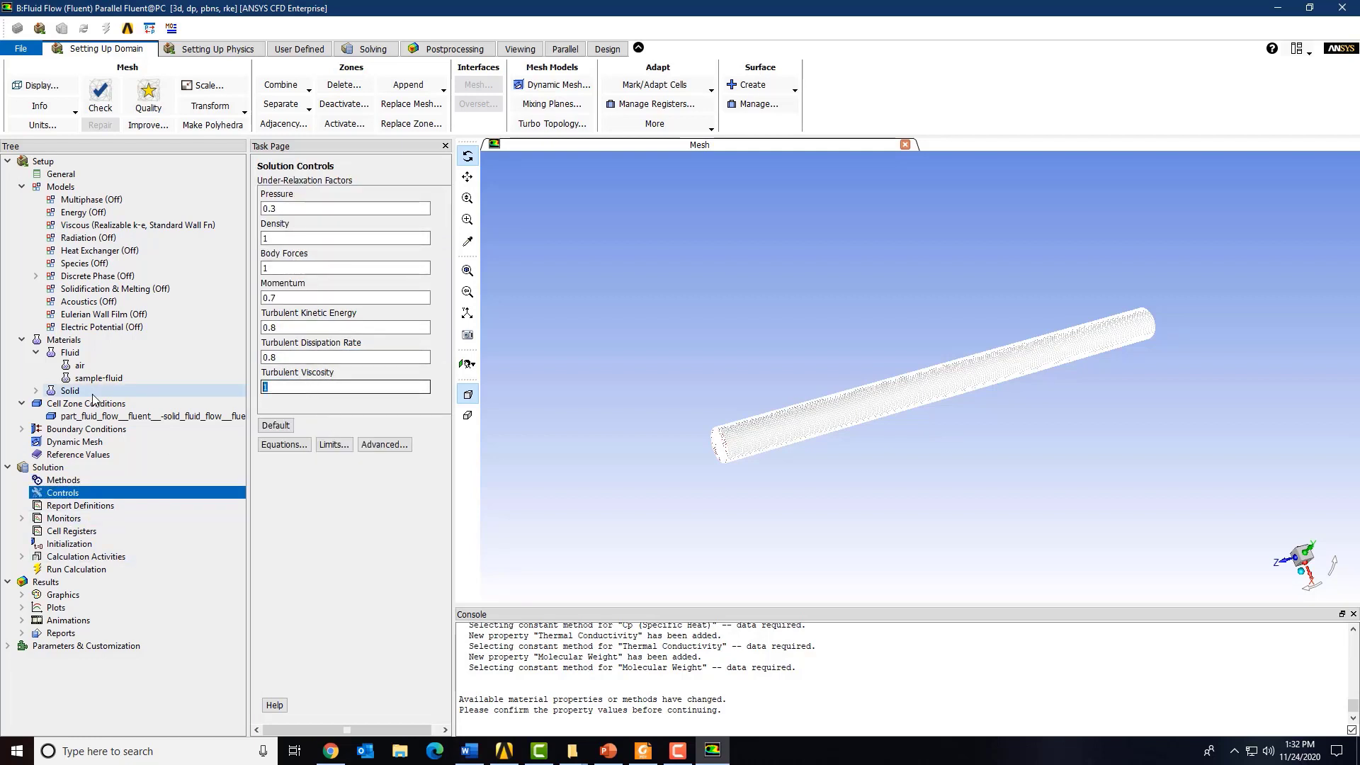
type("0.5")
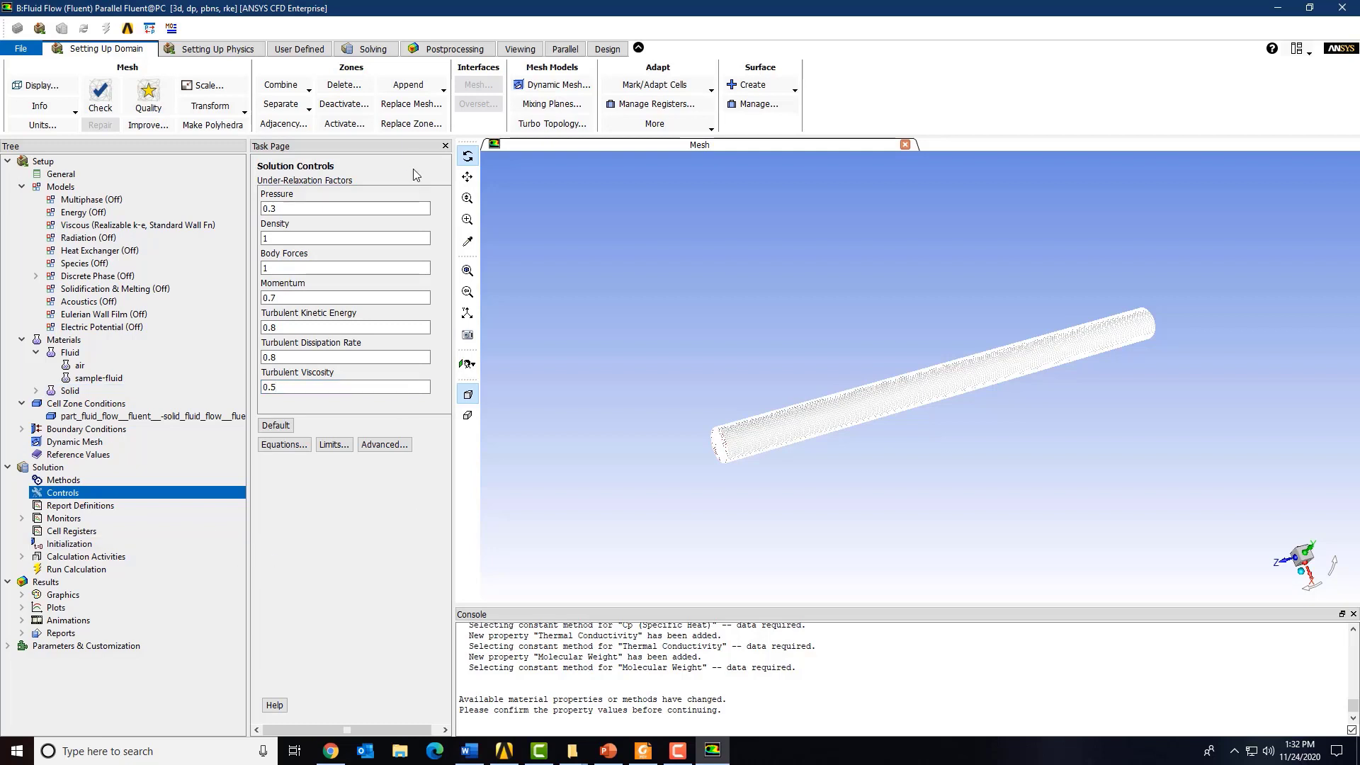
left_click_drag(349, 268, 51, 267)
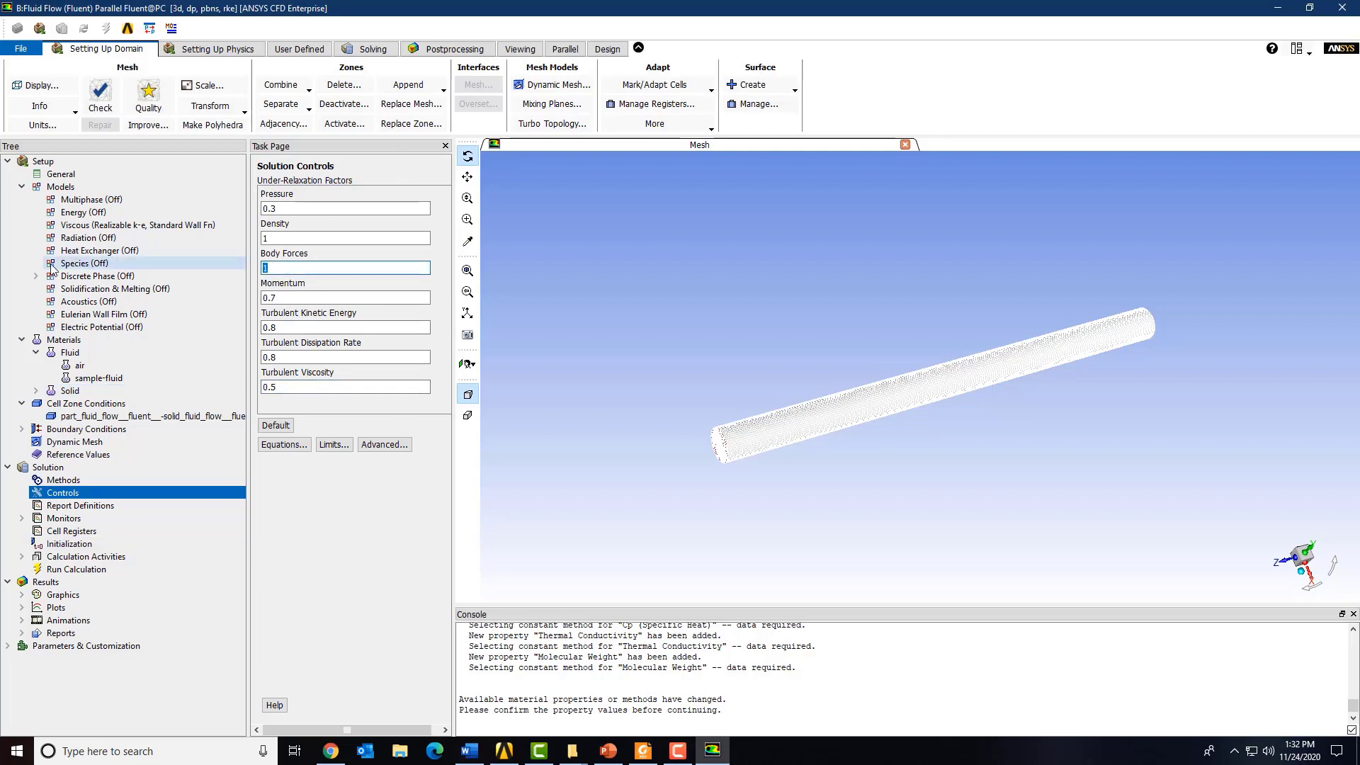
type("0.5")
left_click_drag(308, 237, 2, 244)
type("0")
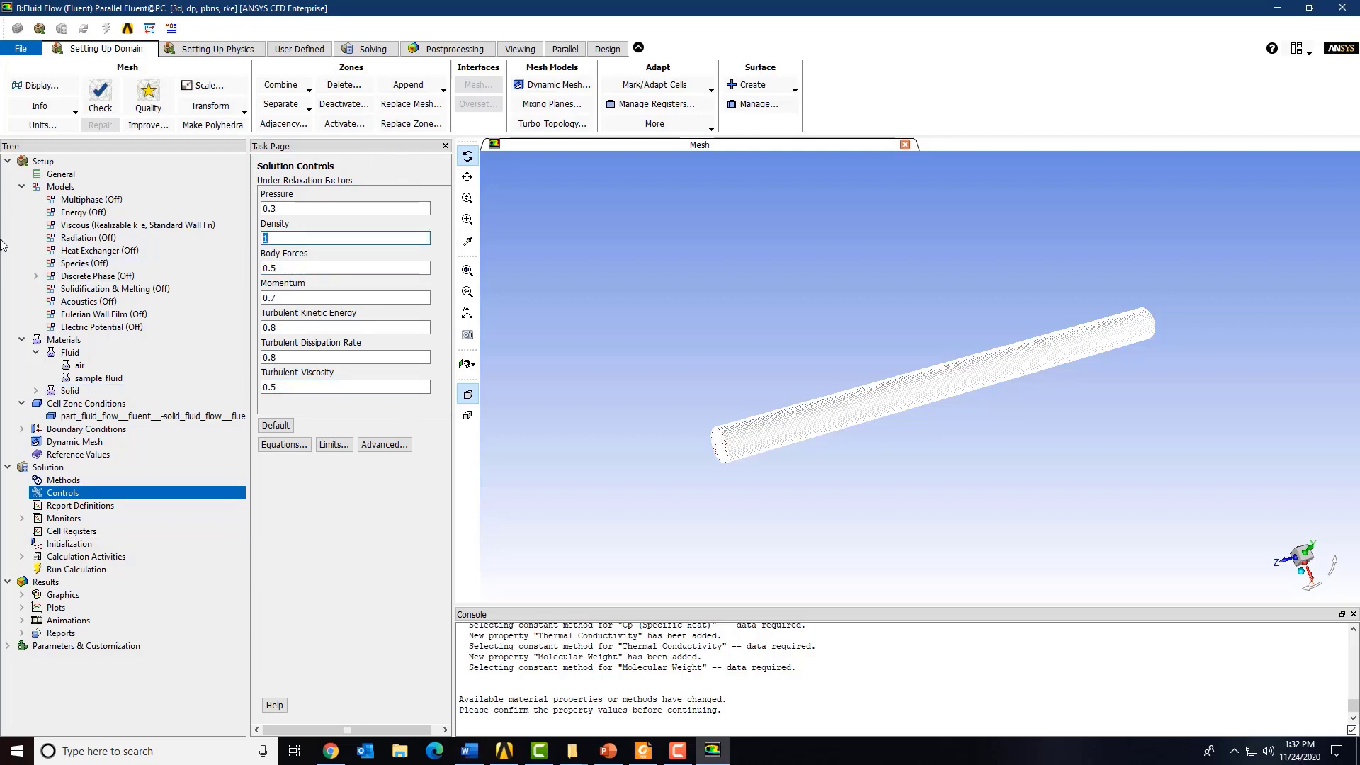
type(".5")
left_click(373, 568)
Initialize the solution with the Hybrid Initialization method
left_click(69, 543)
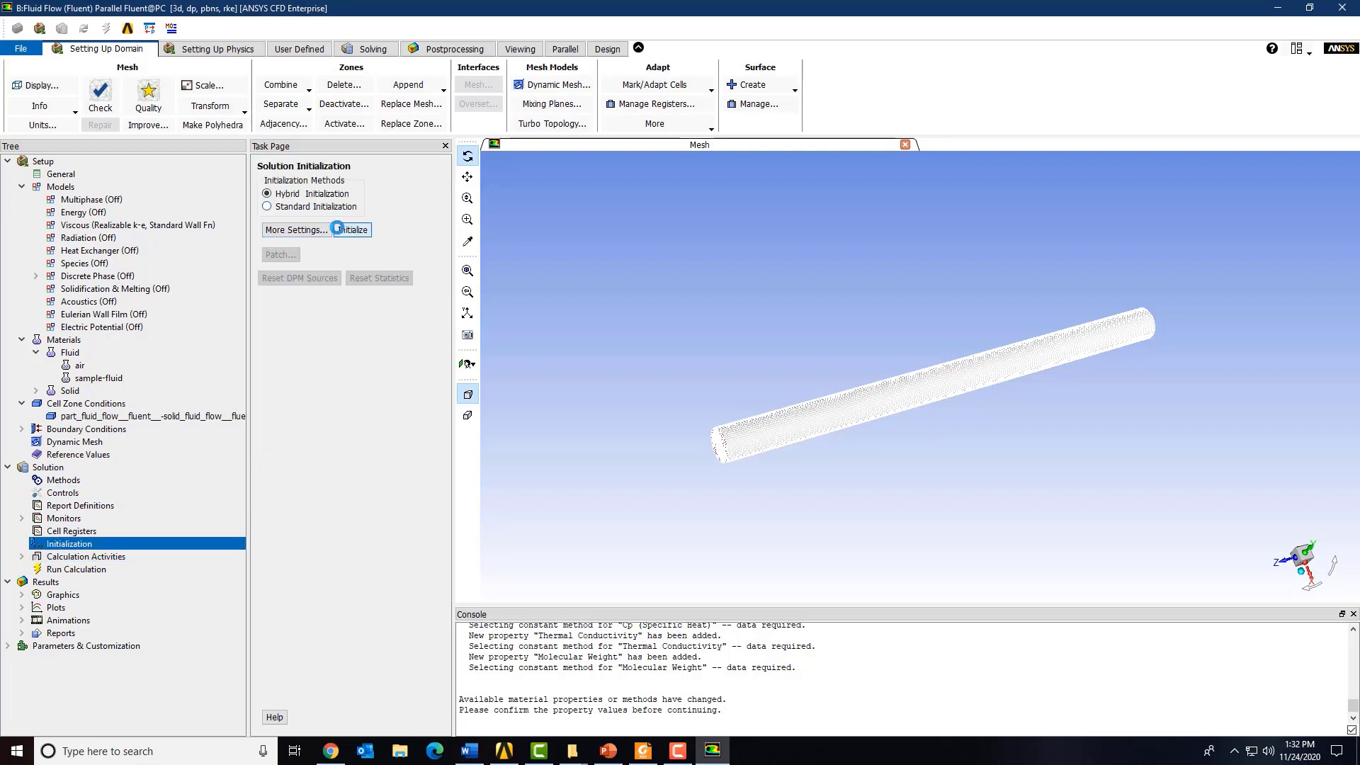
left_click(352, 230)
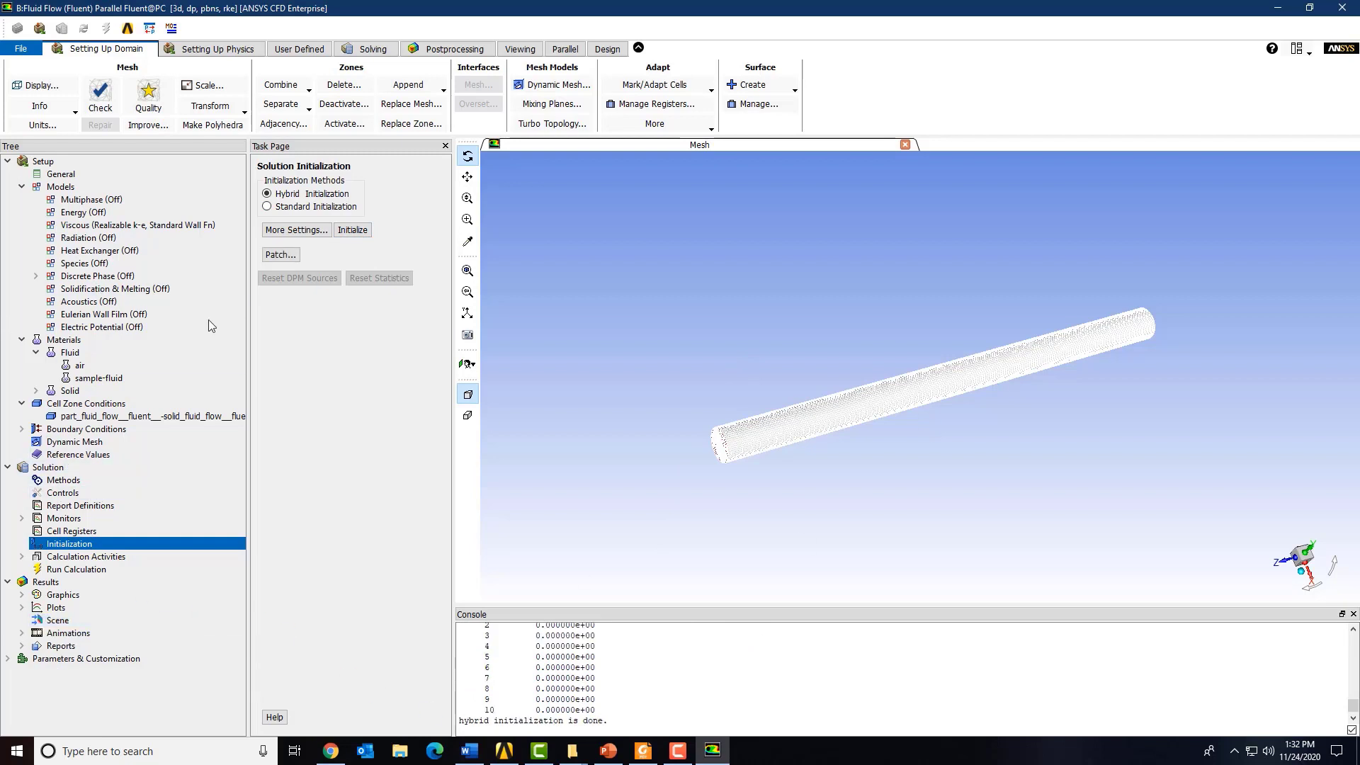
Recheck the inlet velocity in the Word problem statement and set the velocity inlet's magnitude to 1 m/s in Fluent
left_click(28, 429)
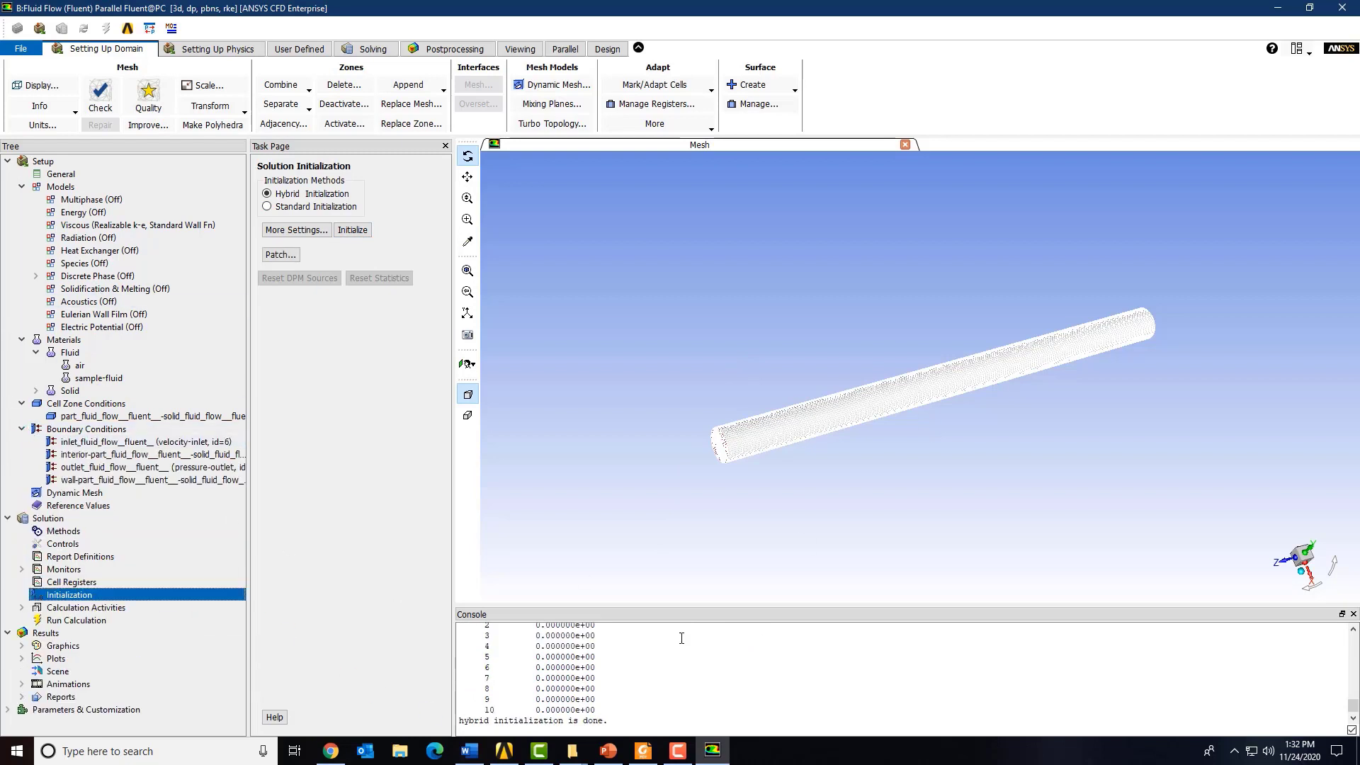
left_click(598, 719)
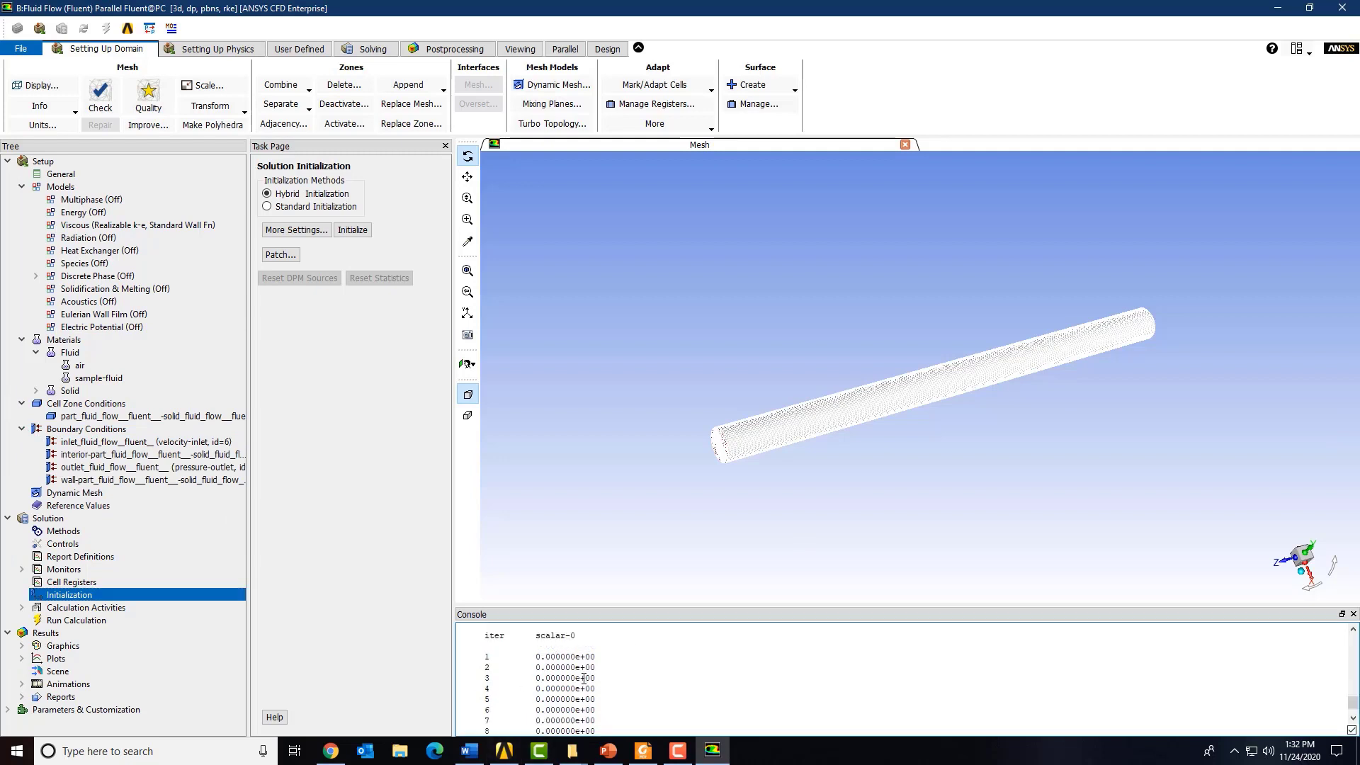
double_click(92, 442)
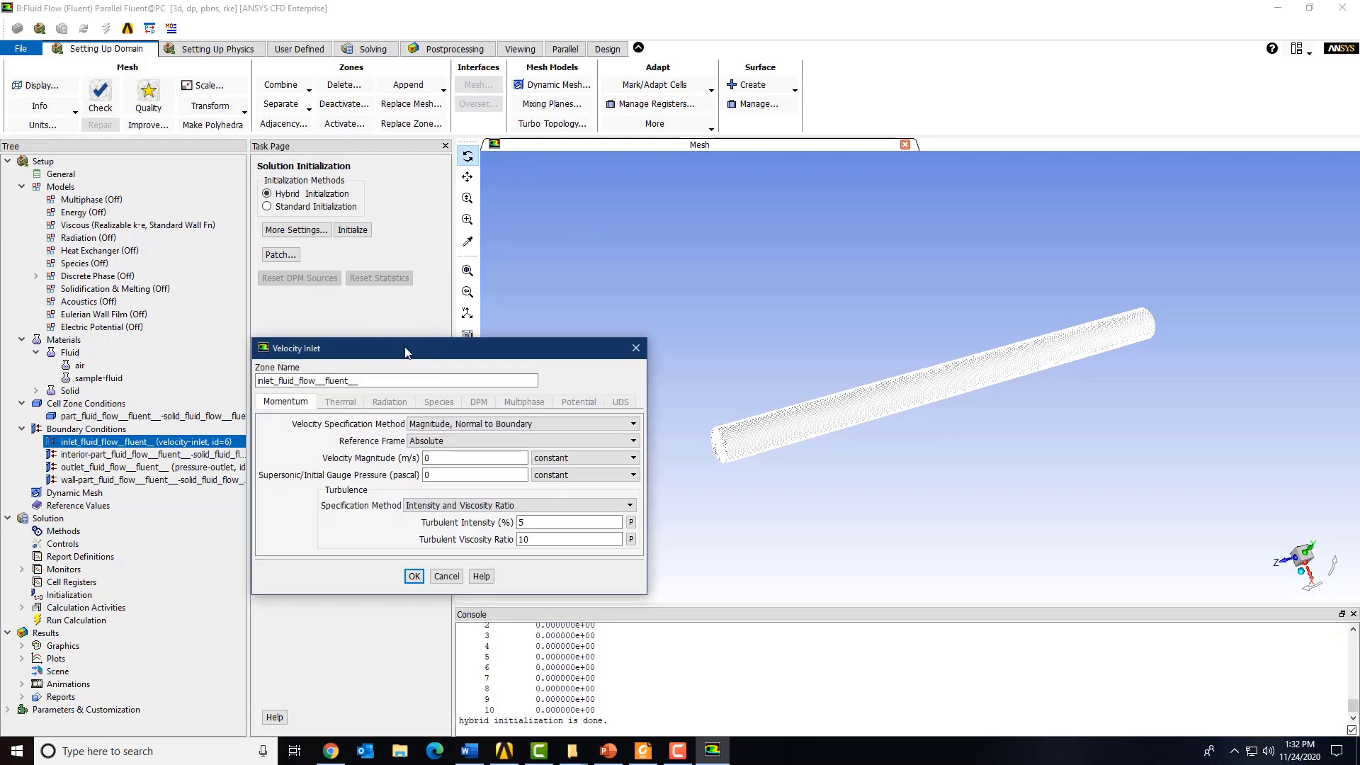
key("alt+Tab")
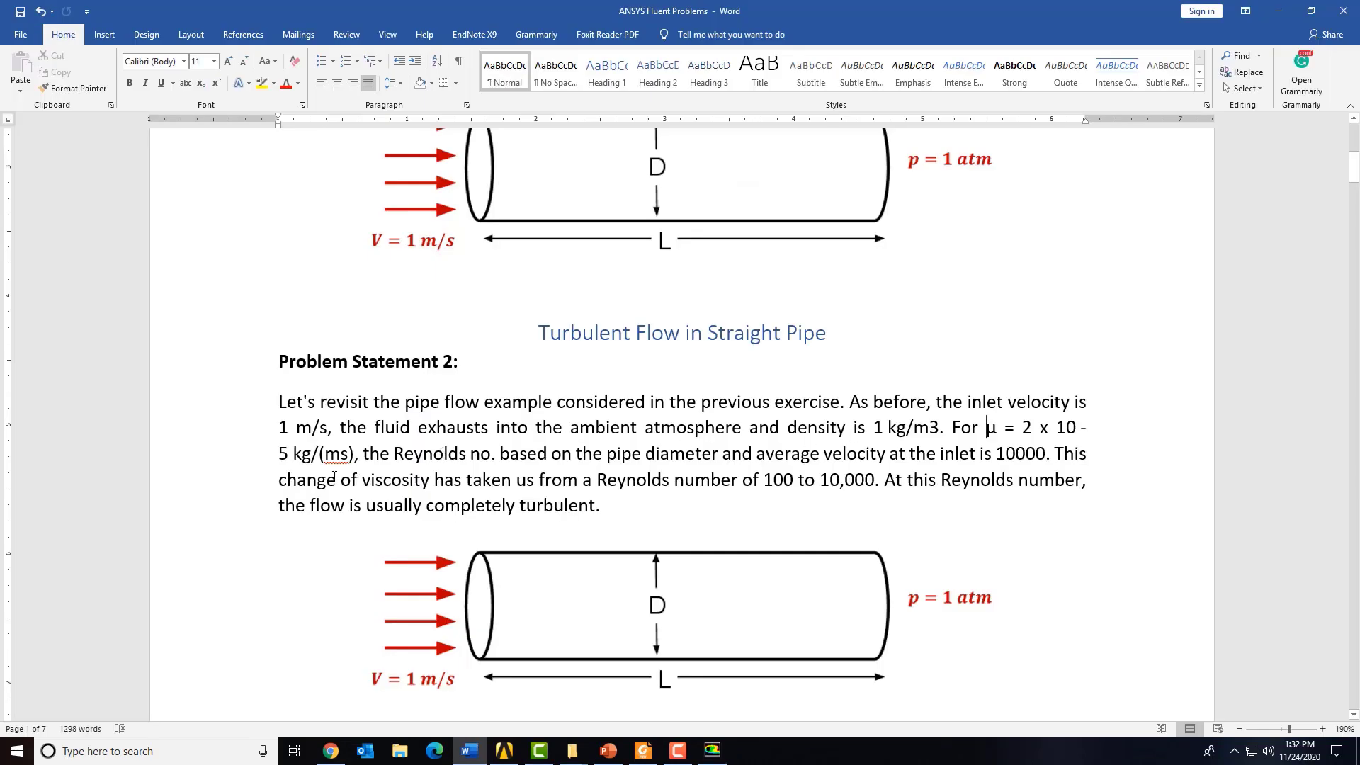
key("alt+Tab")
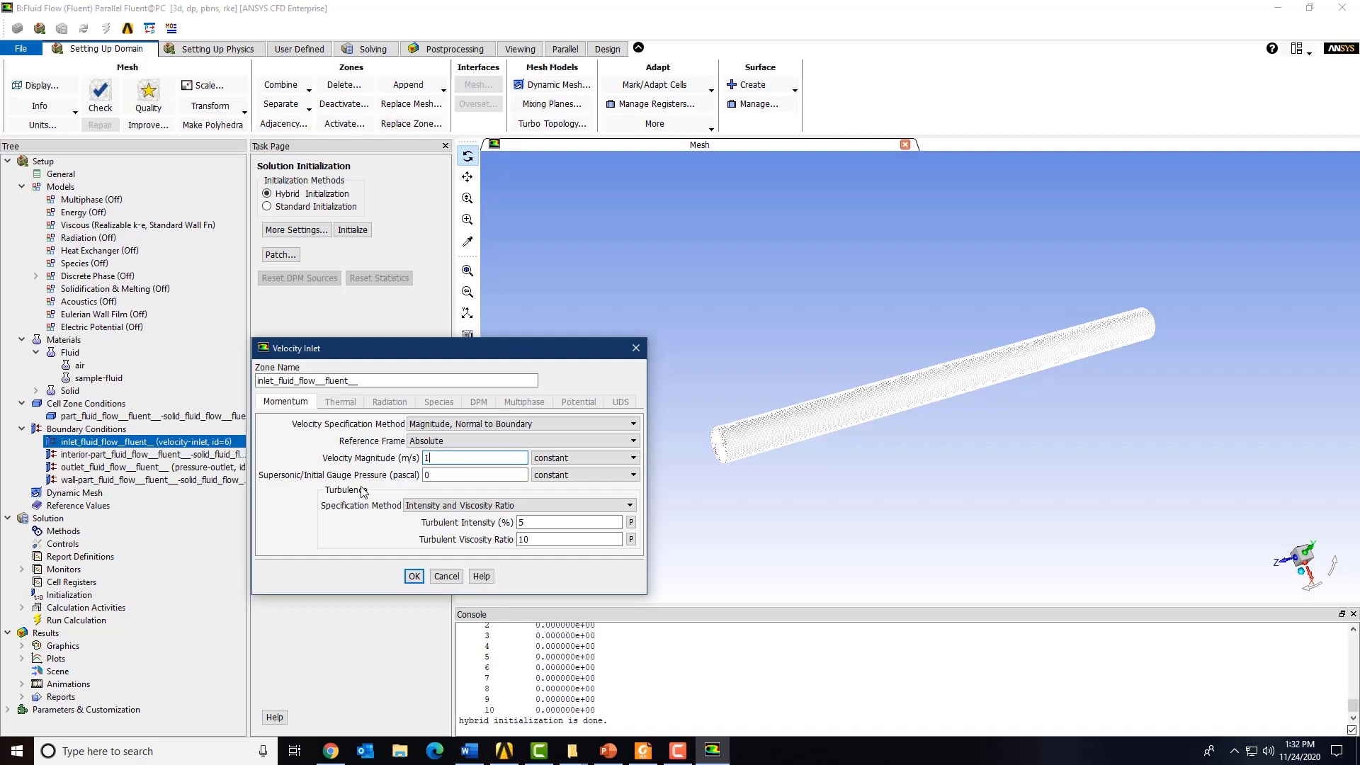
Set the velocity inlet's turbulence specification method to Intensity and Hydraulic Diameter
left_click(528, 505)
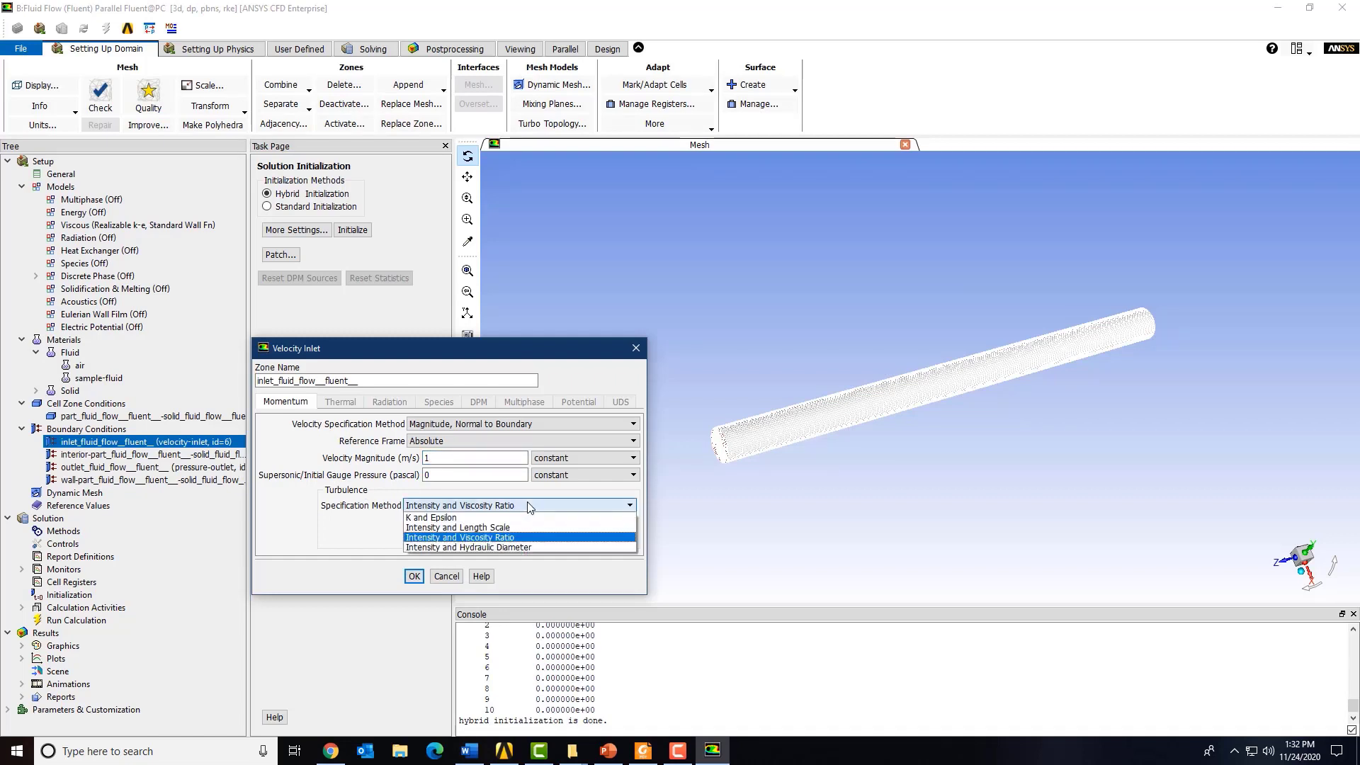
left_click(304, 494)
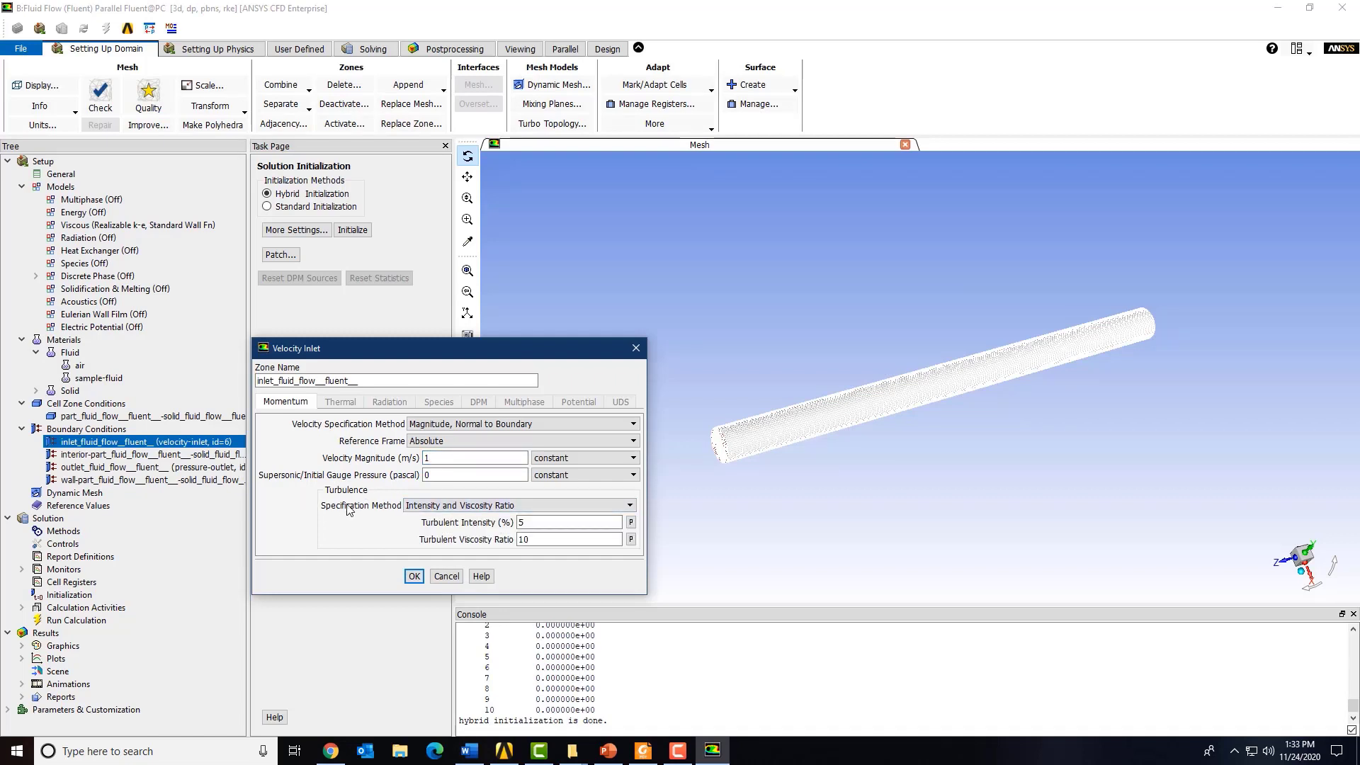
left_click(409, 507)
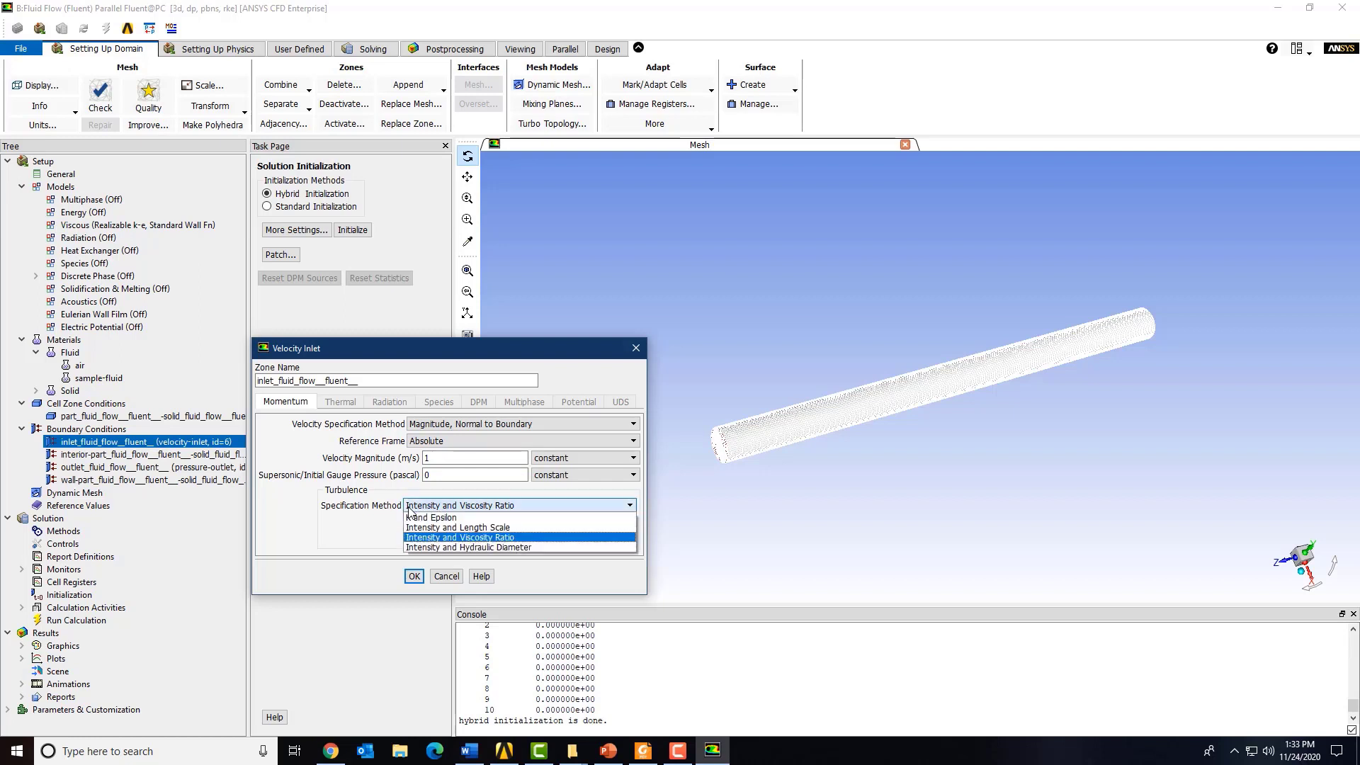
left_click(432, 548)
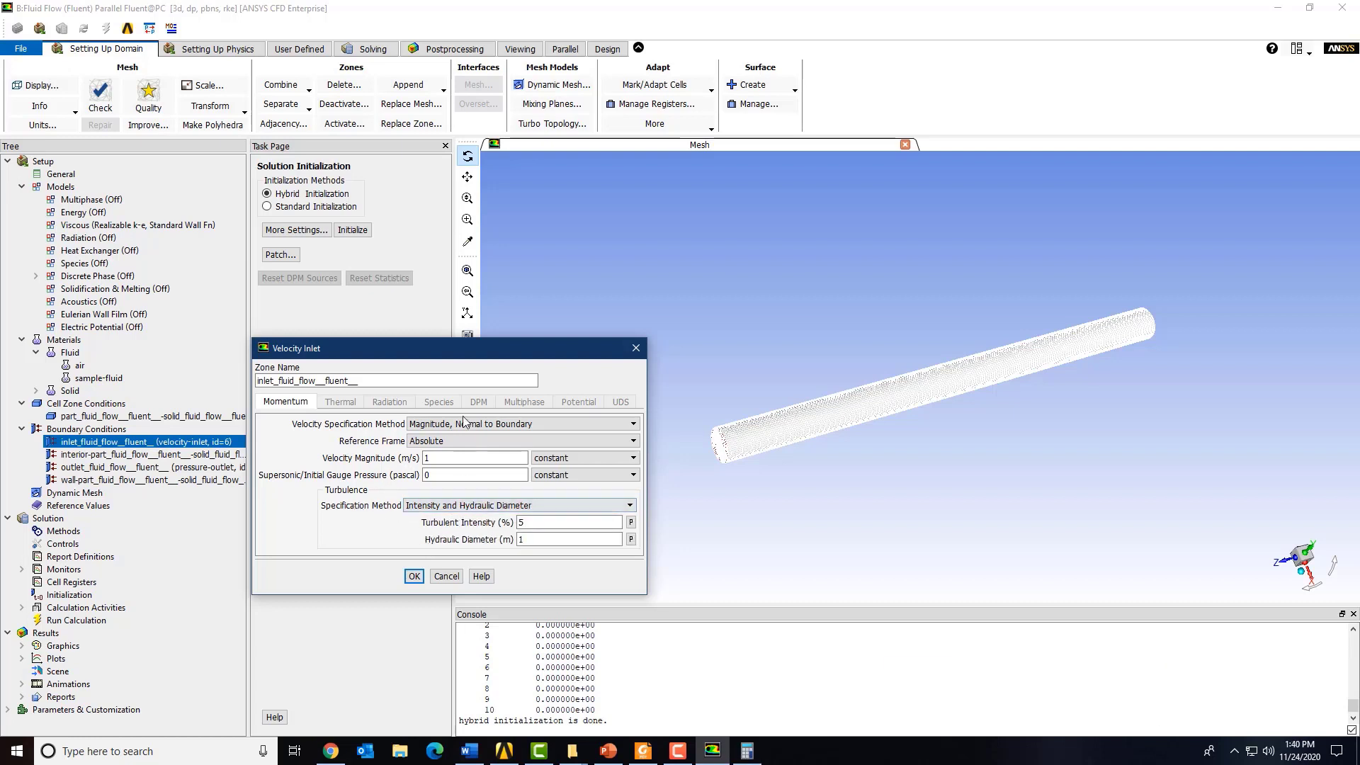
left_click_drag(467, 352, 264, 342)
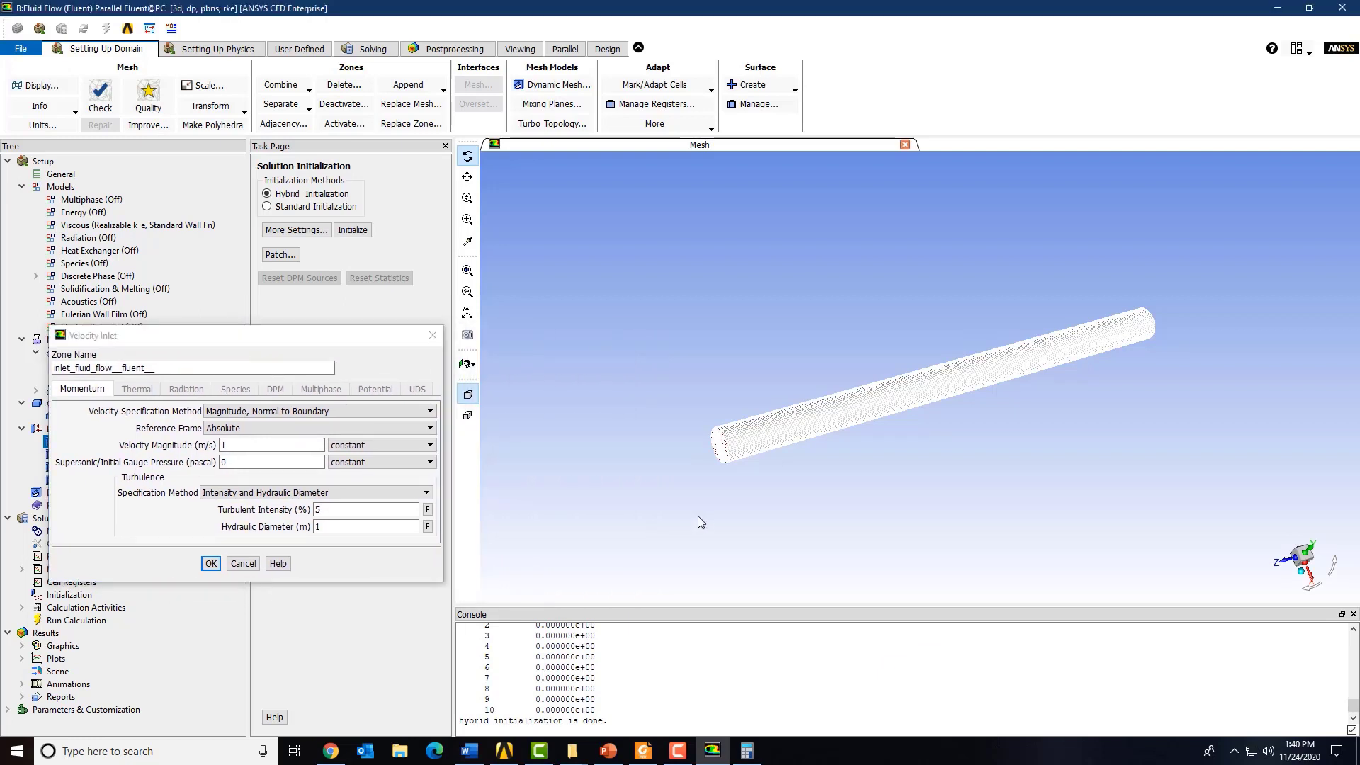
left_click_drag(699, 516, 746, 503)
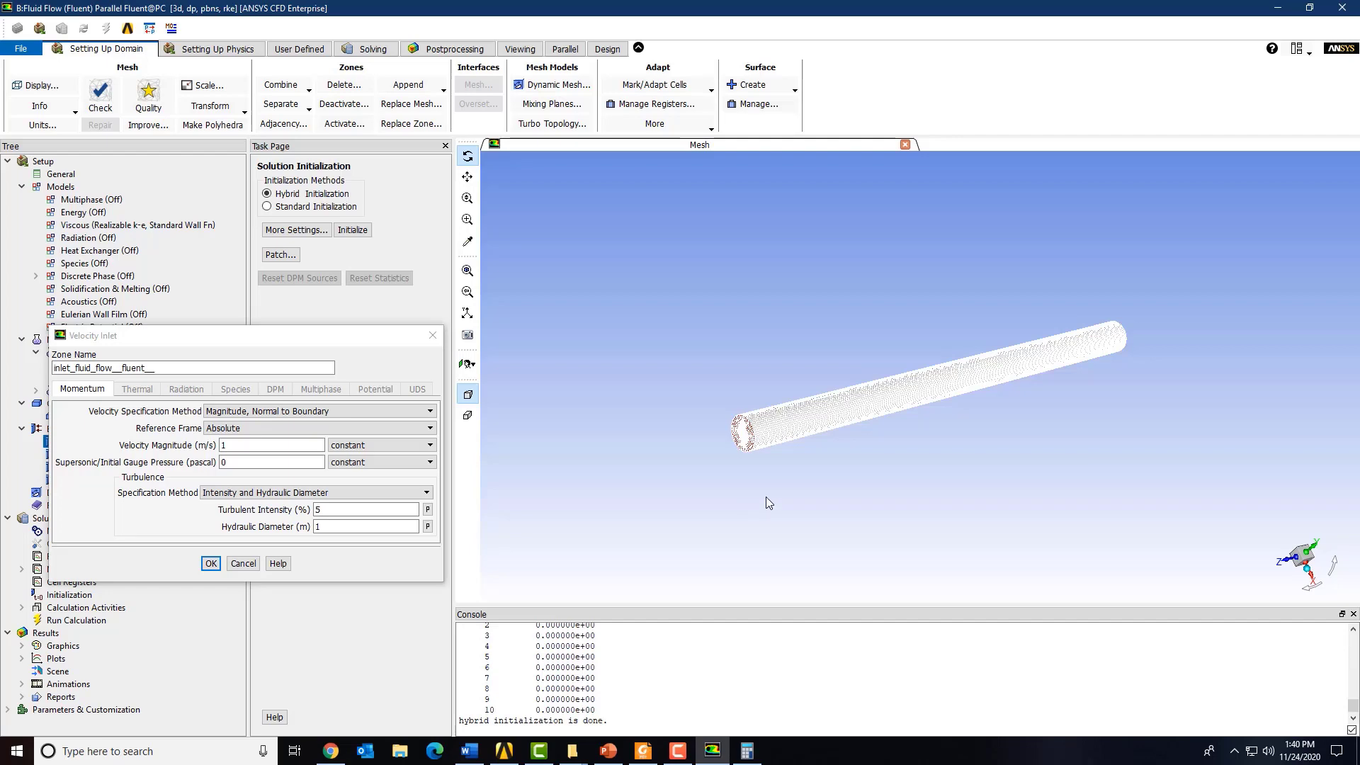
scroll(707, 445, "up", 5)
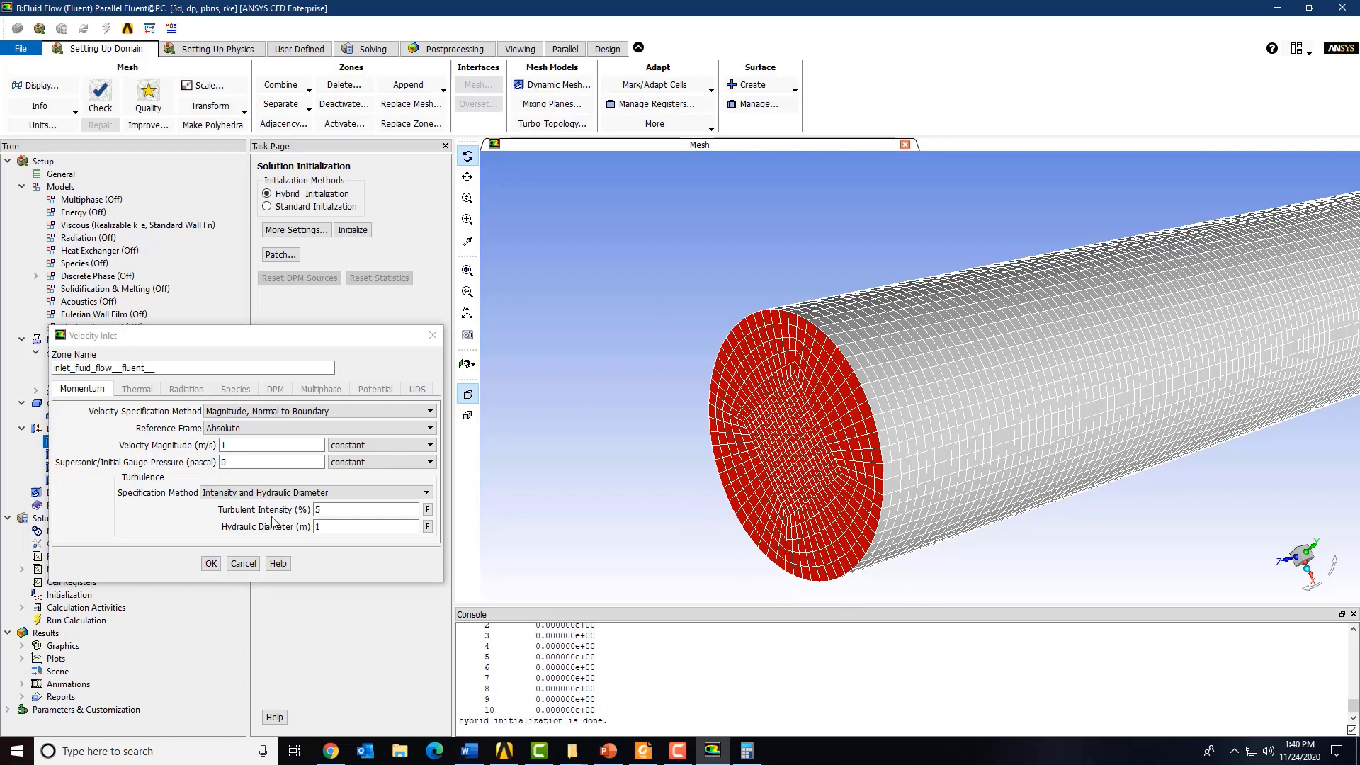
Switch to the ANSYS Fluent Users Guide in Foxit Reader and read the Turbulence Intensity definition and its pipe-flow formula
left_click(317, 509)
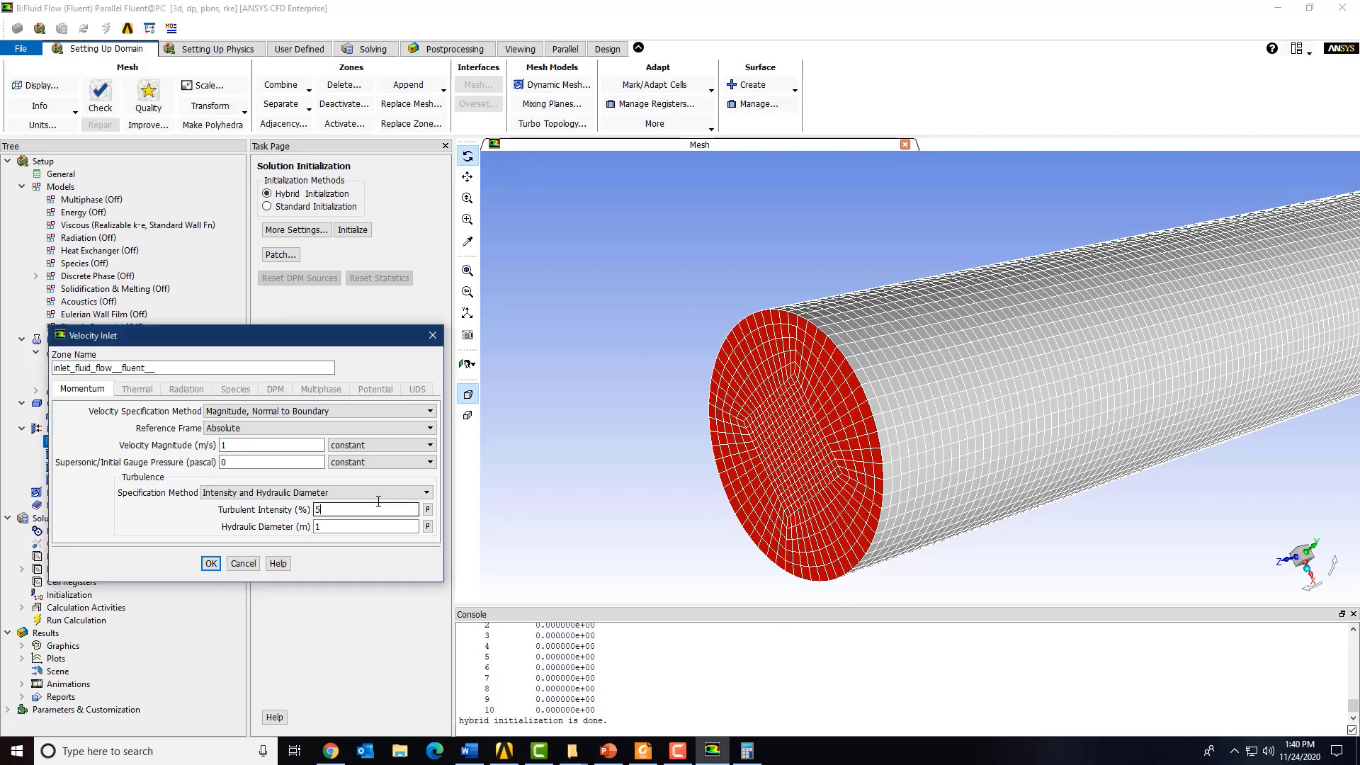
left_click(633, 759)
scroll(439, 266, "up", 2)
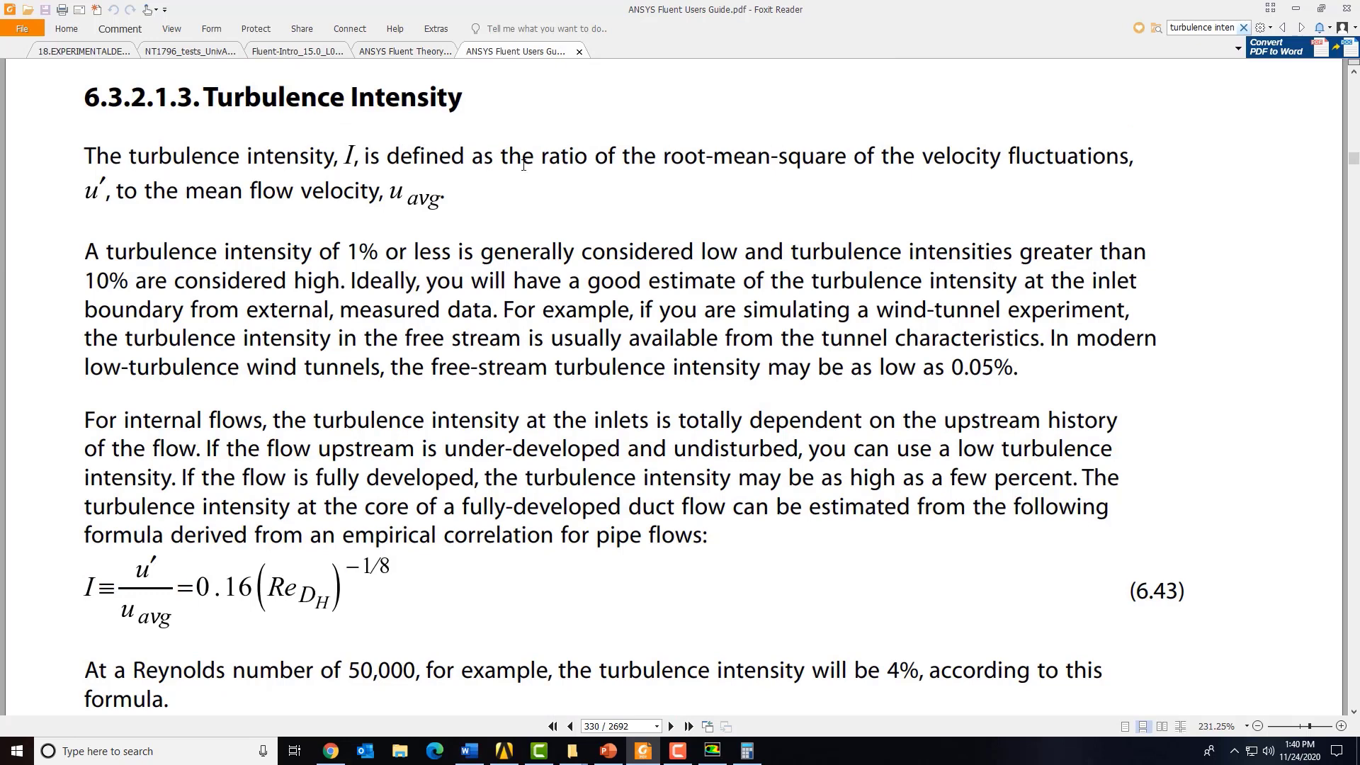
left_click_drag(668, 158, 1107, 157)
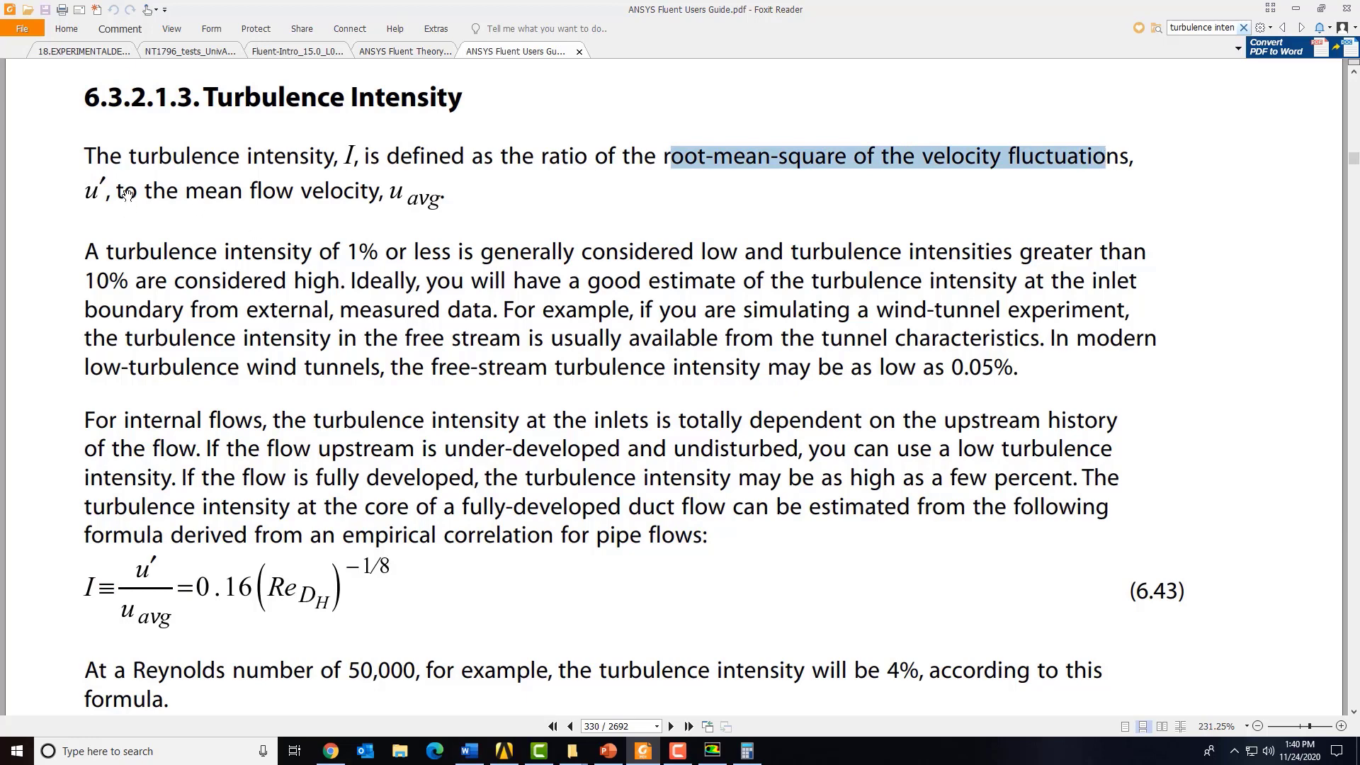
left_click_drag(124, 186, 372, 185)
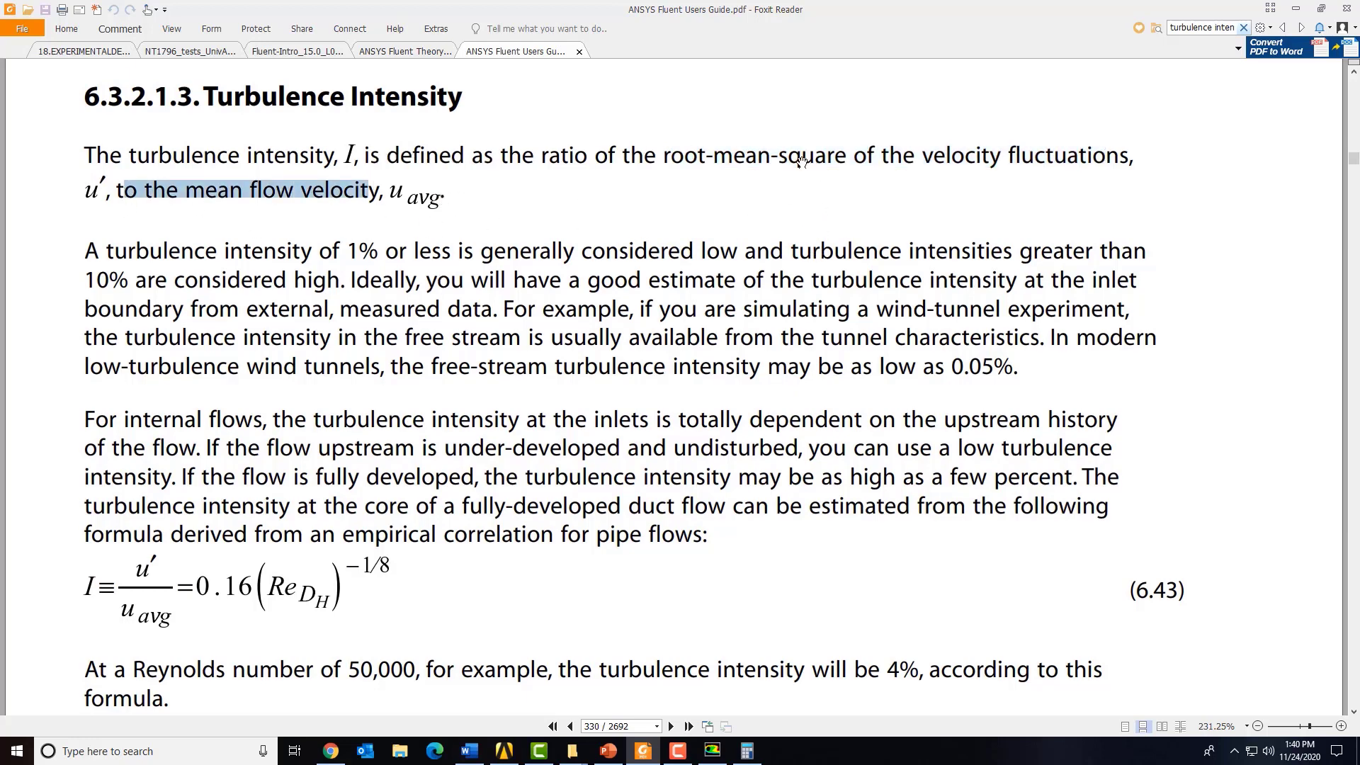
left_click_drag(411, 200, 411, 200)
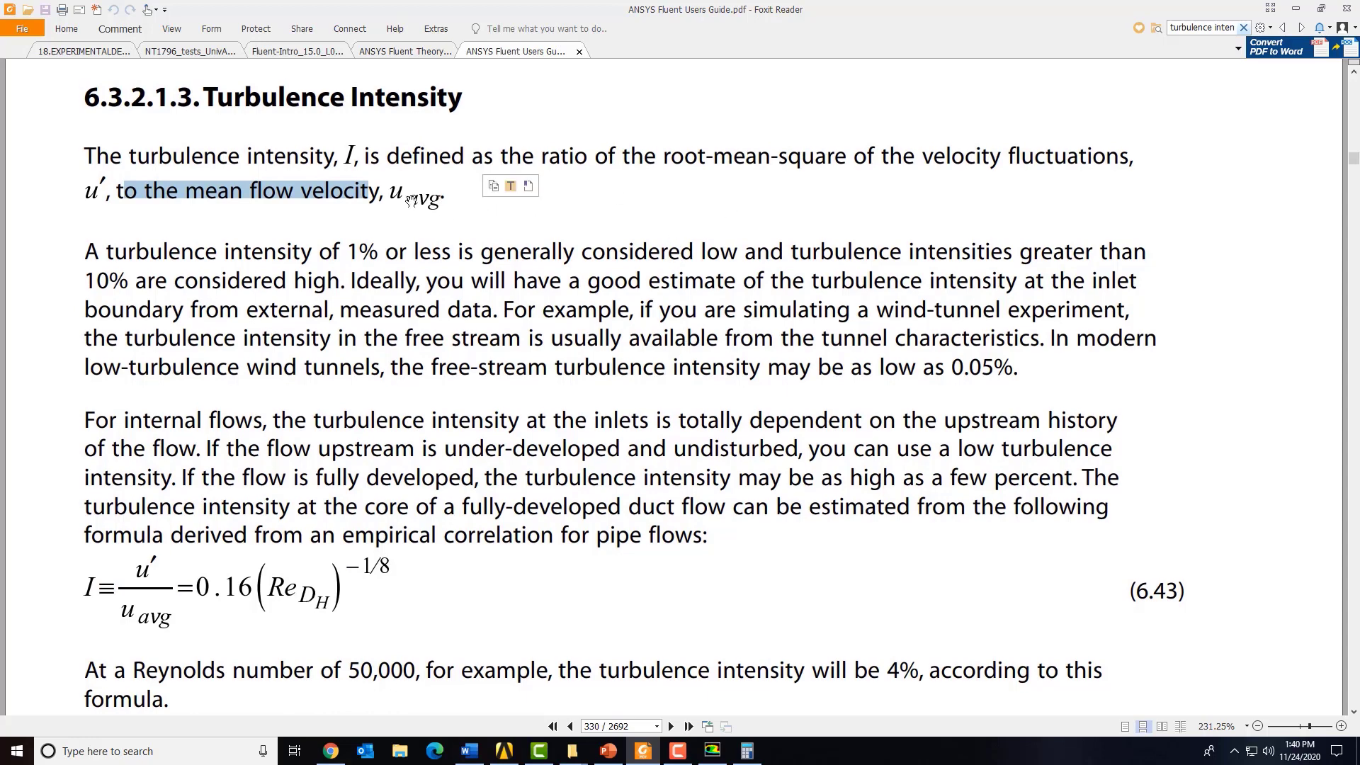
left_click_drag(204, 97, 549, 110)
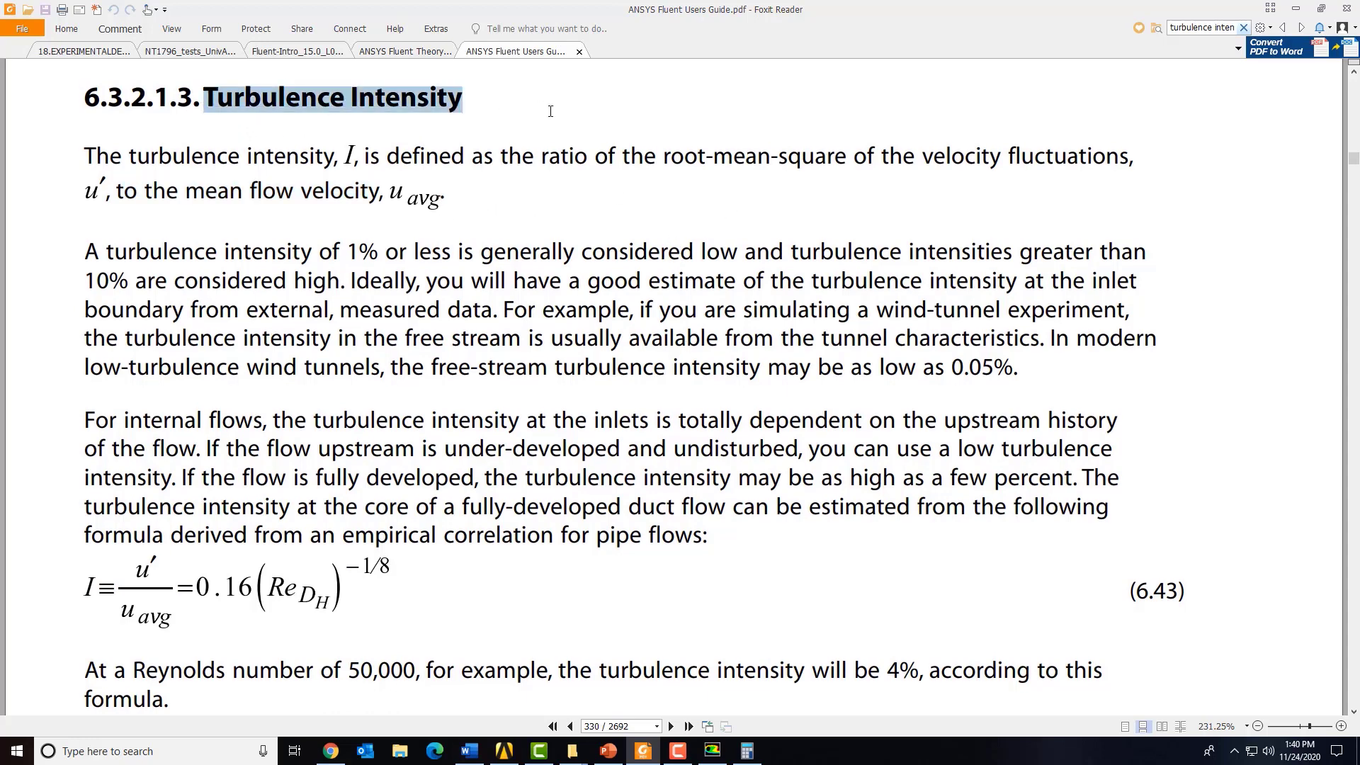
left_click(503, 208)
scroll(499, 267, "down", 2)
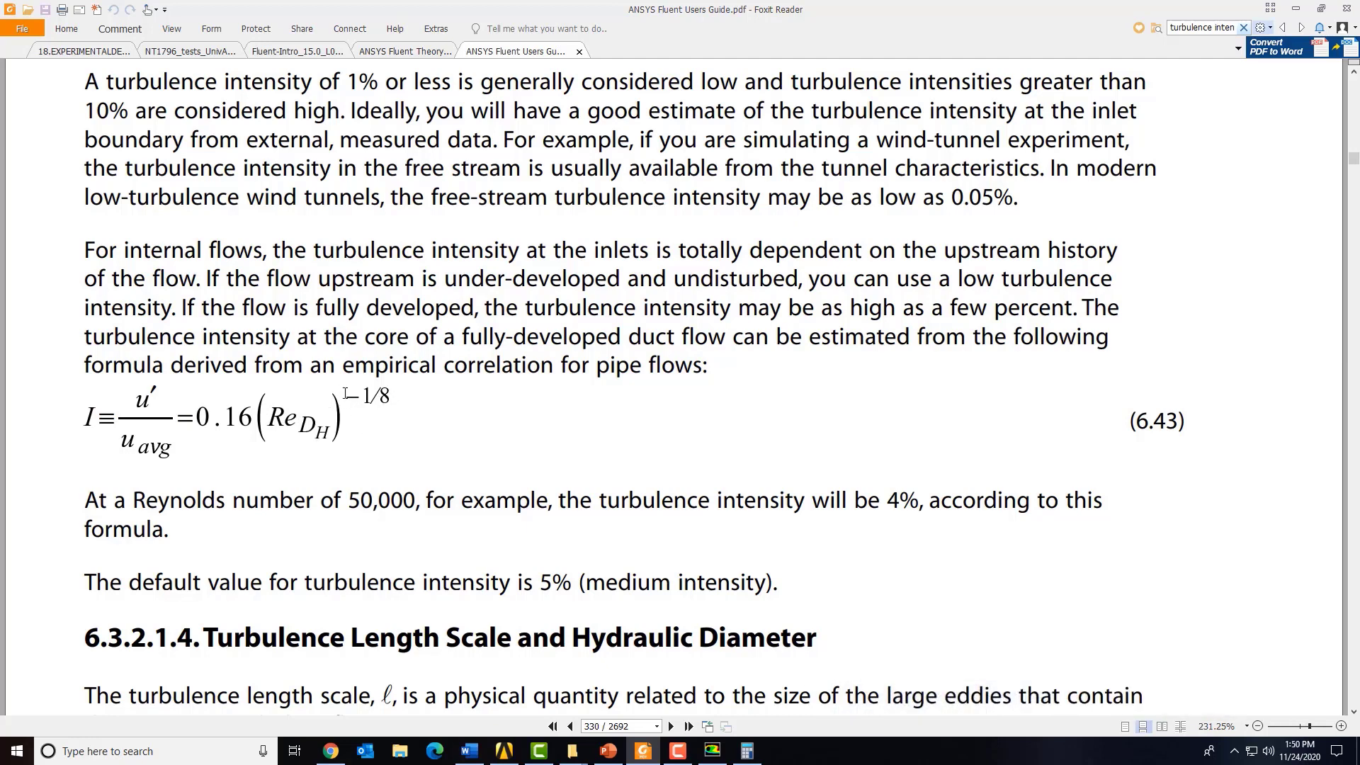
scroll(435, 403, "down", 1)
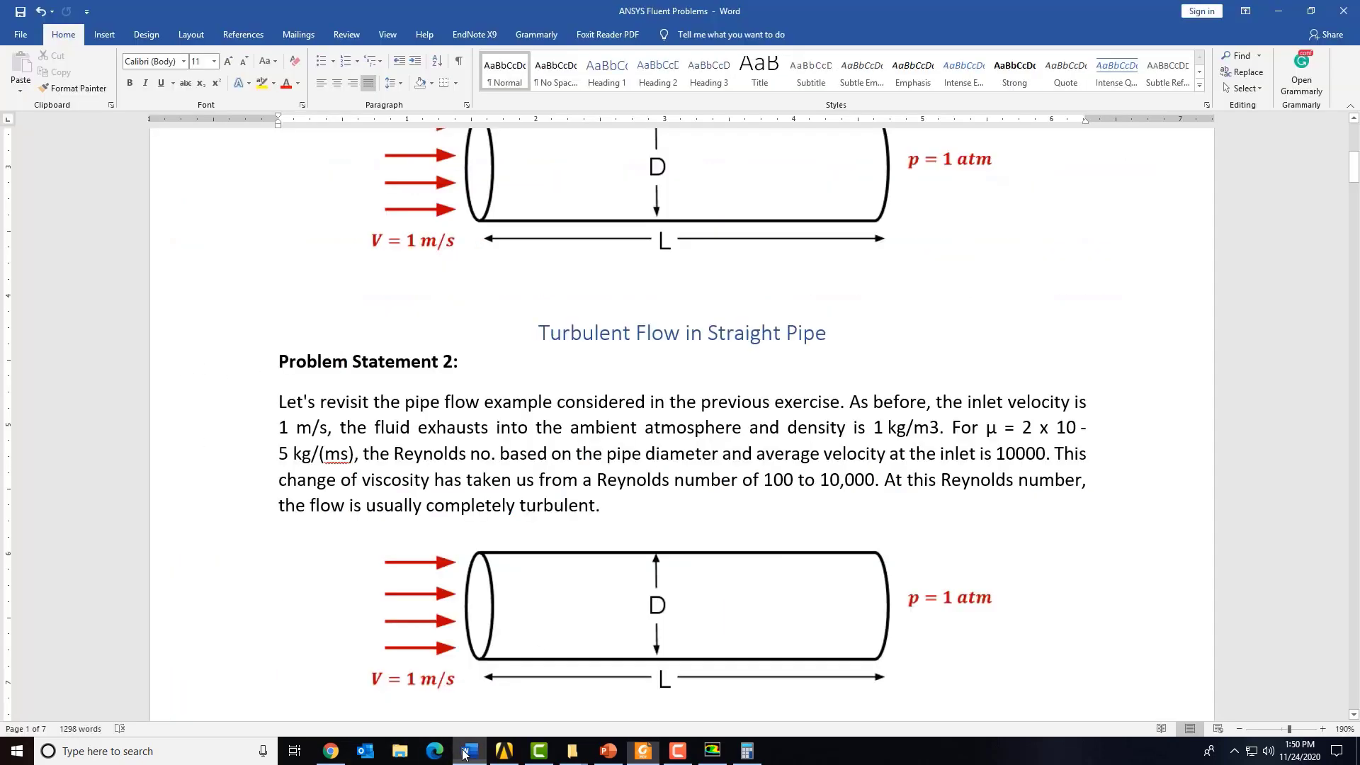
Check the inlet Reynolds number in the Word problem statement, and return to the turbulence intensity formula in the Users Guide
left_click(469, 751)
double_click(1006, 459)
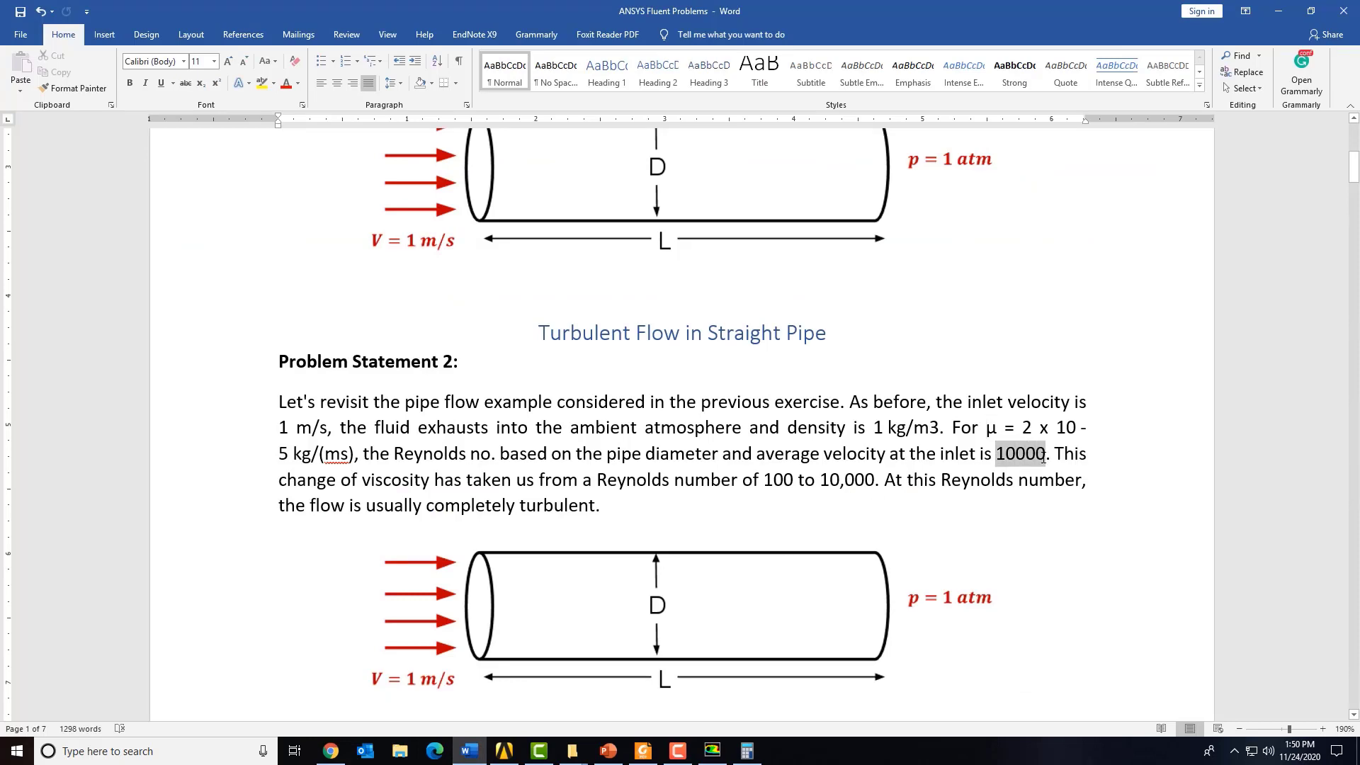
left_click(1278, 11)
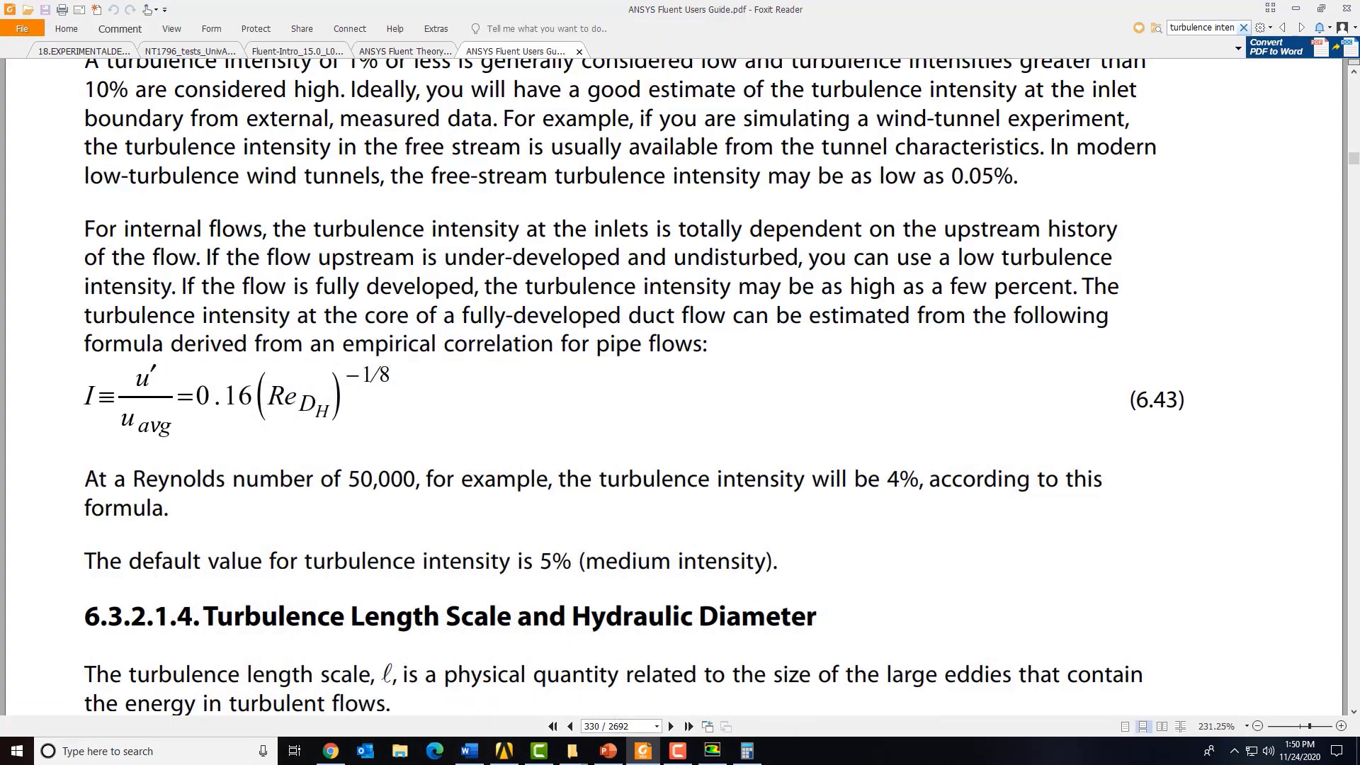
Switch to Calculator and compute the Reynolds number term of the formula as 10000 raised to the power -0.125
left_click(747, 751)
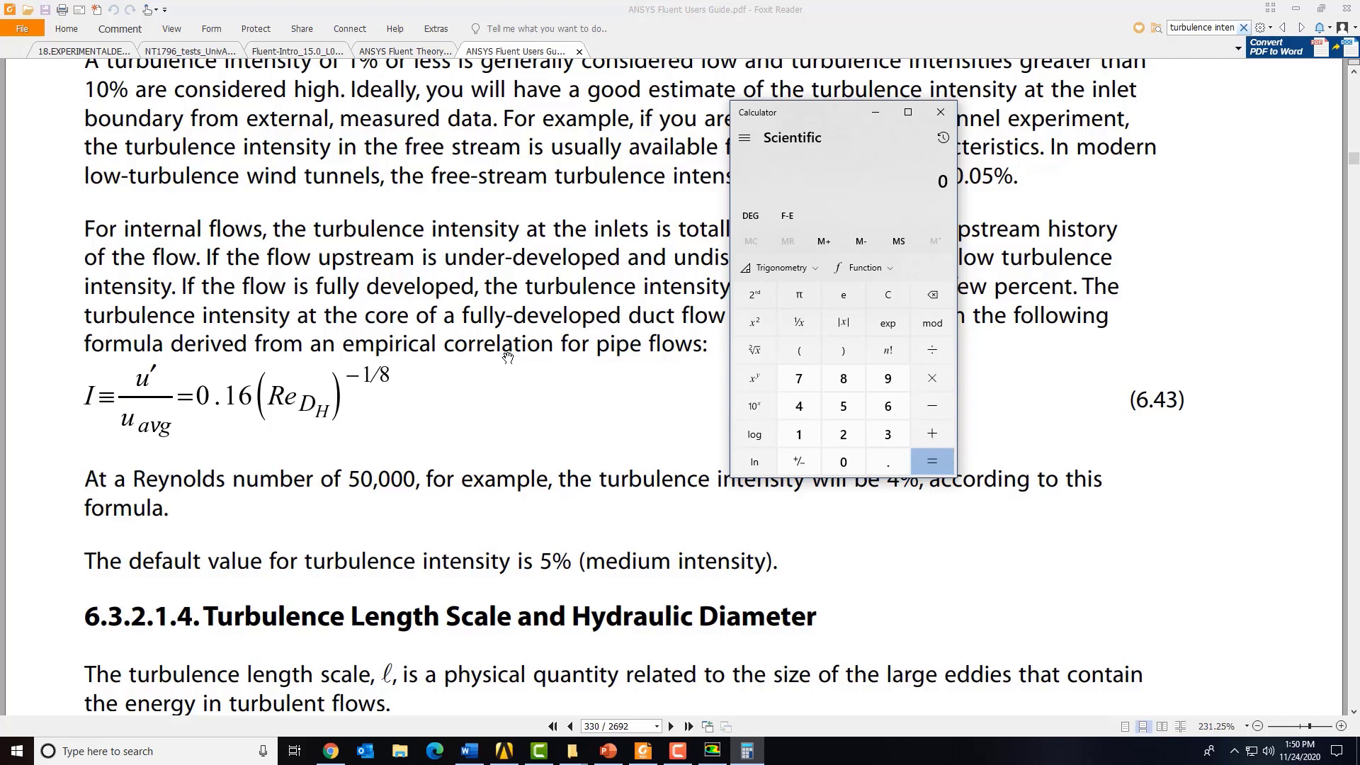
type("100000")
left_click(755, 378)
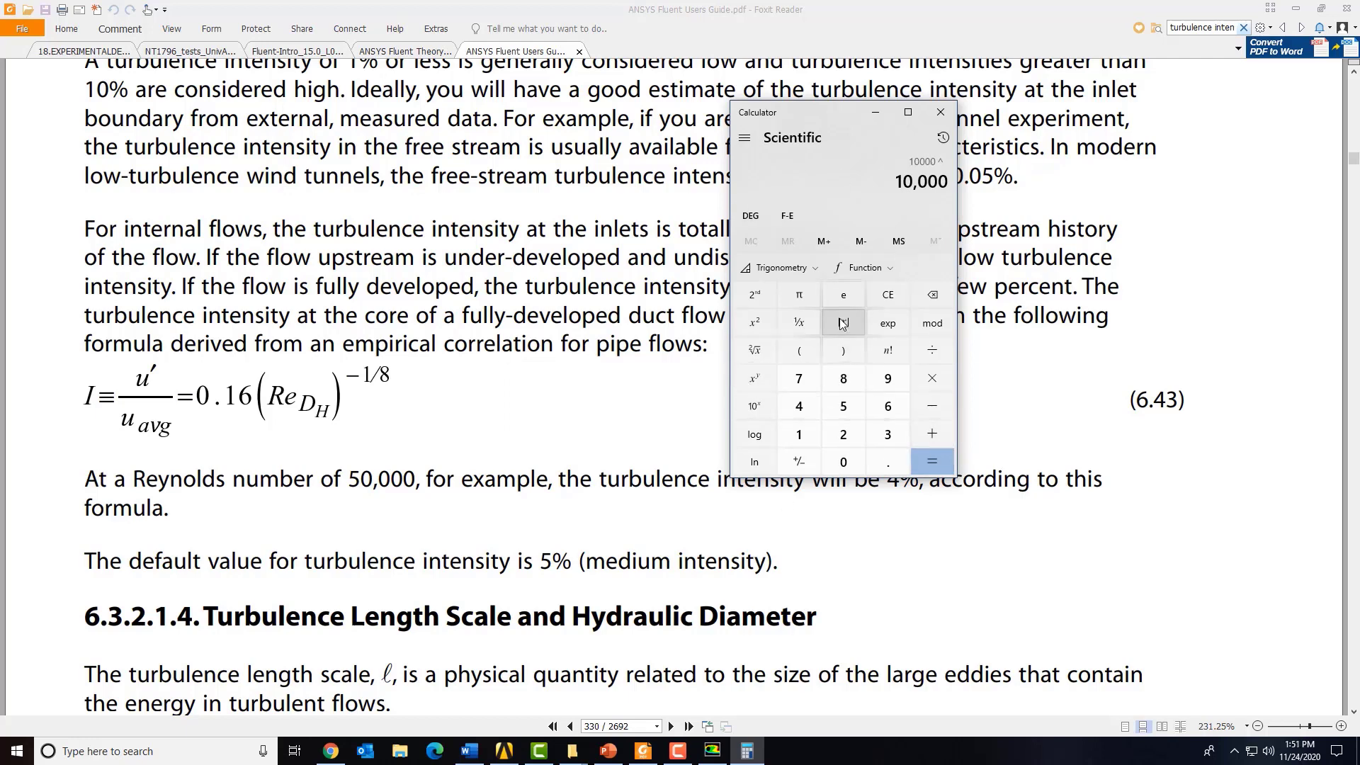
left_click(816, 349)
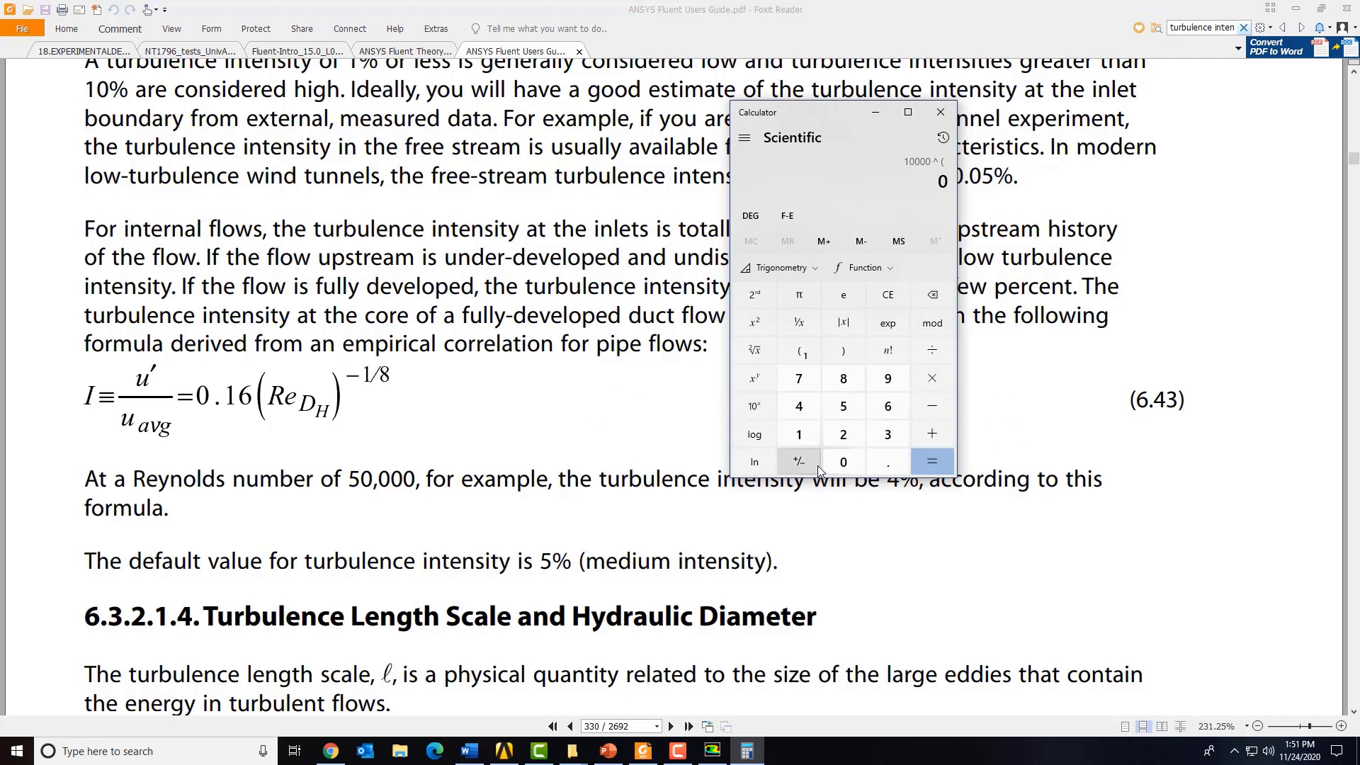
left_click(861, 462)
left_click(887, 462)
left_click(799, 434)
left_click(843, 434)
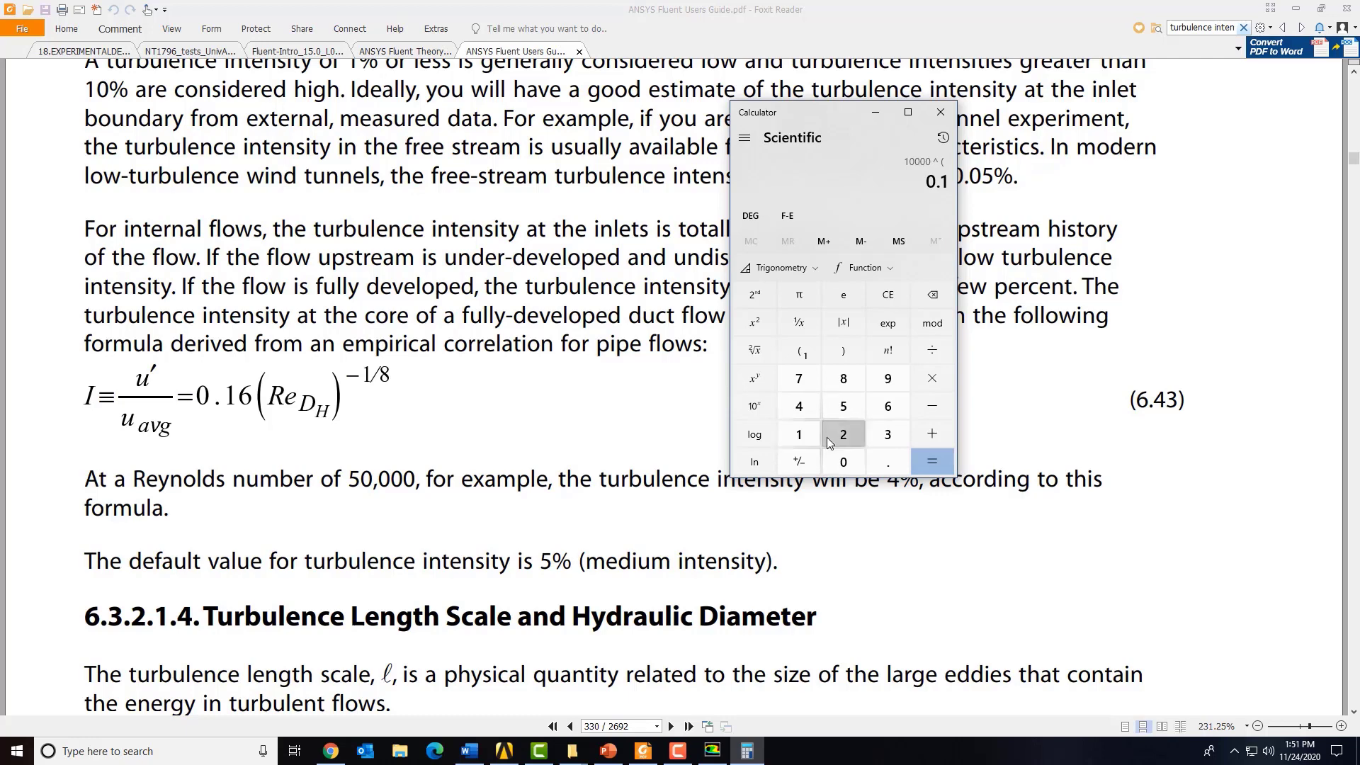
left_click(830, 411)
left_click(799, 462)
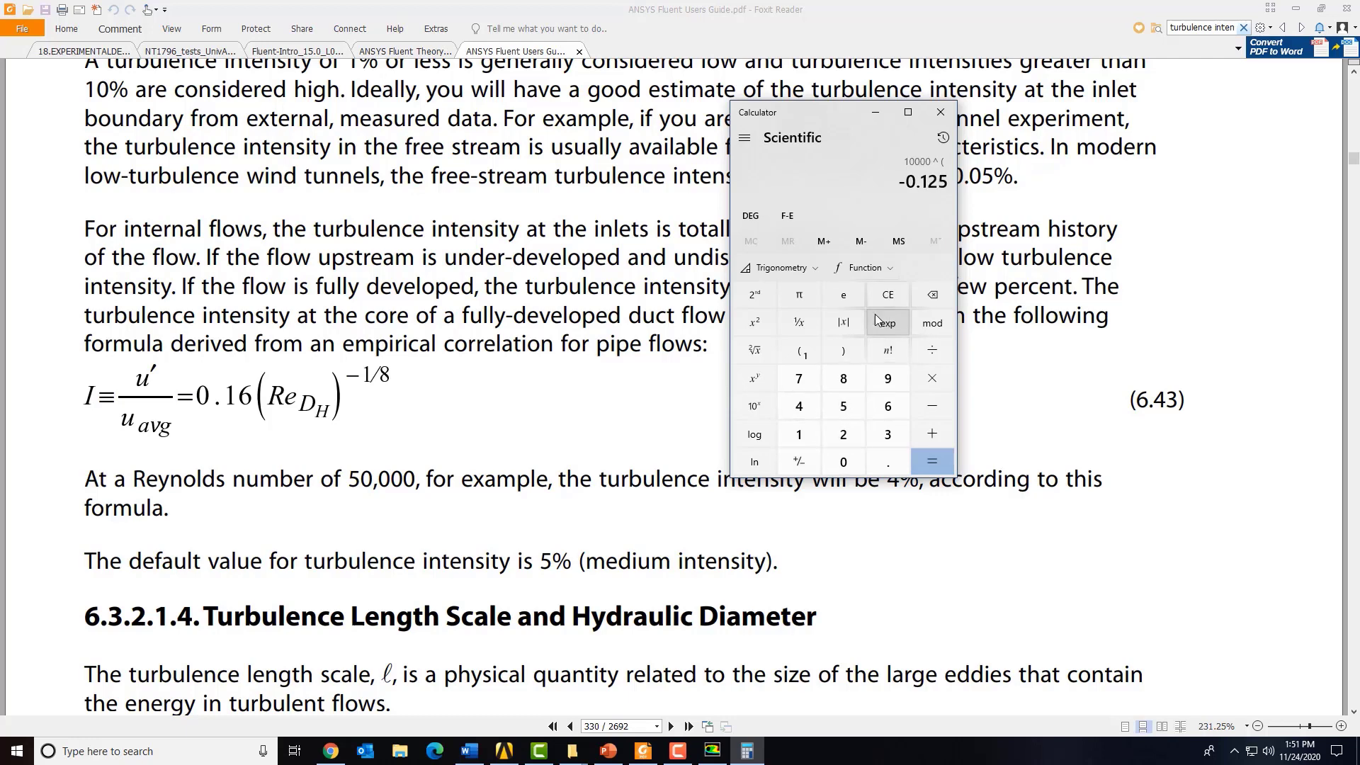
left_click(852, 350)
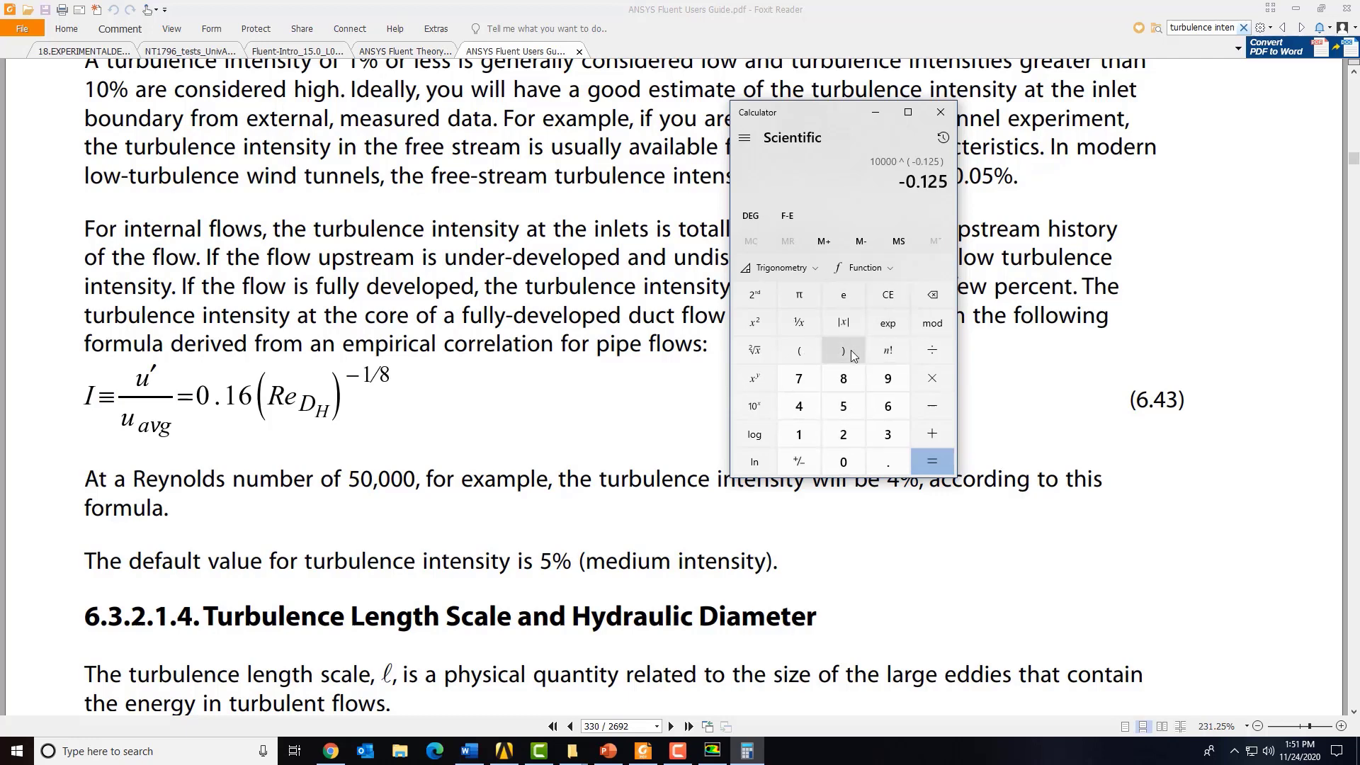
left_click(941, 461)
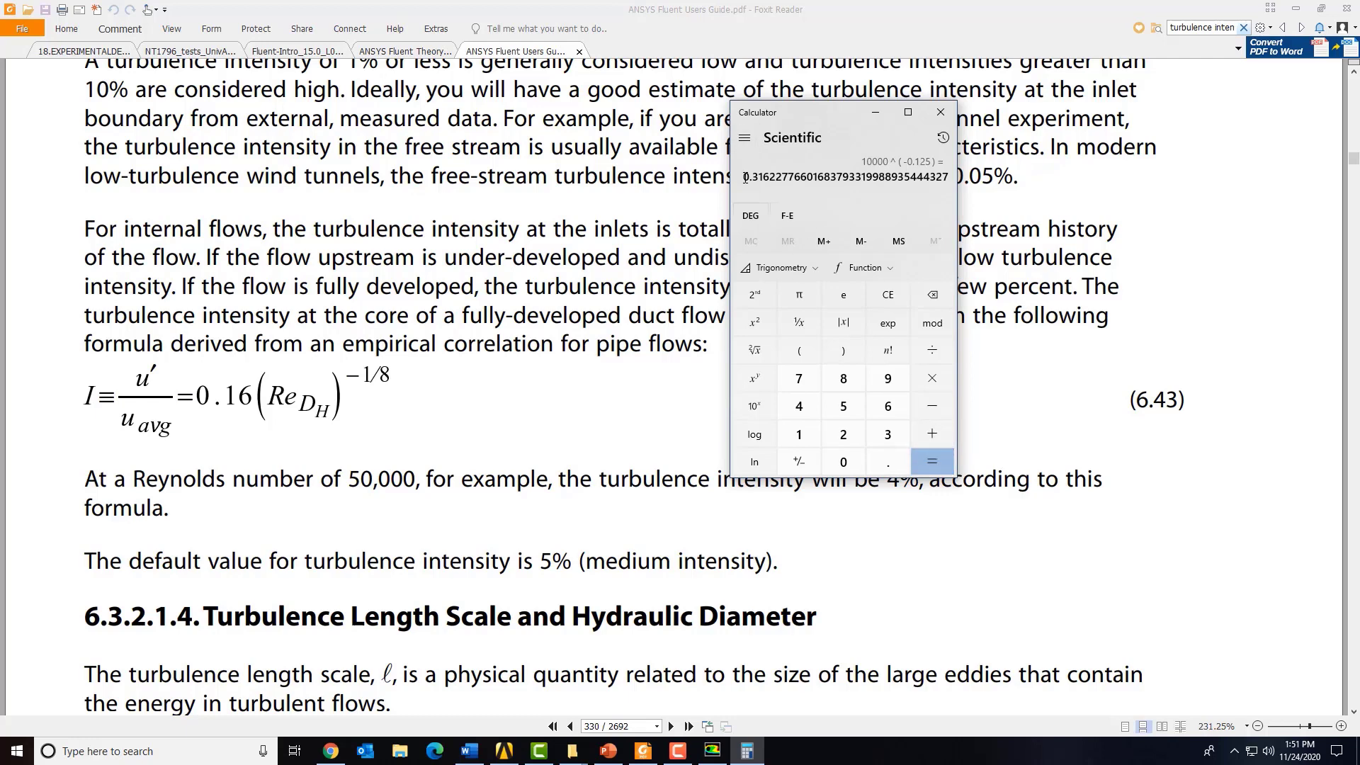
Multiply the calculated Reynolds number term by 0.16 to get the turbulence intensity
left_click(932, 379)
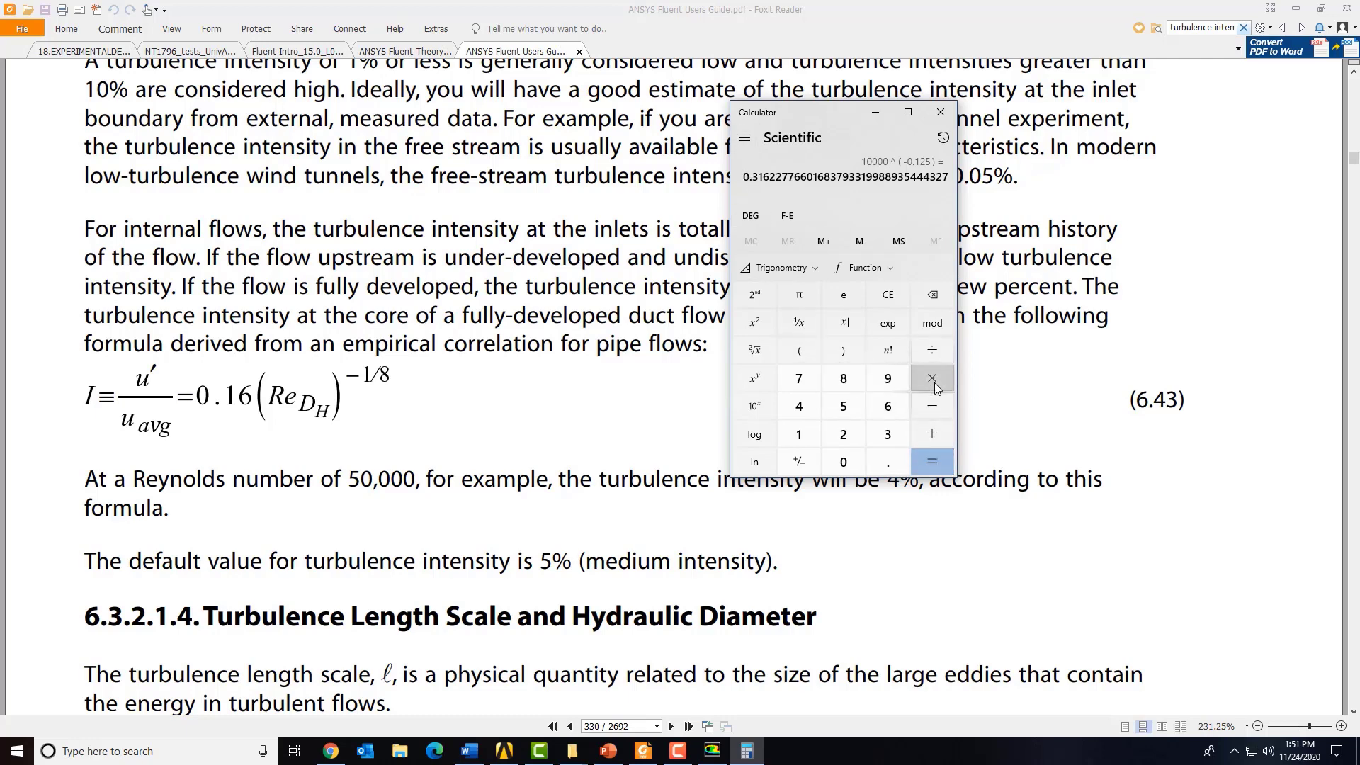
left_click(842, 462)
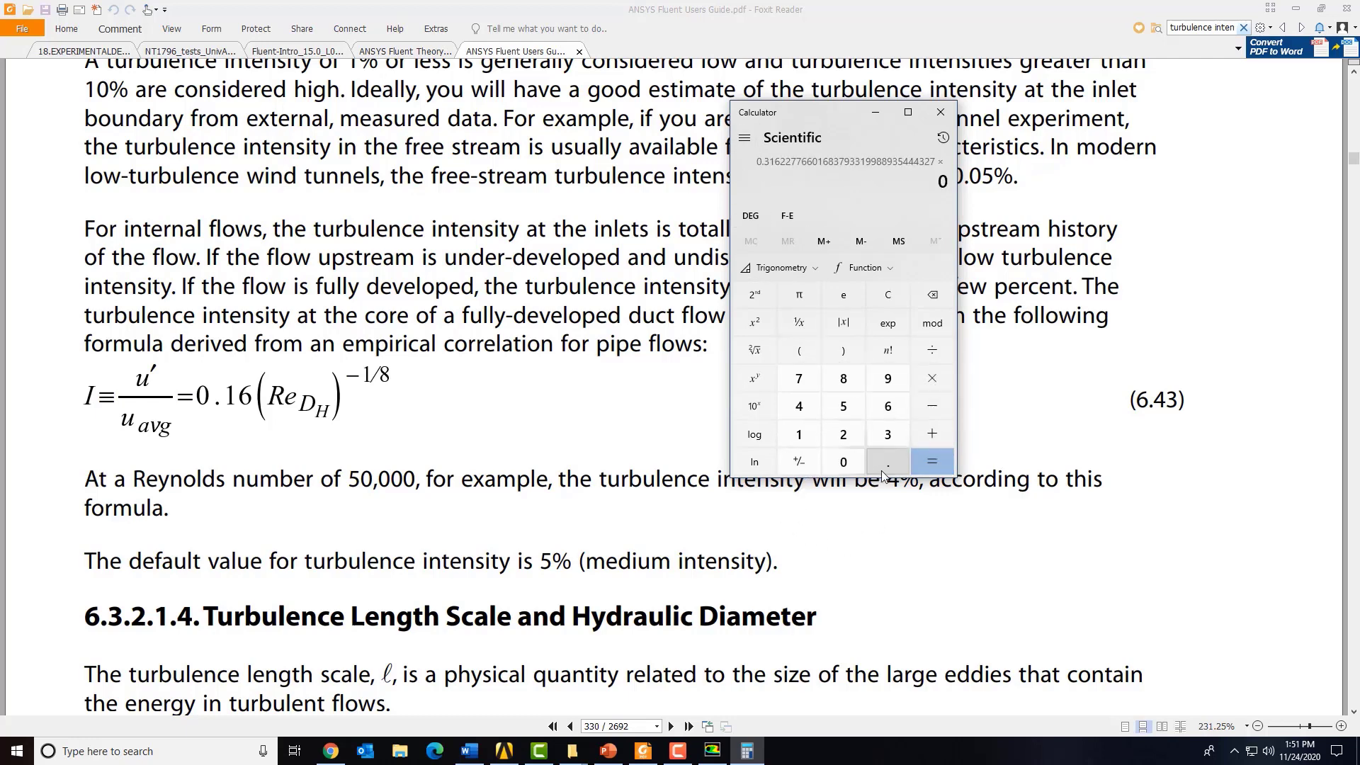
left_click(888, 462)
left_click(799, 435)
left_click(887, 406)
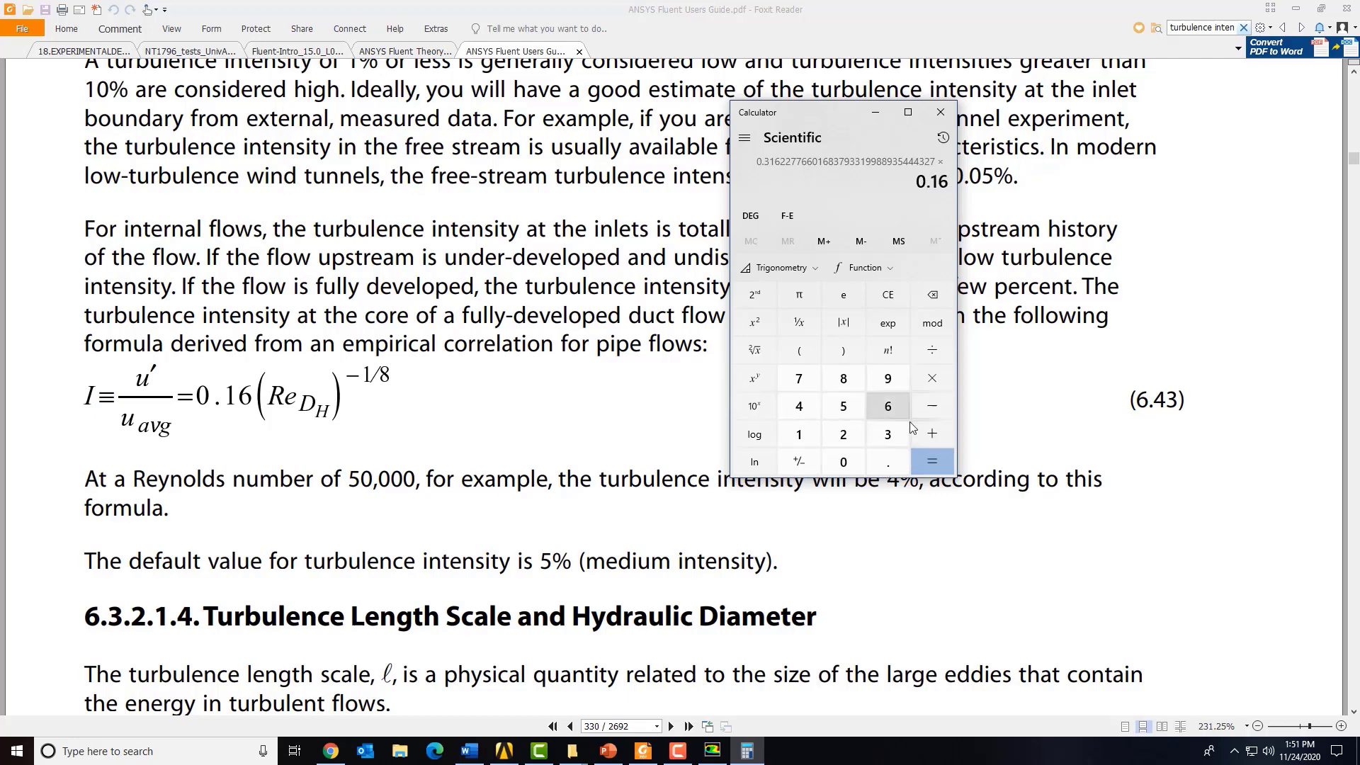
left_click(933, 464)
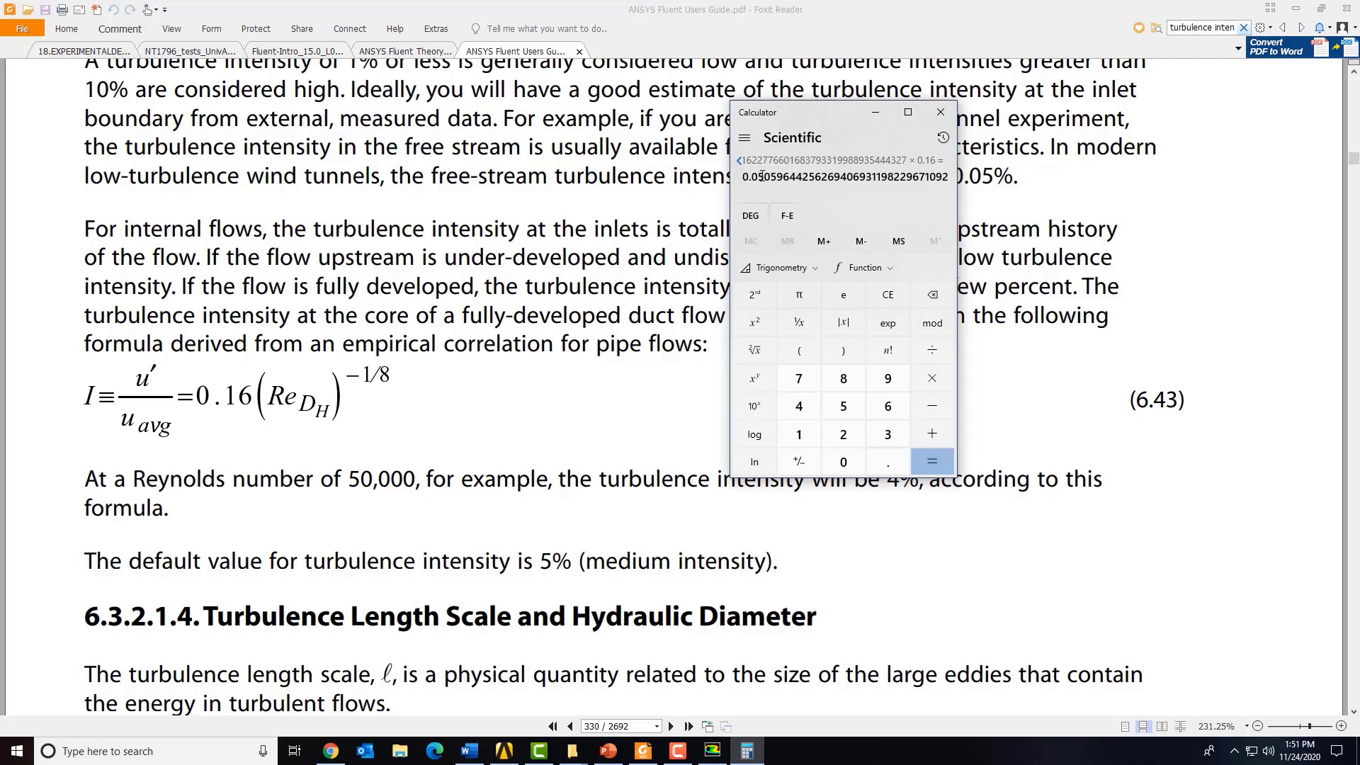
Switch to Fluent, set the velocity inlet's hydraulic diameter to 0.2 m, and recheck the applied inlet settings
left_click(724, 754)
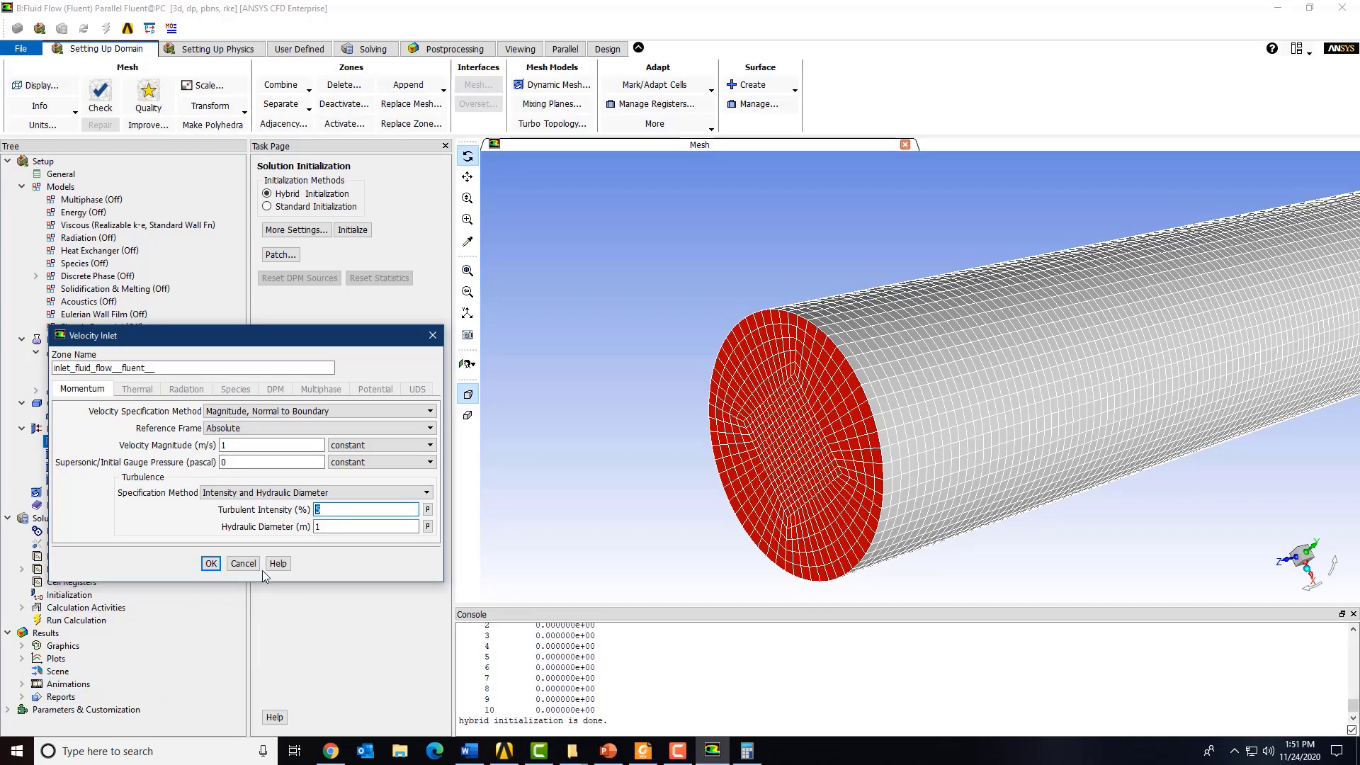
left_click(334, 527)
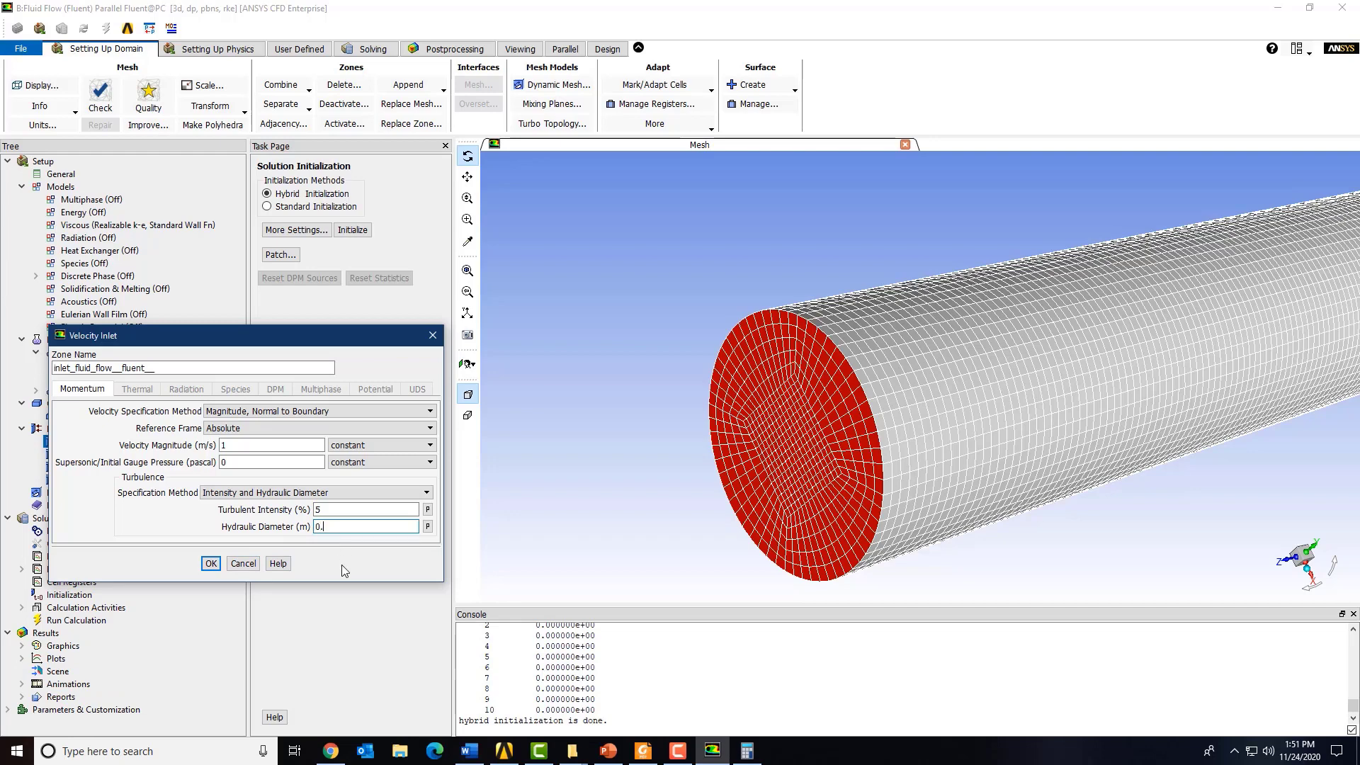
left_click(211, 564)
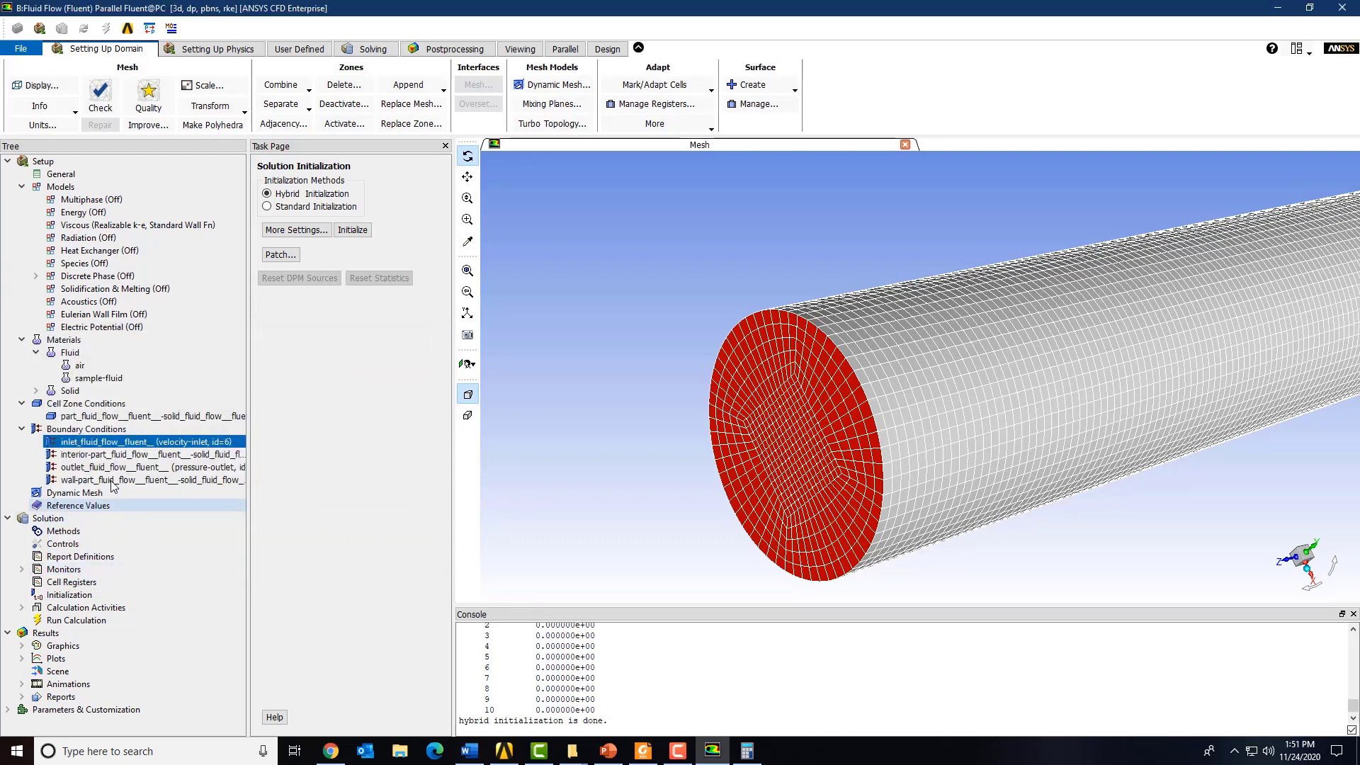
double_click(96, 442)
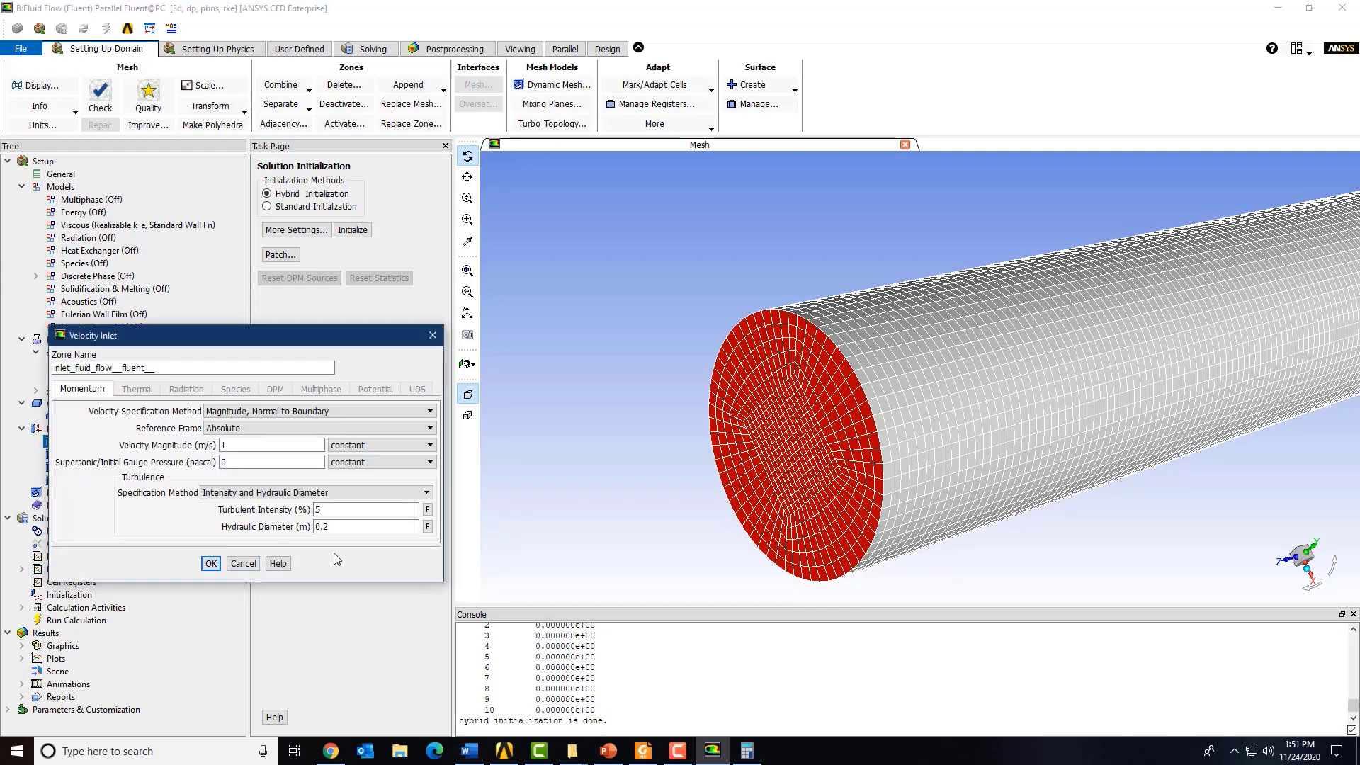
left_click(211, 564)
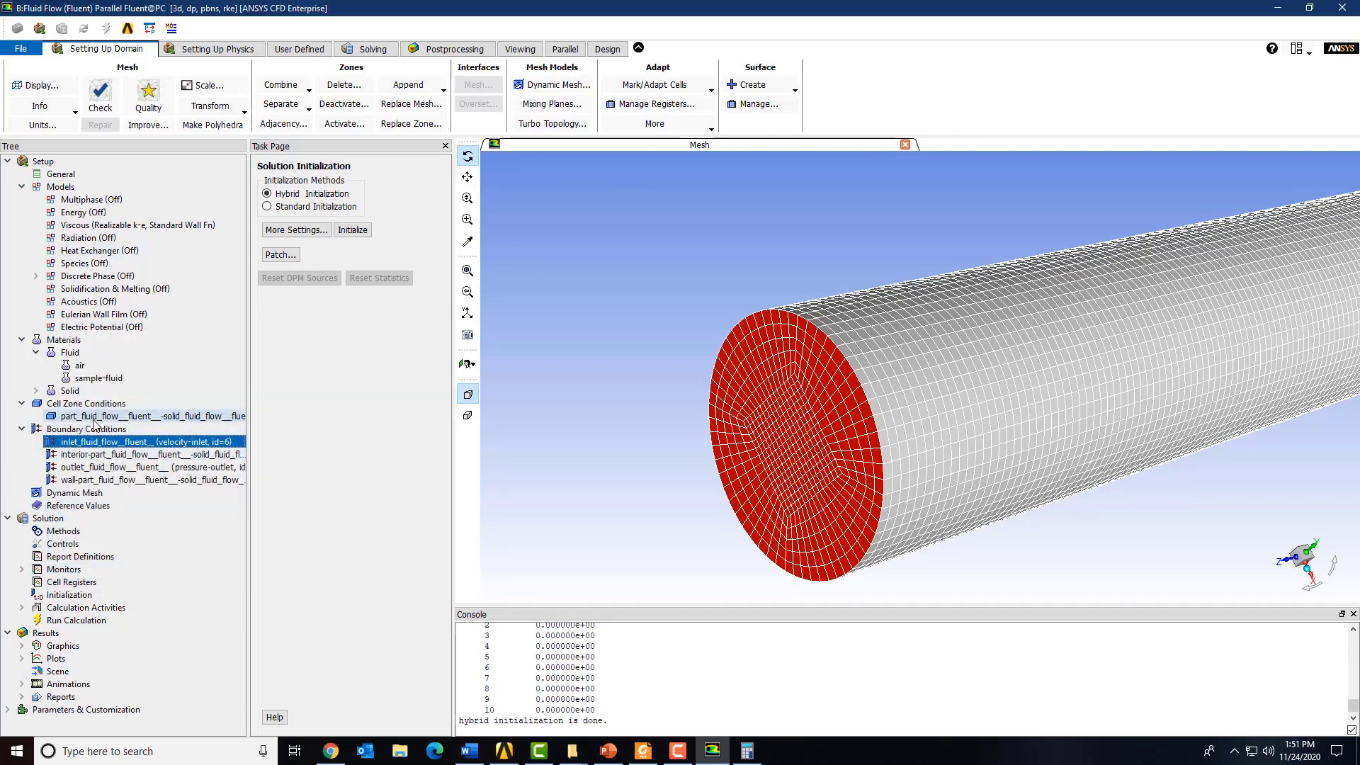
Review the boundary condition types assigned to the outlet and wall zones
double_click(73, 429)
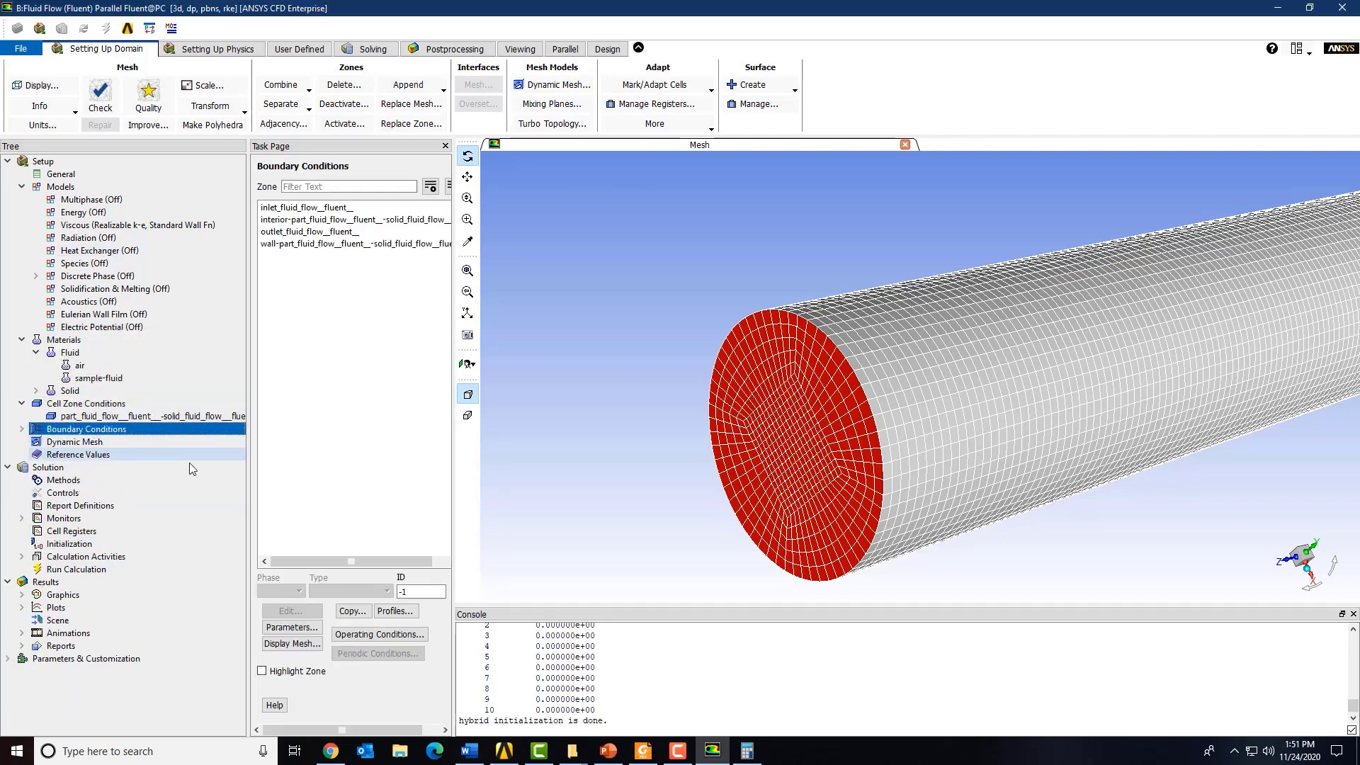
left_click(303, 231)
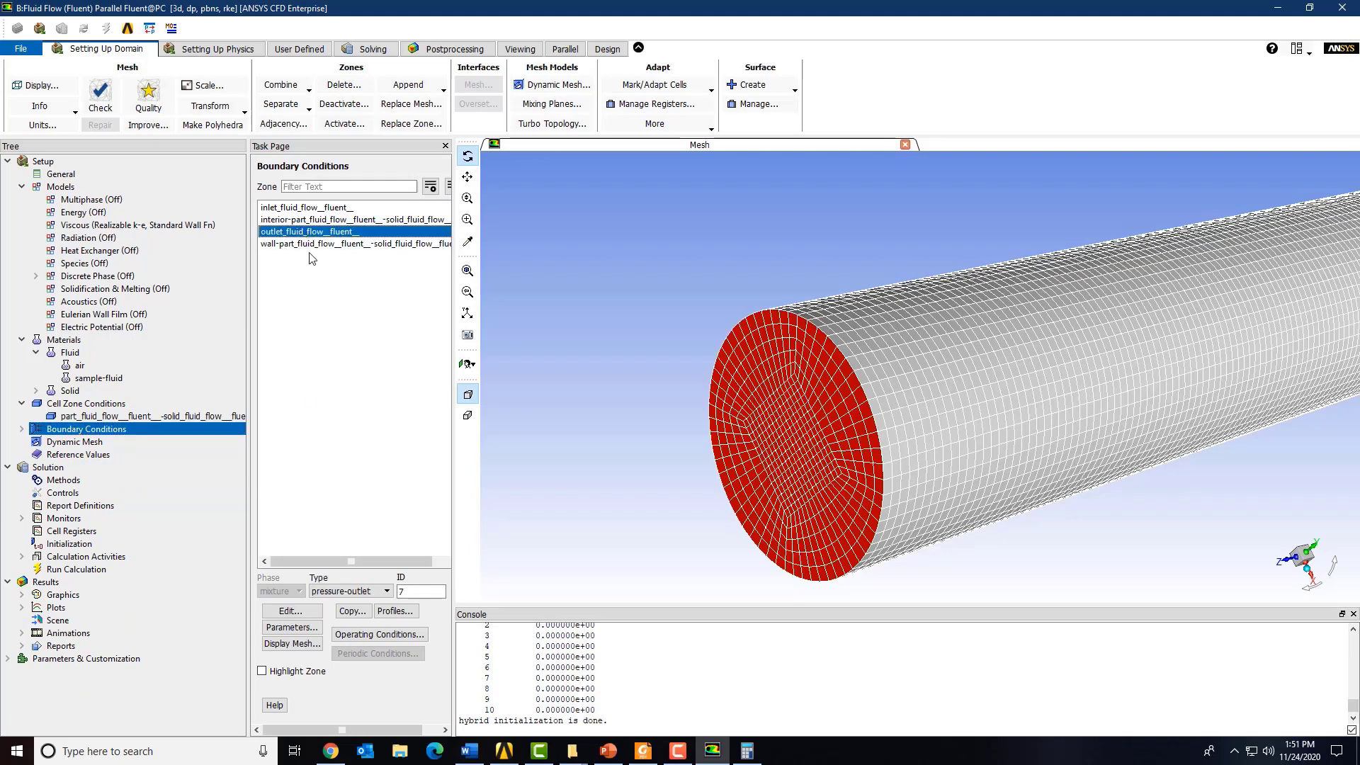
left_click(315, 244)
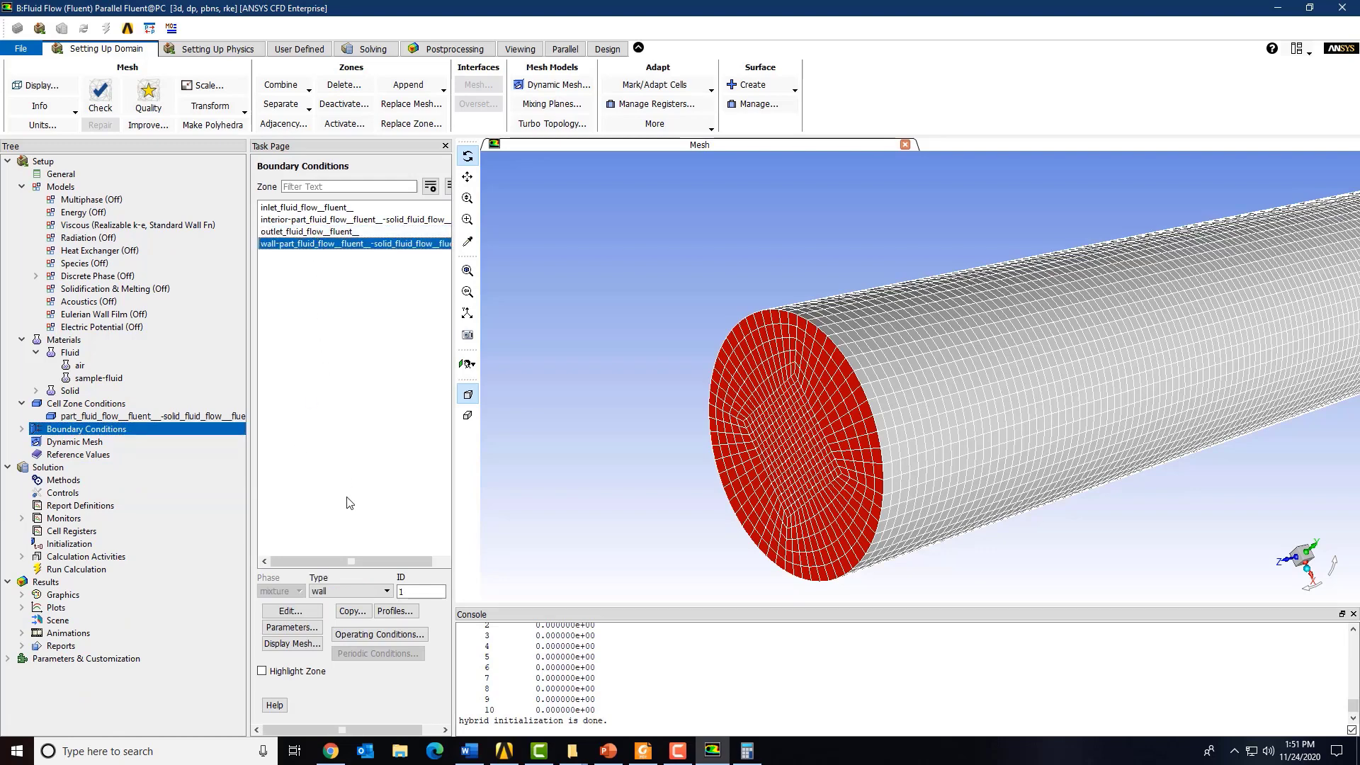
left_click(22, 428)
Review the solution methods' spatial discretization schemes and the under-relaxation factors in the solution controls
double_click(112, 533)
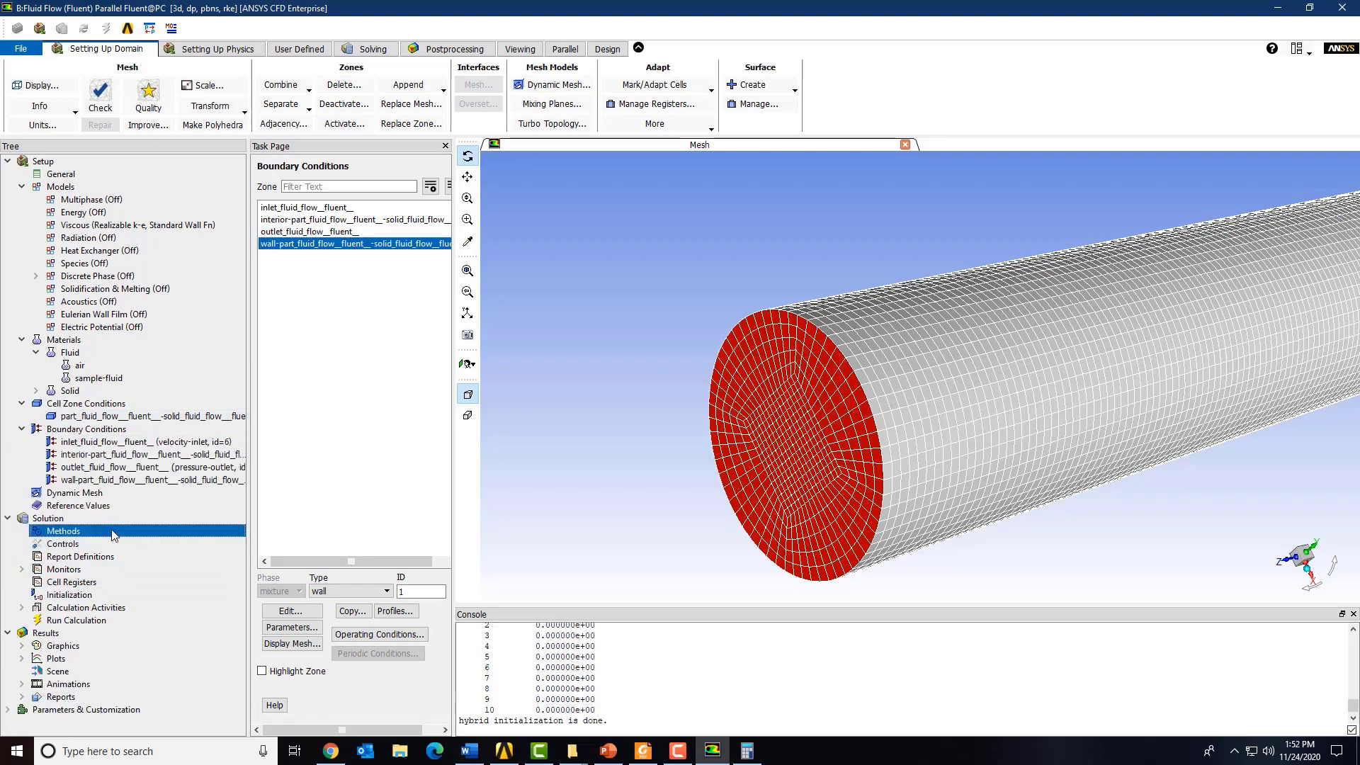
scroll(313, 331, "down", 1)
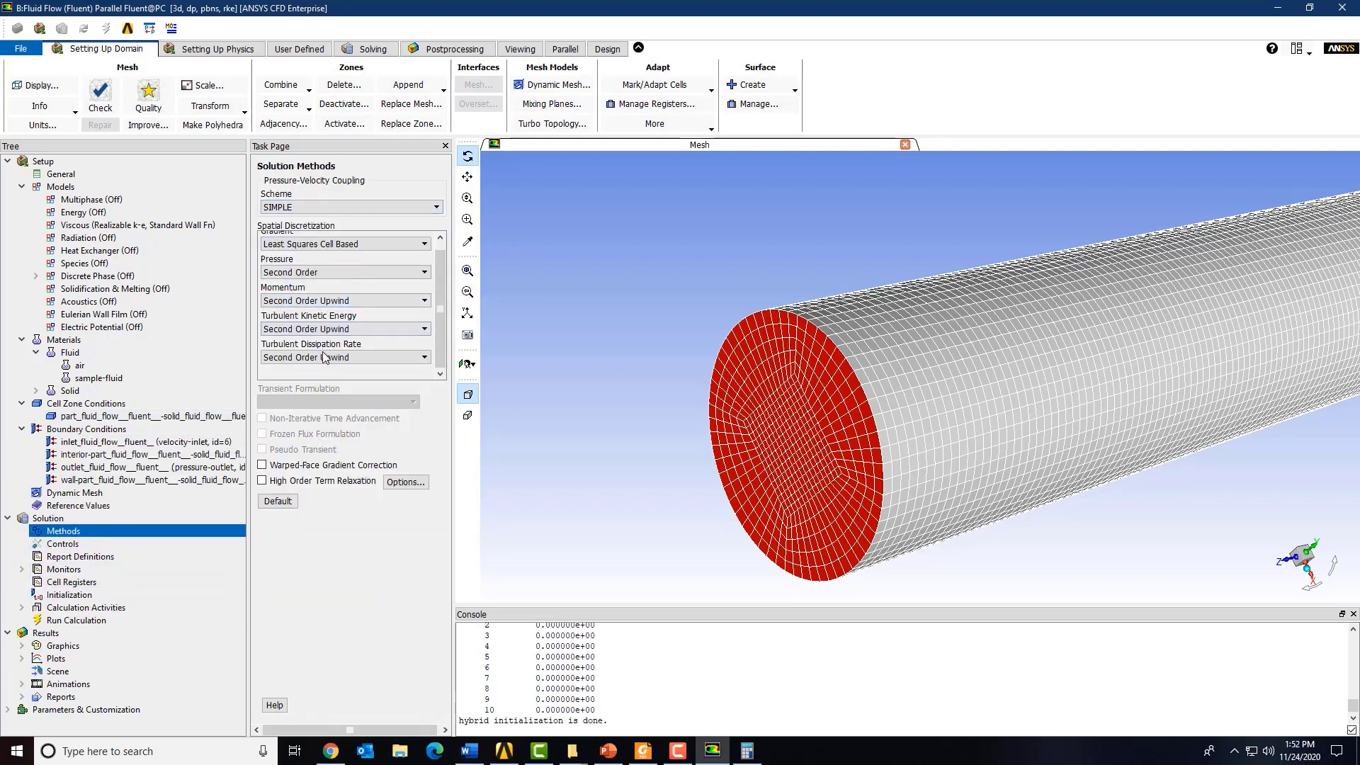
left_click(99, 544)
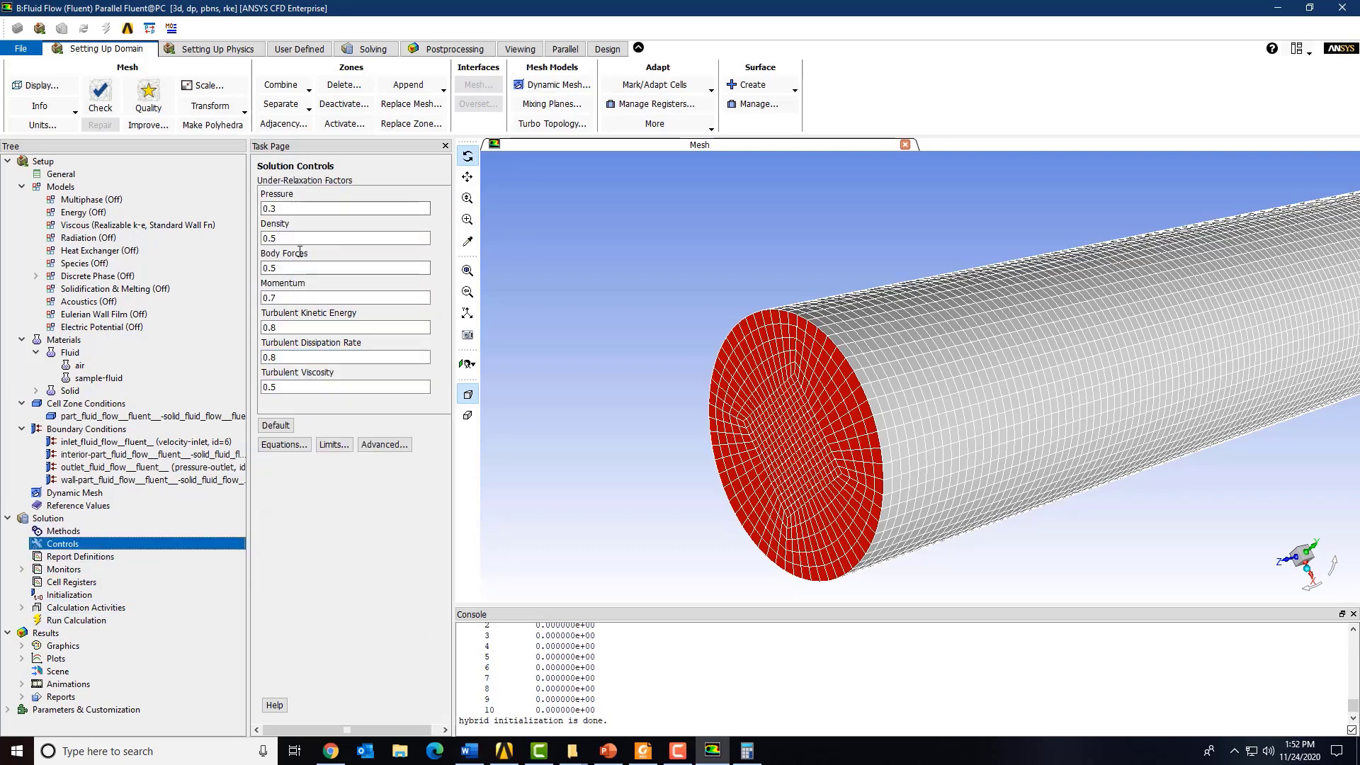
Reinitialize the solution with Hybrid Initialization, discarding the unsaved data
left_click(92, 596)
left_click(353, 230)
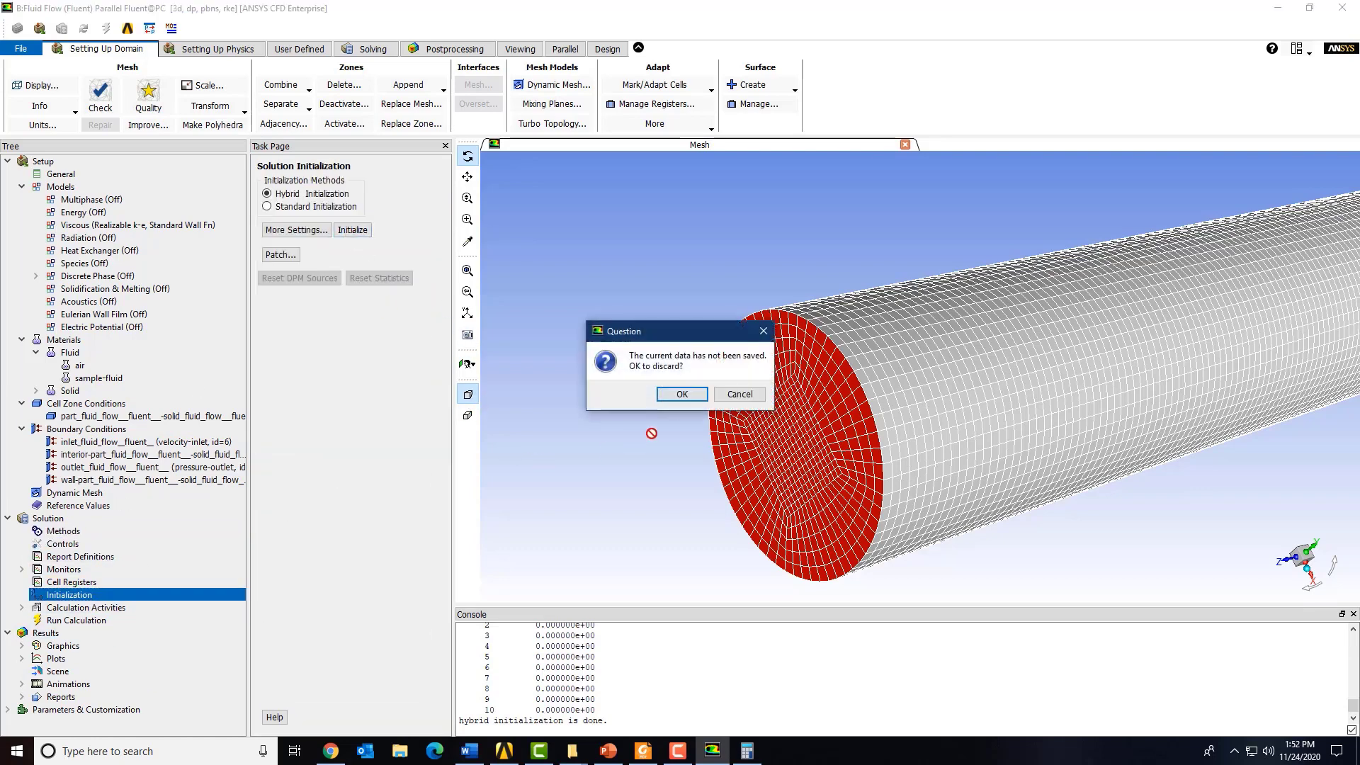
left_click(650, 432)
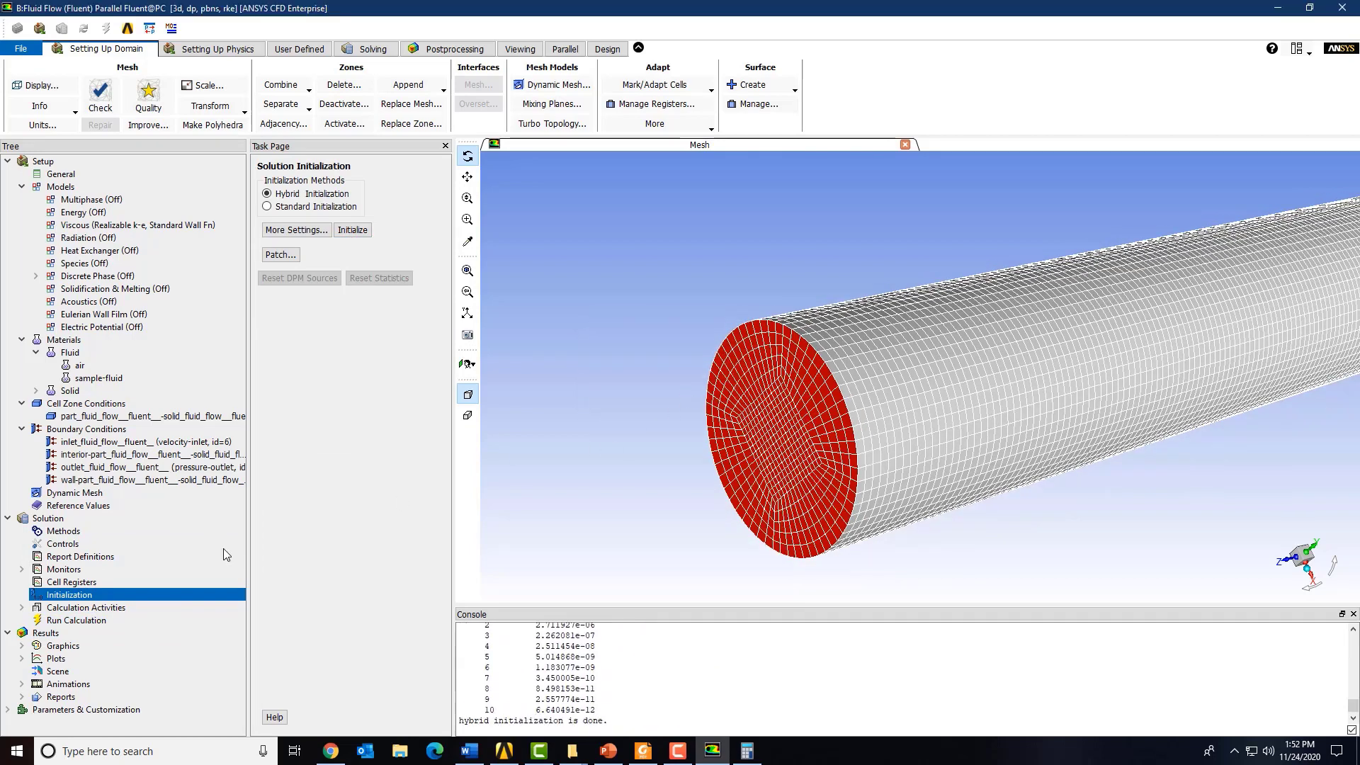
Run the calculation with the number of iterations set to 10000, and dismiss the completion notice
left_click(76, 620)
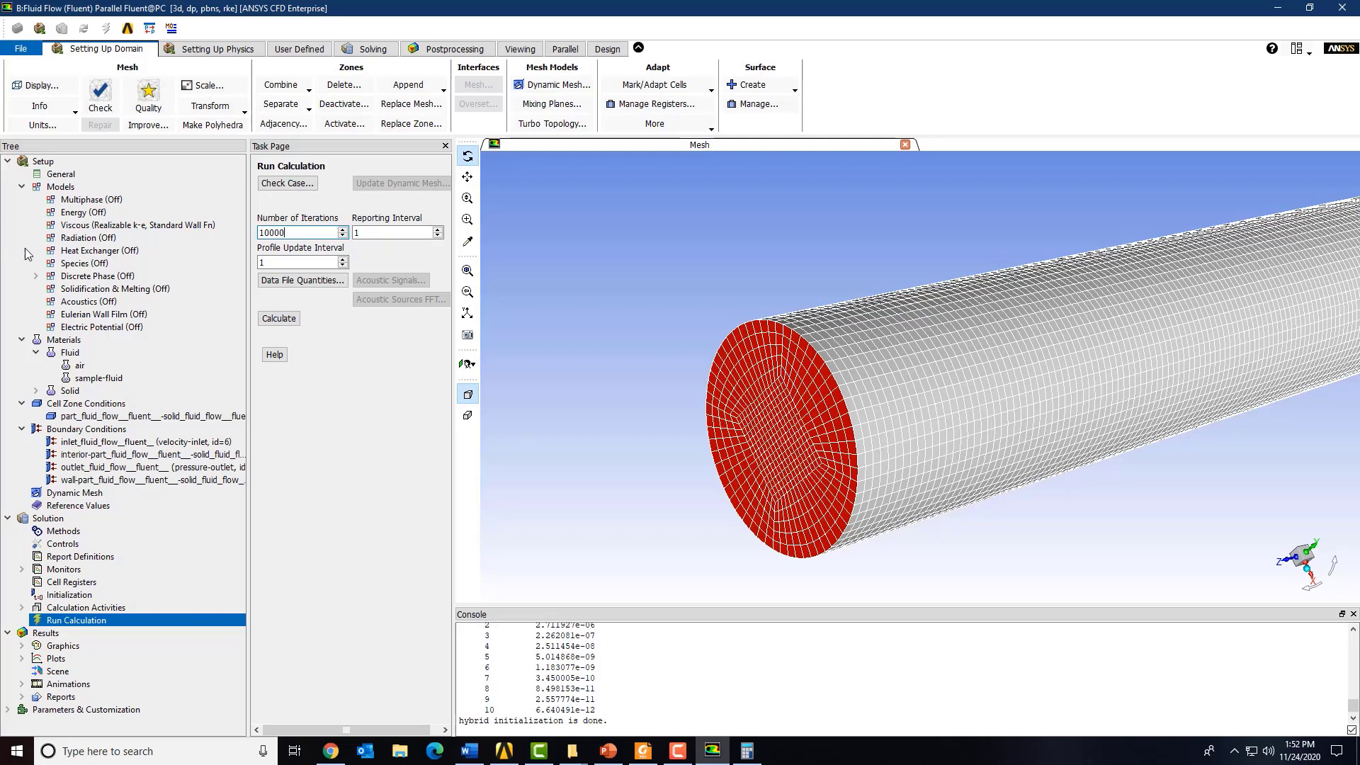
left_click(279, 318)
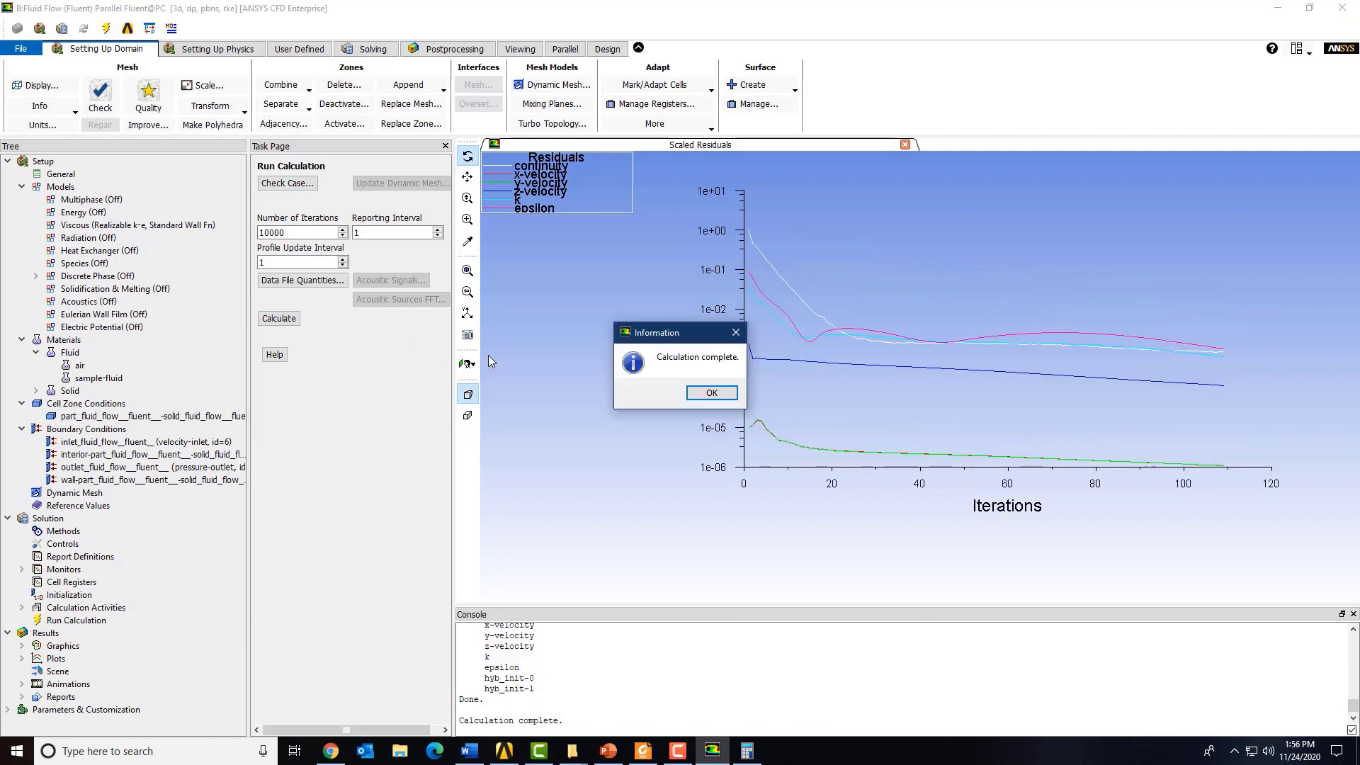
left_click(711, 392)
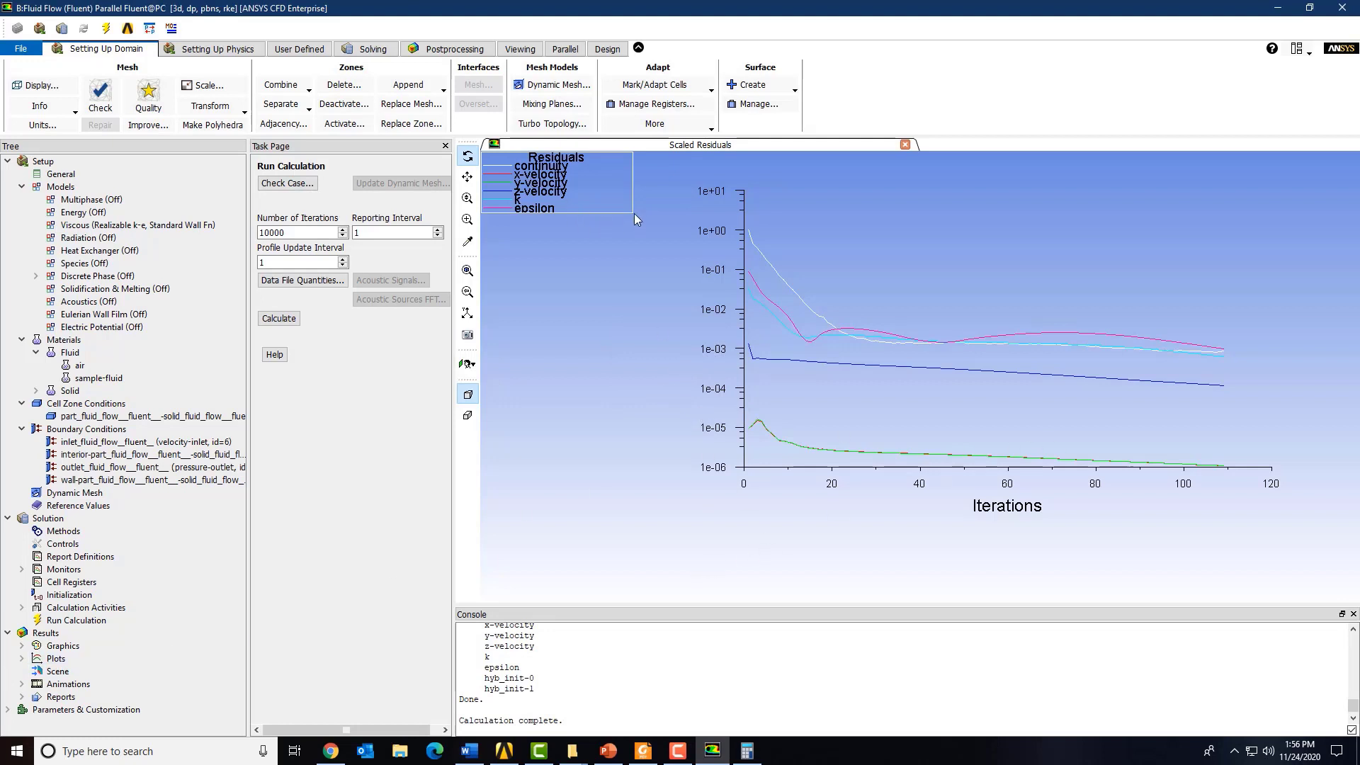
Enlarge the legend of the scaled residuals plot and review the convergence history in the console
left_click_drag(634, 214, 665, 451)
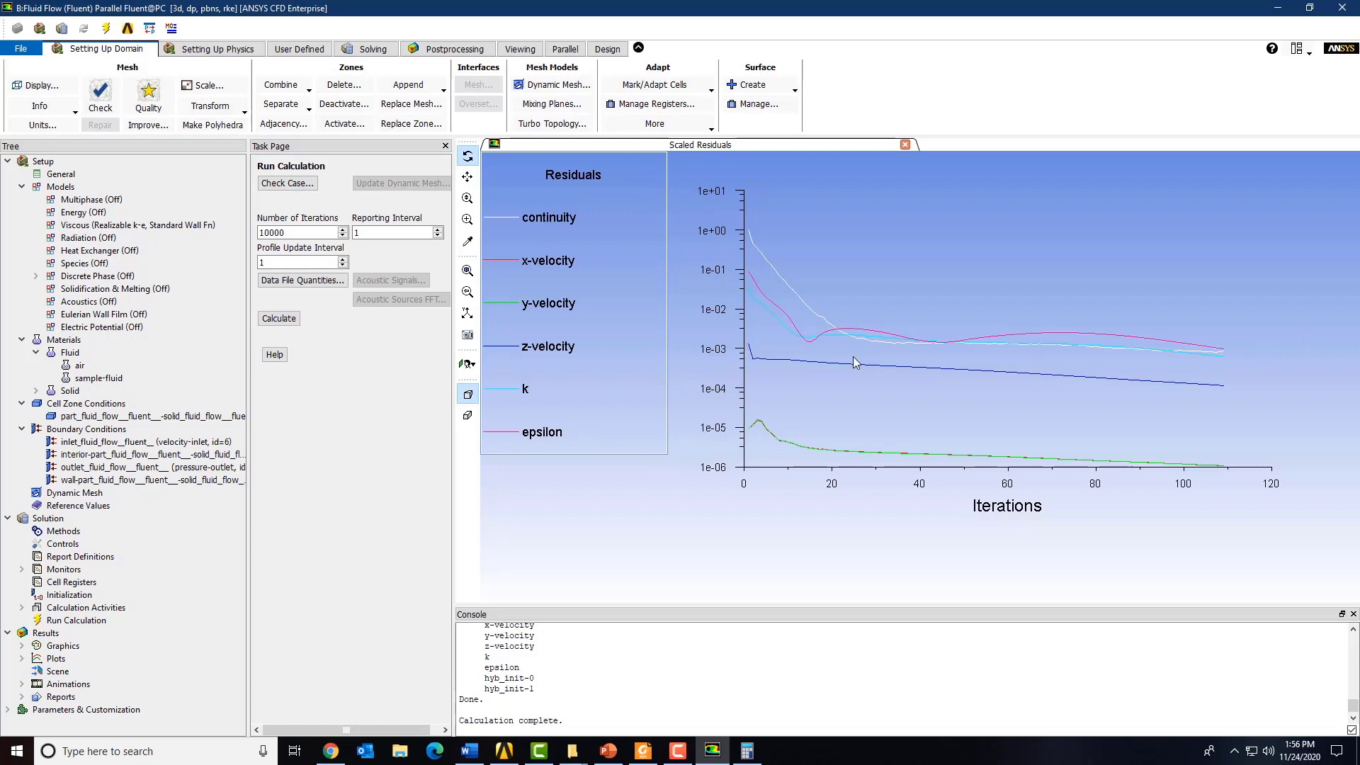
scroll(545, 670, "up", 3)
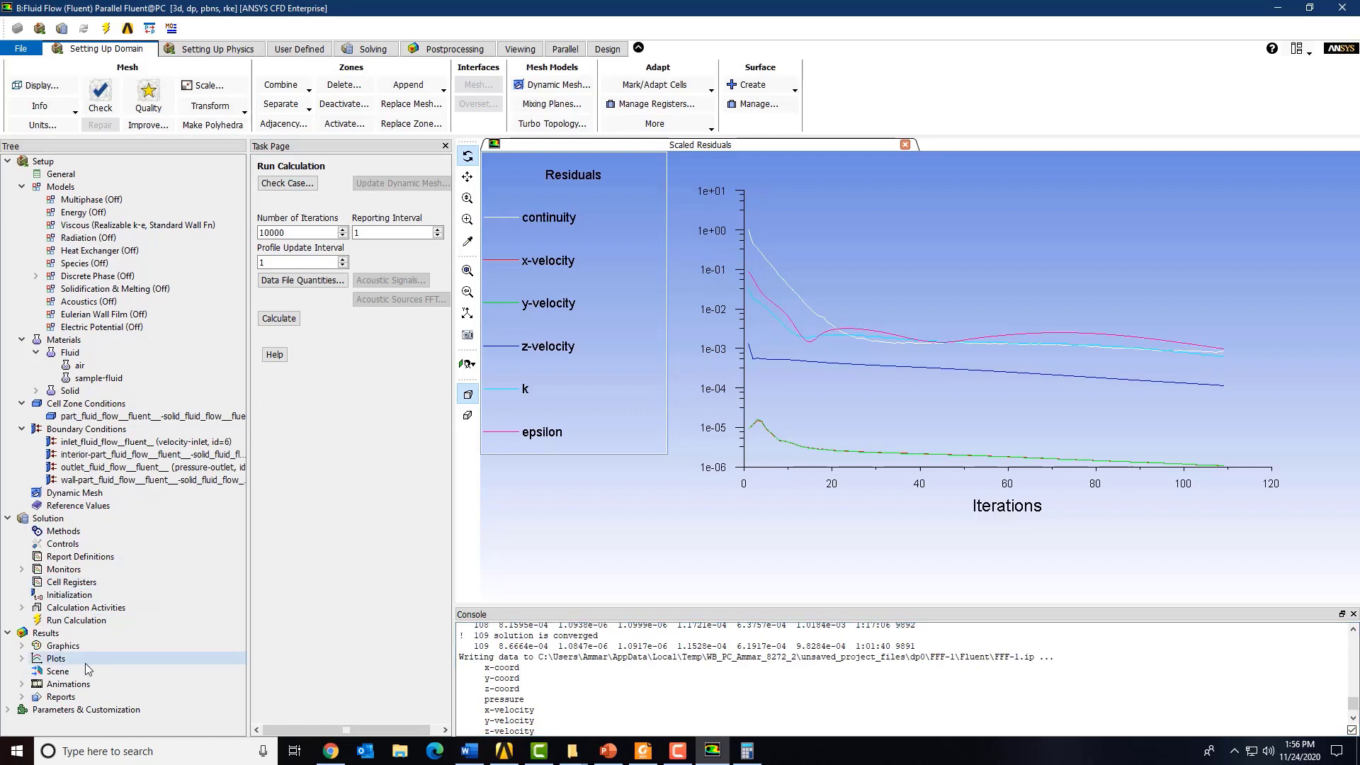
Open a new contour definition, start a new plane surface from it, and set the first point's x0 and y0 to 0 m
left_click(22, 645)
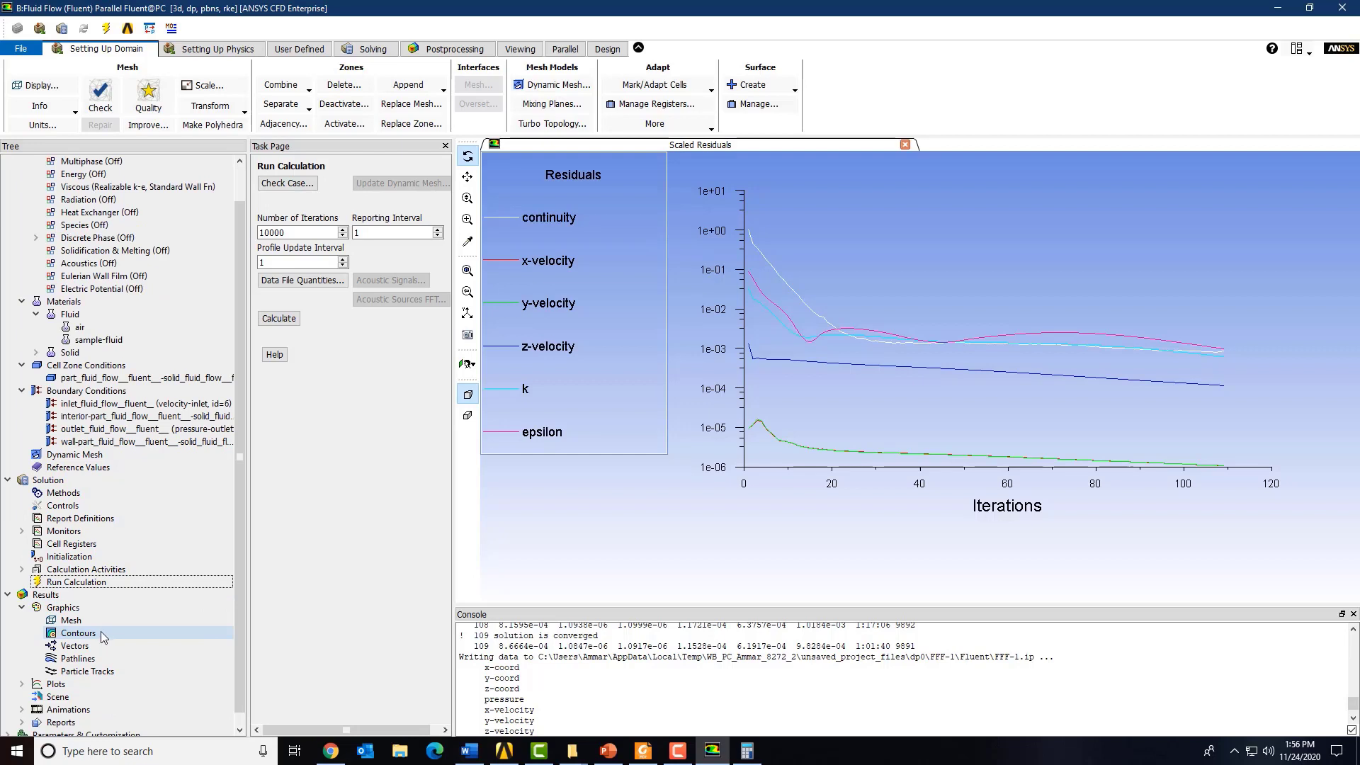
double_click(101, 634)
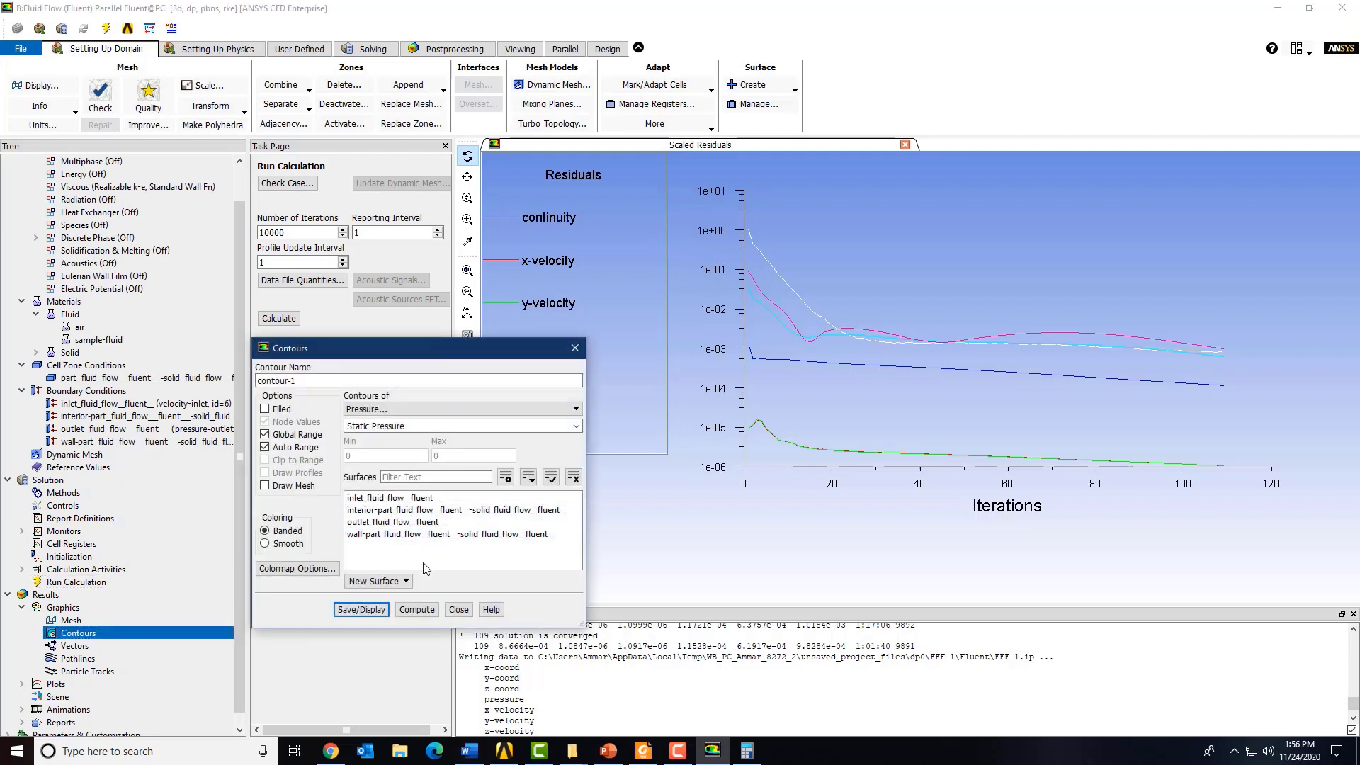
left_click(402, 581)
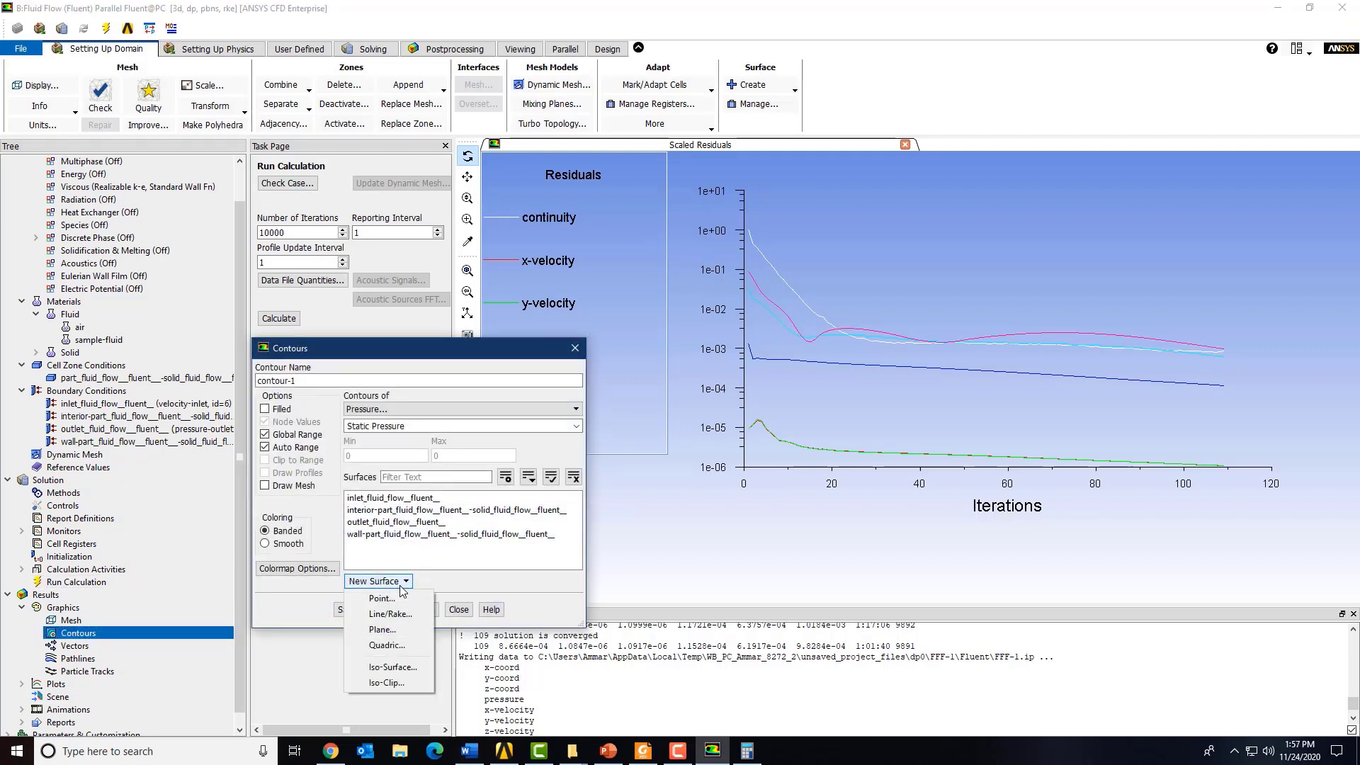
left_click(401, 623)
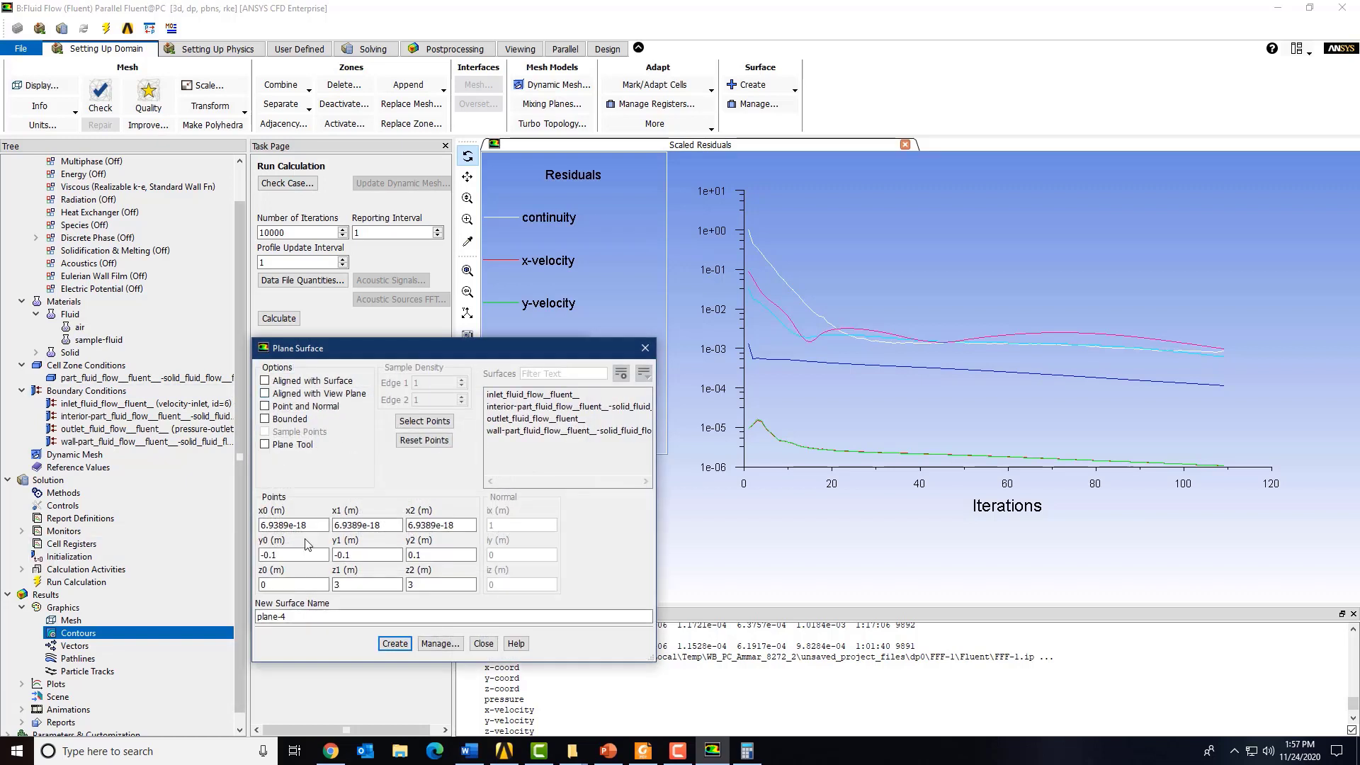
left_click_drag(328, 530, 3, 481)
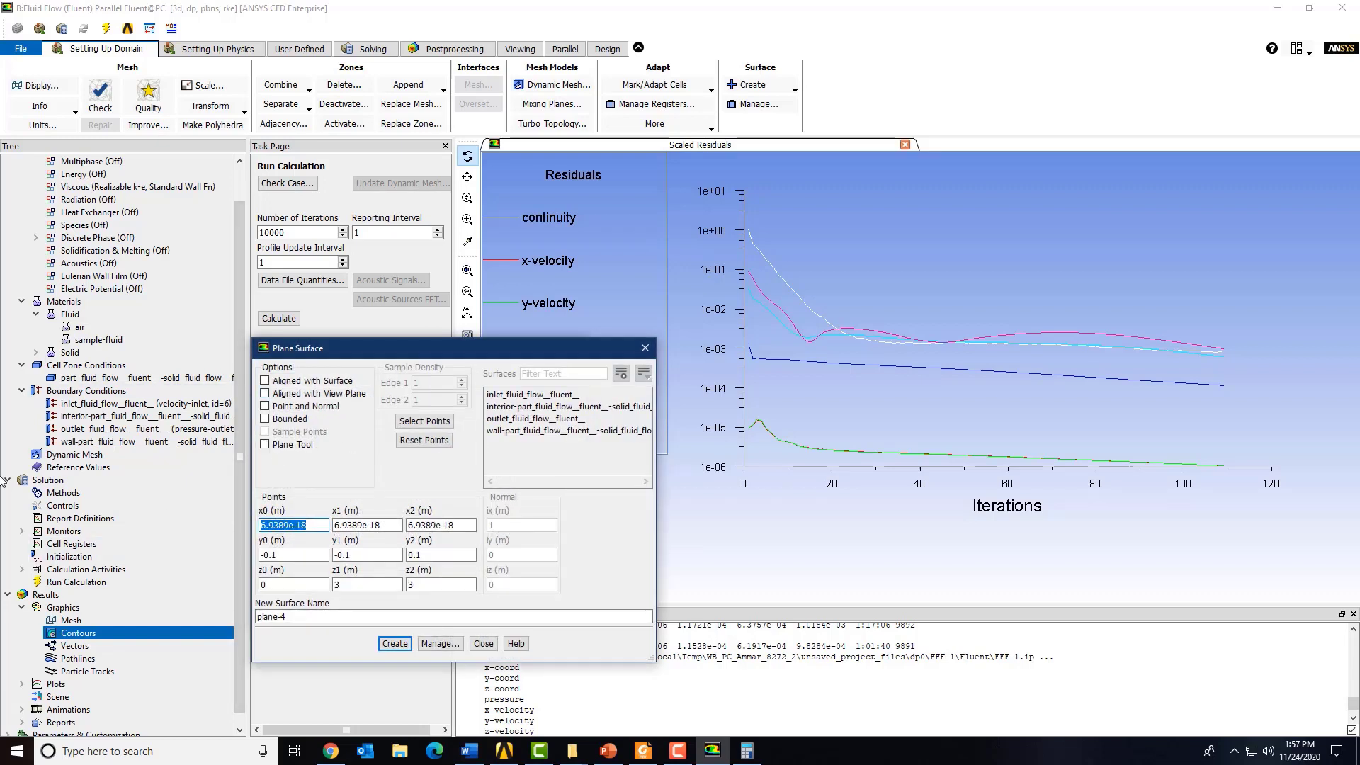
type("0")
key("Tab")
type("0")
key("Tab")
key("Tab")
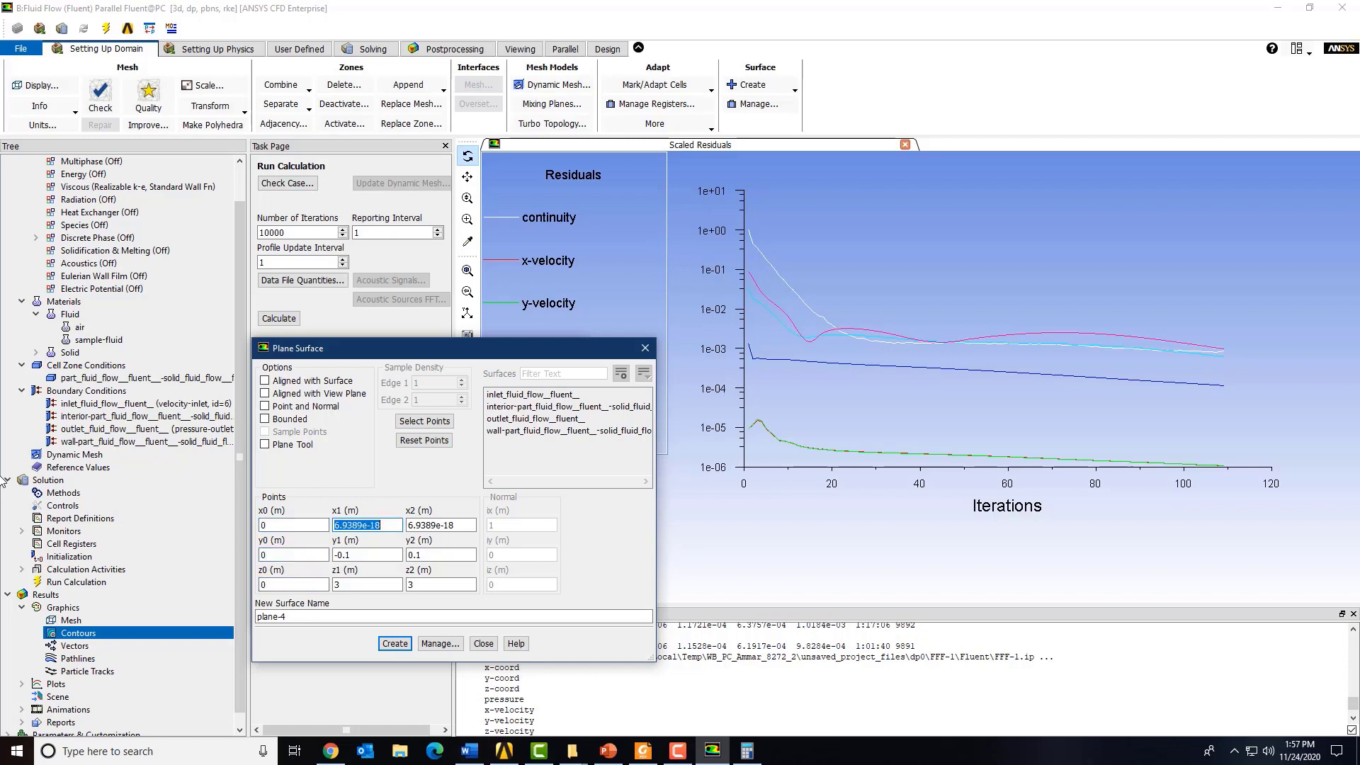
Set the plane's second point to (1, 0, 0) m and its third point to (0, 0, 1) m
type("1")
key("Tab")
type("0\t0")
key("Tab")
type("0")
key("Tab")
type("0")
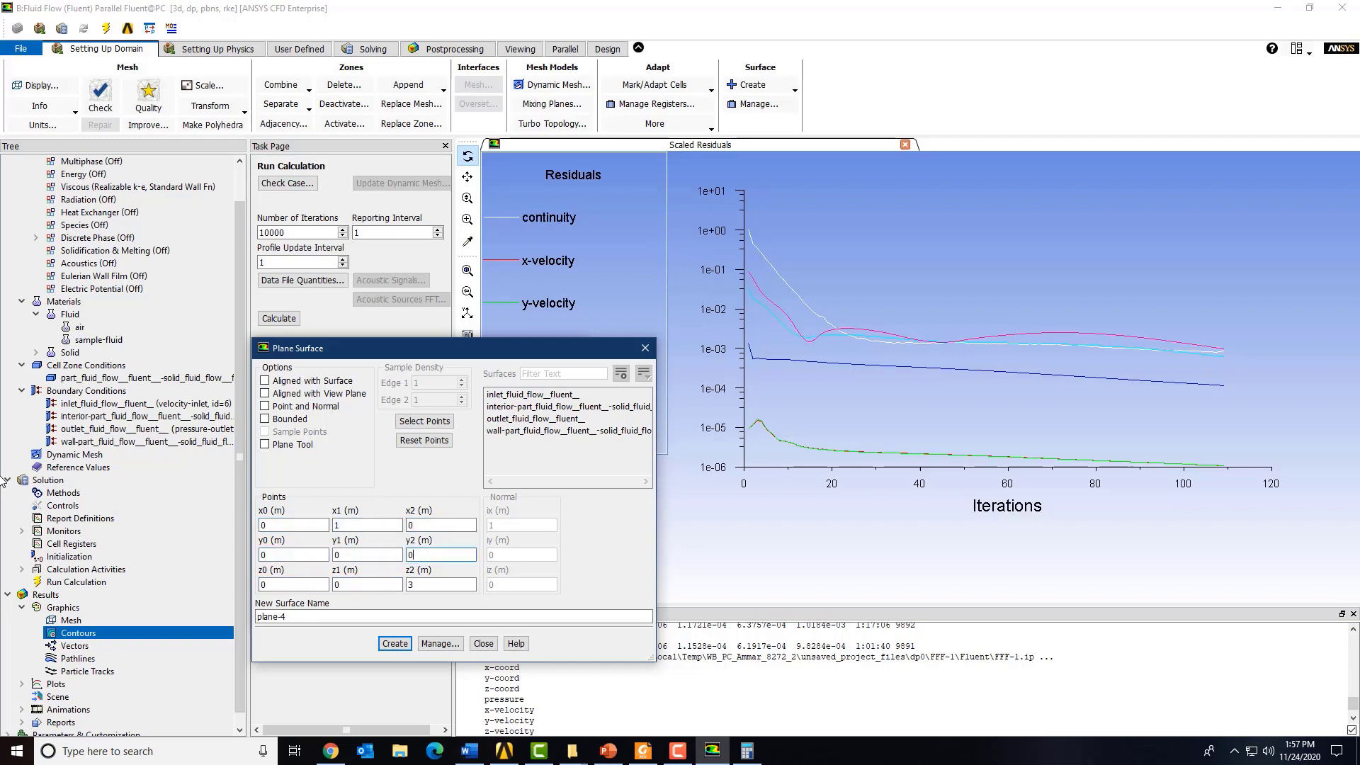
key("Tab")
type("1")
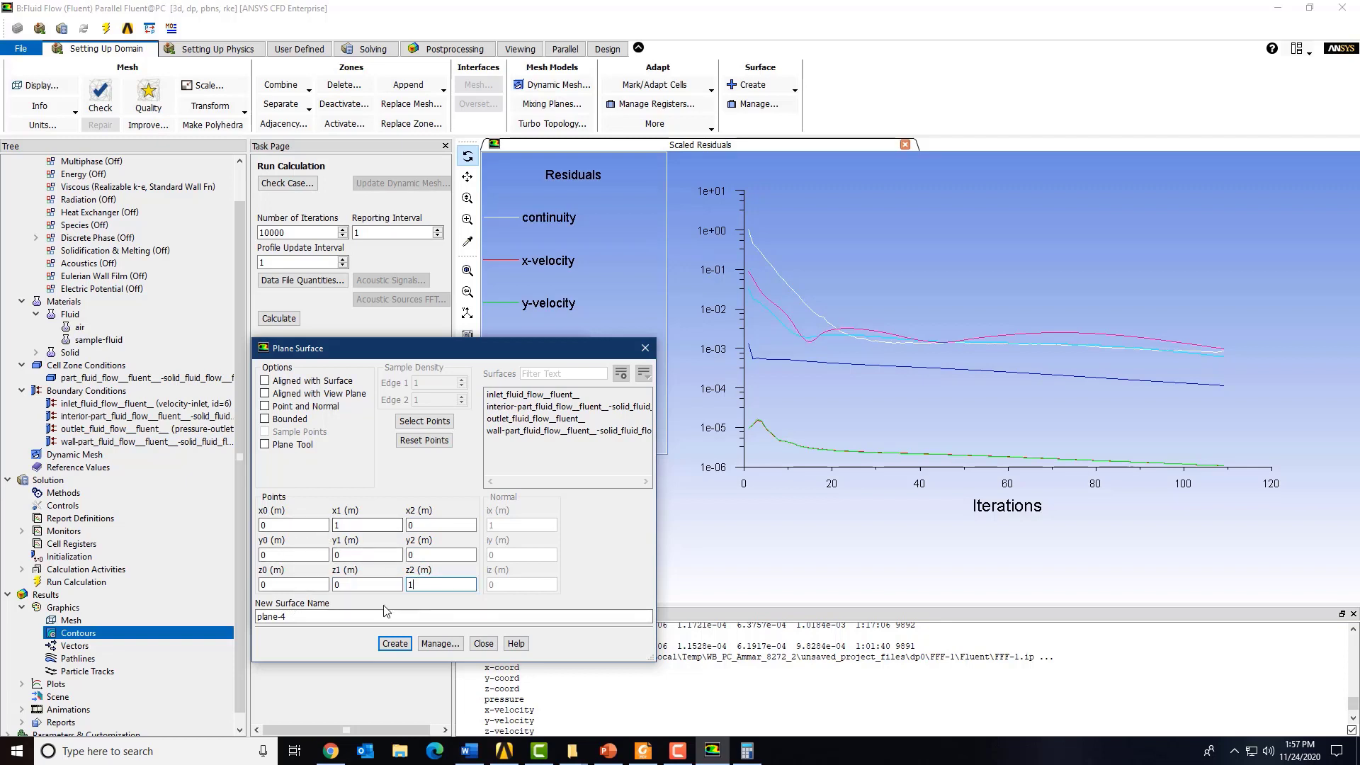
Name the new plane surface xz-plane, create it, and close the plane definition
triple_click(368, 622)
type("xy")
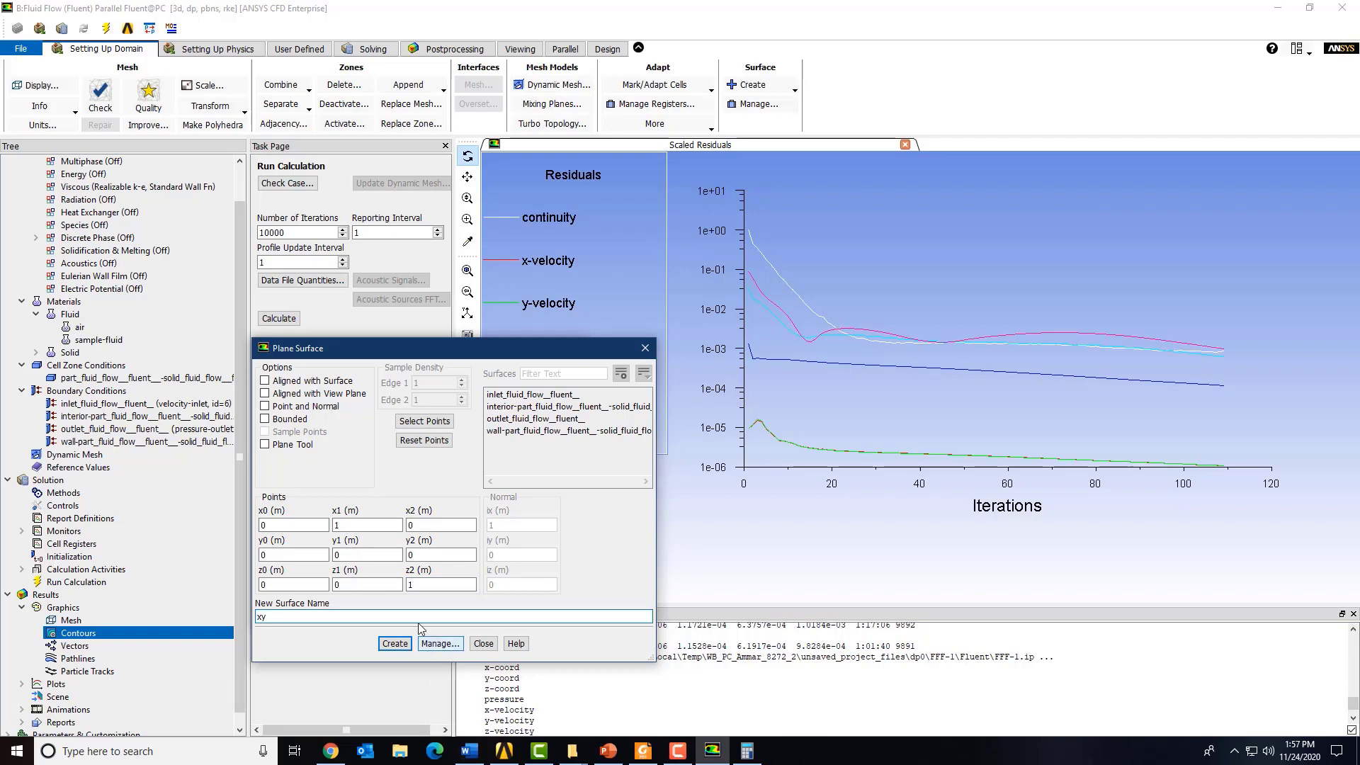
key("BackSpace")
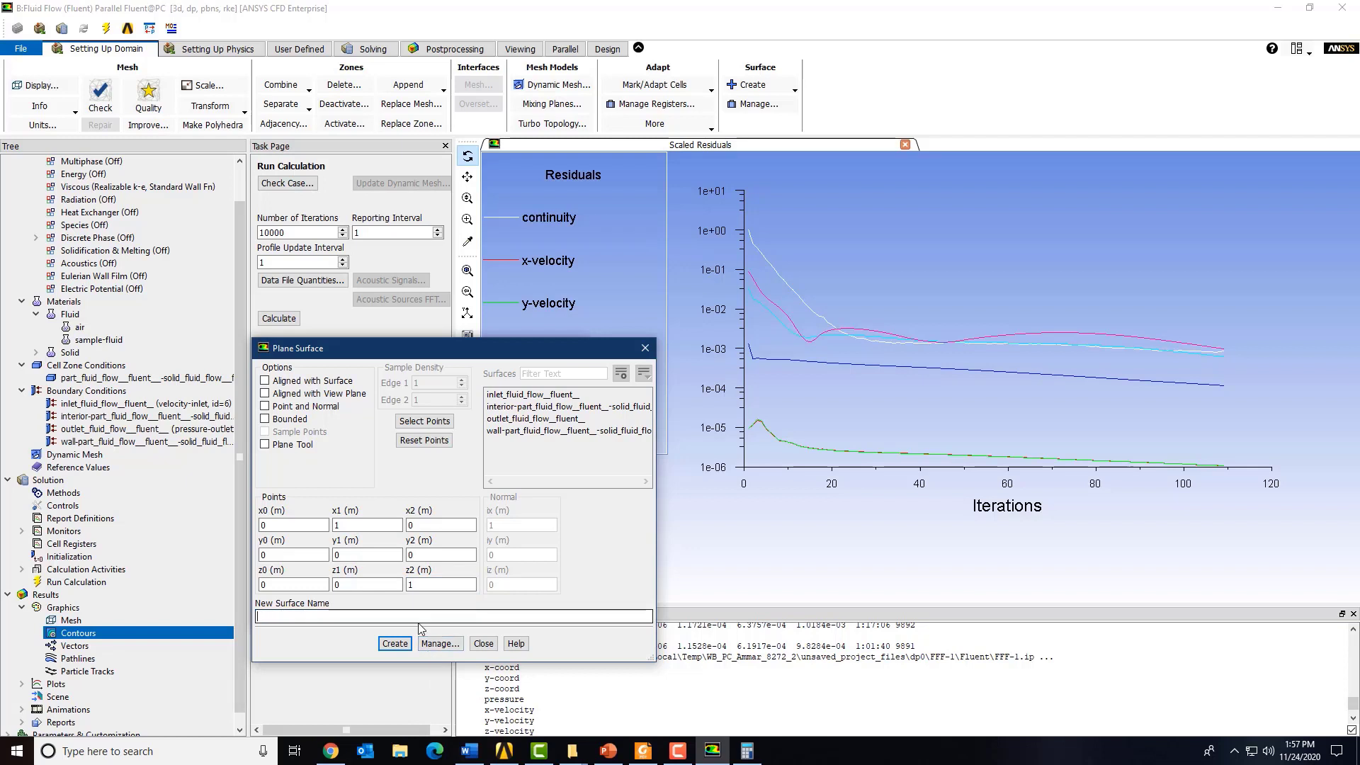
type("xz-plane")
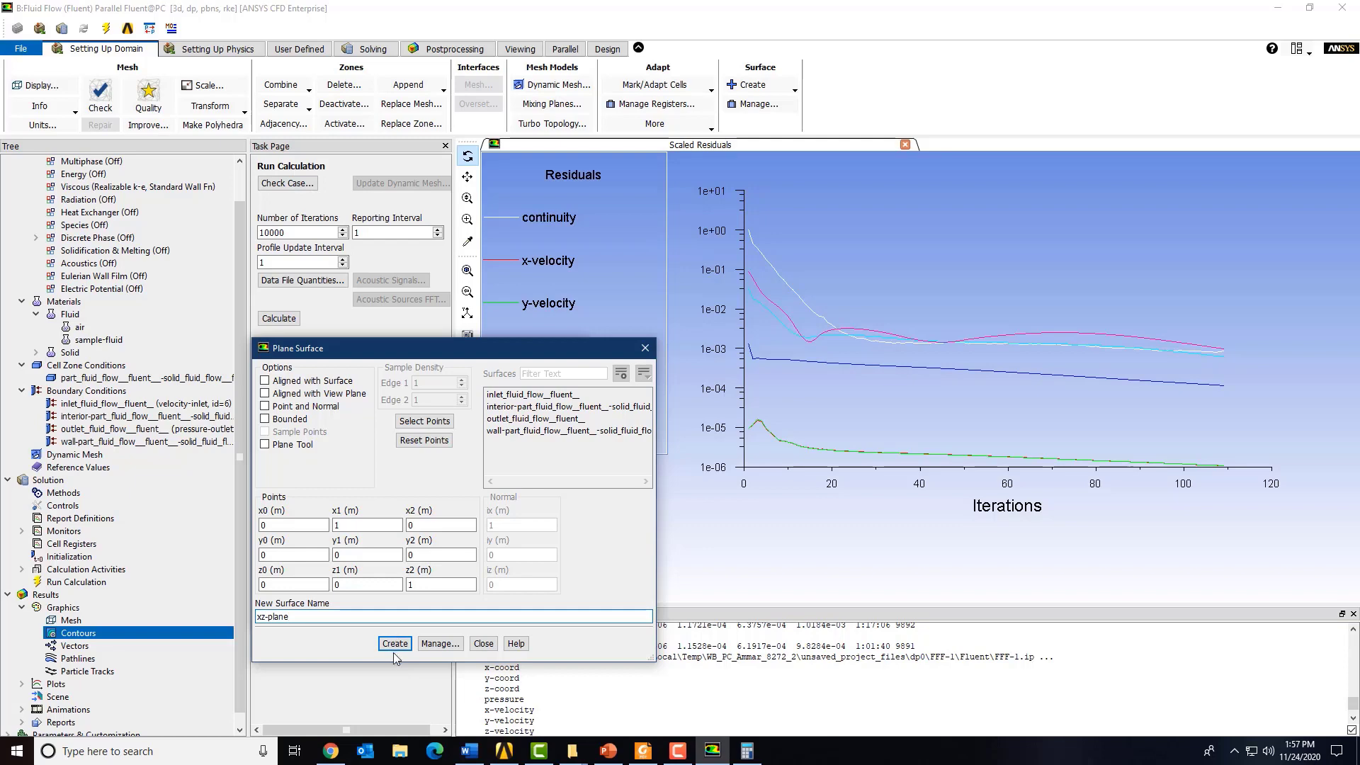
left_click(394, 645)
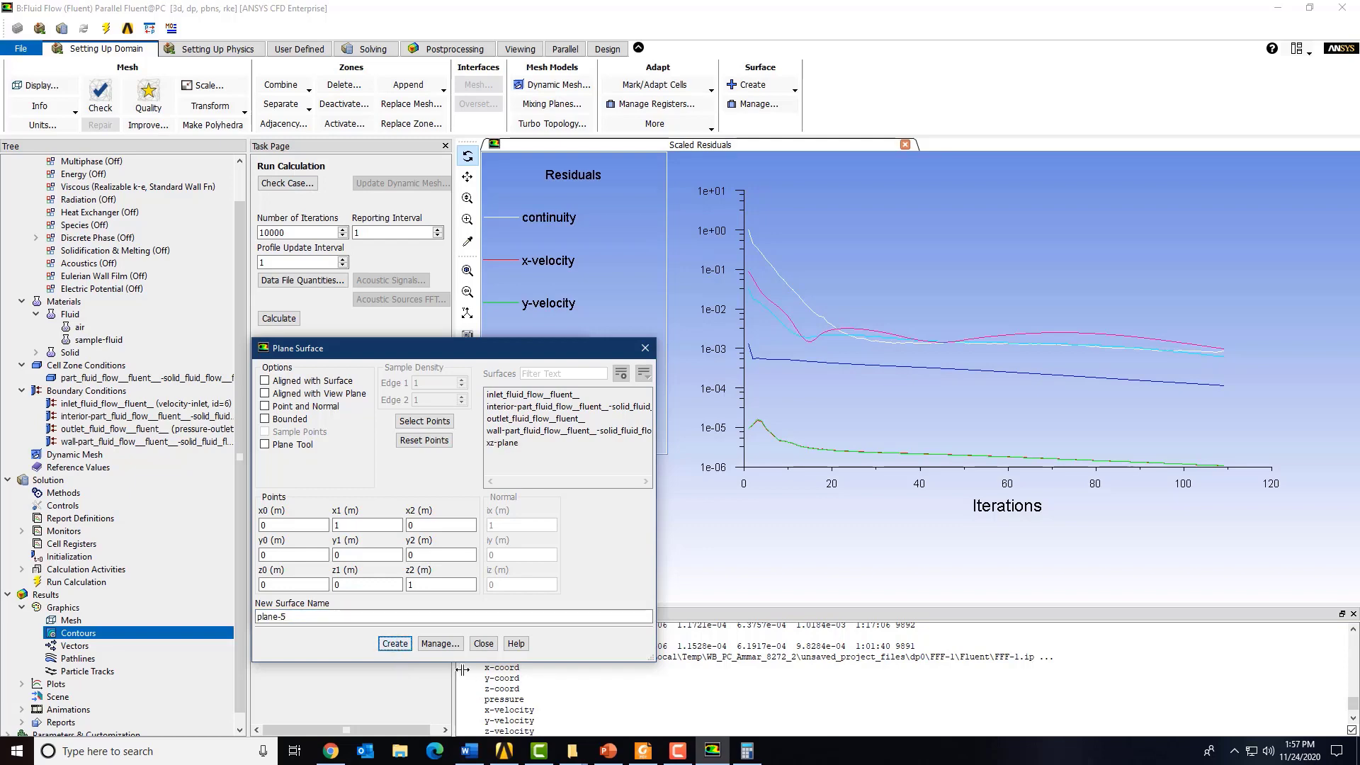
left_click(483, 644)
Display filled contours of static pressure on the xz-plane surface, with the whole pipe section in view
left_click(371, 546)
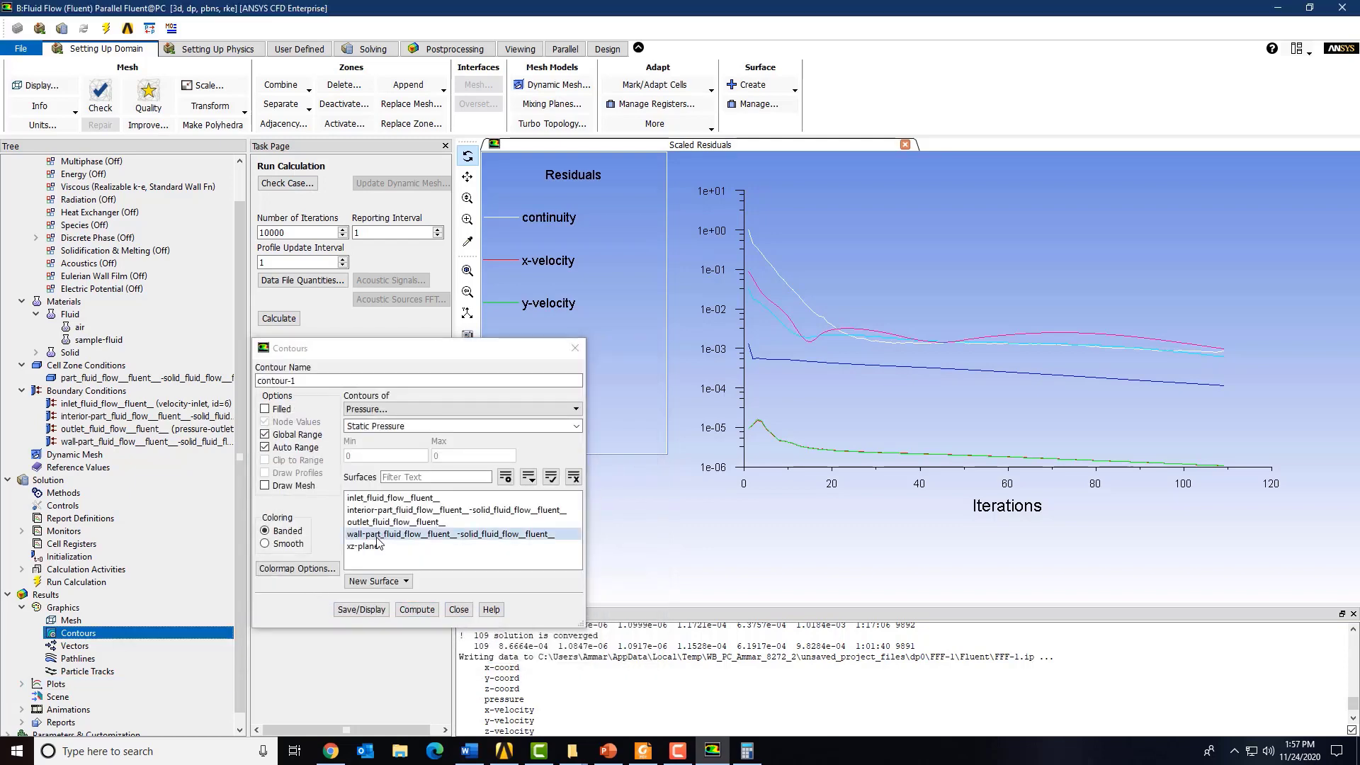
left_click(362, 610)
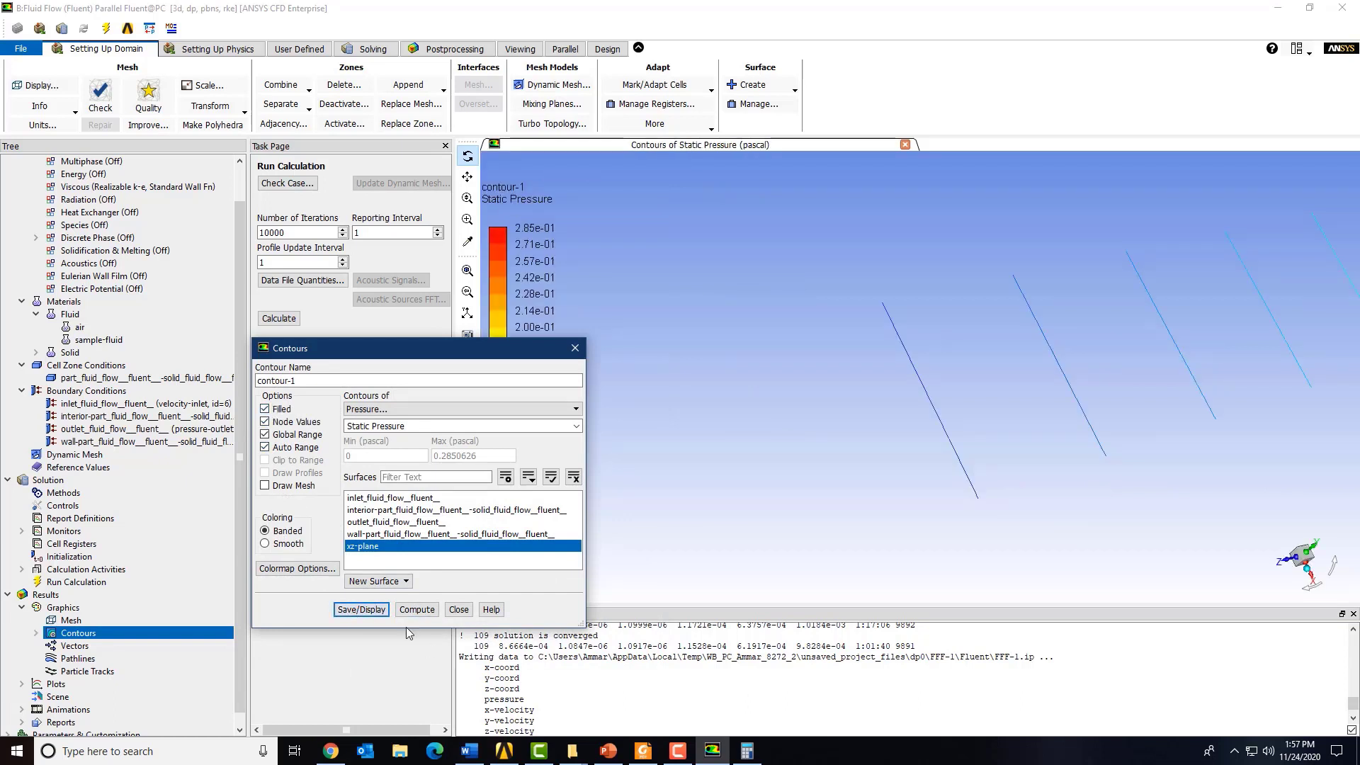
left_click(416, 609)
left_click(360, 609)
scroll(1128, 464, "up", 2)
scroll(1121, 465, "down", 3)
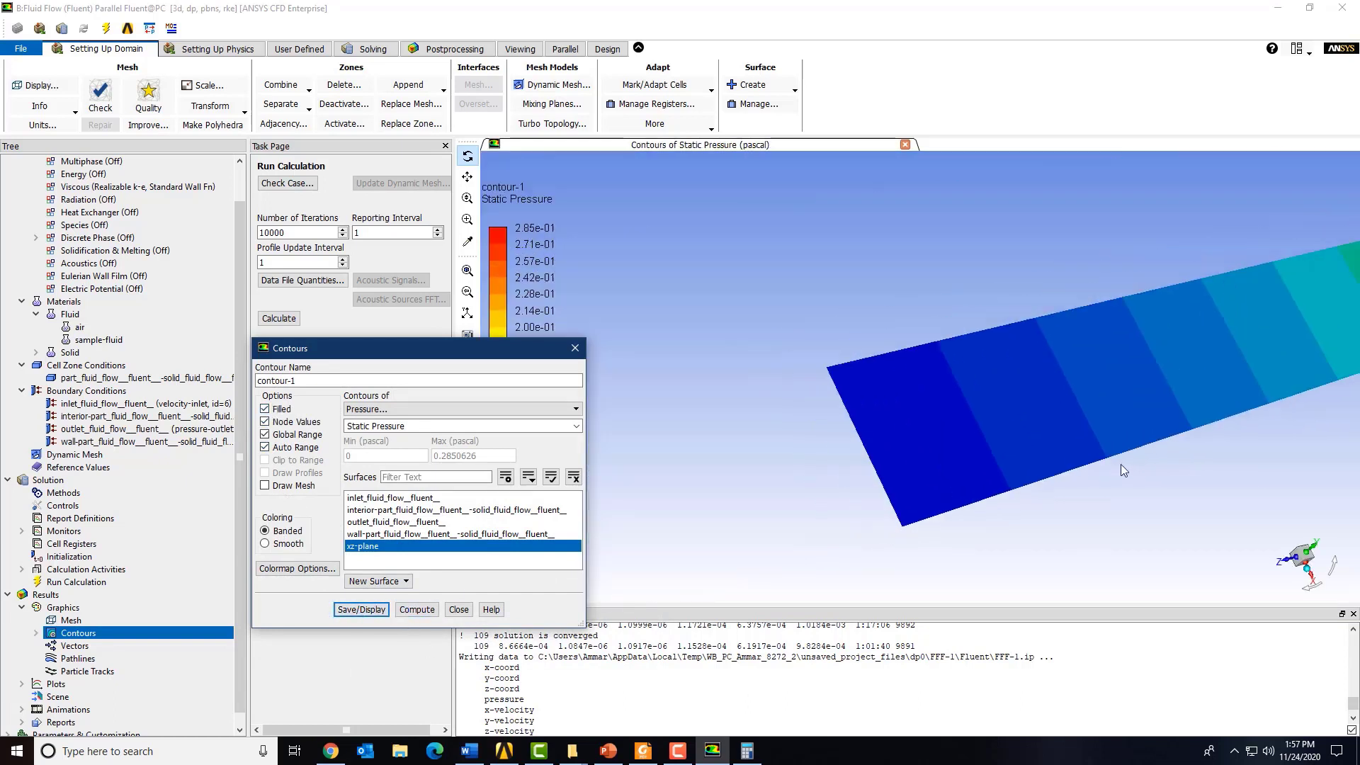
scroll(1120, 465, "down", 5)
left_click_drag(1073, 475, 966, 493)
scroll(1094, 418, "up", 3)
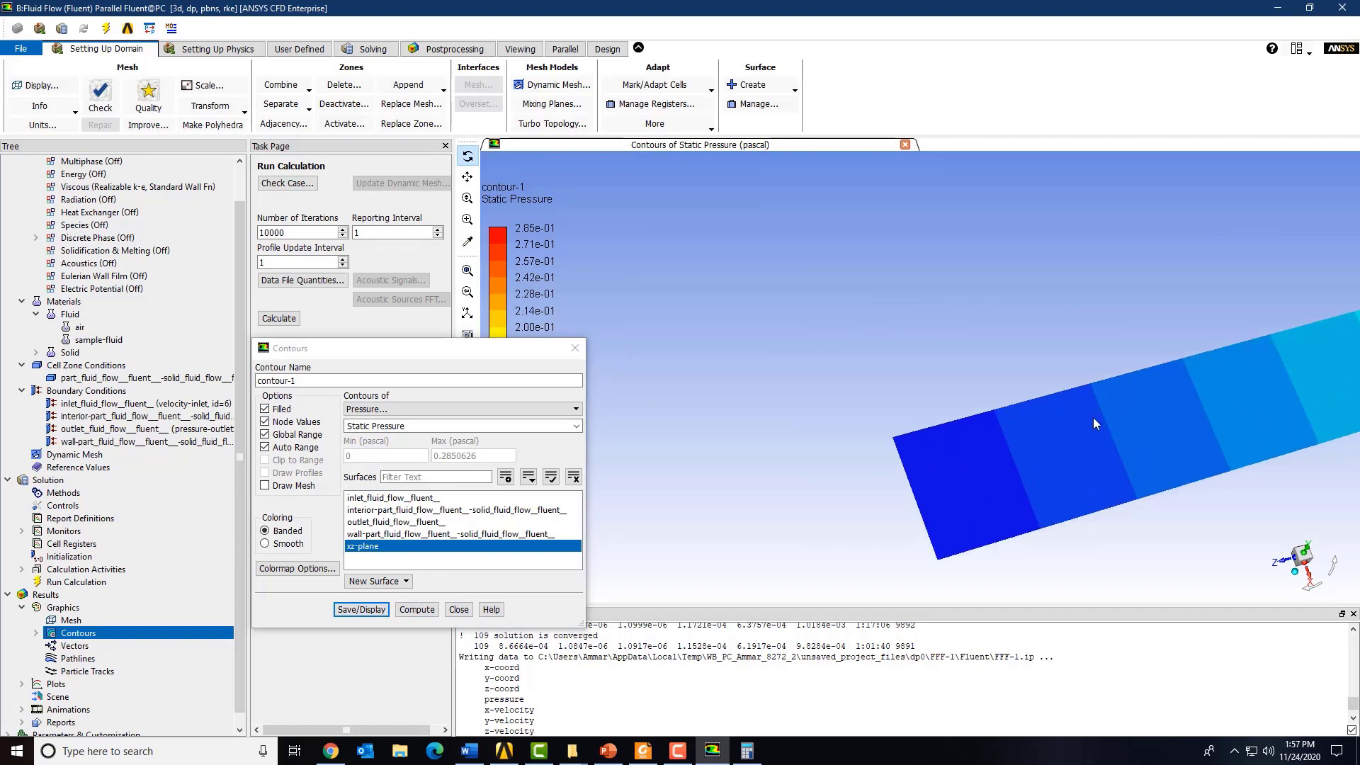
scroll(1094, 420, "down", 4)
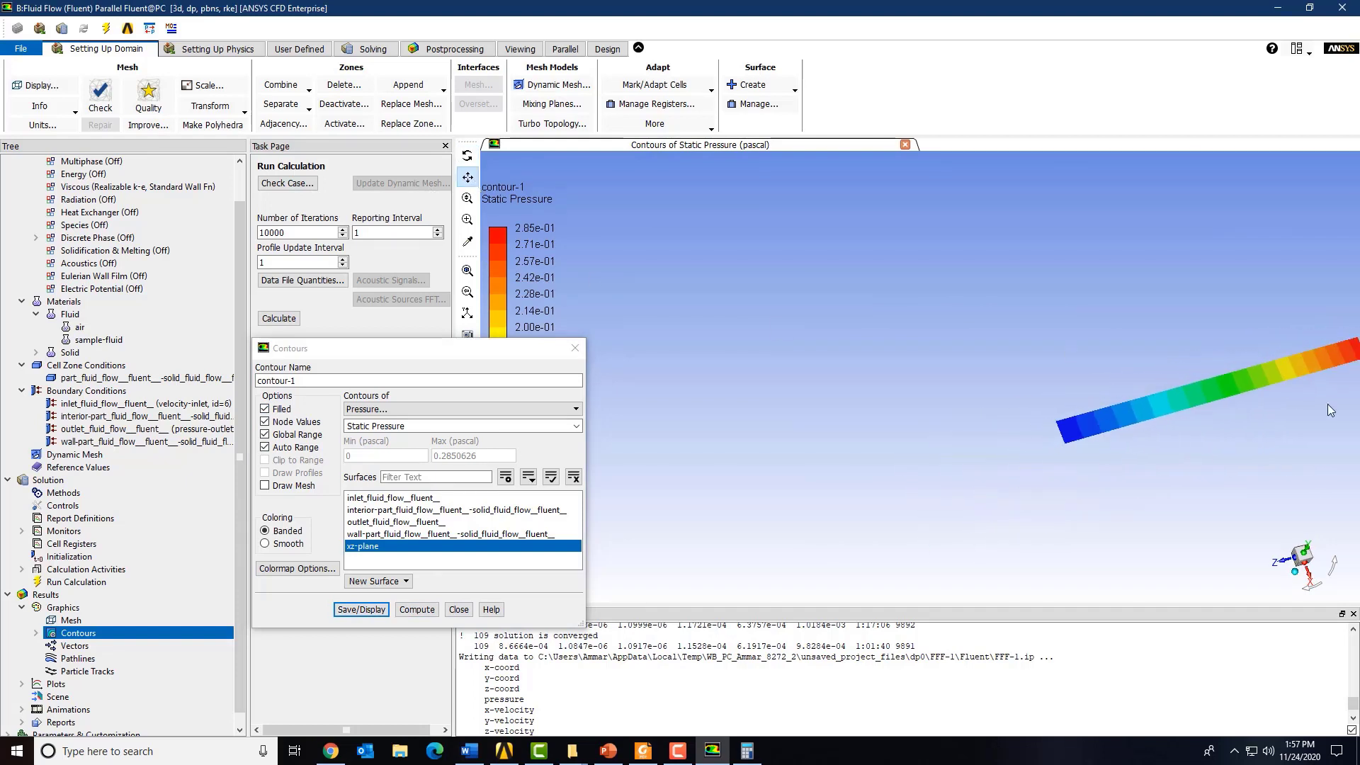
left_click_drag(1330, 411, 730, 461)
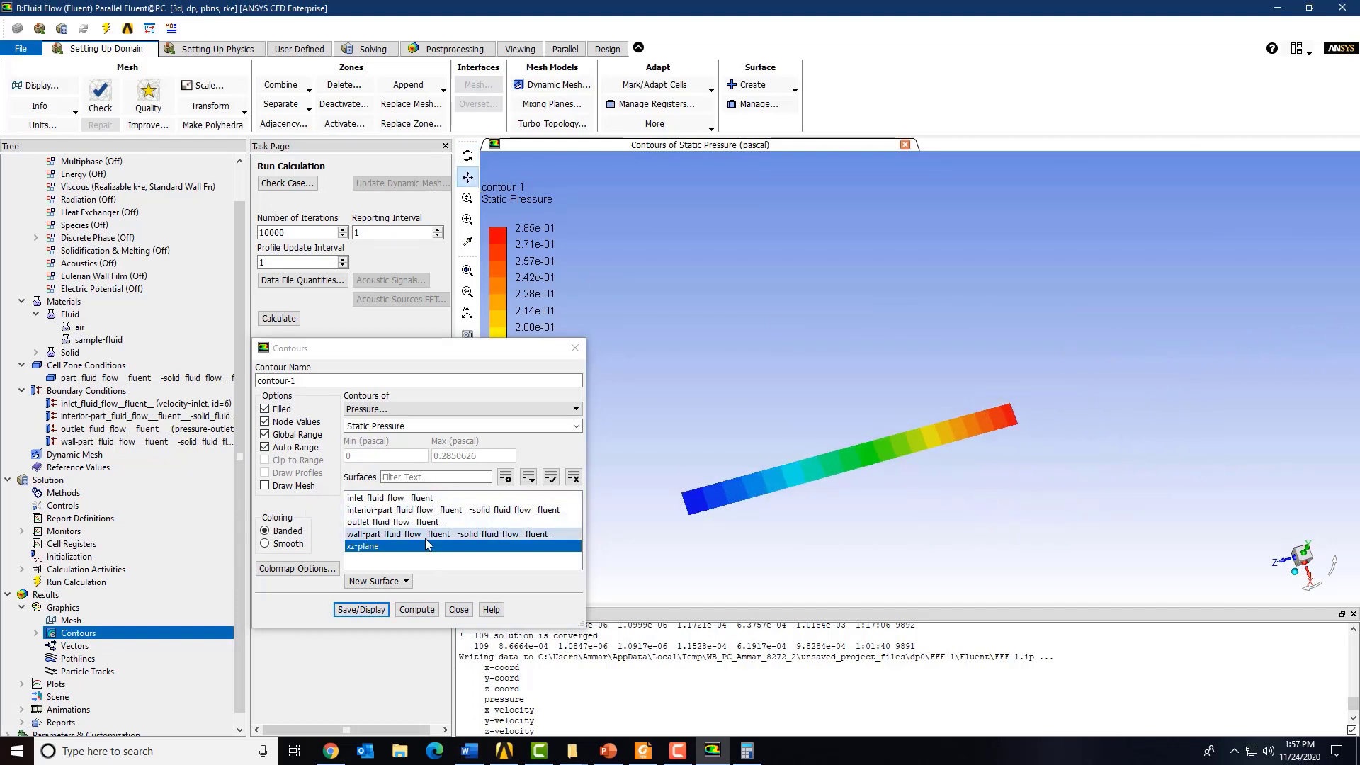
Switch the contour variable to Velocity Magnitude, display it on xz-plane, inspect the whole section, and close the contour settings
left_click(386, 411)
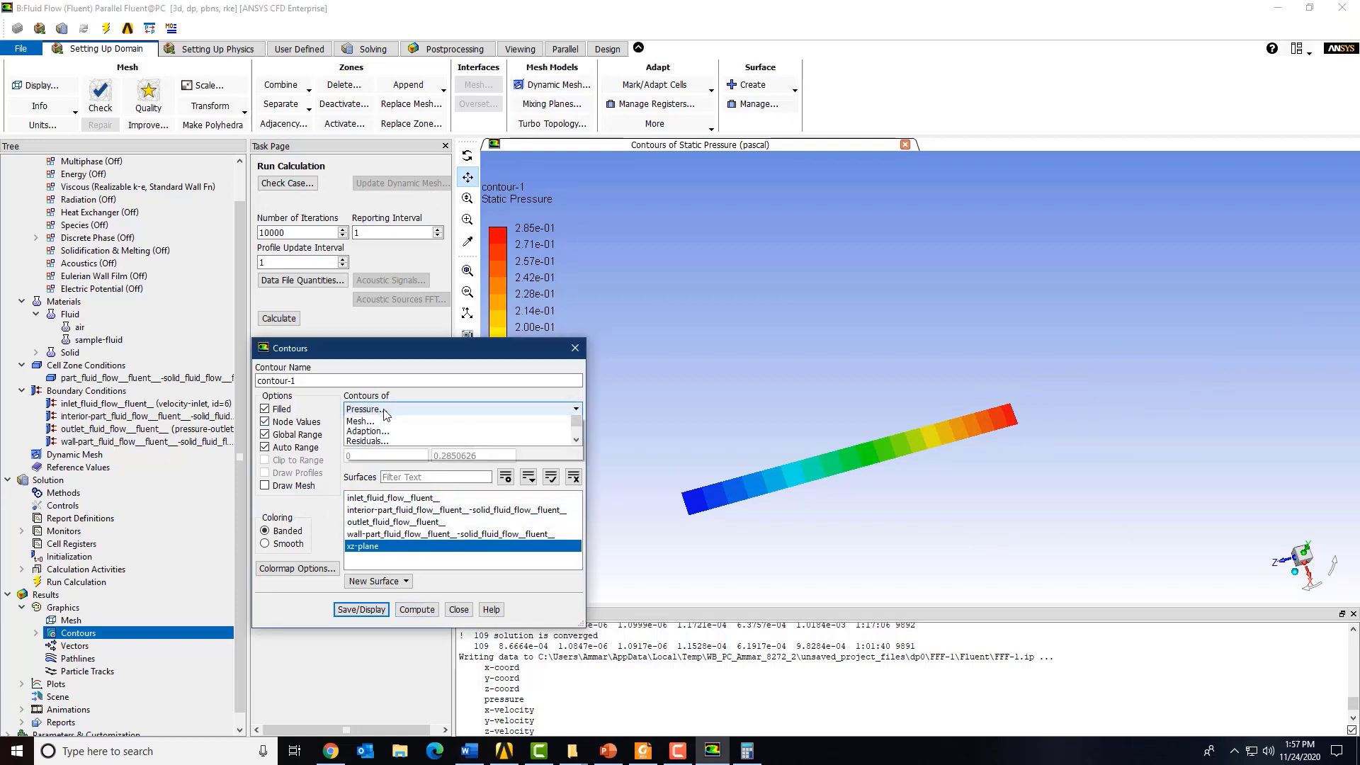
left_click(375, 422)
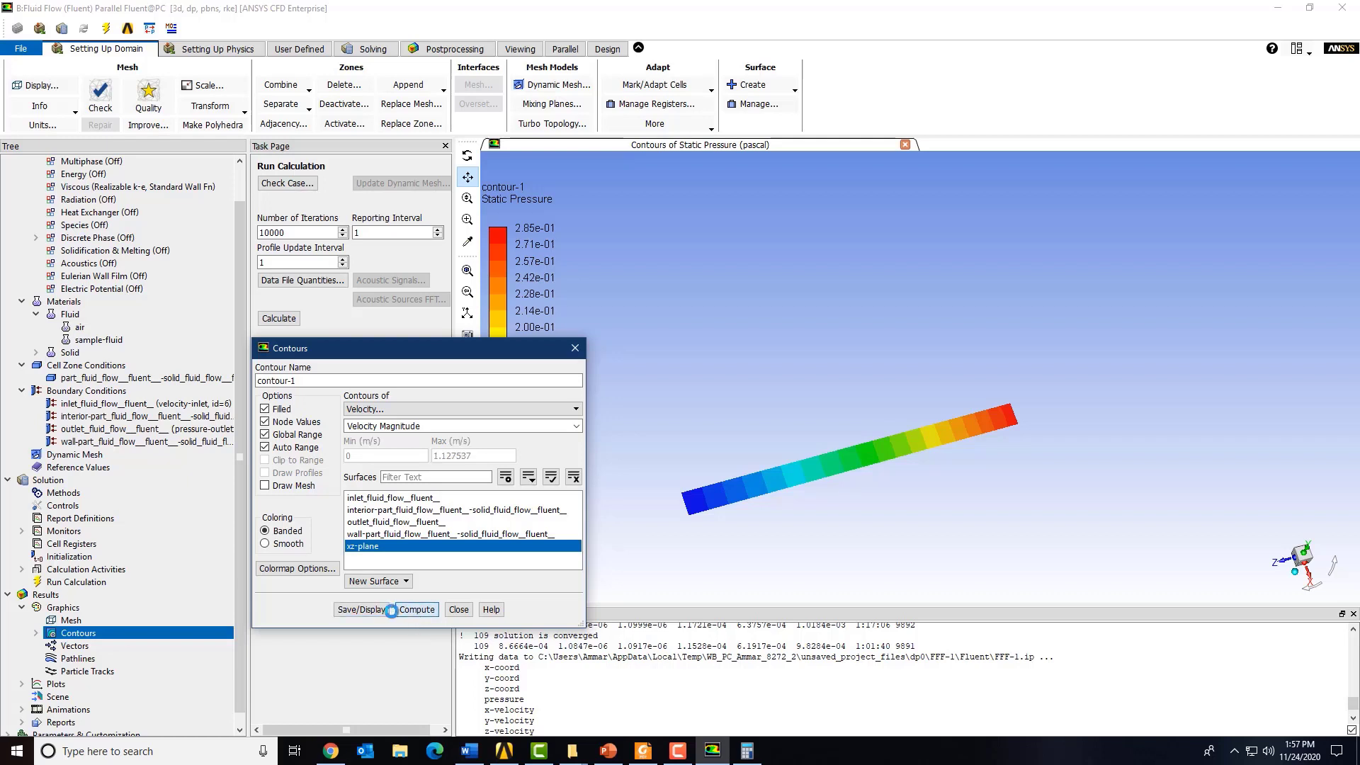
left_click(377, 612)
scroll(761, 526, "down", 3)
scroll(782, 522, "up", 4)
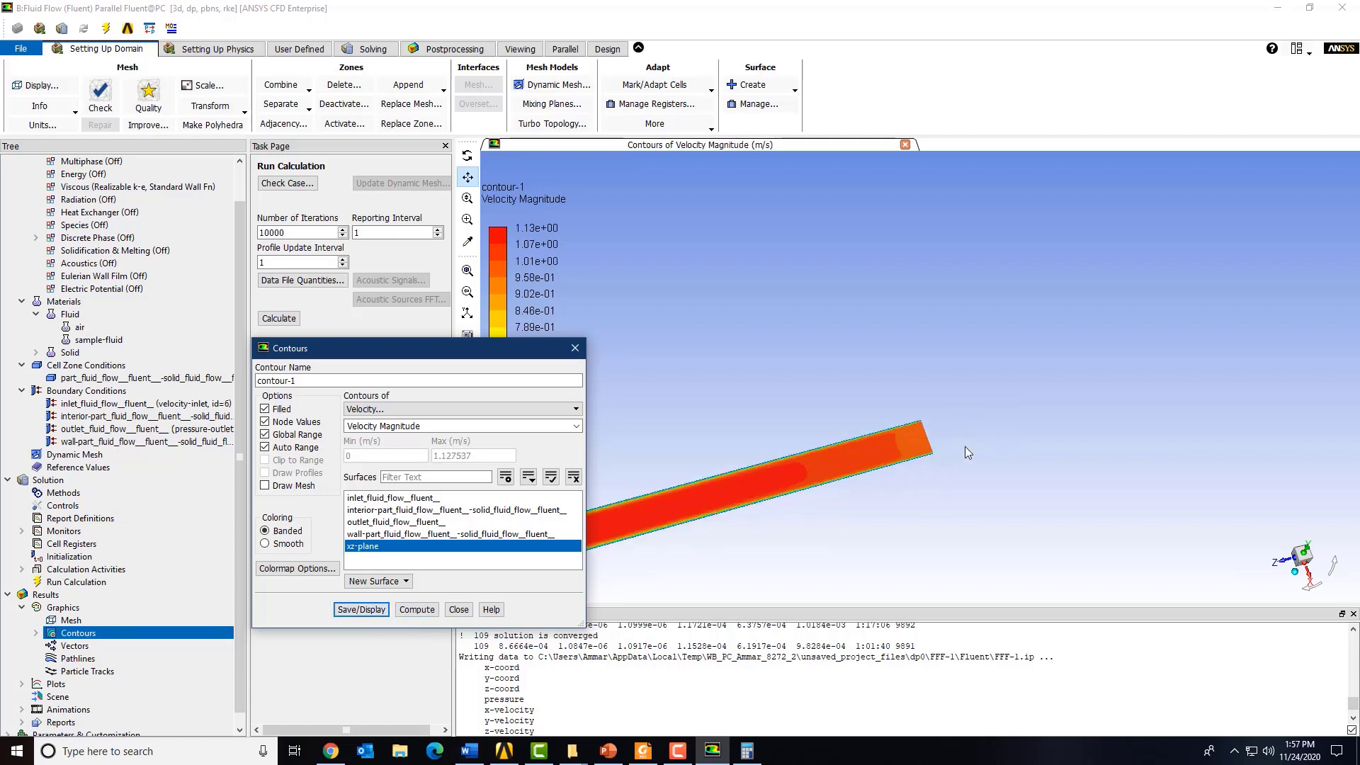
scroll(694, 516, "down", 3)
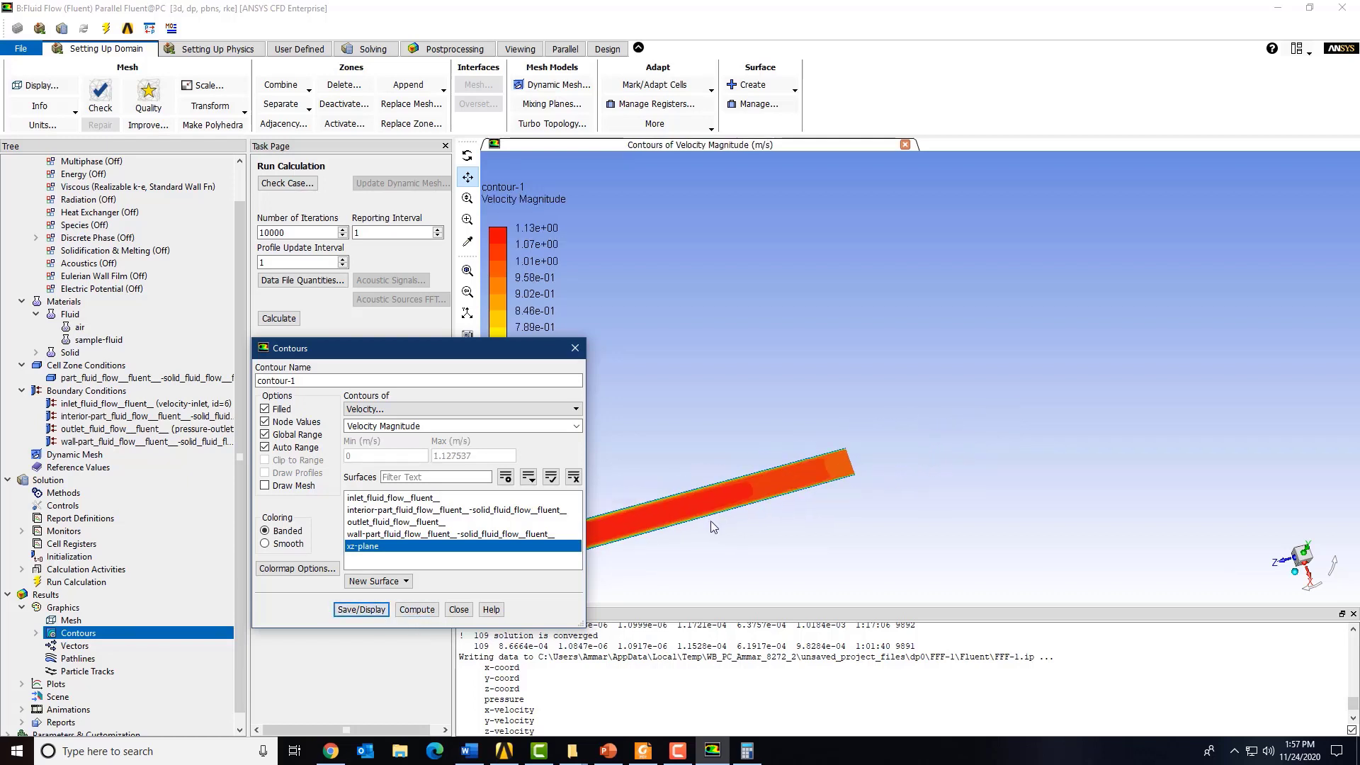
left_click_drag(685, 505, 949, 351)
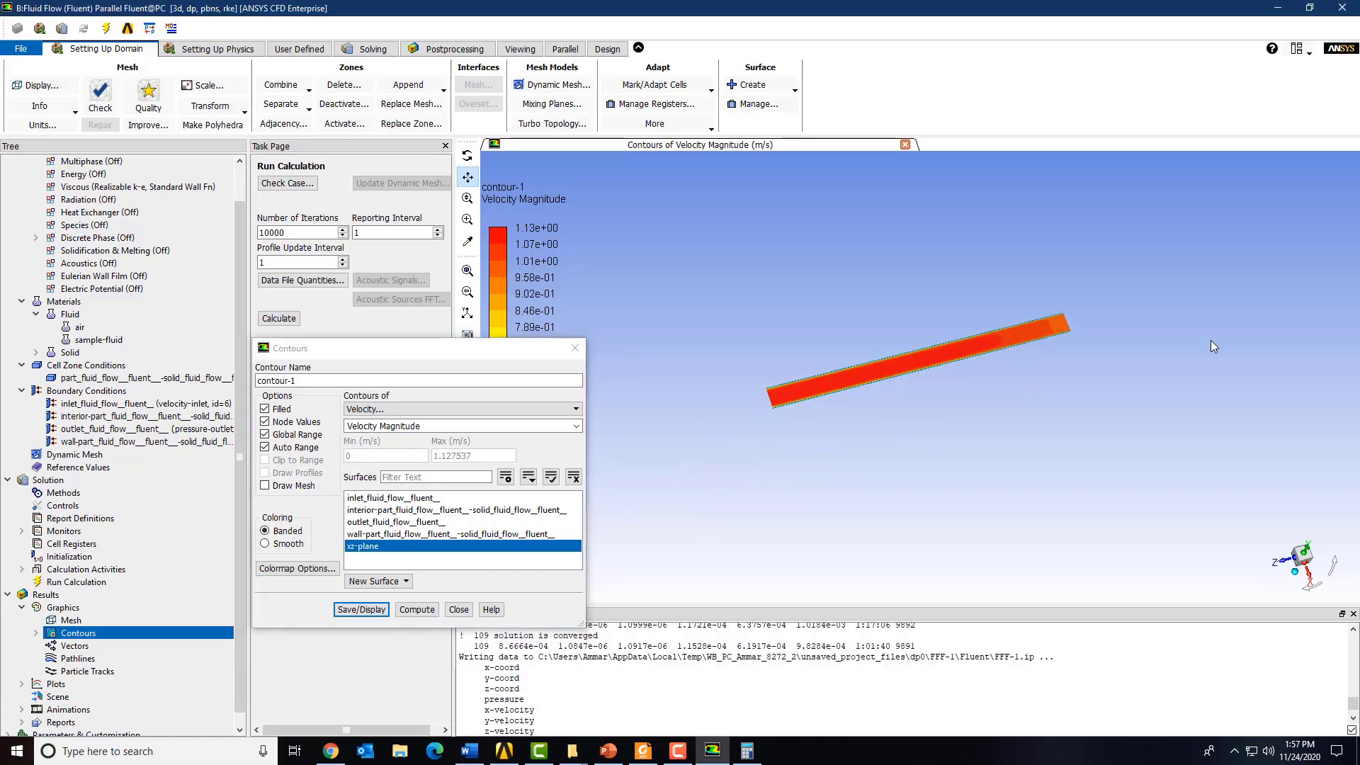
left_click_drag(874, 325, 892, 381)
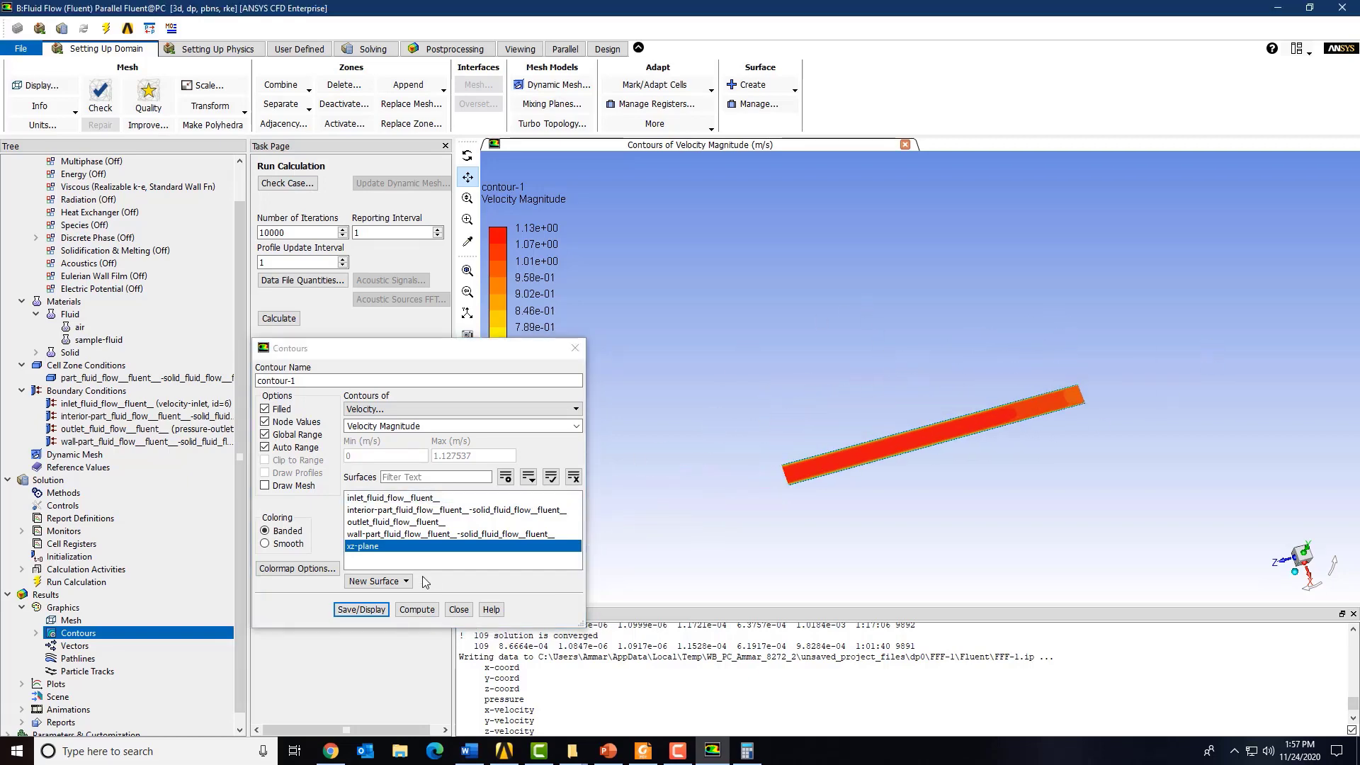
left_click(457, 609)
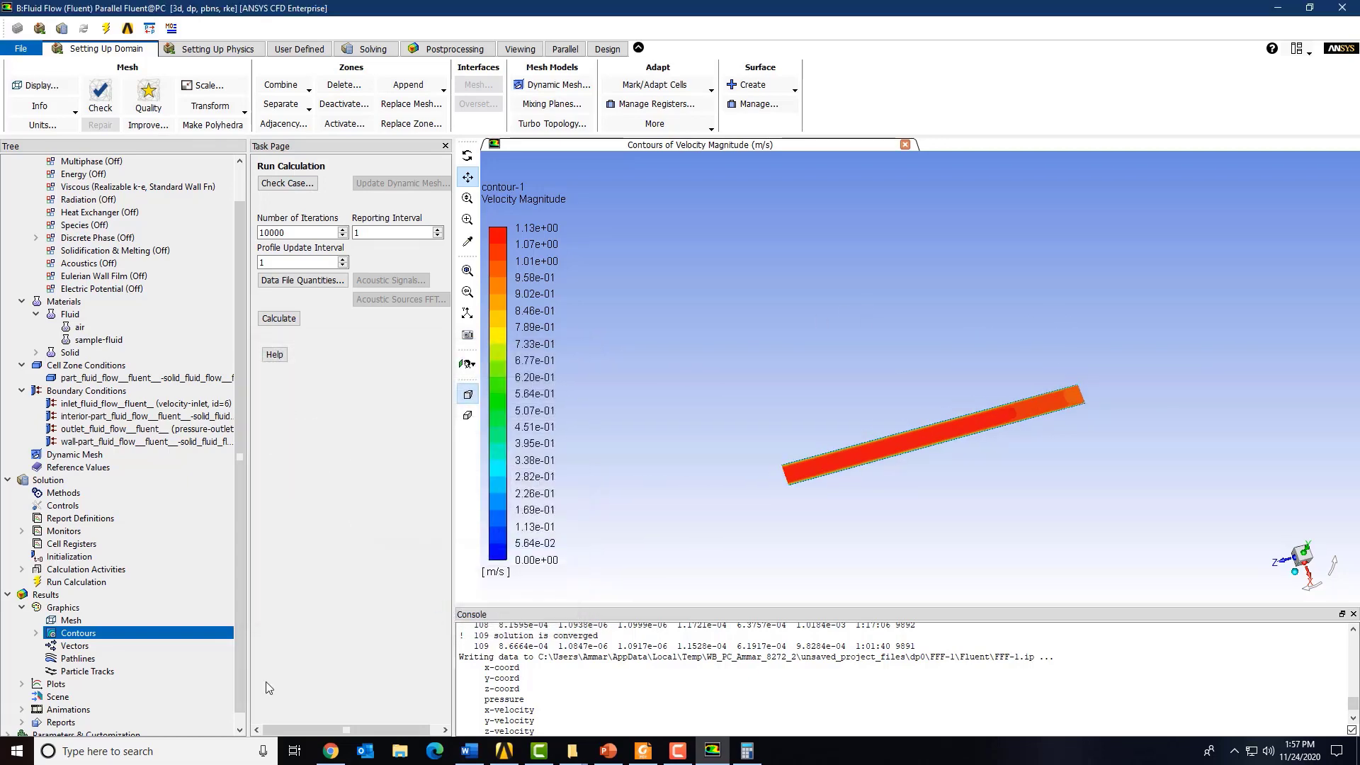
Open a new solution XY plot definition and leave its xz-plane surface unselected
left_click(36, 633)
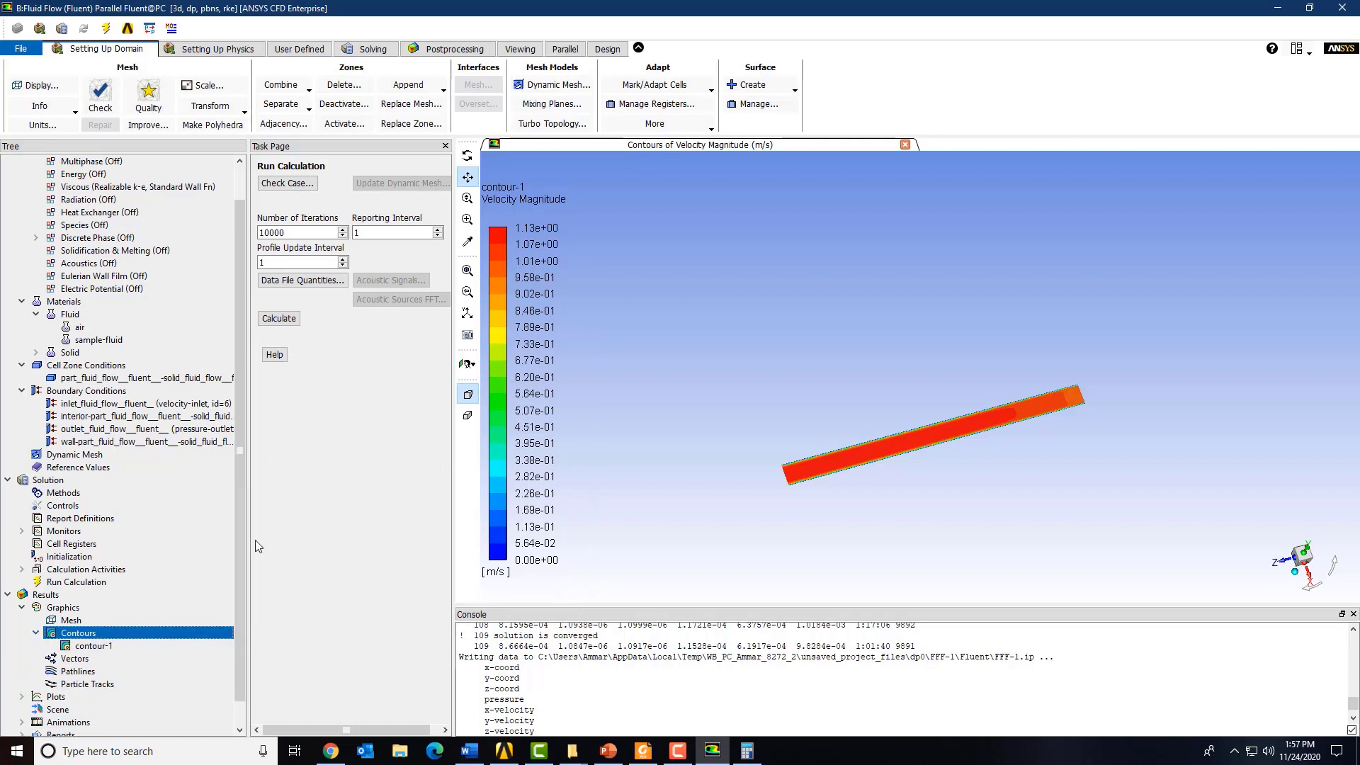
scroll(226, 609, "down", 1)
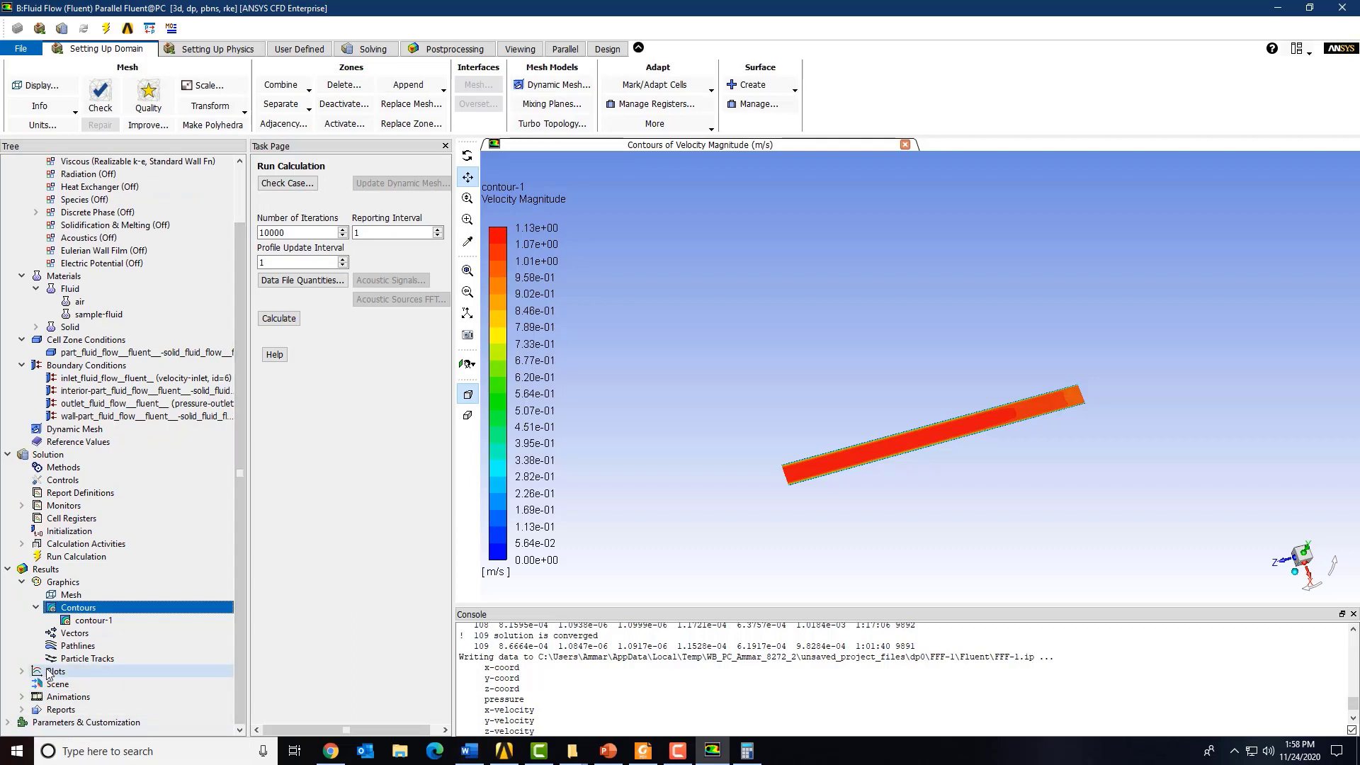
left_click(21, 672)
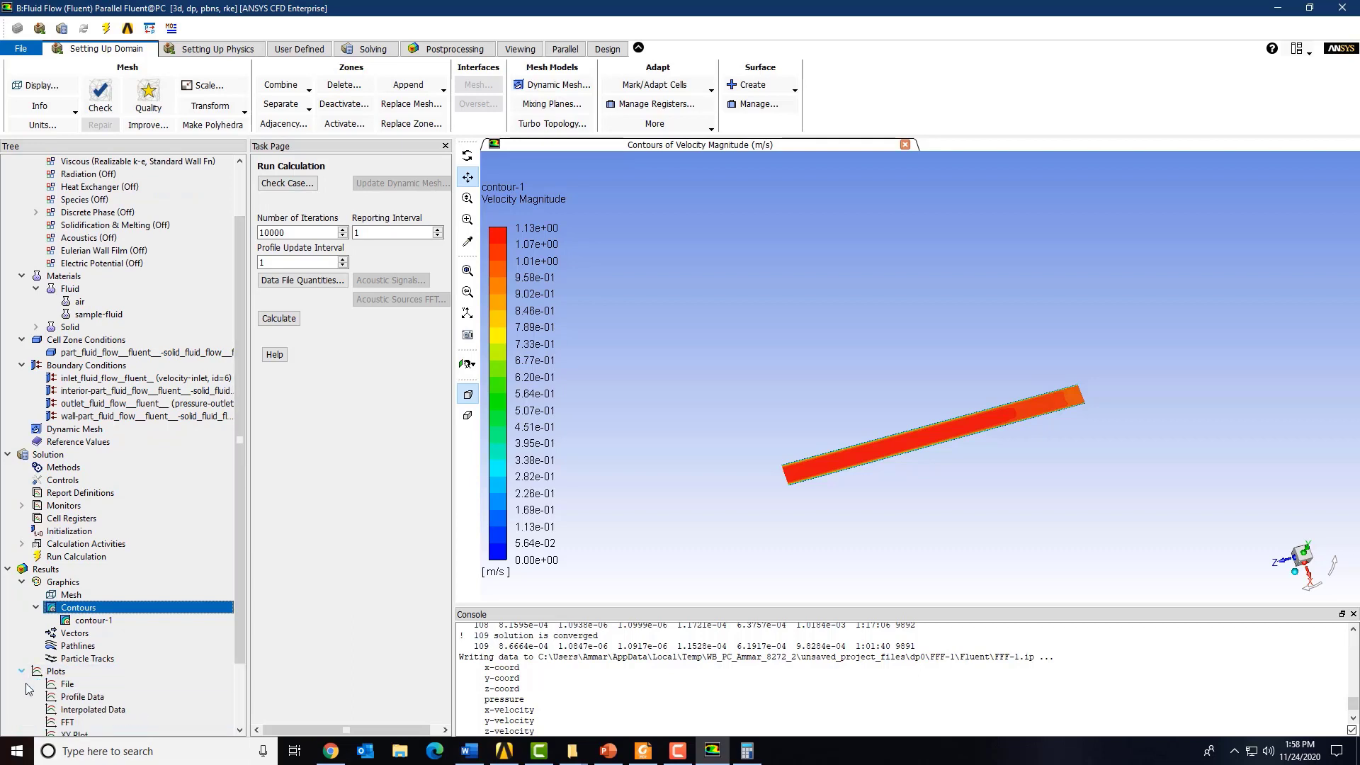
scroll(65, 709, "down", 1)
double_click(75, 696)
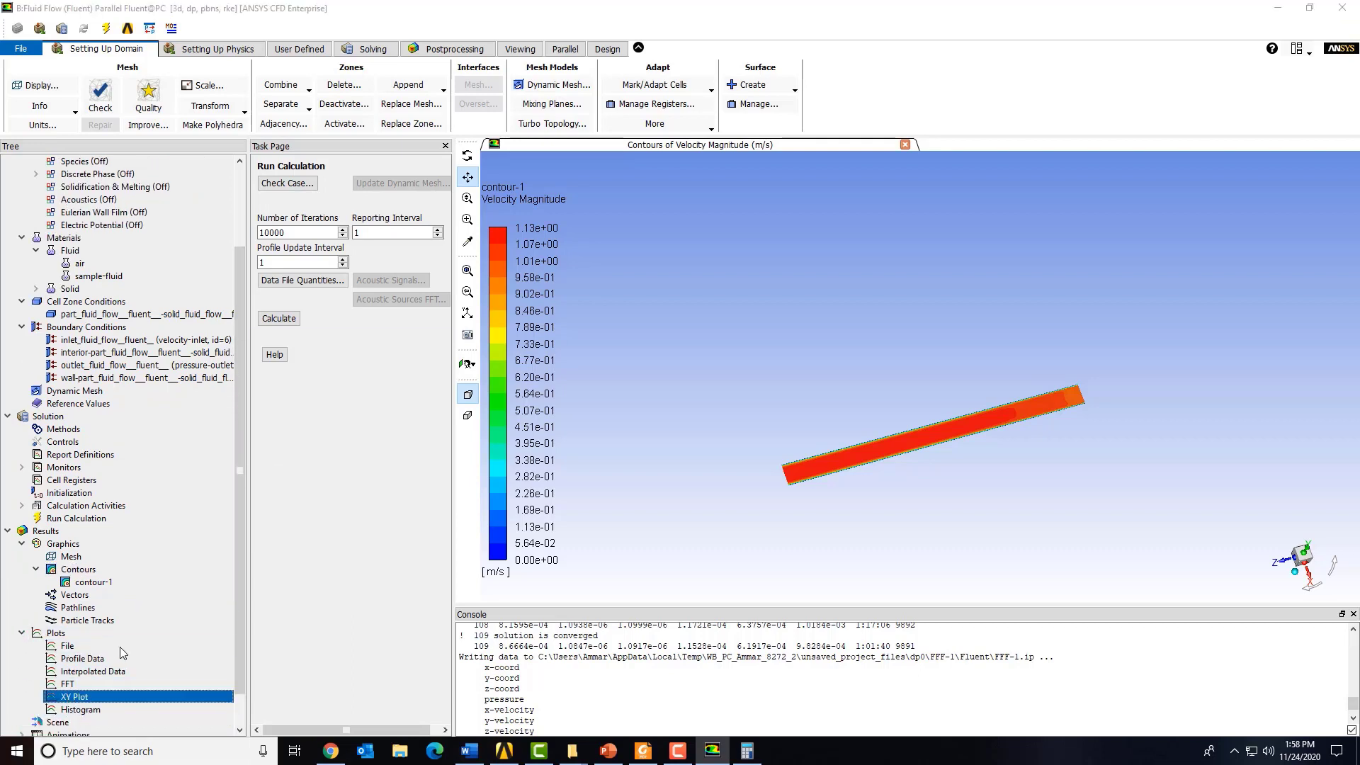
left_click(575, 545)
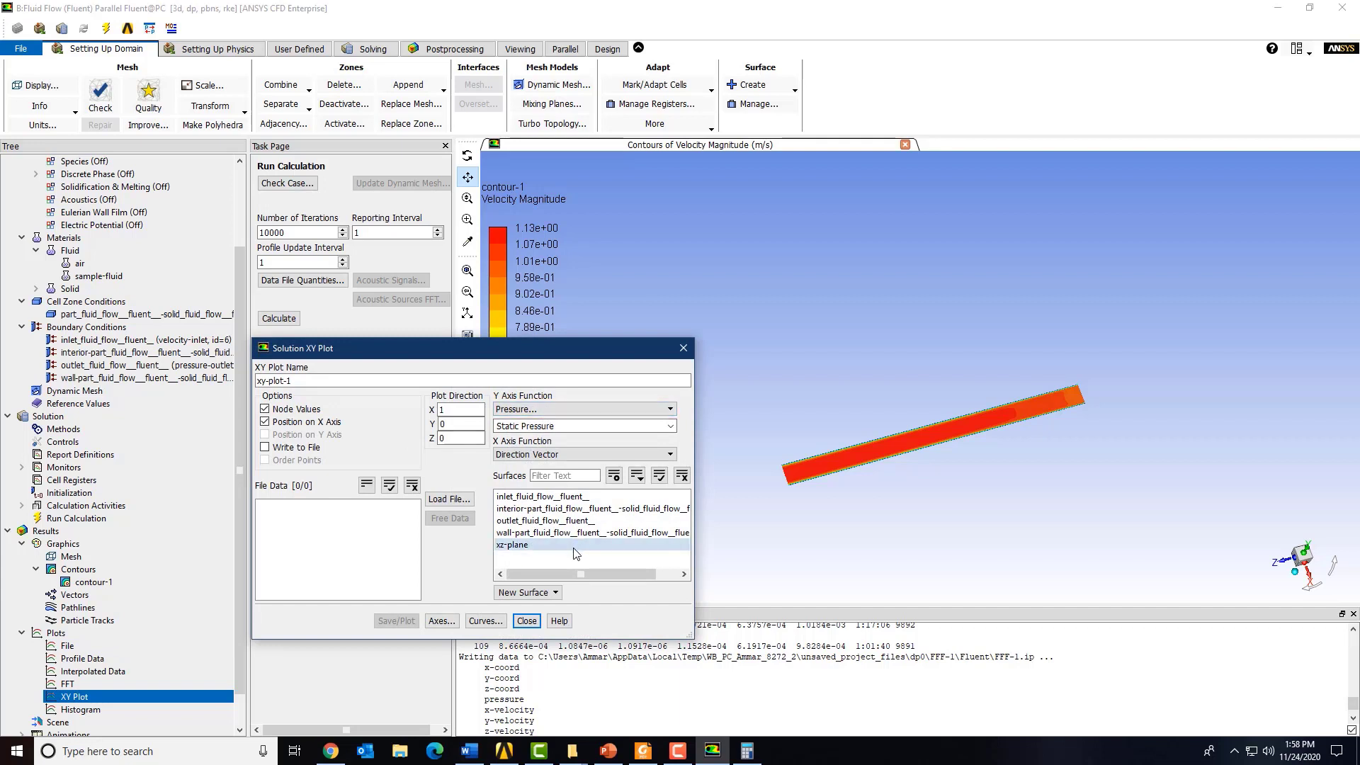
left_click_drag(545, 352, 539, 232)
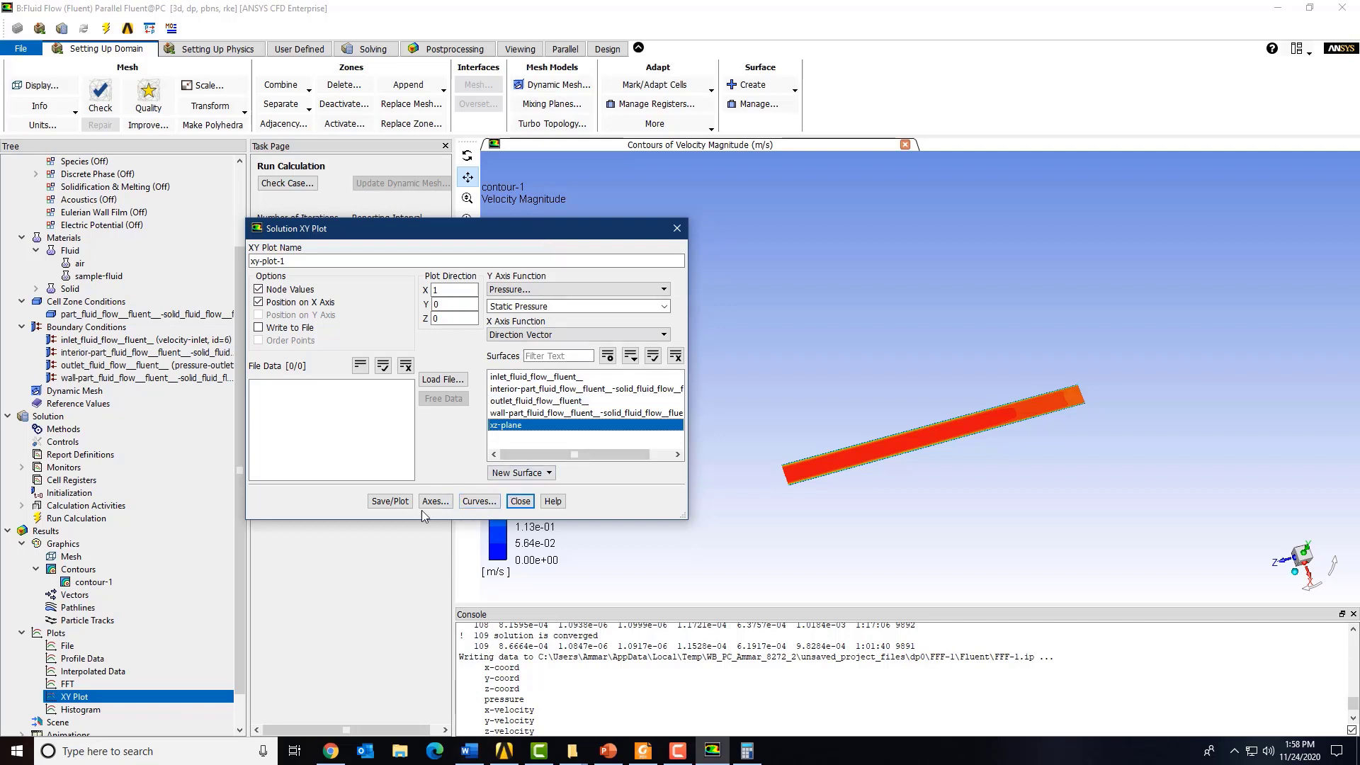
left_click(539, 425)
Begin a new line surface from the plot definition and set the z coordinate of both end points to 2 m
left_click(520, 472)
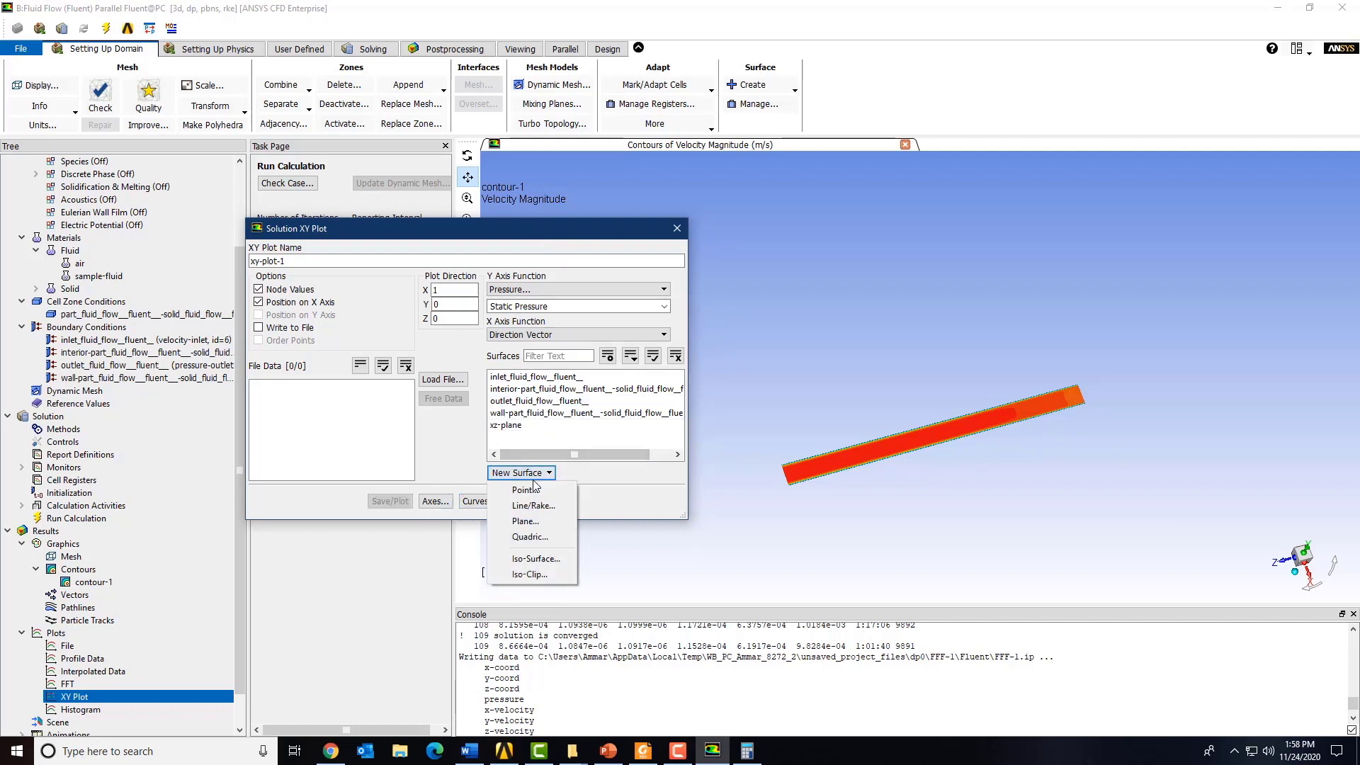
left_click(533, 505)
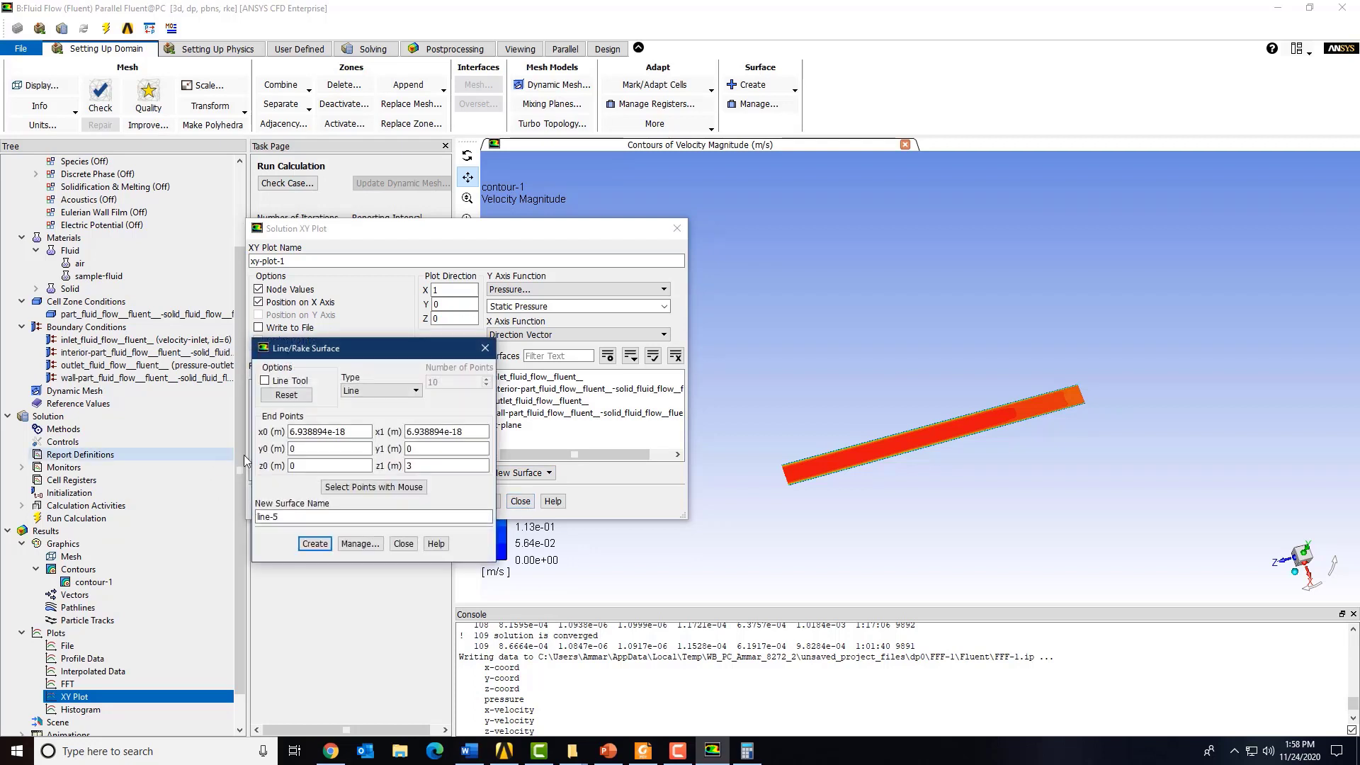
left_click(359, 427)
double_click(365, 432)
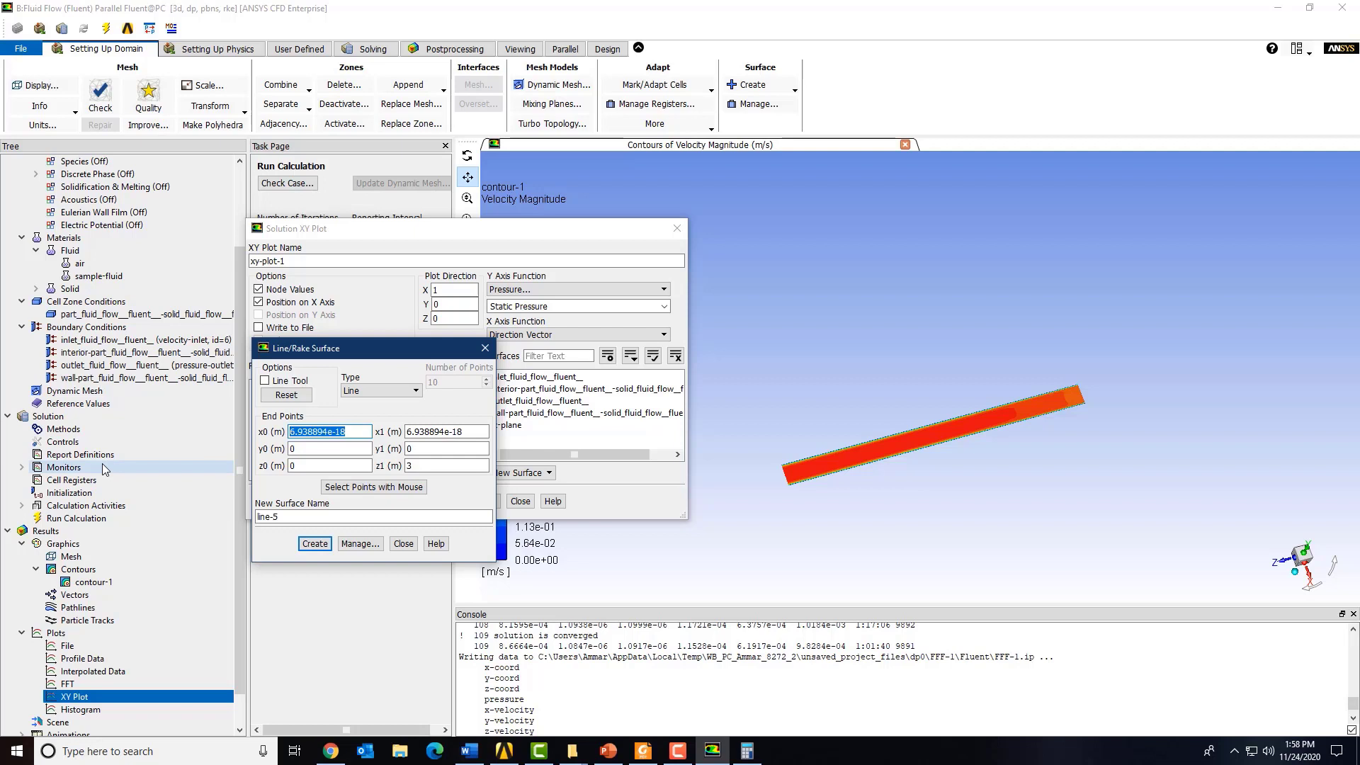
key("Tab")
key("Tab")
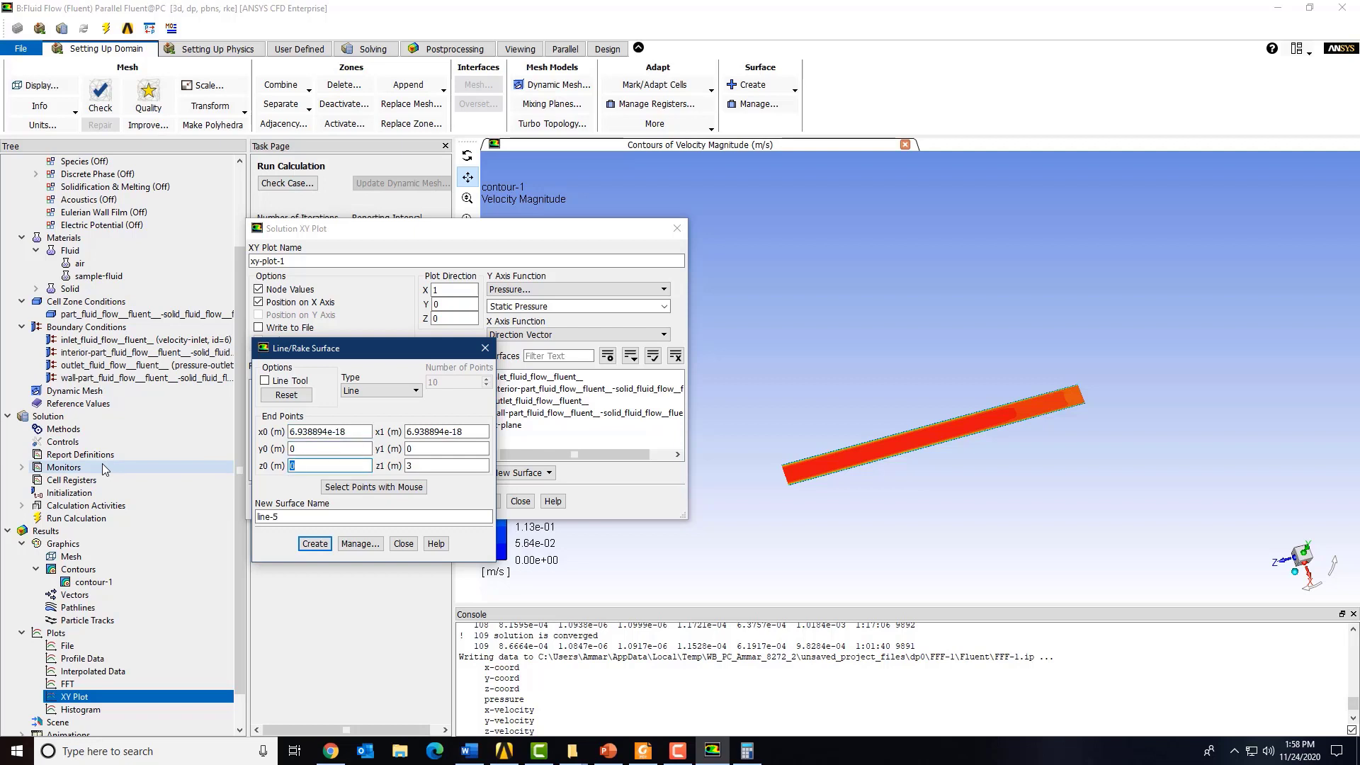
type("2")
key("Tab")
key("Tab")
key("Tab")
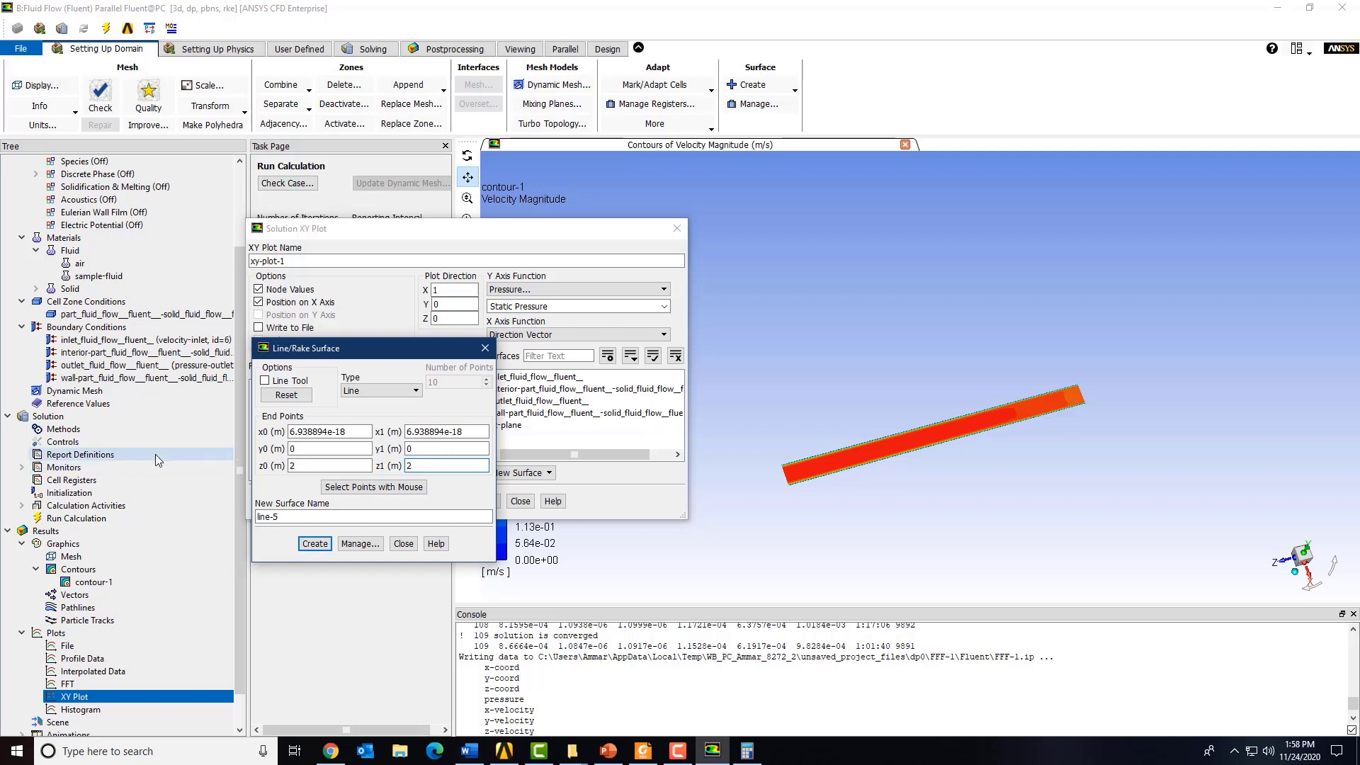
Set the line's start x coordinate to -0.1 m and its end x coordinate to 0.1 m
left_click(336, 451)
left_click_drag(352, 431, 239, 429)
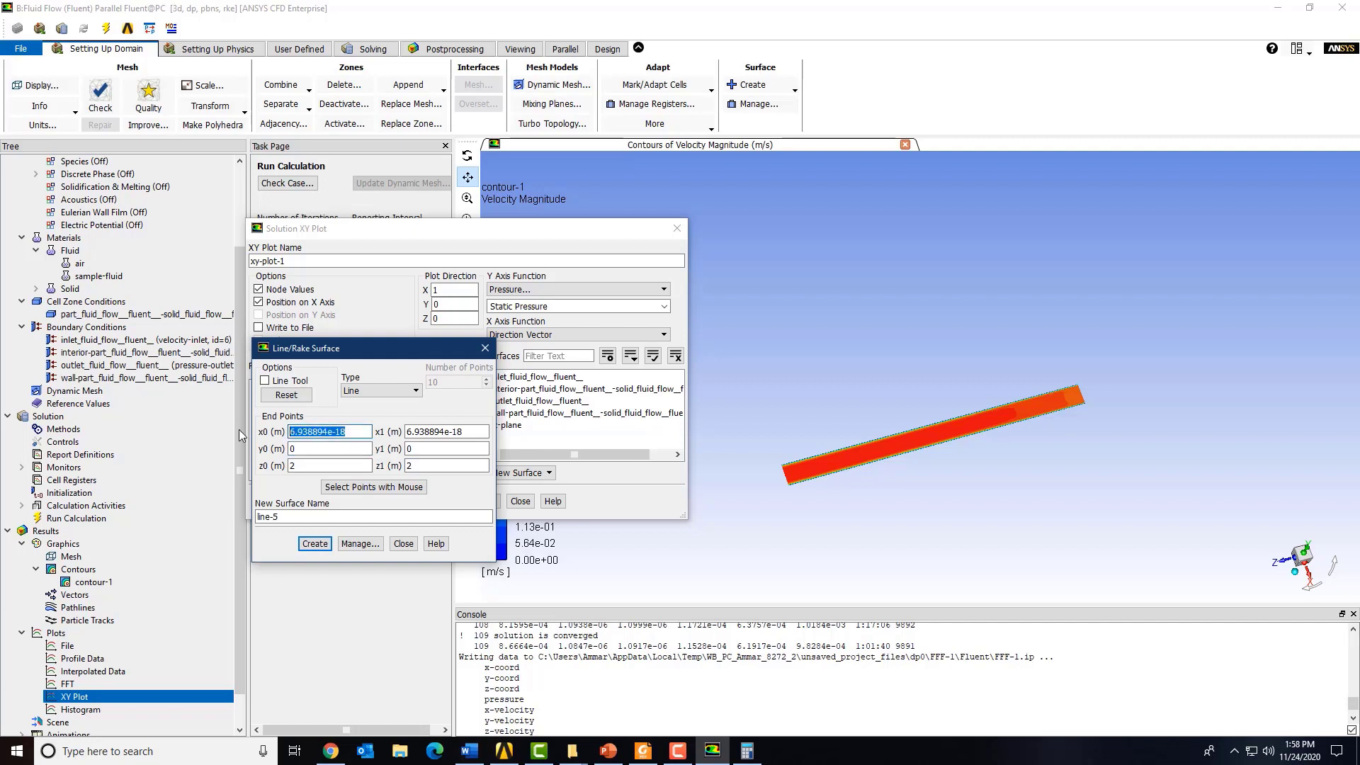
type("-0.1")
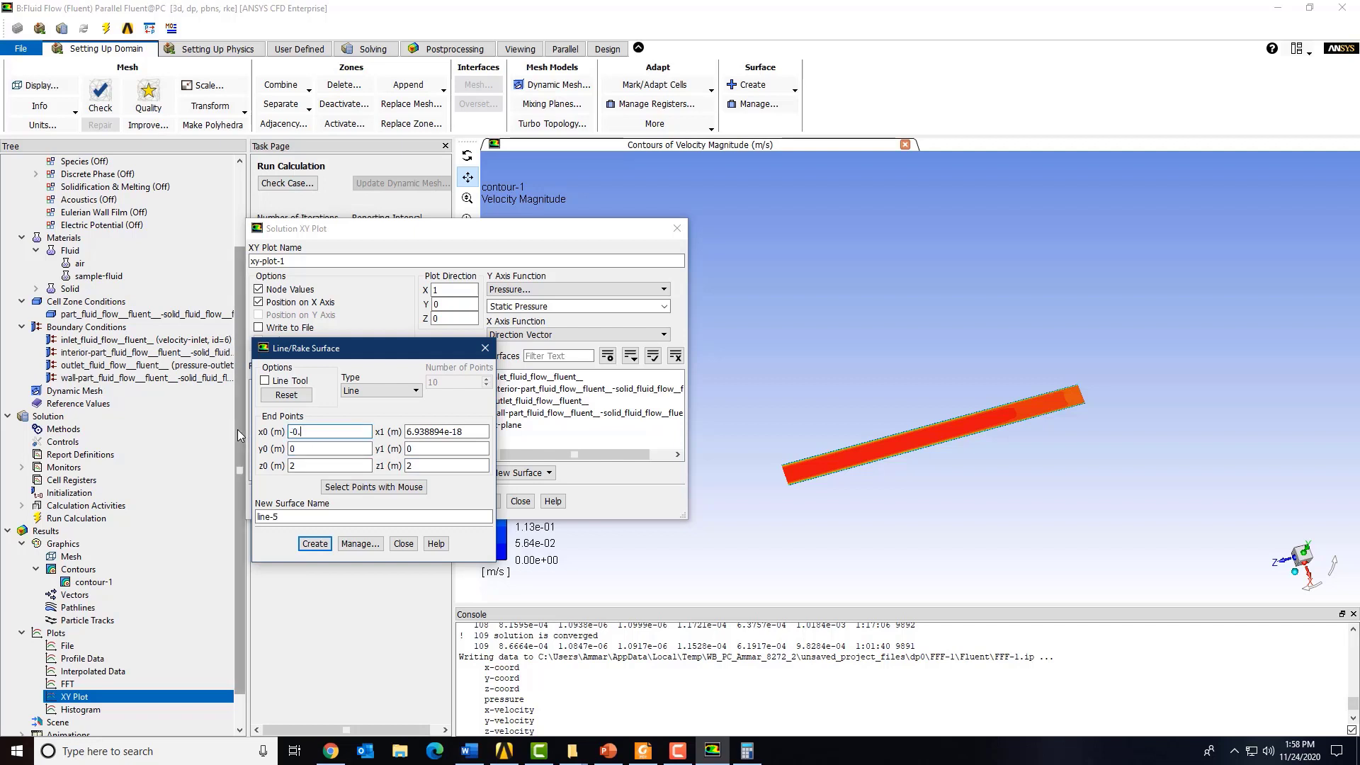
key("Tab")
key("Tab")
key("Tab")
type("0.1")
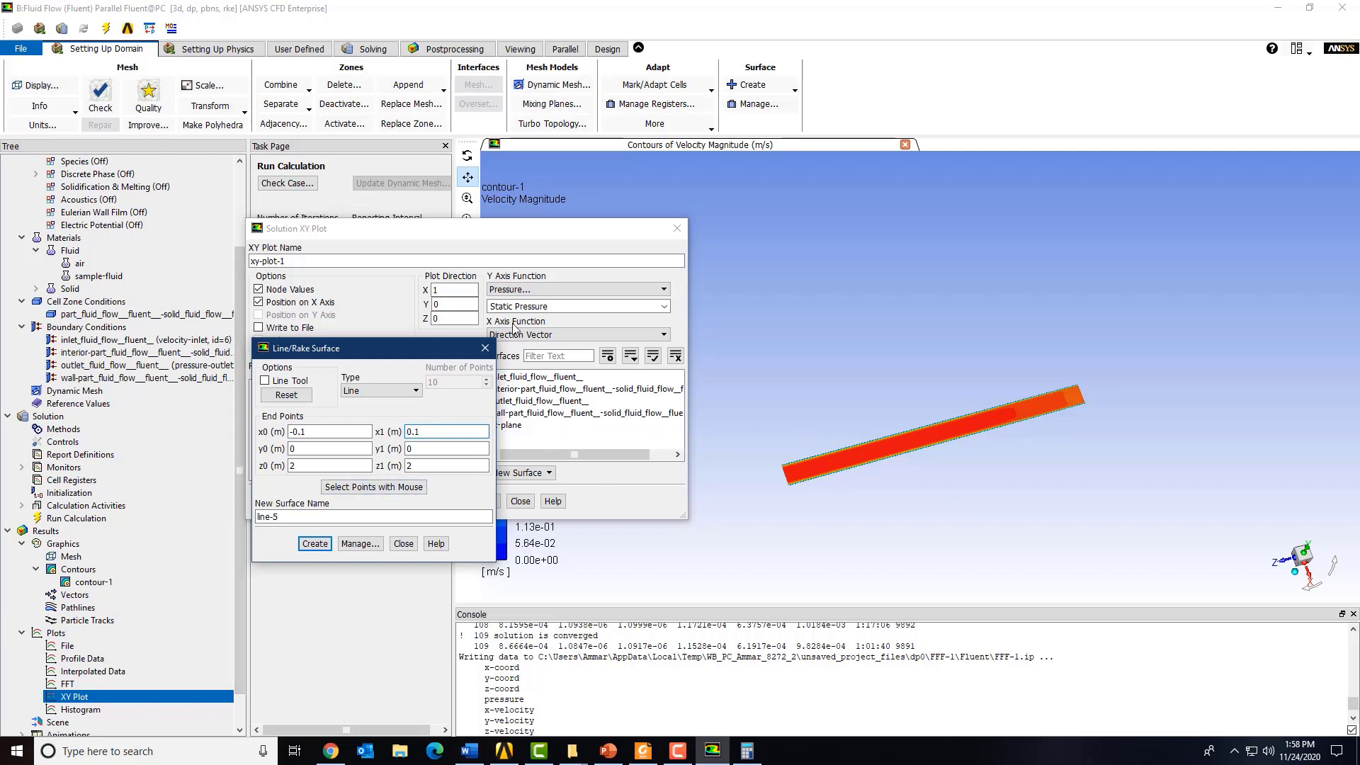
Check the end points against the pipe section's axes, then create the line surface and close its definition
left_click_drag(418, 349, 397, 370)
left_click_drag(433, 234, 46, 206)
left_click(372, 393)
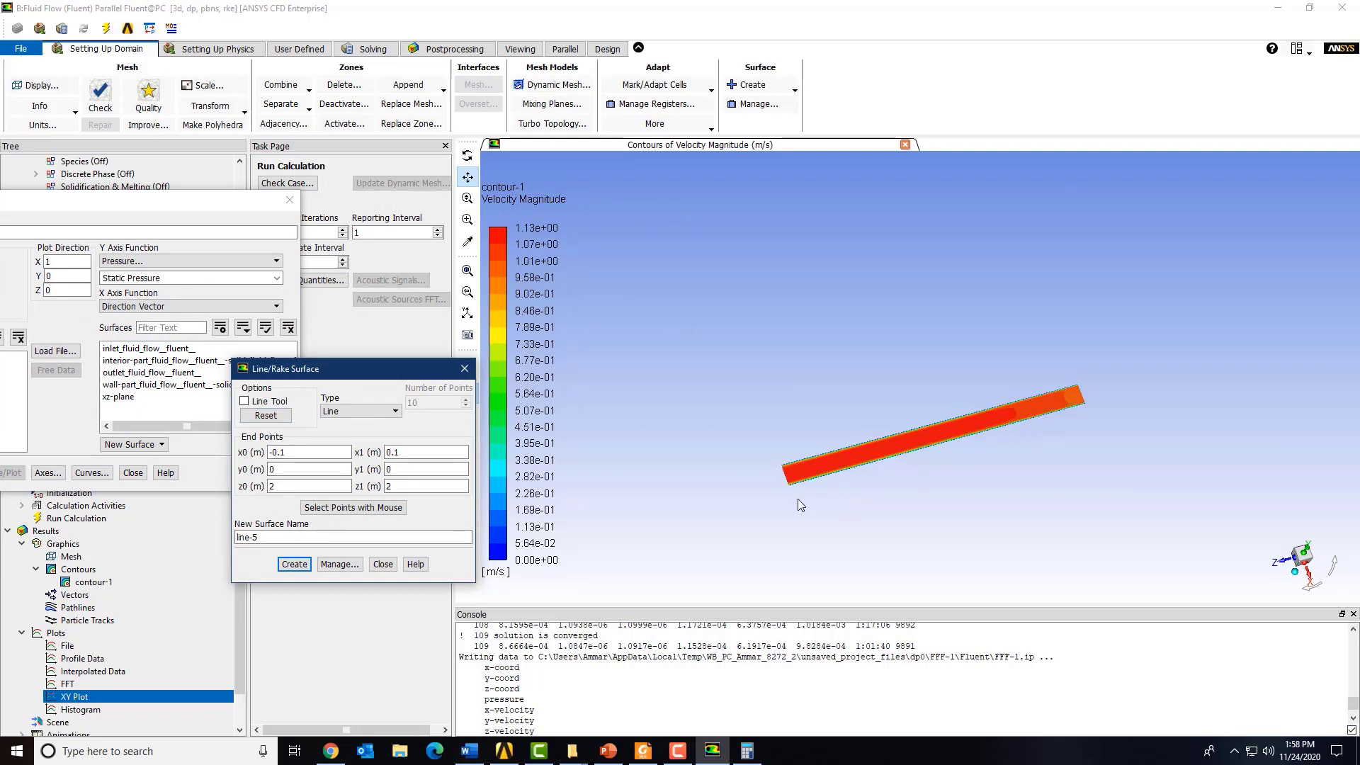
left_click(1304, 571)
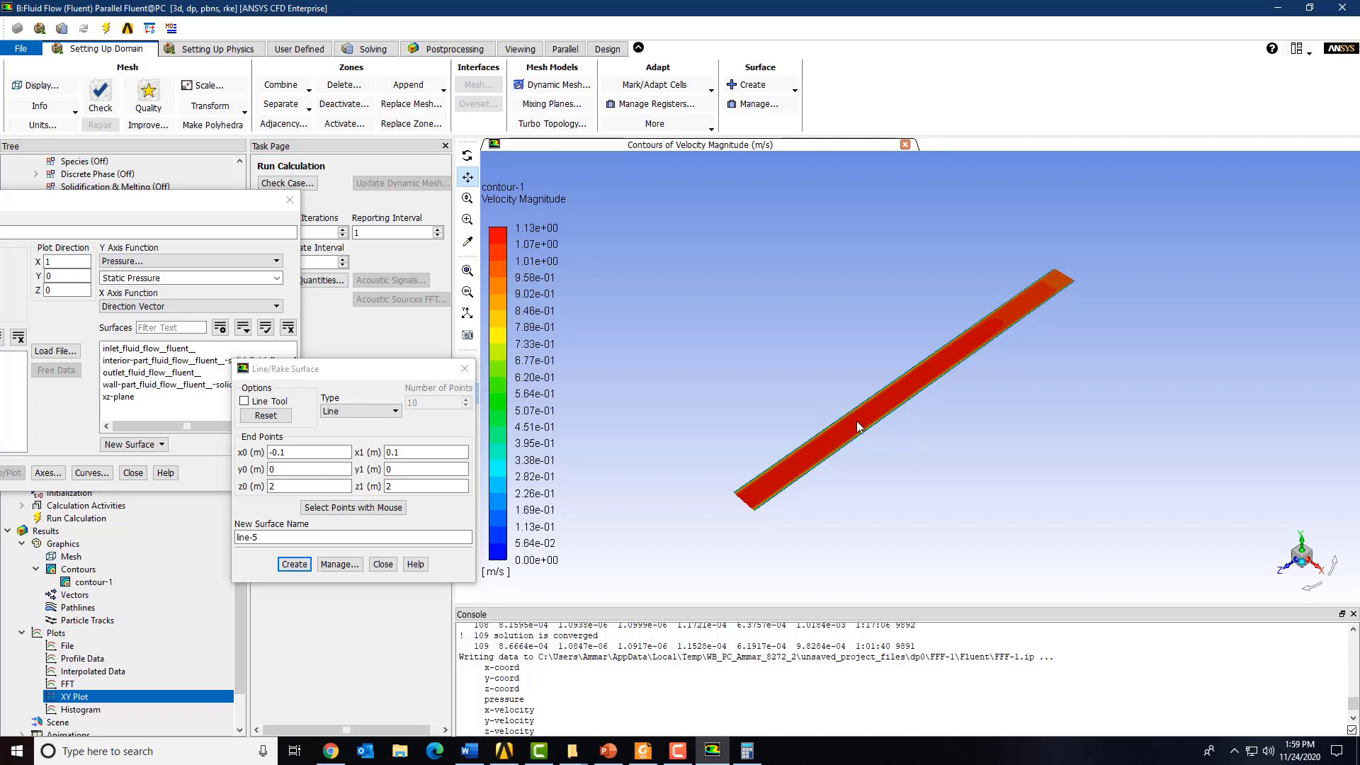
left_click(294, 564)
left_click(383, 564)
Select only the new line surface and plot static pressure along it with plot direction X = 1
left_click(128, 361)
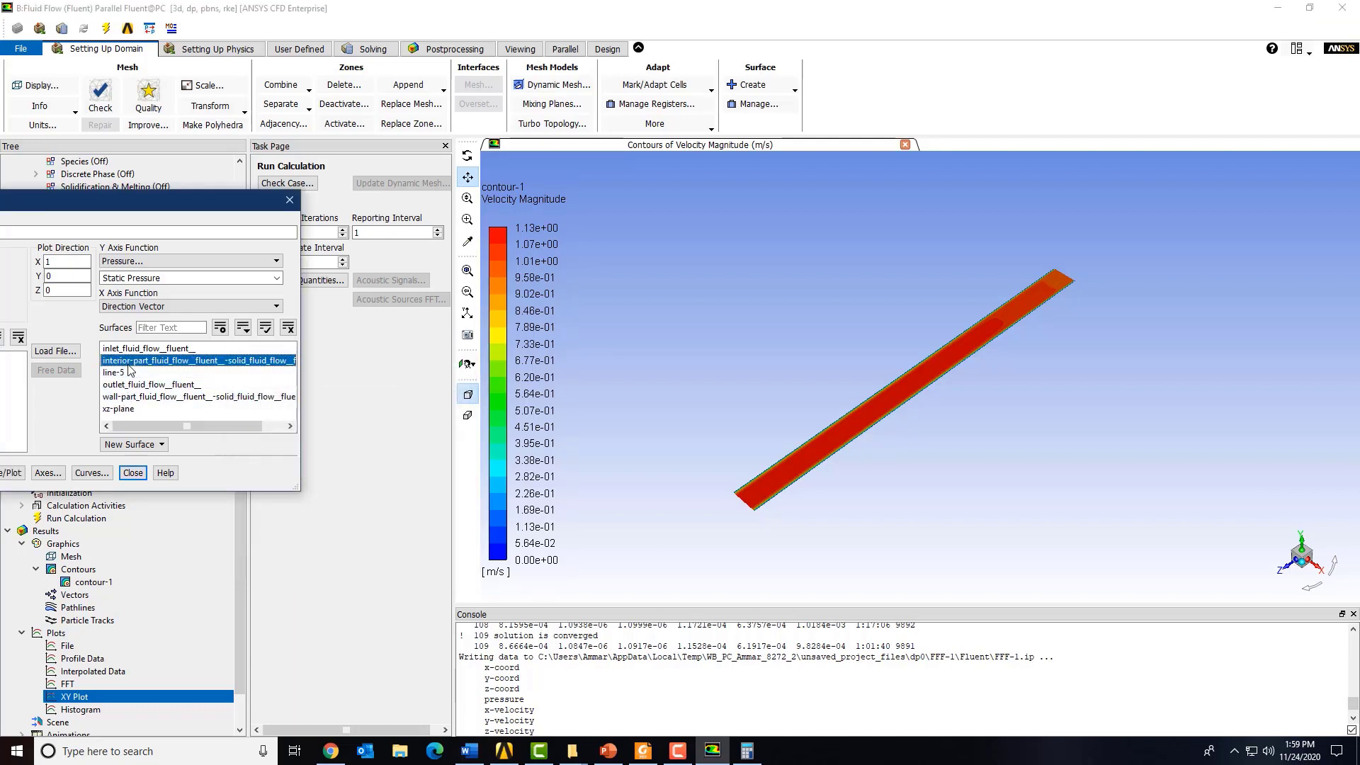
left_click(128, 372)
left_click(127, 361)
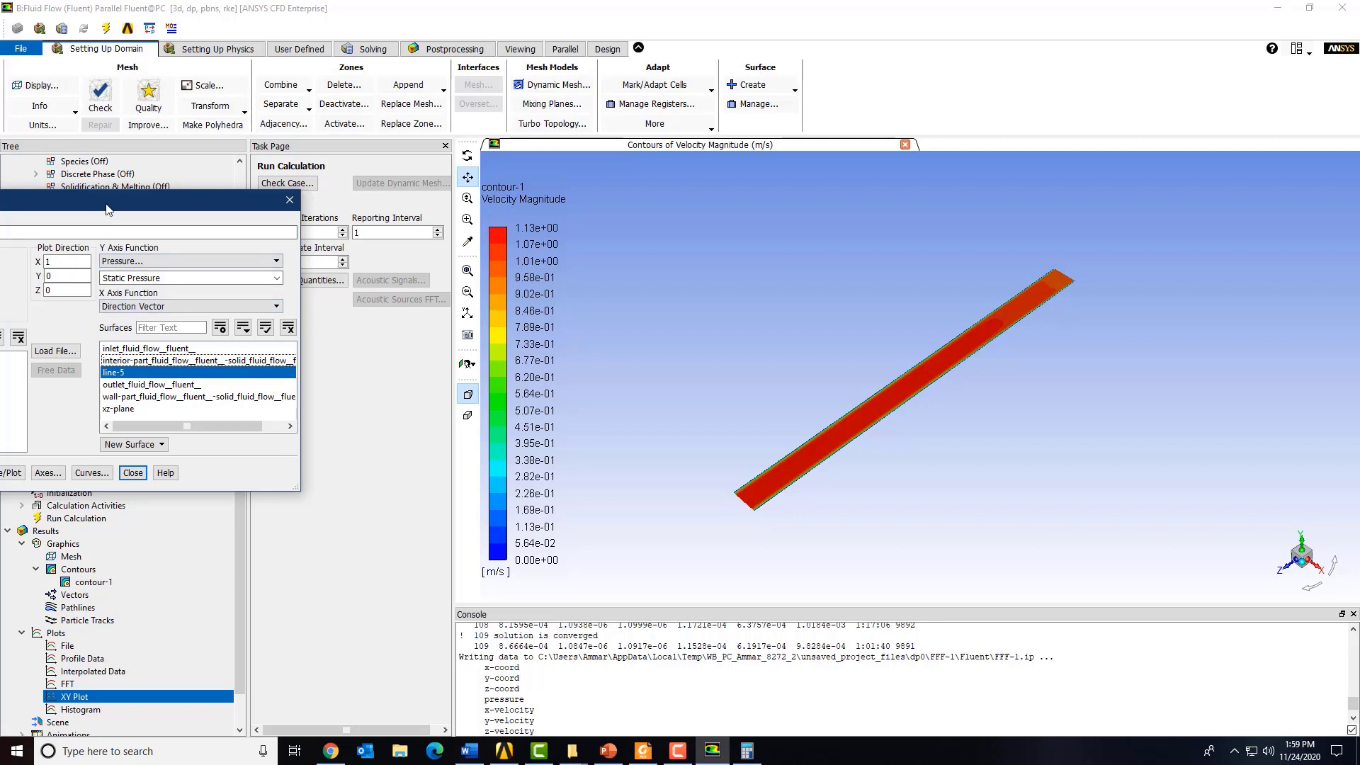
left_click_drag(107, 209, 256, 314)
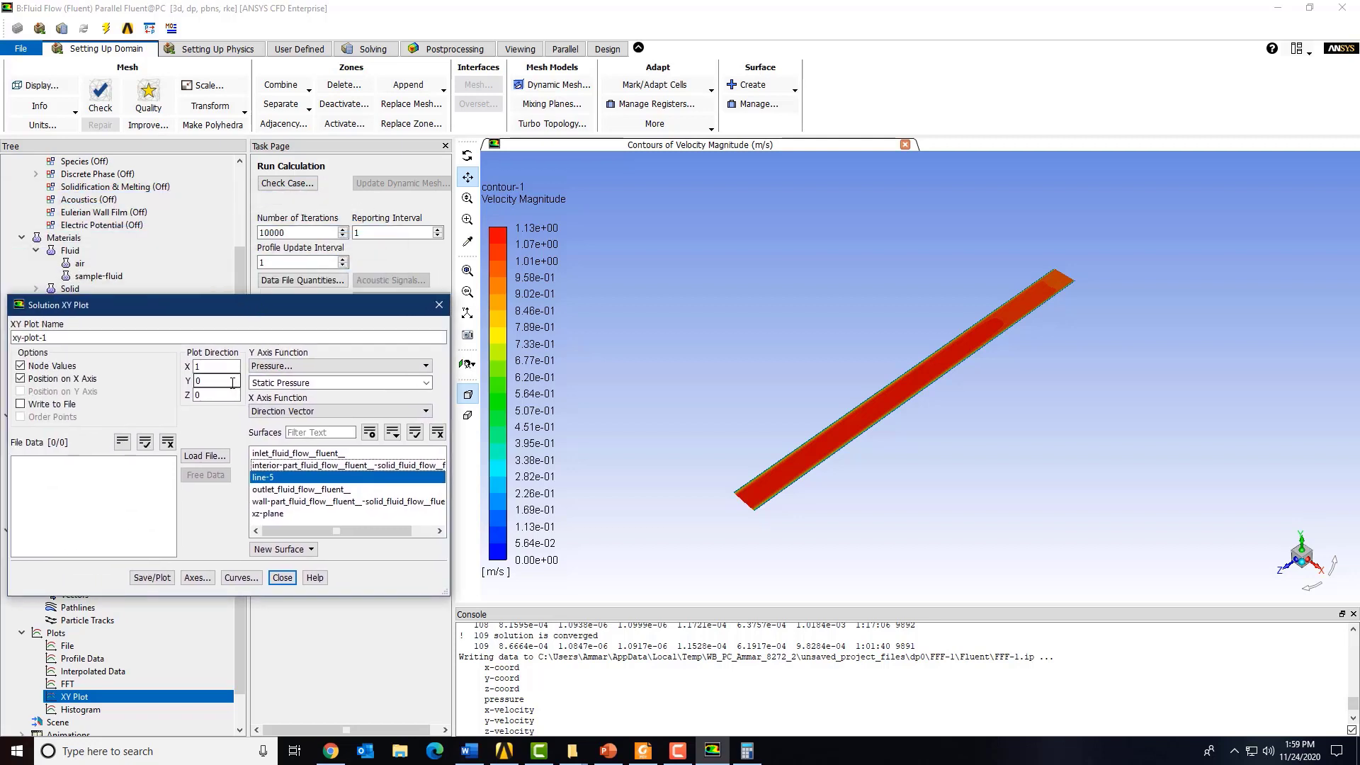
left_click(138, 578)
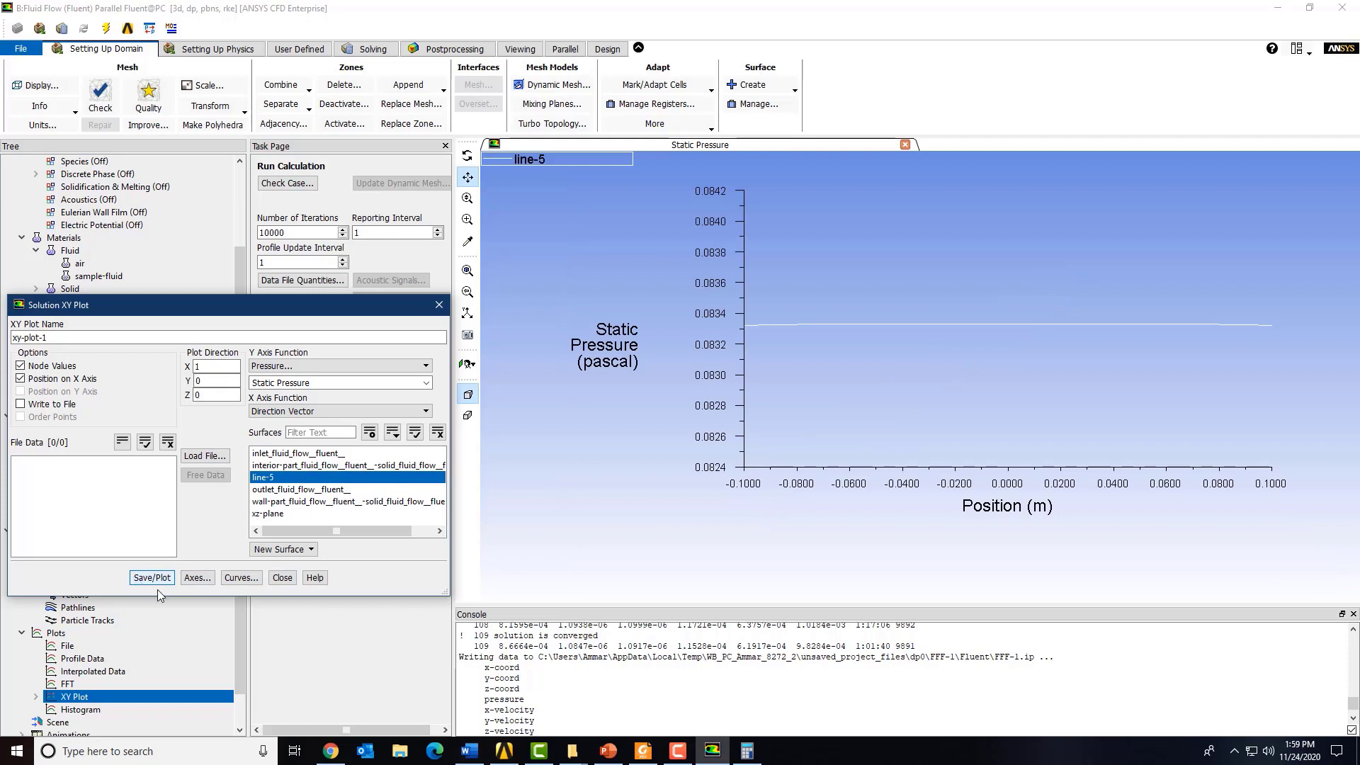
Switch the y-axis function to Velocity Magnitude, plot it along the line, and close the XY plot definition
left_click(319, 365)
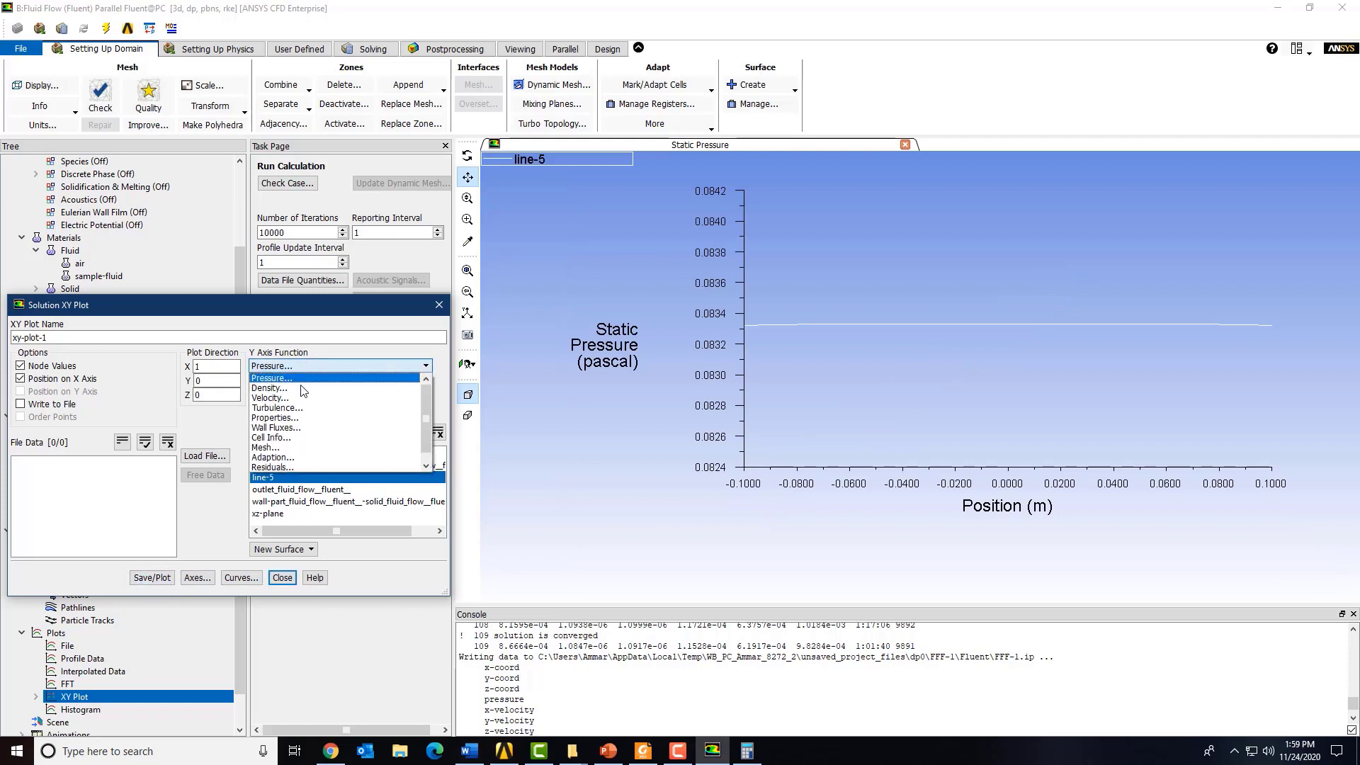
left_click(293, 401)
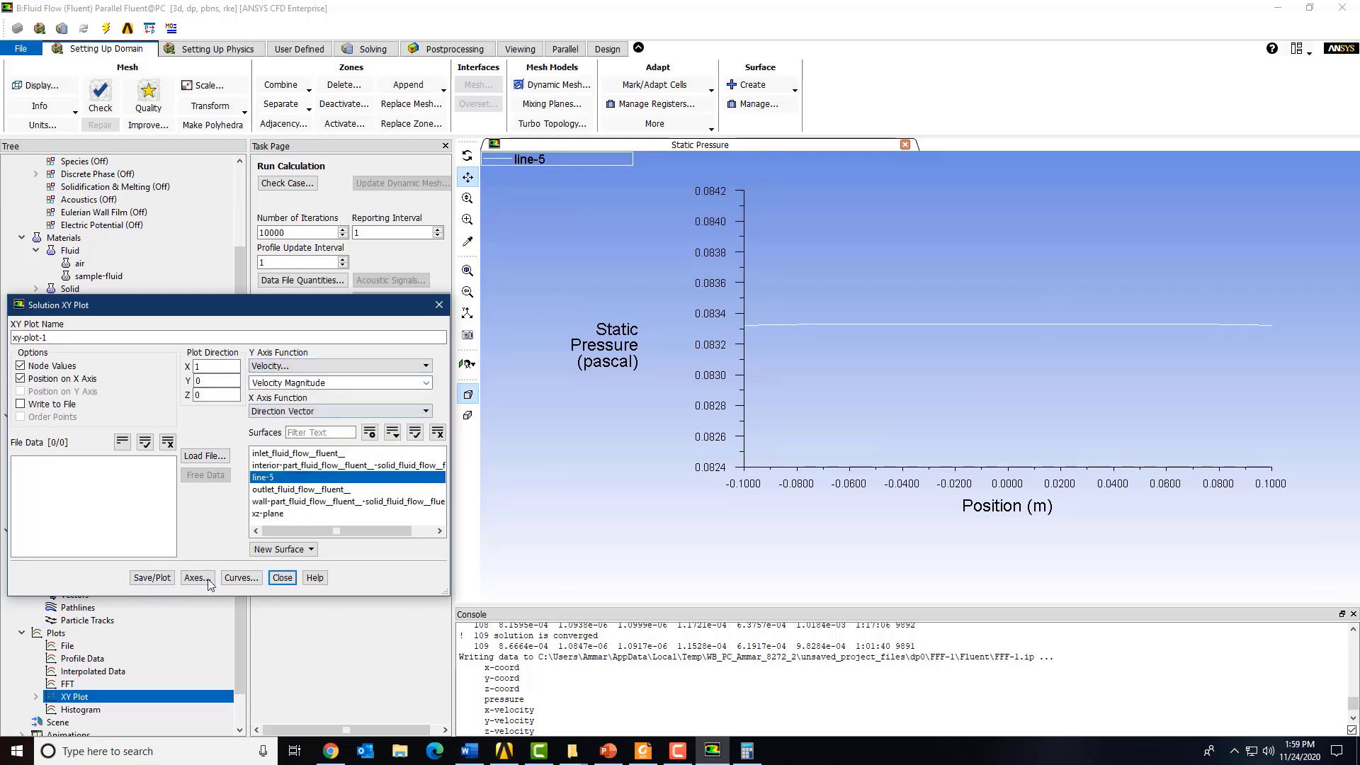
left_click(140, 577)
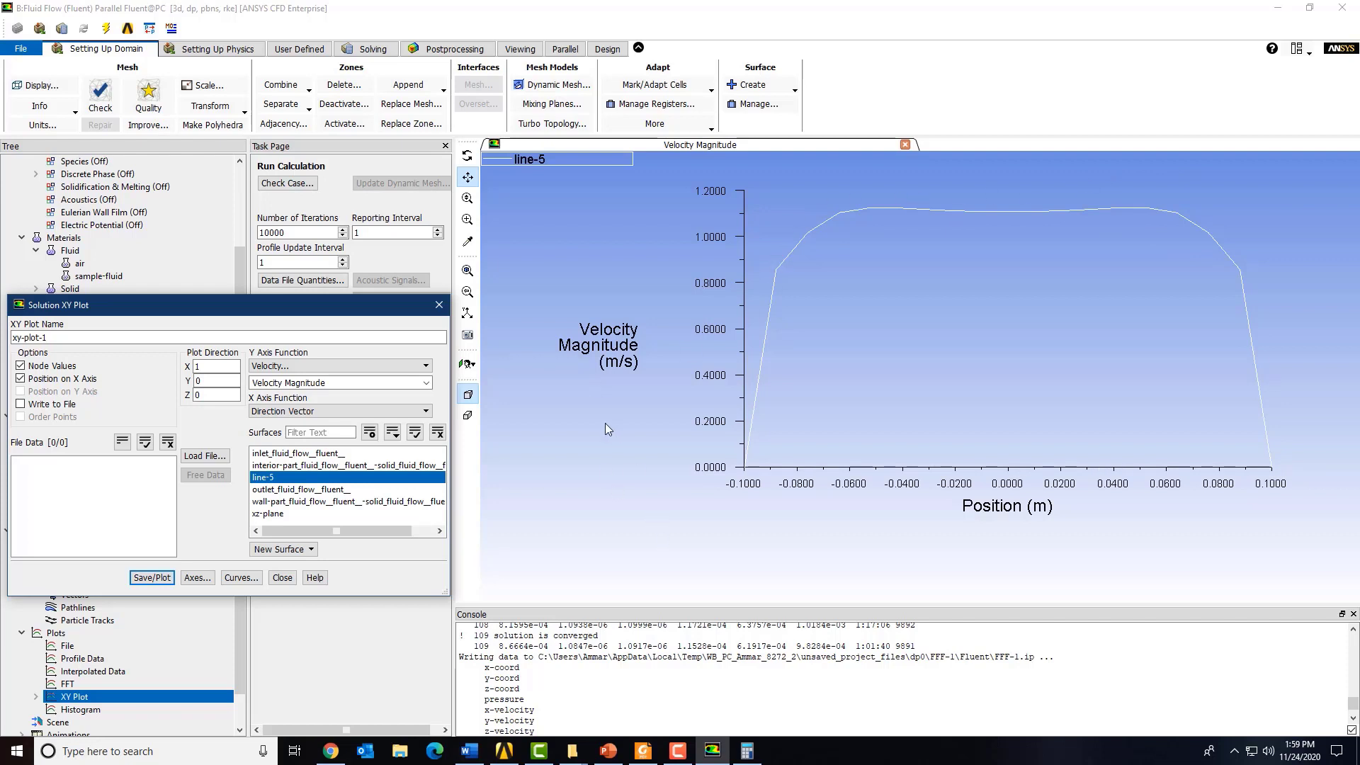
left_click(282, 578)
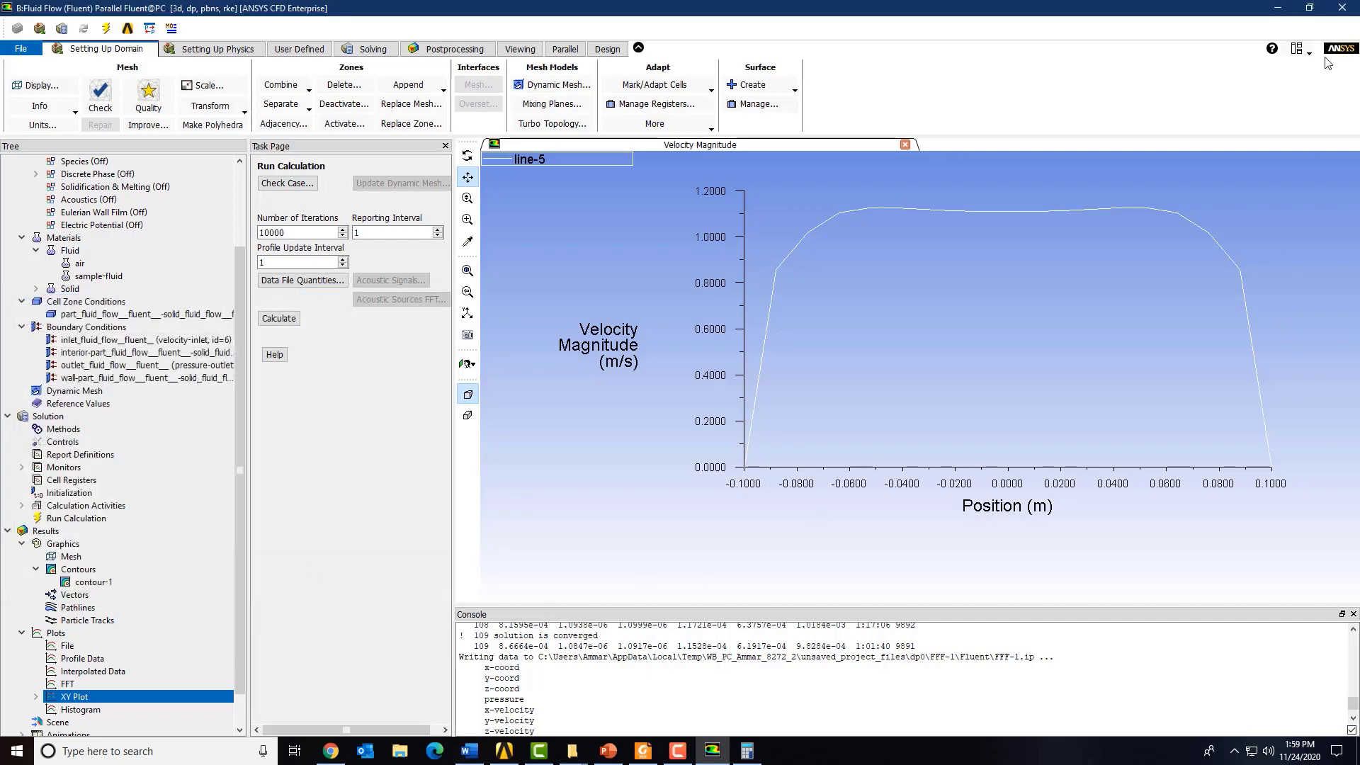
Quit Fluent, using the settings changes for the current calculation only, and return to Workbench
left_click(1342, 8)
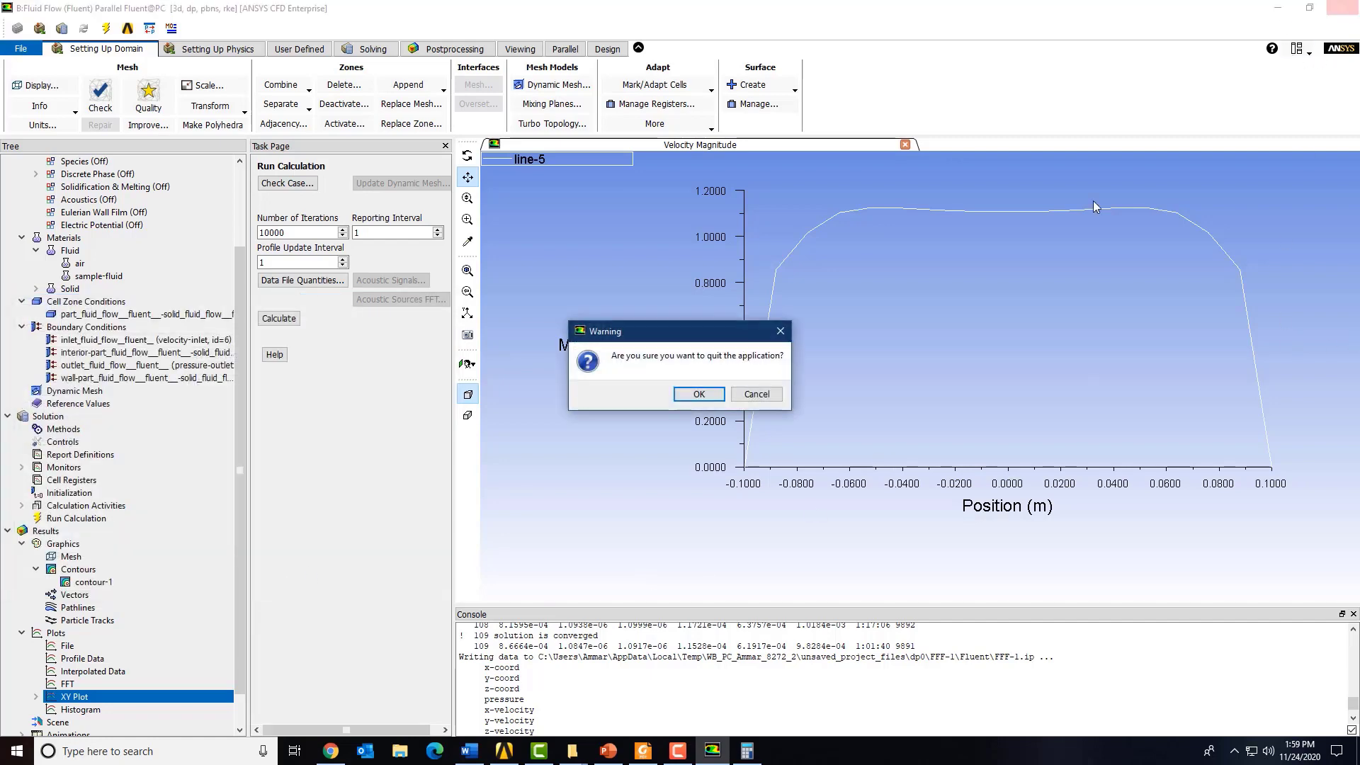
left_click(698, 395)
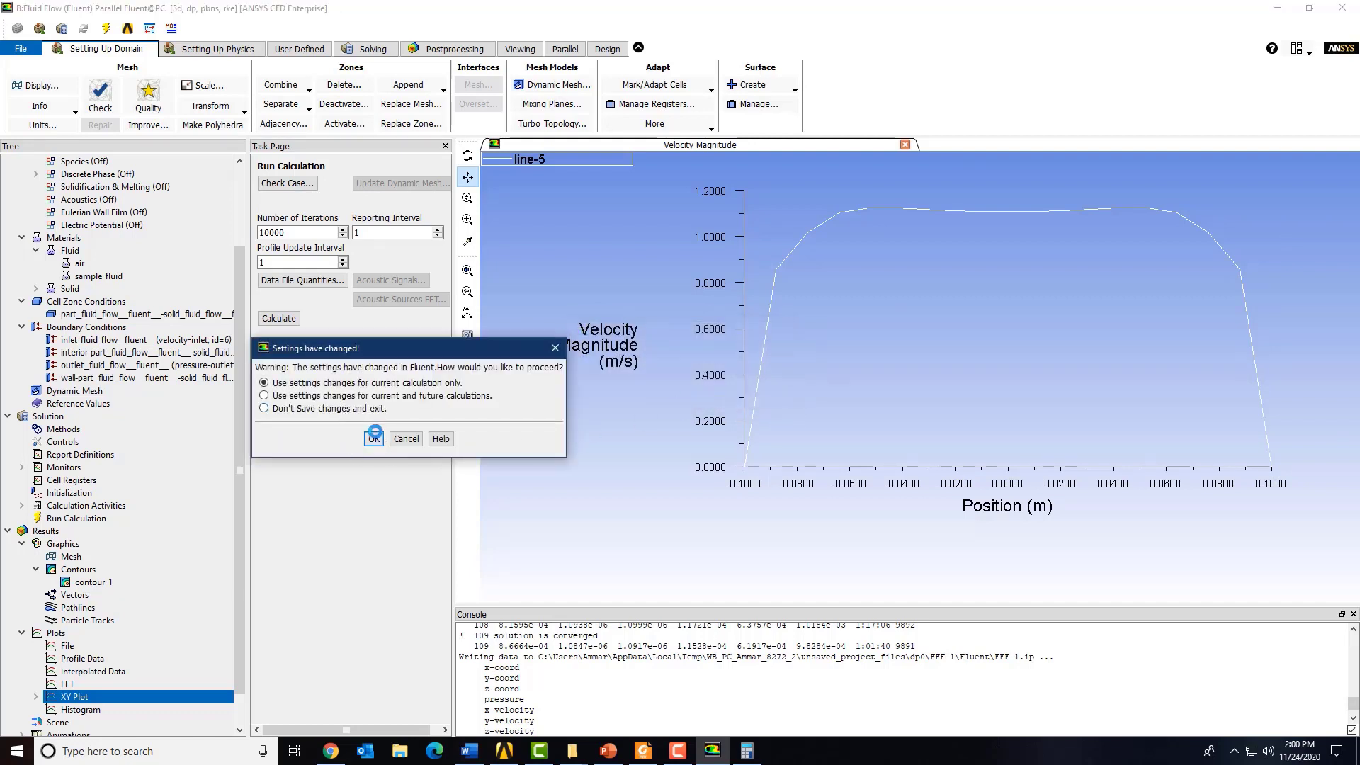
left_click(373, 438)
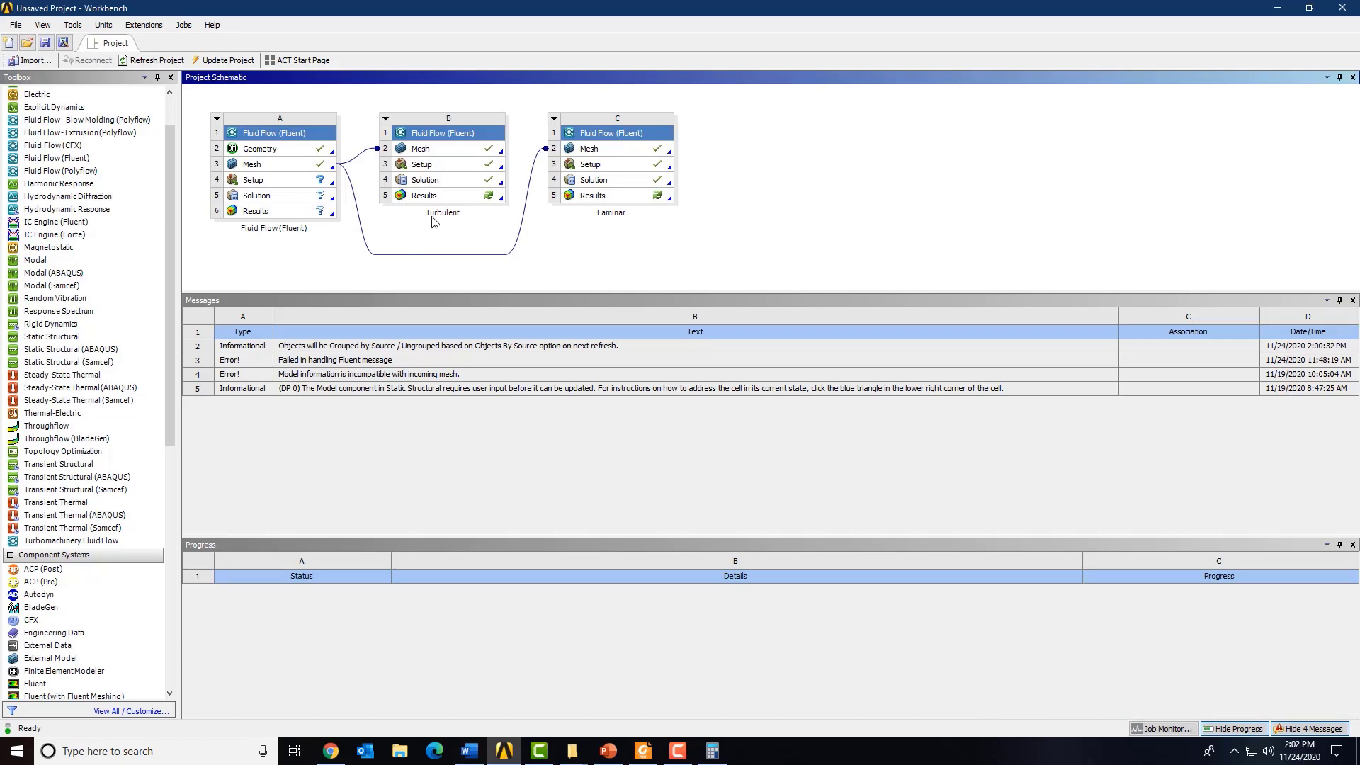
Add a standalone Results system fed by both the Turbulent and Laminar solutions, and open it in CFD-Post
scroll(124, 300, "down", 12)
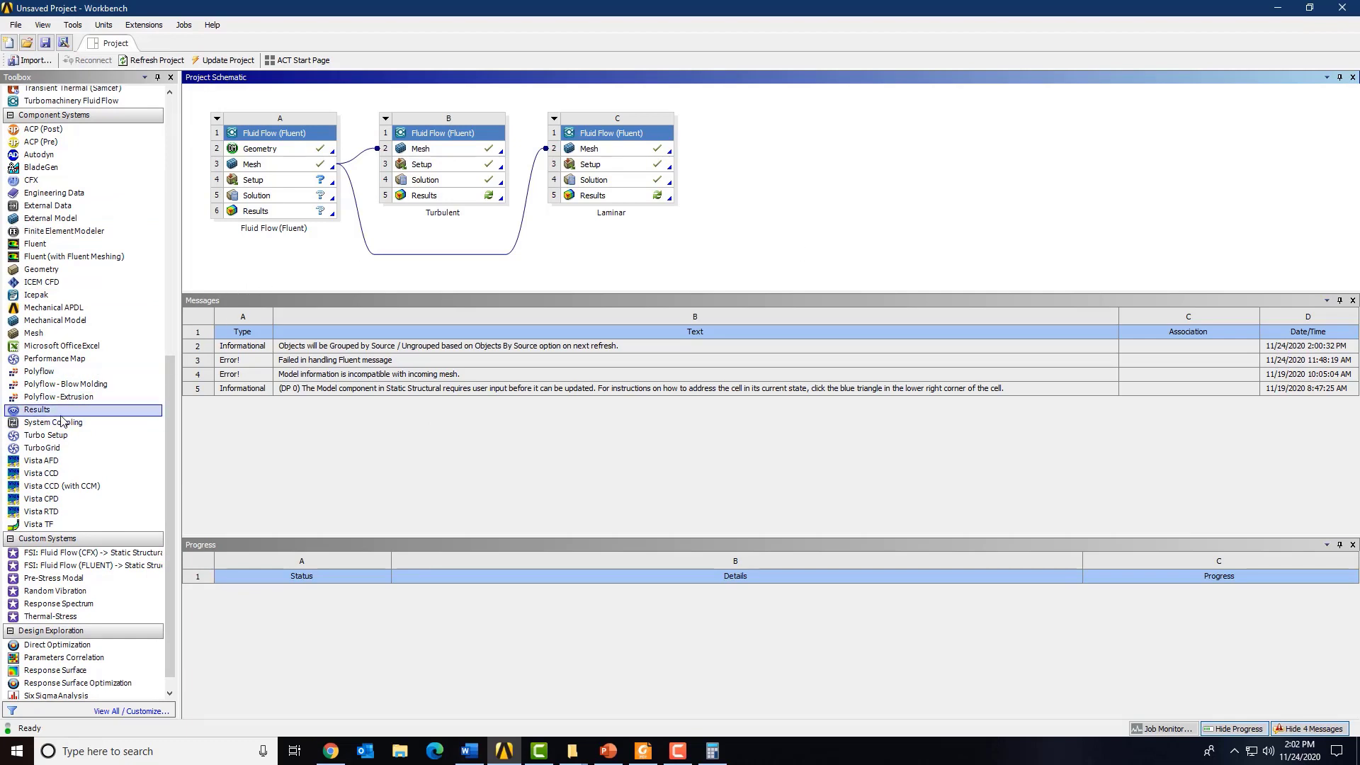
left_click_drag(43, 410, 806, 158)
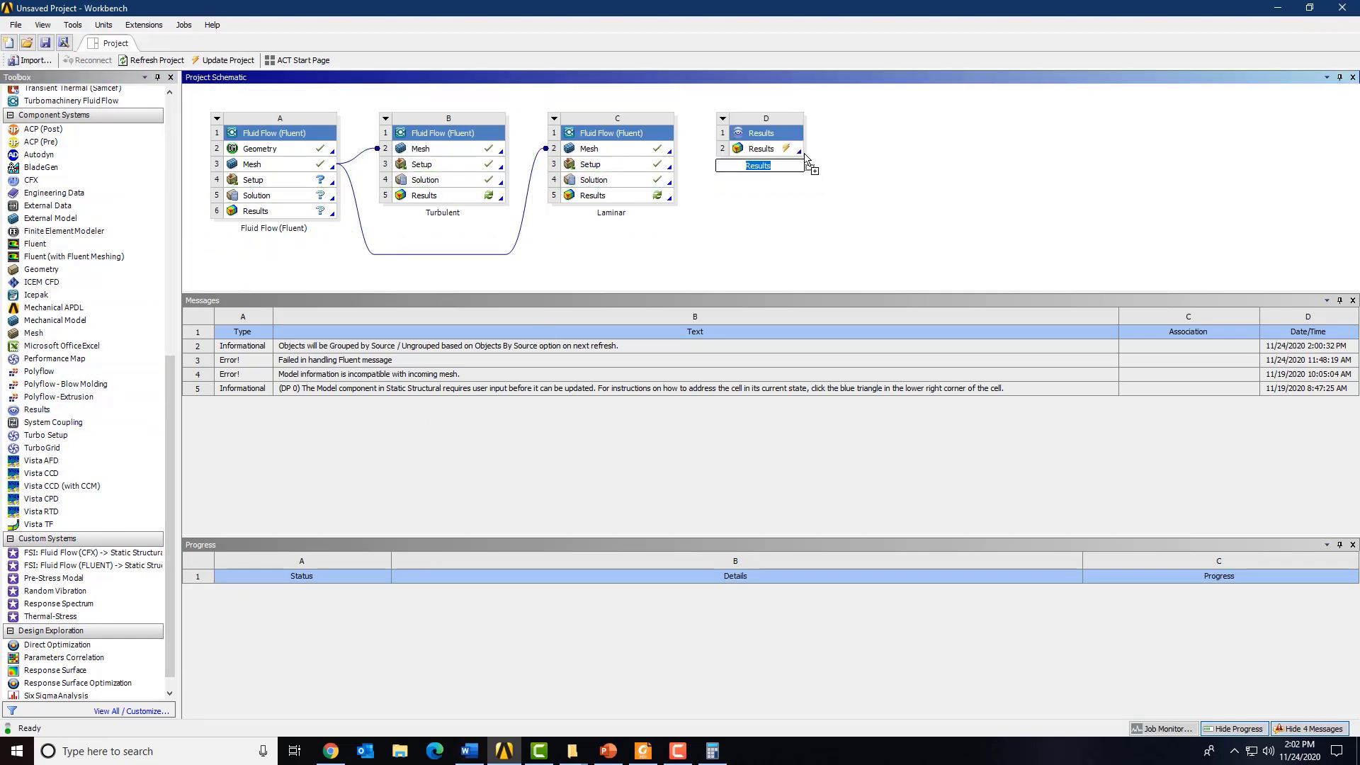
left_click_drag(451, 197, 770, 154)
left_click_drag(593, 180, 762, 150)
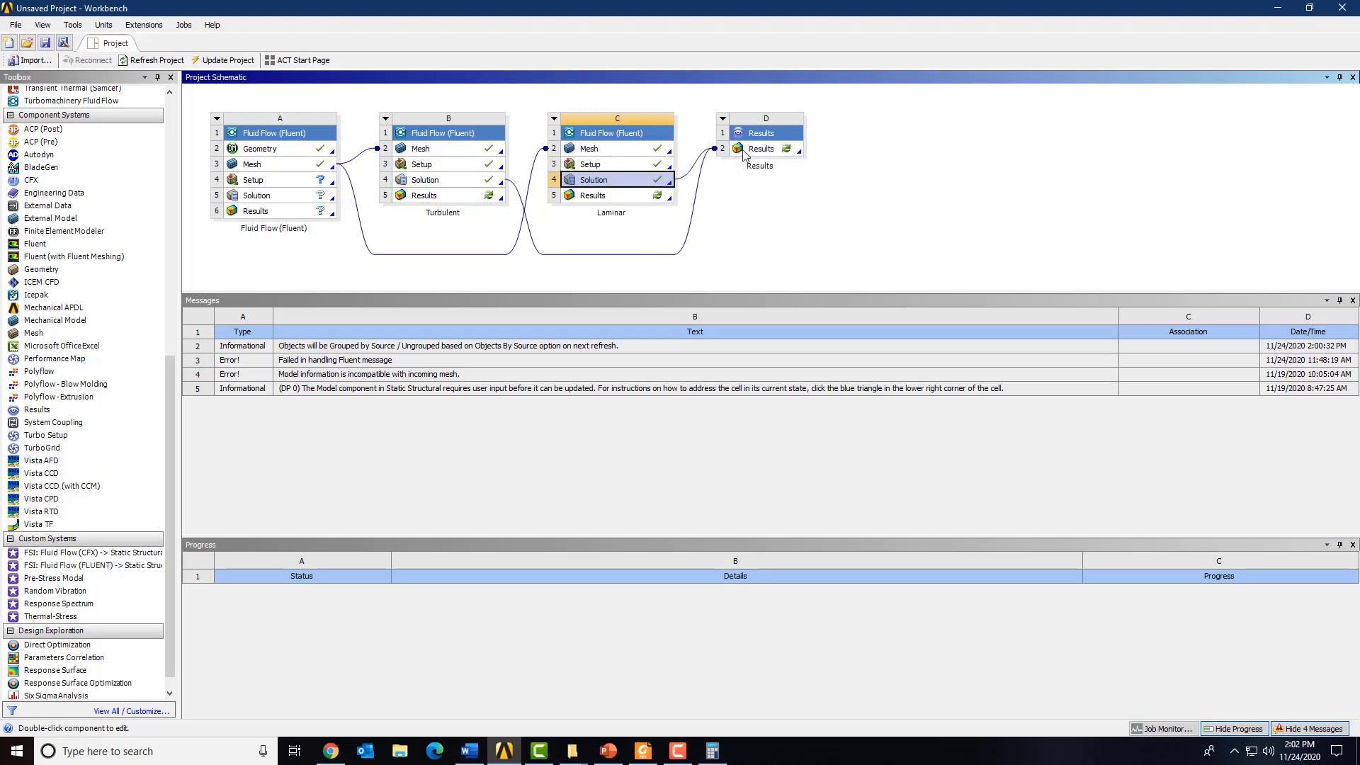
left_click(769, 181)
double_click(764, 151)
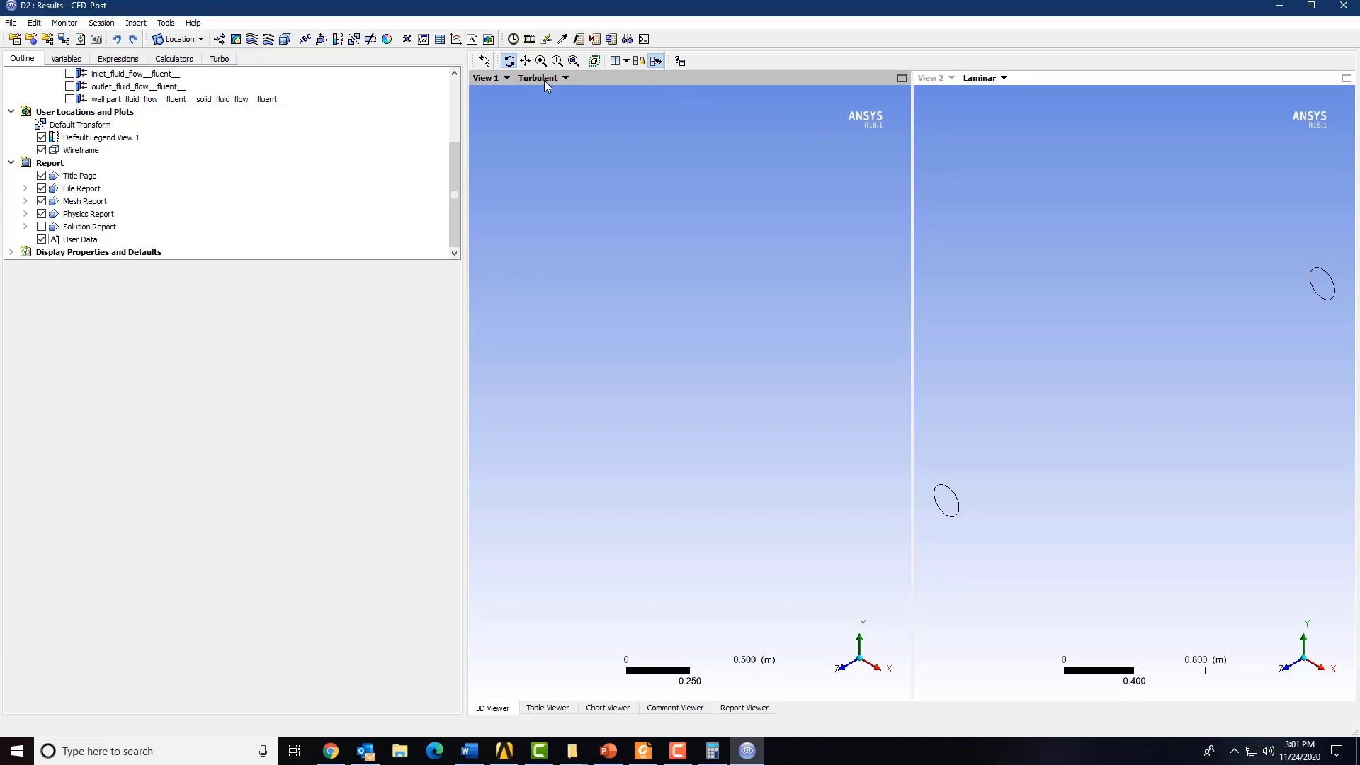
left_click(1002, 78)
left_click(704, 218)
left_click_drag(448, 187, 454, 123)
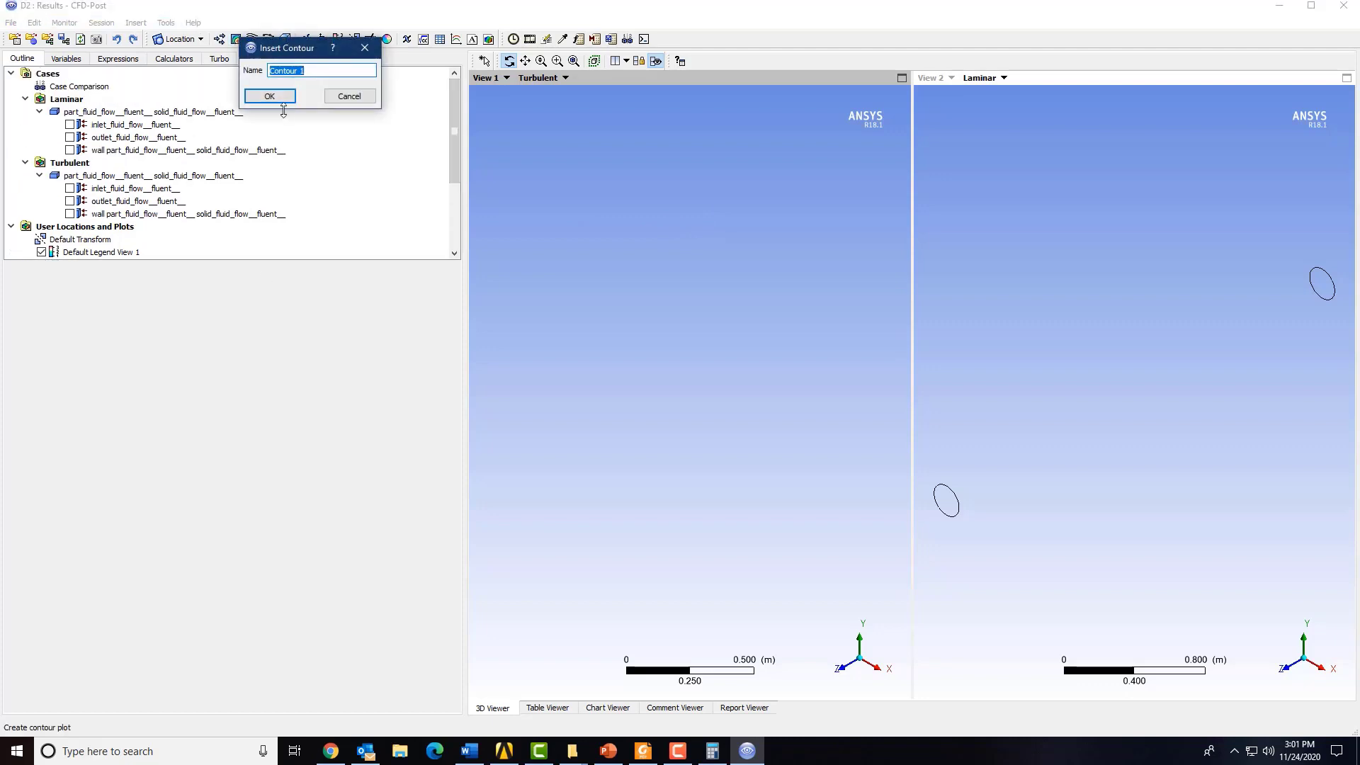
left_click(272, 97)
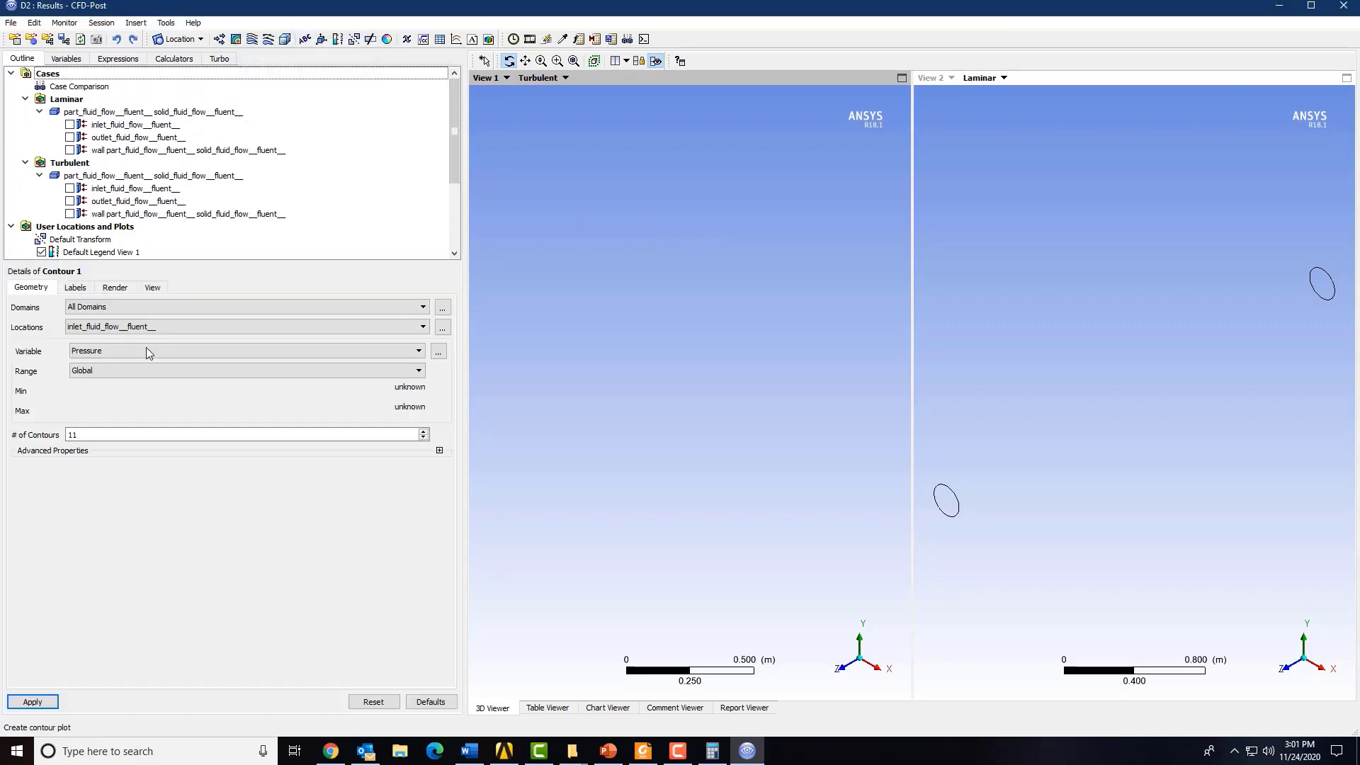
left_click(442, 327)
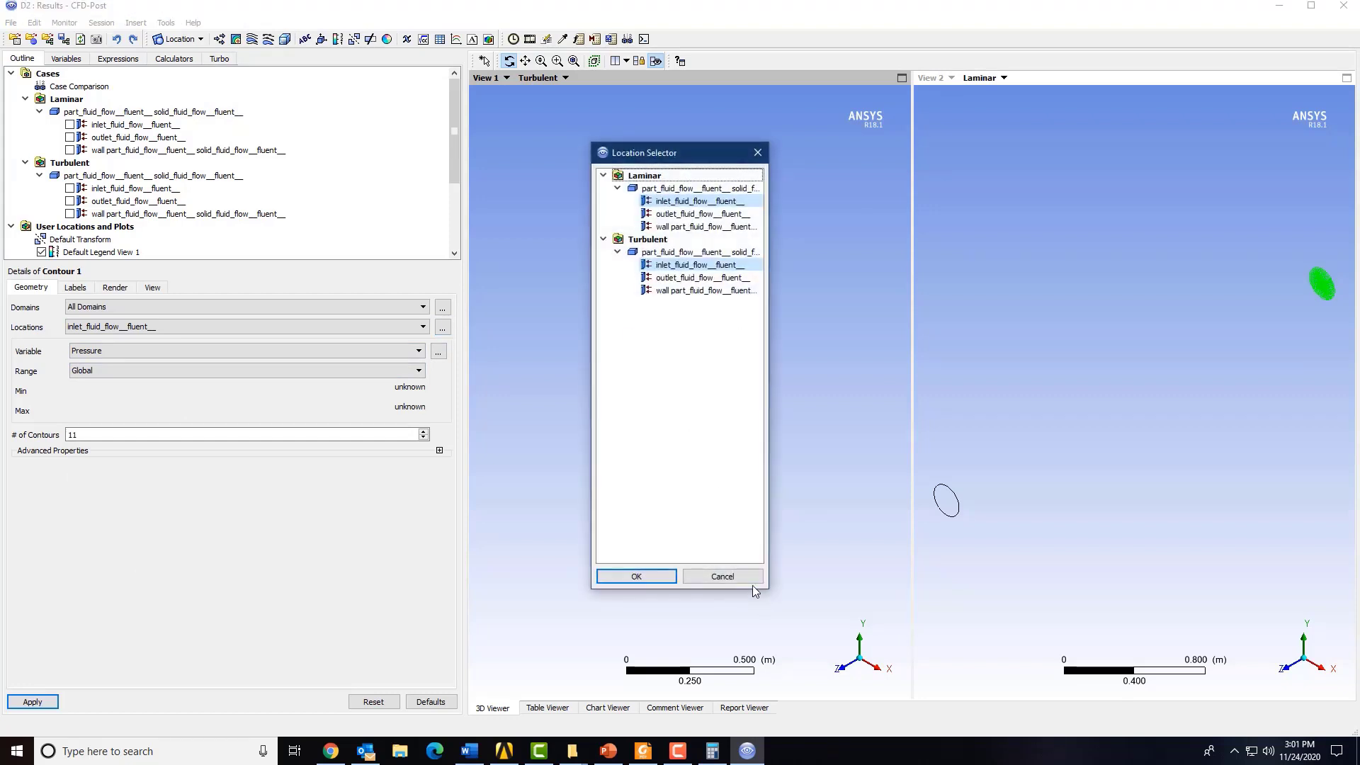
left_click(672, 188)
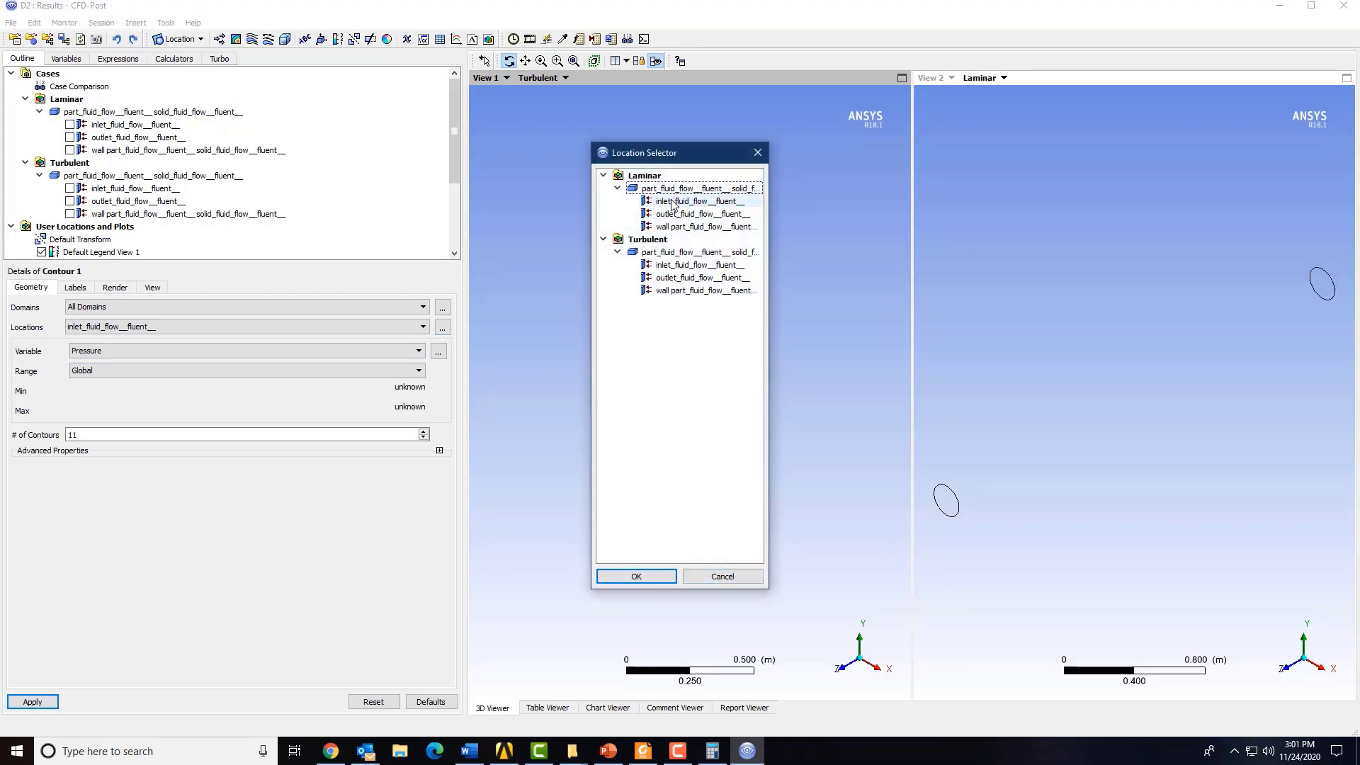
left_click(672, 201)
left_click(676, 214, "ctrl")
left_click(680, 227, "ctrl")
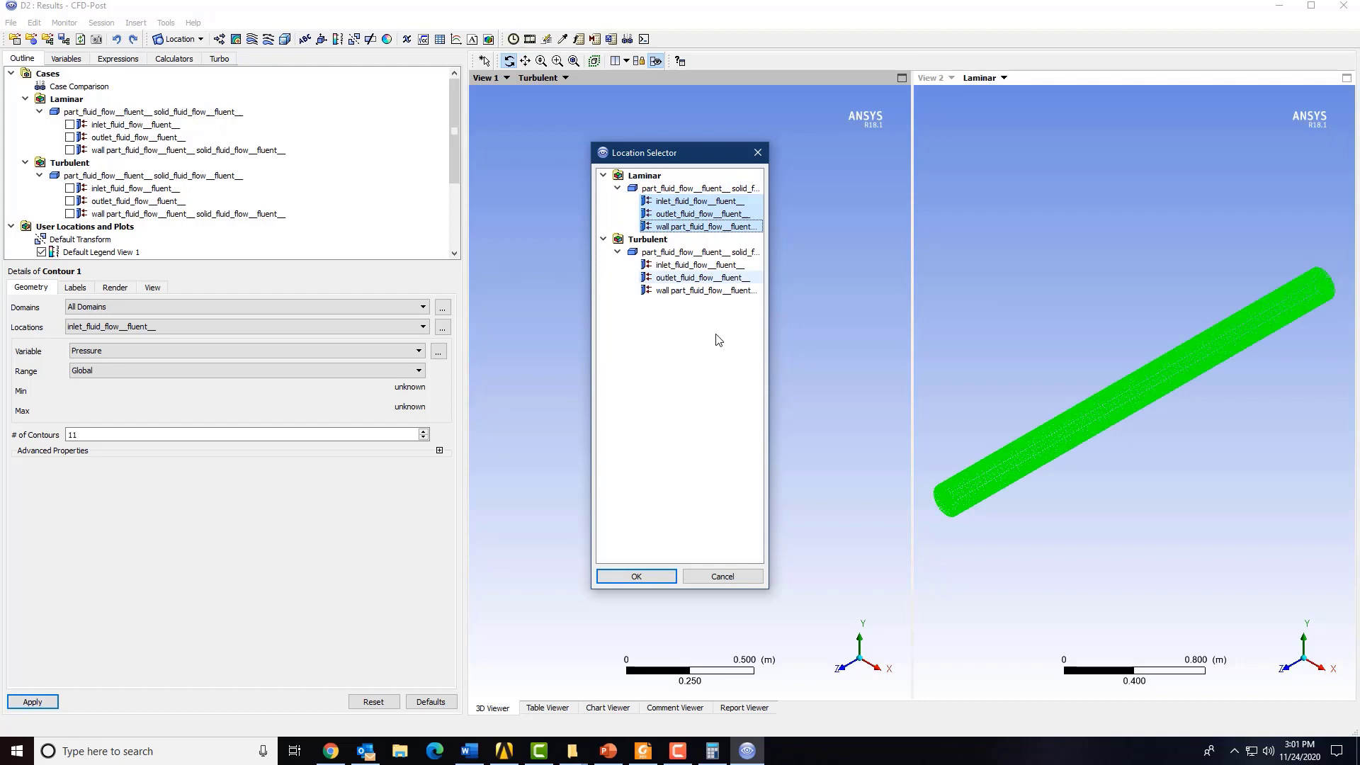
left_click(680, 391)
left_click(717, 576)
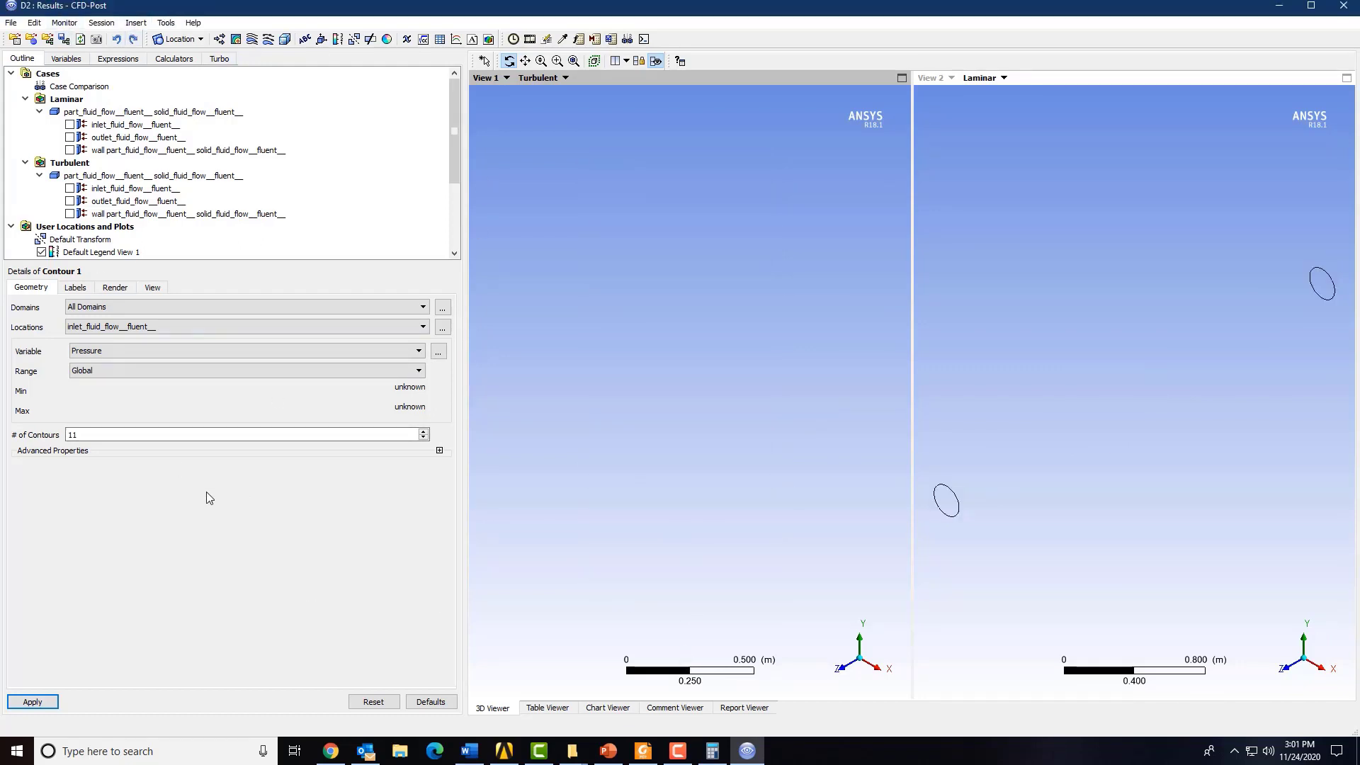
Insert a plane named YZ across all domains, using the YZ Plane method at X = 0.0 m
left_click(178, 39)
left_click(195, 100)
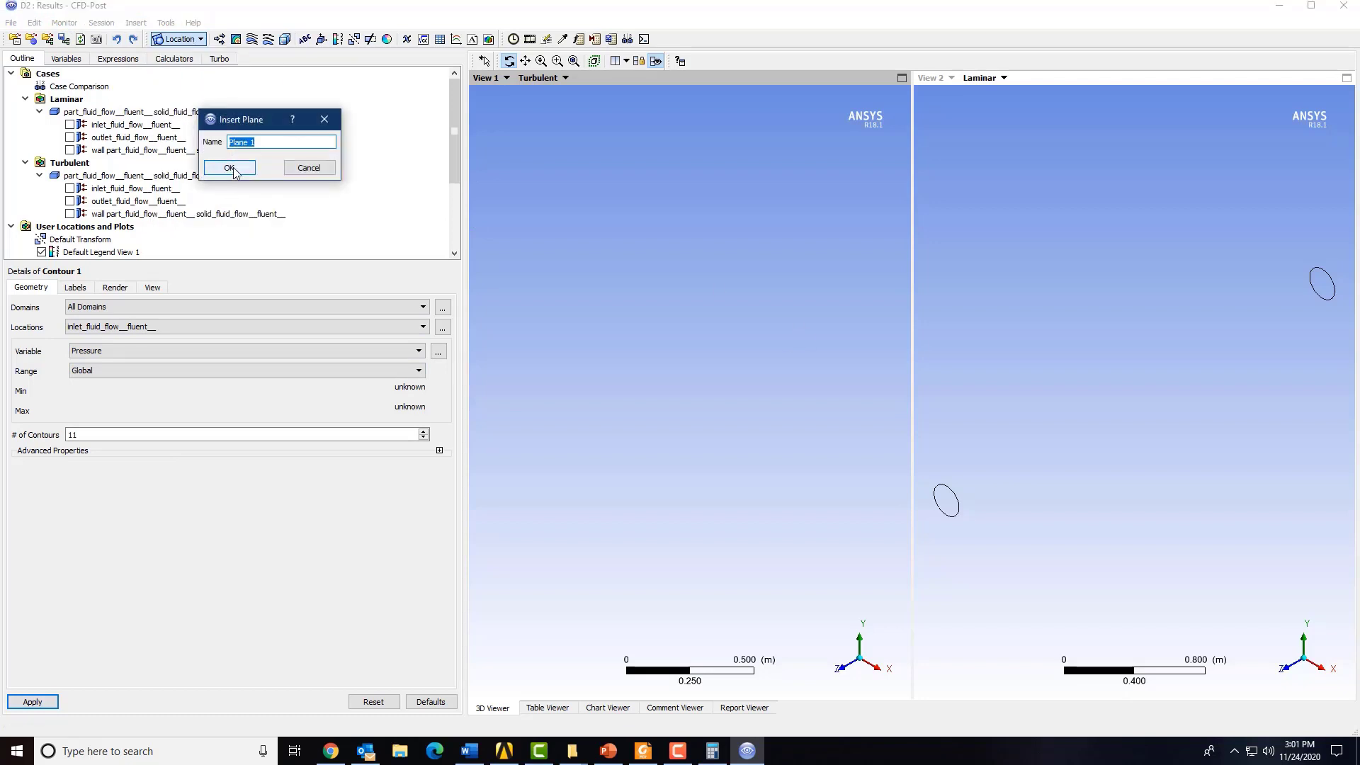
left_click(231, 169)
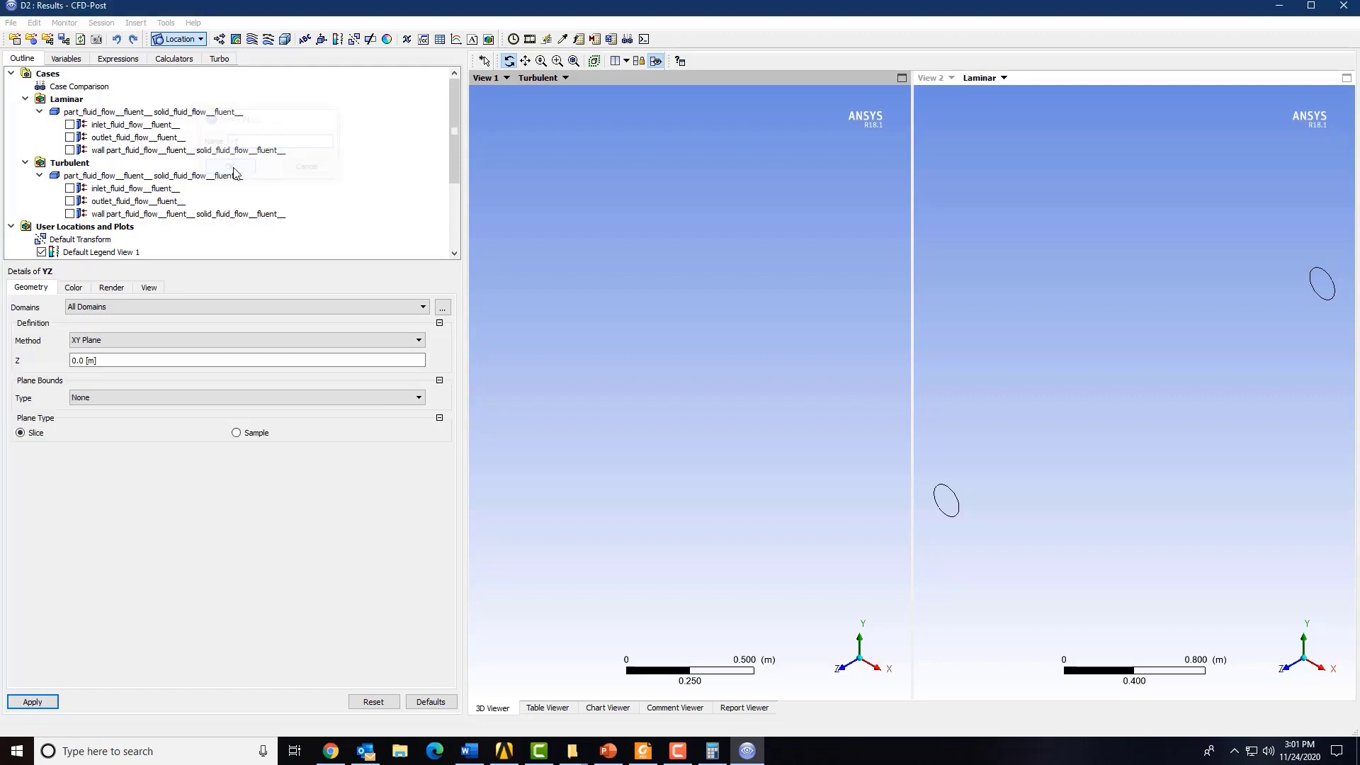
left_click(98, 342)
left_click(99, 363)
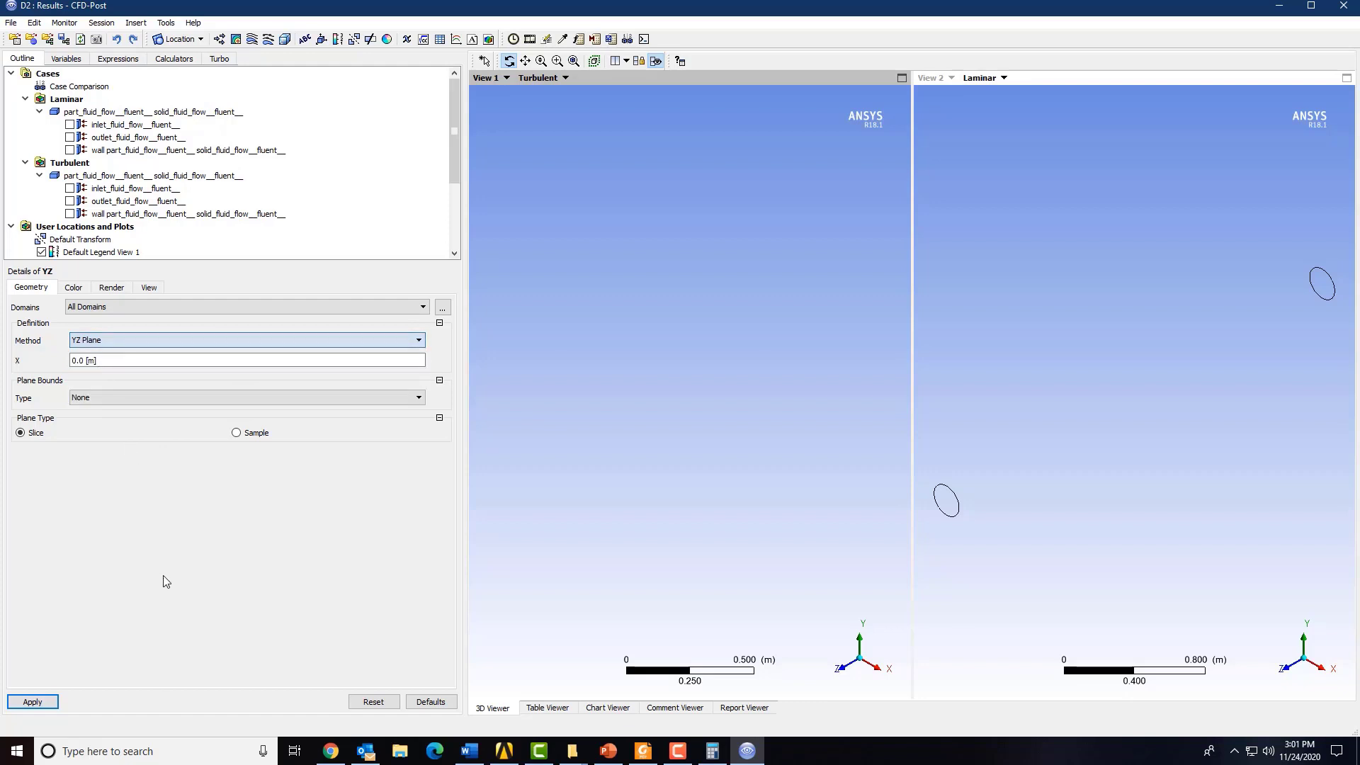
left_click(44, 701)
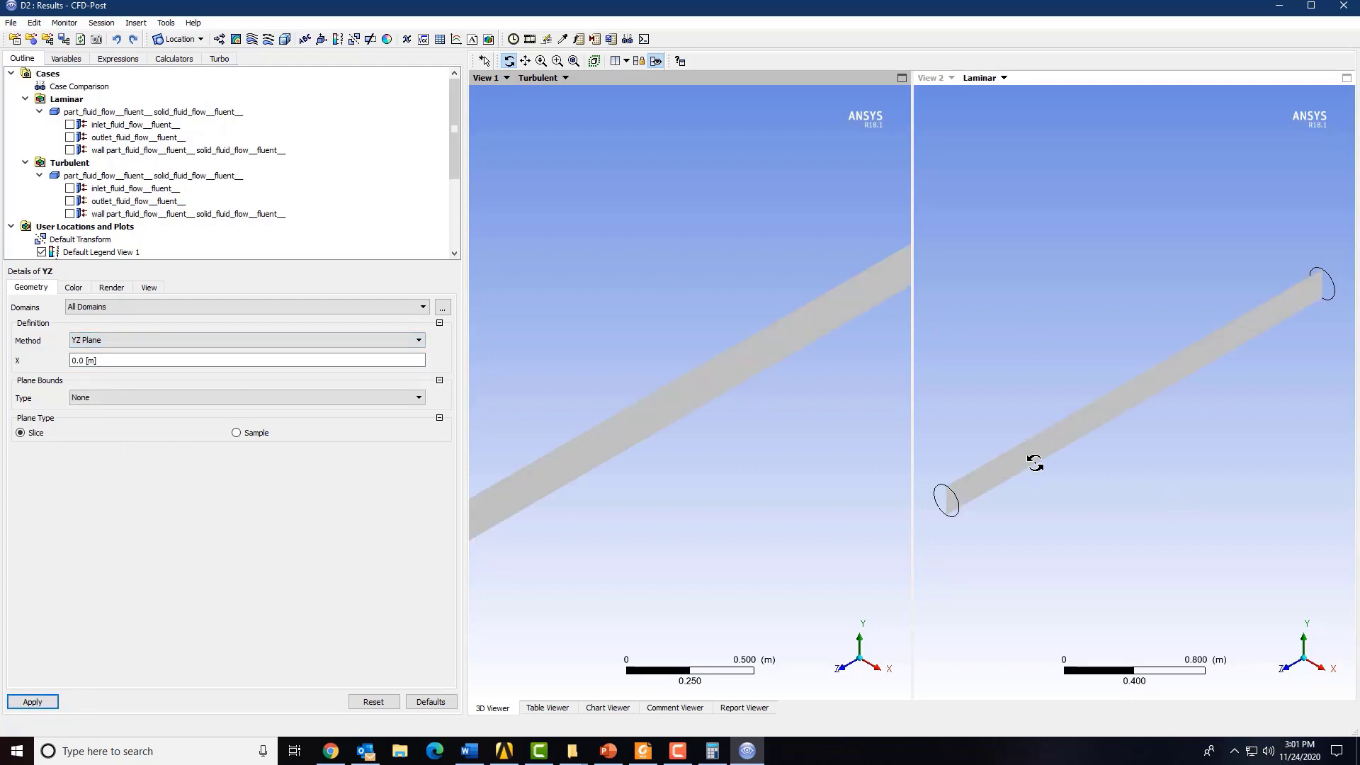
Insert a Pressure contour across all domains, located on the inlet, outlet and wall surfaces of both the Laminar and Turbulent cases
scroll(620, 376, "down", 2)
scroll(620, 376, "up", 1)
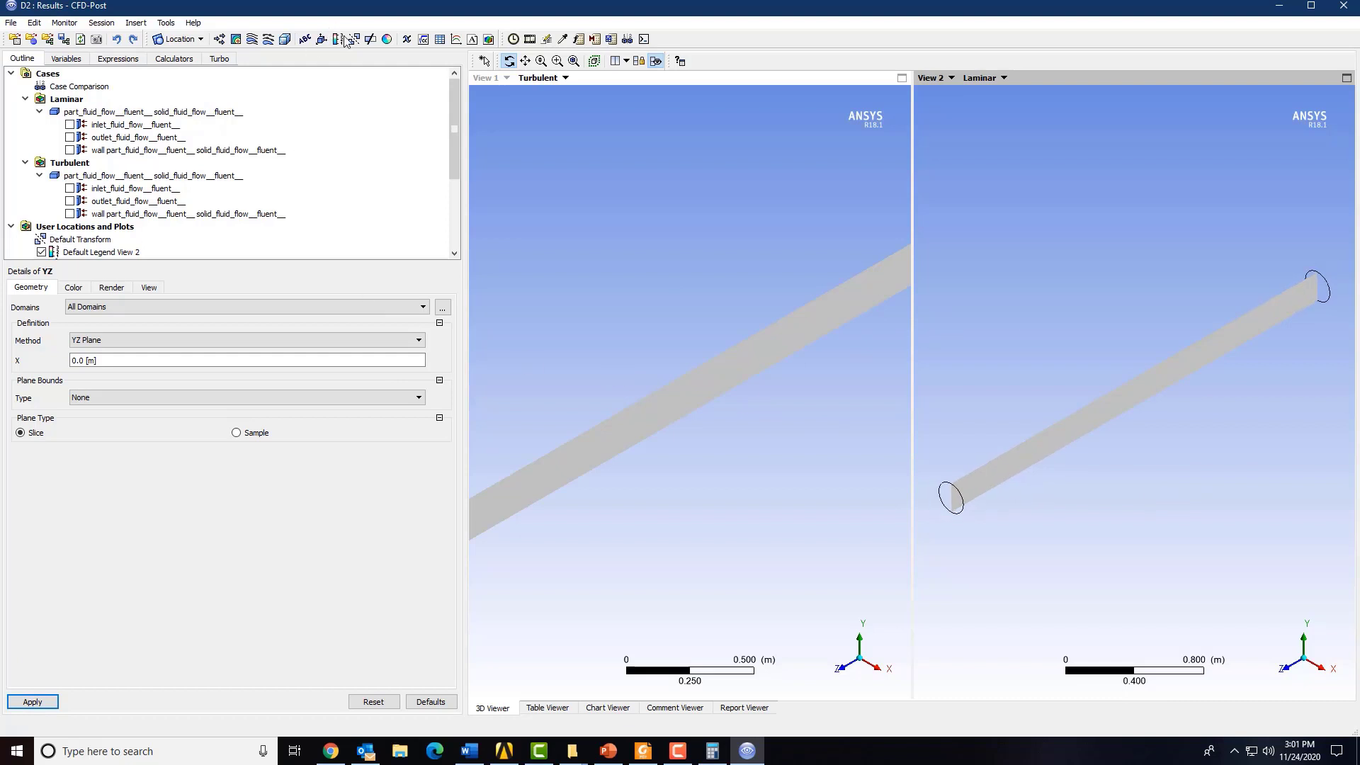
left_click(236, 39)
left_click(275, 103)
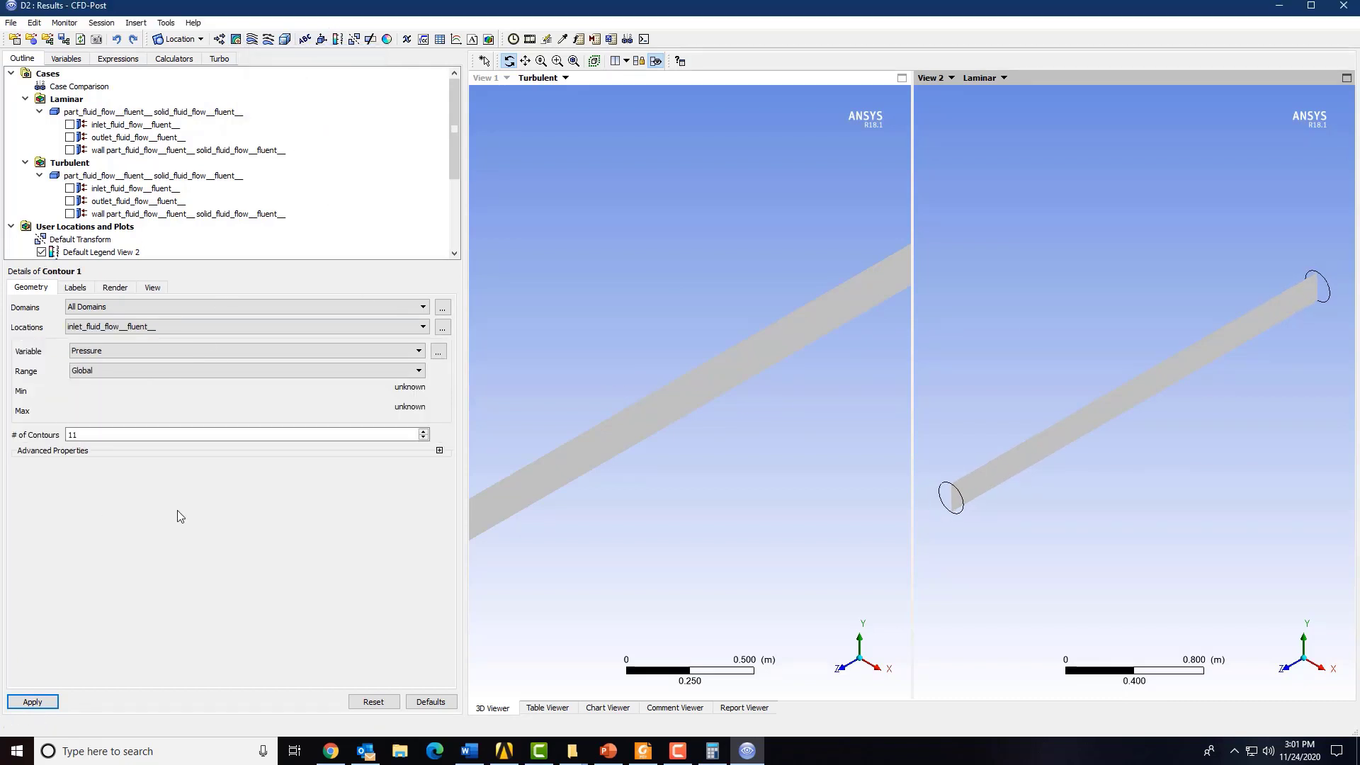
left_click(446, 327)
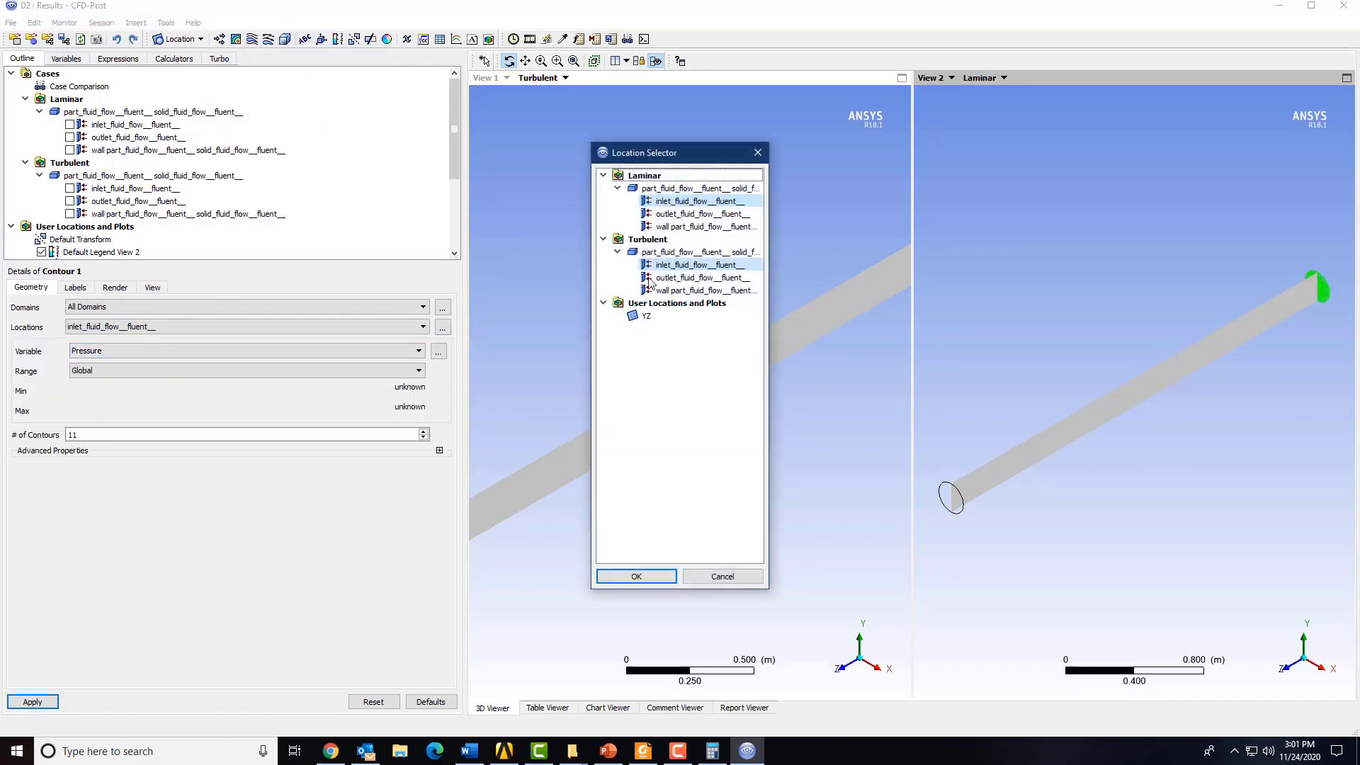
left_click_drag(699, 202, 704, 292)
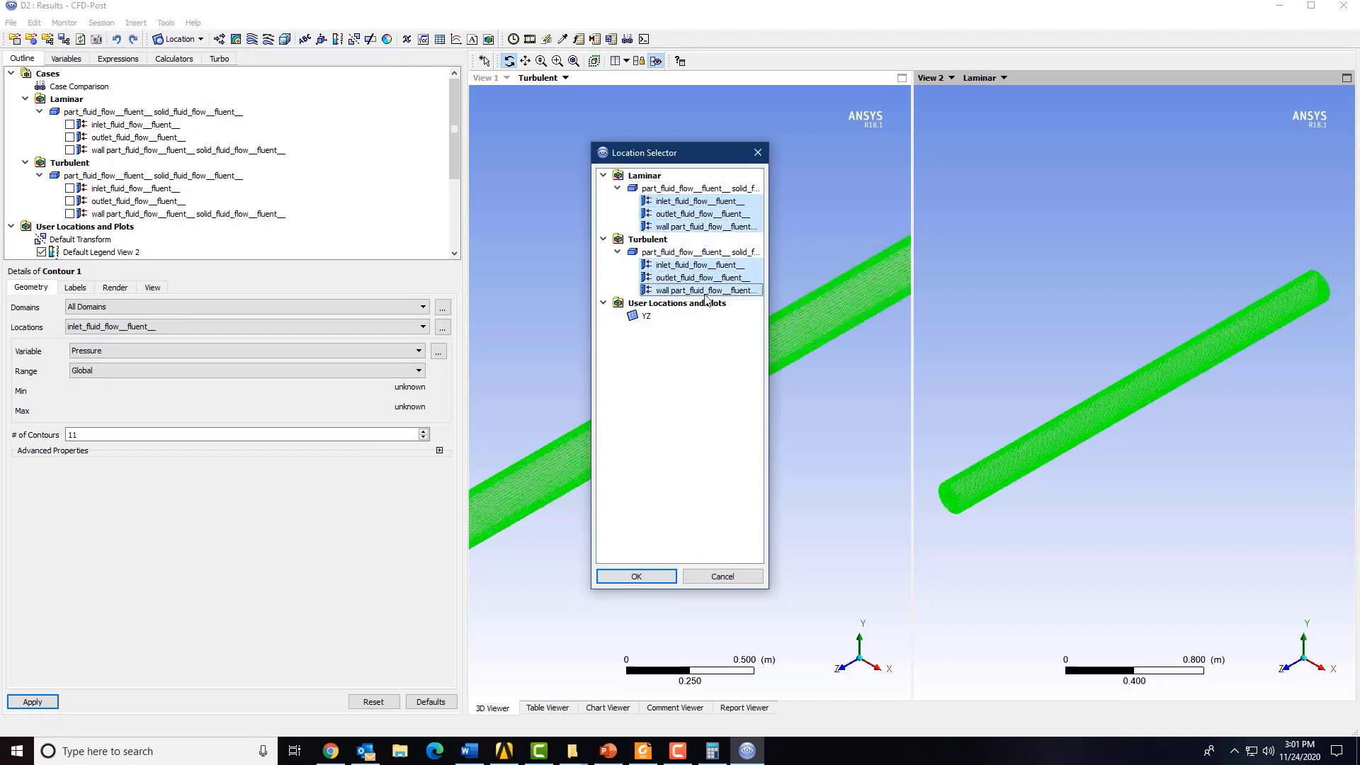
left_click(637, 576)
left_click(34, 702)
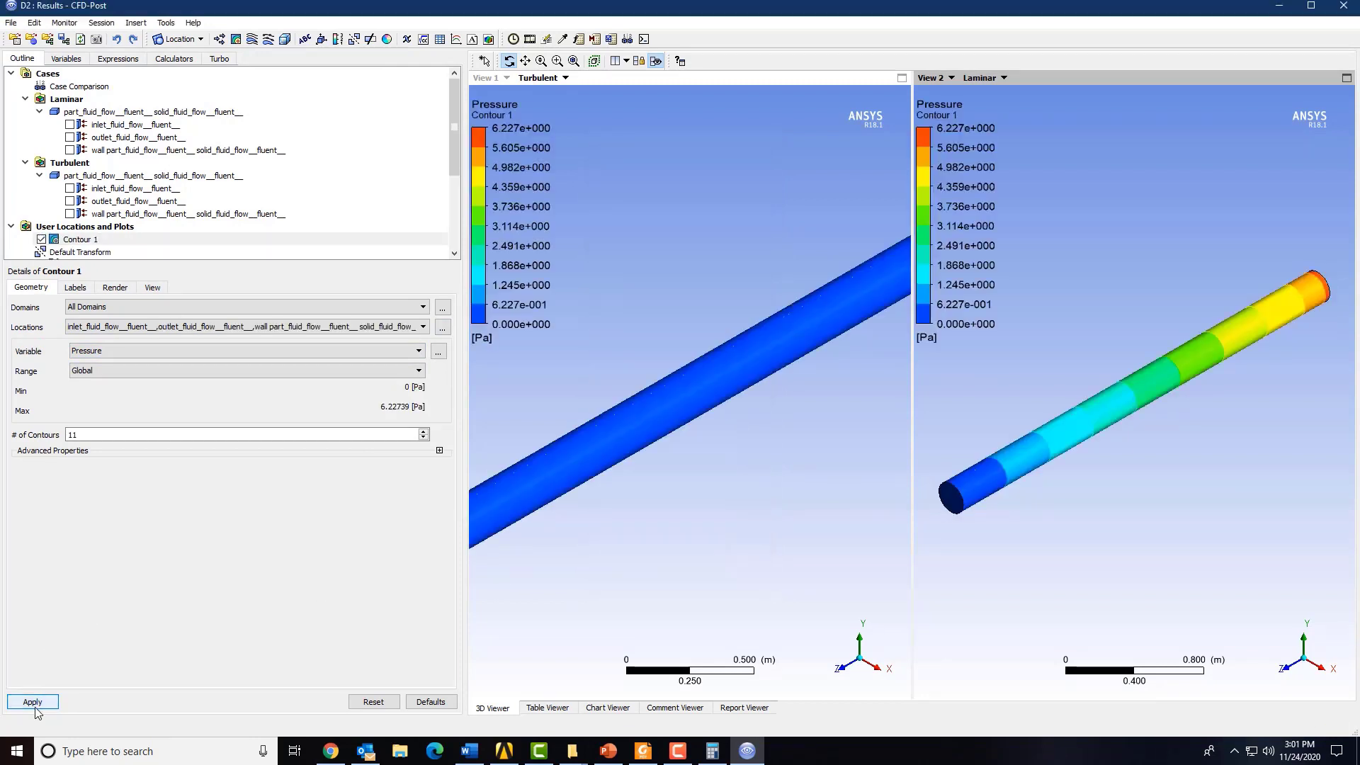
Change the pressure contour's location to the YZ plane only and inspect it in the Laminar view
left_click(442, 327)
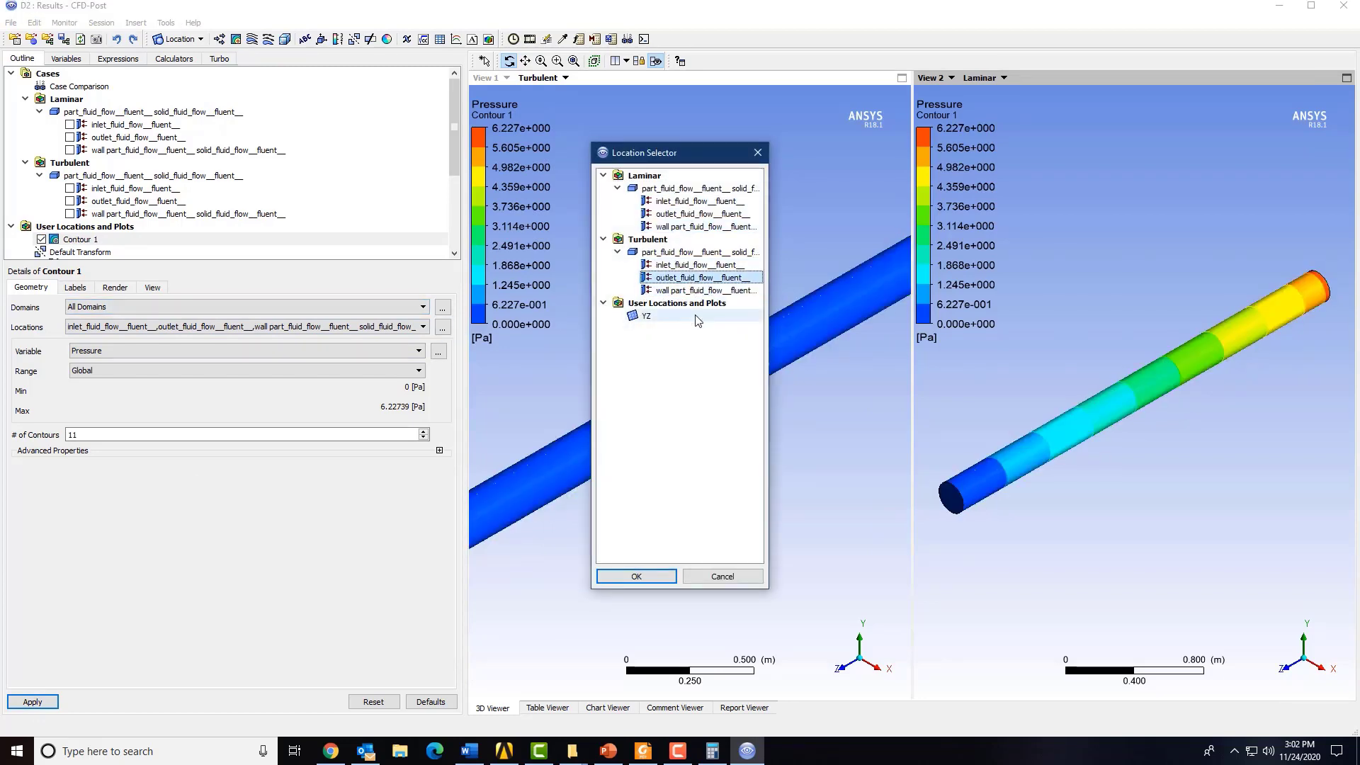
left_click(698, 315)
left_click(630, 576)
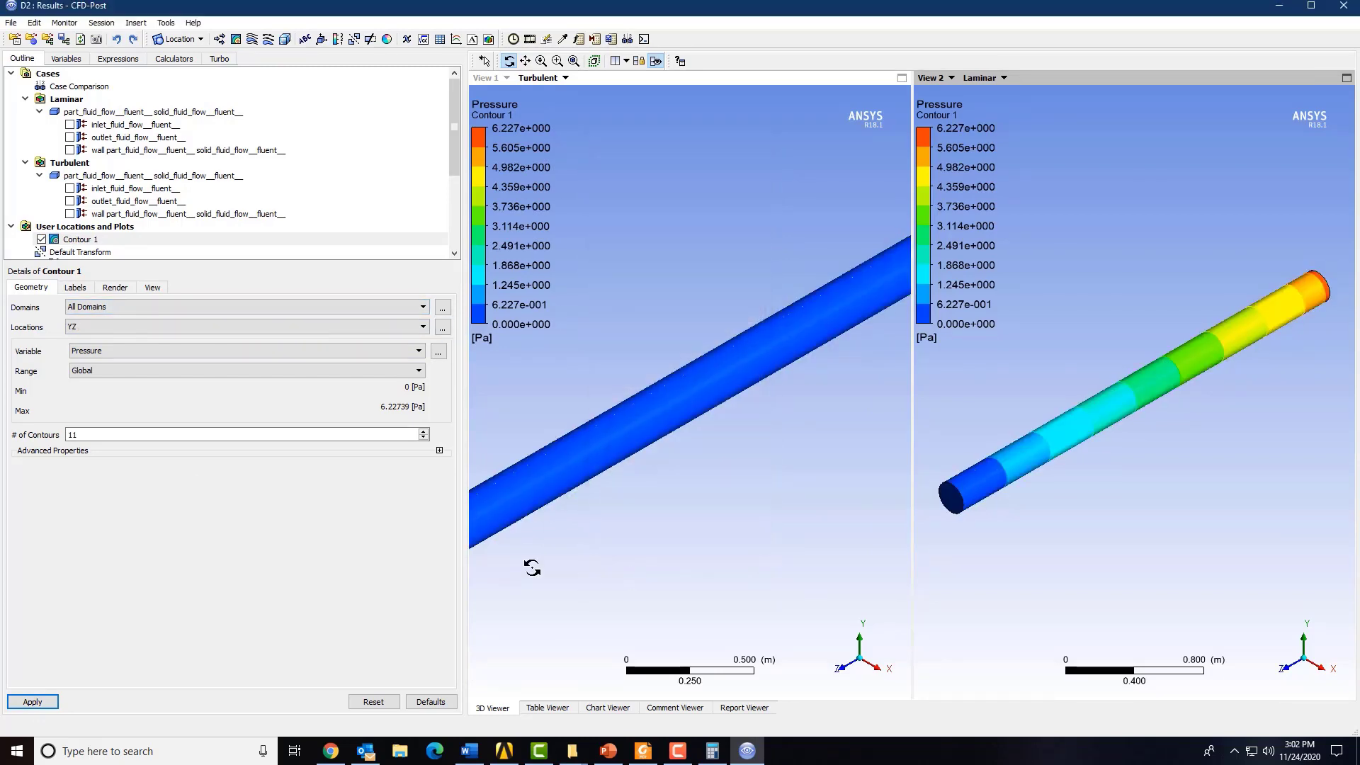
left_click(31, 704)
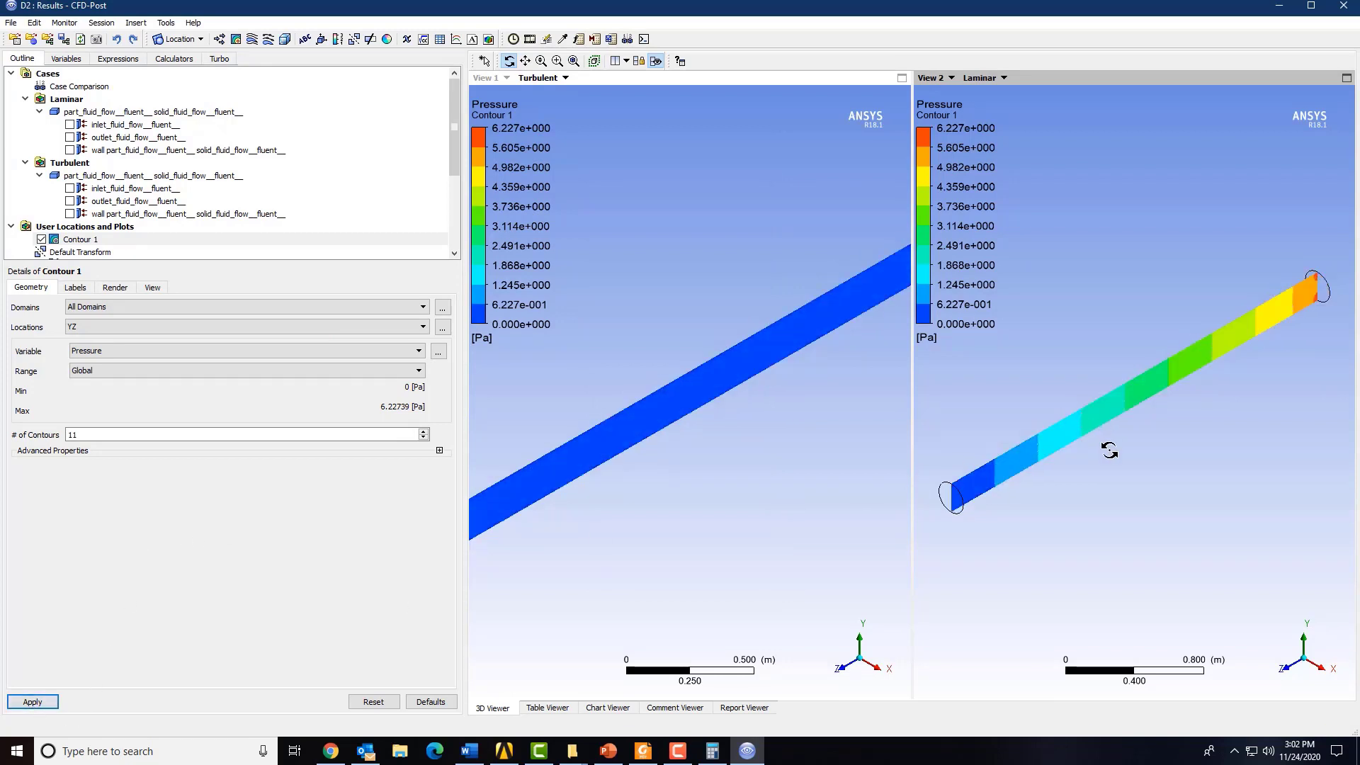
mouse_move(1110, 451)
left_mouse_down()
mouse_move(959, 431)
mouse_move(1126, 456)
left_mouse_up()
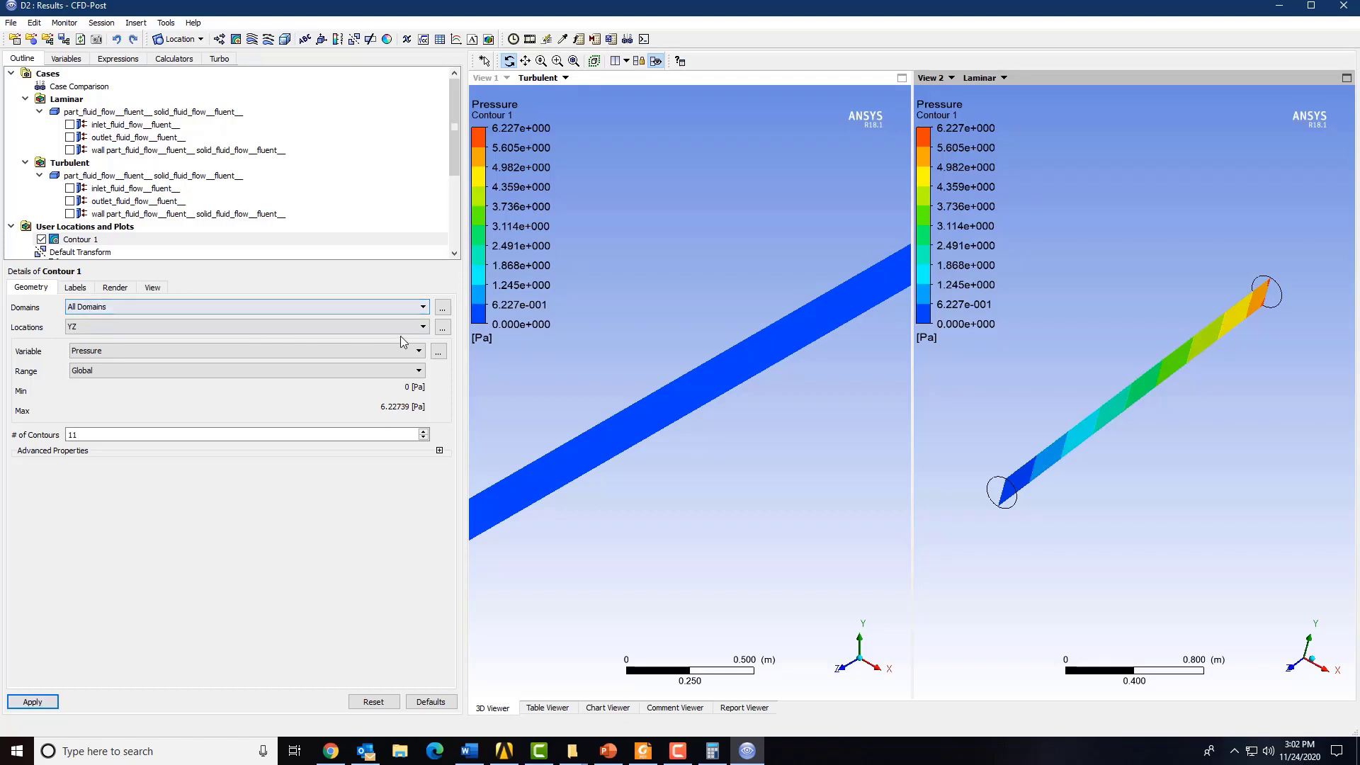
Restrict the pressure contour to the Turbulent case's fluid domain and examine it in the Turbulent view
left_click(442, 309)
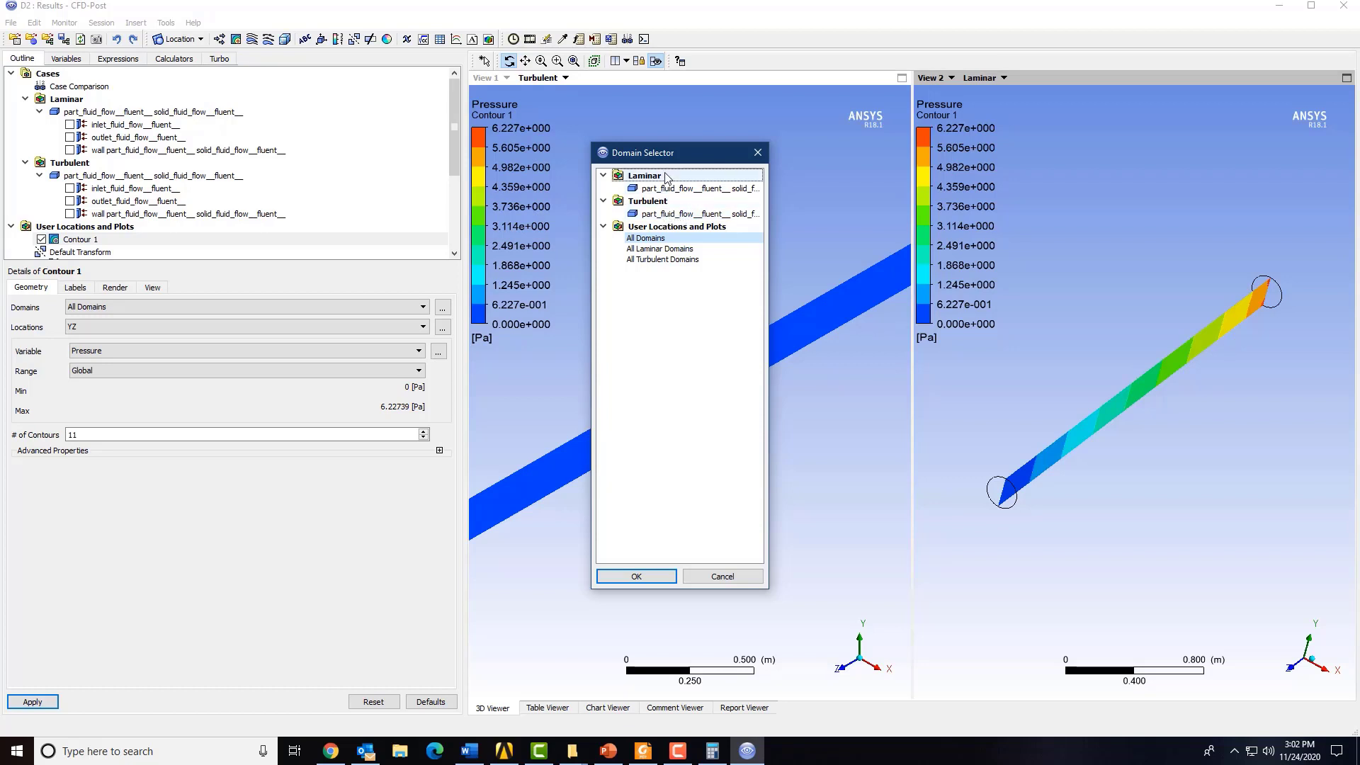
left_click(669, 214)
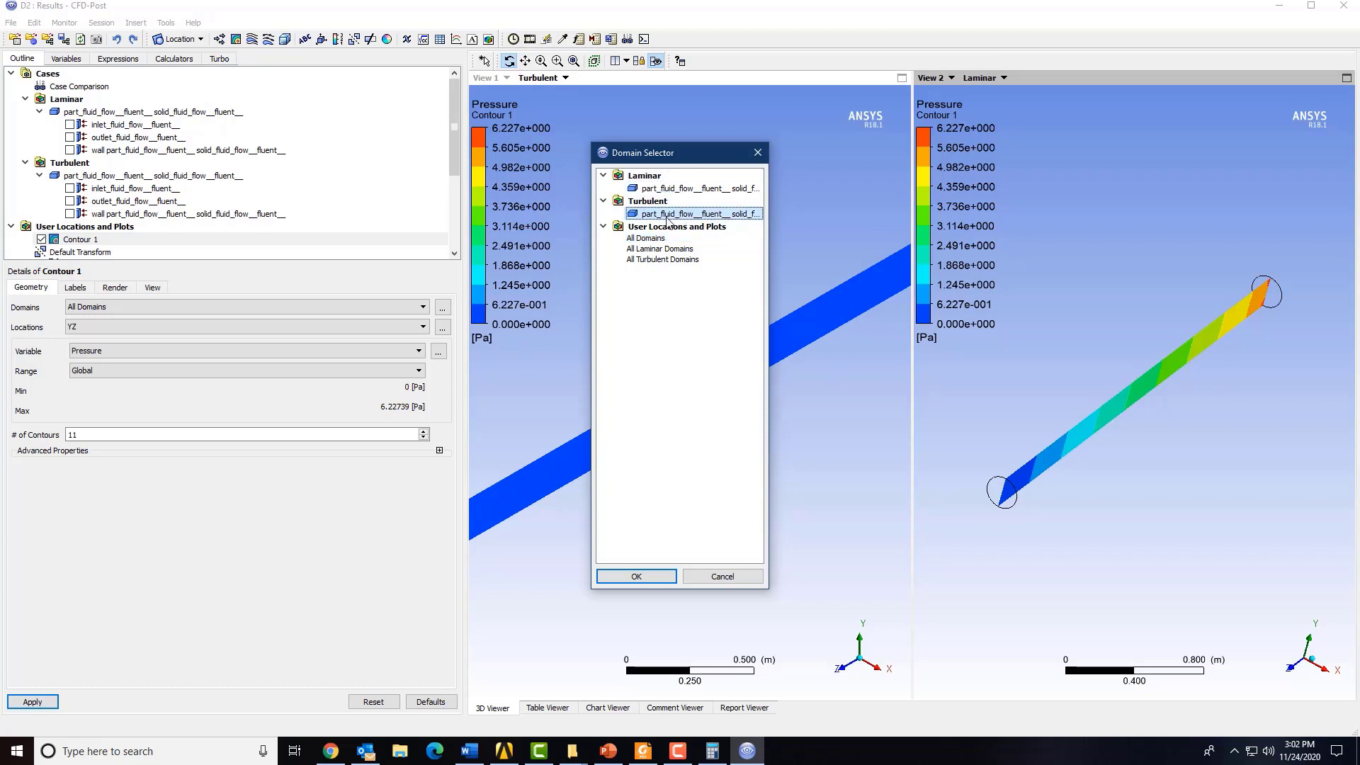
left_click(617, 576)
left_click(32, 702)
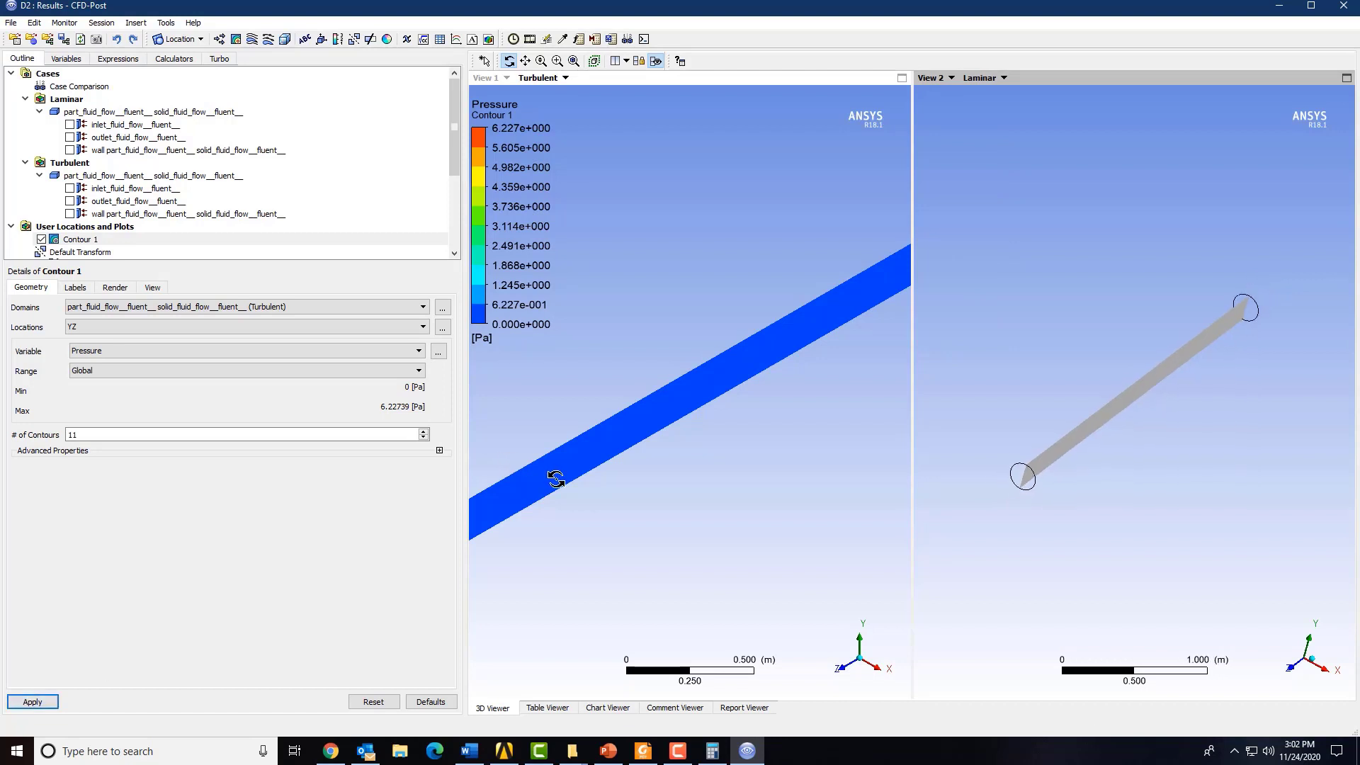
left_click(551, 476)
scroll(612, 498, "down", 4)
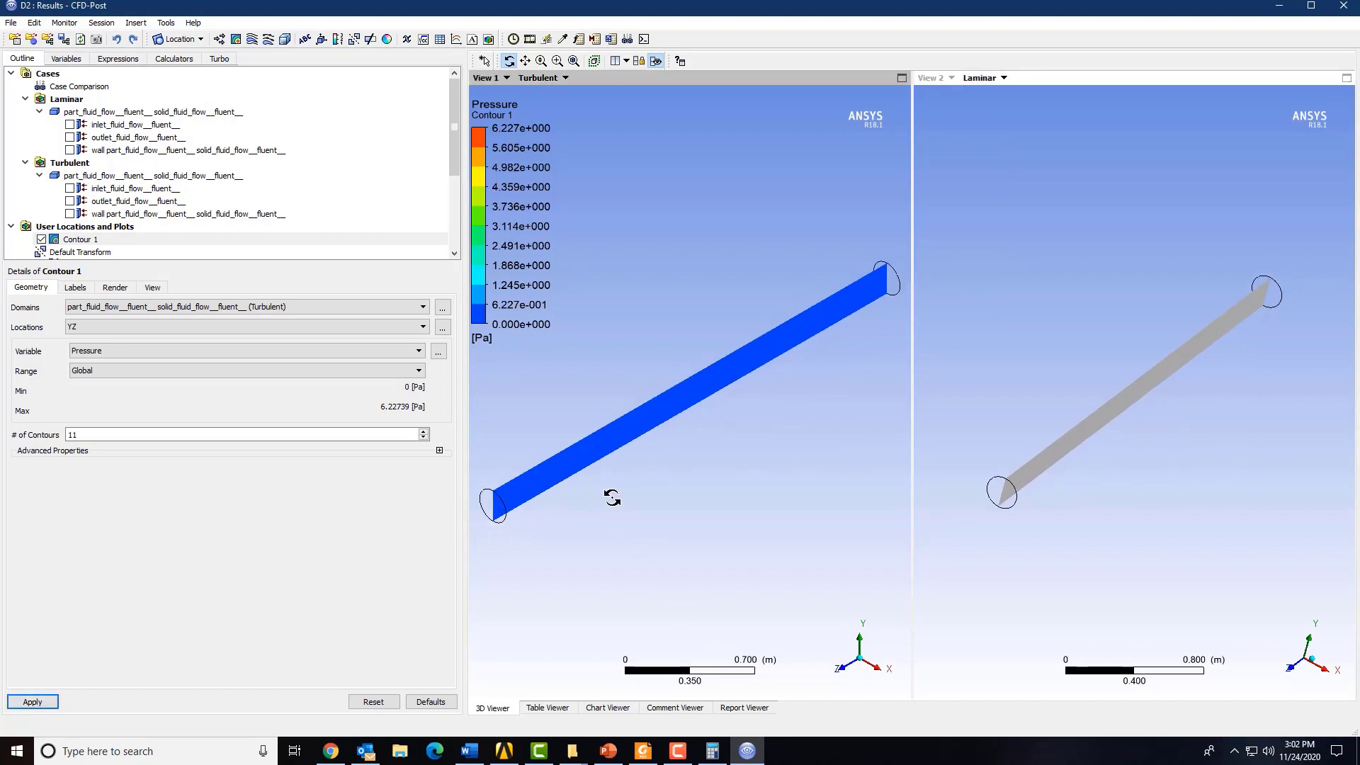
scroll(613, 496, "up", 3)
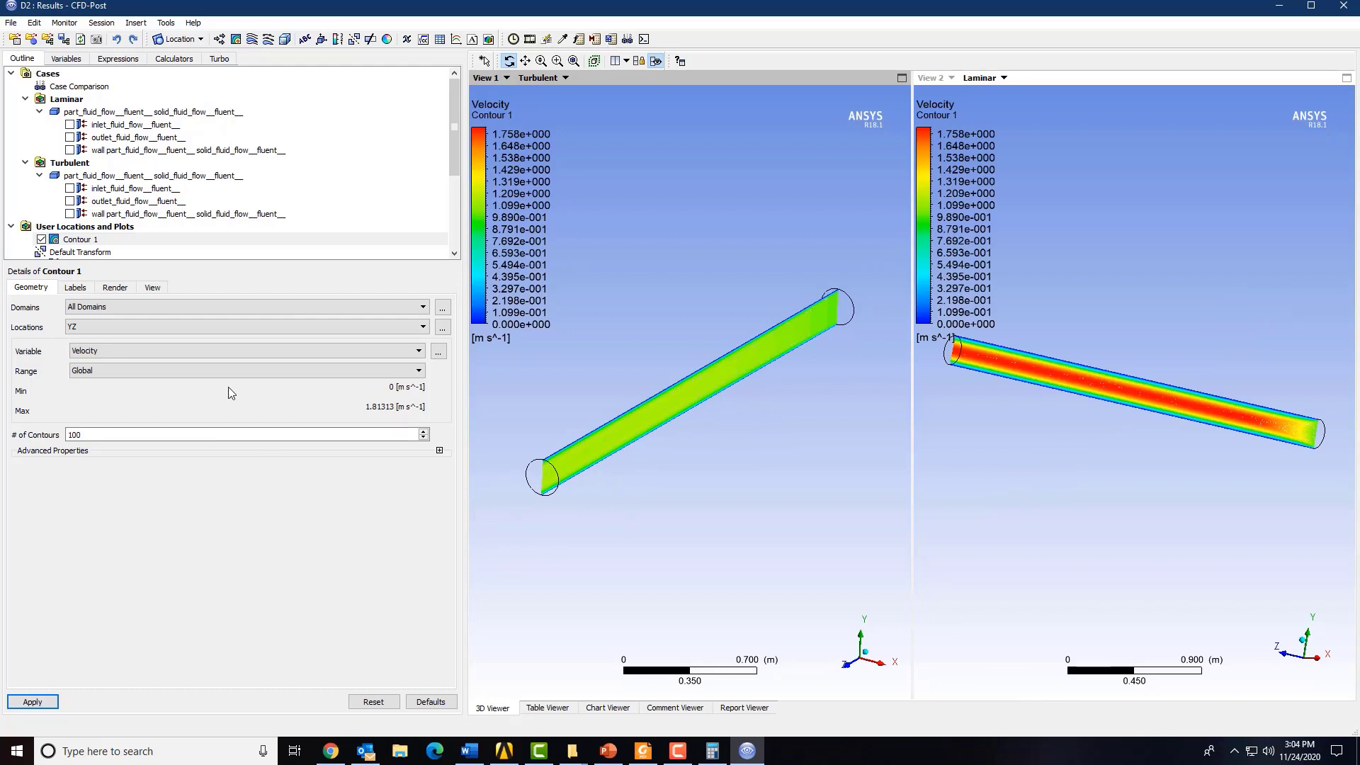
Keep Velocity as the contour variable and limit the contour to the Turbulent case's fluid domain
left_click(133, 351)
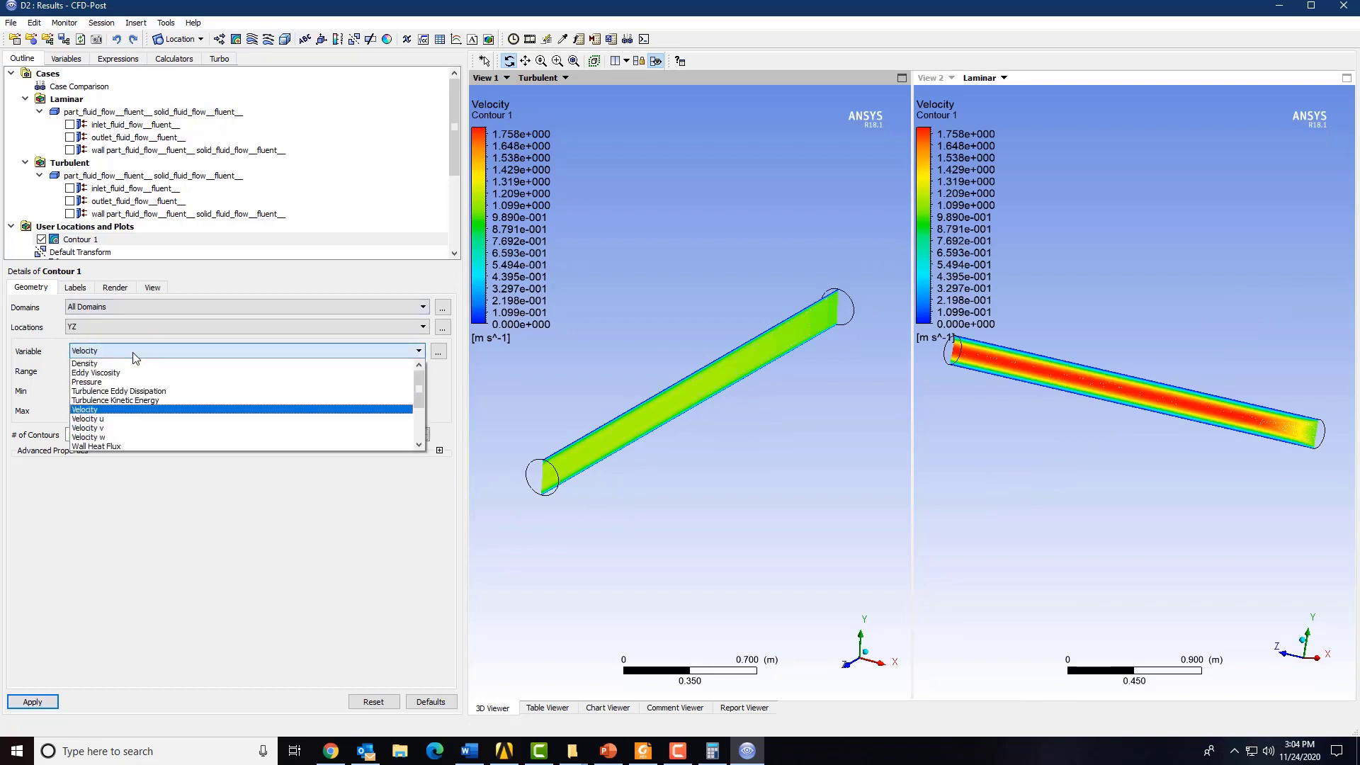
left_click(137, 410)
left_click(84, 311)
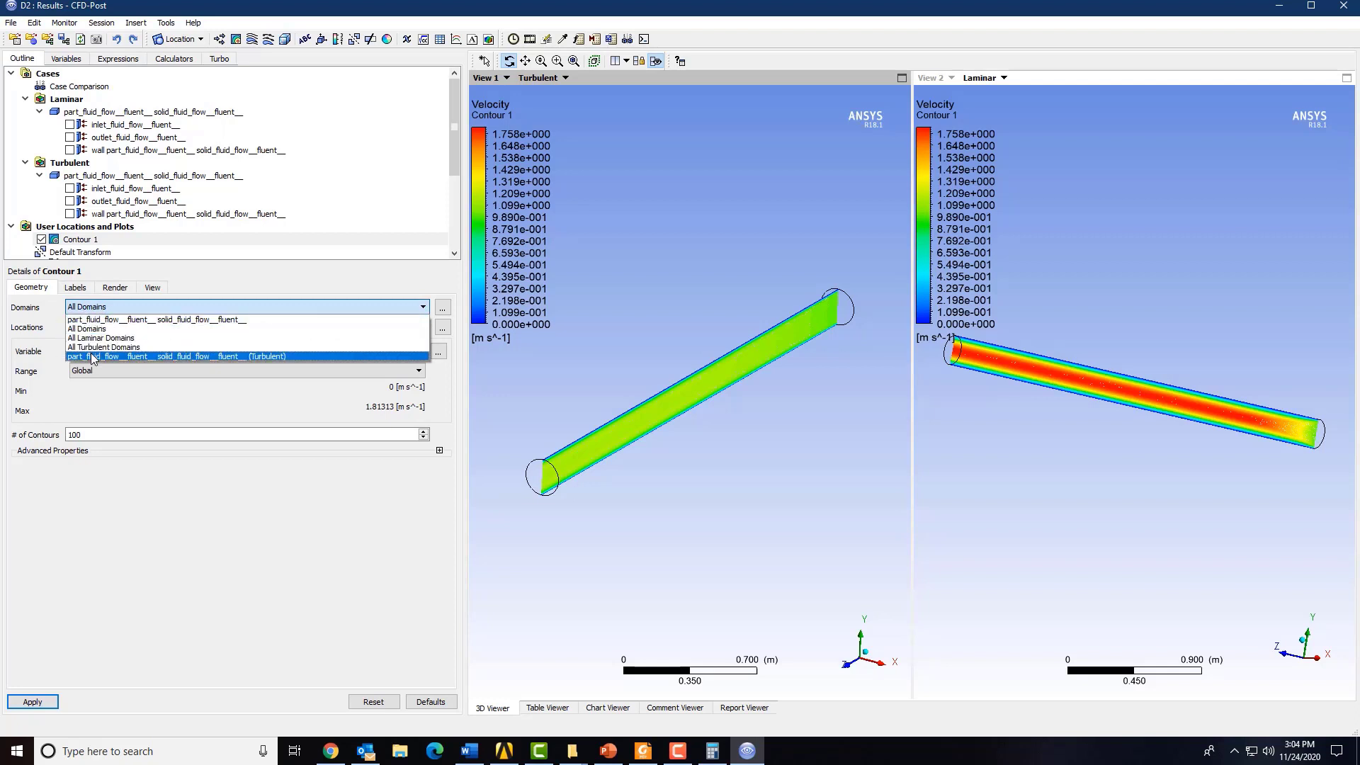
left_click(94, 356)
left_click(41, 700)
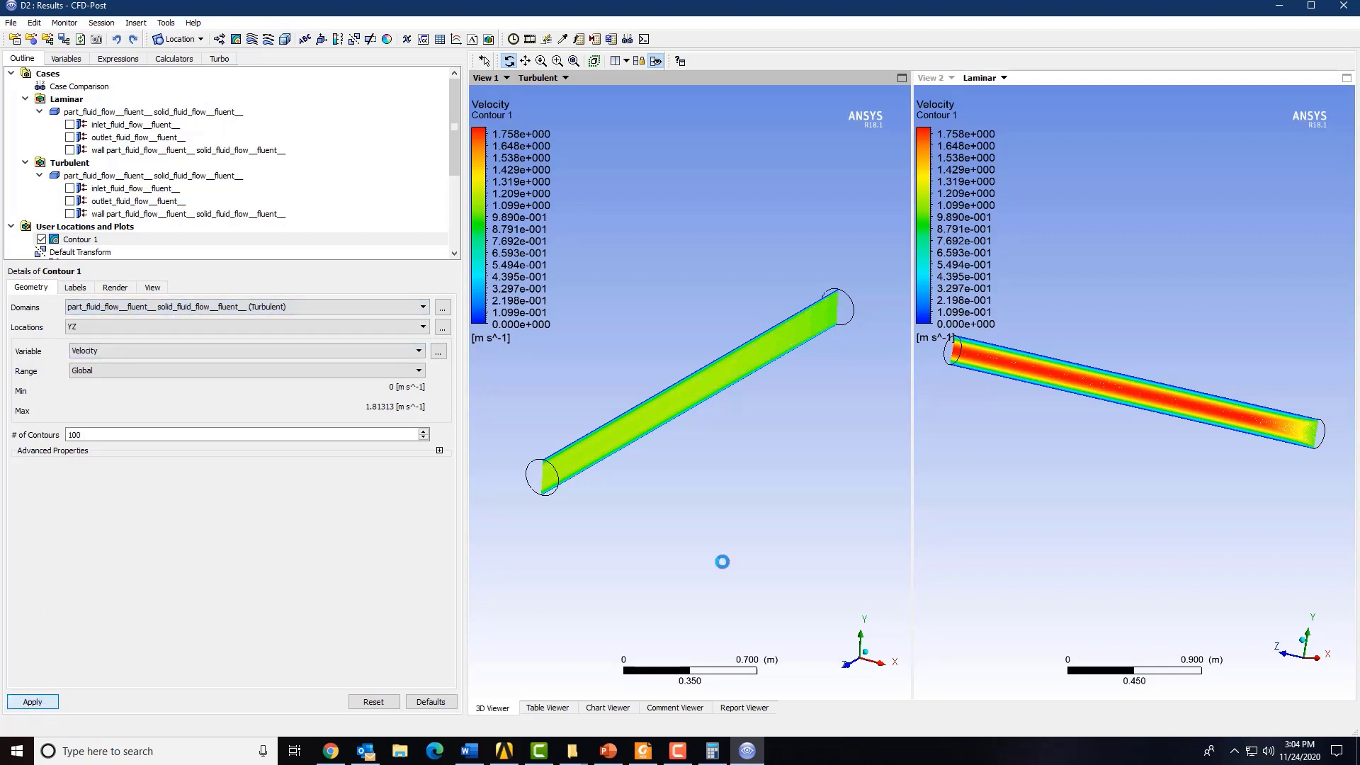
Switch the velocity contour to the Laminar case's fluid domain
left_click(157, 308)
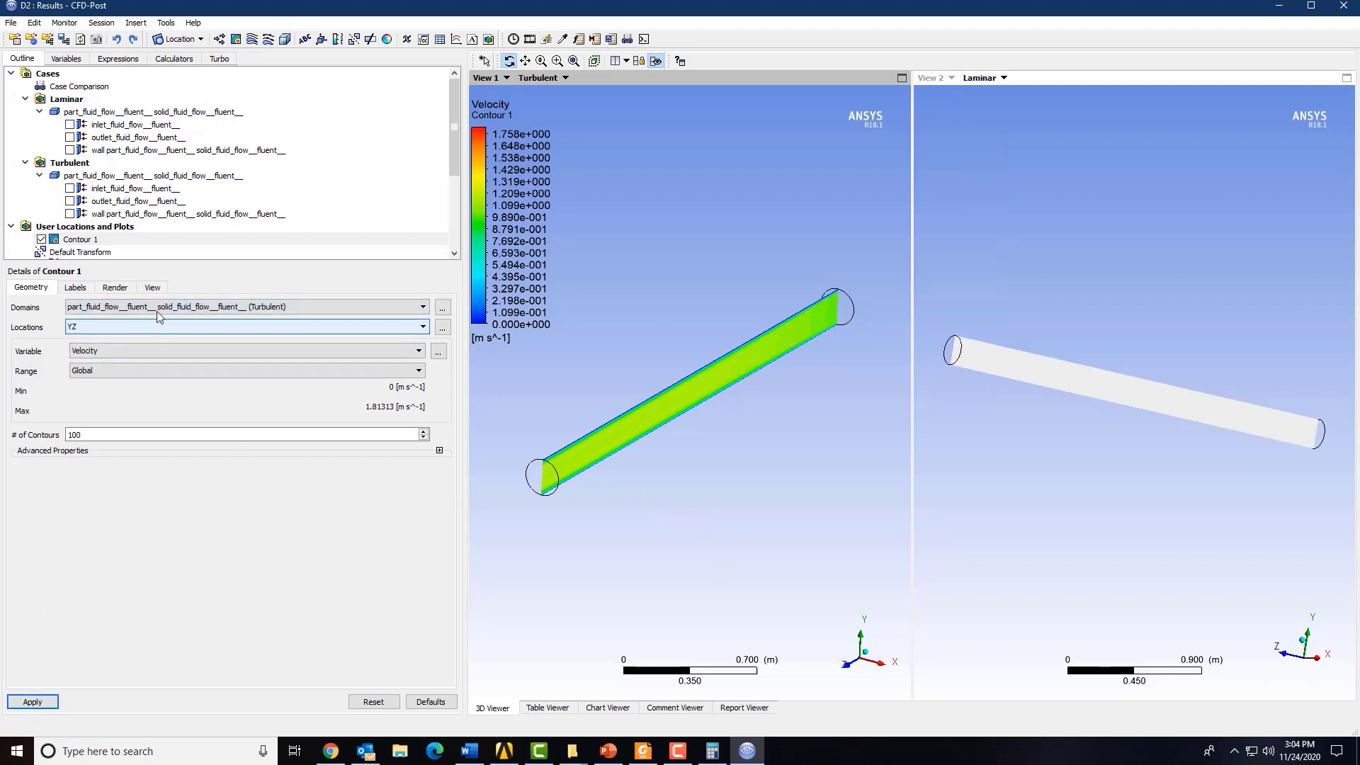
left_click(157, 319)
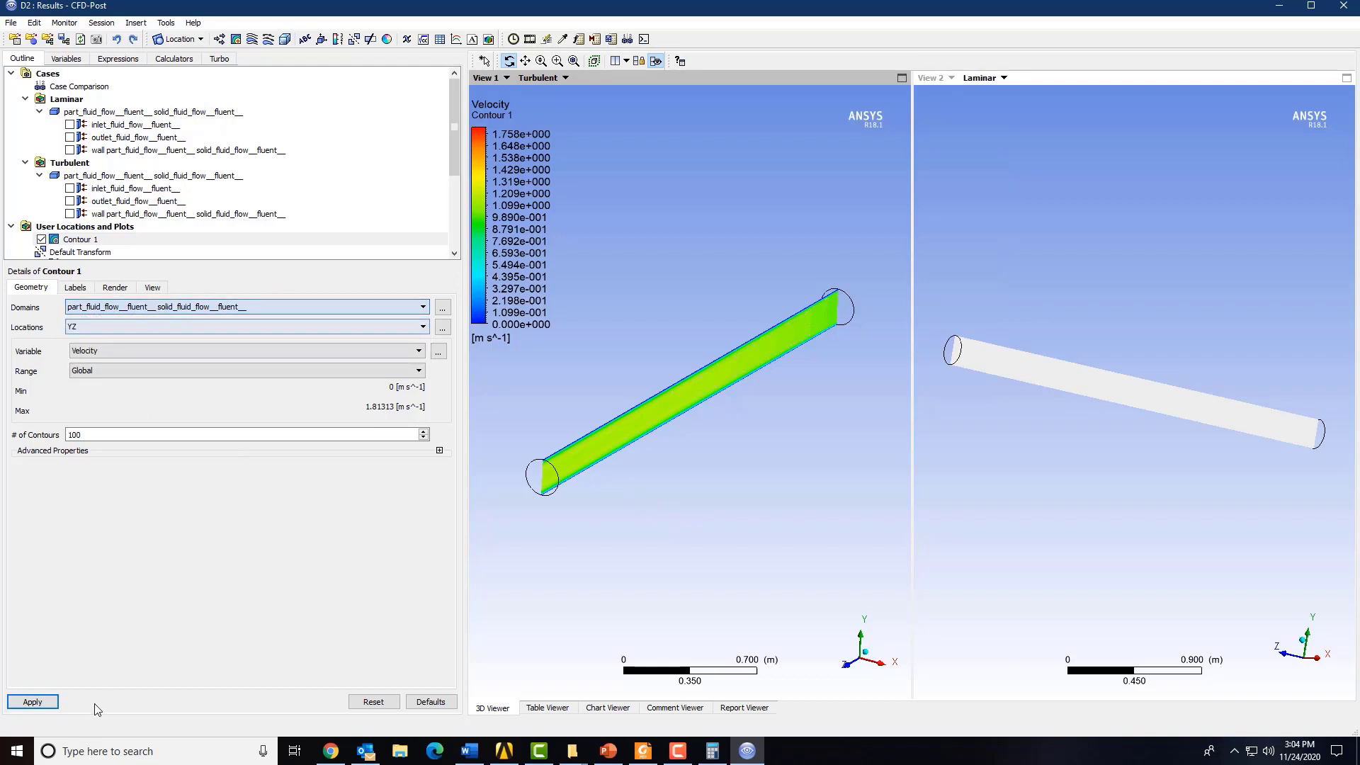
left_click(35, 700)
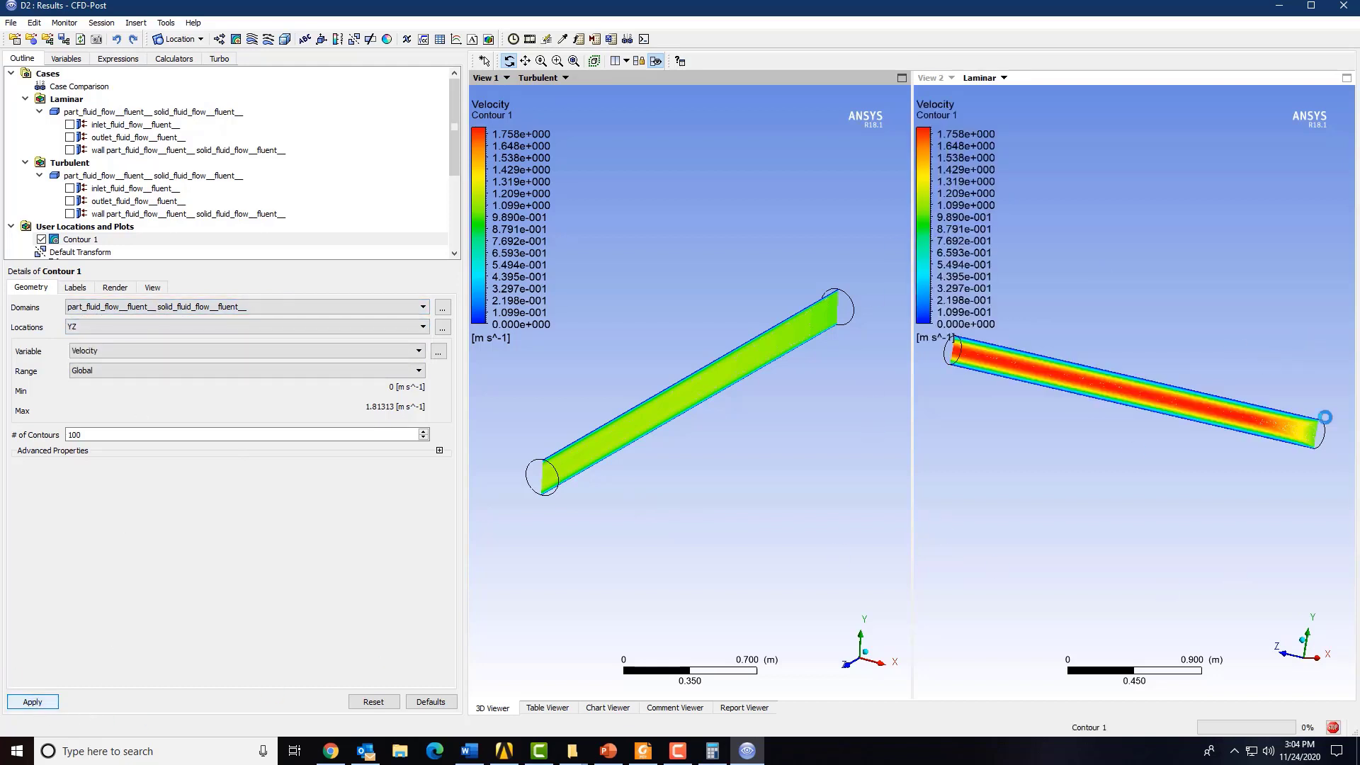
Set the velocity contour's domain back to All Domains
left_click(157, 307)
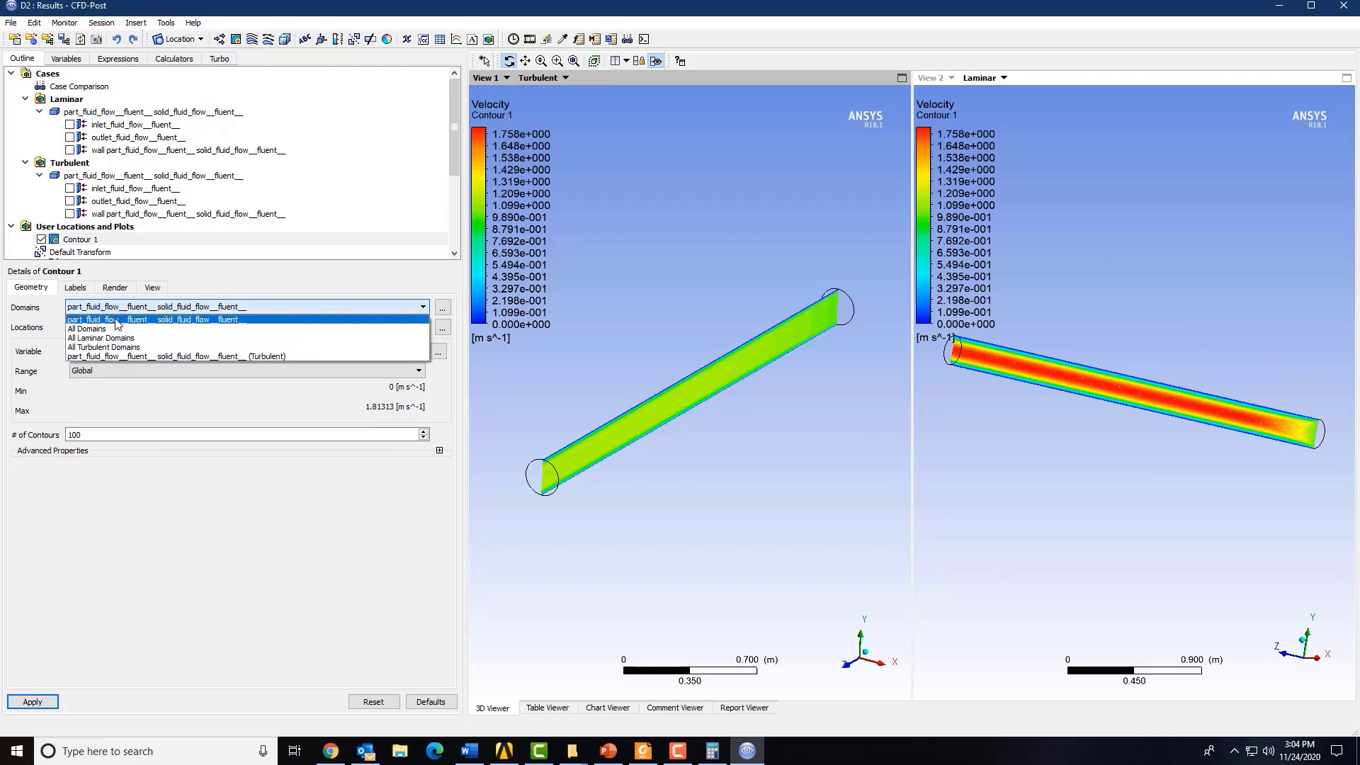
left_click(141, 317)
left_click(33, 701)
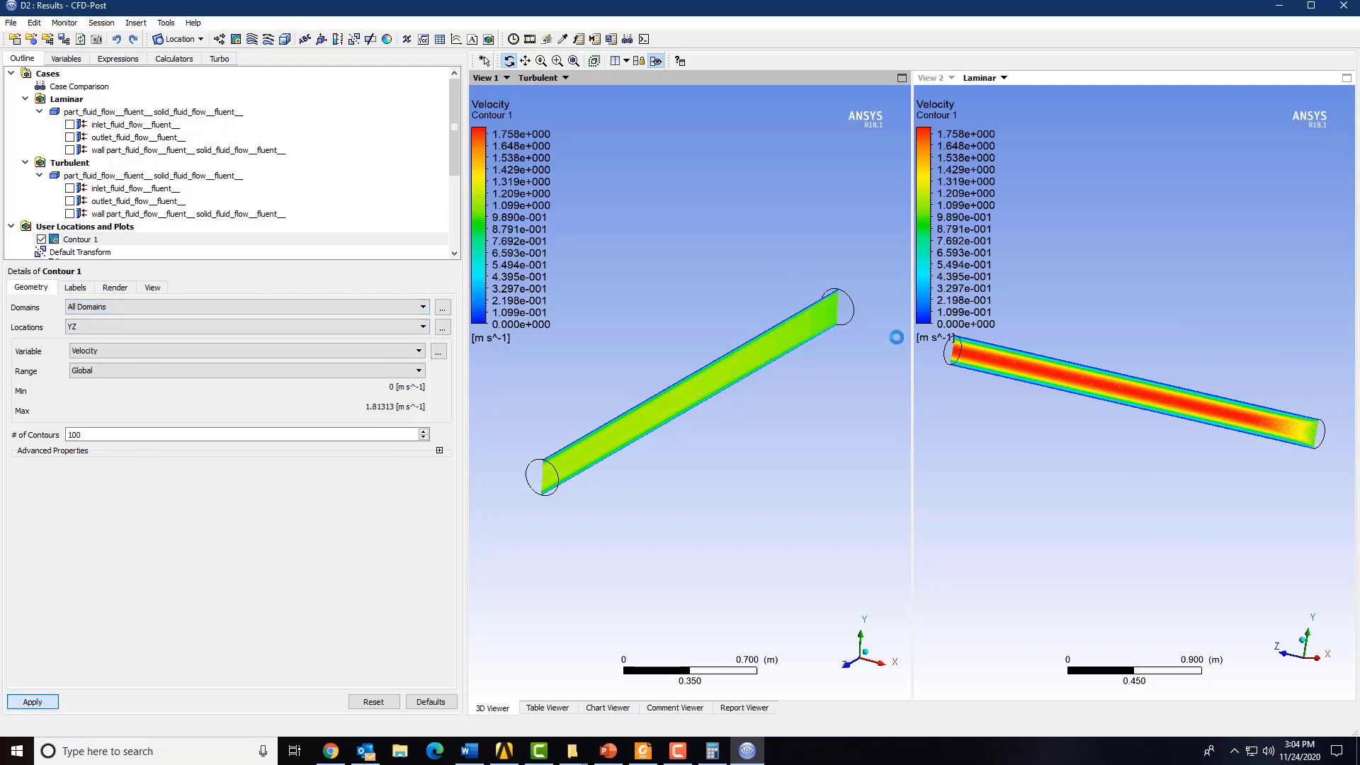
Fit the pipe in both the Turbulent and Laminar views and orient each along the X axis to compare the velocity contours
left_click(575, 61)
left_click(1310, 255)
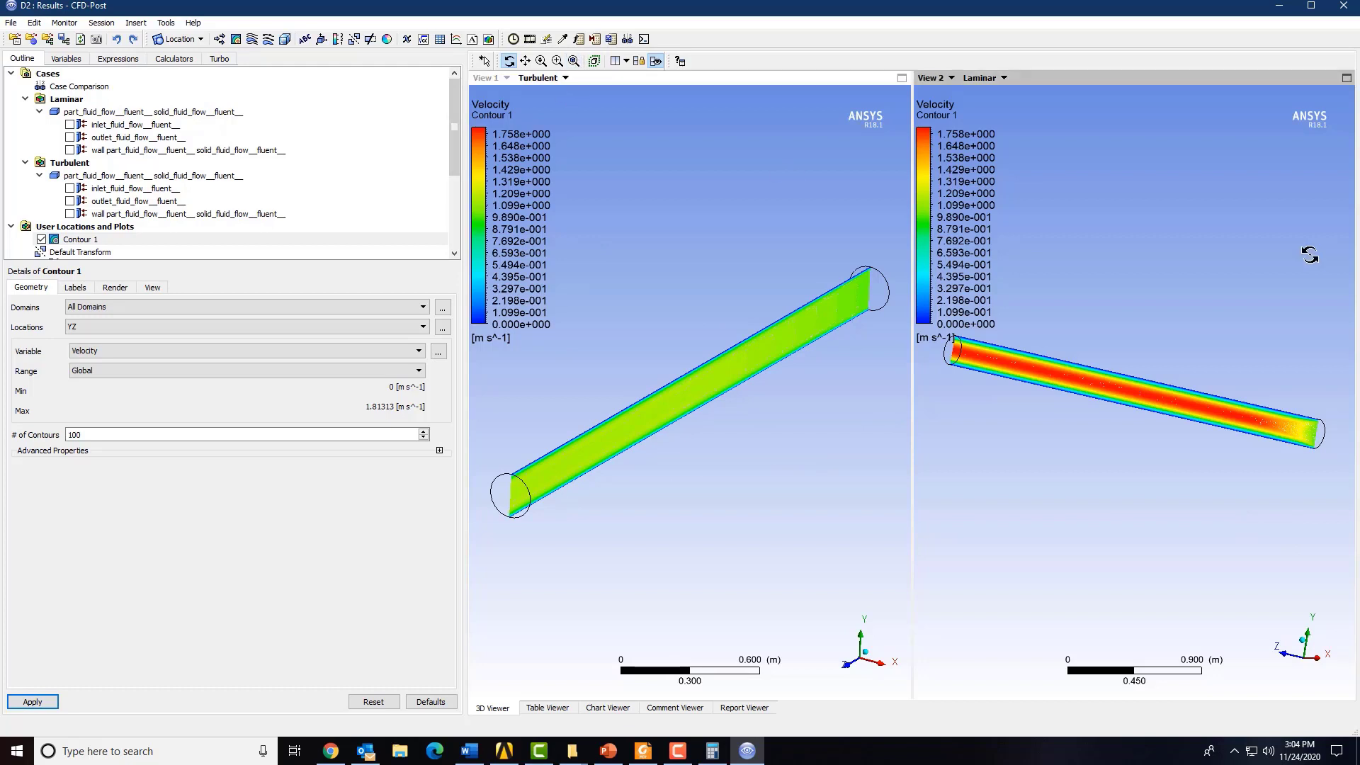
left_click(574, 63)
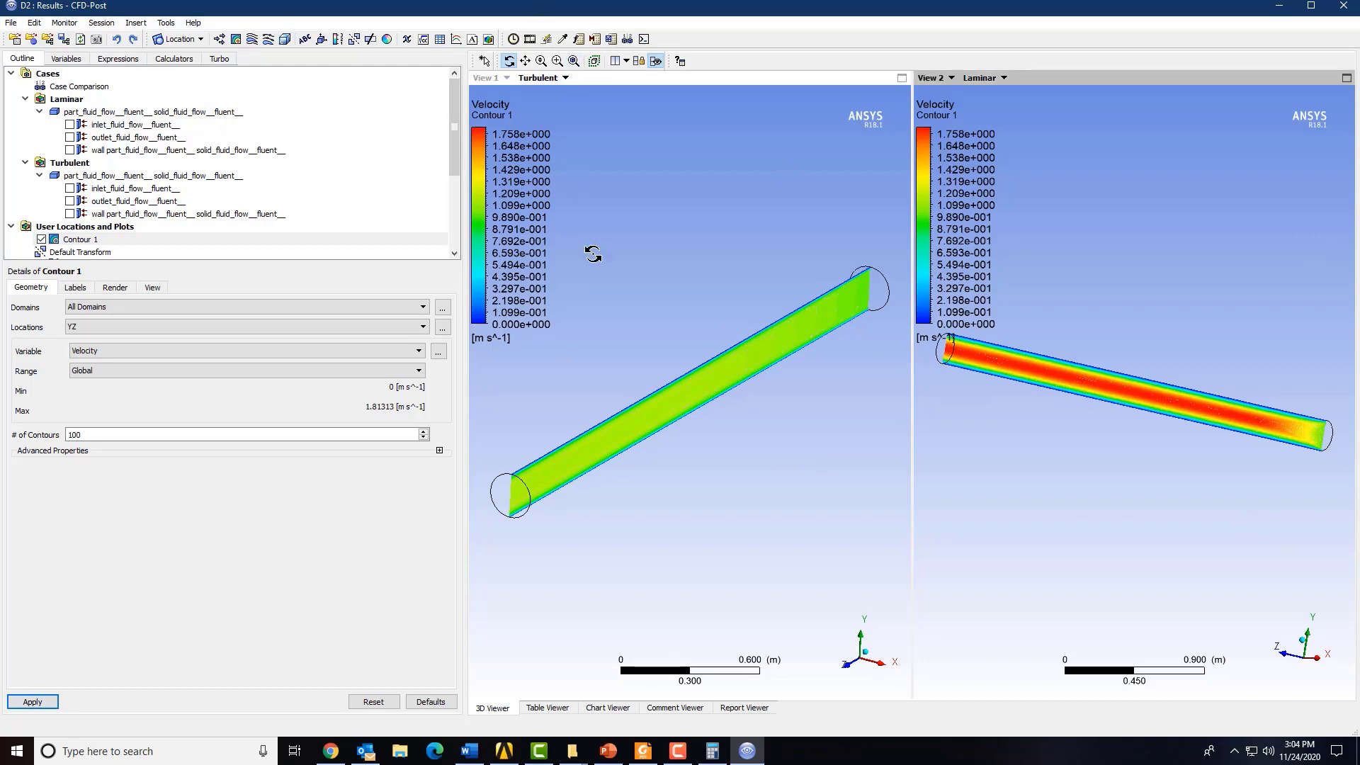
left_click(878, 664)
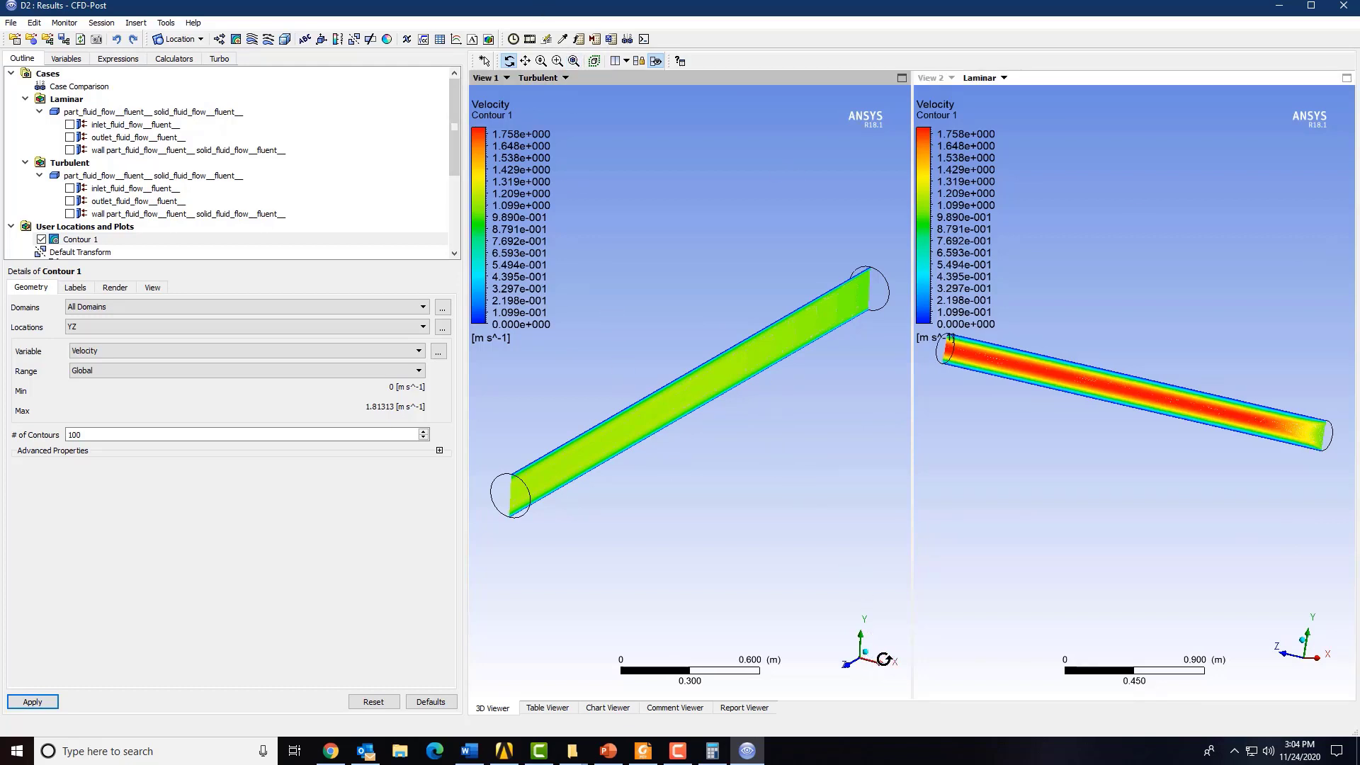
left_click(884, 661)
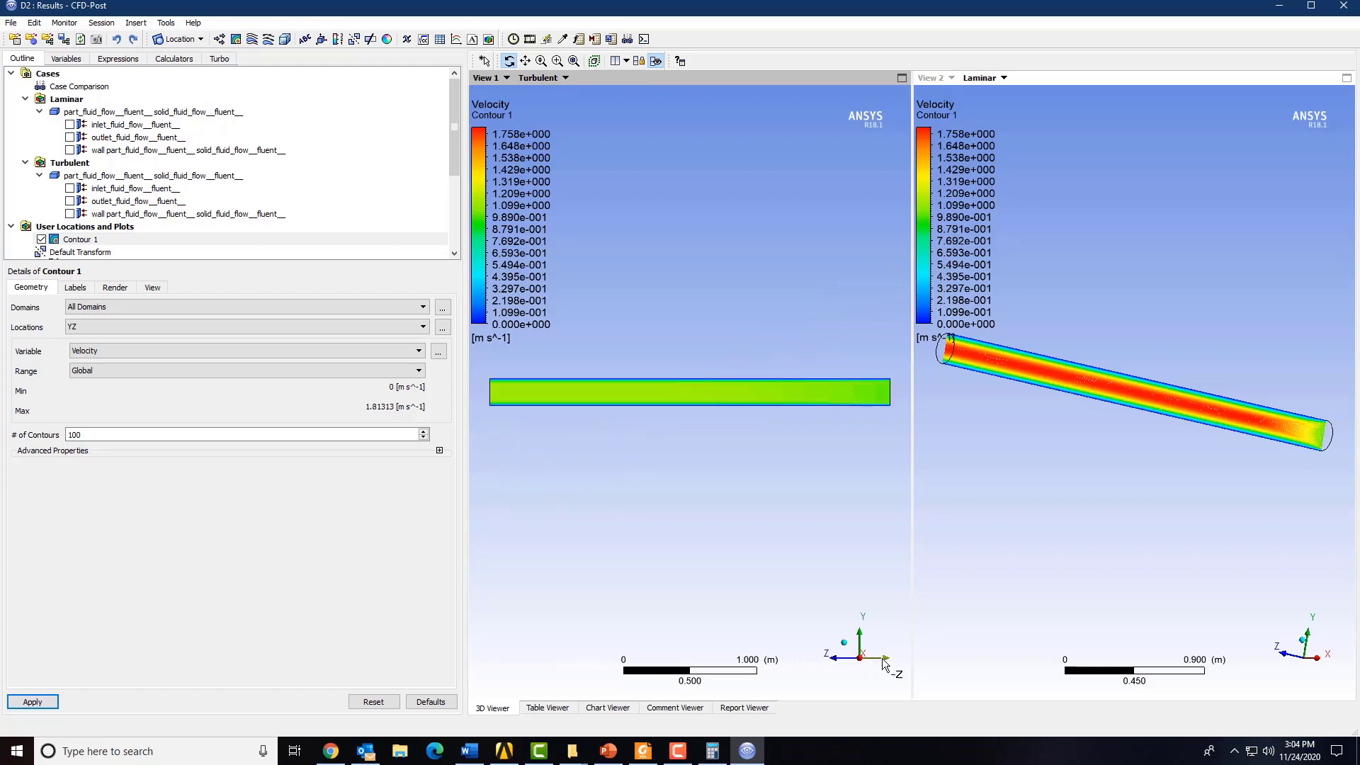
left_click(1318, 661)
left_click(1316, 664)
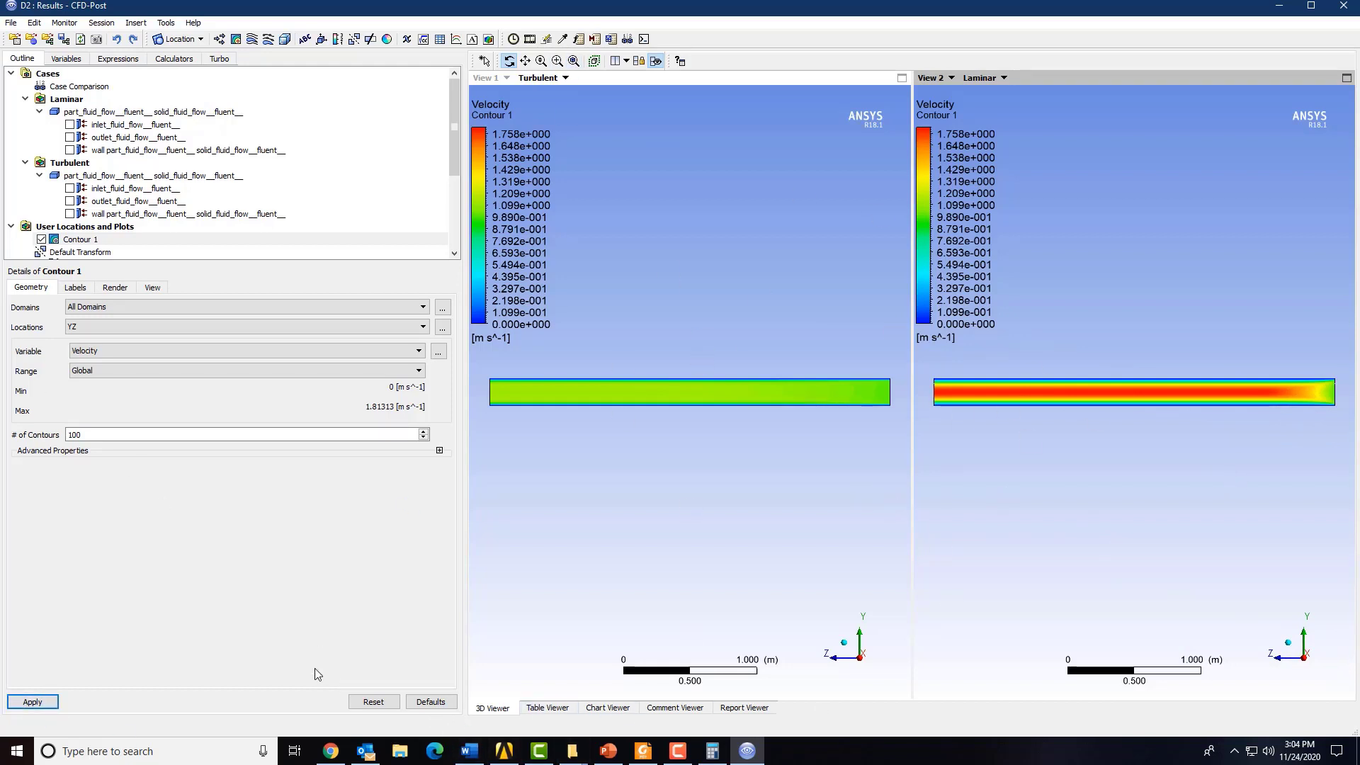
Insert an XY chart and title it Velocity Profile
left_click_drag(457, 150, 452, 189)
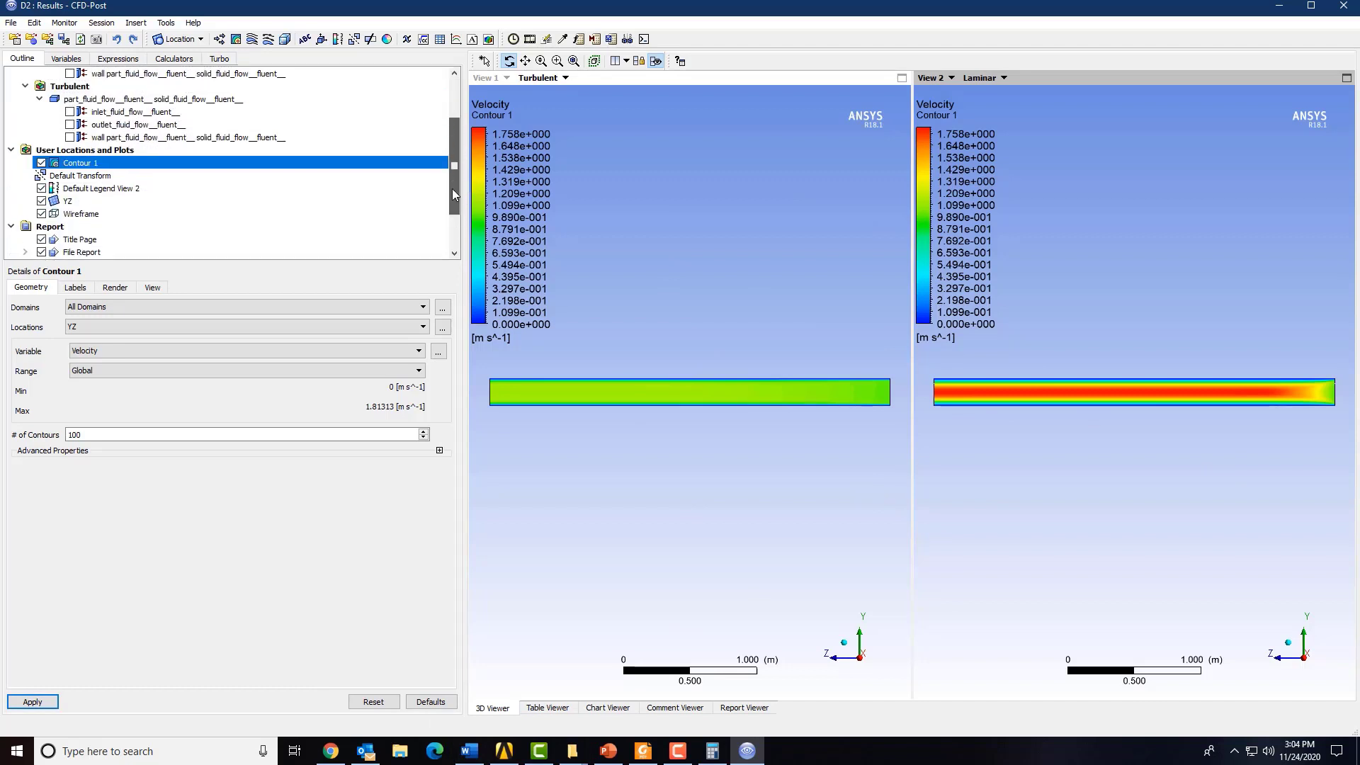
left_click(457, 41)
left_click(476, 98)
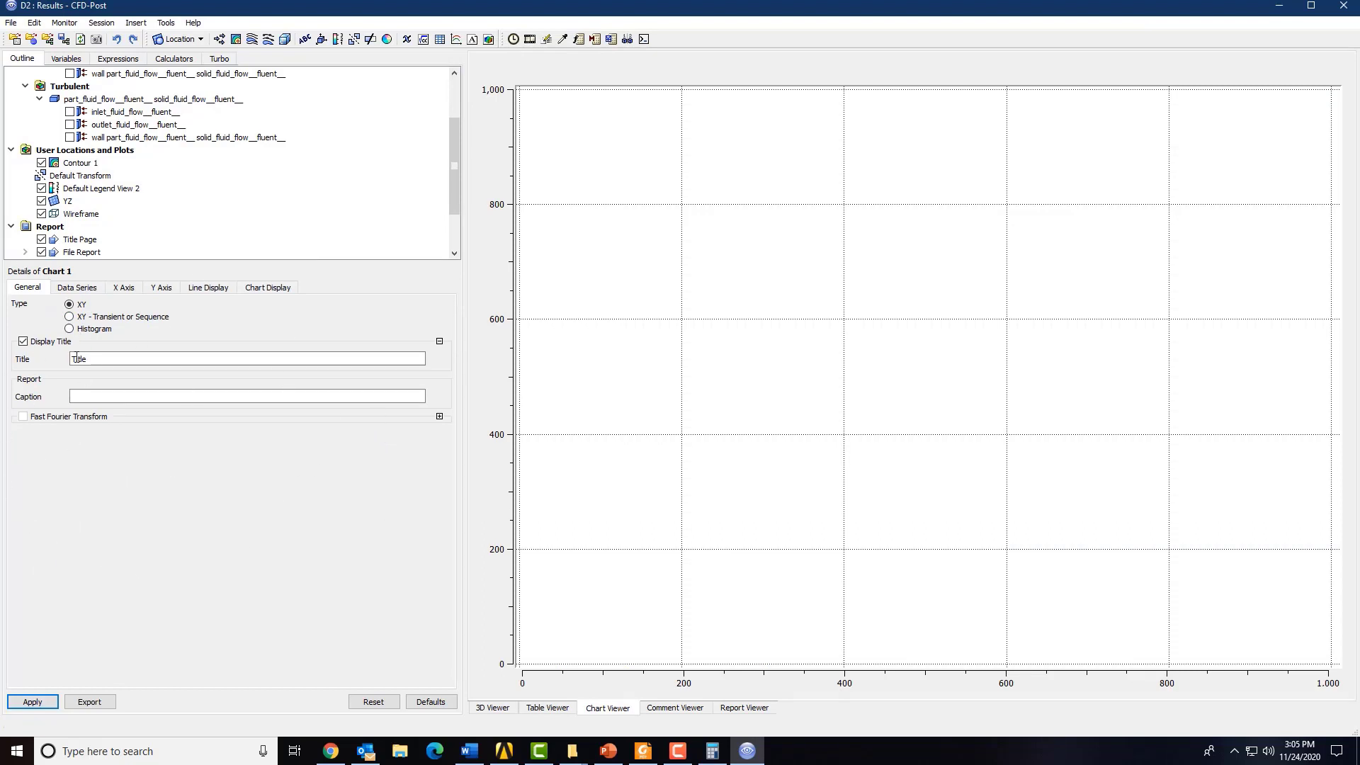
double_click(75, 359)
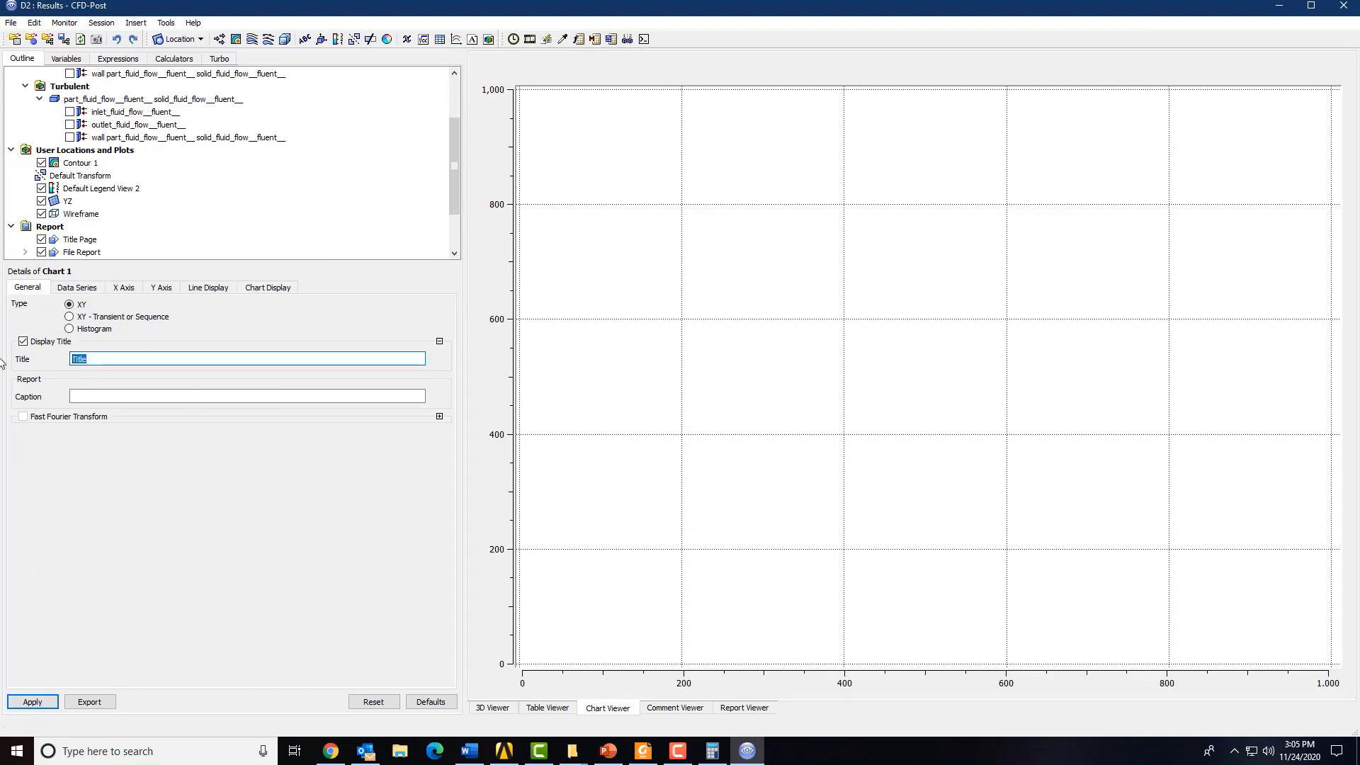
type("Velocity Profi")
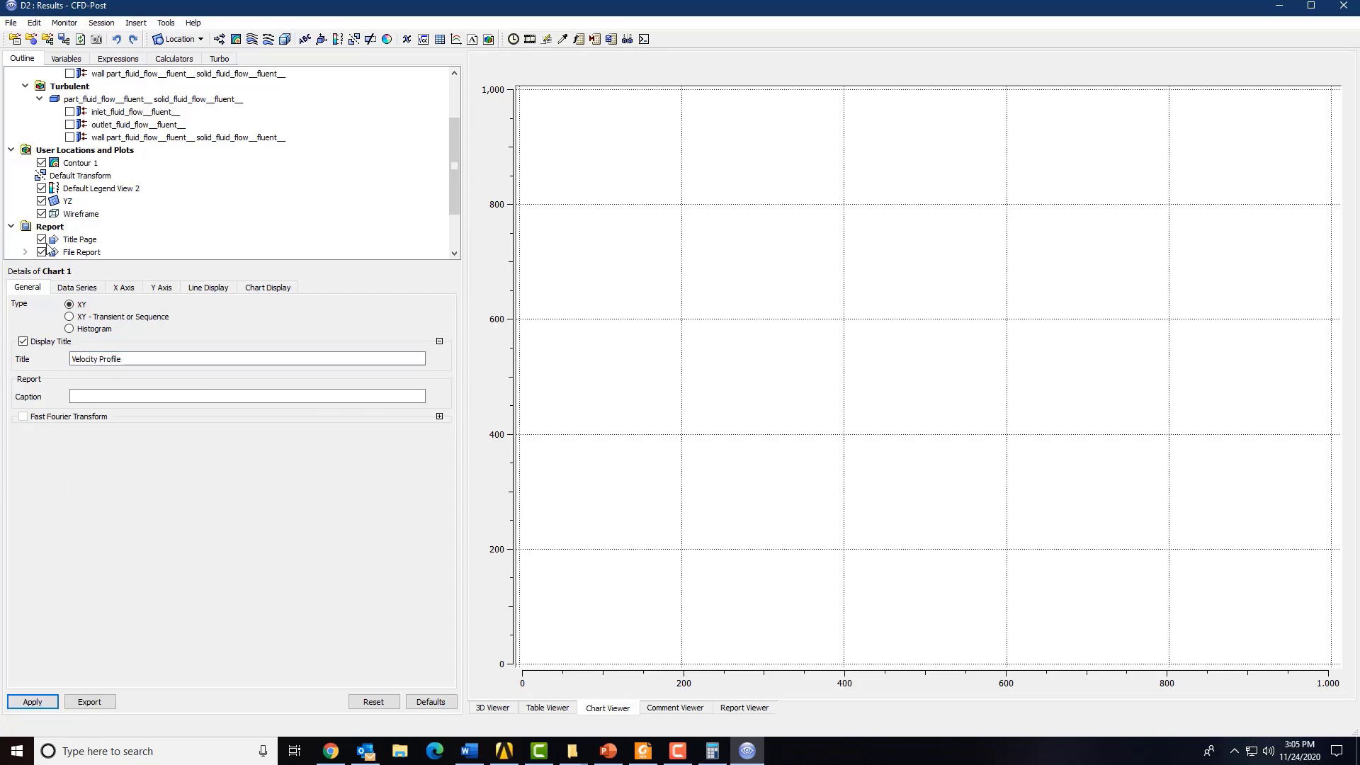
left_click(96, 290)
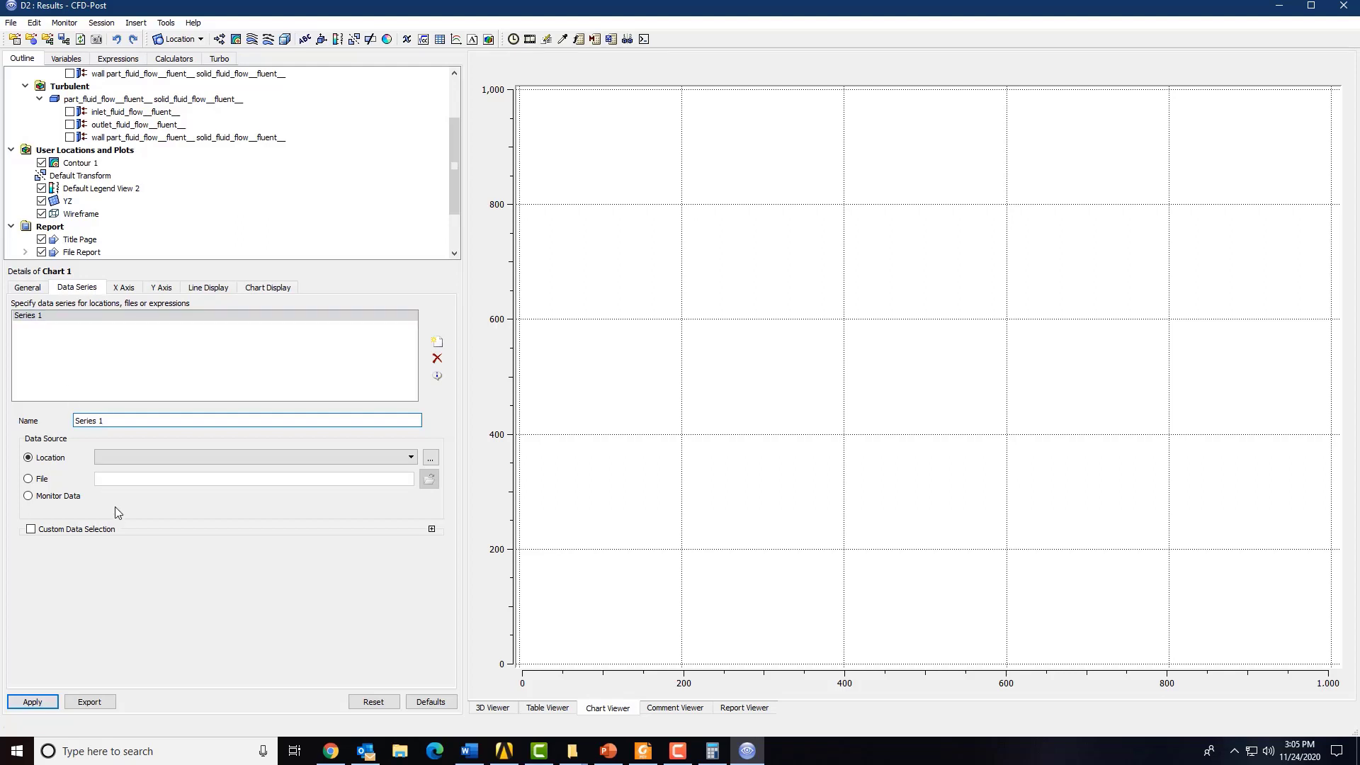
left_click(413, 457)
left_click(217, 601)
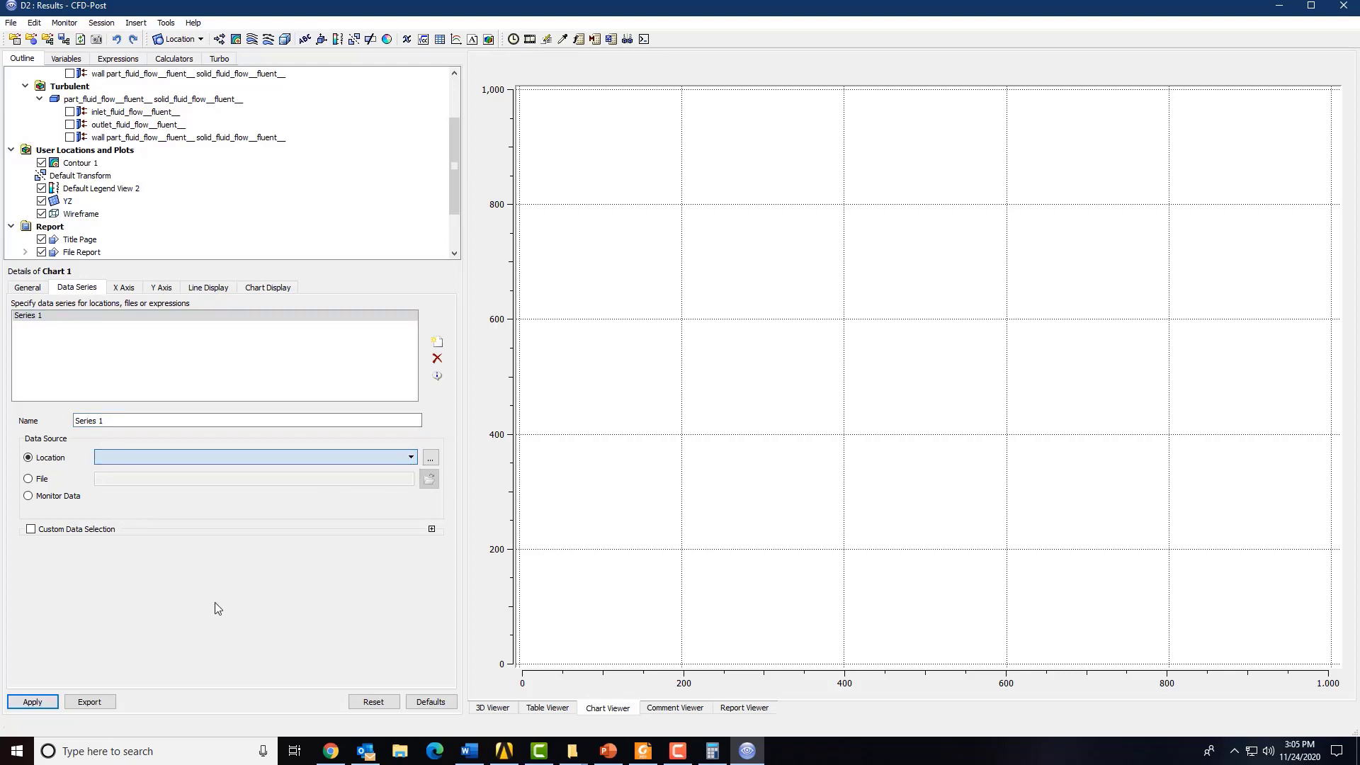
Insert a two-point line location on All Domains and set the Z coordinate of both points to 2
left_click(172, 40)
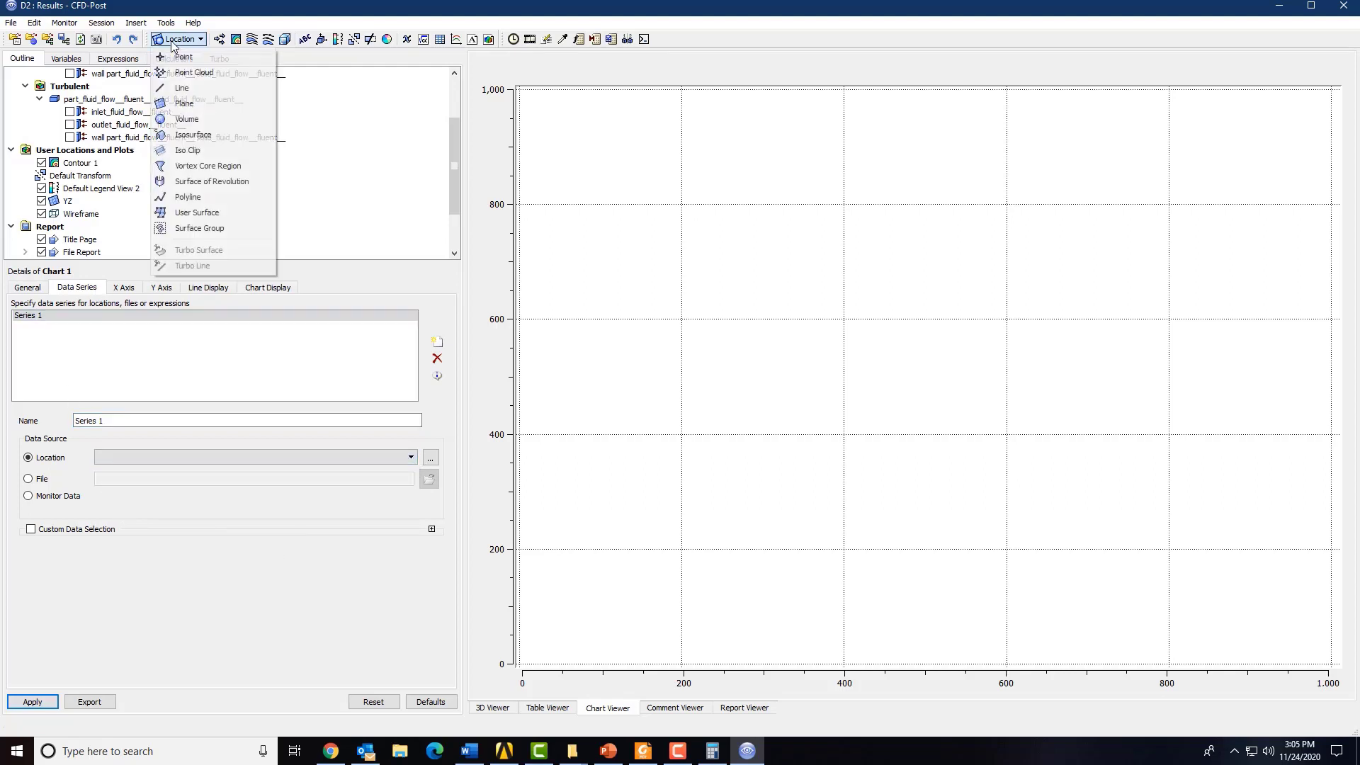
left_click(182, 88)
left_click(217, 145)
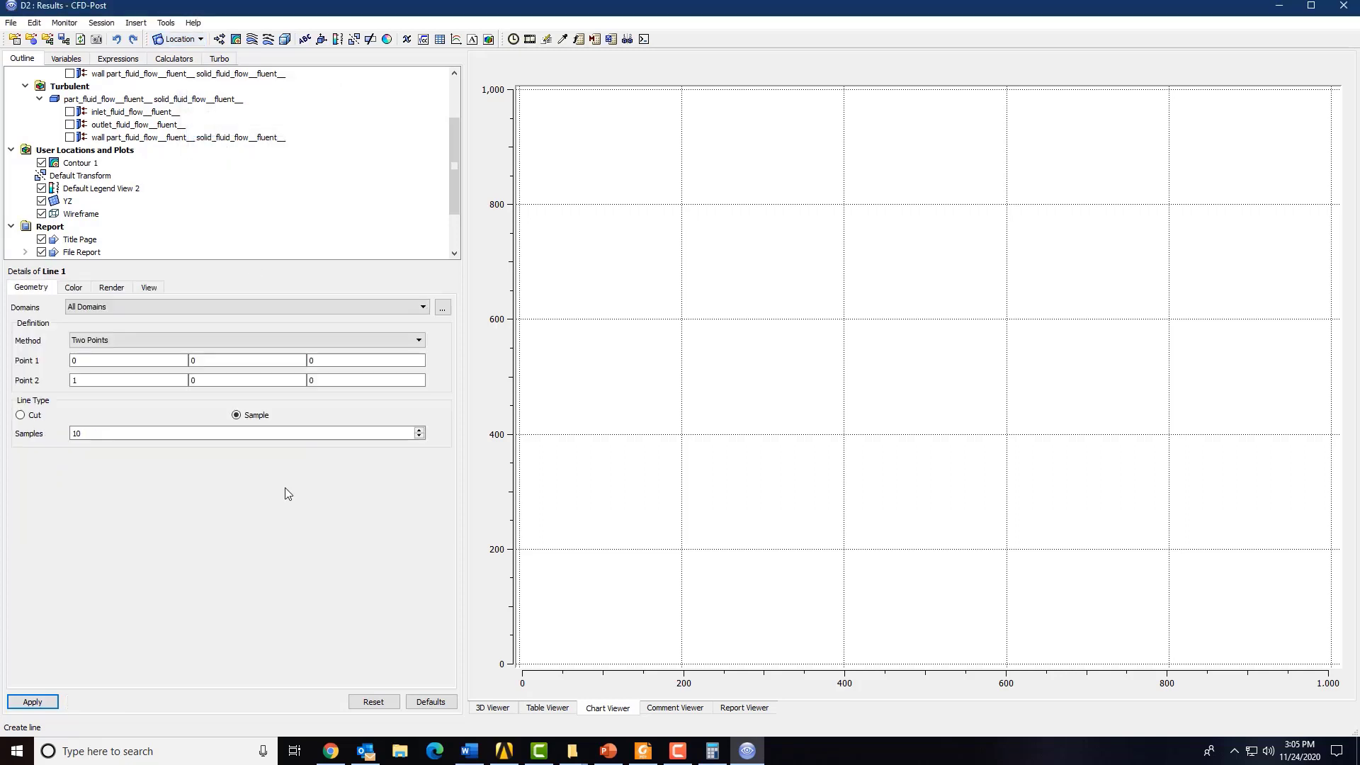
left_click(487, 710)
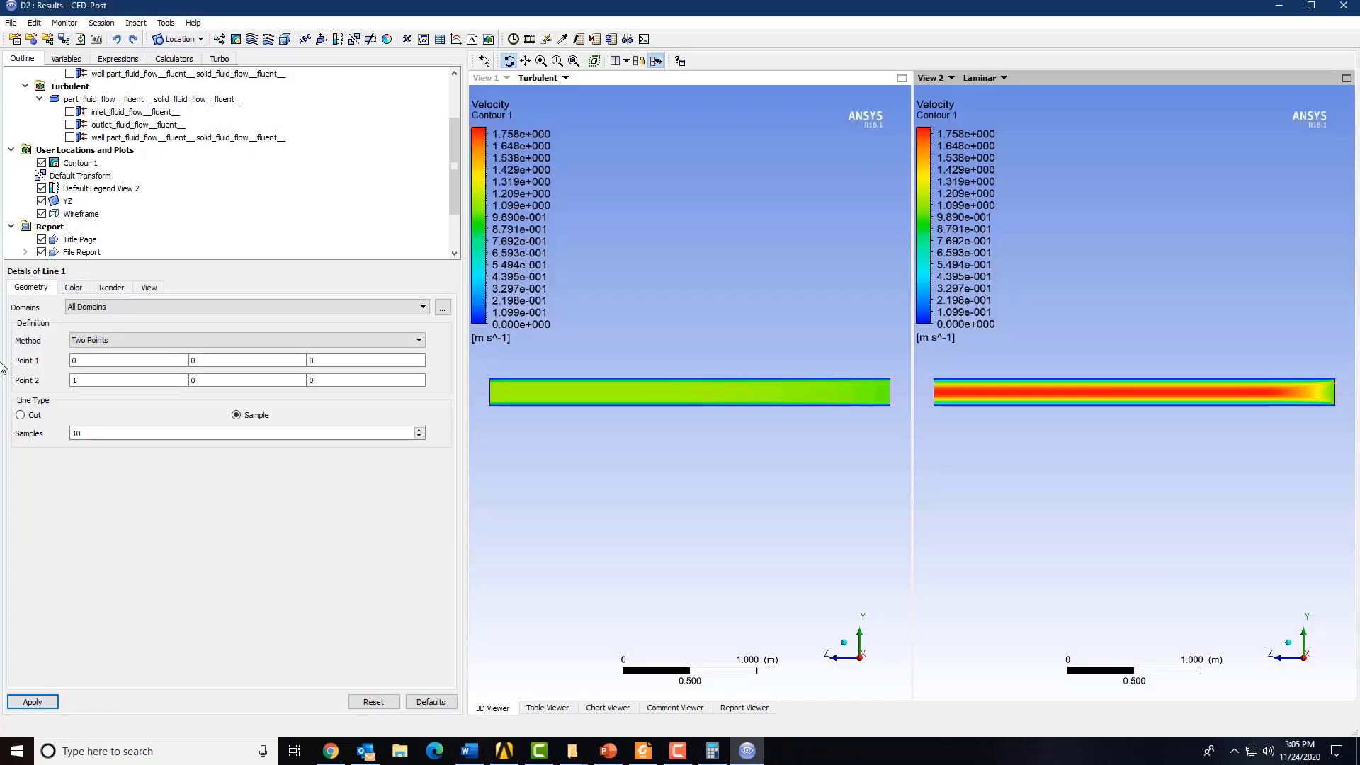
left_click(133, 342)
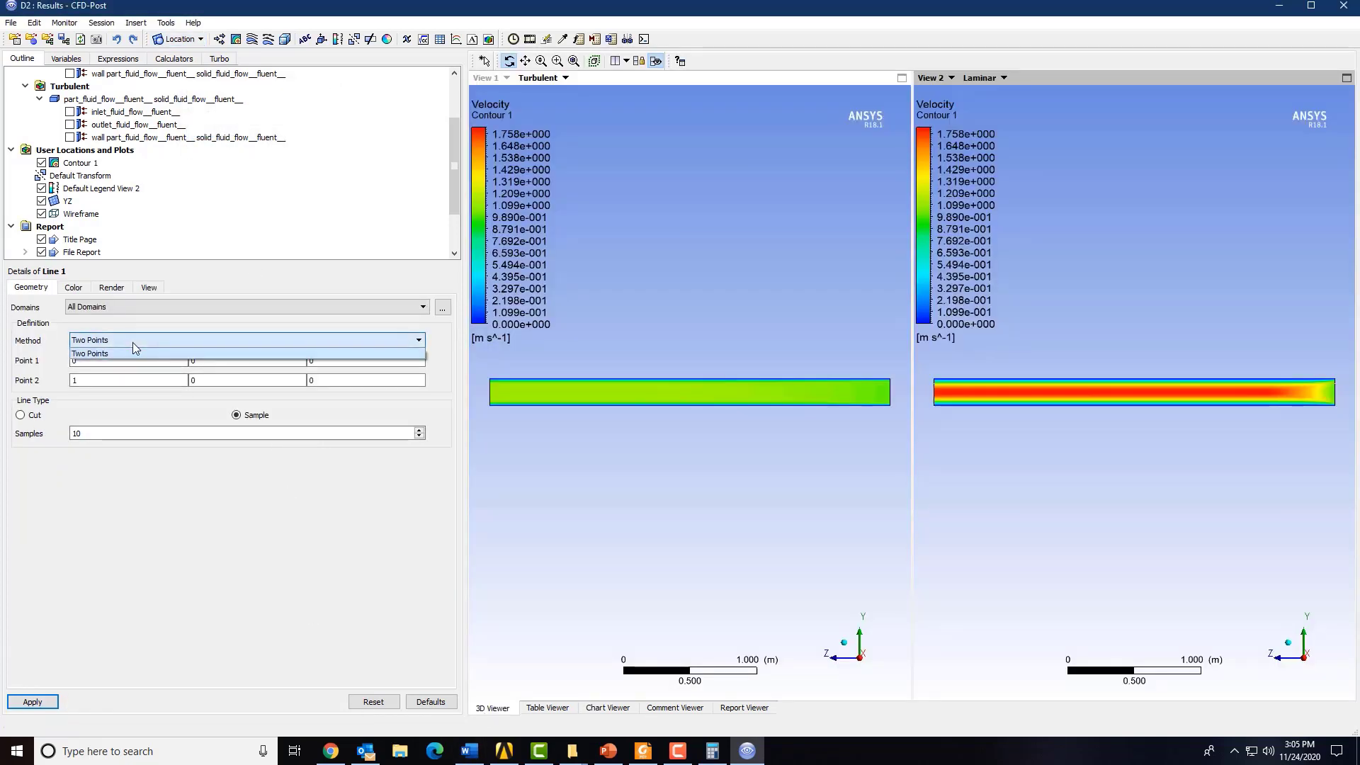
left_click(133, 343)
left_click(135, 360)
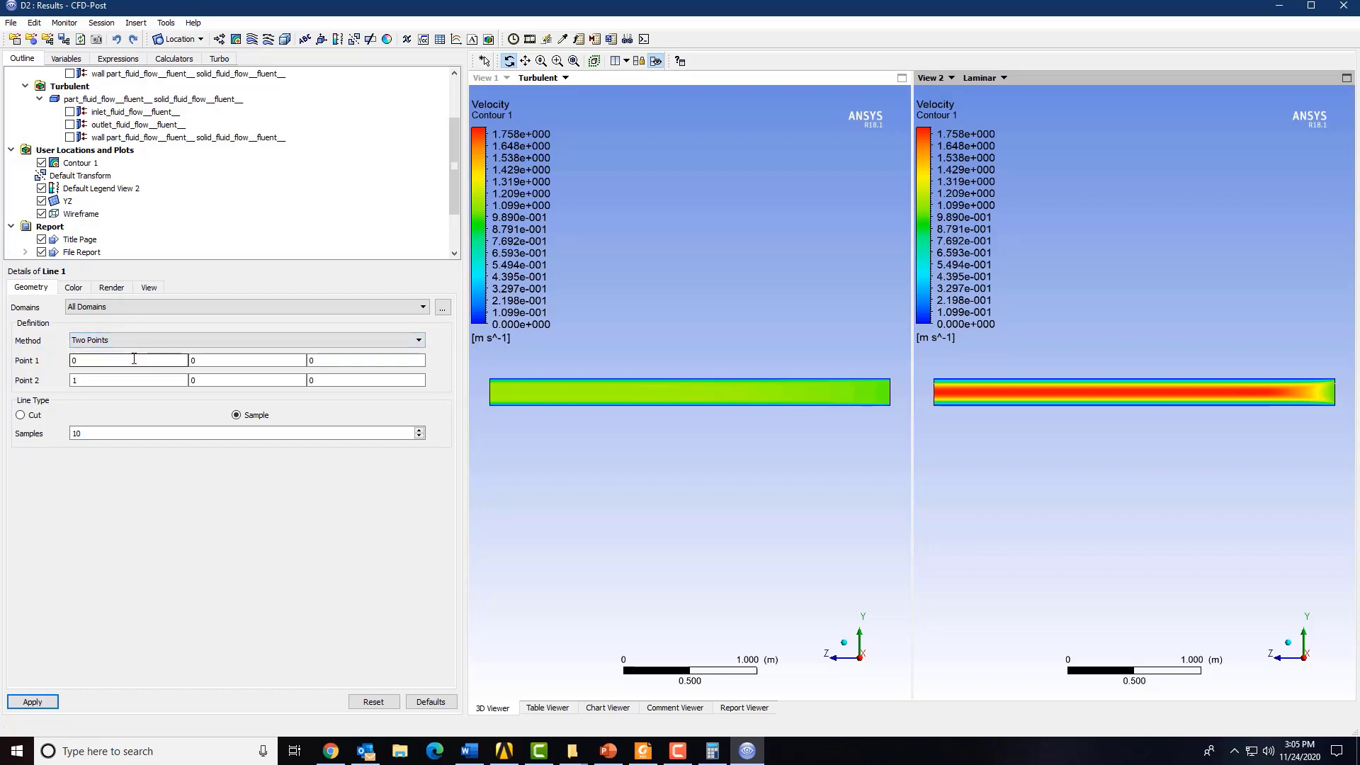
key("Tab")
key("Tab")
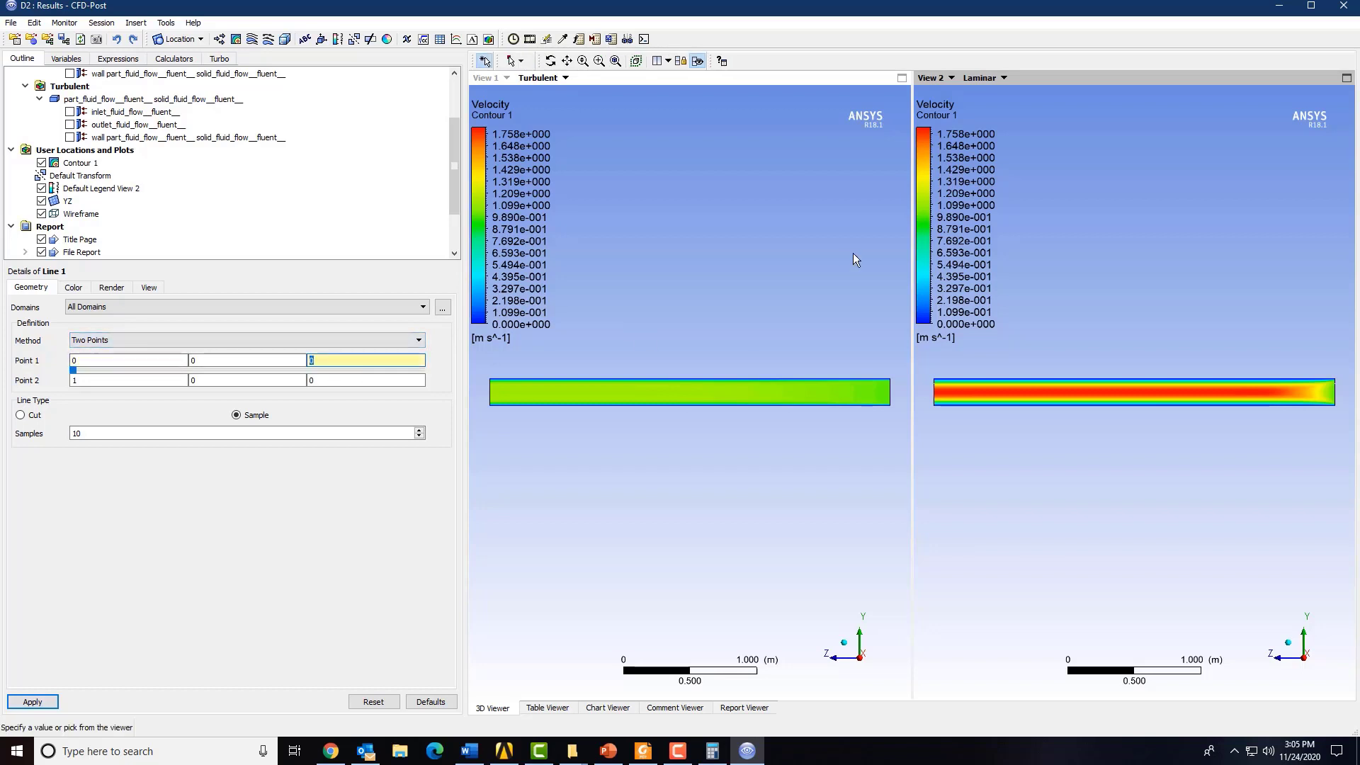
type("2")
left_click(365, 380)
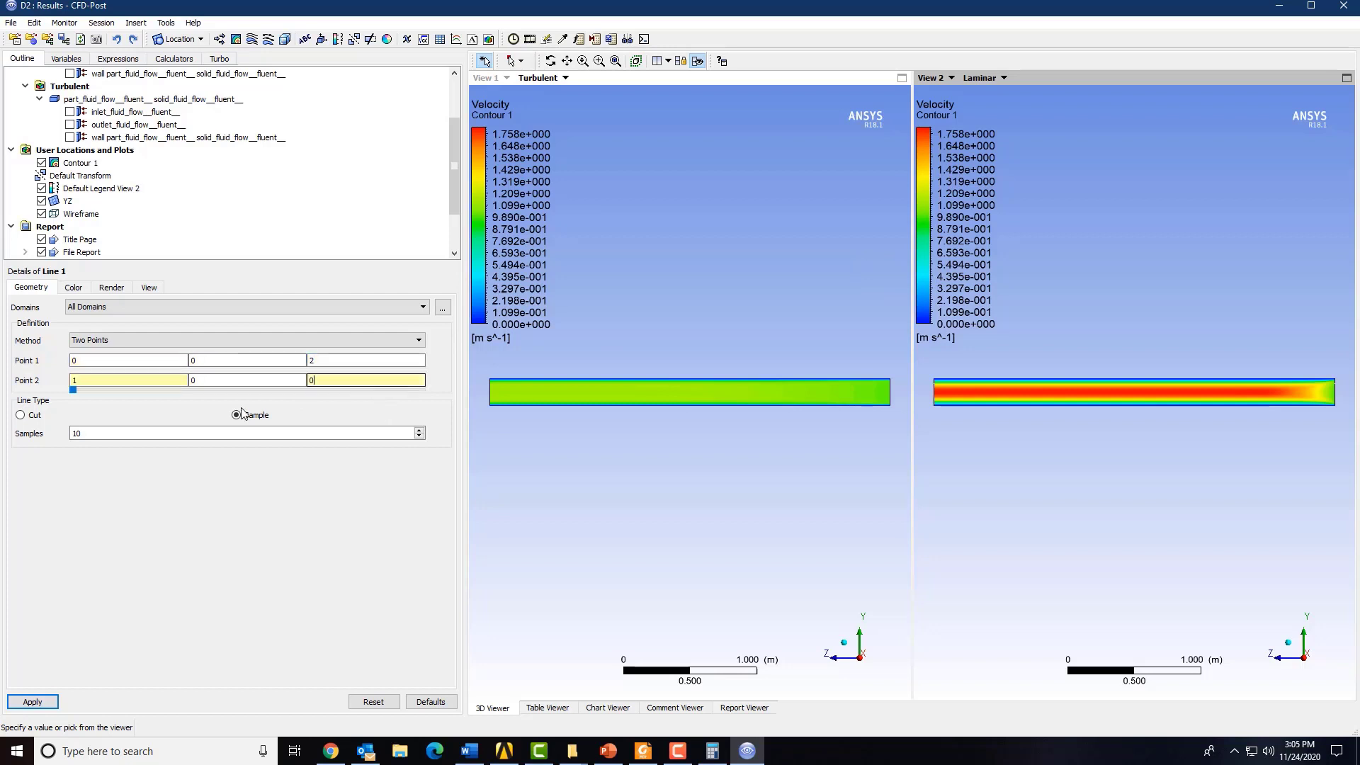
left_click(216, 516)
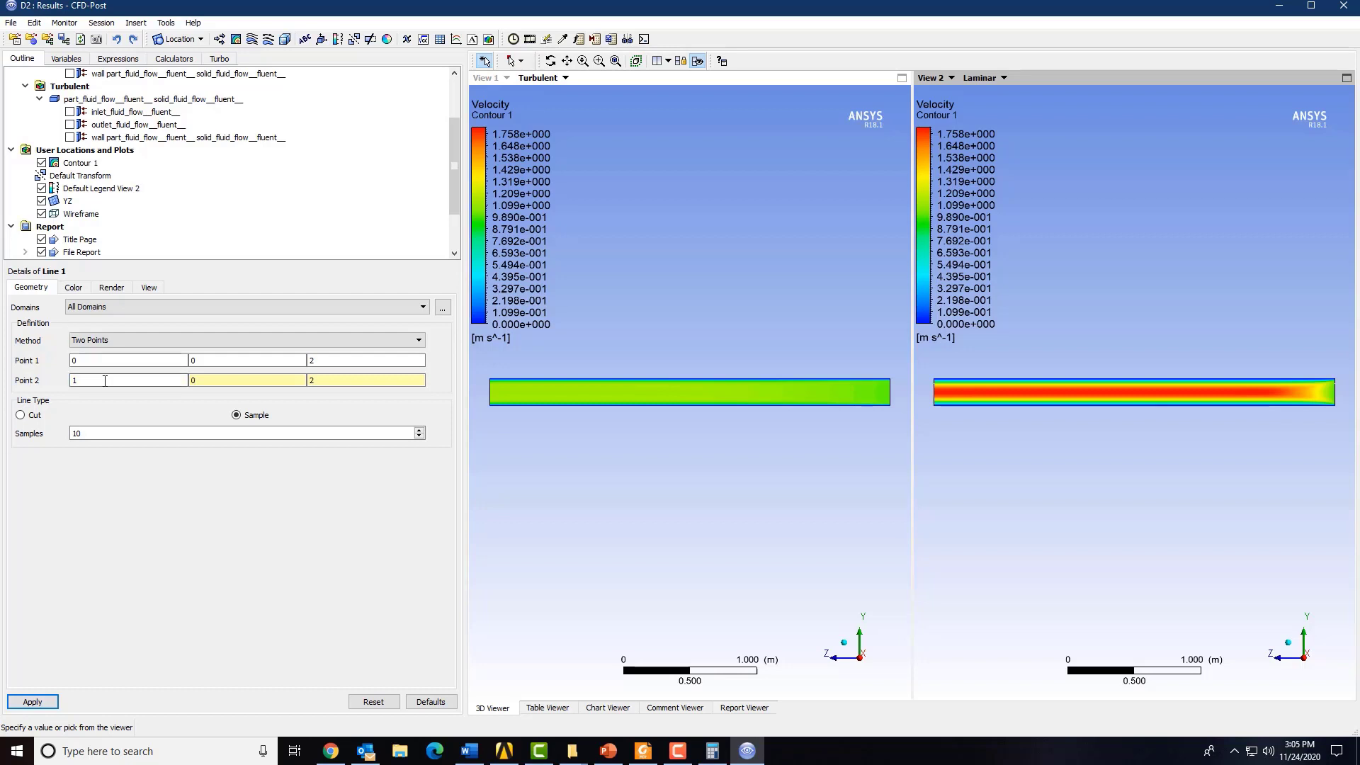
Set the line's X coordinates to -0.1 for Point 1 and 0.1 for Point 2, and apply the definition
left_click(92, 361)
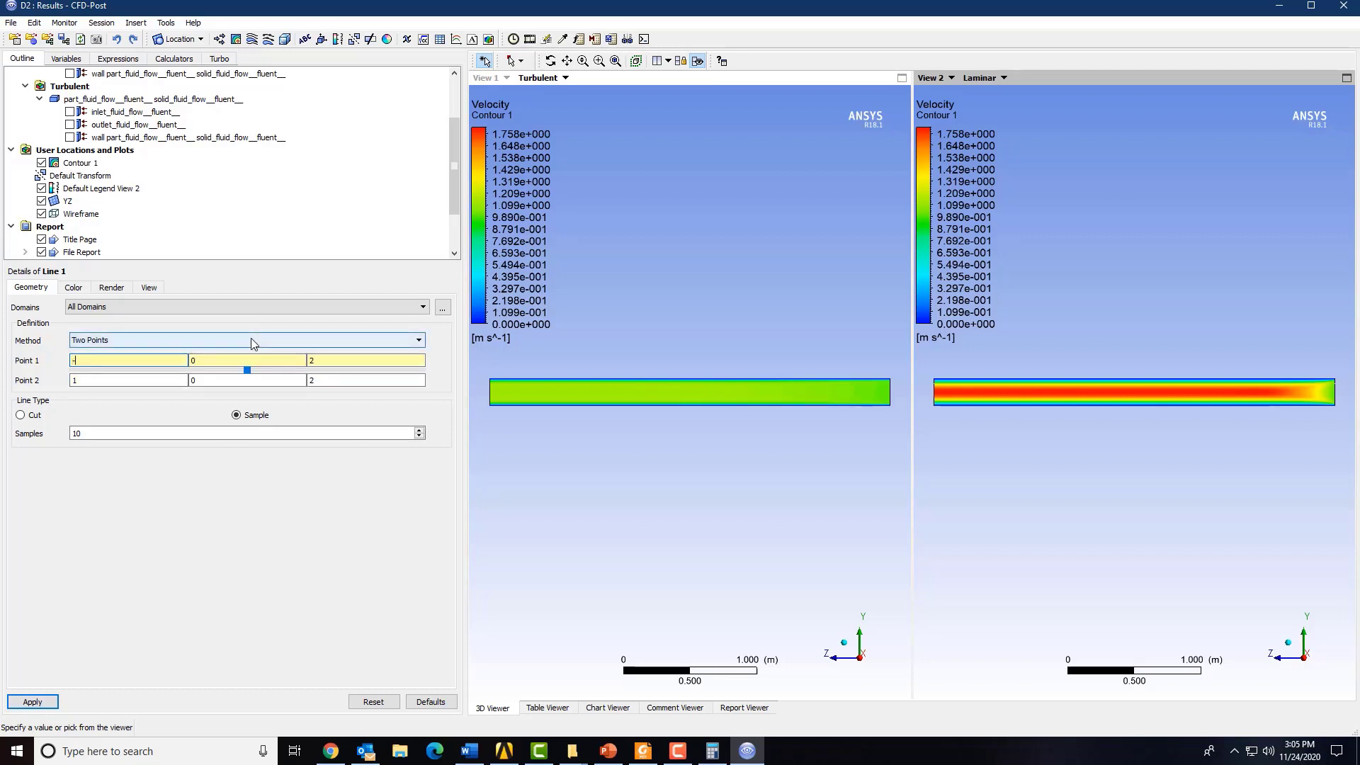
type("-0.1")
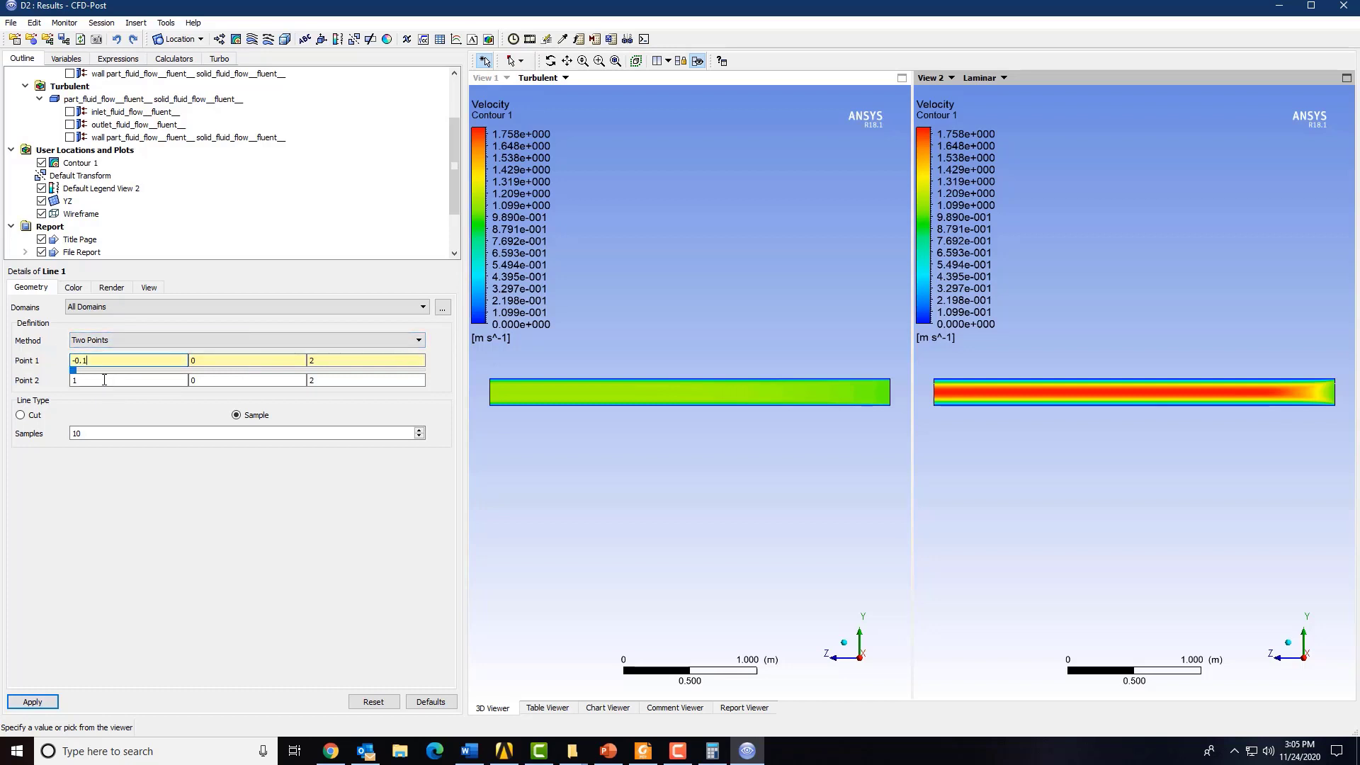
left_click_drag(108, 376, 3, 384)
type(".1")
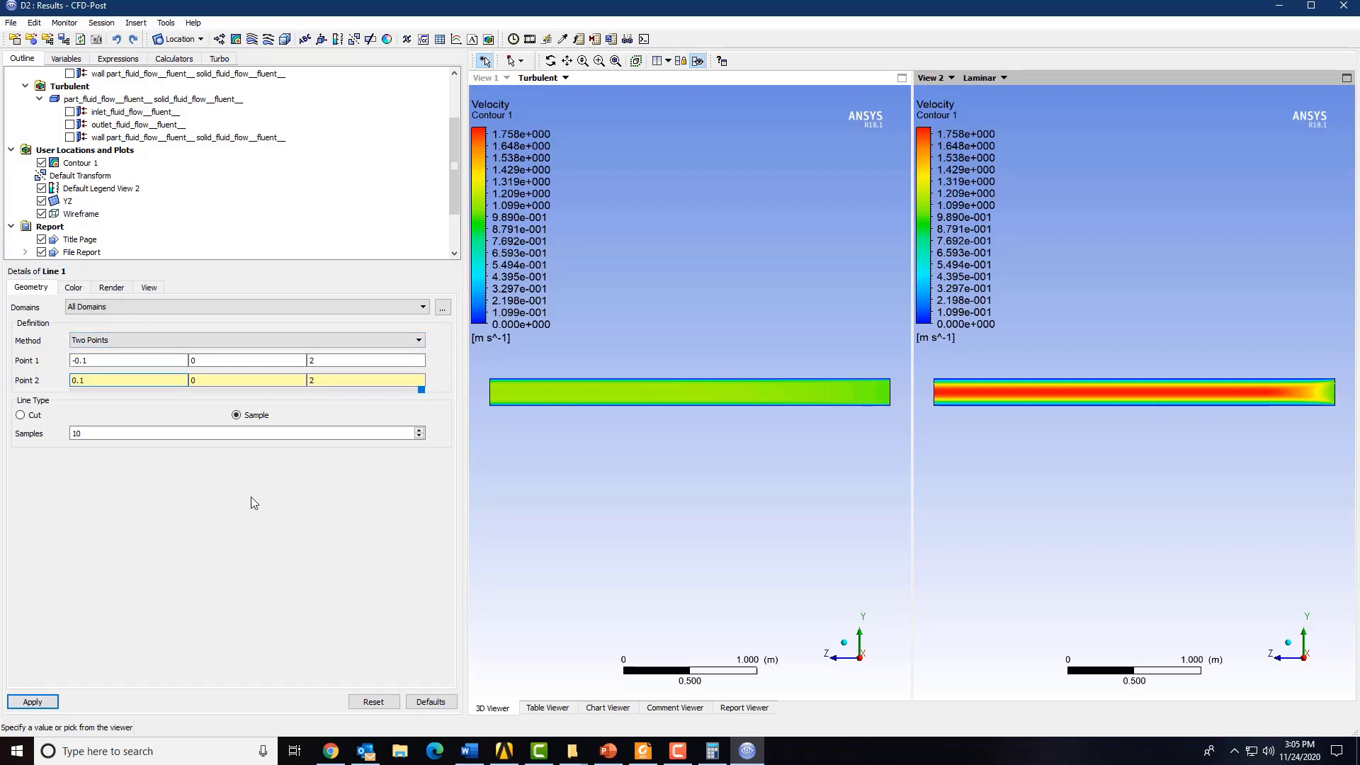
left_click(31, 701)
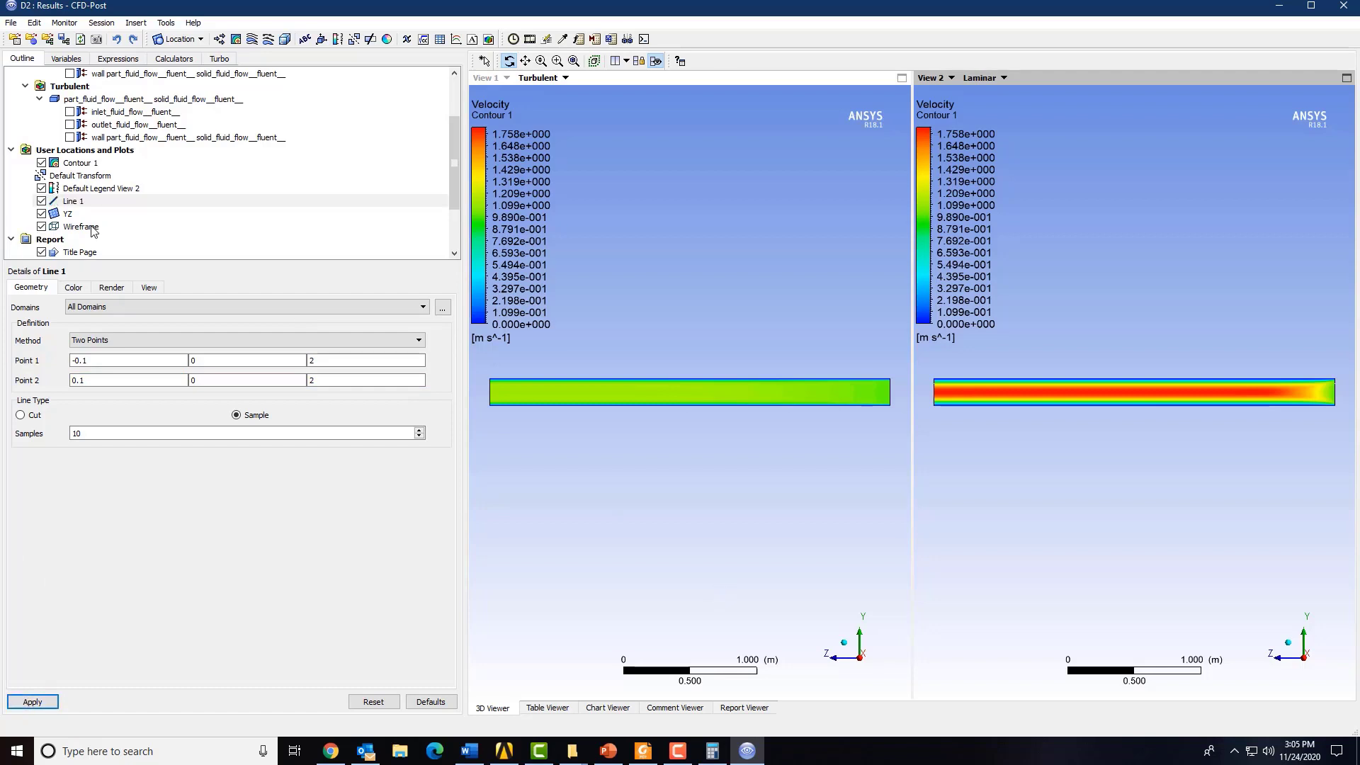
Hide Contour 1 and check the line's placement in the Turbulent pipe, finishing with the view along the X axis
left_click(81, 204)
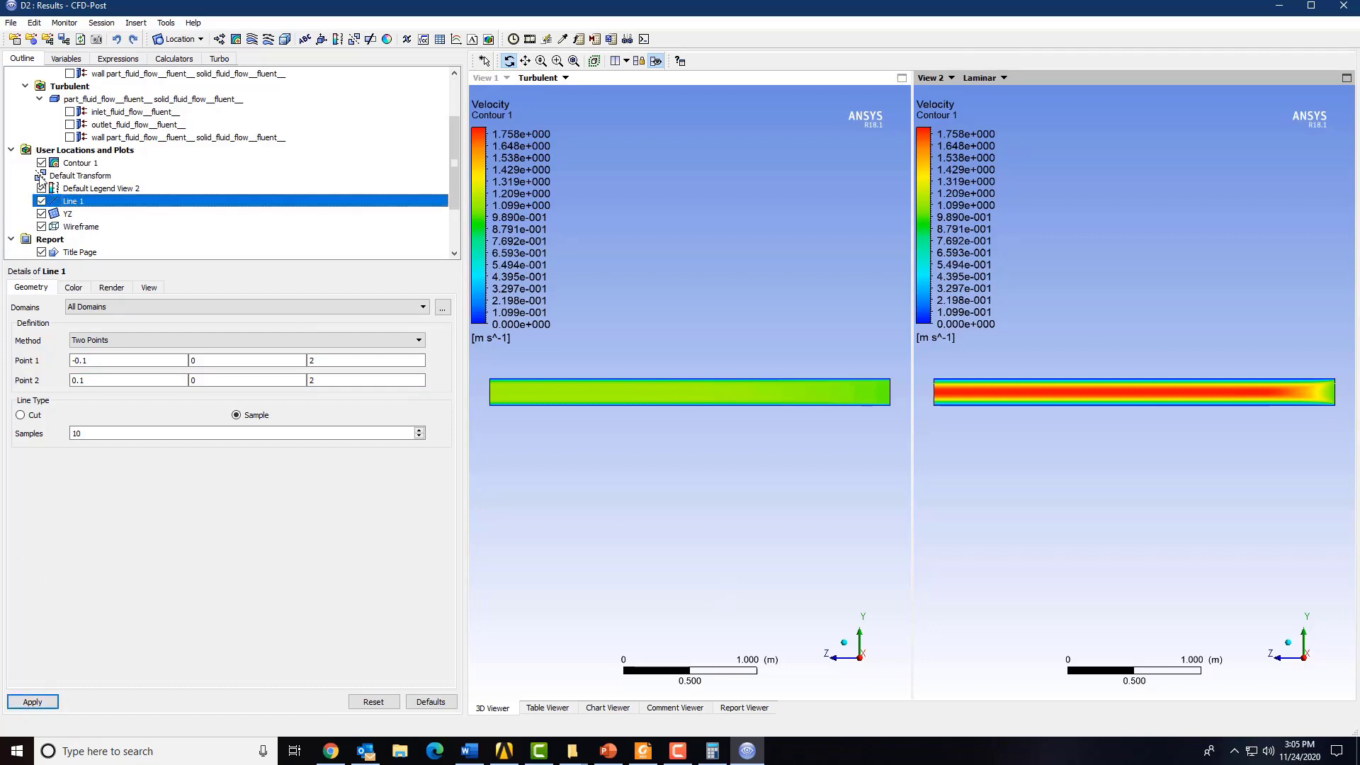
left_click(41, 163)
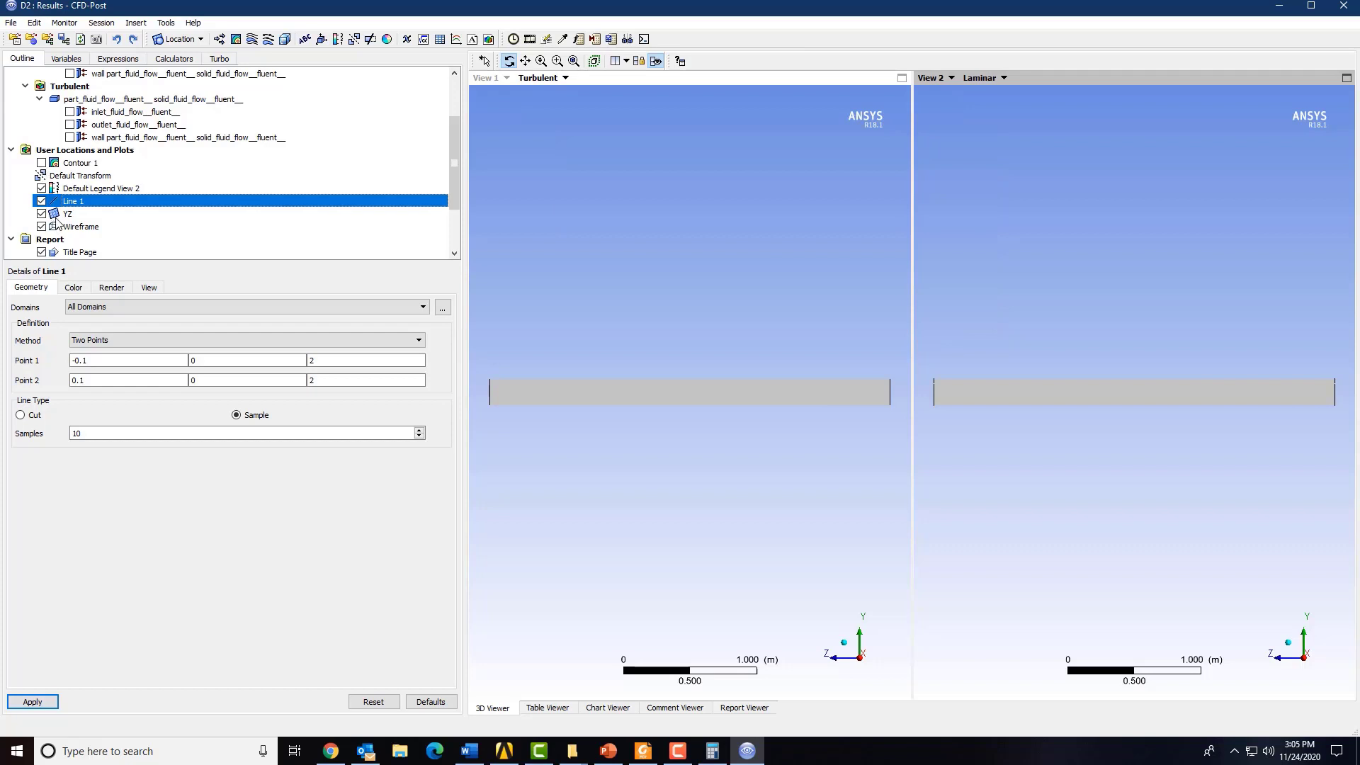
left_click(42, 701)
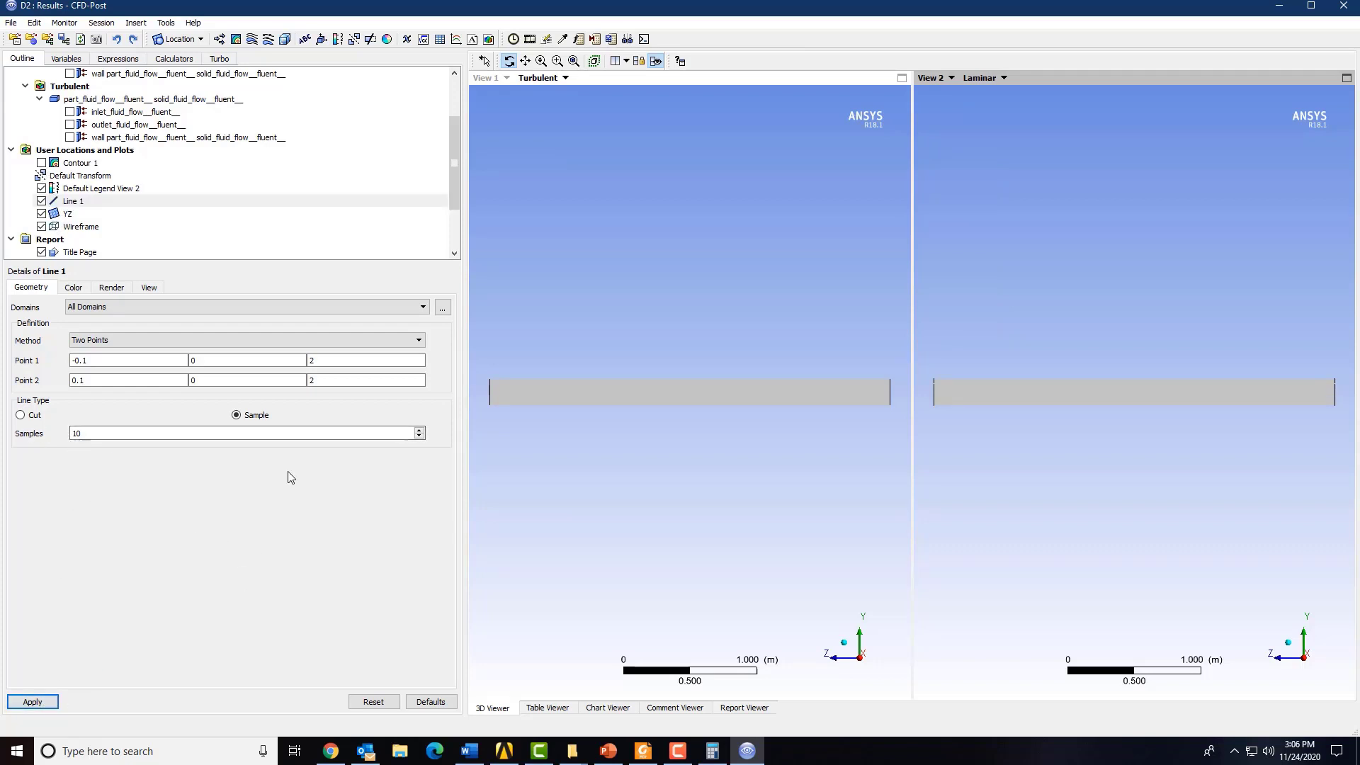
scroll(97, 205, "up", 2)
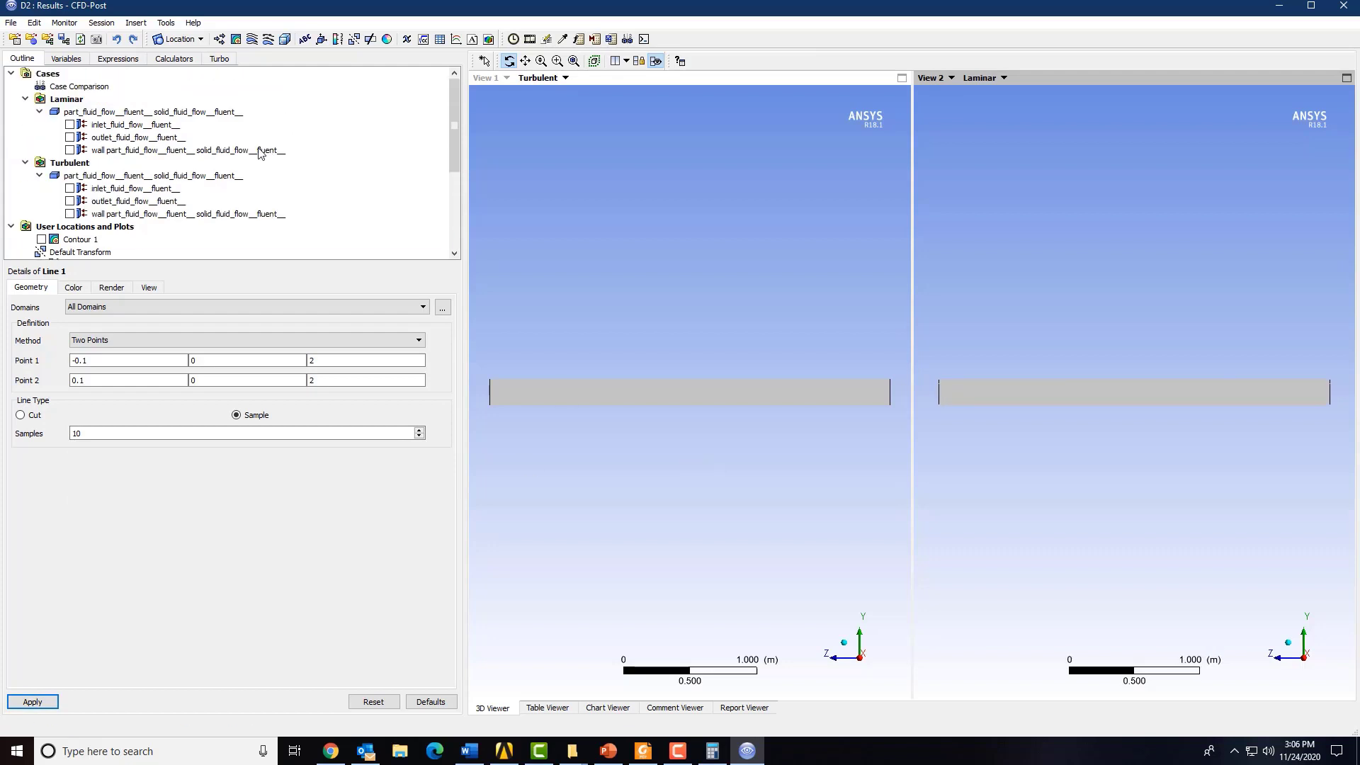
scroll(97, 205, "down", 4)
scroll(75, 183, "up", 1)
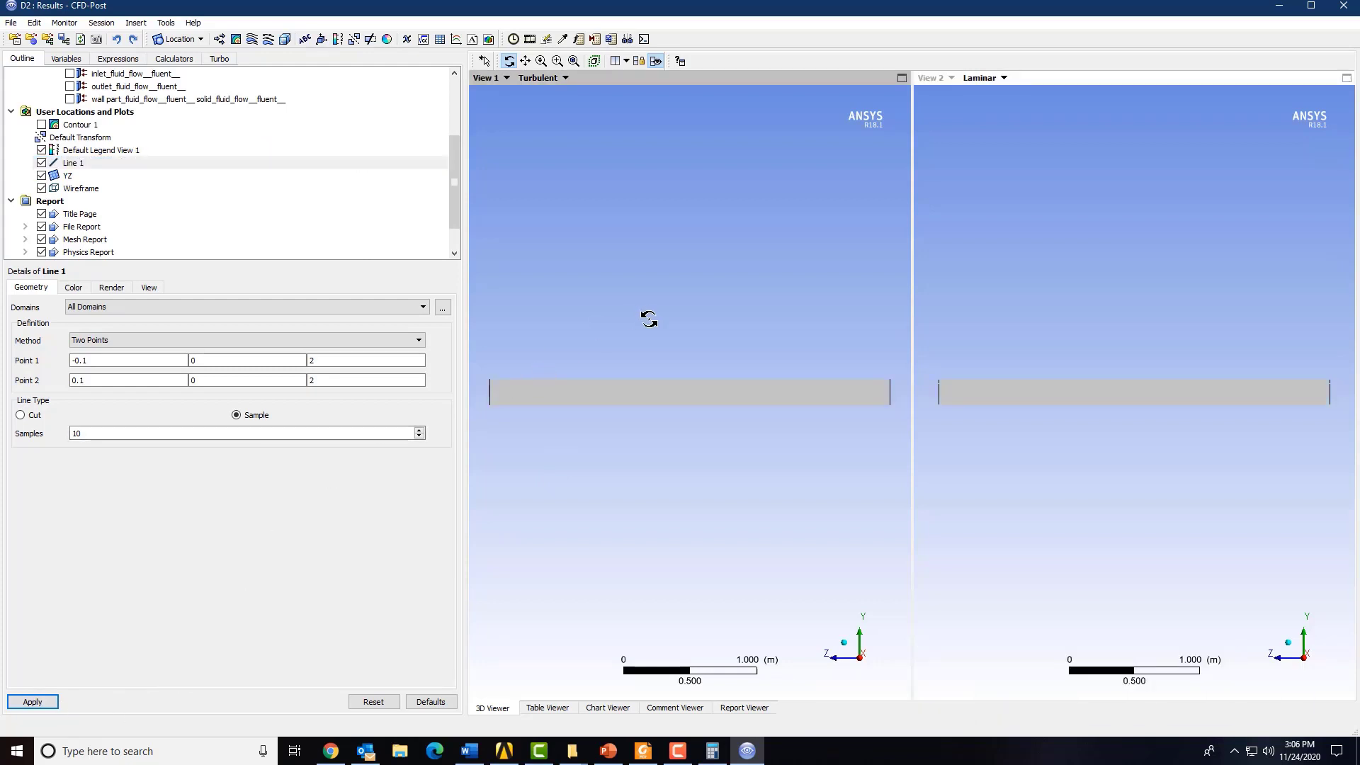
left_click_drag(649, 320, 659, 358)
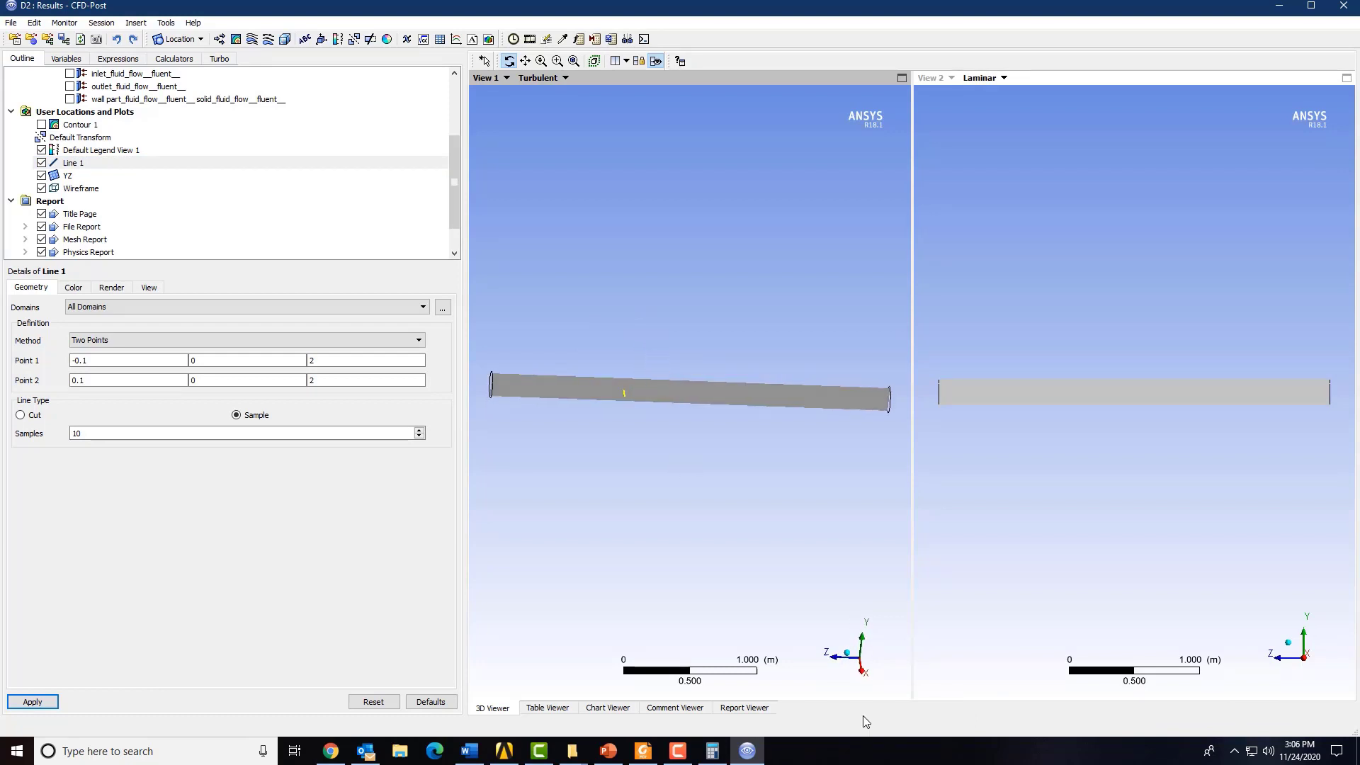
left_click(864, 672)
Redefine Line 1 to run from (0, -0.1, 2) to (0, 0.1, 2) and apply it
left_click(117, 361)
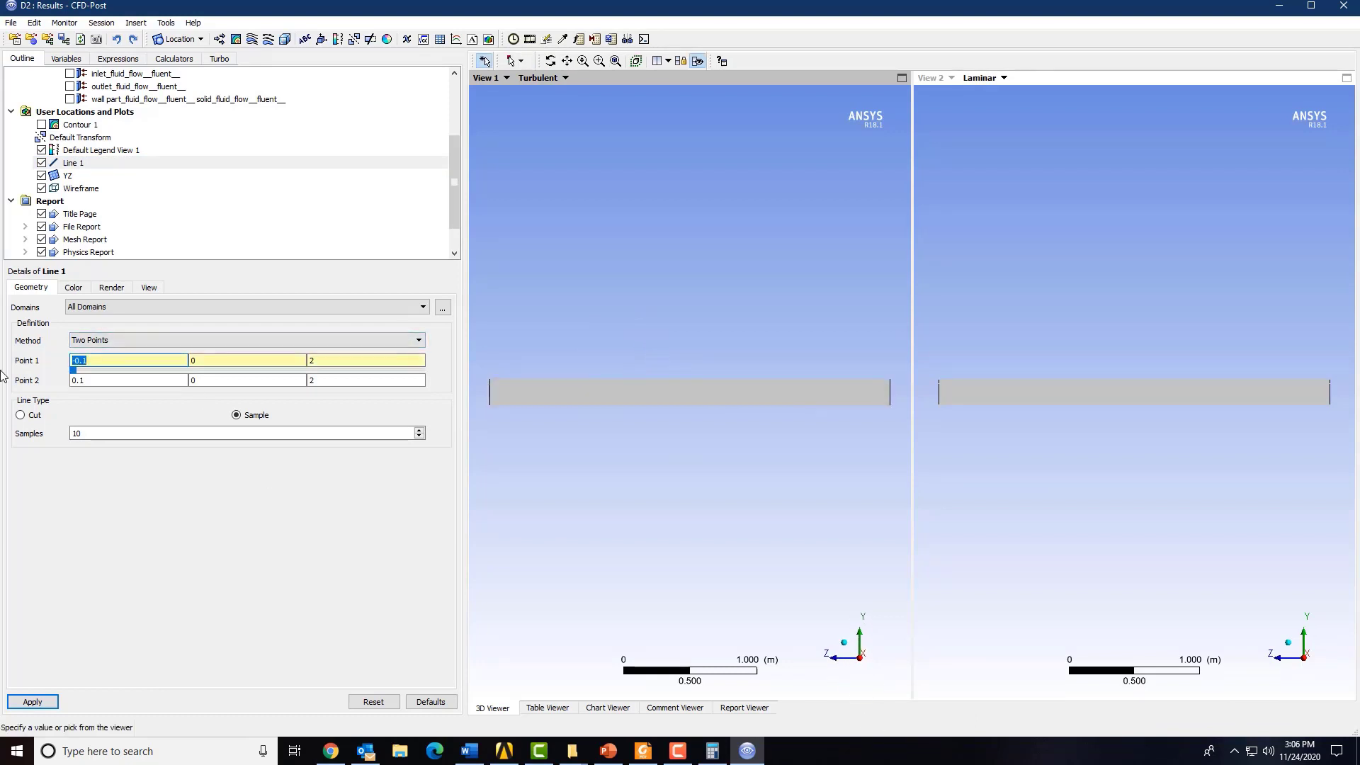
type("0")
key("Tab")
type("-0.1")
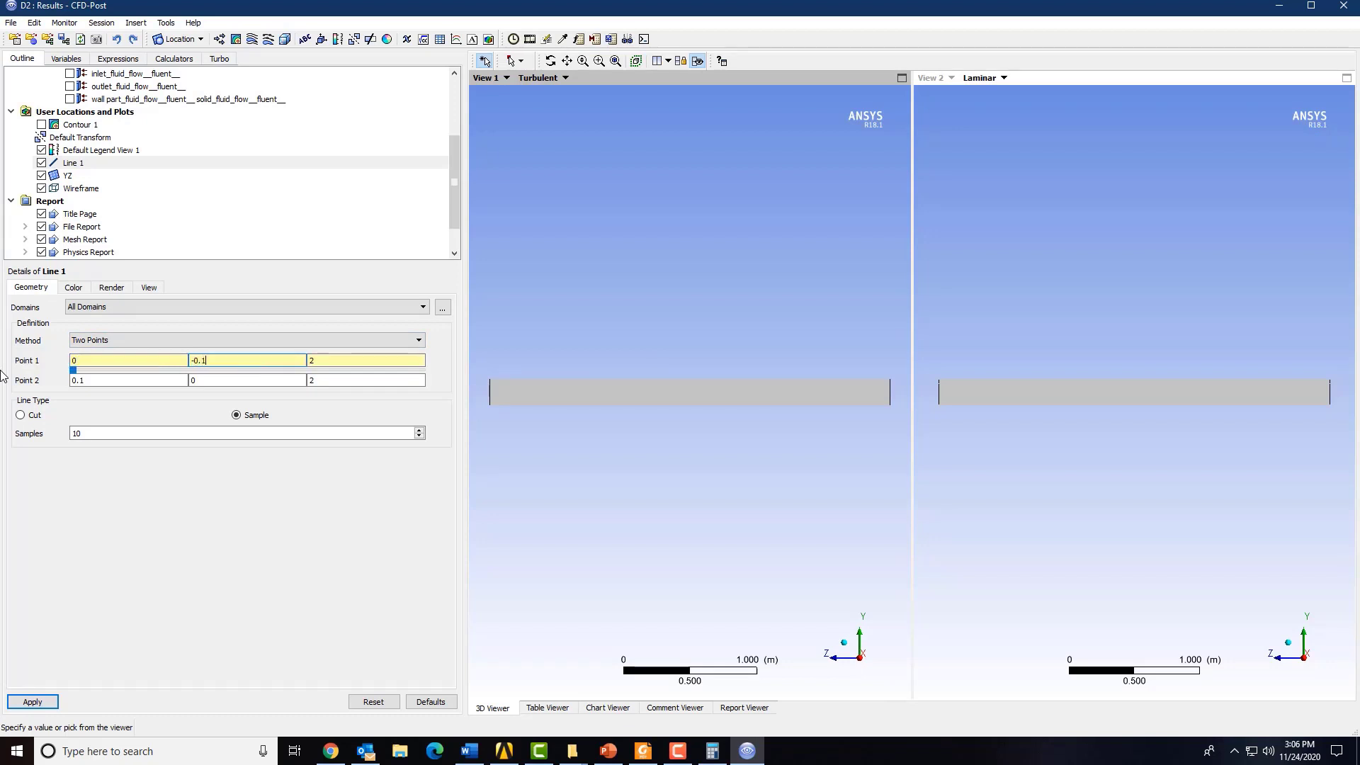
left_click(97, 381)
type("0")
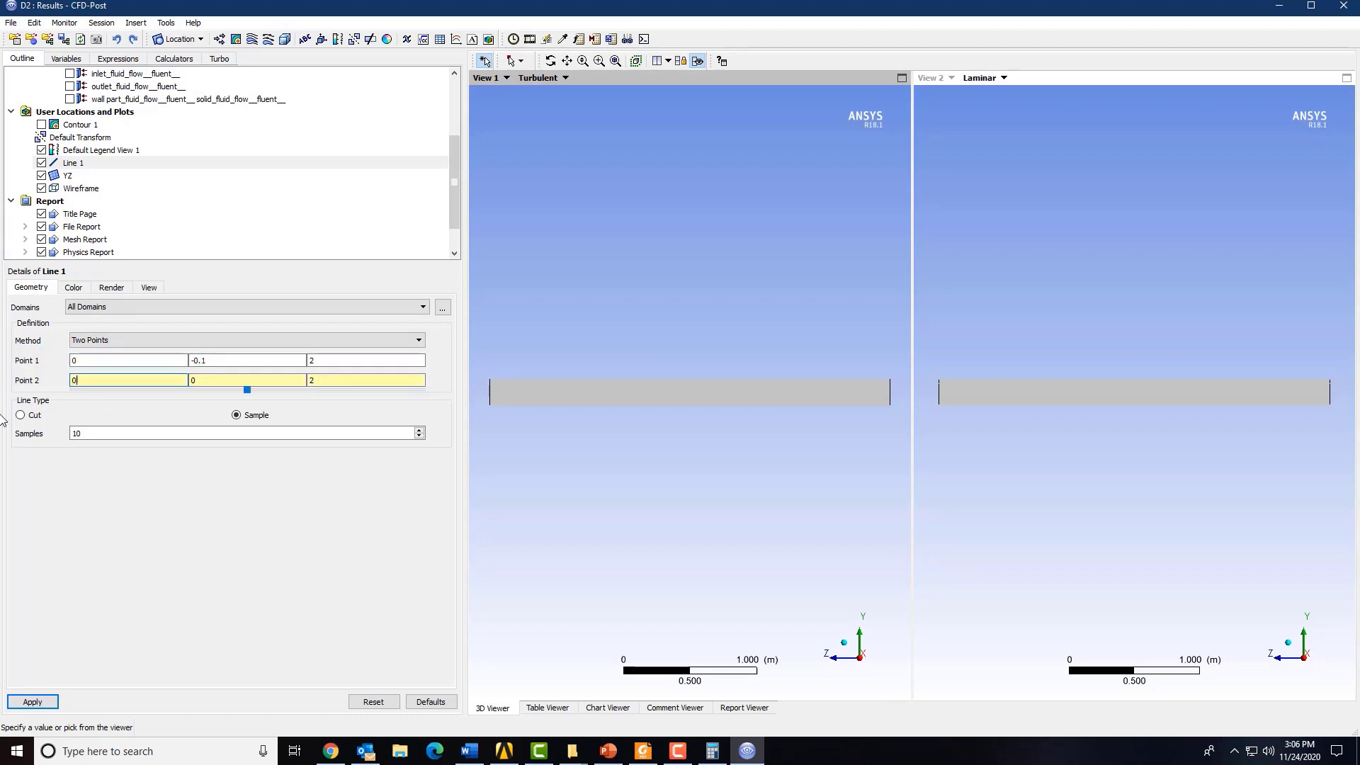
key("Tab")
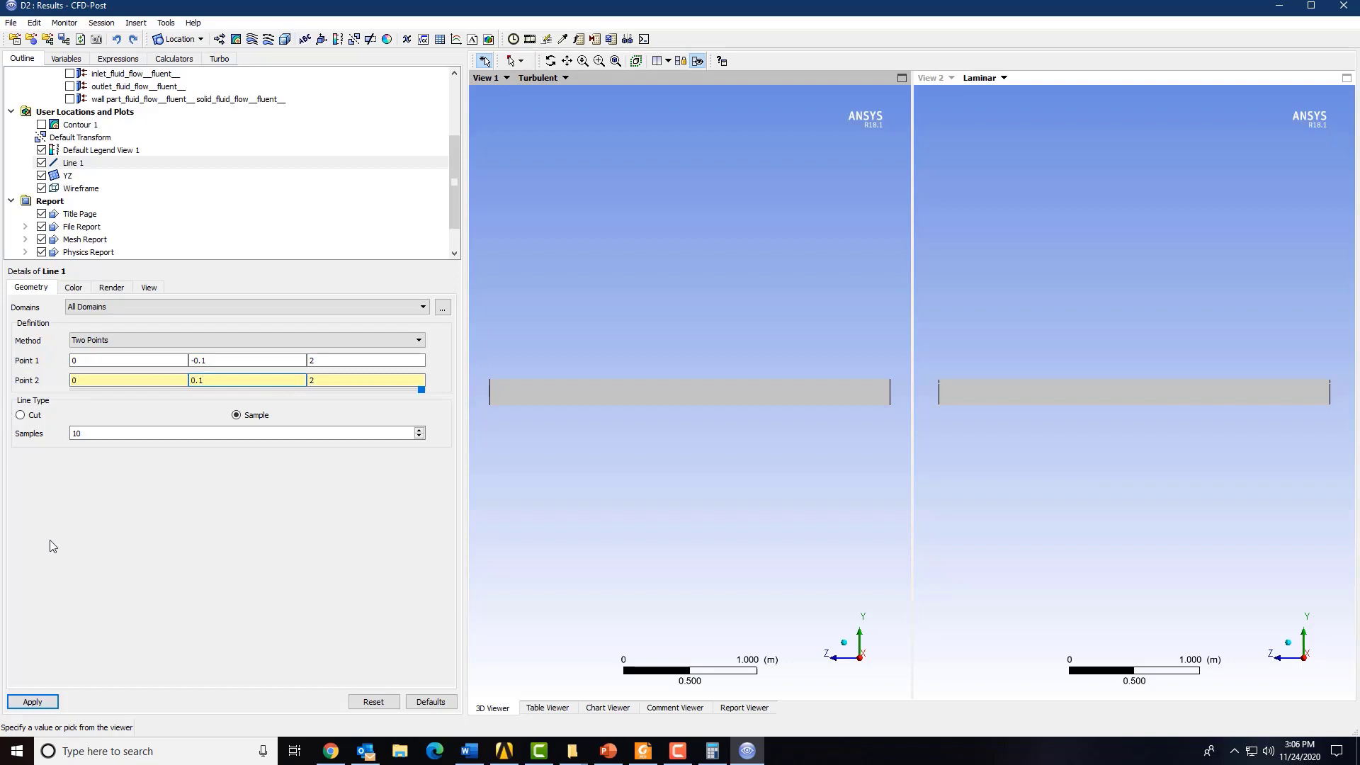
left_click(32, 701)
left_click(651, 752)
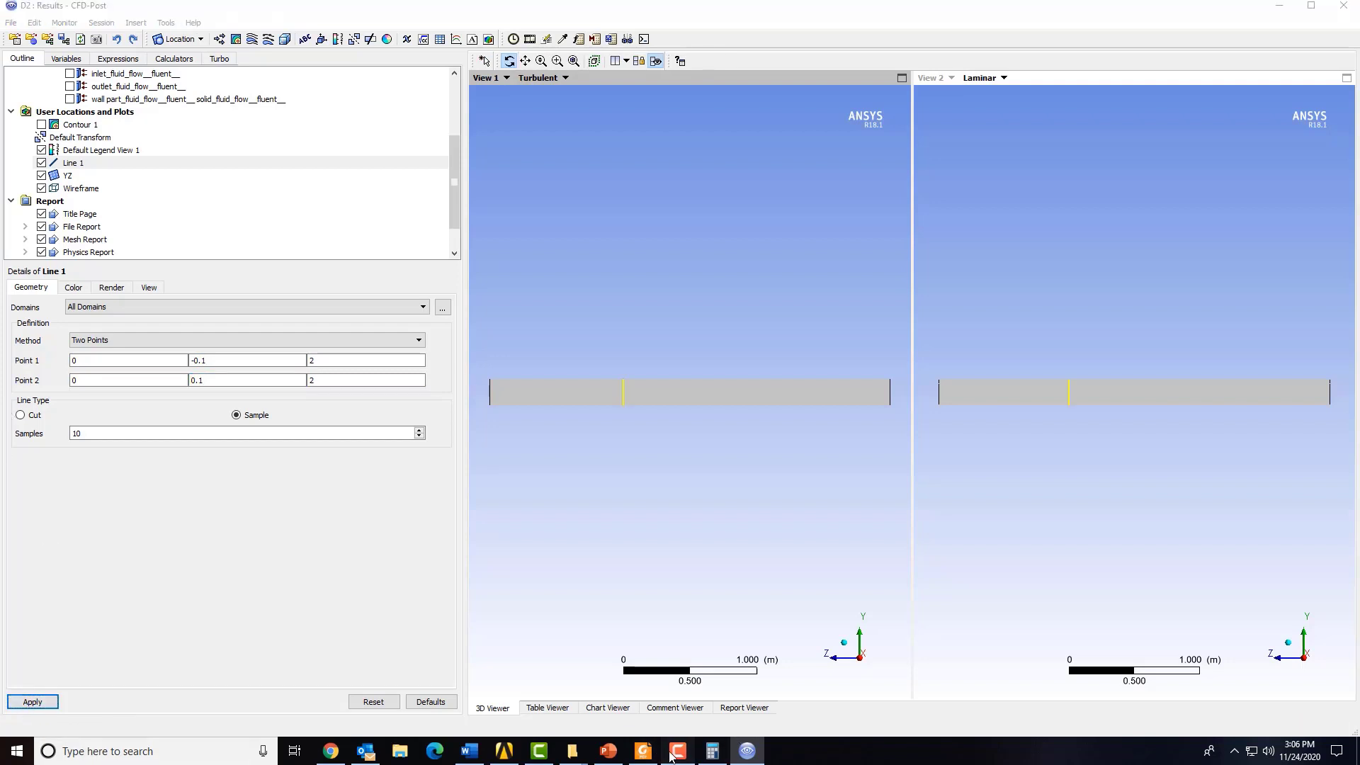
left_click(1049, 425)
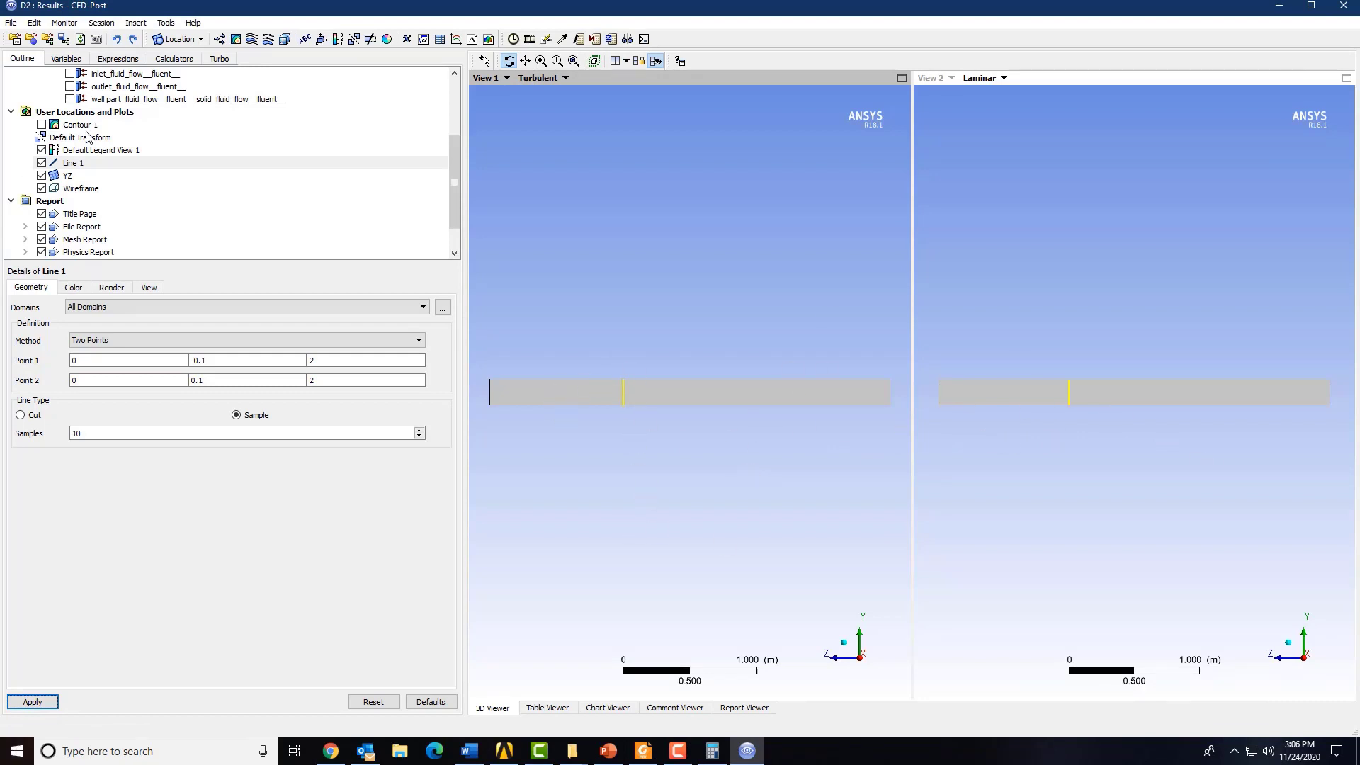
left_click(88, 163)
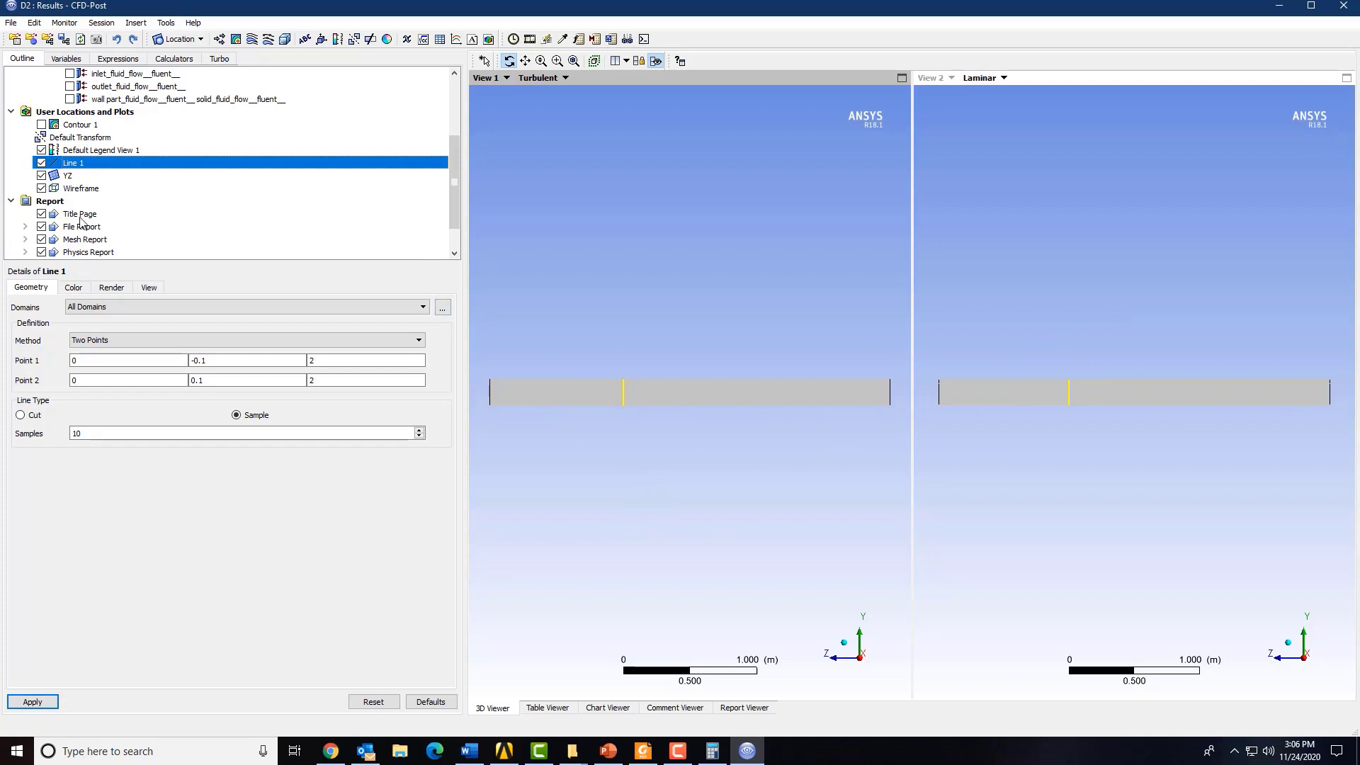
scroll(99, 209, "down", 1)
scroll(99, 209, "up", 3)
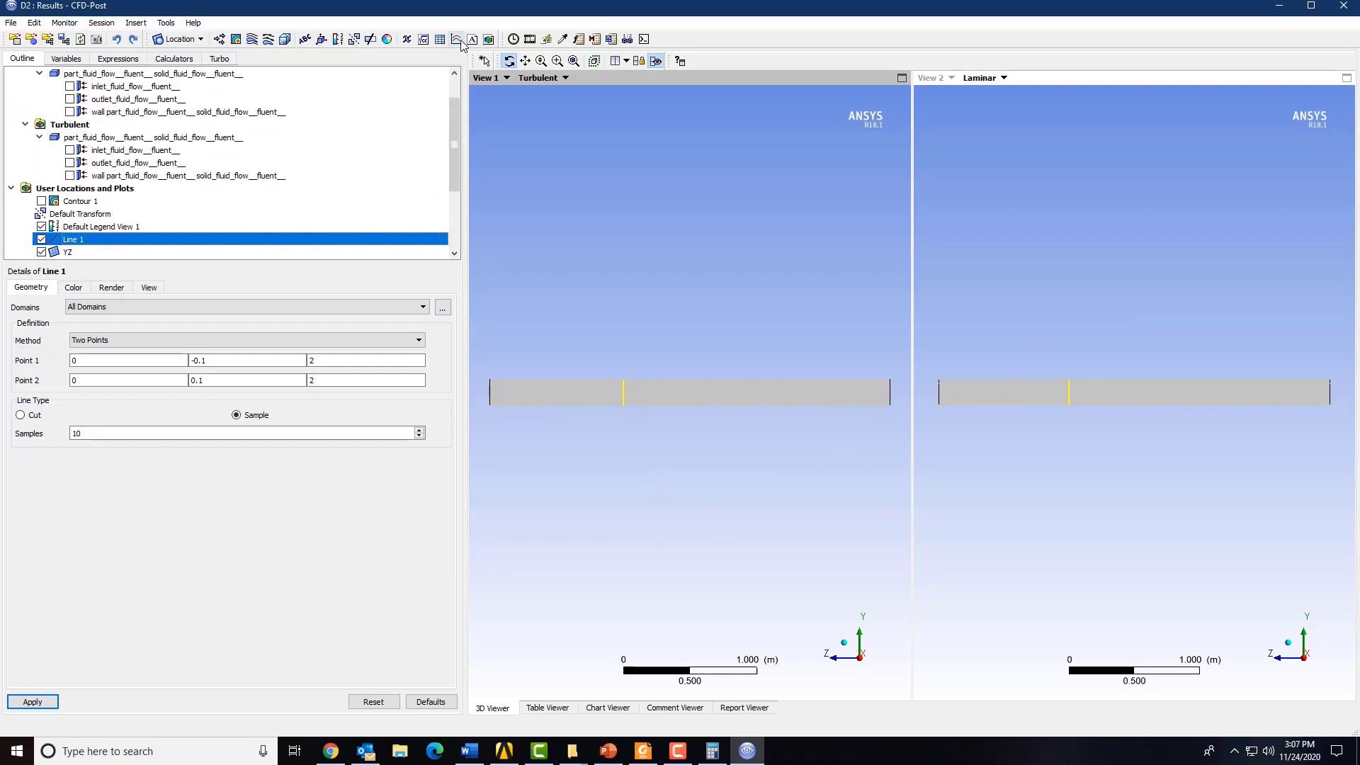
Insert a new chart and set the location of its Series 1 to Line 1
left_click(456, 39)
left_click(495, 98)
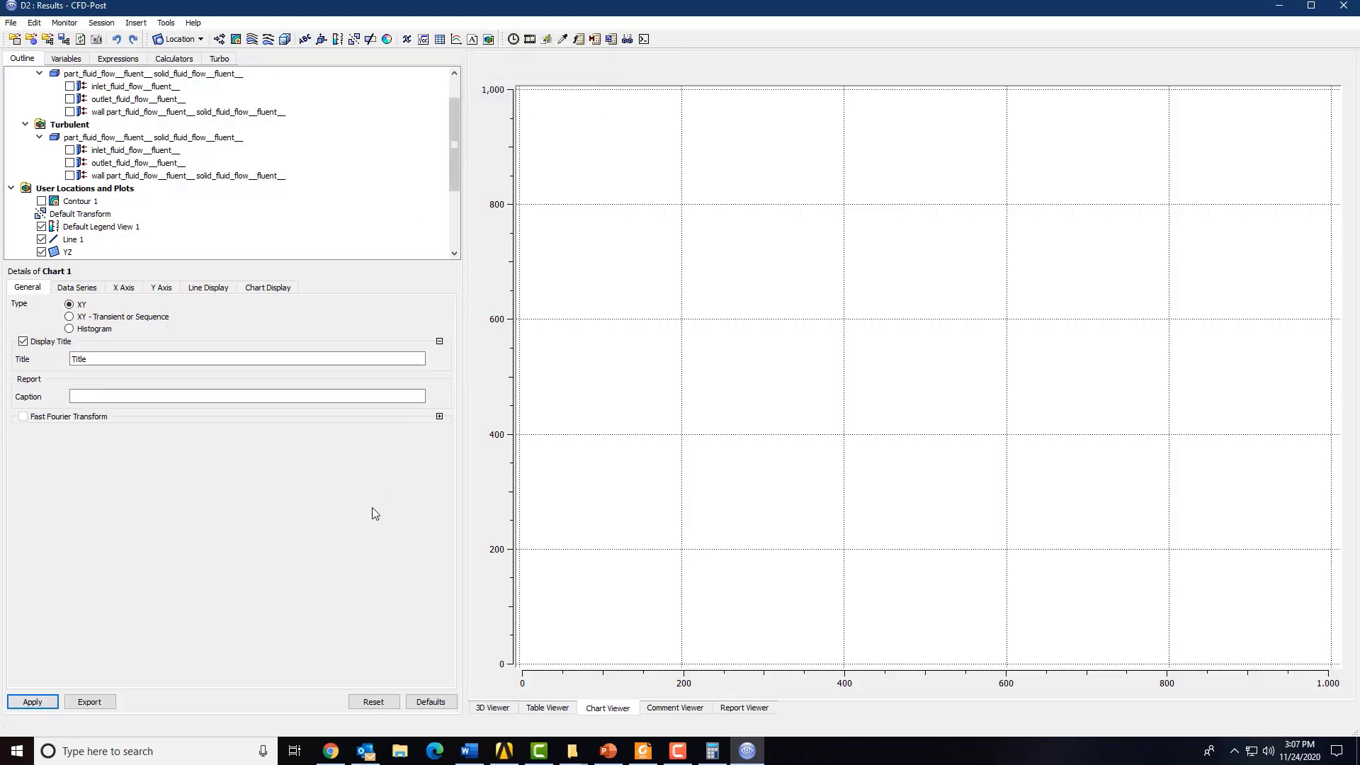
left_click(90, 289)
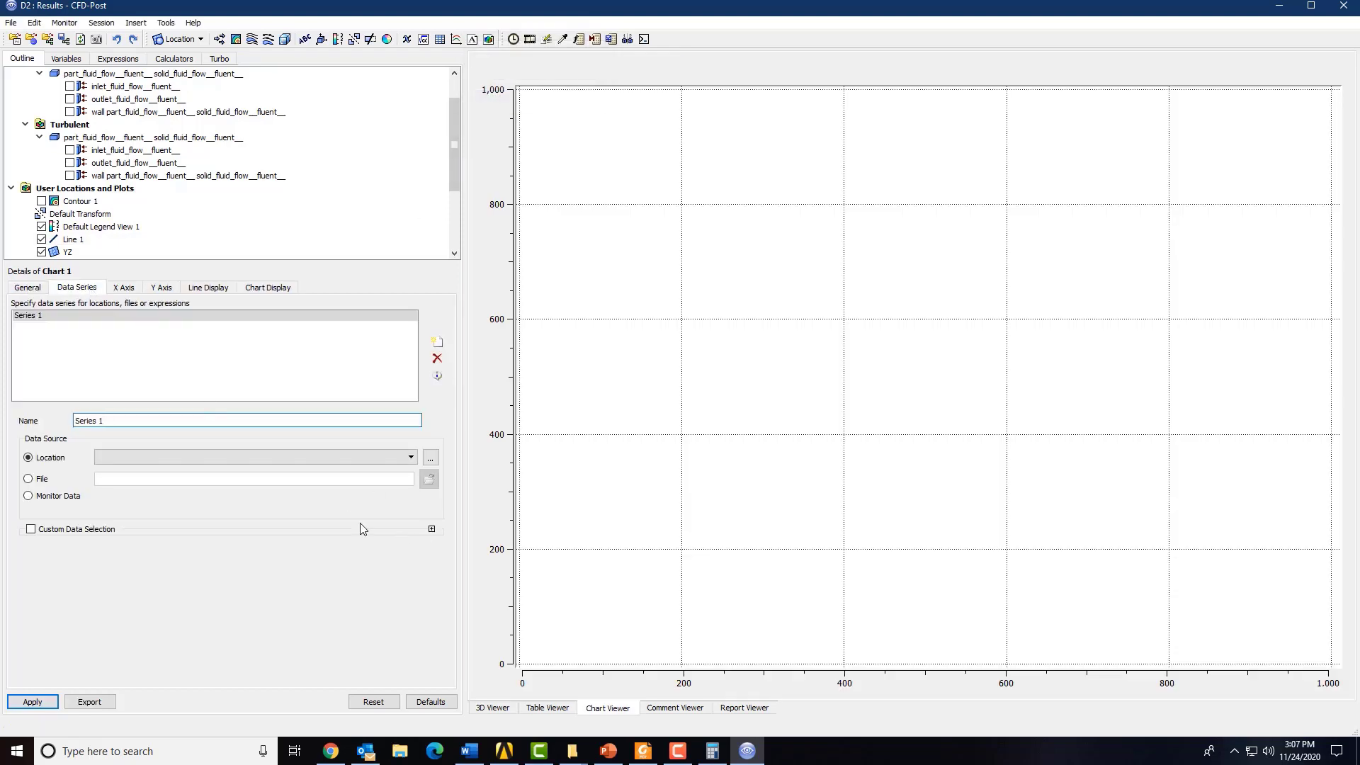
left_click(411, 457)
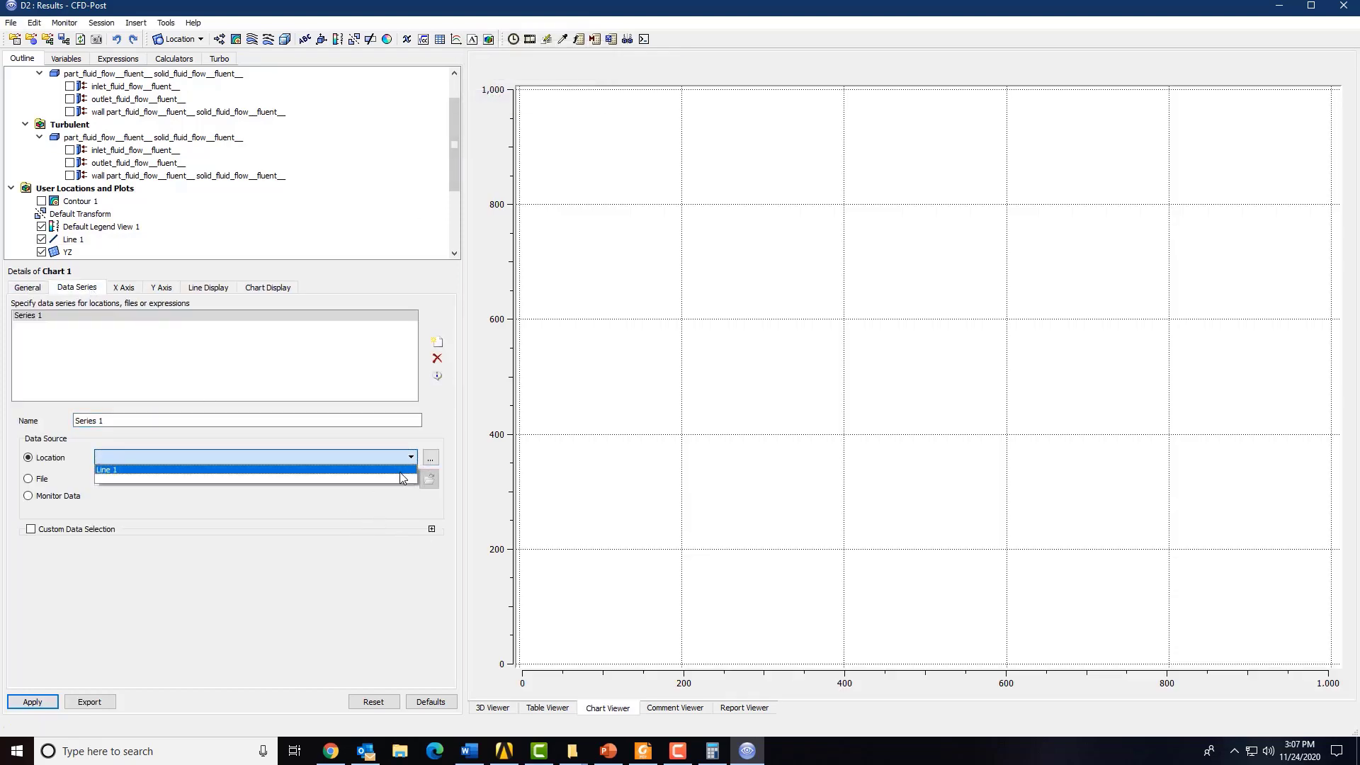
left_click(400, 471)
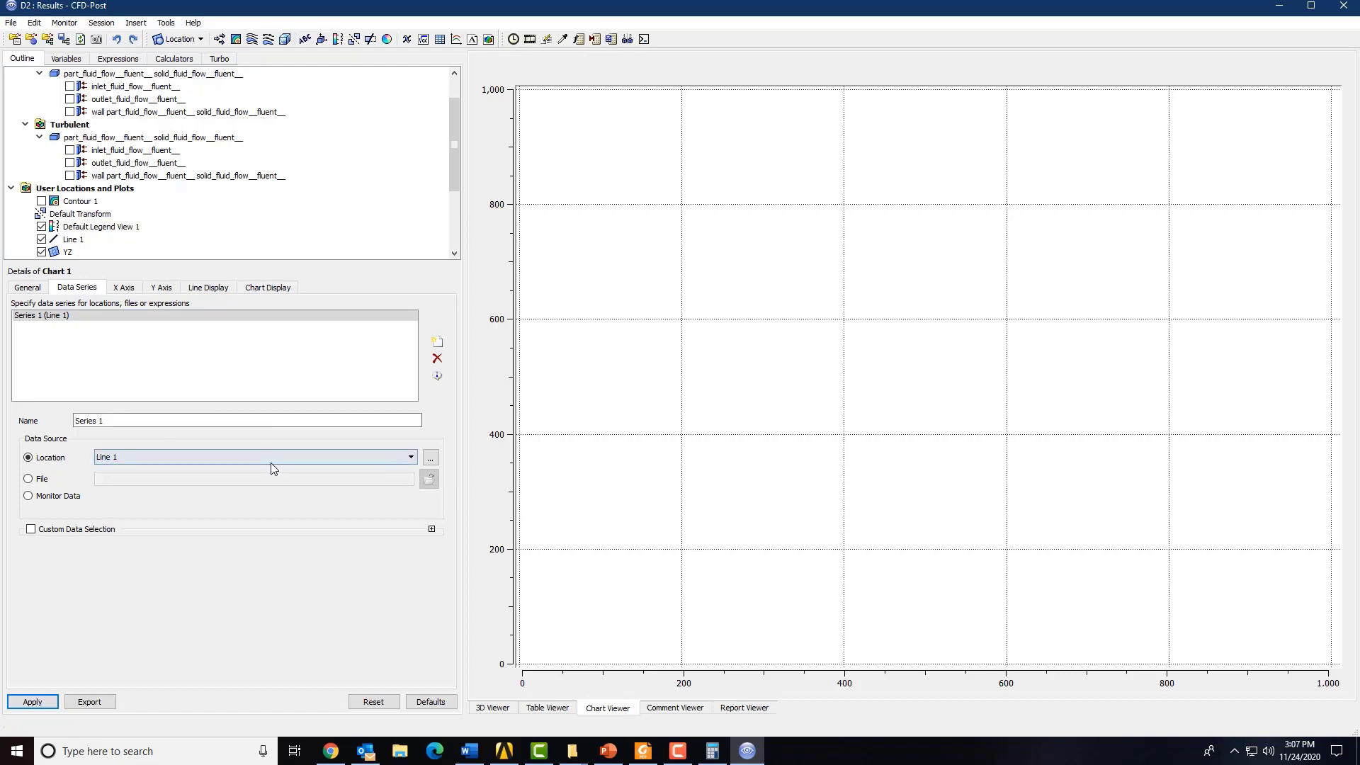
Set the chart's X axis variable to Velocity
left_click(126, 289)
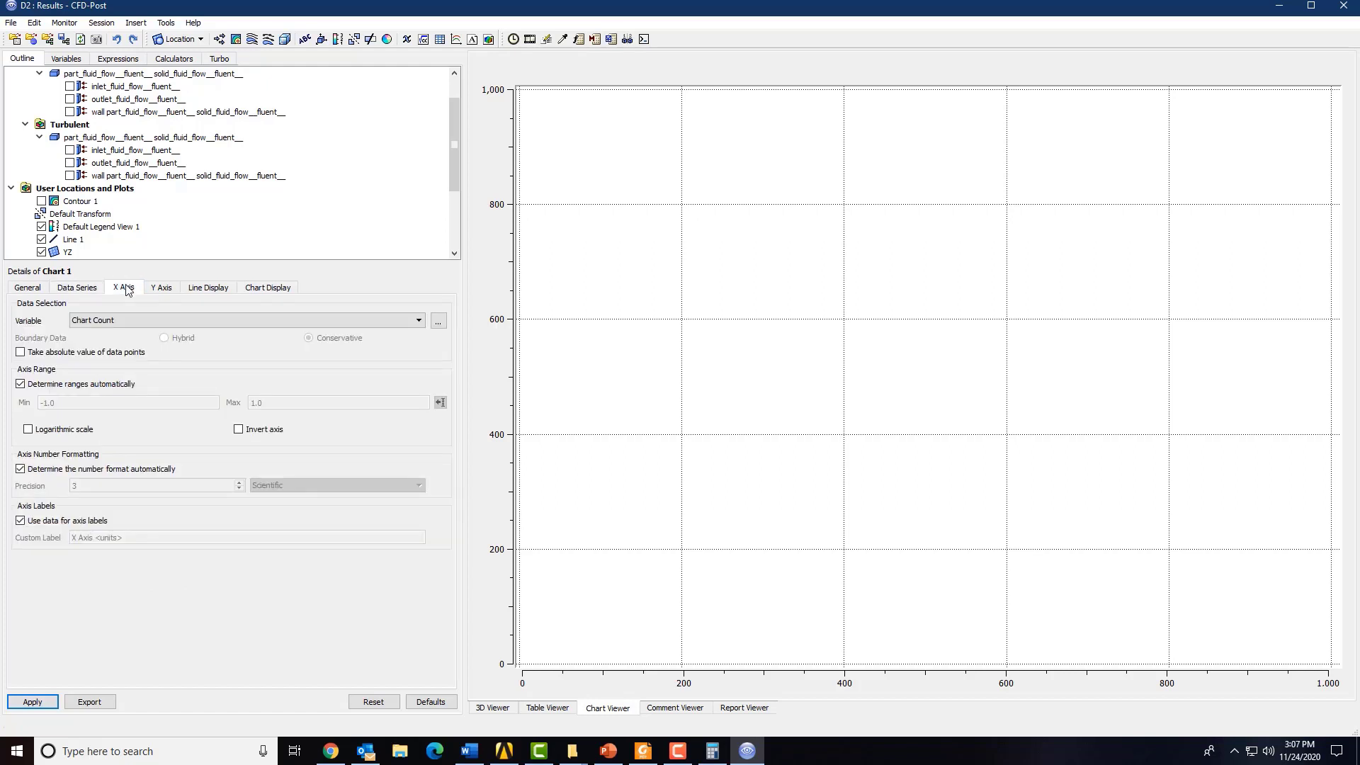
left_click(121, 321)
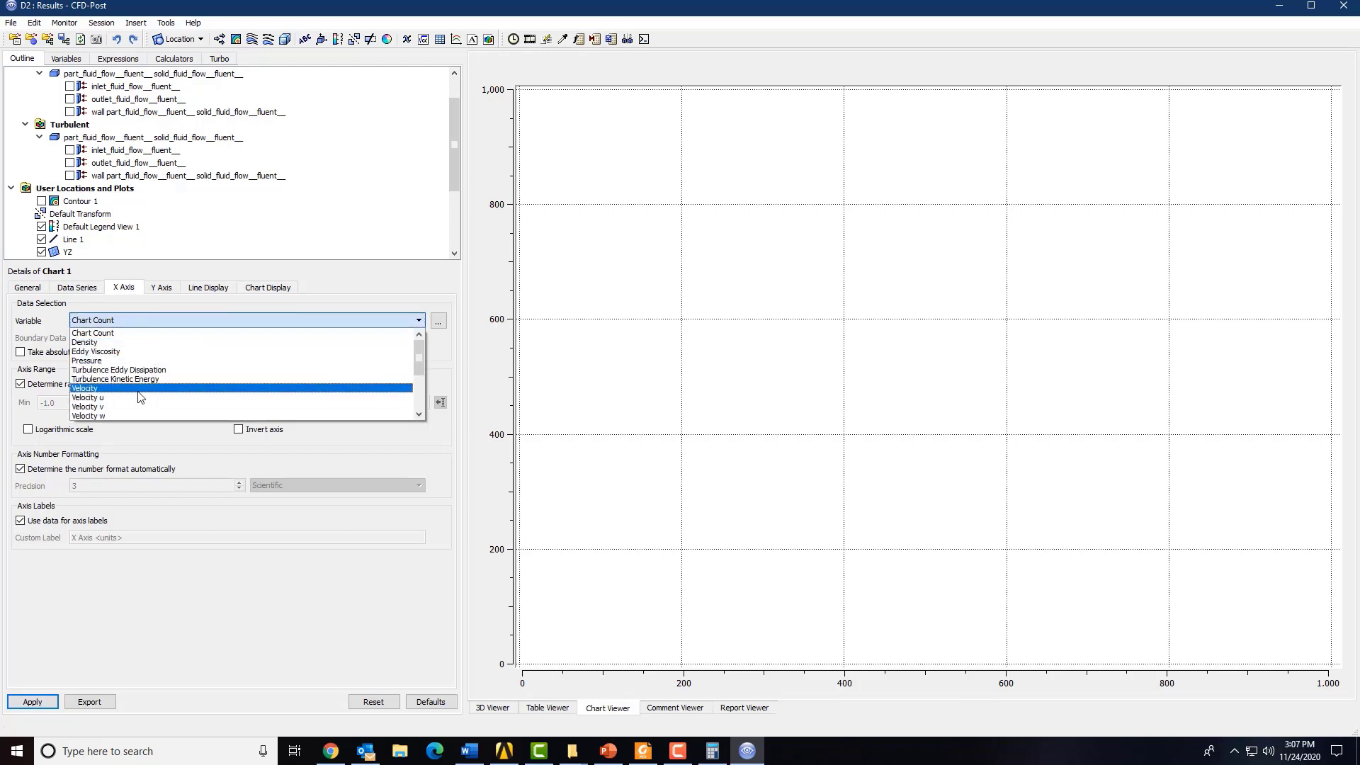
left_click(113, 386)
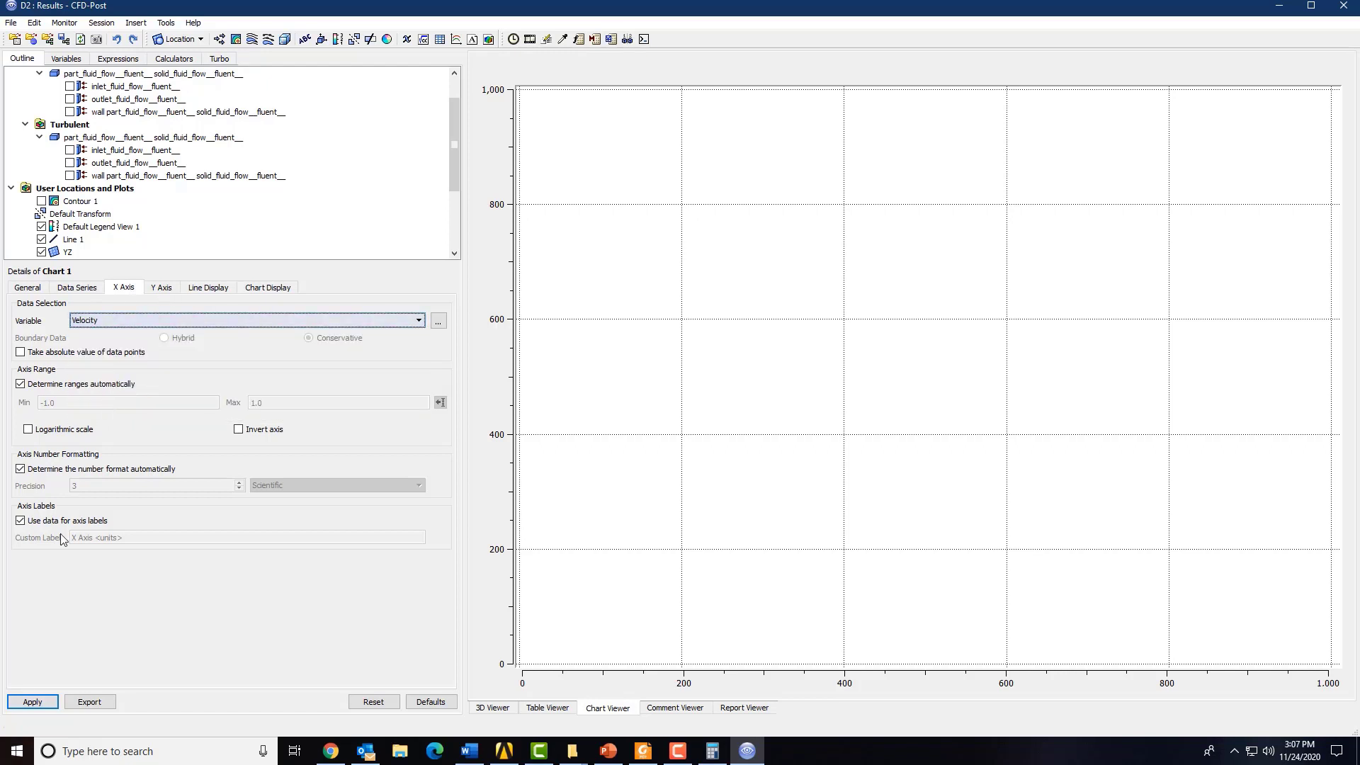
Set the chart's Y axis variable to Y and apply the chart
left_click(160, 287)
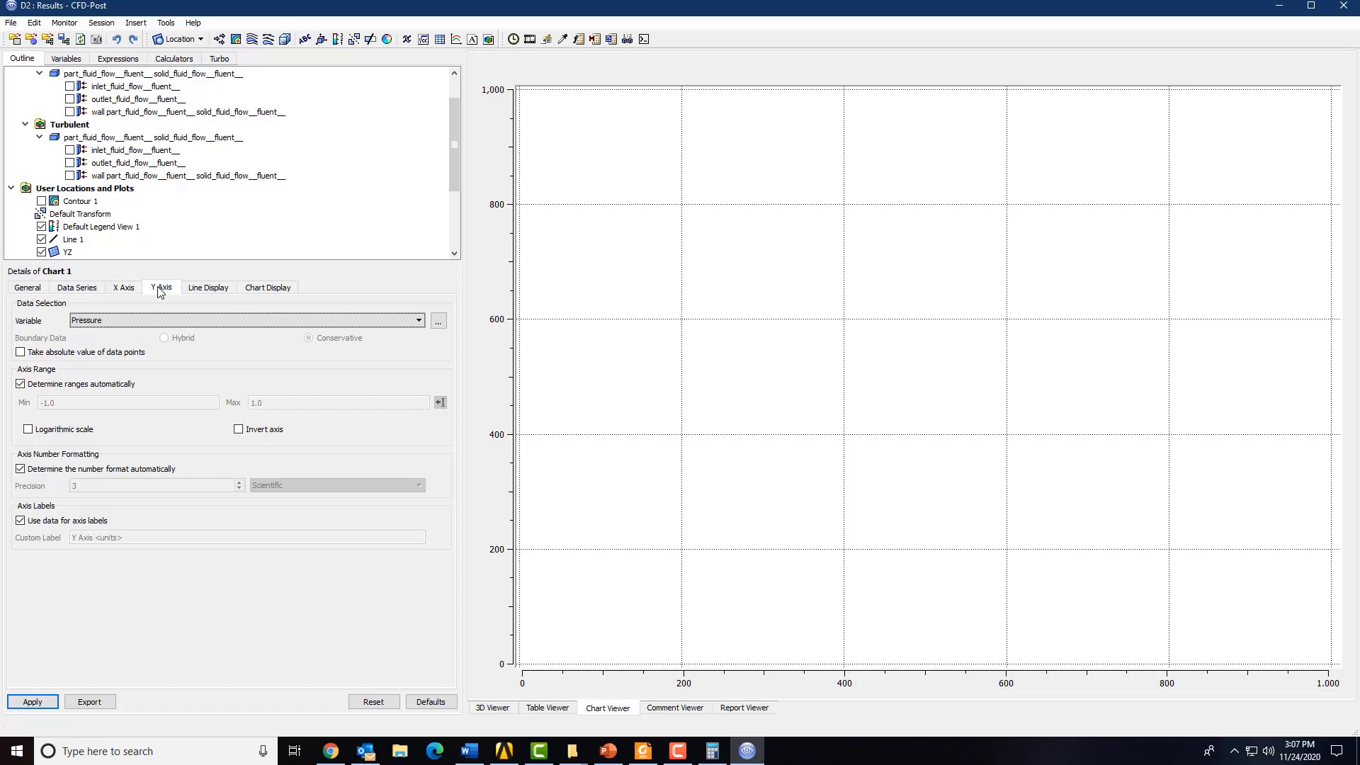
left_click(401, 322)
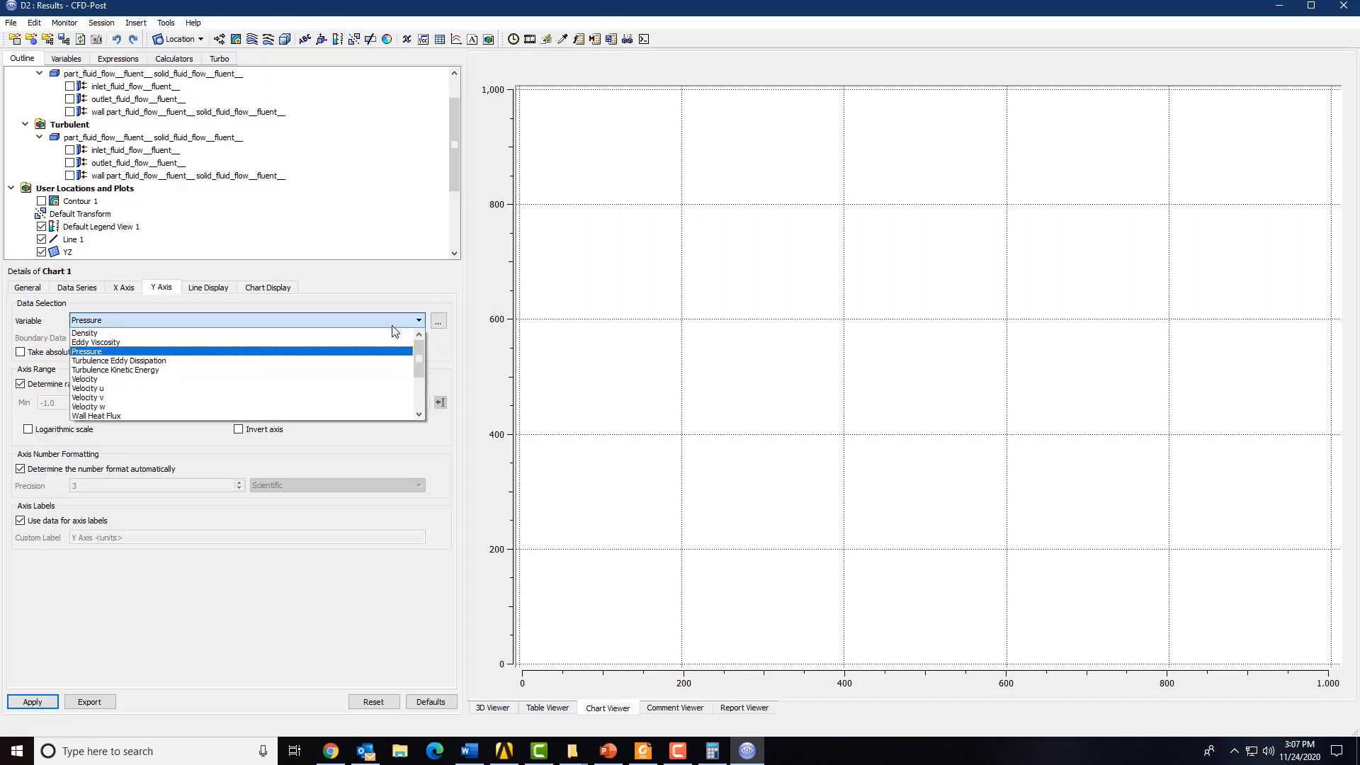
scroll(359, 379, "down", 3)
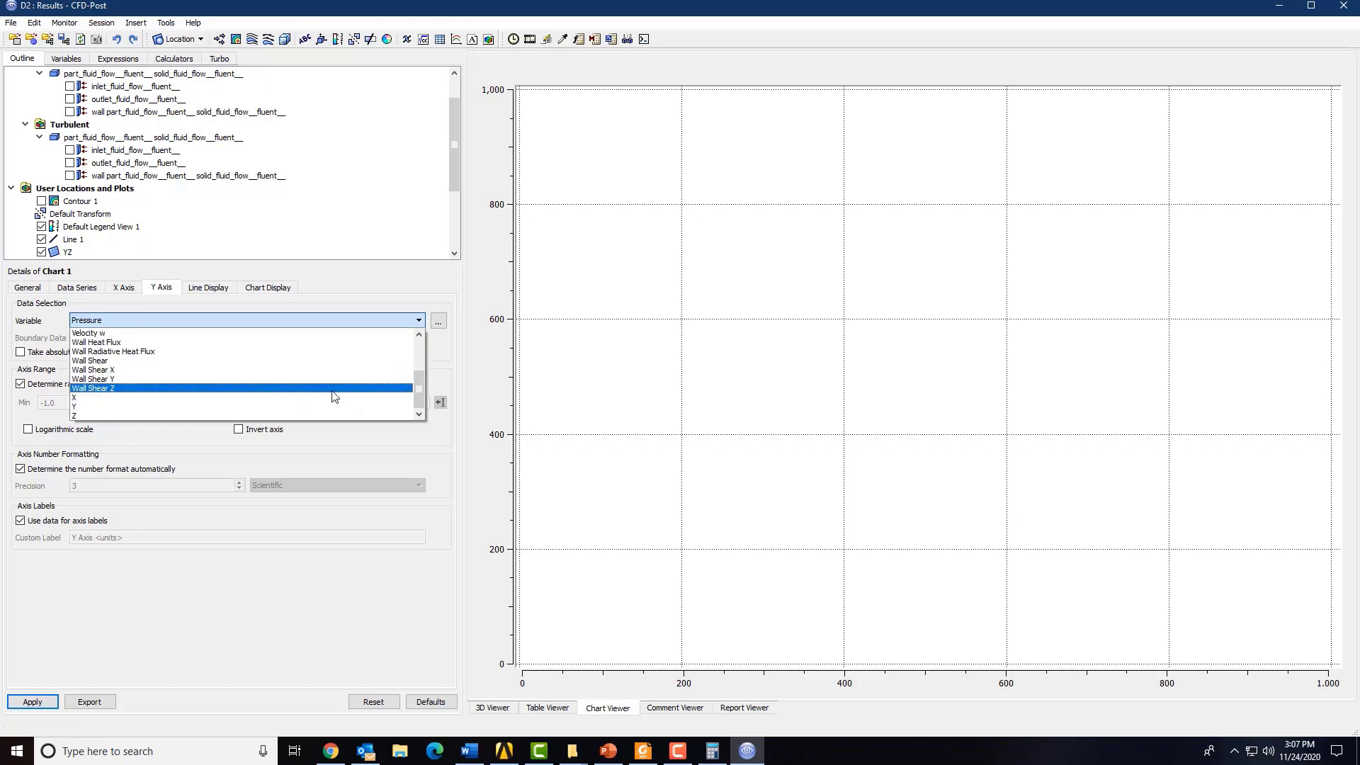
left_click(317, 406)
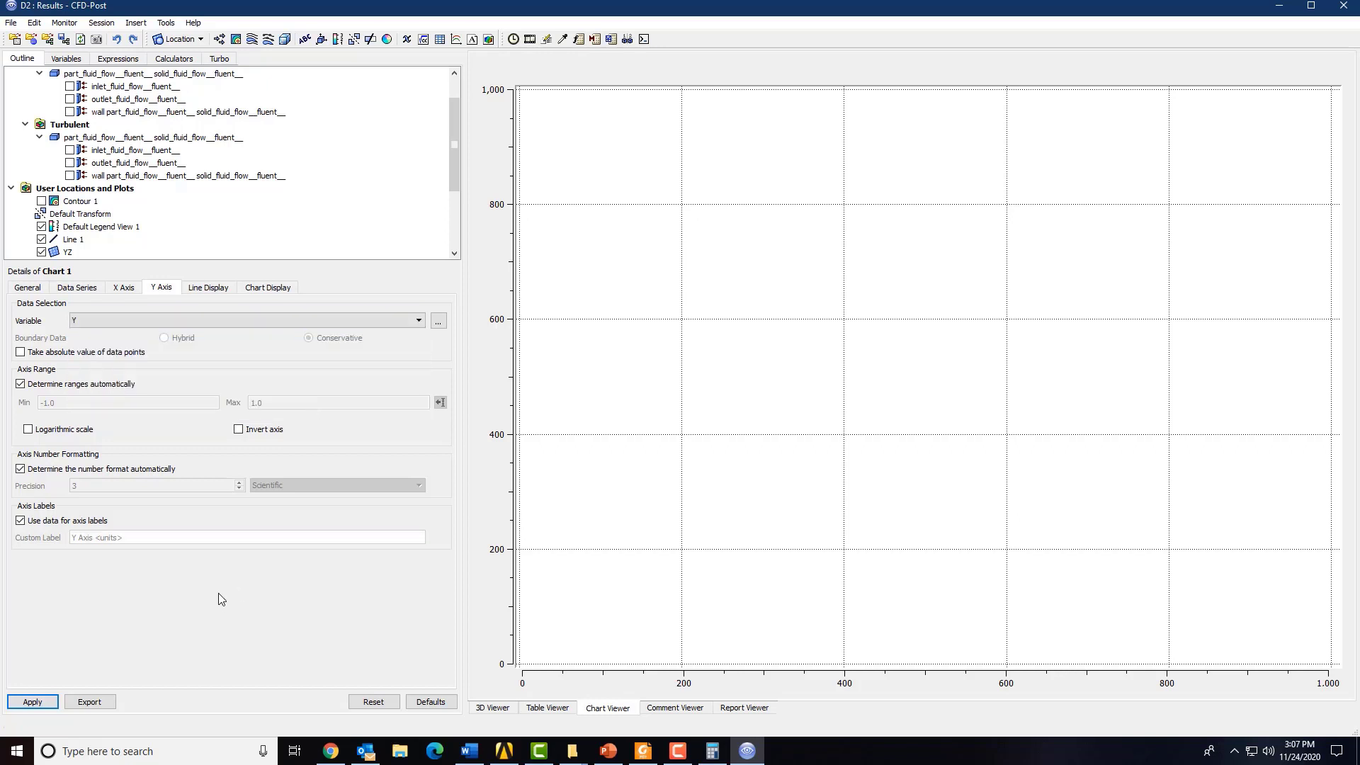
left_click(206, 288)
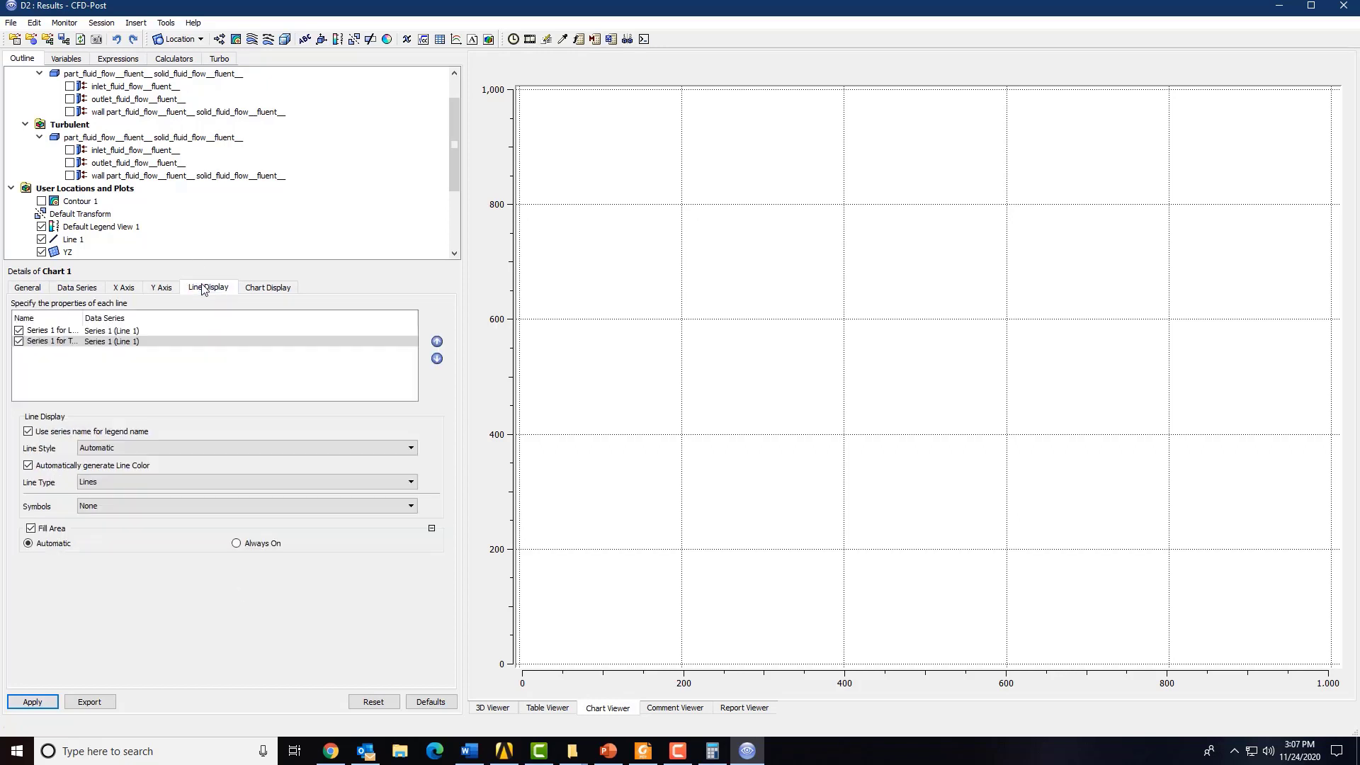
left_click(246, 287)
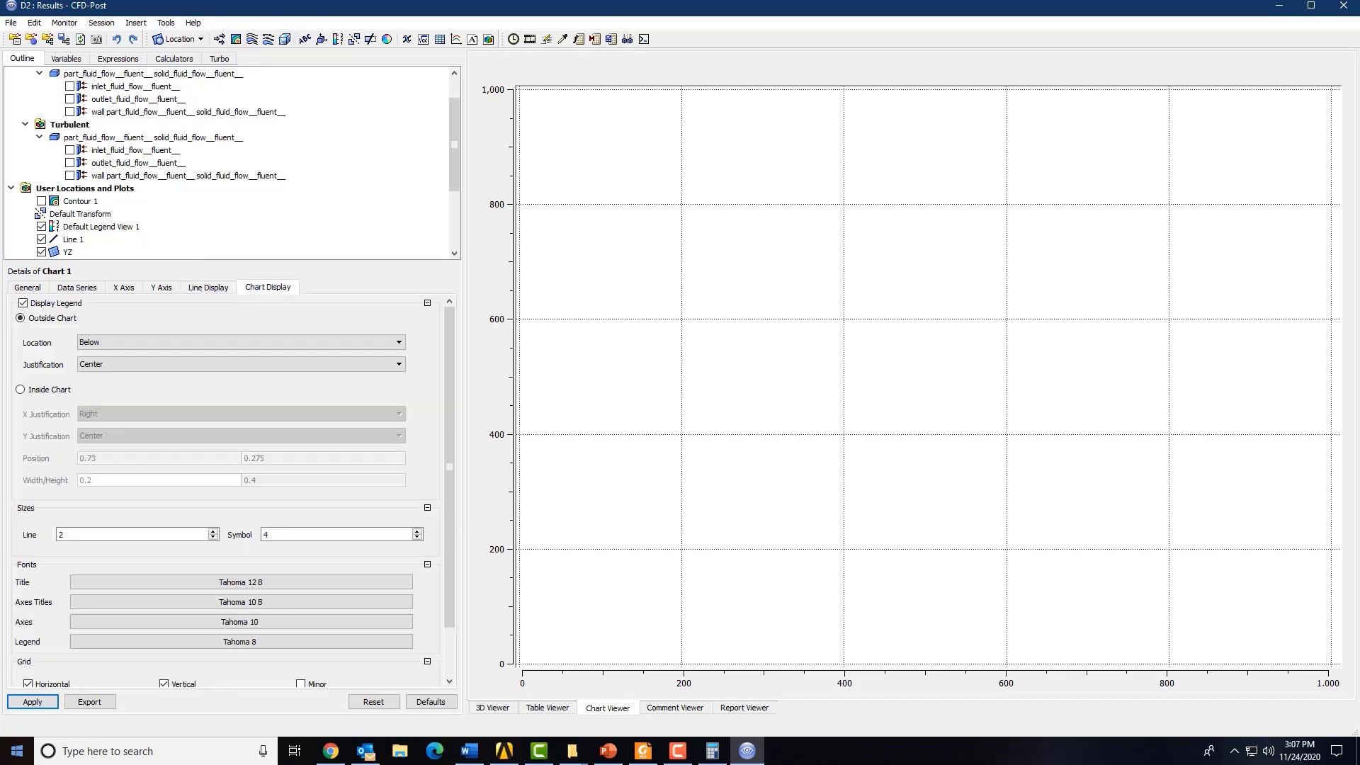
left_click(30, 703)
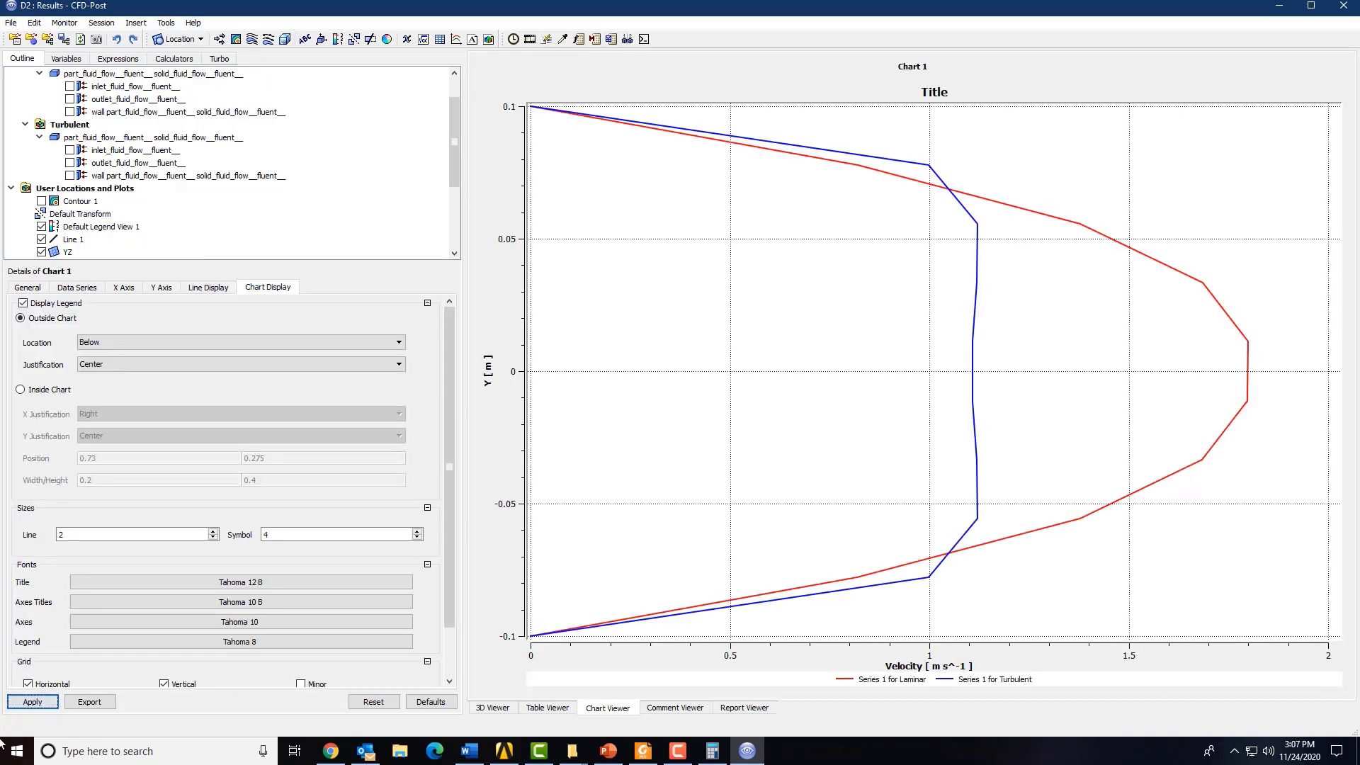
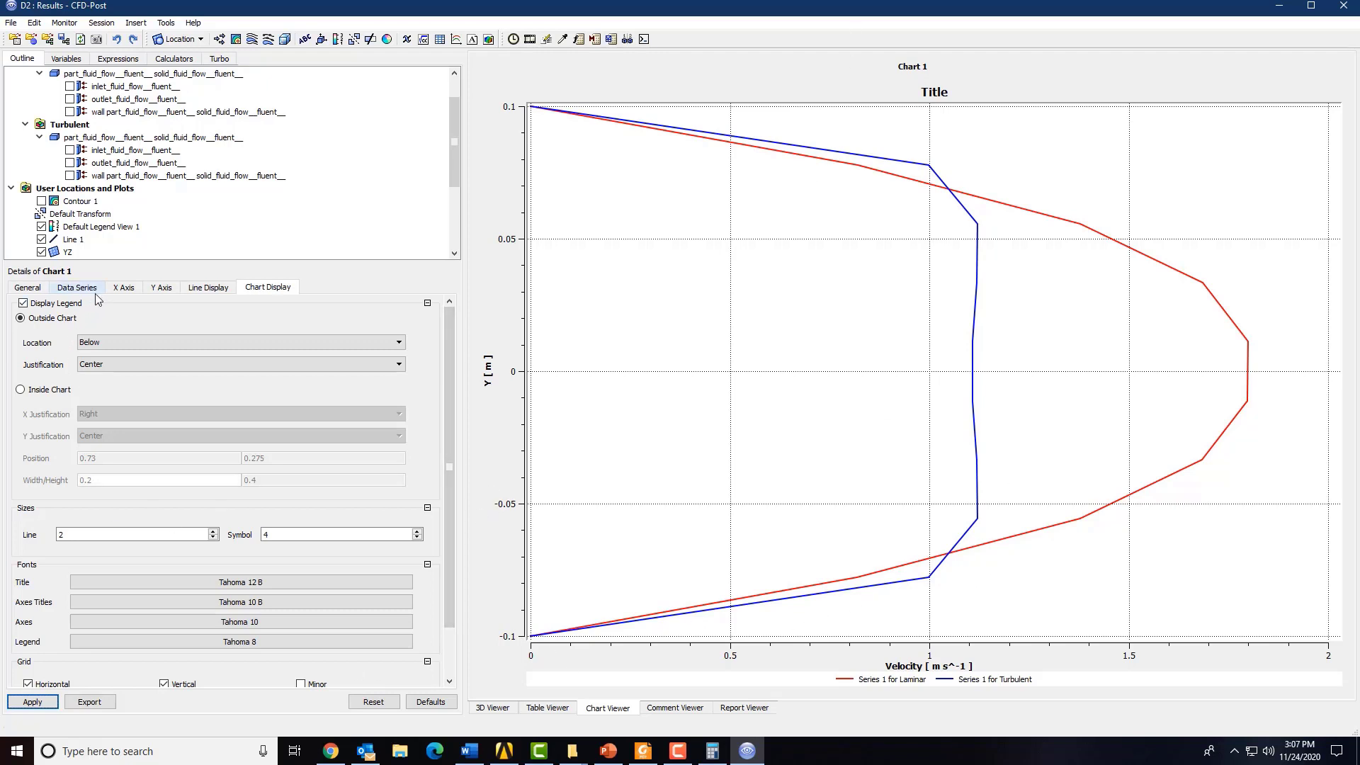
Change the chart's X axis variable to Y
left_click(119, 290)
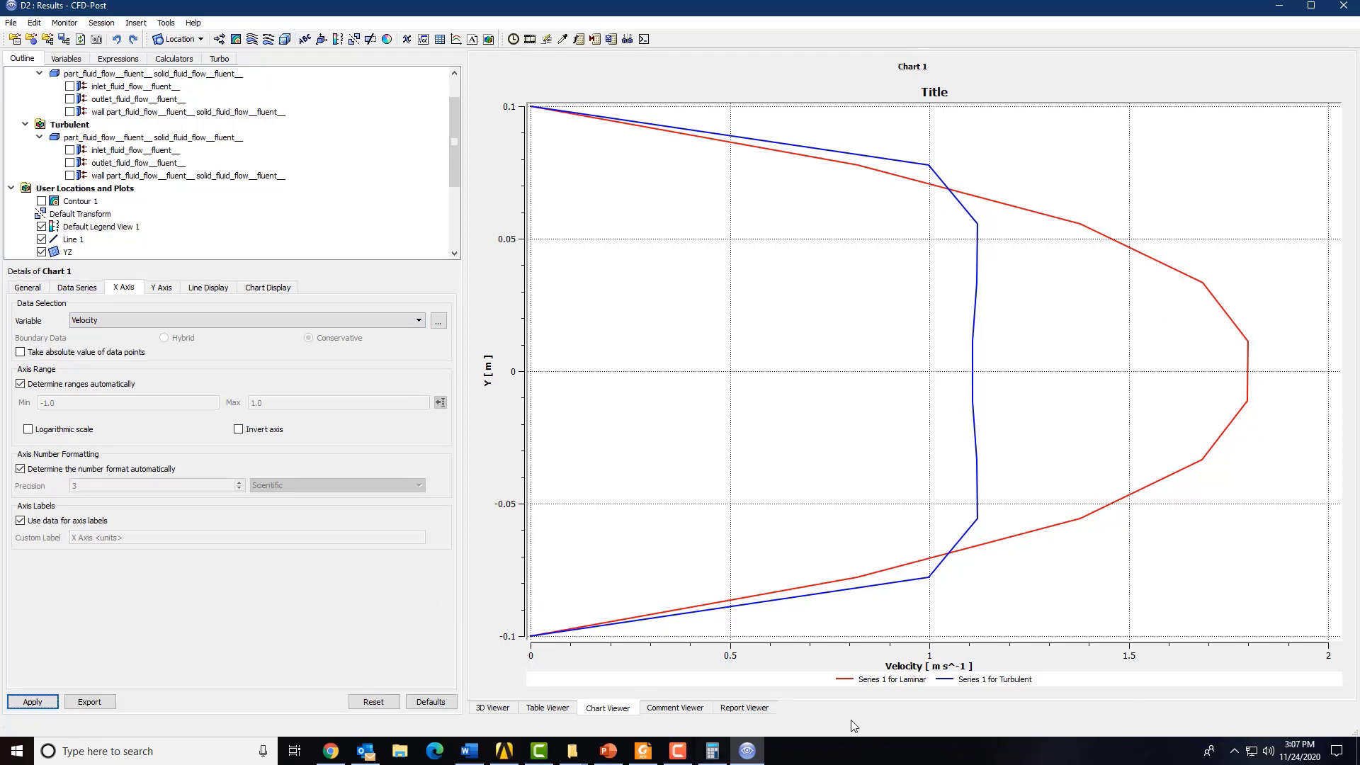
left_click(157, 289)
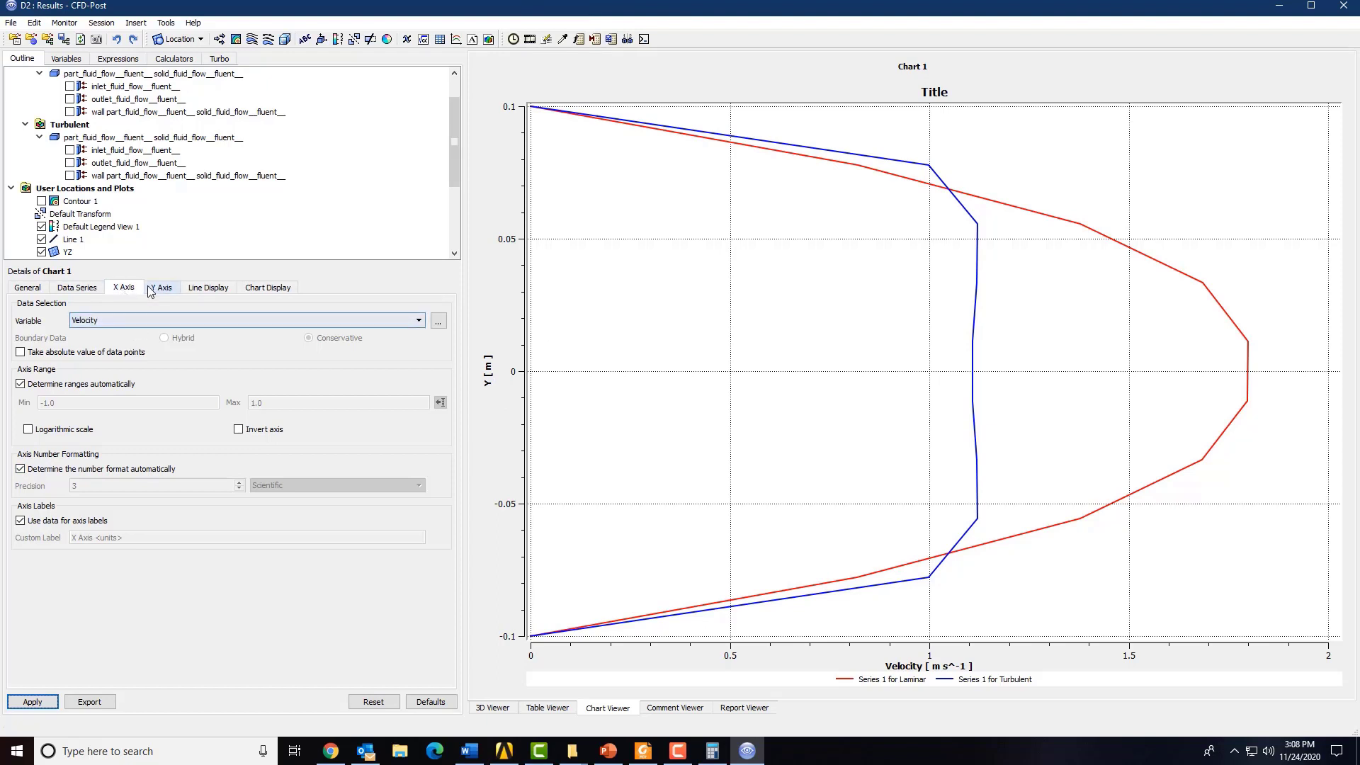
left_click(124, 287)
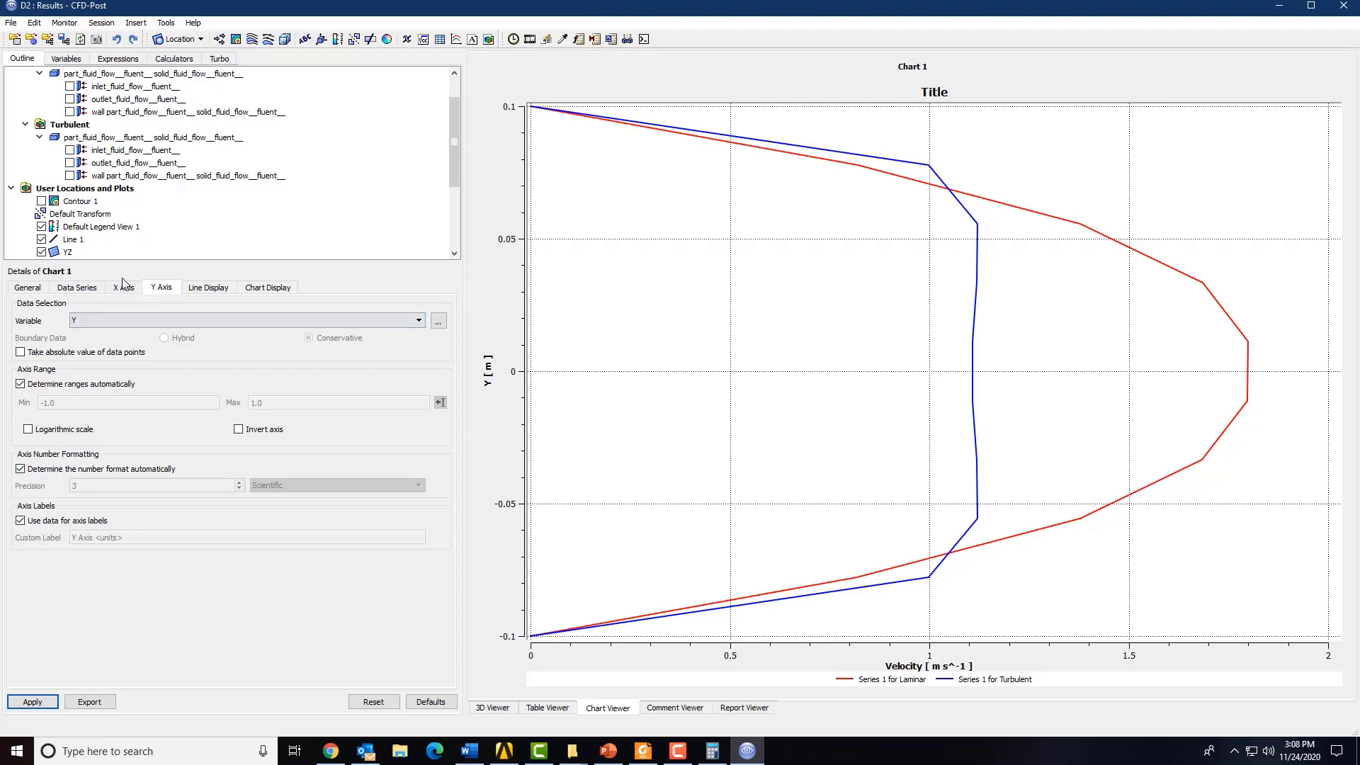
left_click(125, 320)
scroll(131, 368, "down", 5)
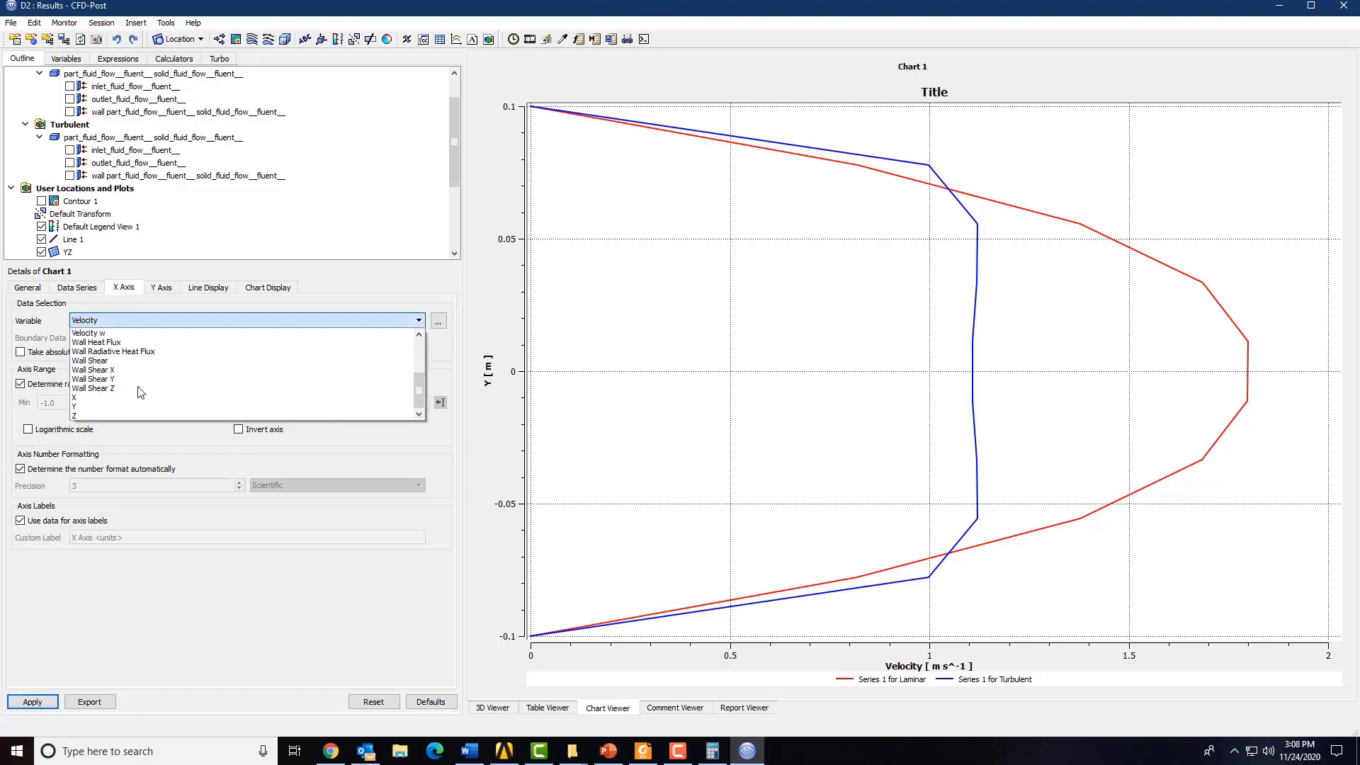
left_click(138, 400)
Change the chart's Y axis variable to Velocity and apply the chart
left_click(160, 287)
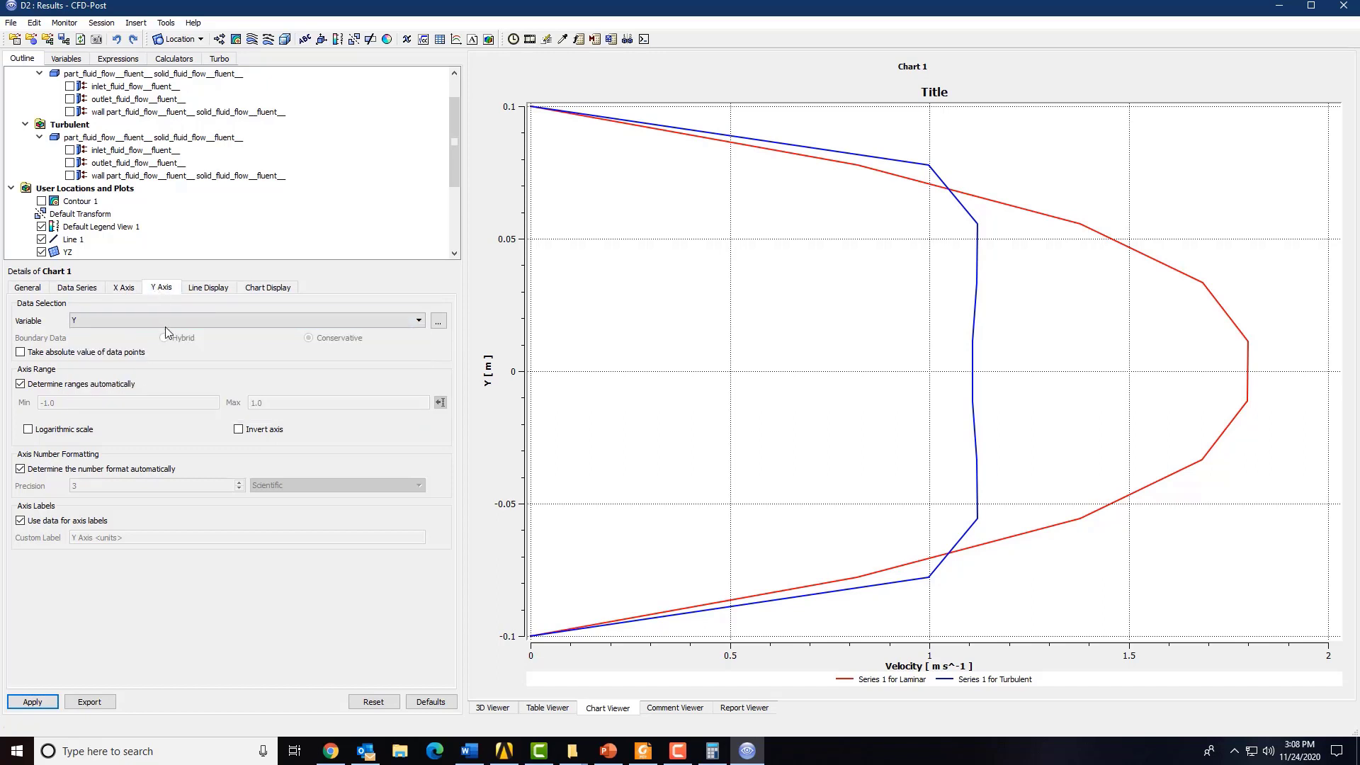
left_click(165, 325)
scroll(152, 344, "up", 3)
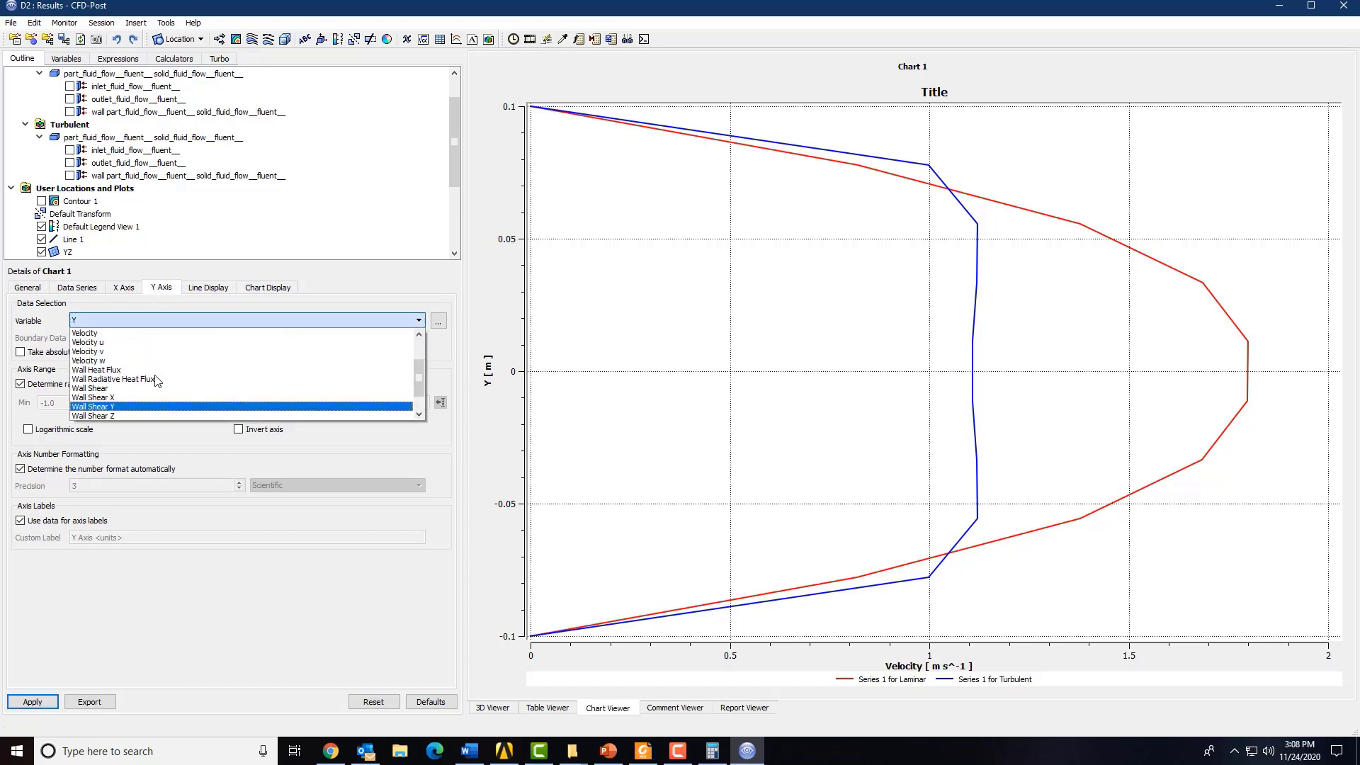
left_click(86, 333)
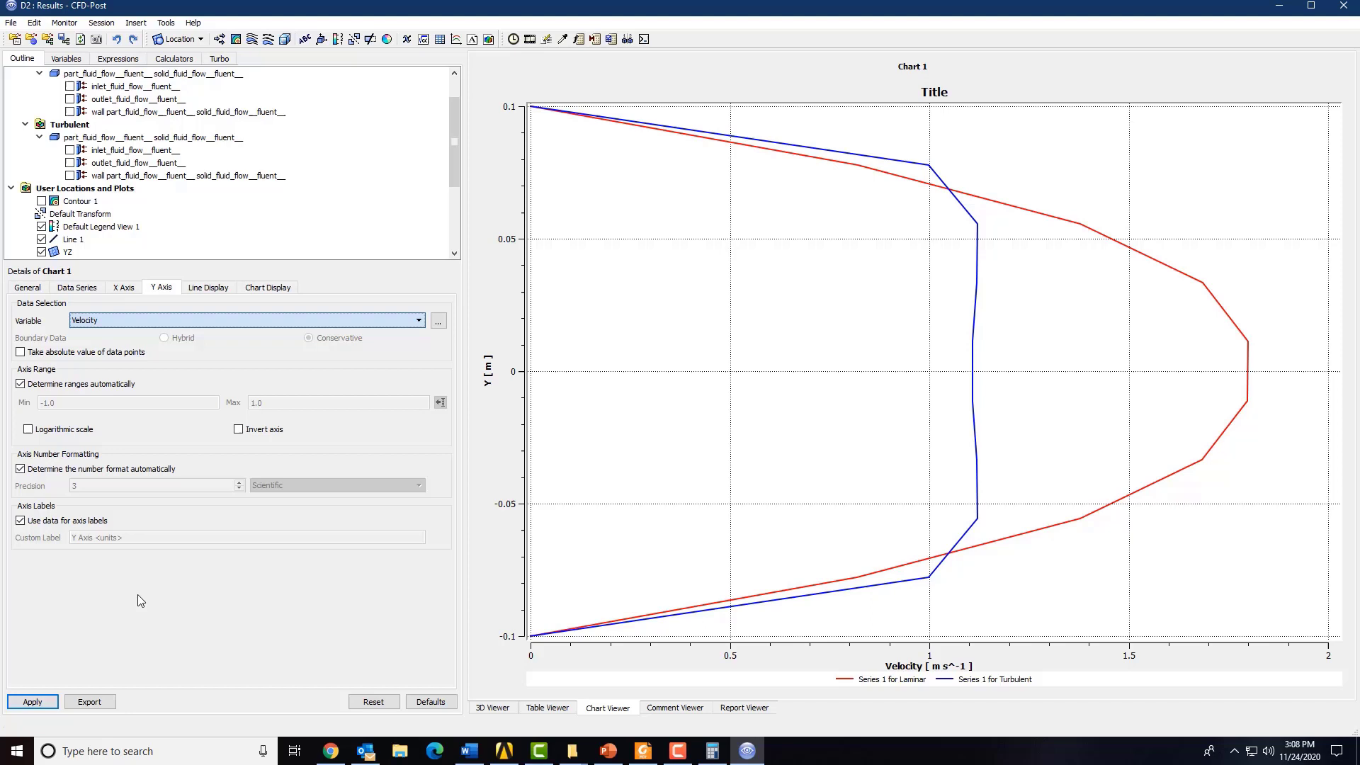
left_click(32, 703)
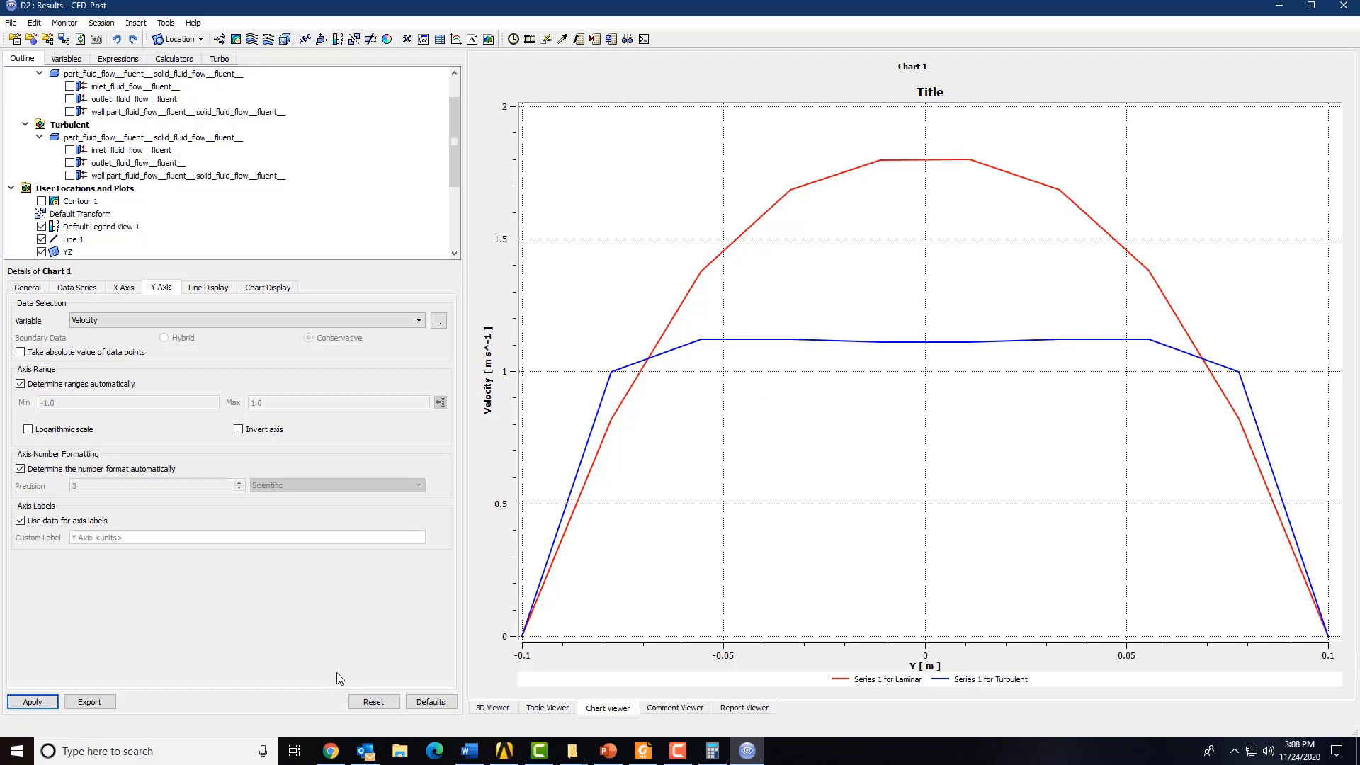
Return to the 3D view and examine where Line 1 crosses the Turbulent and Laminar pipes
left_click(493, 707)
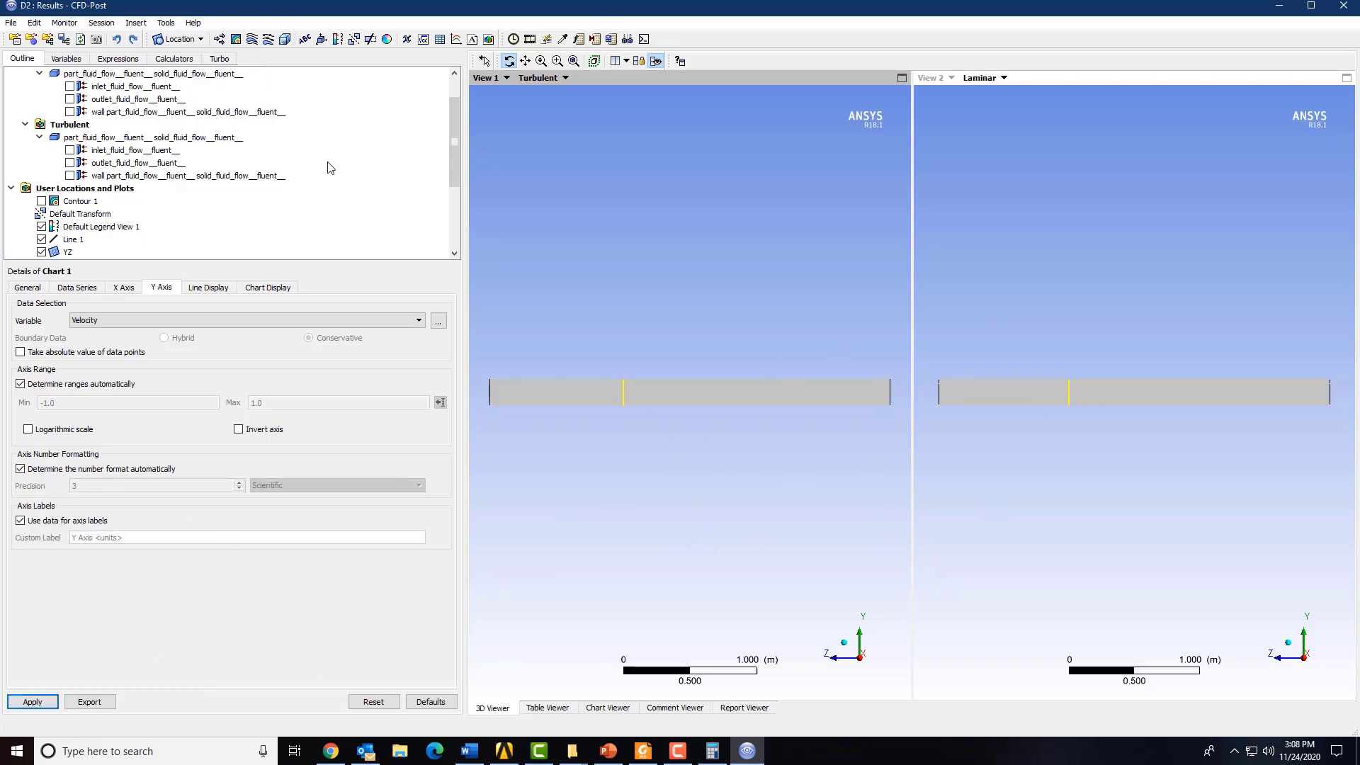
left_click_drag(454, 142, 446, 207)
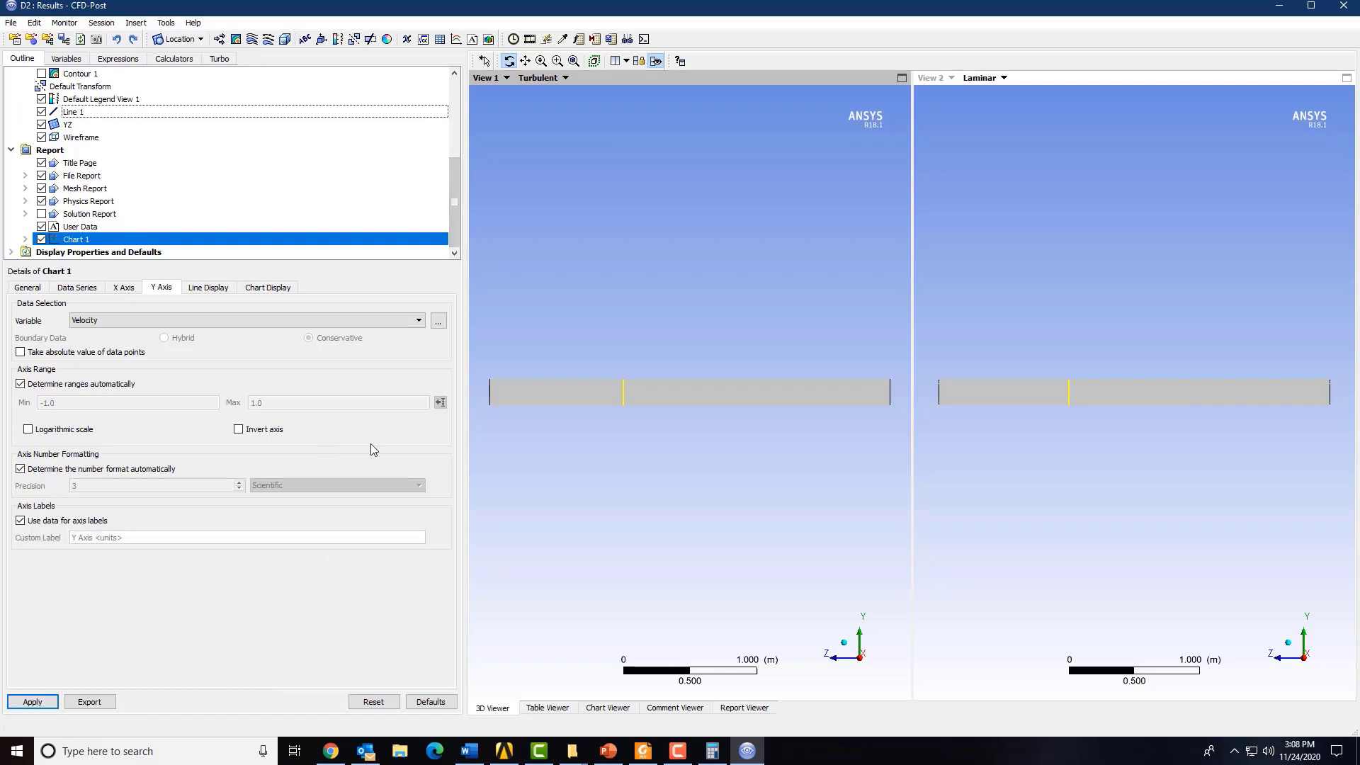
scroll(610, 580, "up", 3)
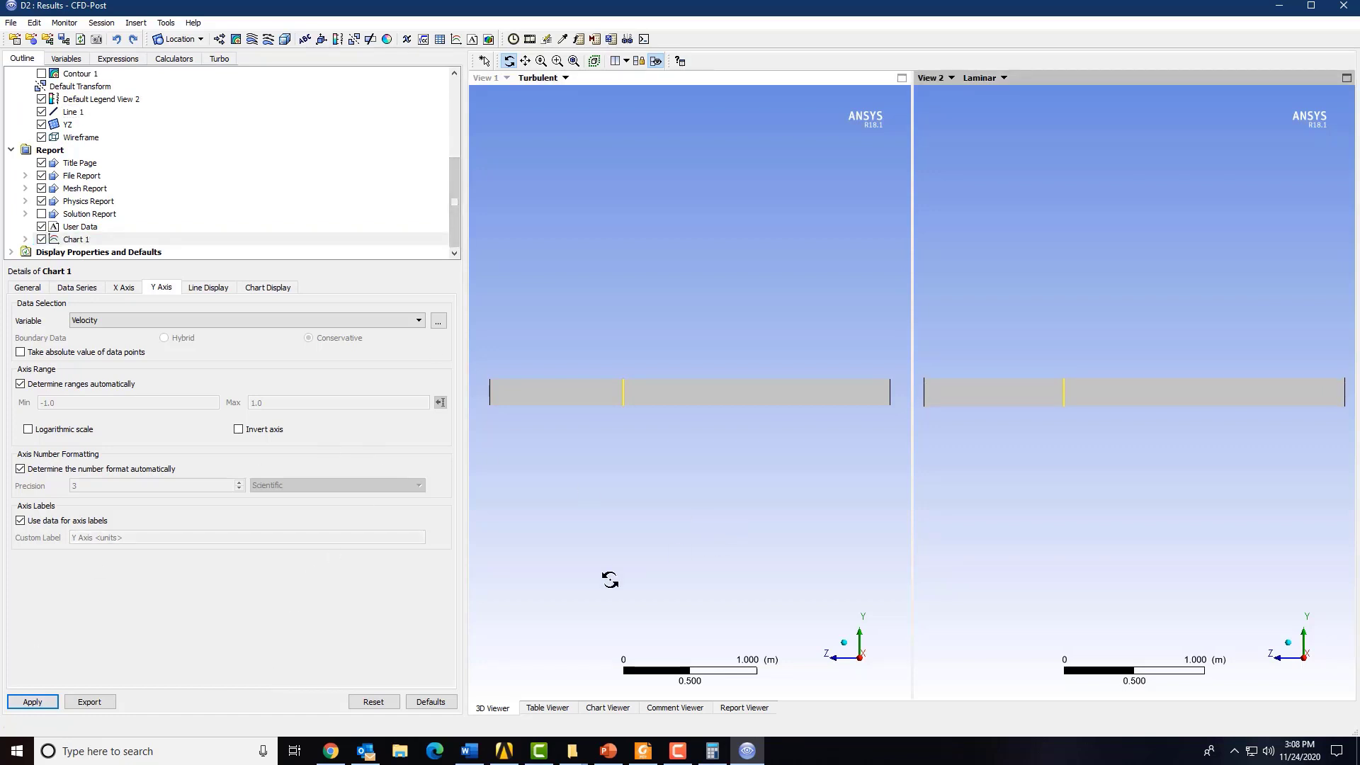
left_click(629, 380)
scroll(646, 392, "up", 3)
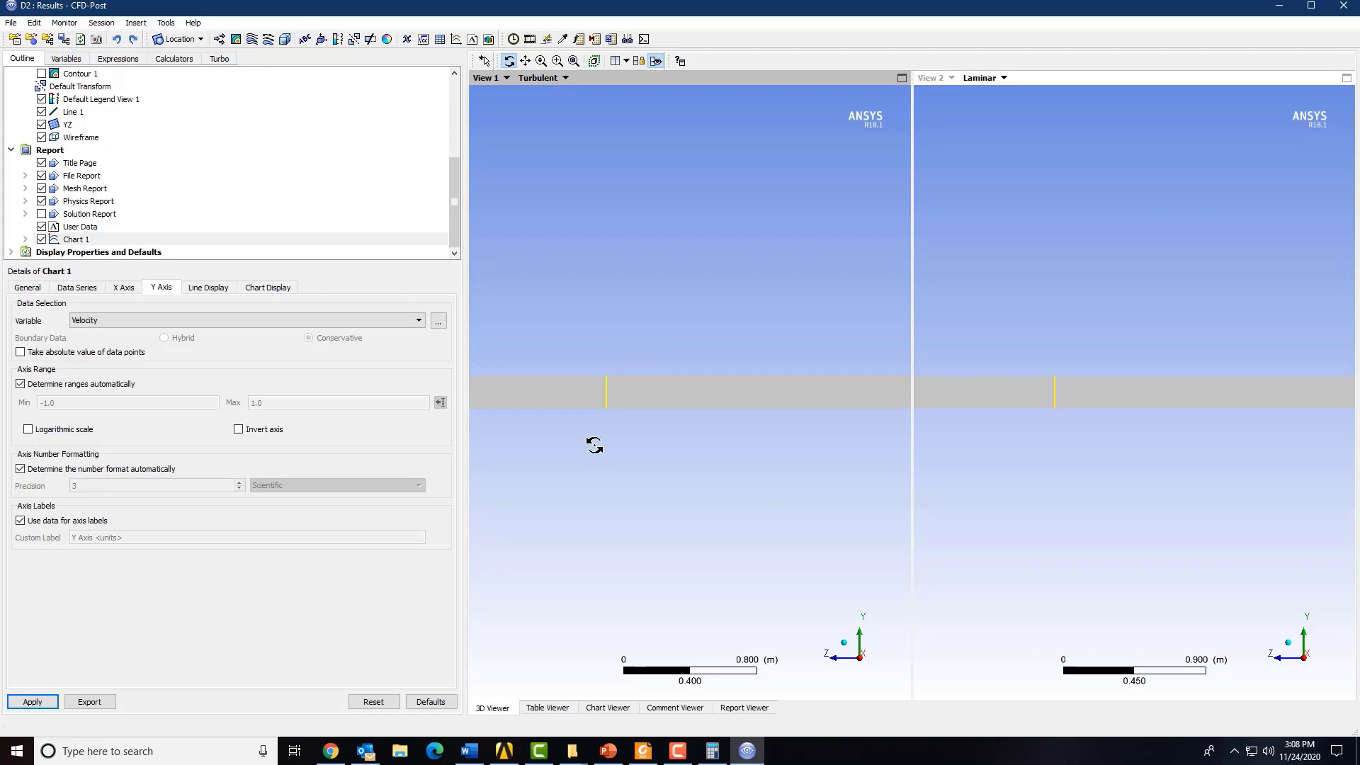
left_click_drag(614, 440, 640, 300)
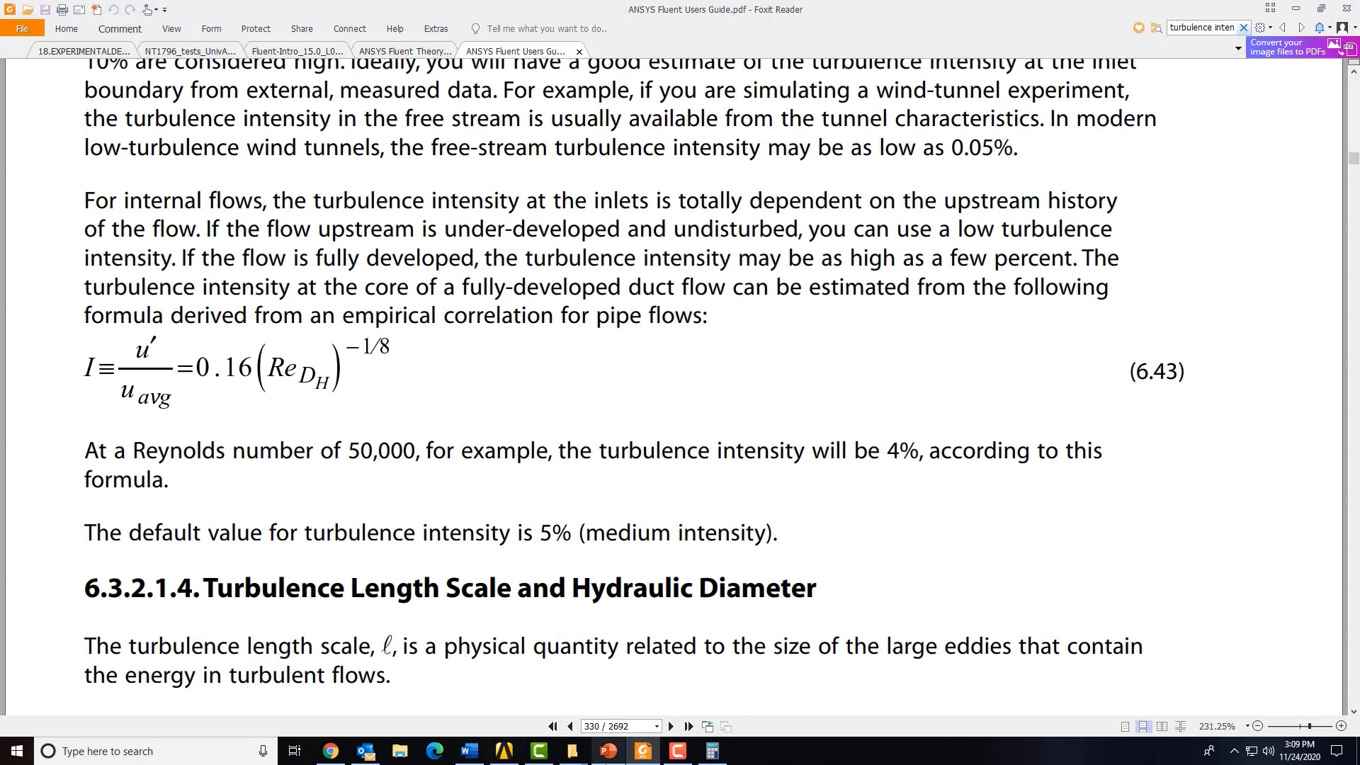
Switch to Workbench and duplicate the Turbulent Fluent system, keeping the name Copy of Turbulent
mouse_move(457, 757)
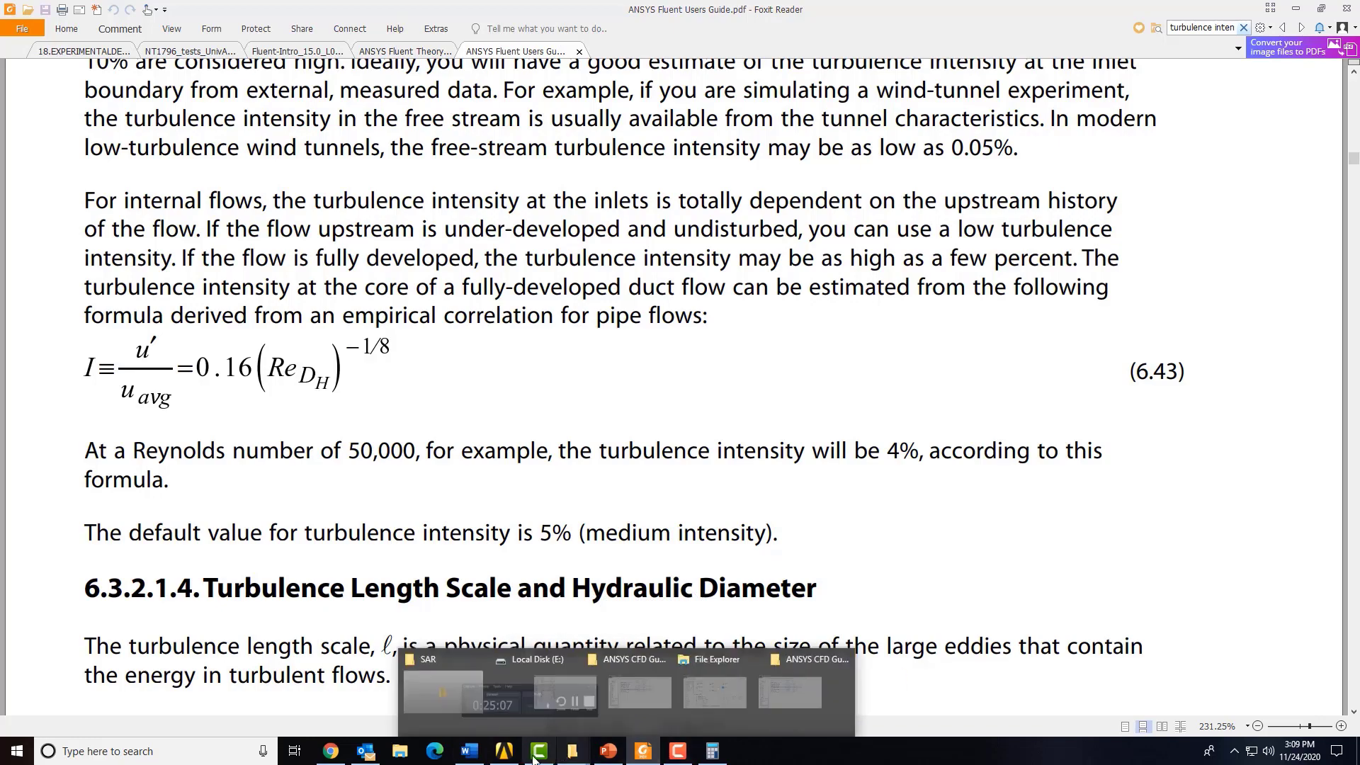
left_click(482, 761)
left_click(504, 752)
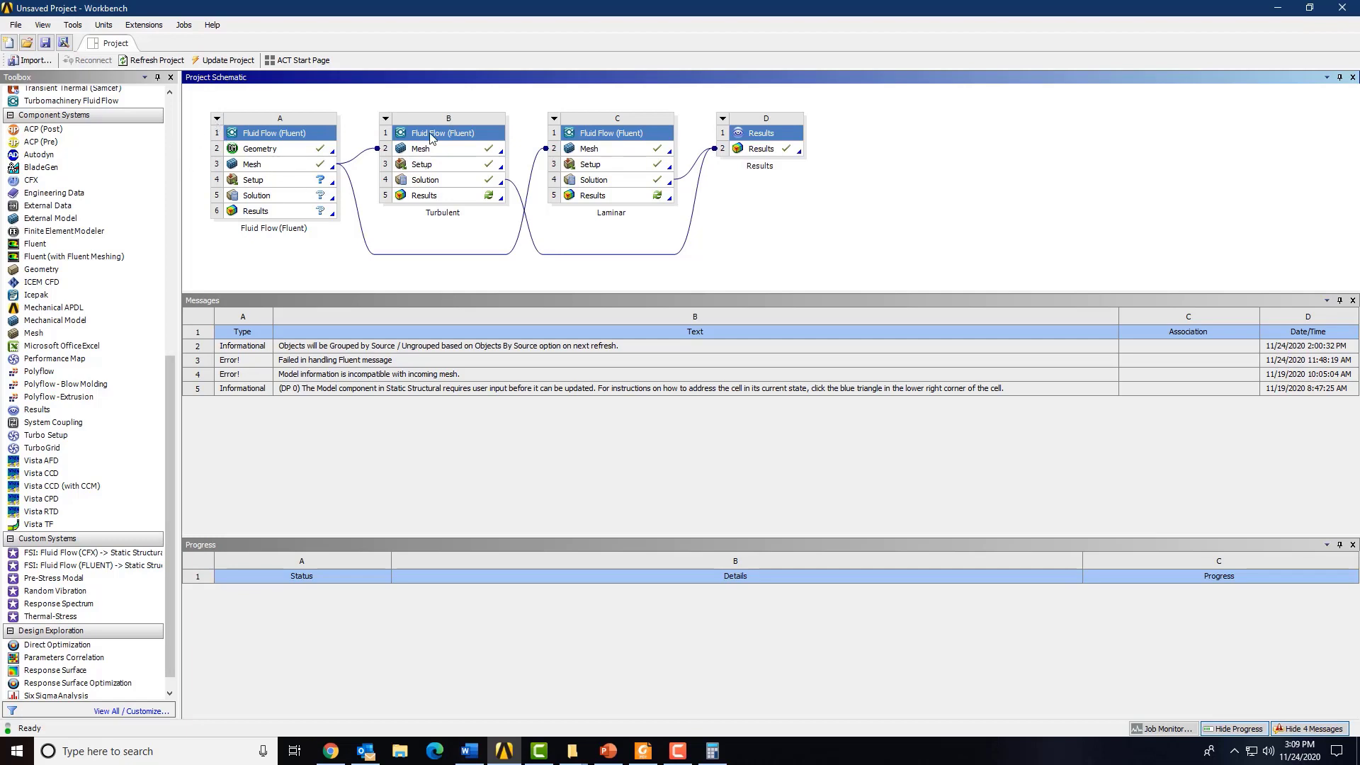
left_click(385, 122)
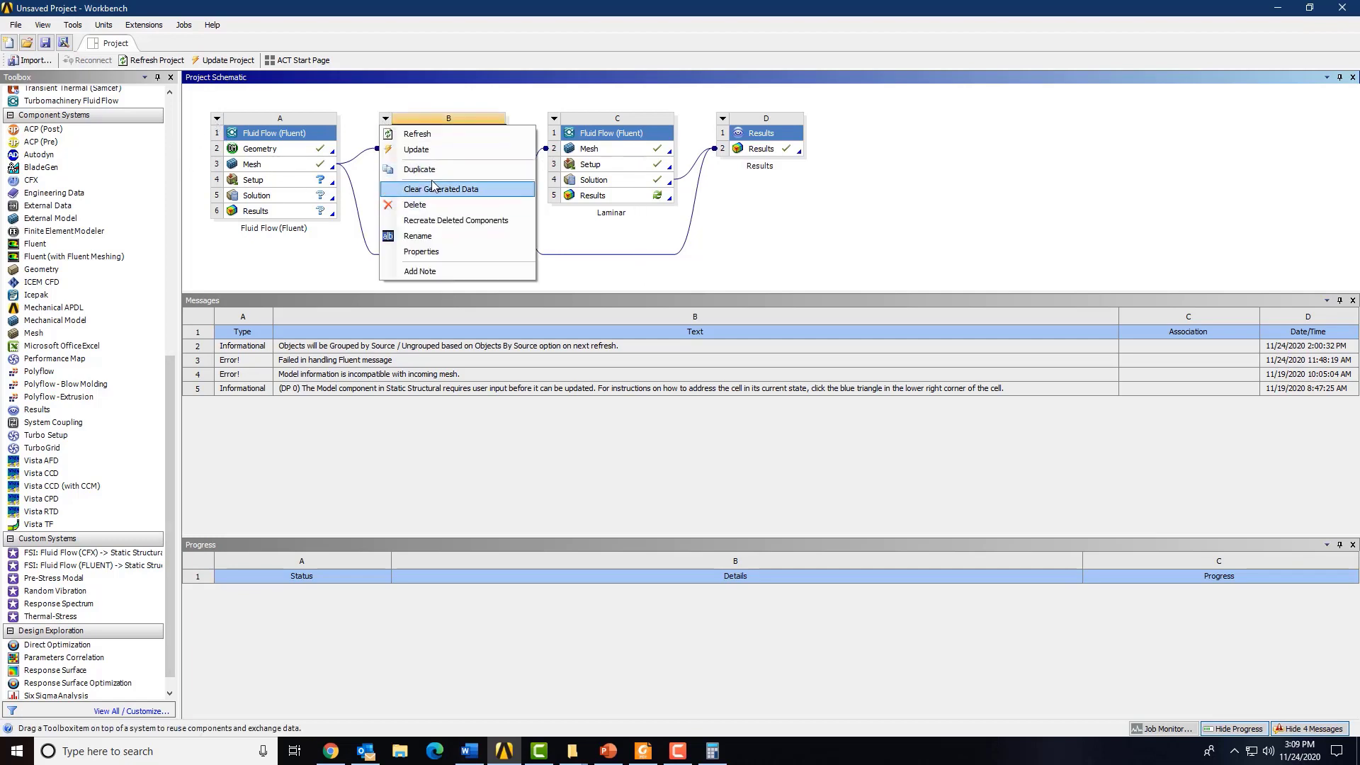
left_click(425, 181)
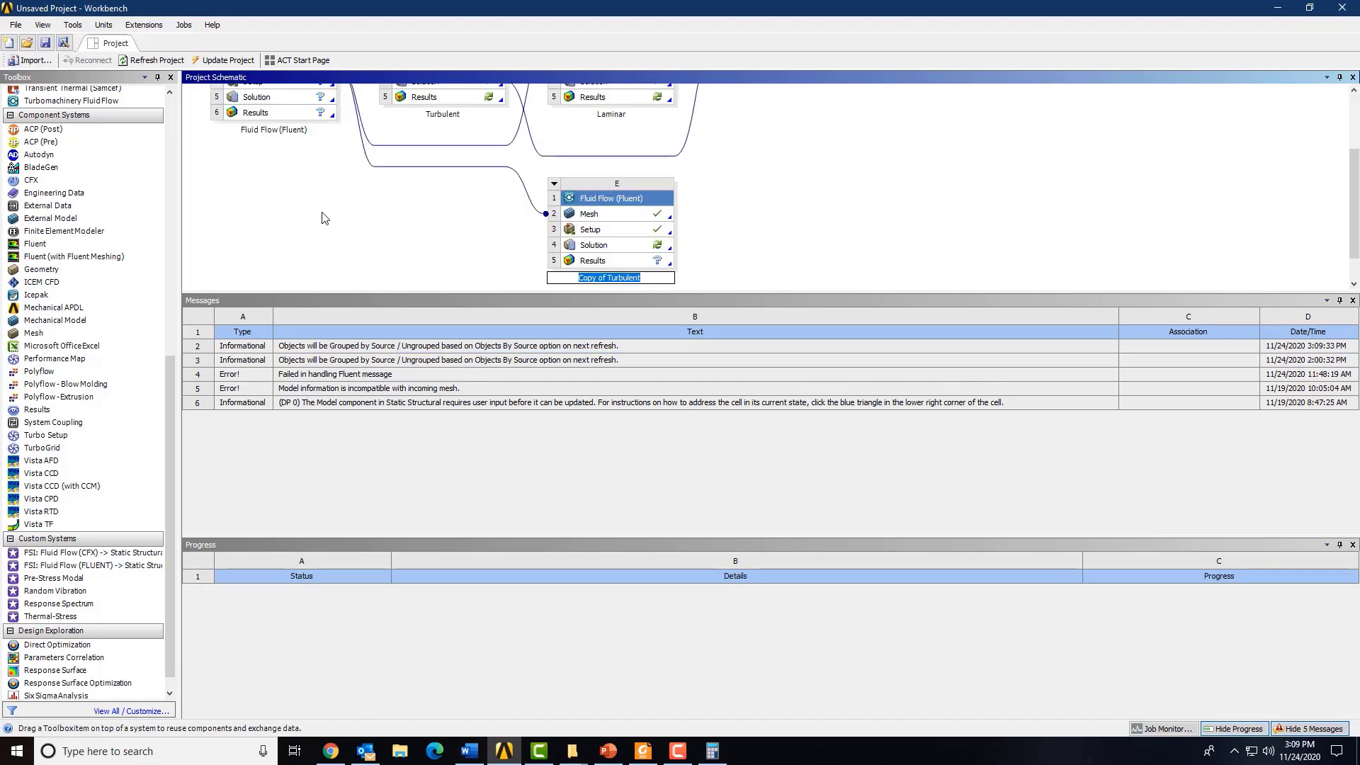
key("Return")
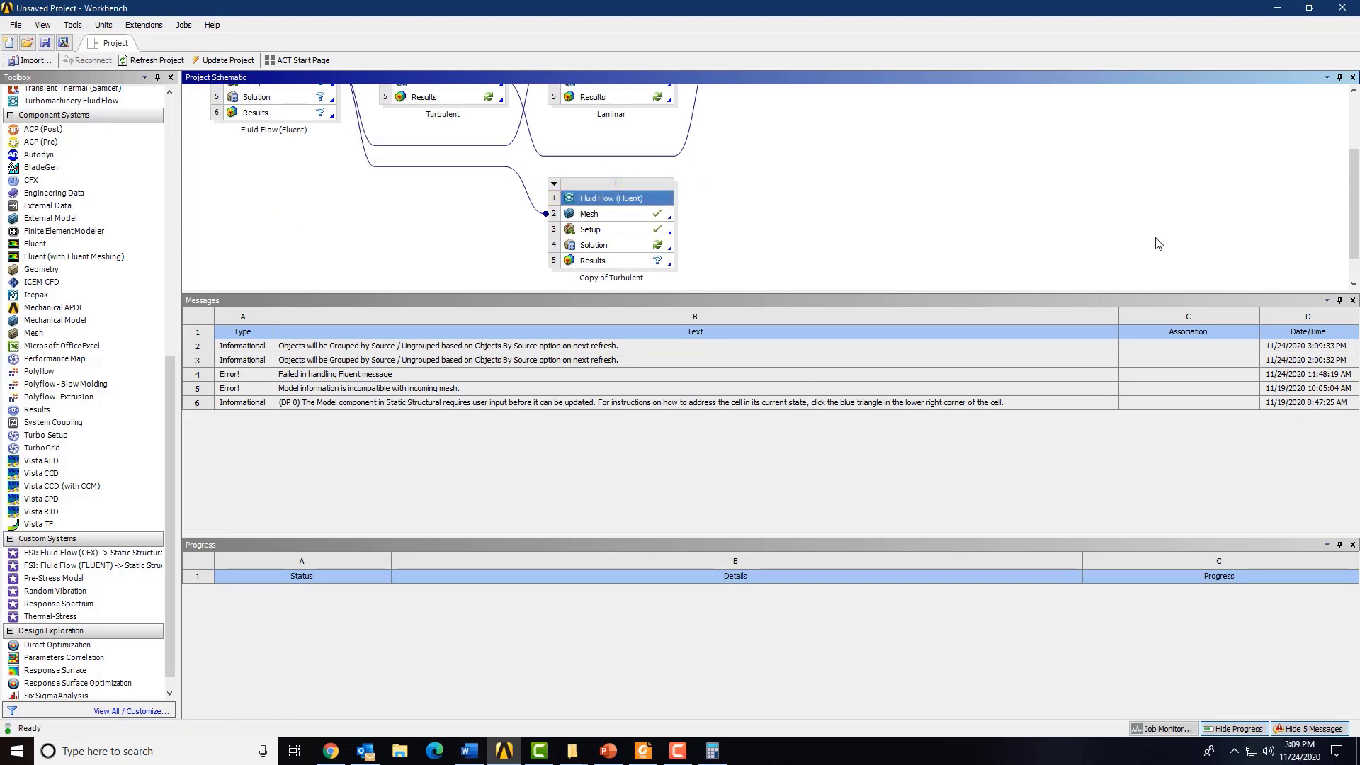
Open the geometry of the original Fluid Flow (Fluent) system A in DesignModeler
scroll(637, 135, "up", 3)
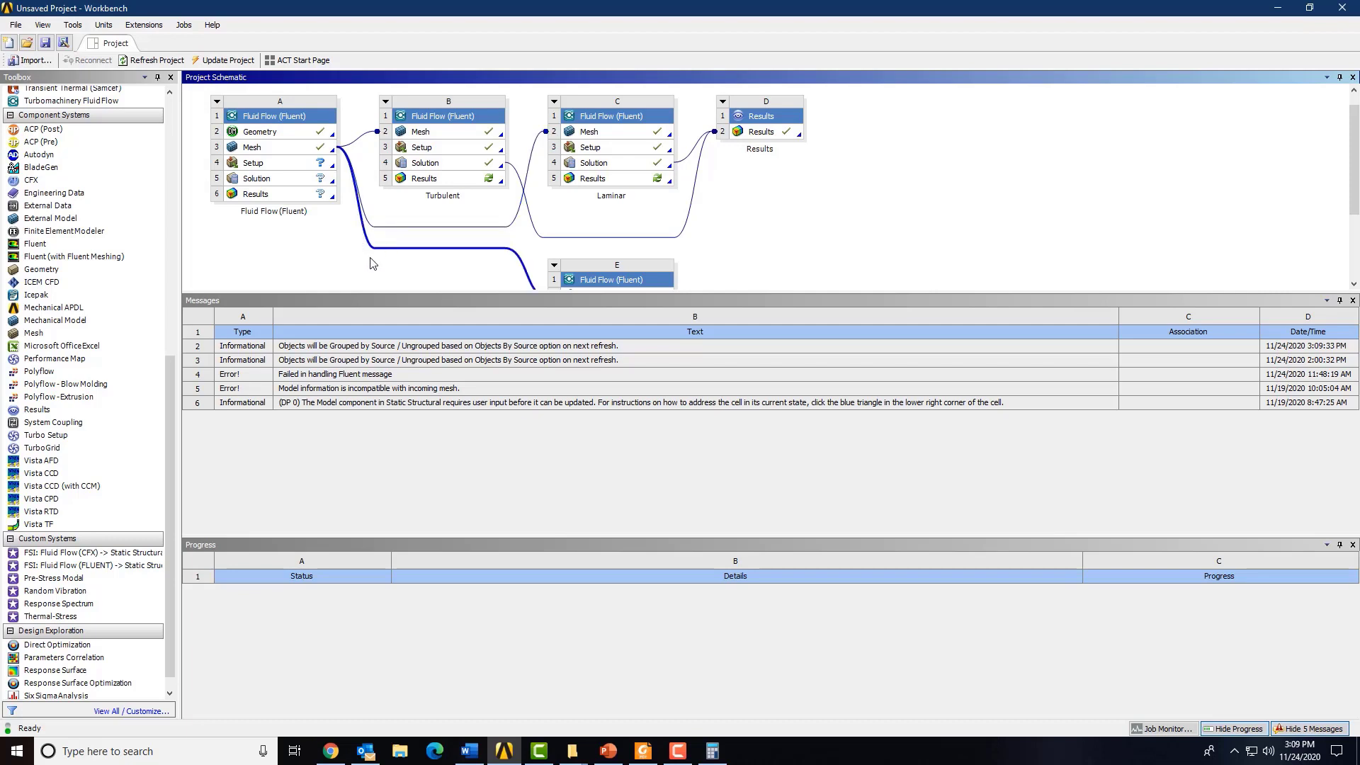
scroll(308, 217, "down", 1, "ctrl")
scroll(309, 218, "down", 4, "ctrl")
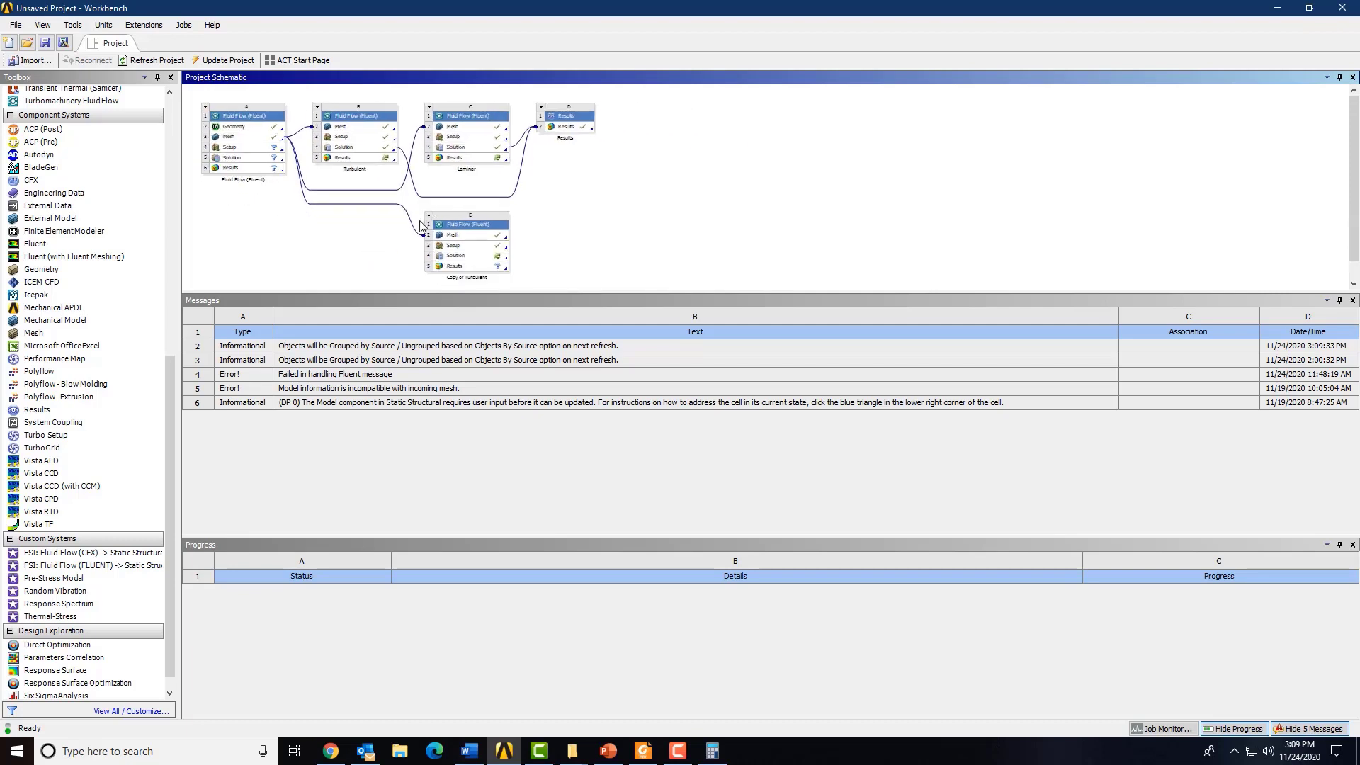
scroll(420, 226, "up", 1, "ctrl")
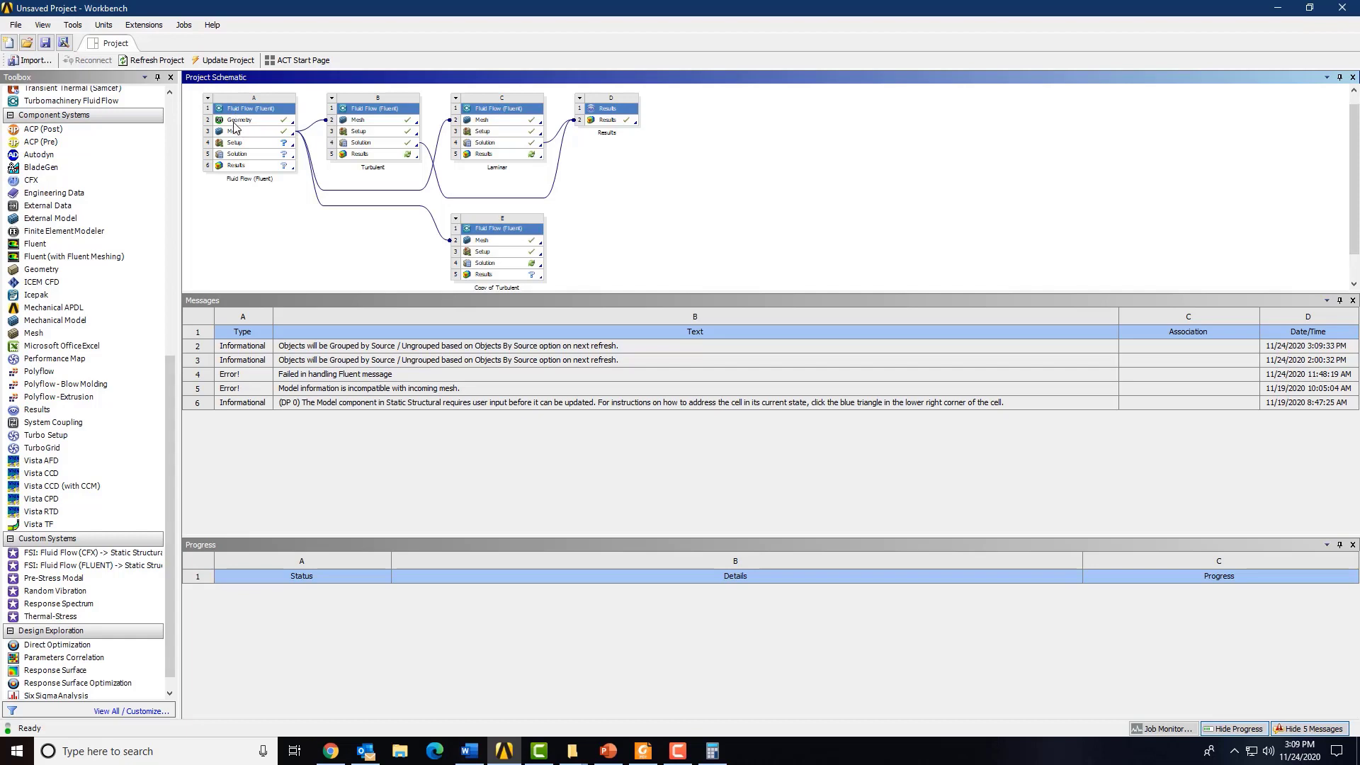
left_click_drag(236, 121, 238, 231)
double_click(249, 122)
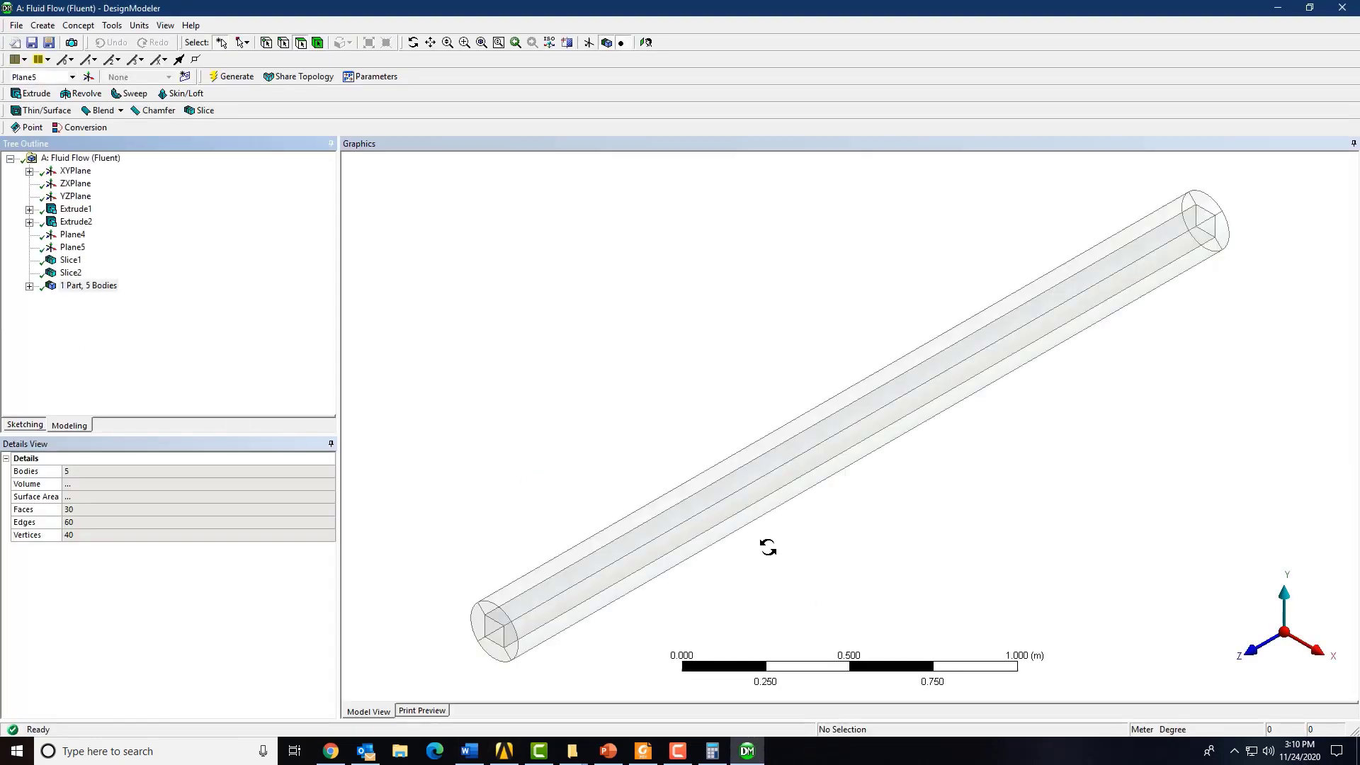
Slice all bodies of the pipe by the YZPlane and generate the slice
middle_click_drag(768, 546, 898, 530)
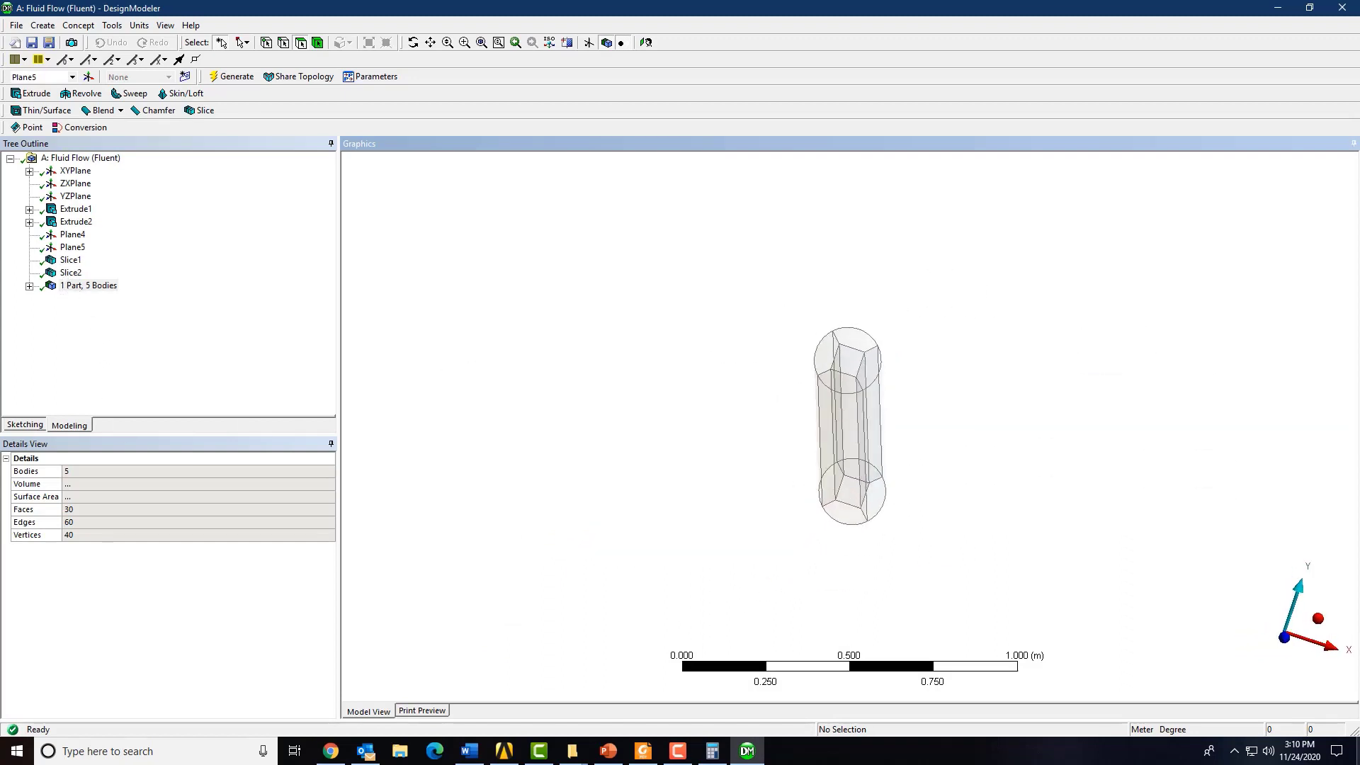
middle_click_drag(1137, 611, 996, 588)
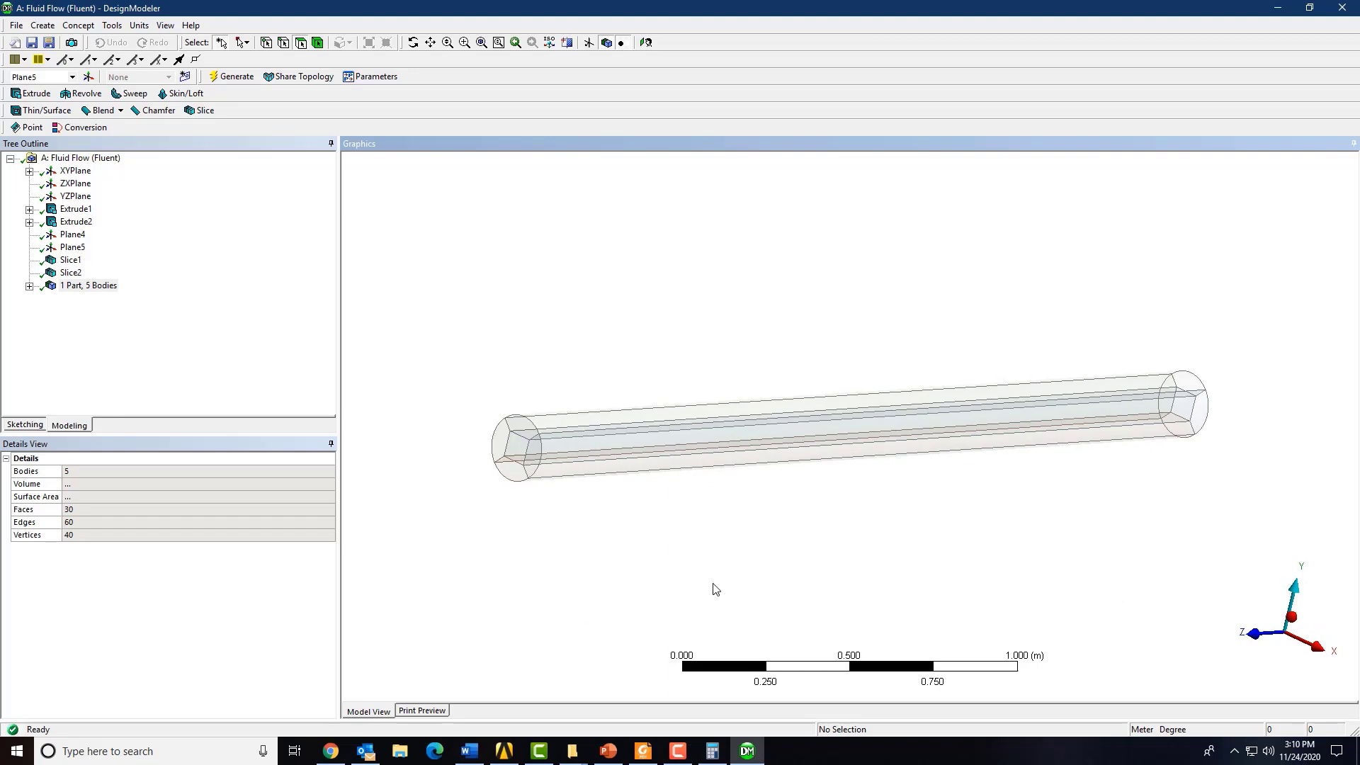
middle_click_drag(714, 588, 855, 568)
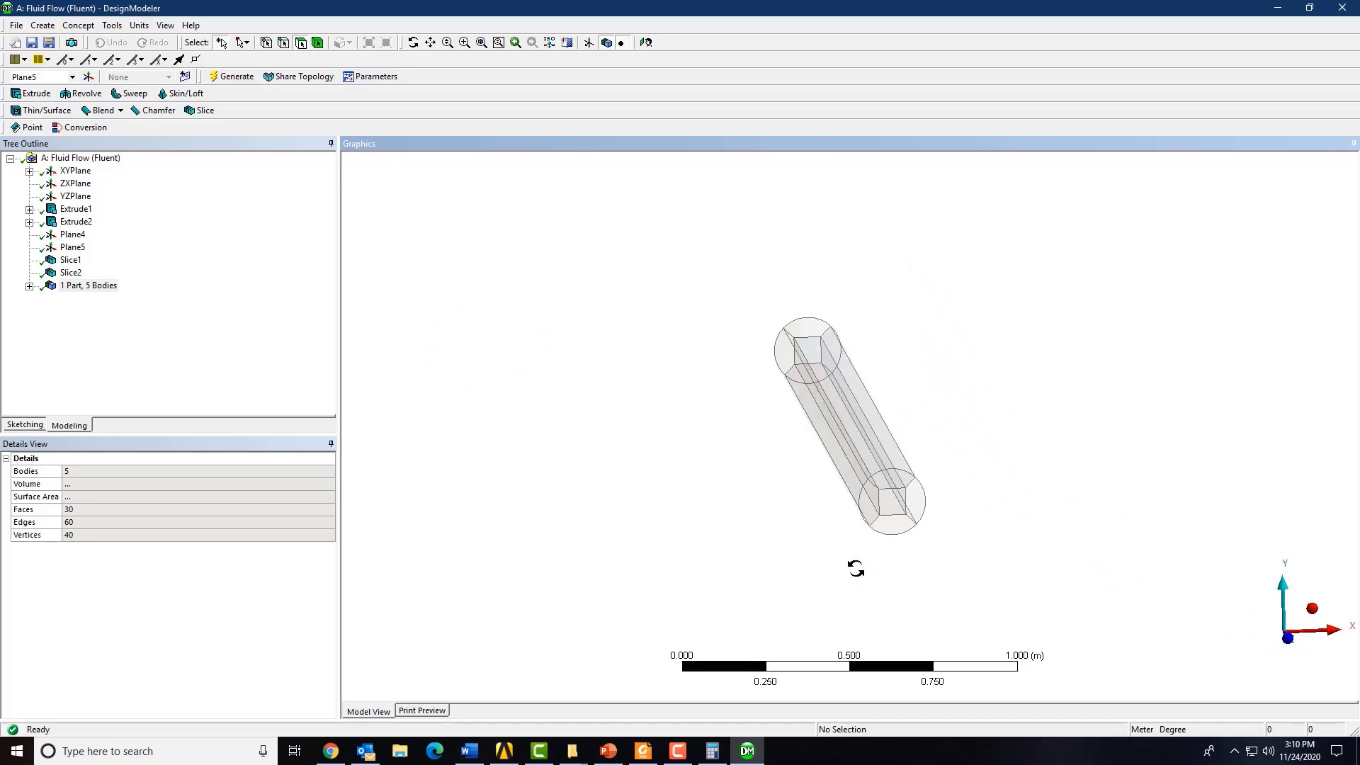
left_click(200, 110)
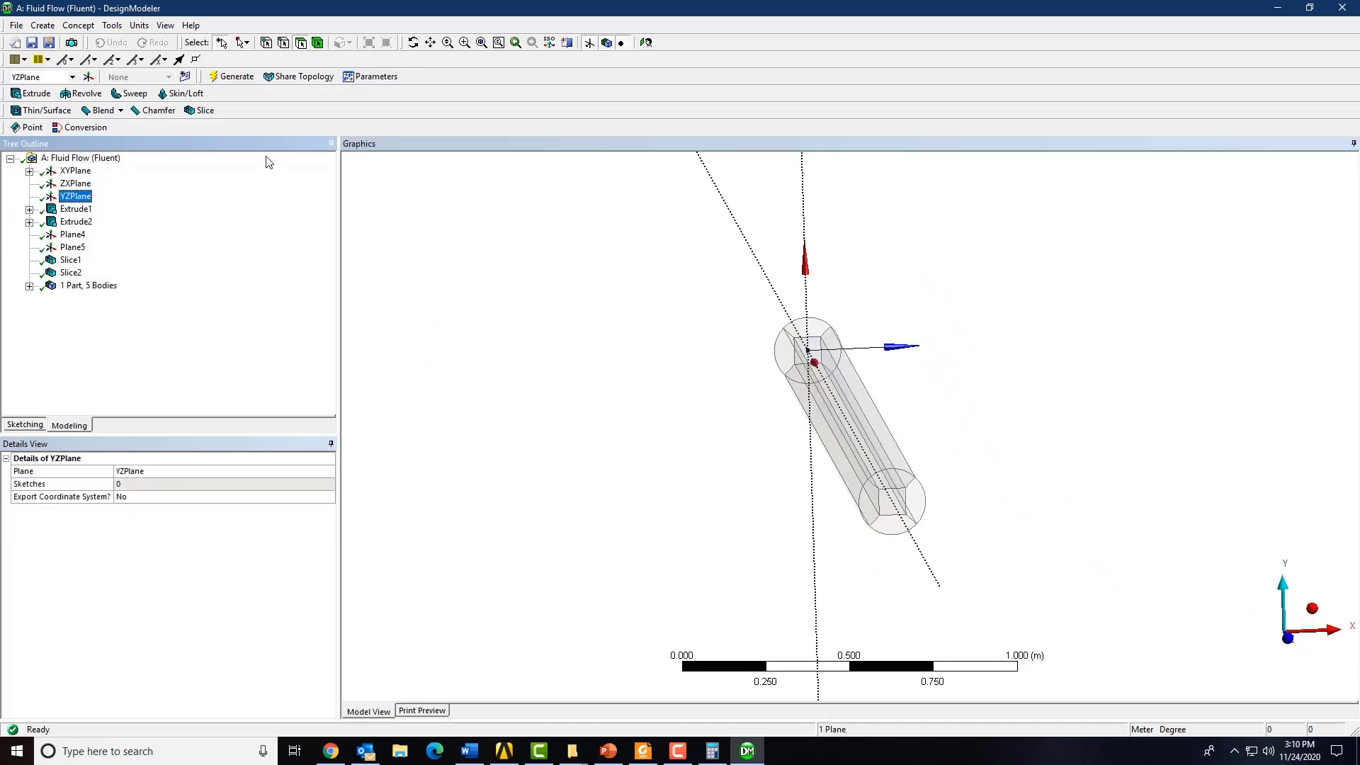
left_click(129, 497)
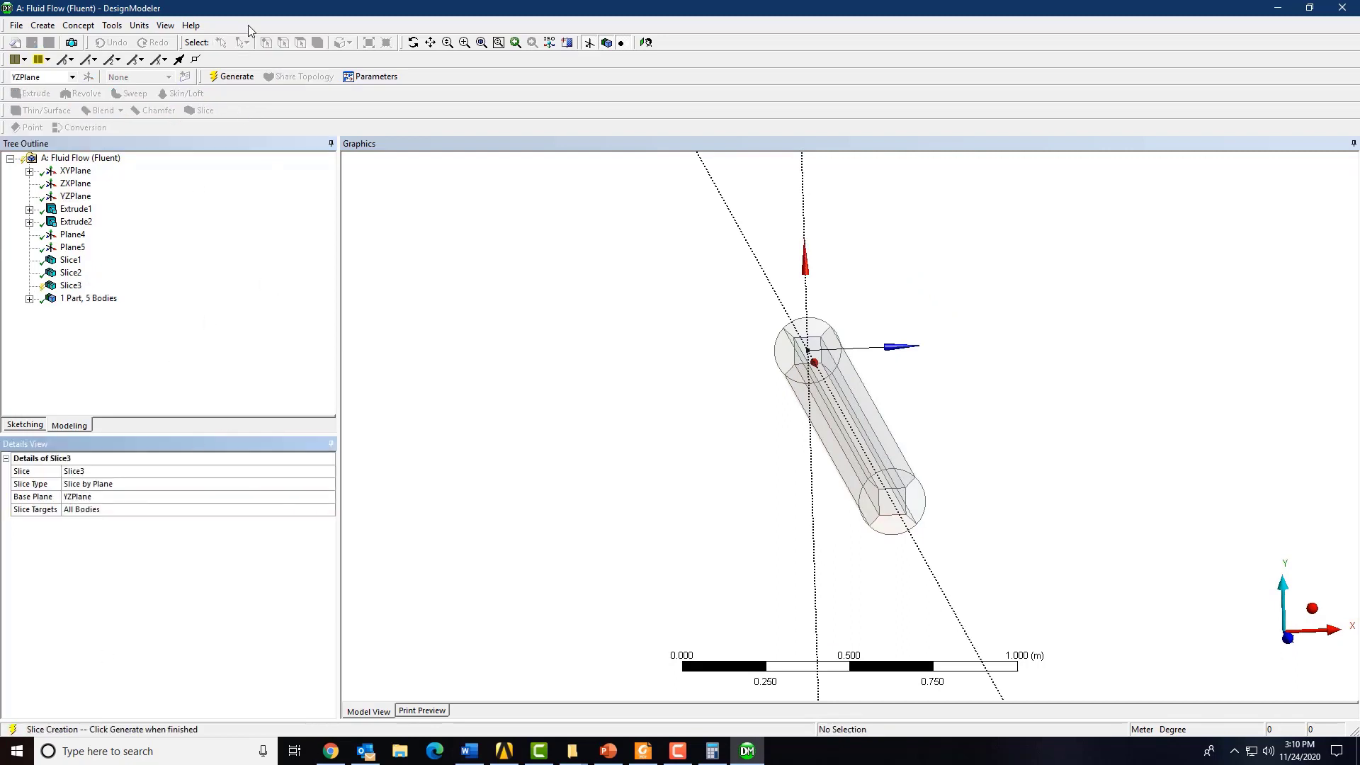
left_click(233, 77)
middle_click_drag(765, 565, 799, 555)
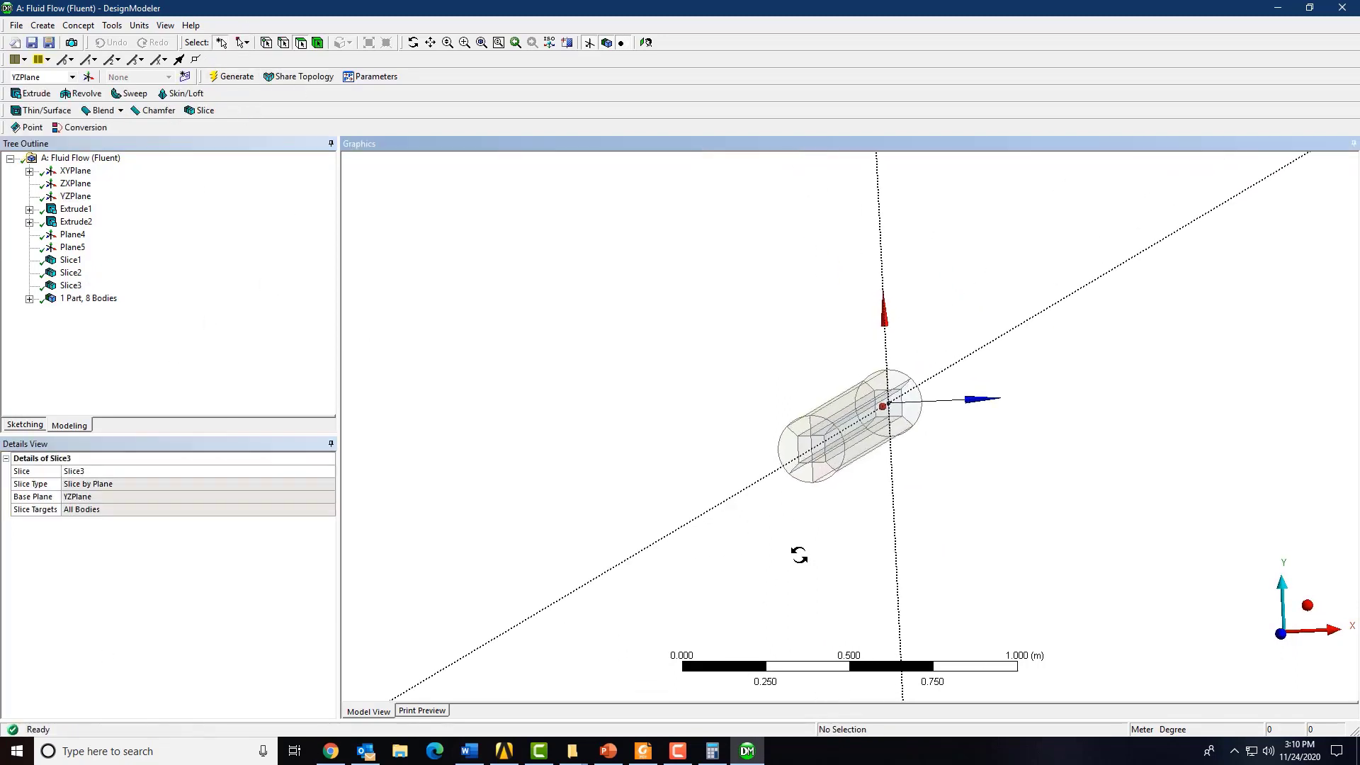
Select the four solid bodies on the negative X side of the YZPlane and suppress them, leaving half the pipe
left_click(29, 299)
left_click(48, 311)
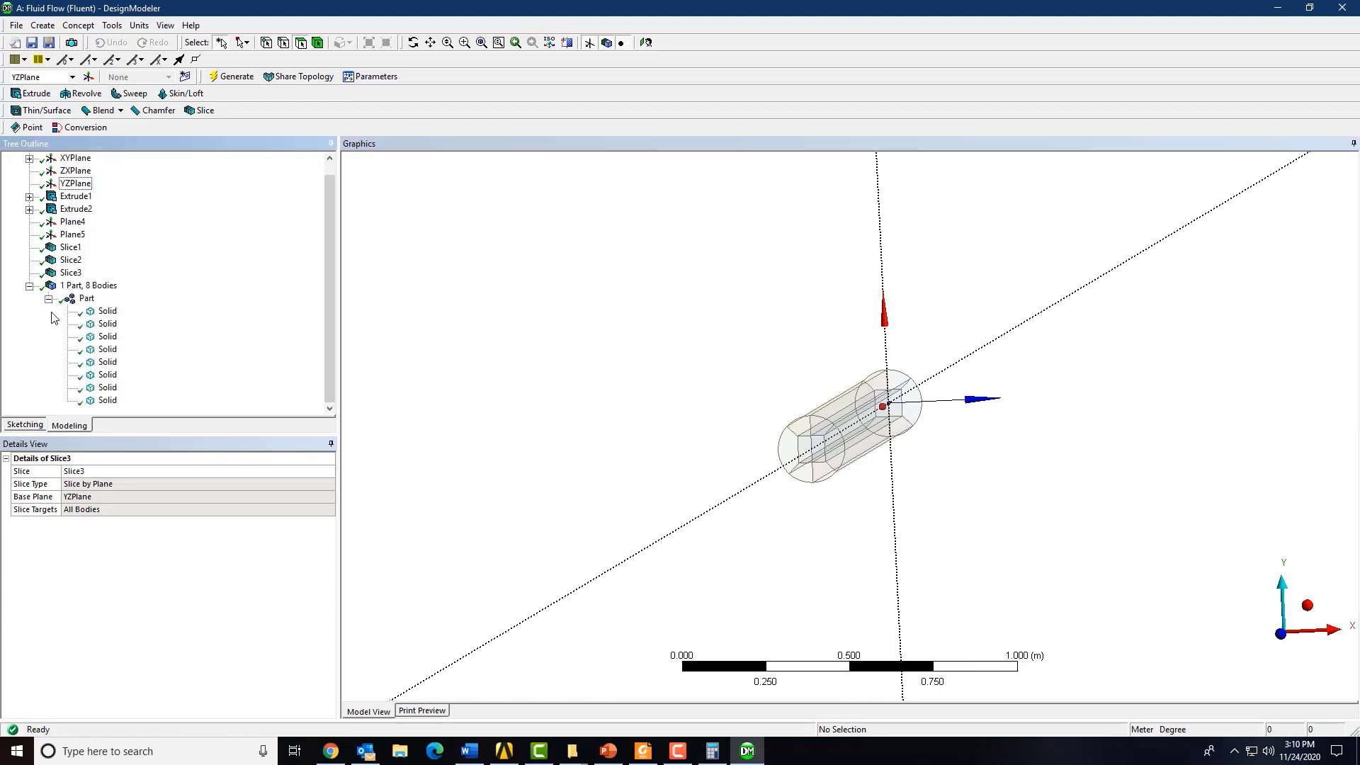
left_click(108, 400)
left_click(661, 411)
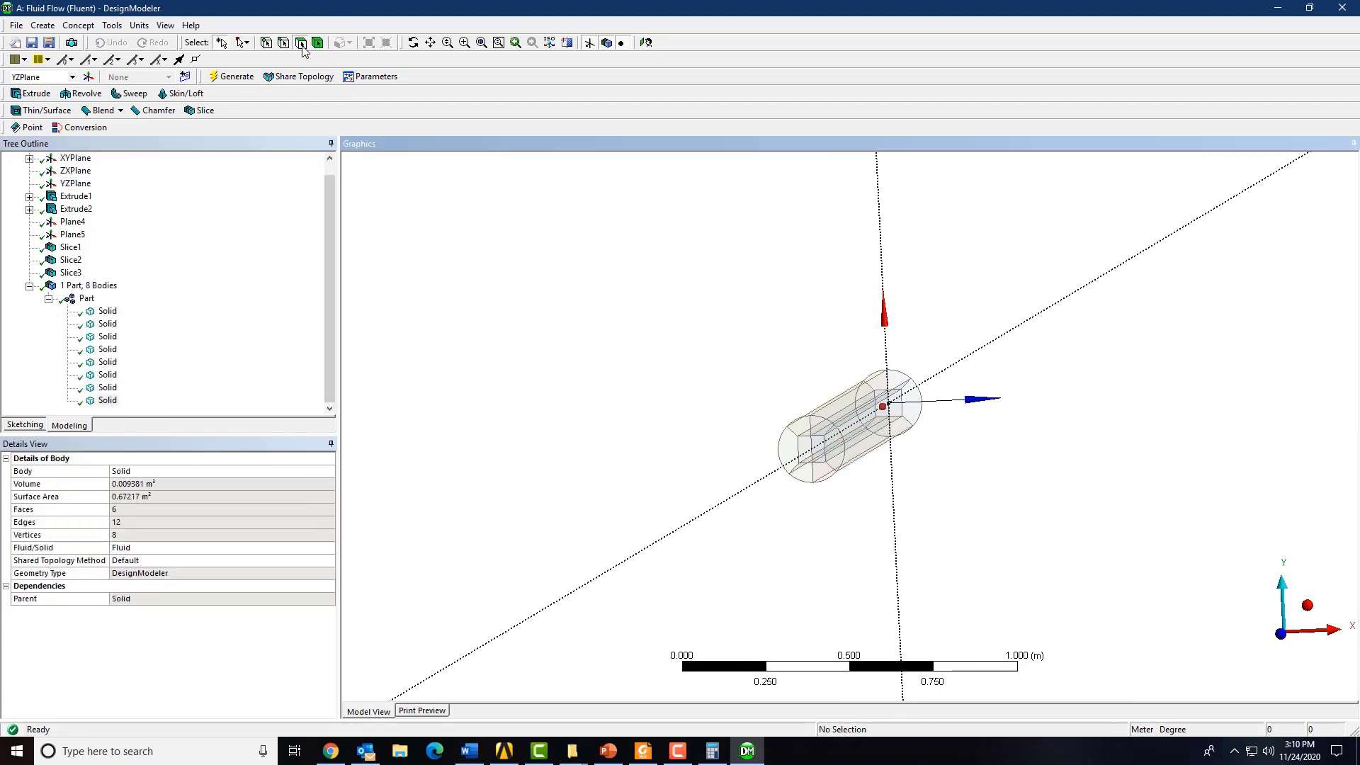
left_click(800, 466)
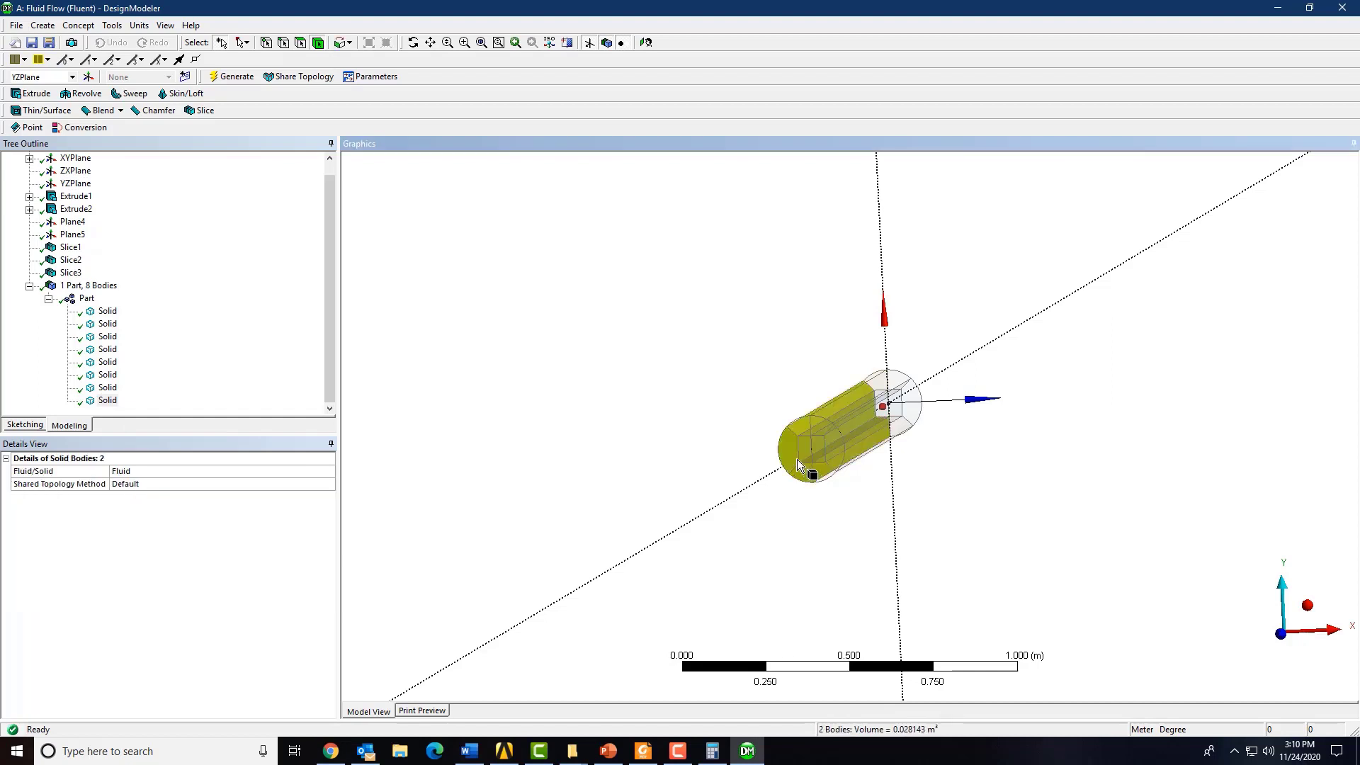
left_click(800, 434, "ctrl")
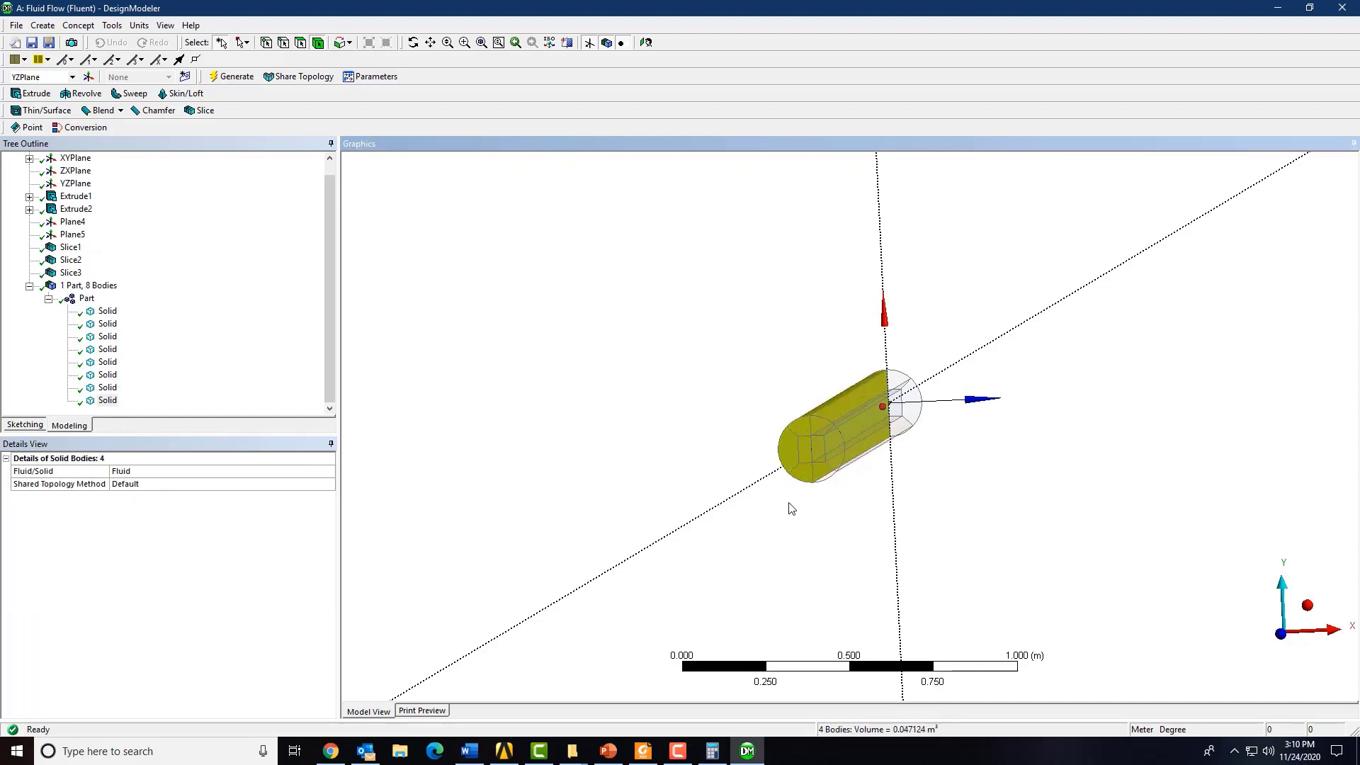
middle_click_drag(791, 508, 884, 489)
right_click(798, 444)
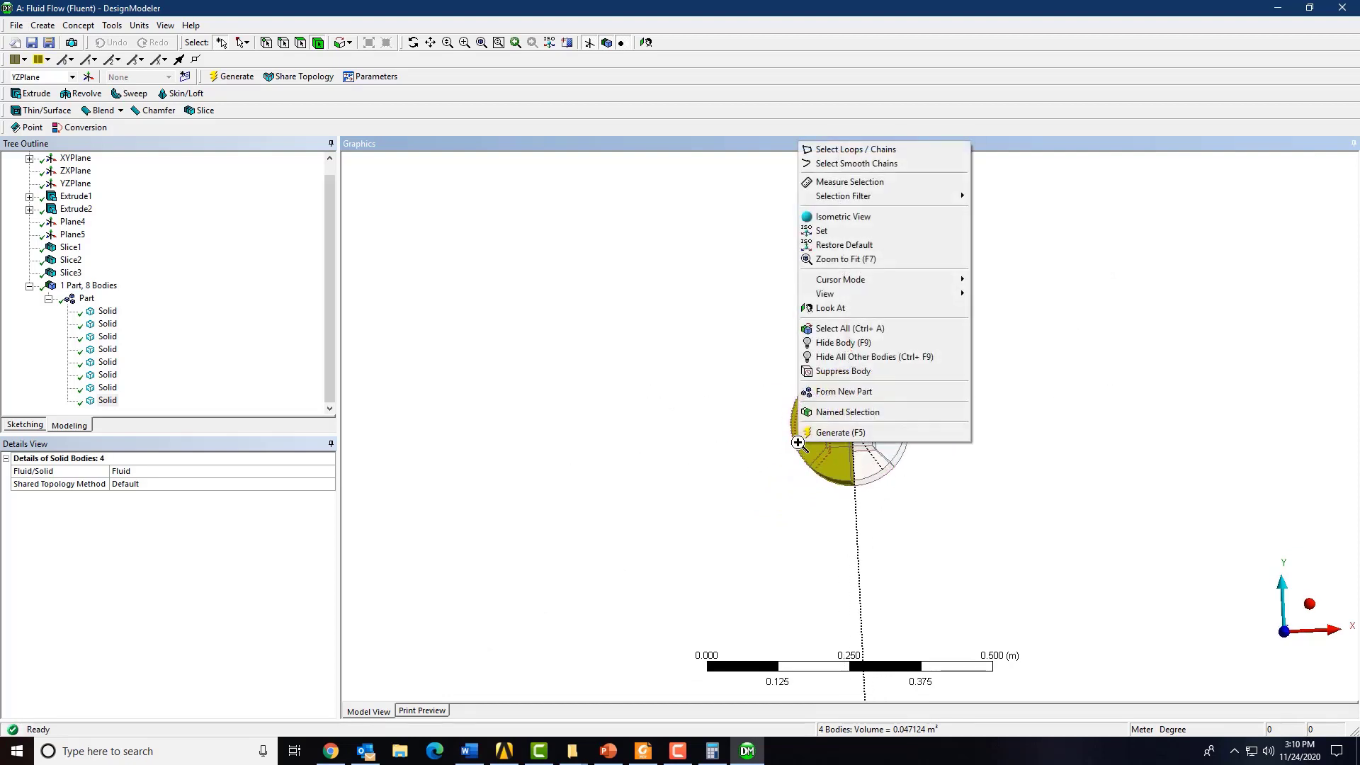
left_click(843, 370)
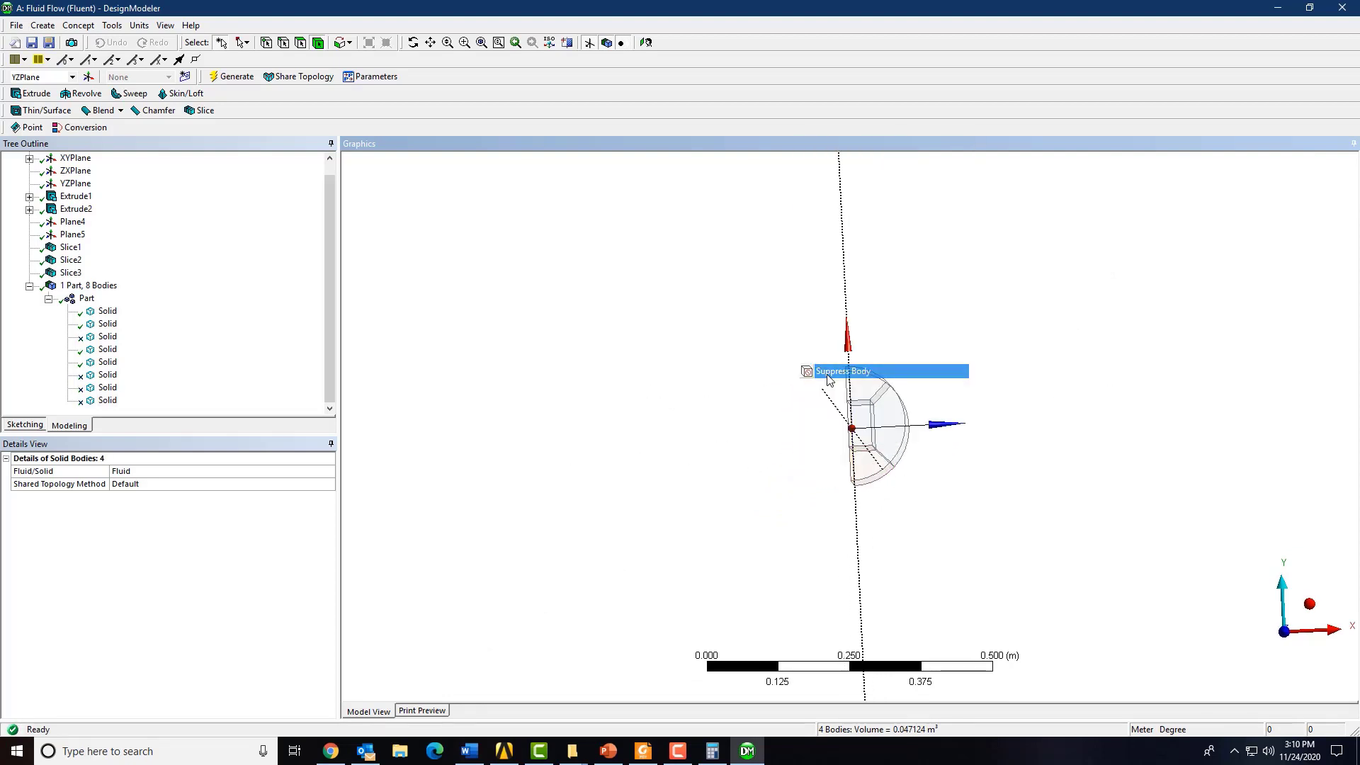
middle_click_drag(1034, 414, 1032, 401)
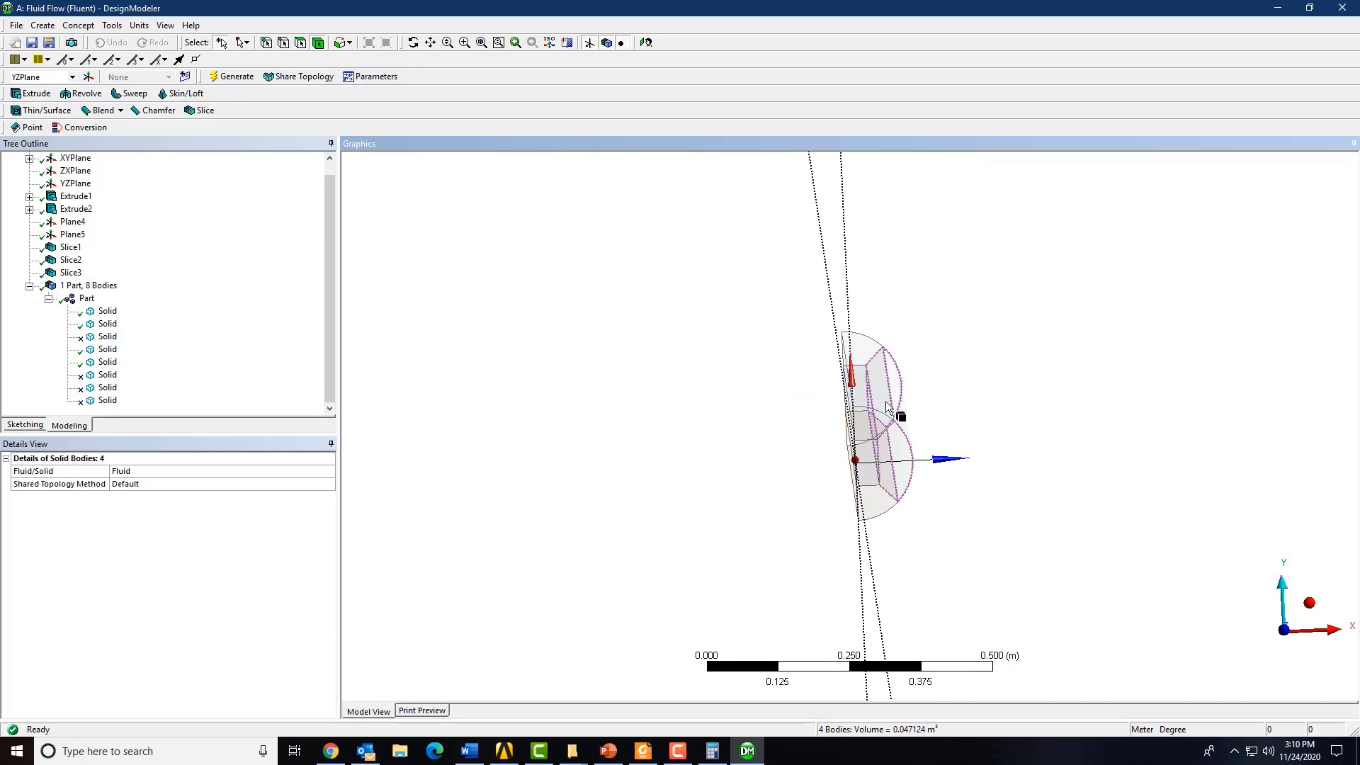
Clear the body selection, inspect the sliced half-cylinder pipe, and close the geometry editor
left_click(928, 401)
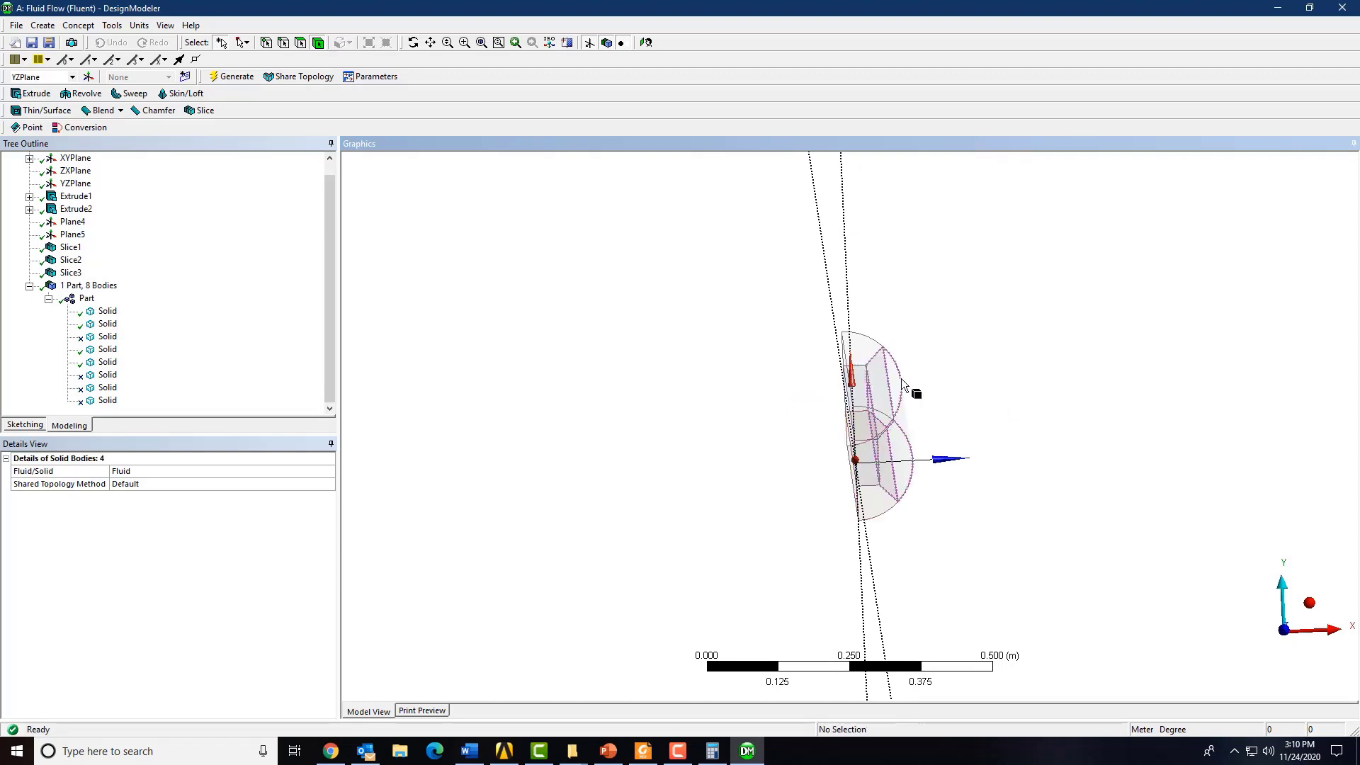
middle_click_drag(914, 410, 877, 413)
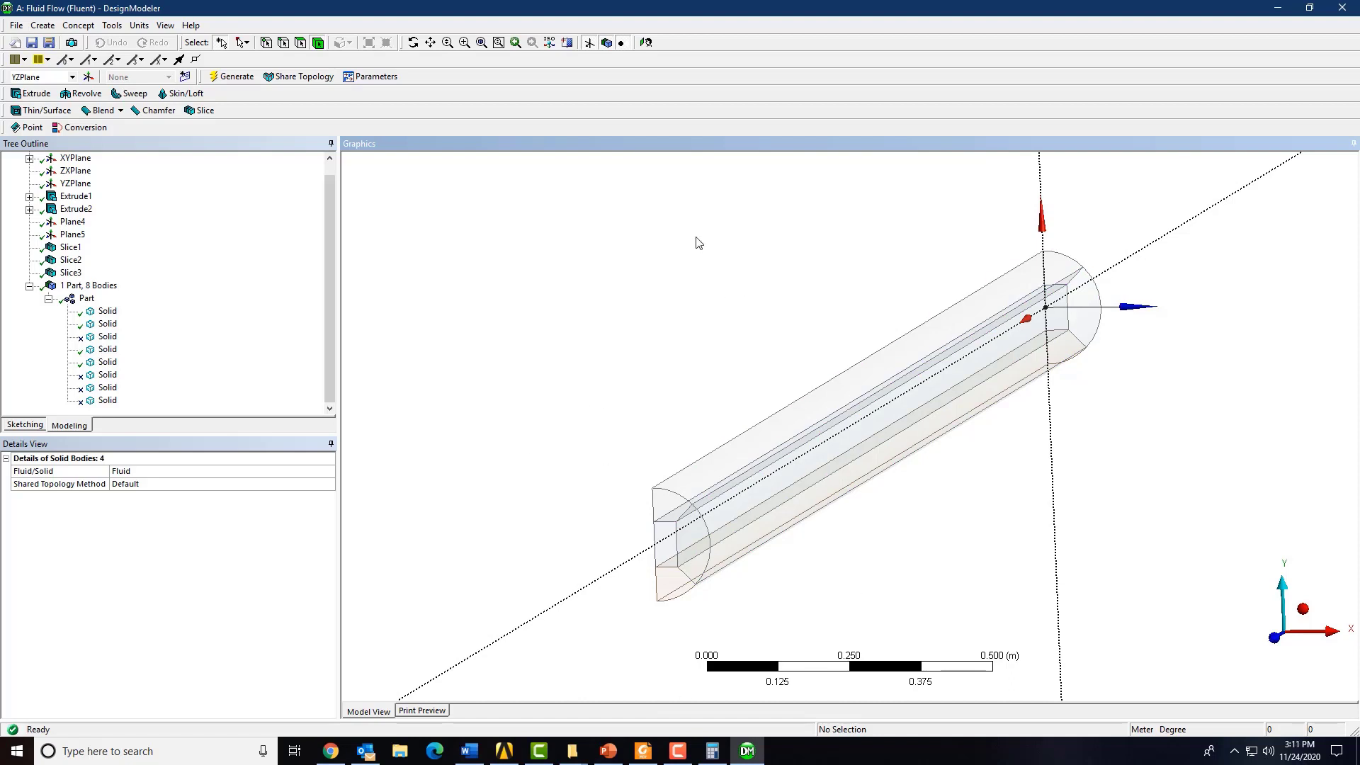
left_click(1351, 7)
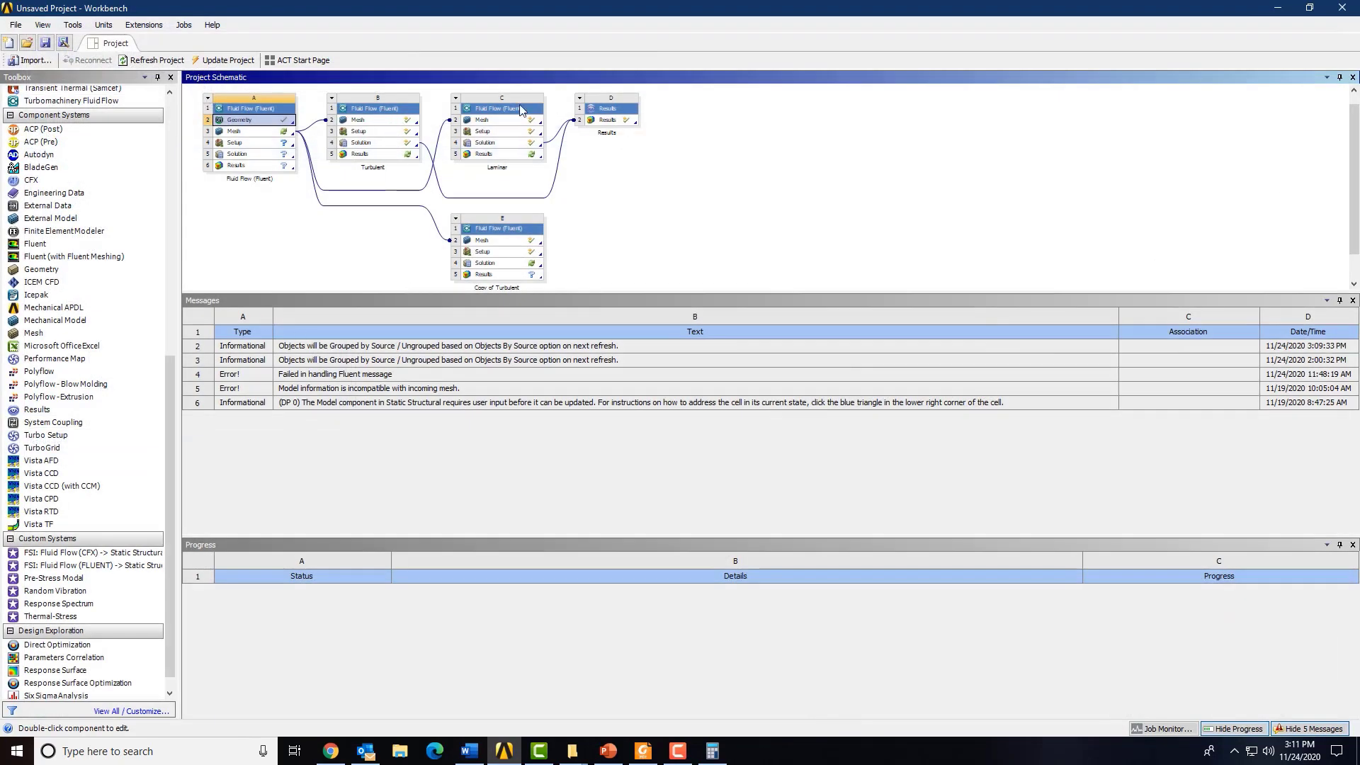
double_click(482, 242)
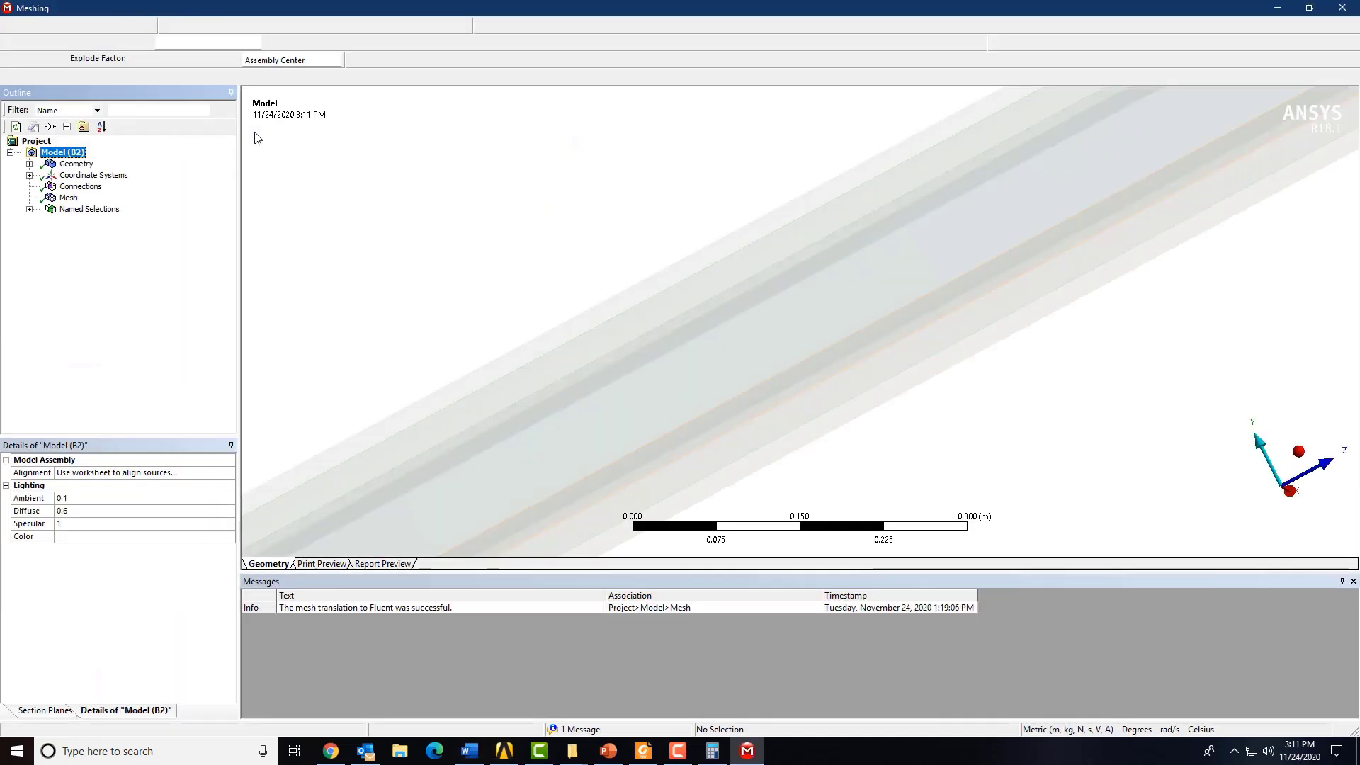
scroll(517, 343, "down", 5)
middle_click_drag(516, 343, 706, 264)
left_click(1342, 7)
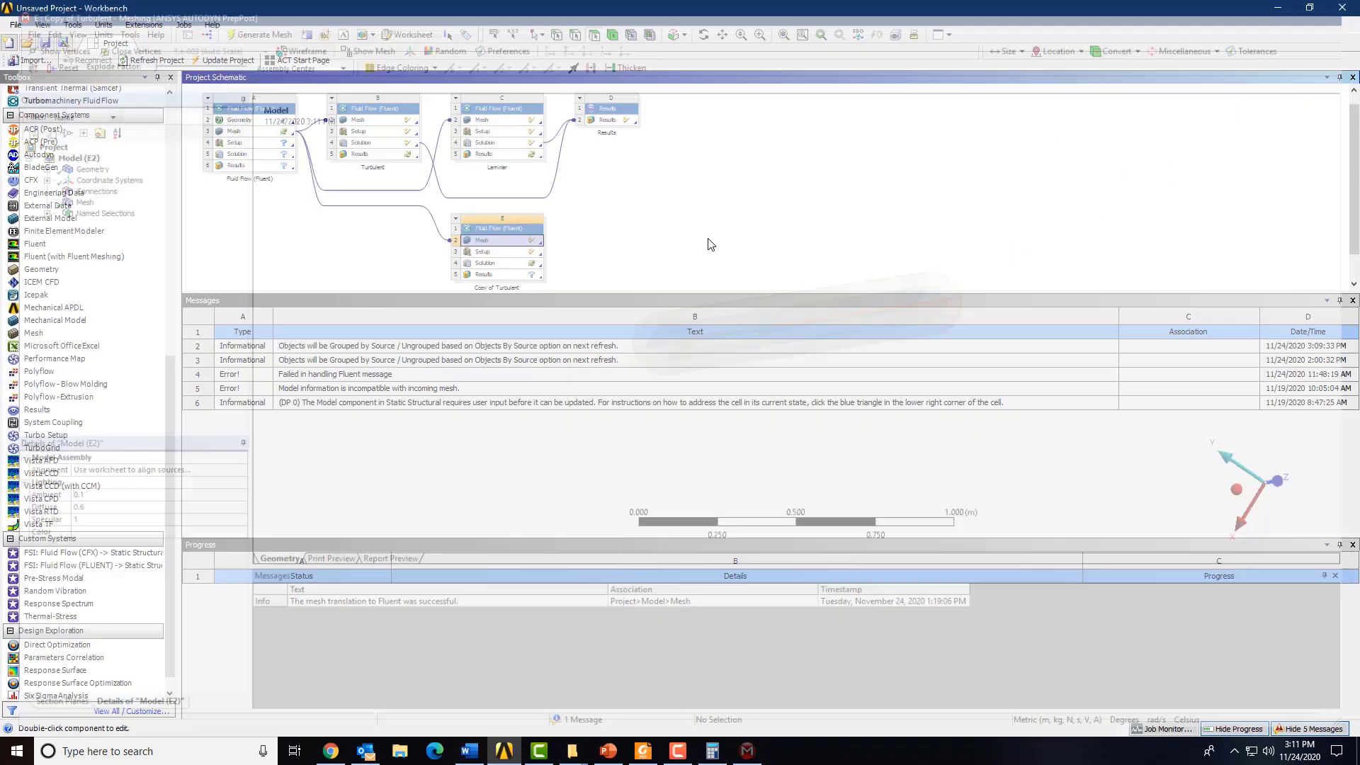
Open the mesh of the Fluid Flow (Fluent) system, re-read the upstream data, and review the Body Sizing control
double_click(263, 132)
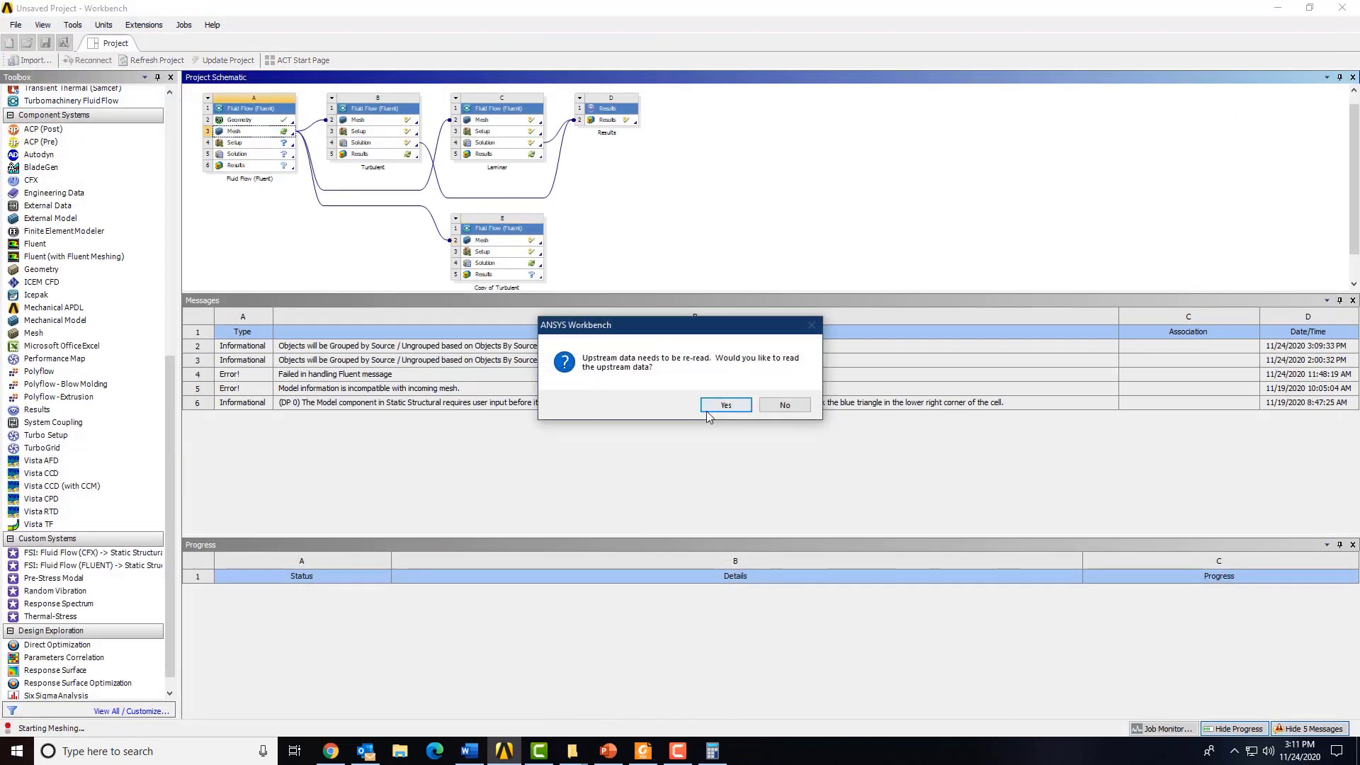
left_click(721, 407)
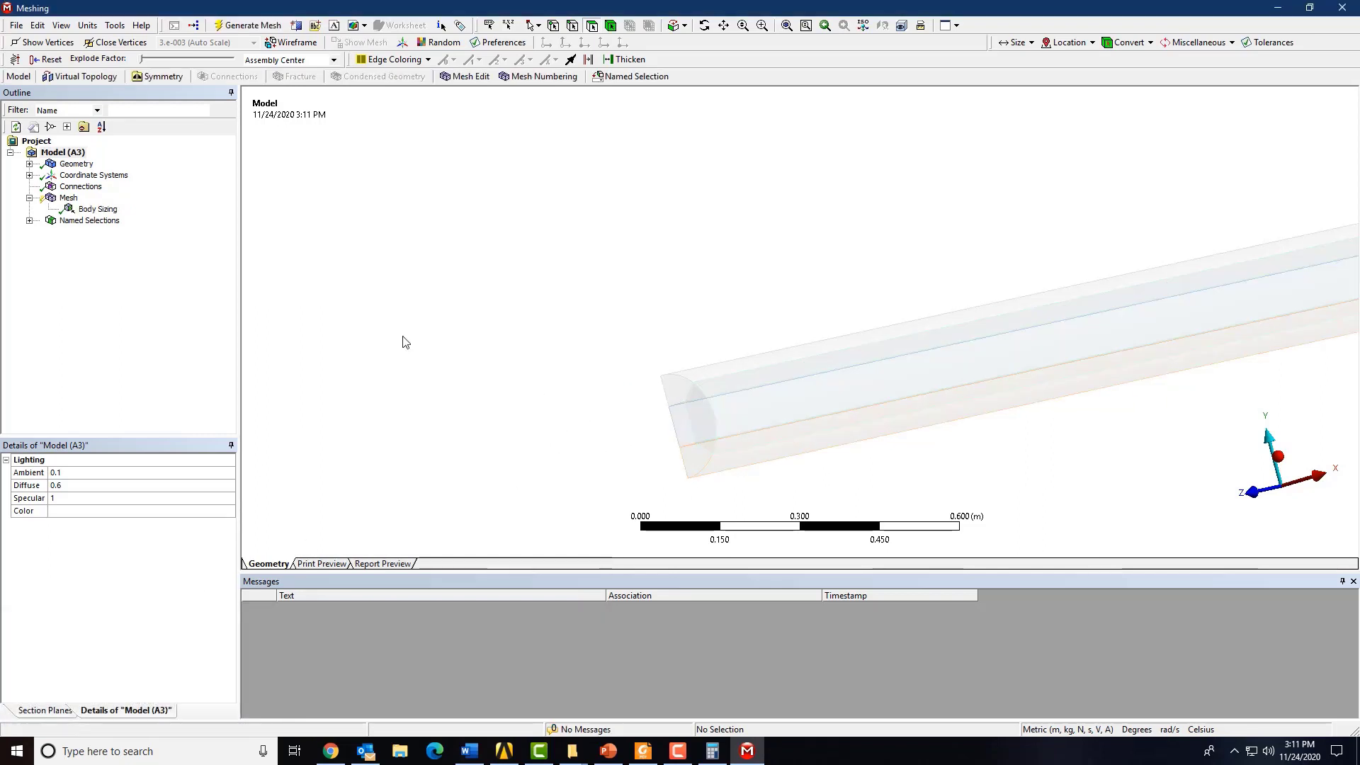
left_click(68, 197)
middle_click_drag(586, 383, 733, 372)
left_click(113, 210)
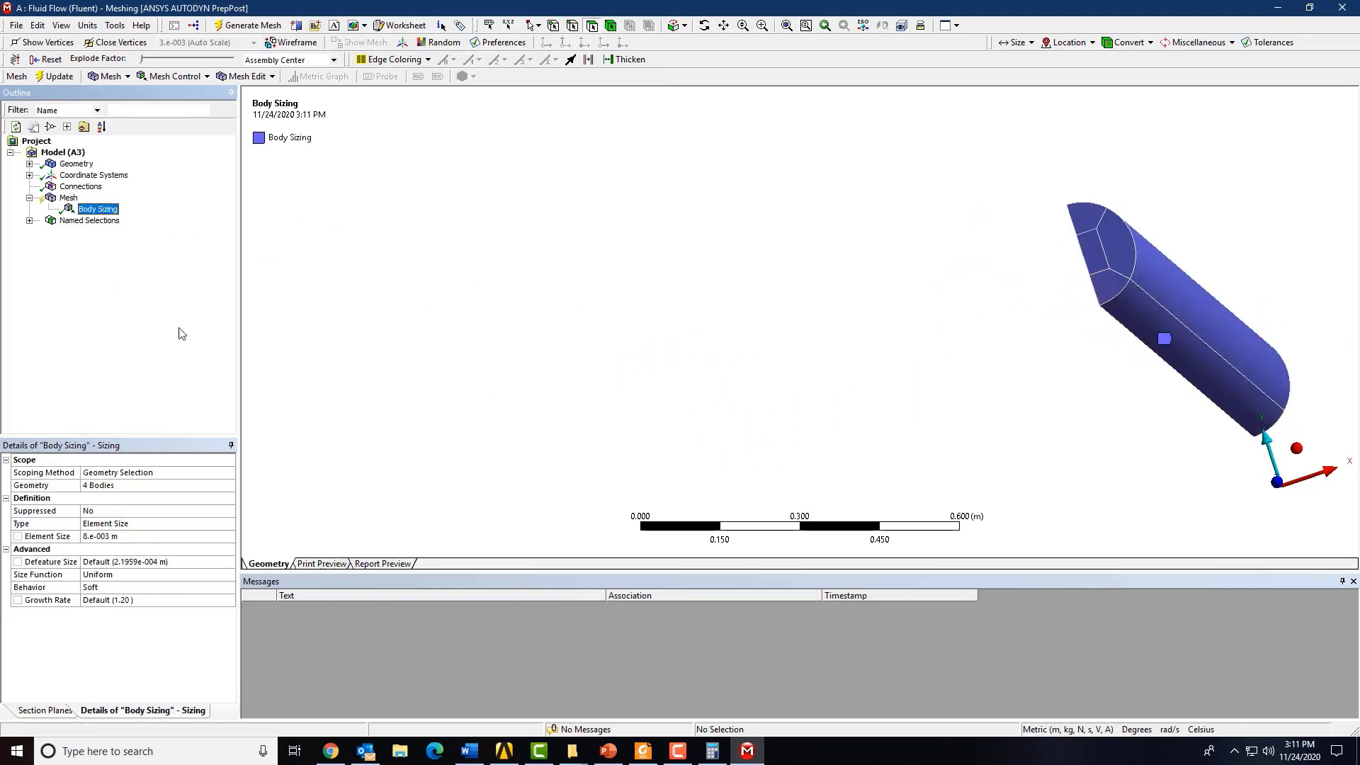
Generate the mesh for the half-pipe and inspect the elements on its end face
left_click(68, 197)
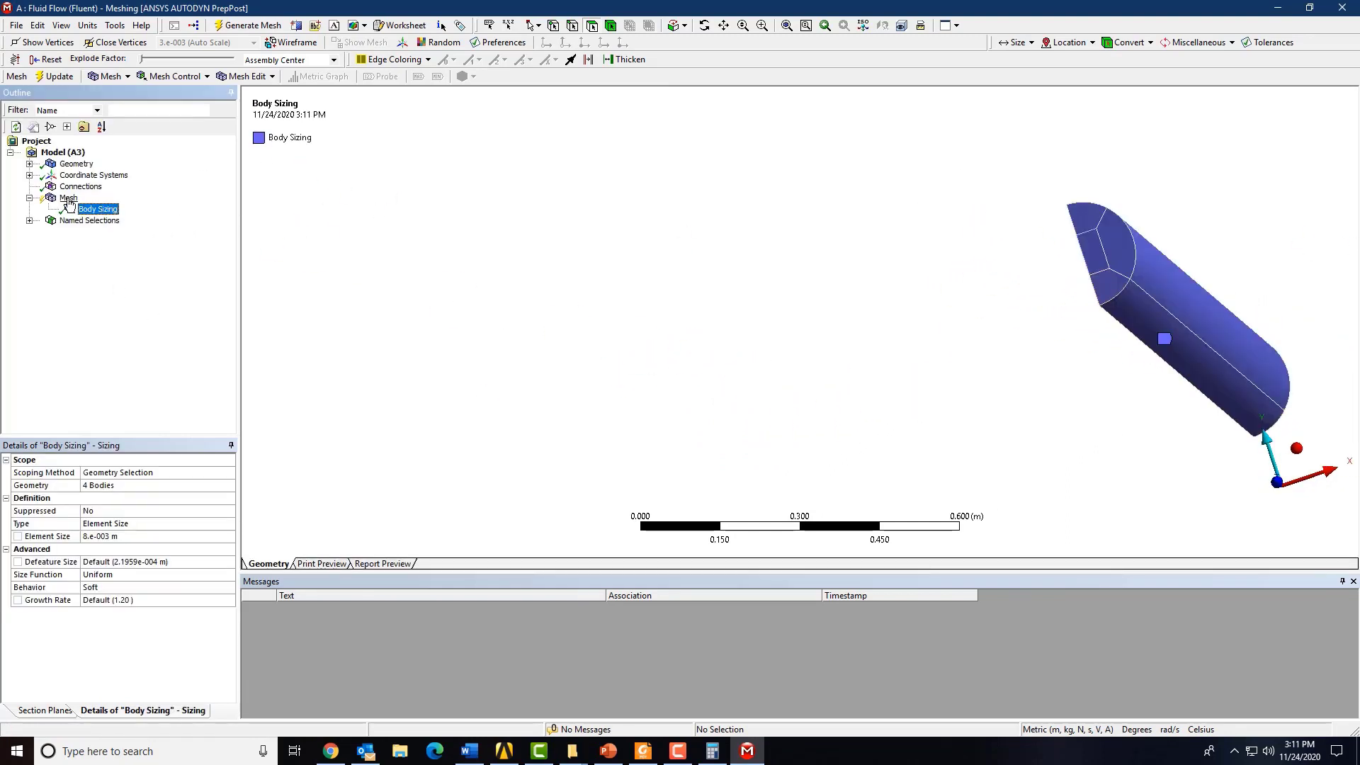
left_click(225, 28)
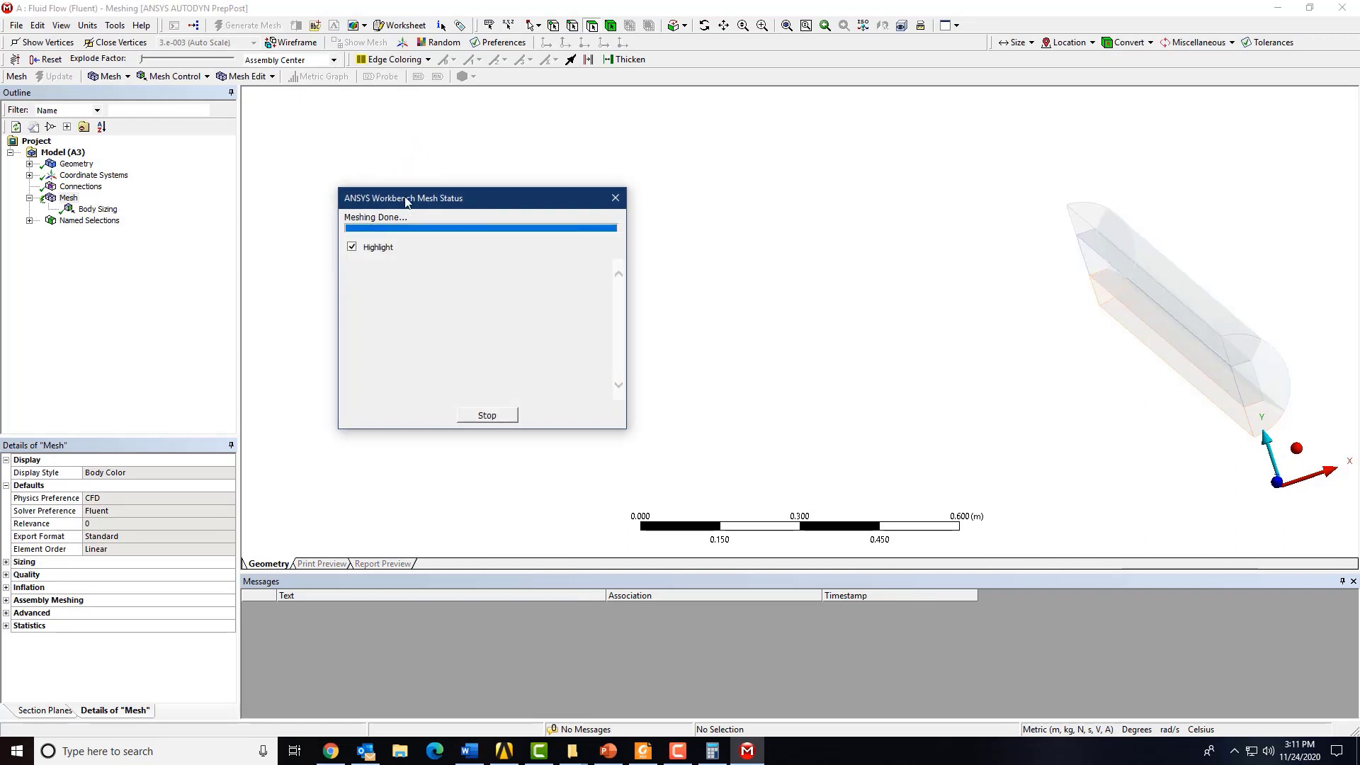
middle_click_drag(880, 340, 1187, 347)
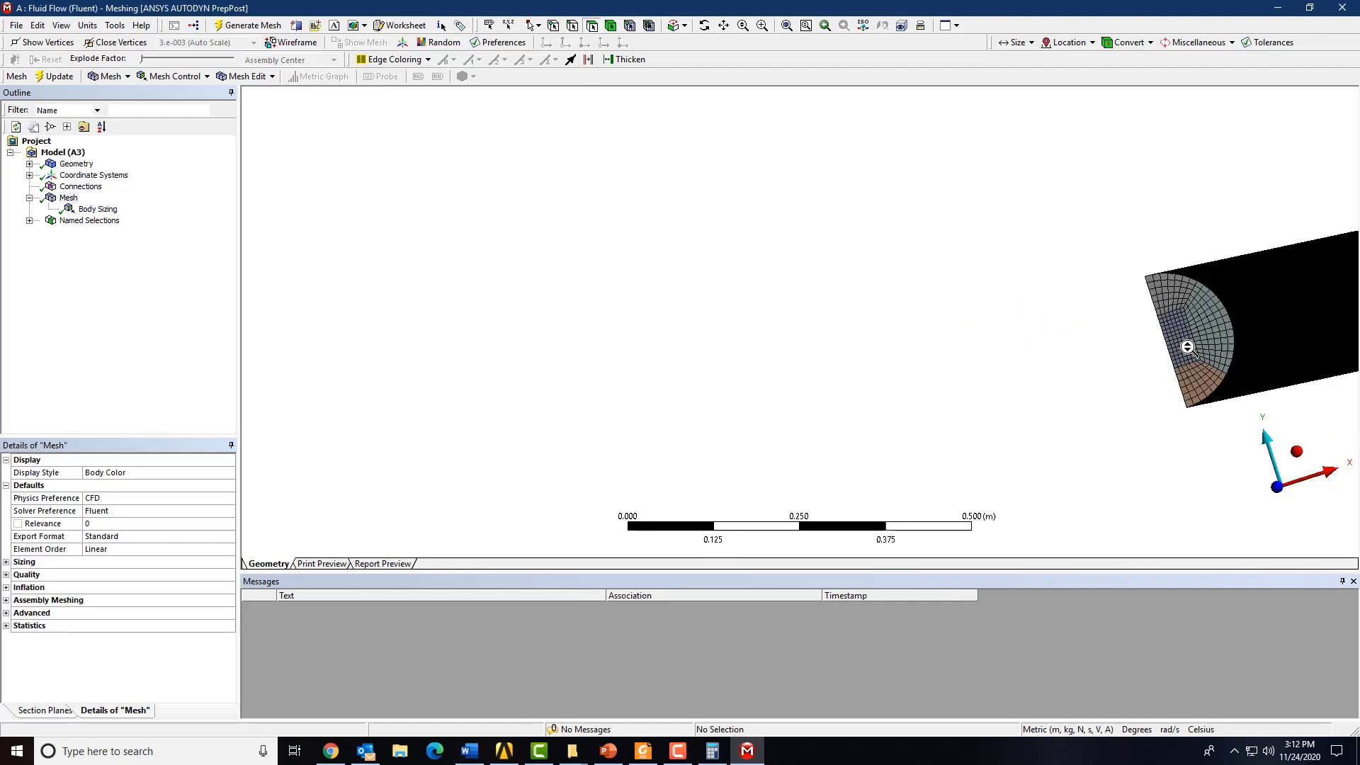
Review which pipe end faces belong to the inlet and outlet named selections
left_click(29, 221)
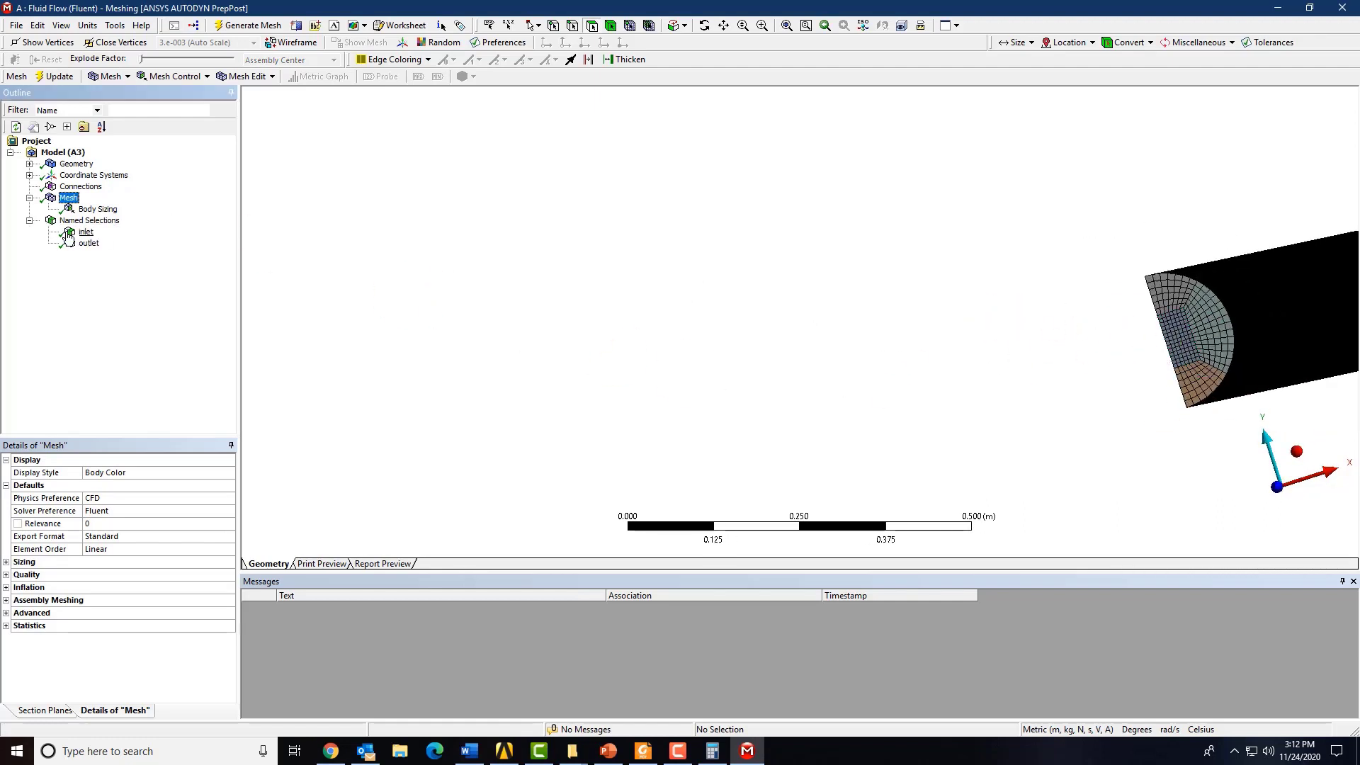
left_click(85, 232)
middle_click_drag(911, 376, 374, 403)
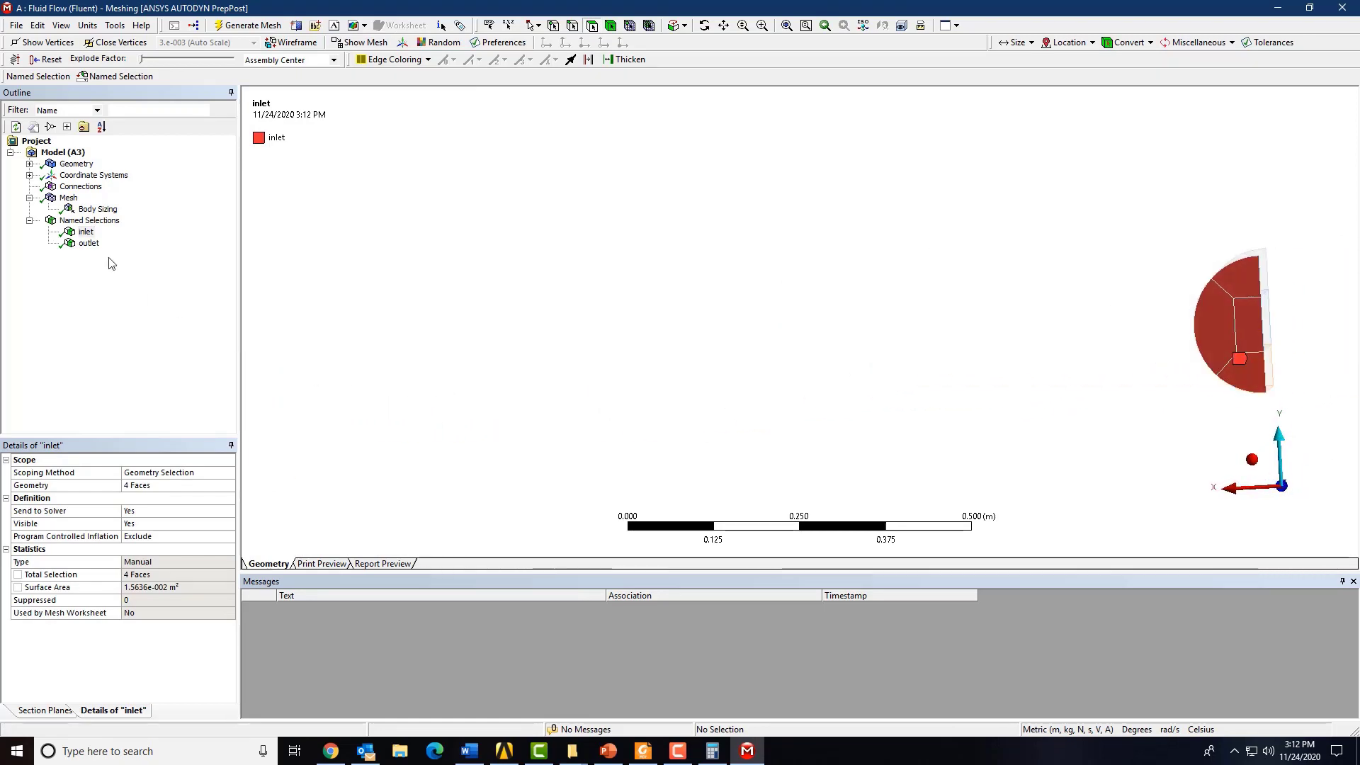
left_click(84, 245)
middle_click_drag(850, 373, 1001, 442)
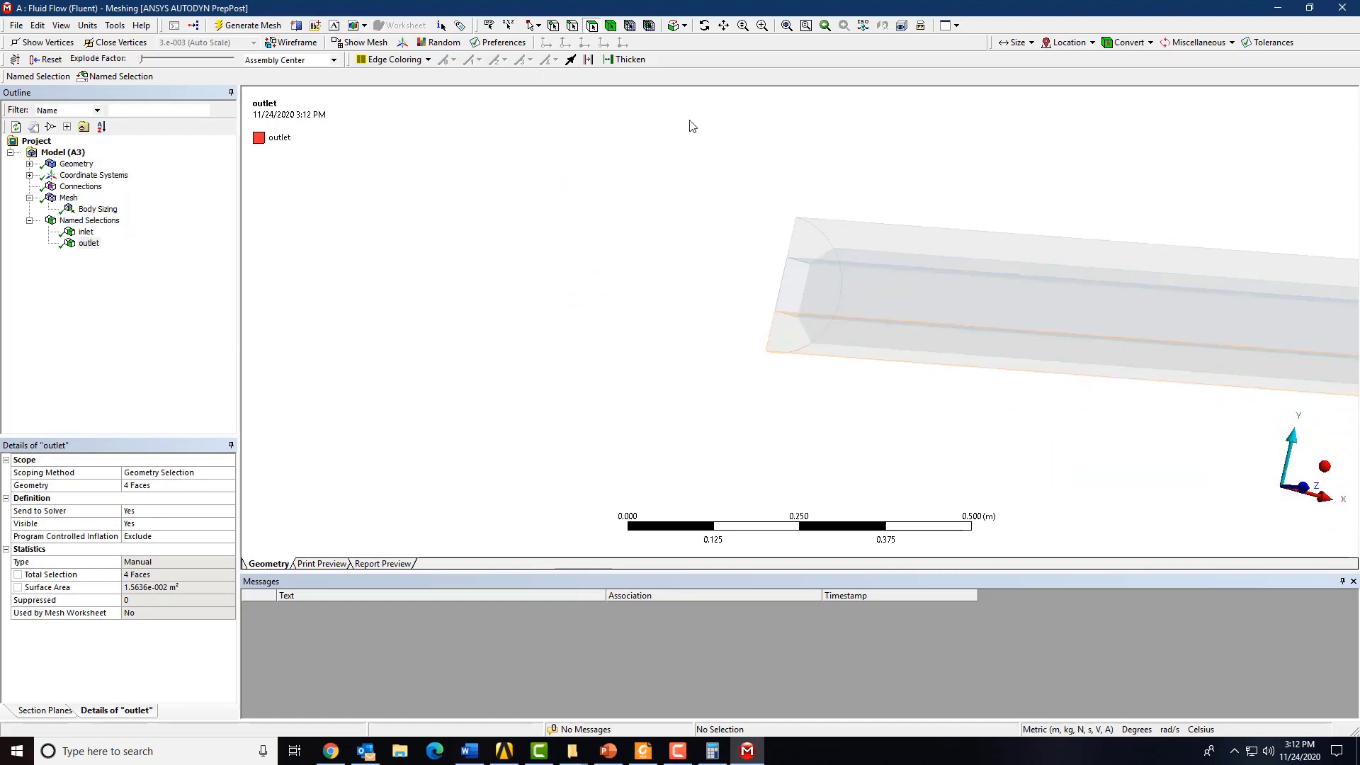
Create a named selection called Symmetry from the three flat cut faces along the pipe, and close the meshing editor
left_click_drag(926, 267, 925, 326)
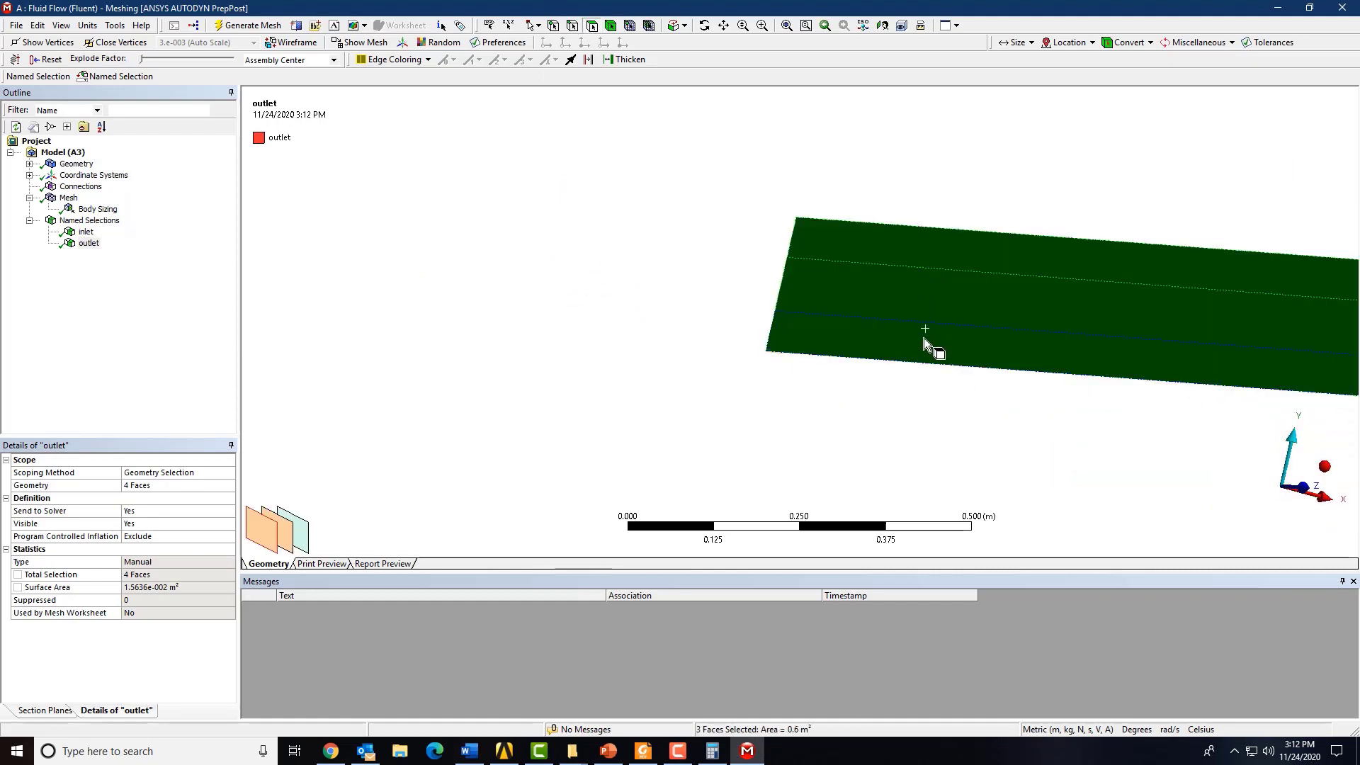
right_click(924, 338)
left_click(1024, 633)
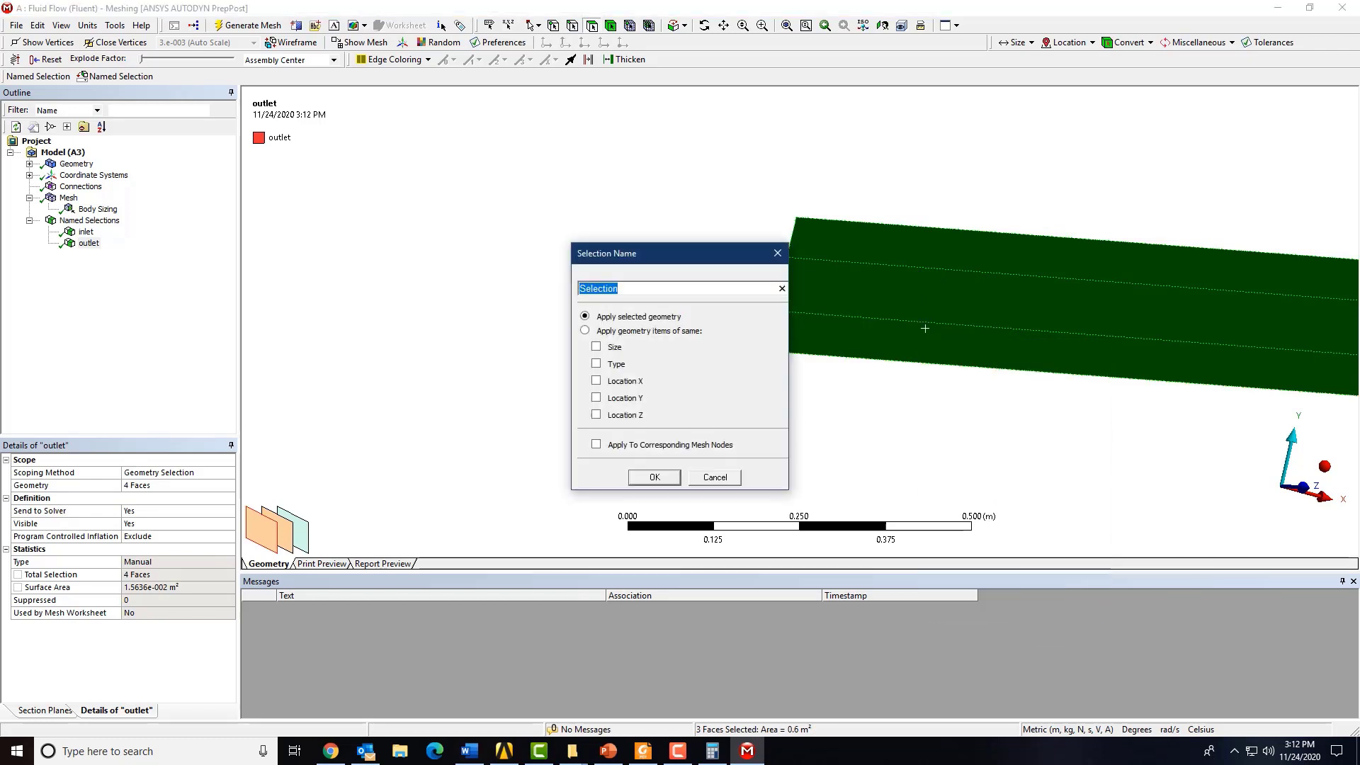
type("Symmetry")
key("Return")
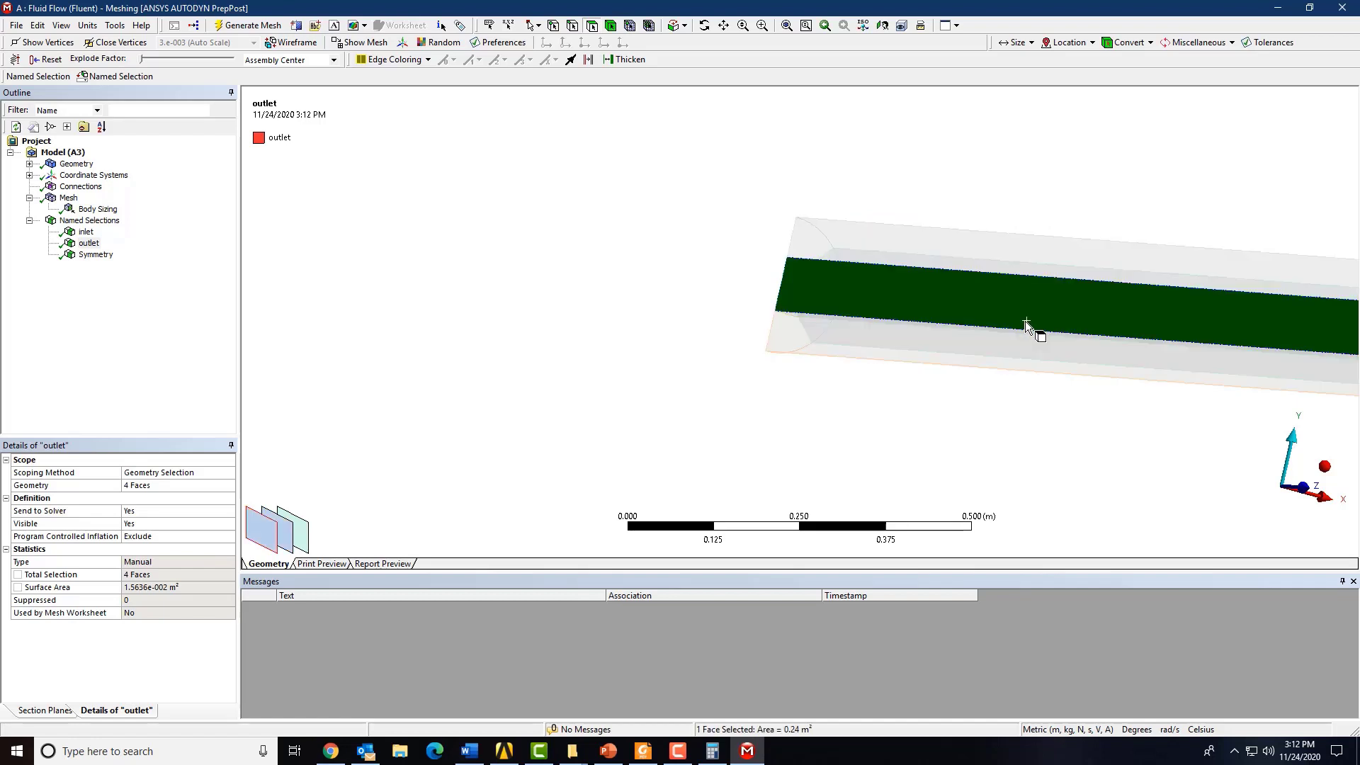
left_click(585, 310)
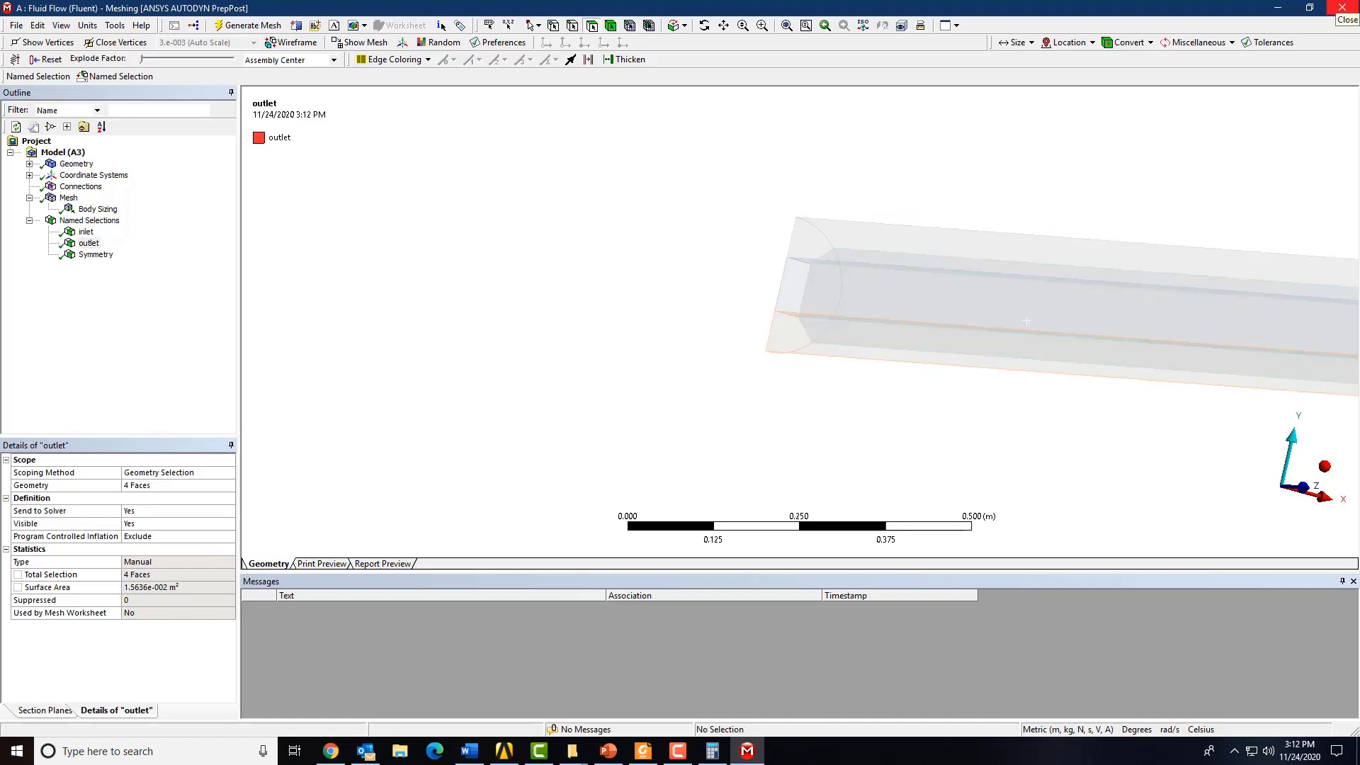
left_click(1342, 8)
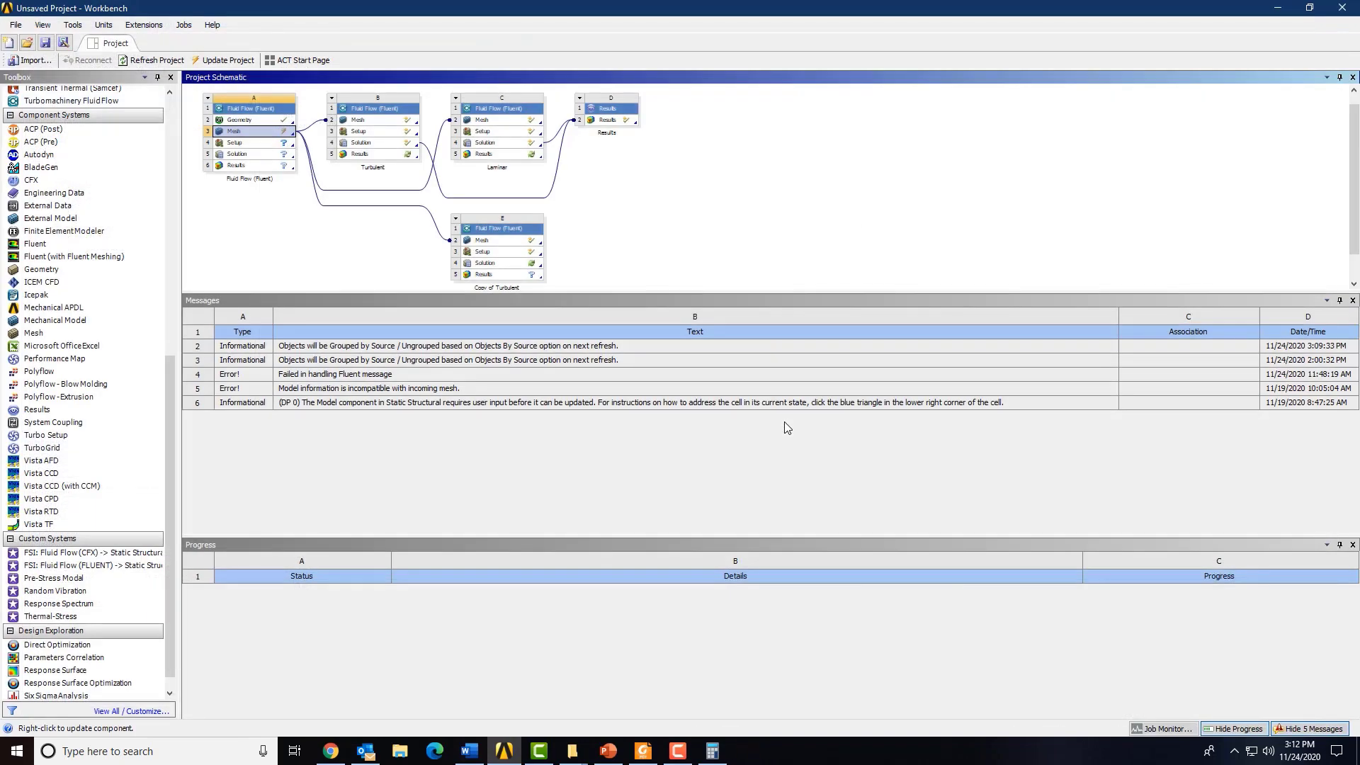
Delete the Copy of Turbulent system from the project schematic
right_click(454, 226)
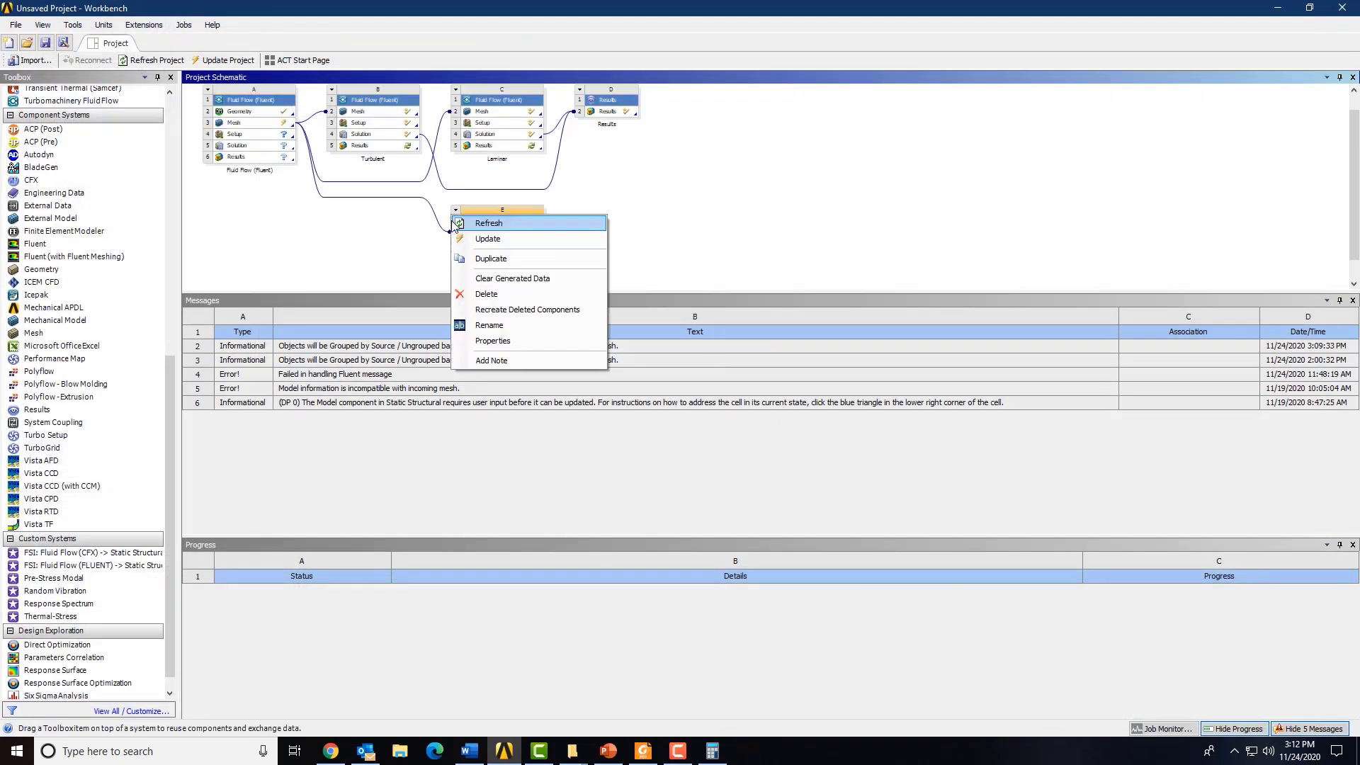
left_click(511, 276)
left_click(722, 396)
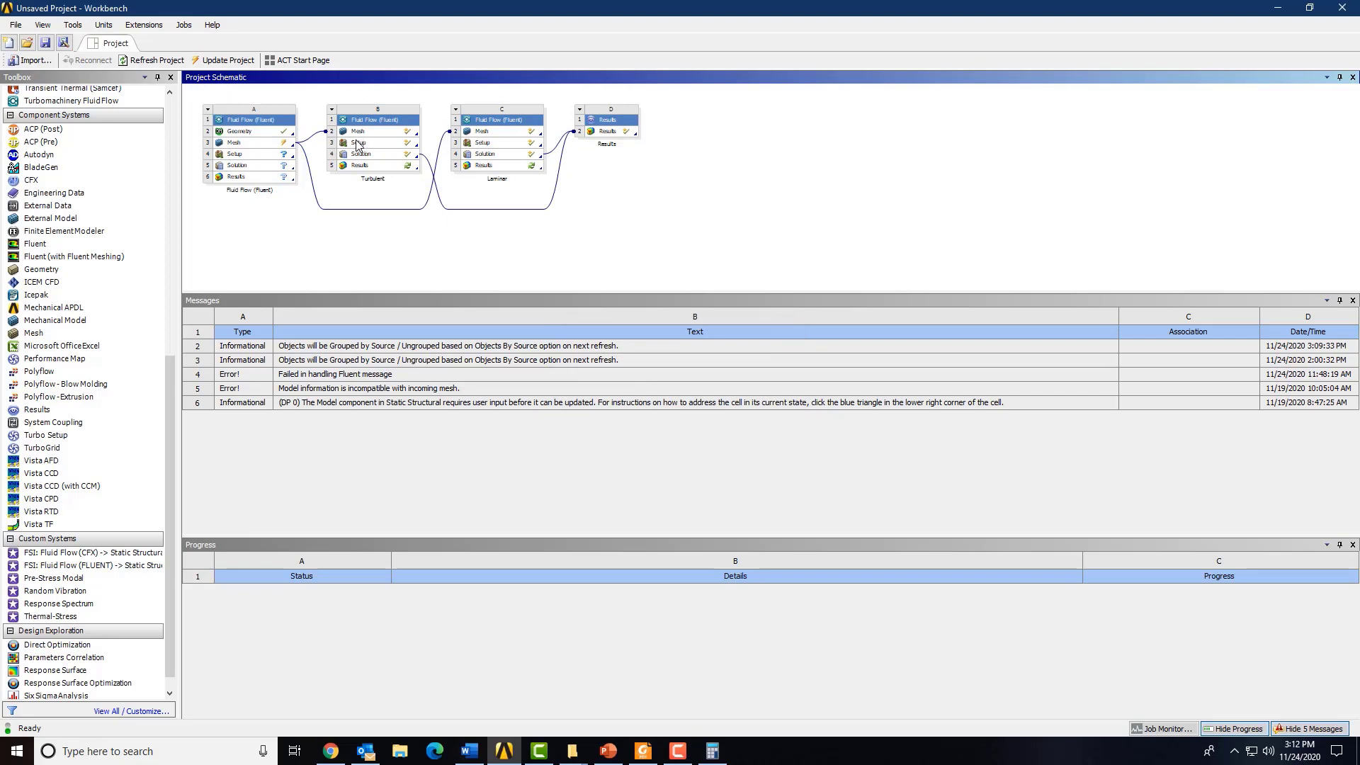
Update the Mesh component of the original Fluid Flow (Fluent) system
left_click(261, 145)
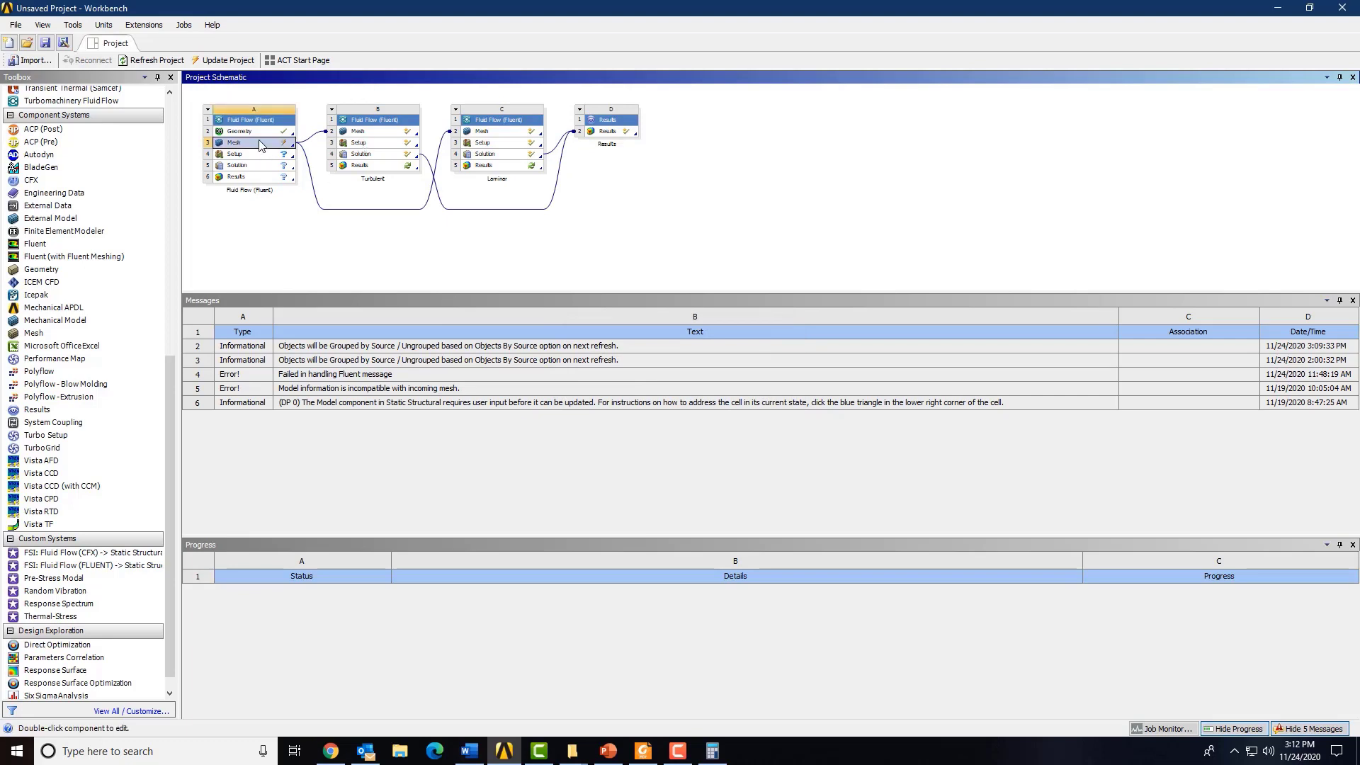
right_click(261, 142)
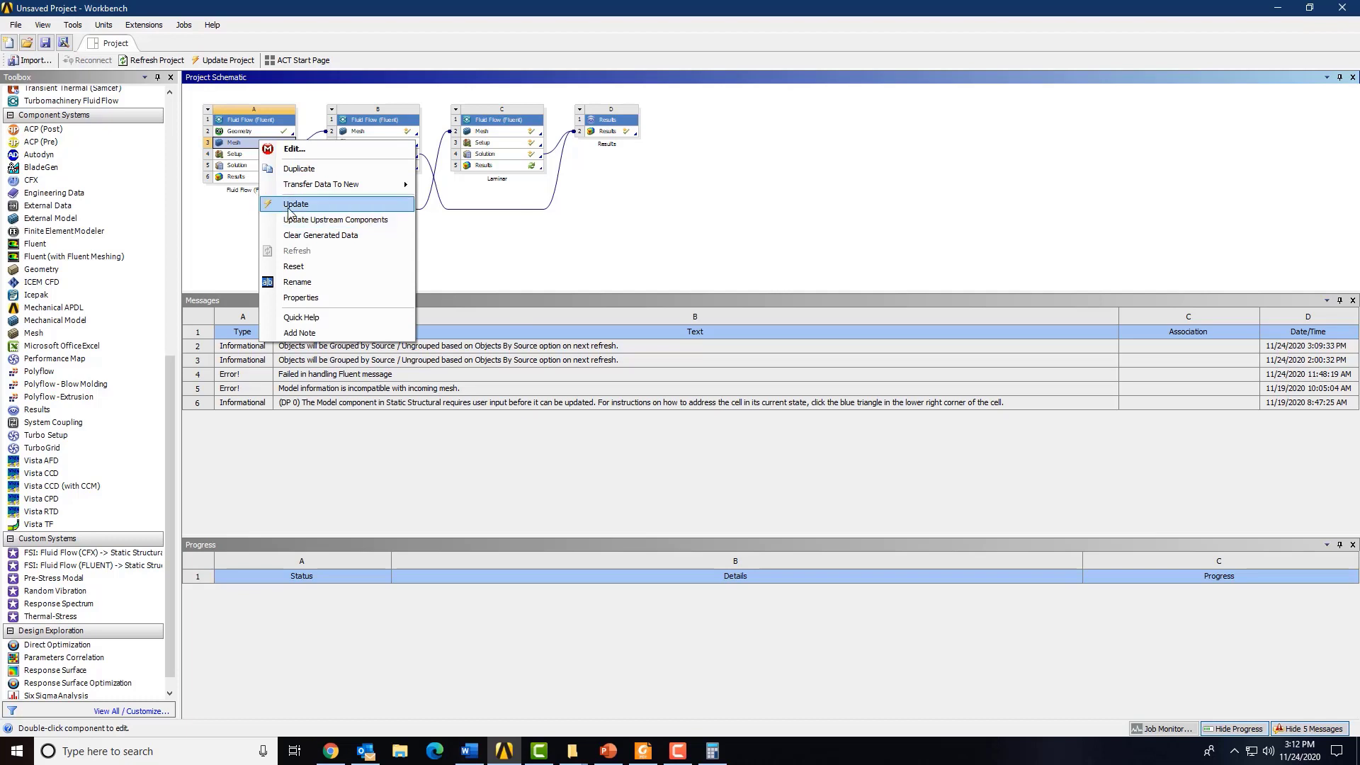
left_click(291, 214)
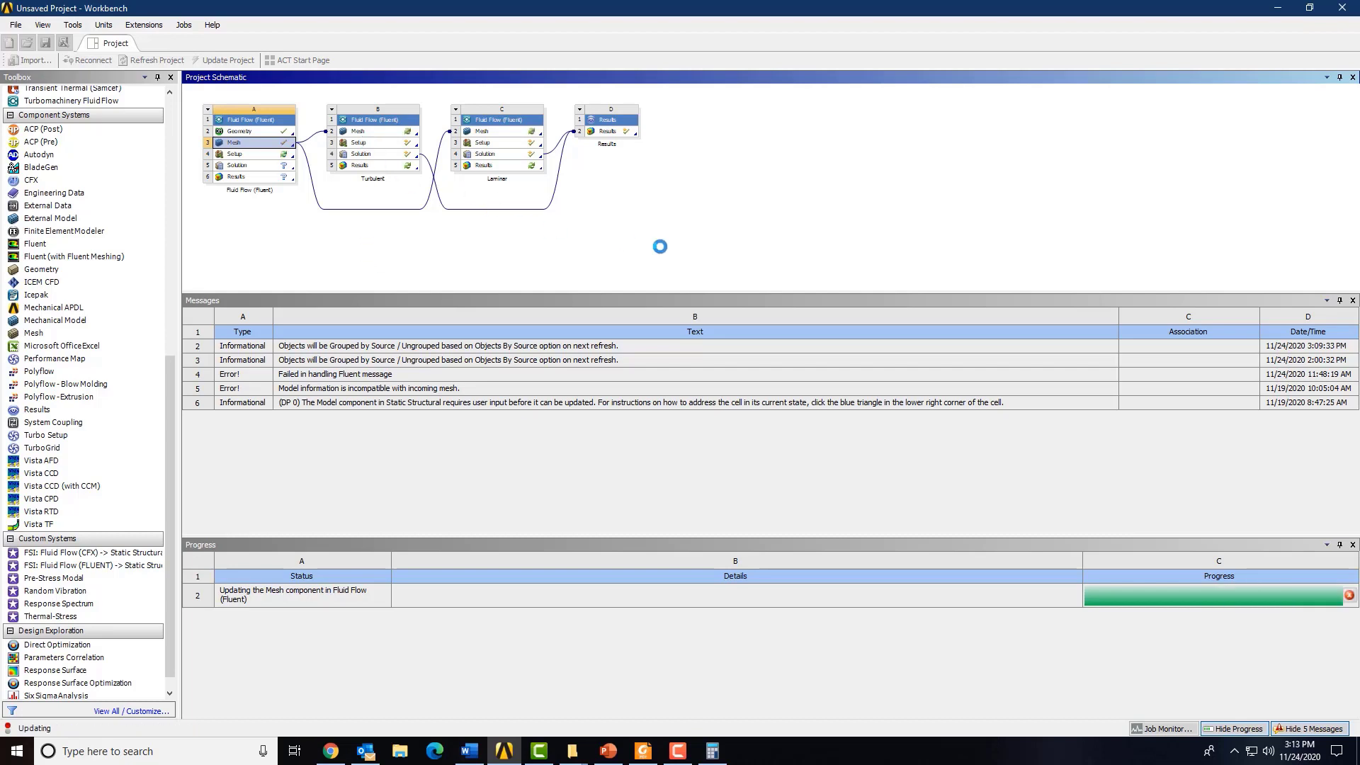
Update the Mesh component of the Turbulent system
left_click(361, 135)
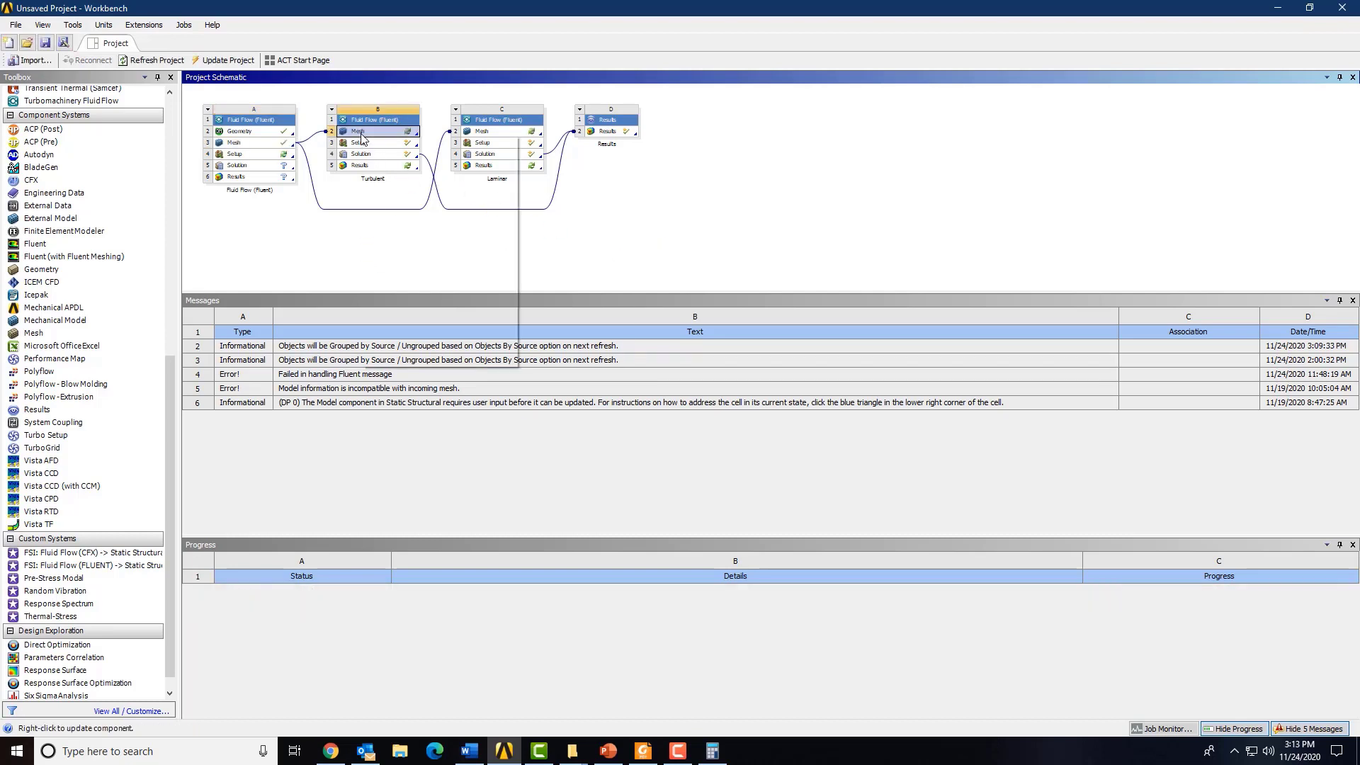
right_click(361, 137)
left_click(394, 226)
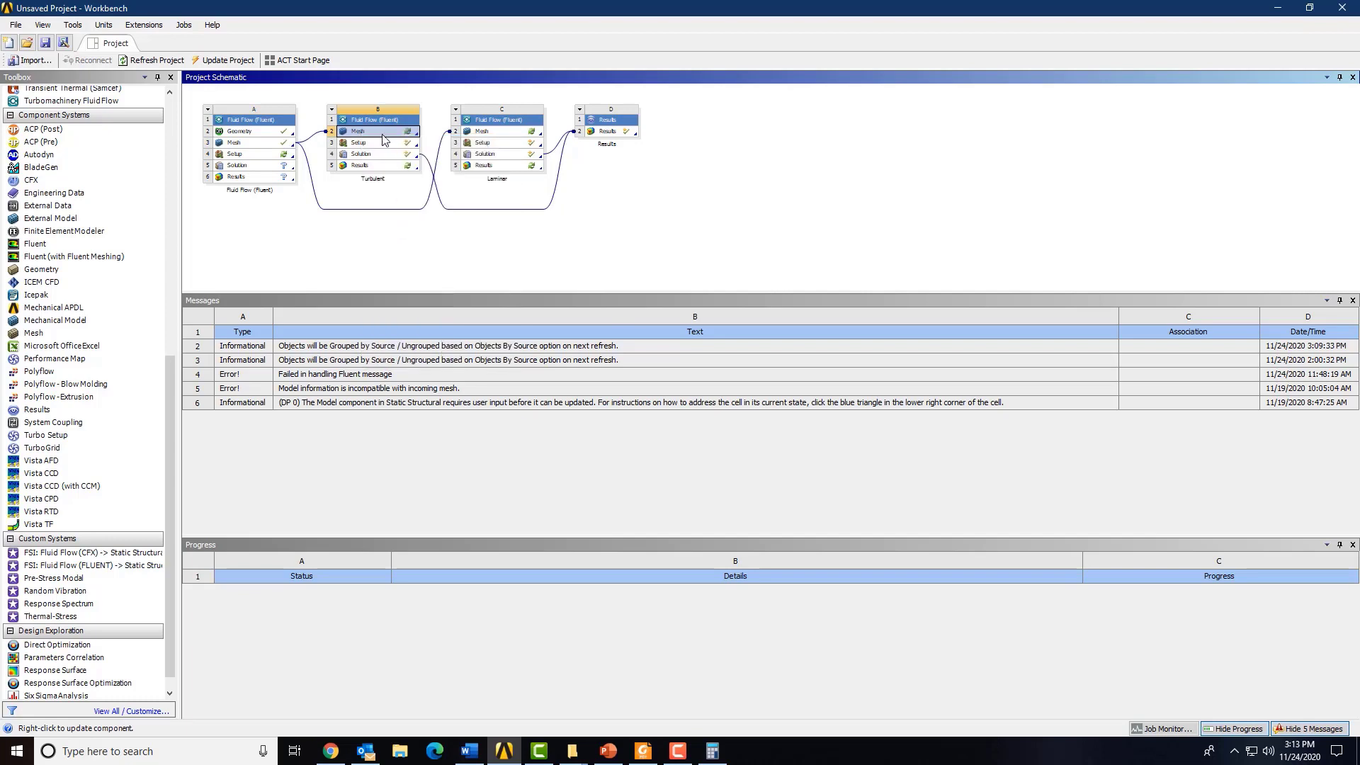
right_click(379, 134)
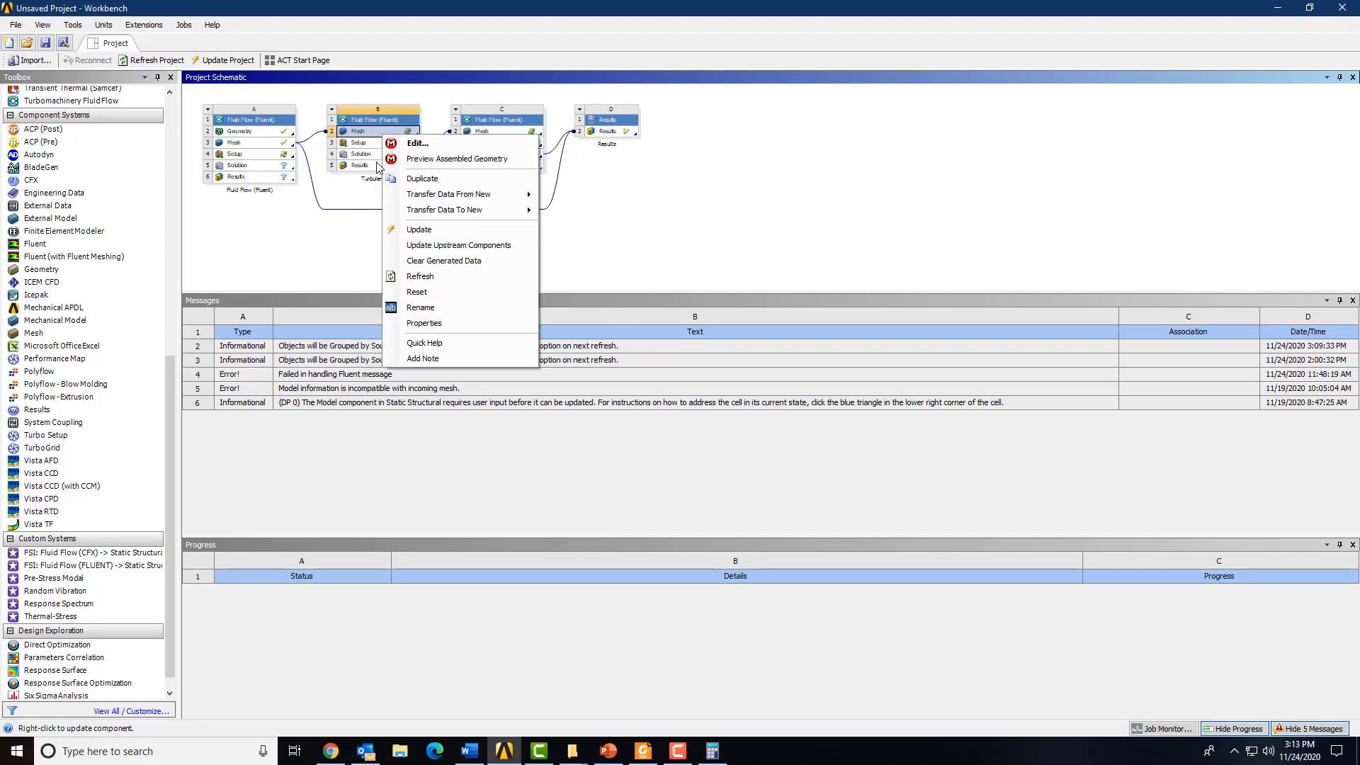
left_click(400, 235)
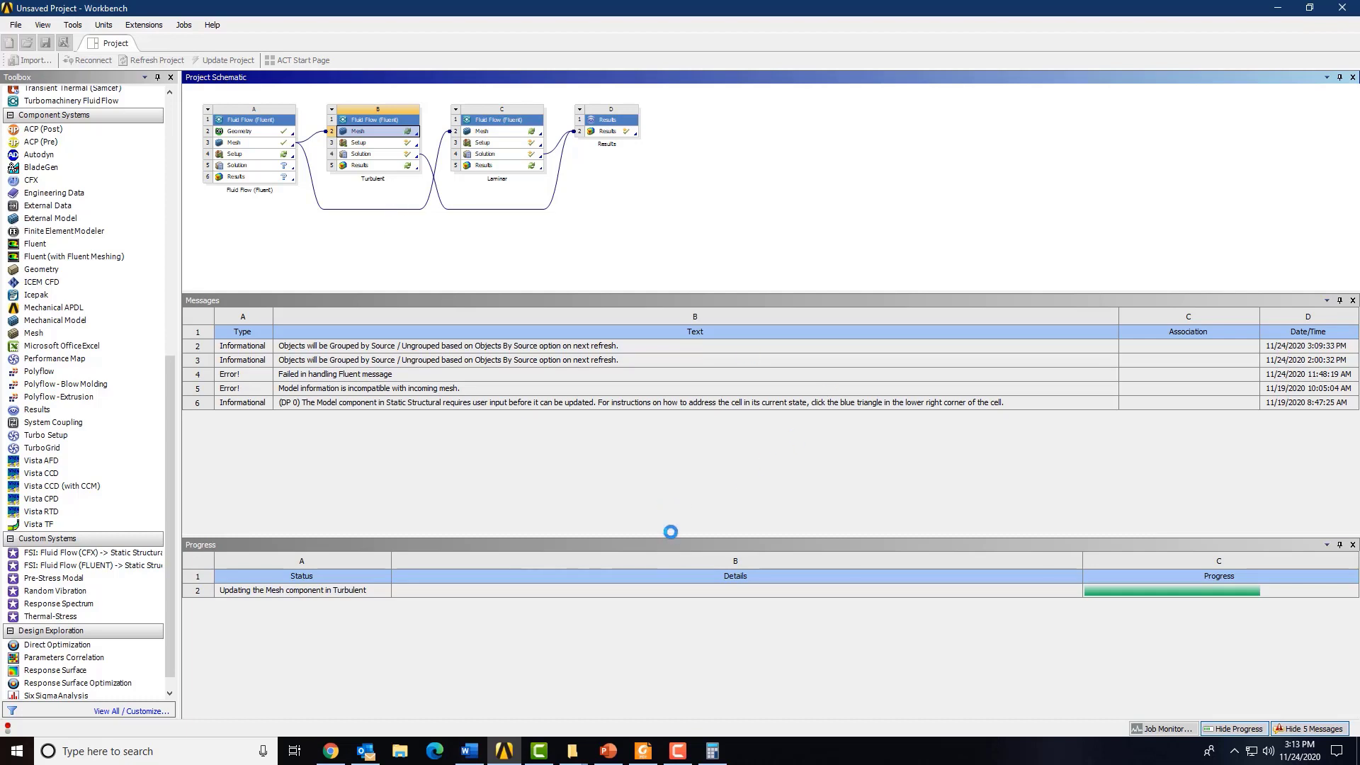
Shrink the Messages and Progress areas to enlarge the project schematic, and magnify the system blocks
left_click_drag(670, 536, 624, 364)
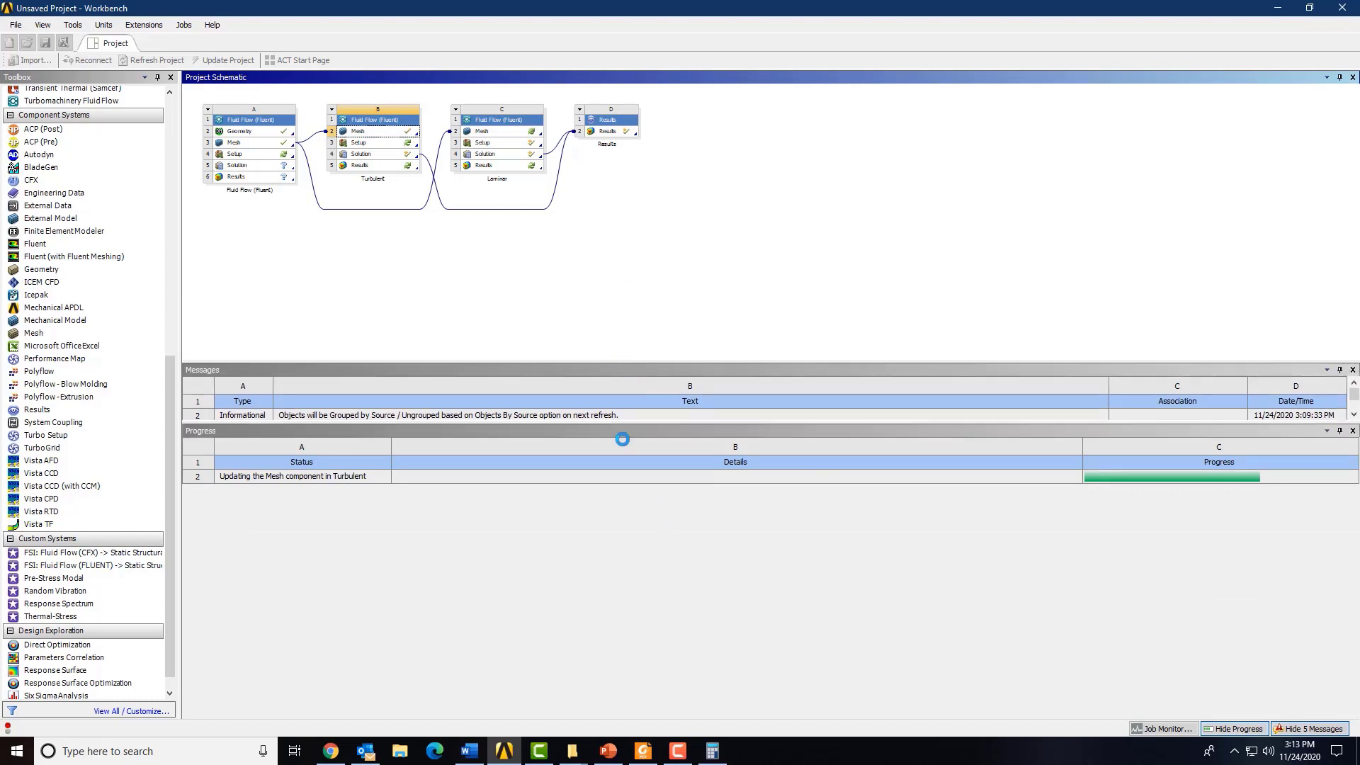
left_click_drag(624, 423, 659, 611)
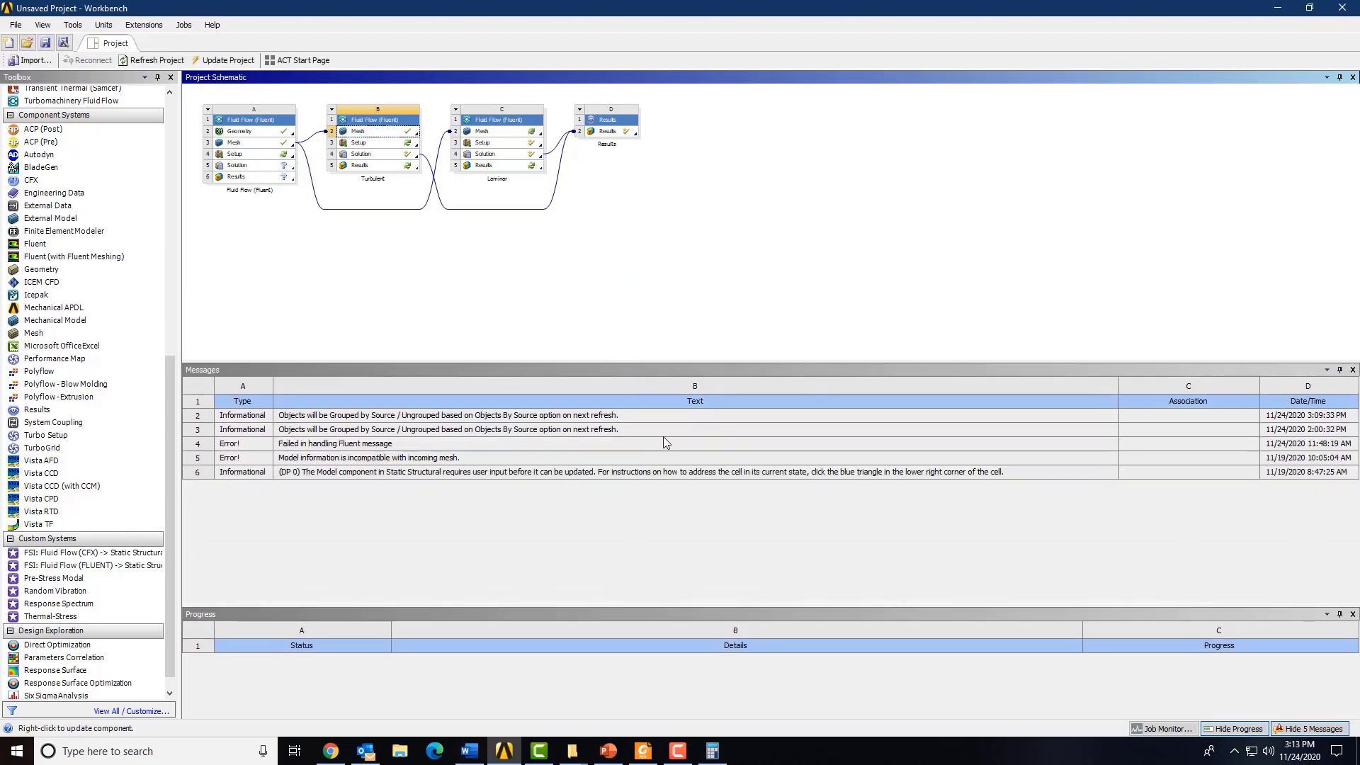
left_click_drag(663, 364, 666, 476)
left_click(557, 281)
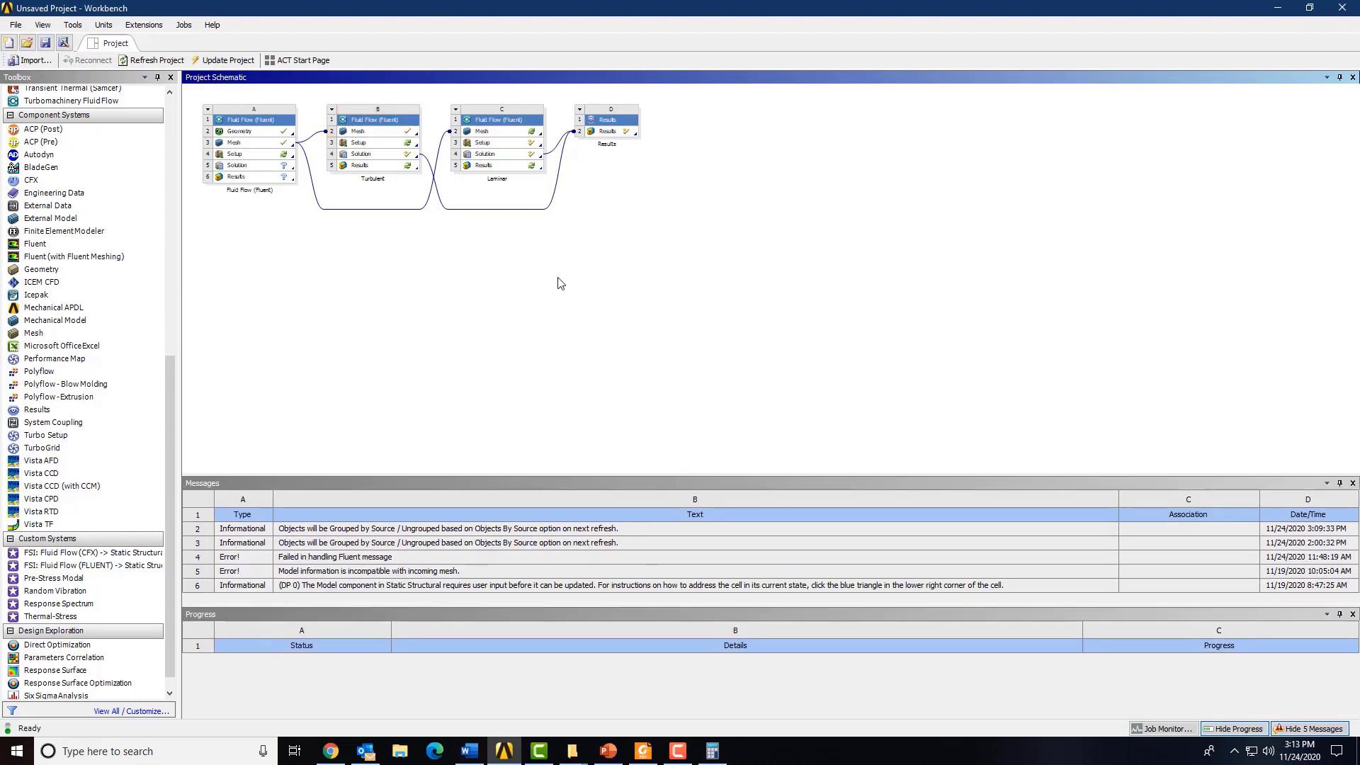
scroll(558, 281, "up", 1, "ctrl")
scroll(558, 281, "up", 1, "ctrl")
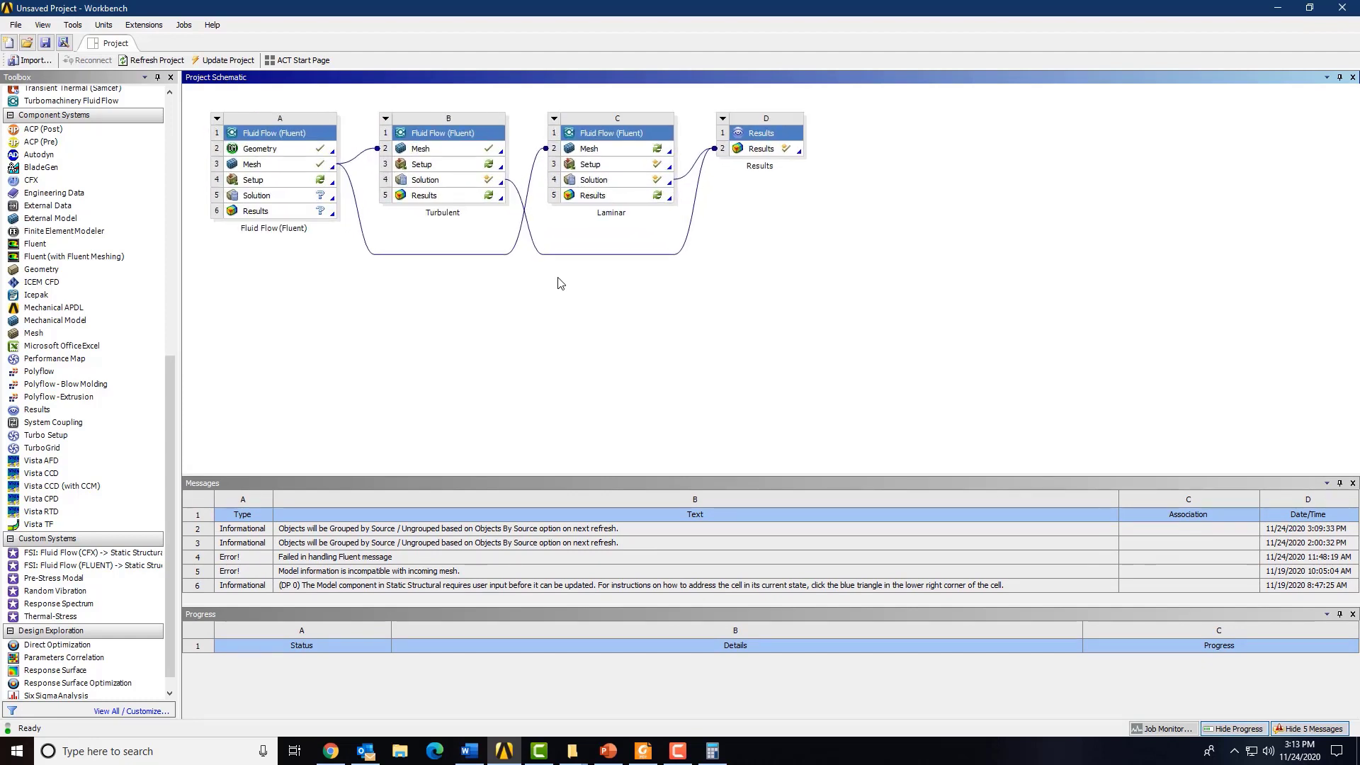
Open the Turbulent system's Setup in Fluent, loading the new upstream mesh and accepting the existing launcher settings
double_click(461, 171)
left_click(701, 428)
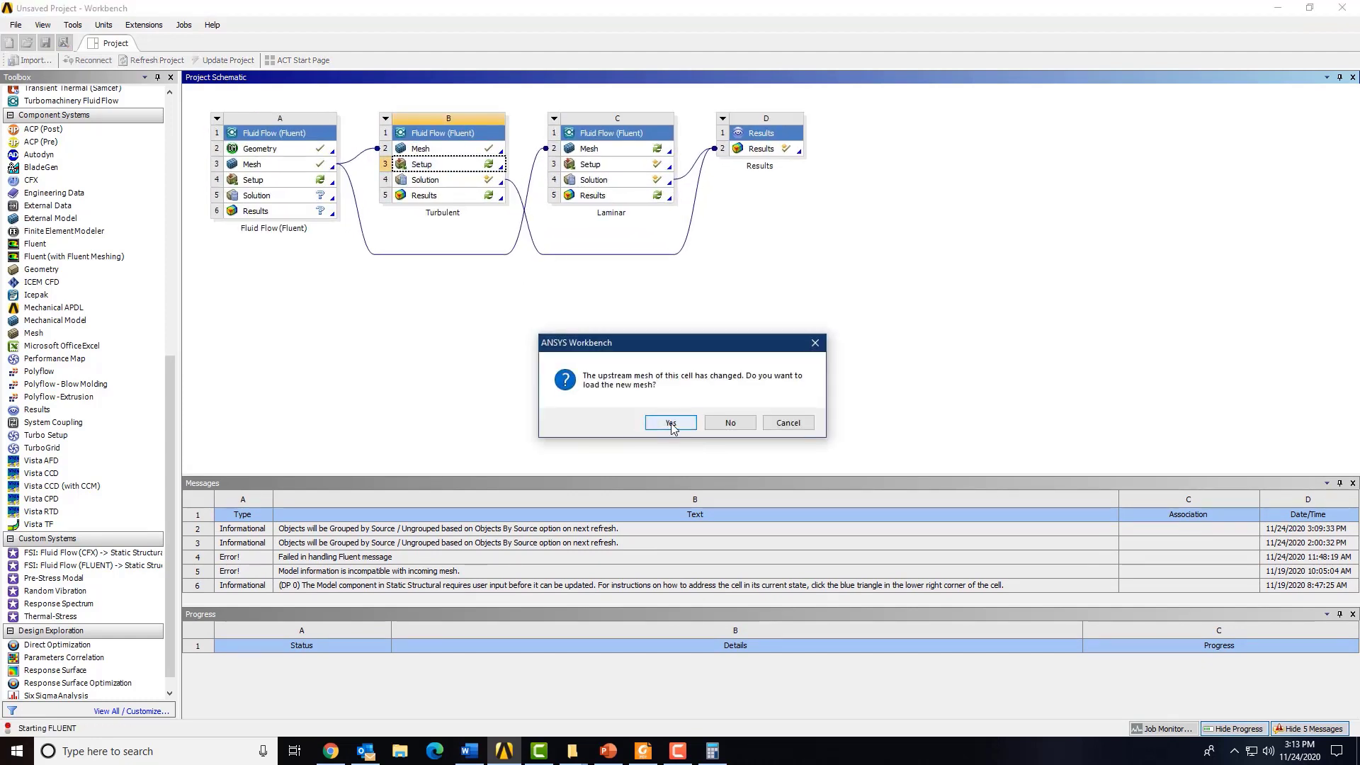
left_click(670, 425)
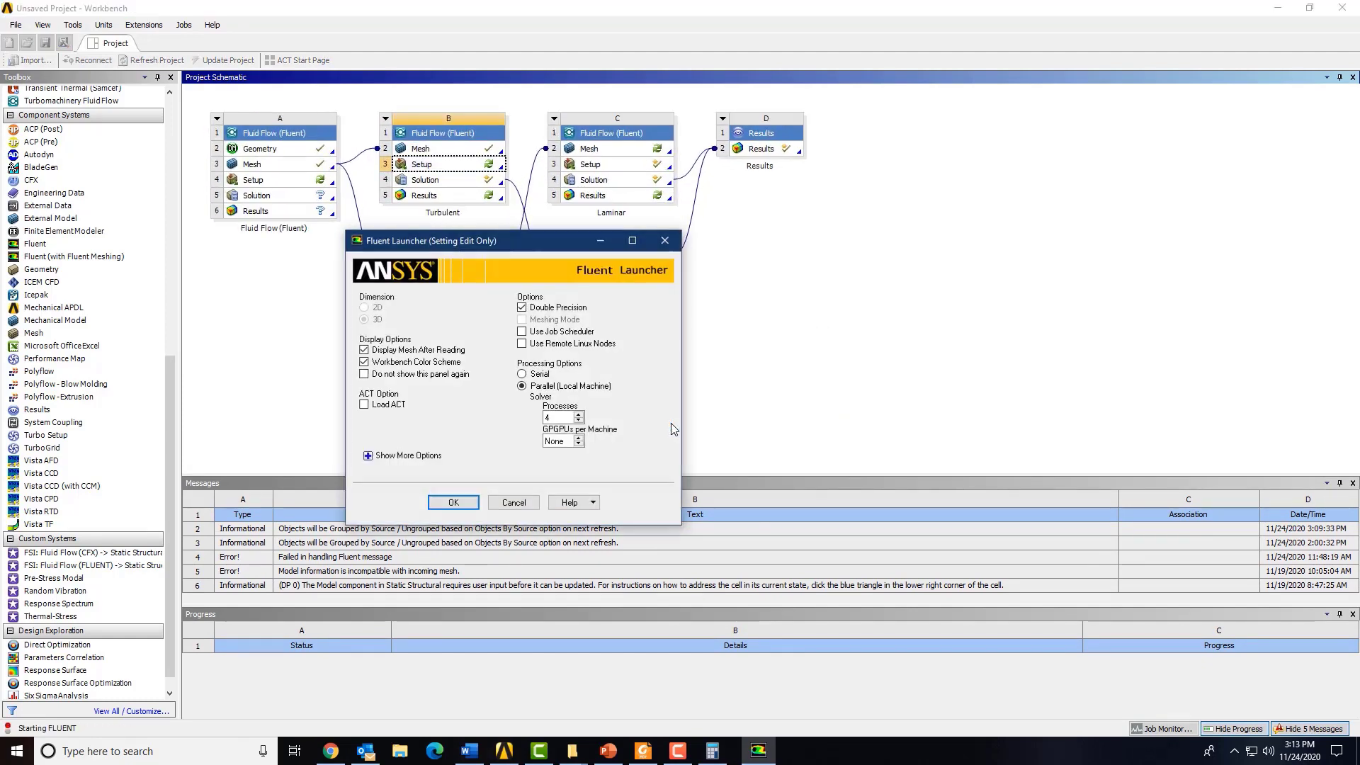
left_click(451, 502)
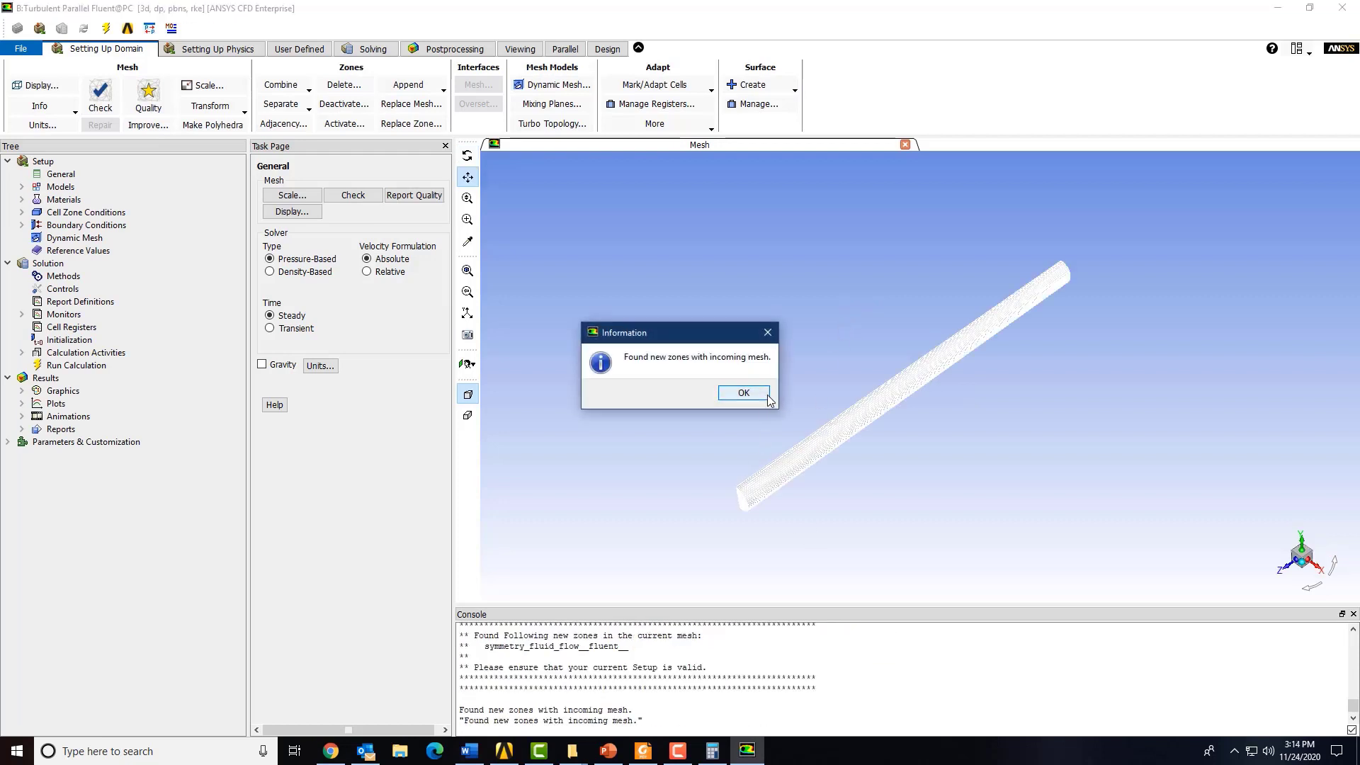
Dismiss the new-zone notice and examine the console message for the name of the added zone
left_click(743, 393)
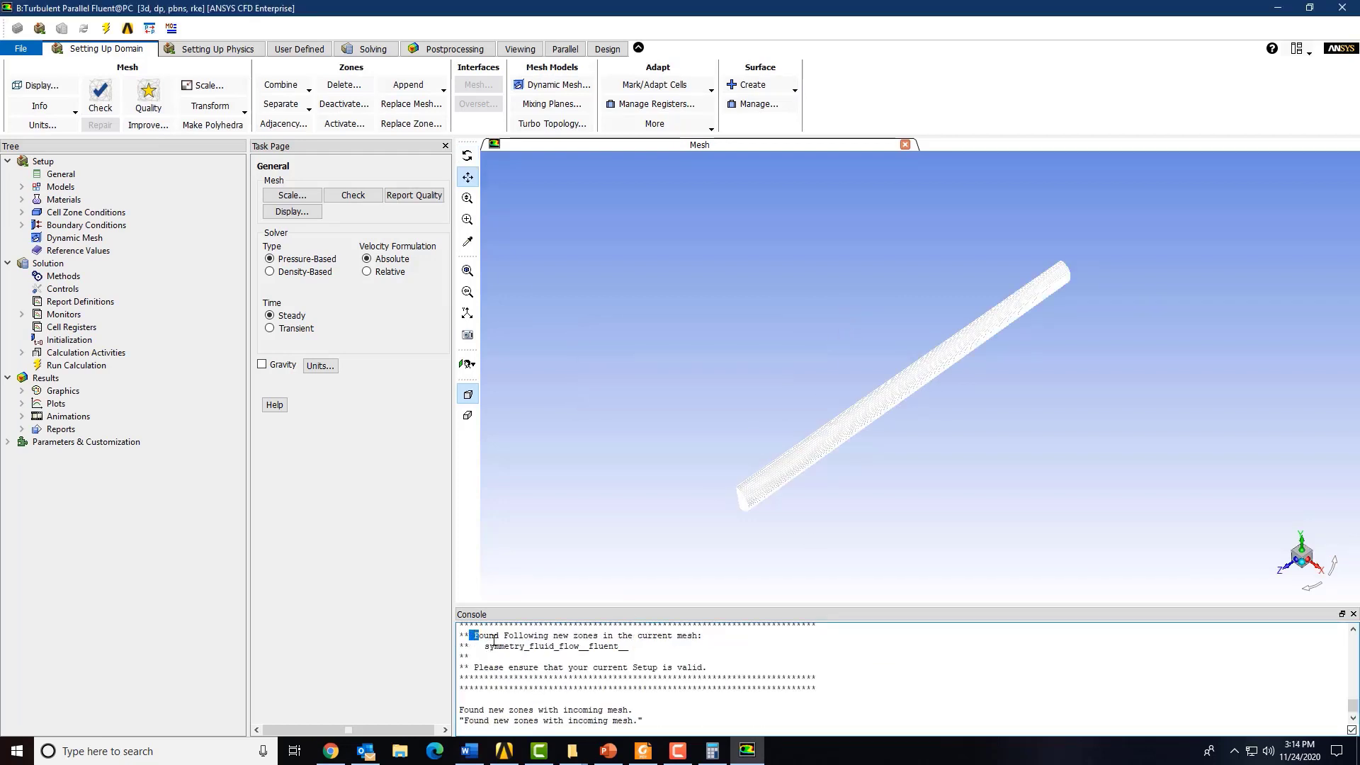
left_click_drag(494, 640, 626, 656)
left_click(553, 674)
left_click_drag(522, 651, 597, 649)
left_click(590, 666)
Check the boundary type assigned to the symmetry zone in the Boundary Conditions, keeping it as it is
left_click(22, 226)
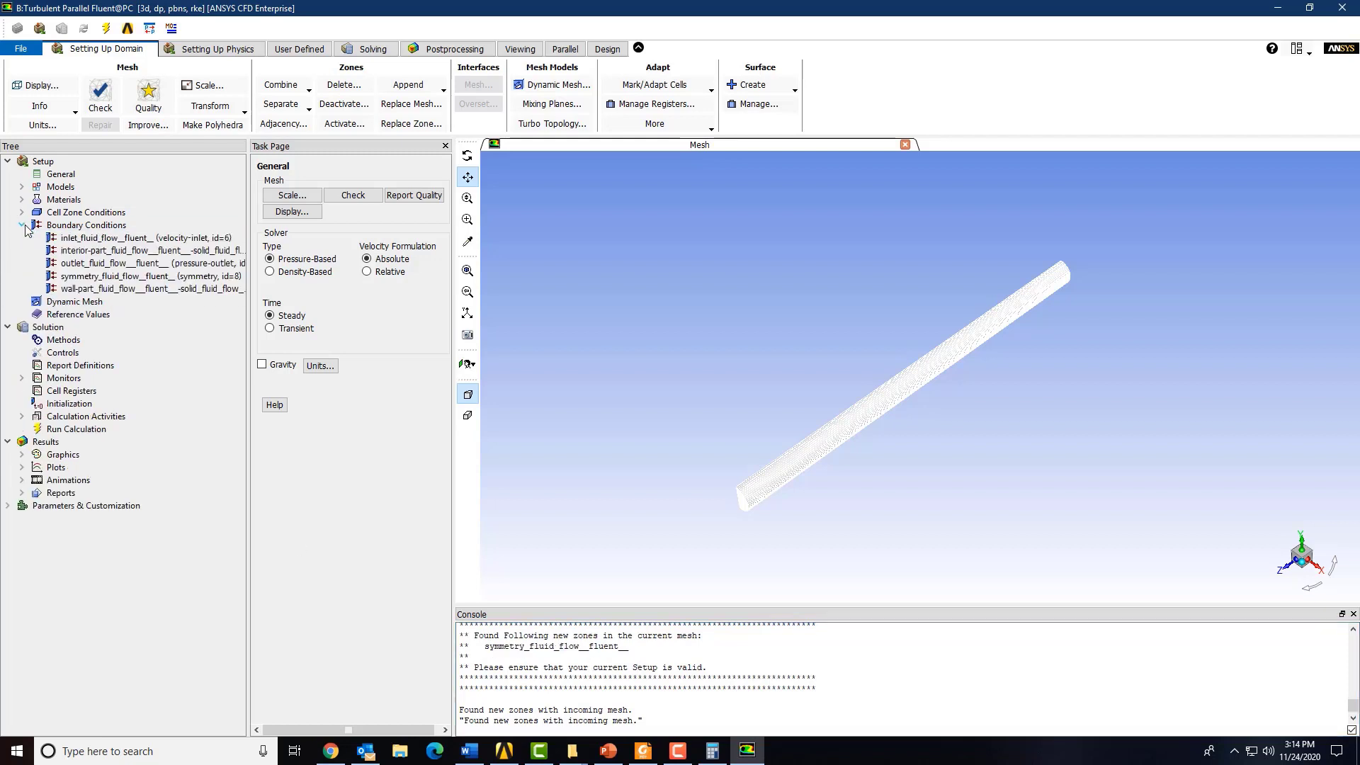
double_click(83, 225)
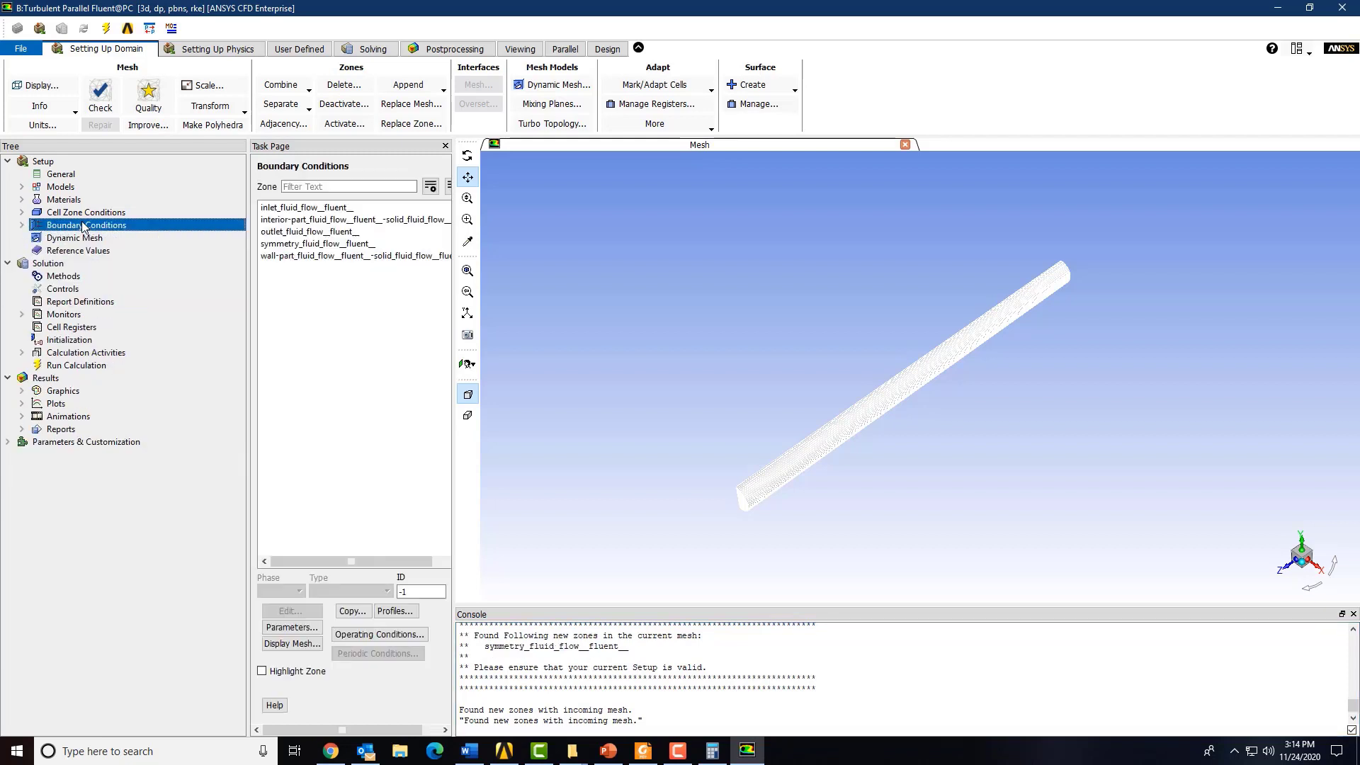
left_click(319, 243)
left_click(368, 592)
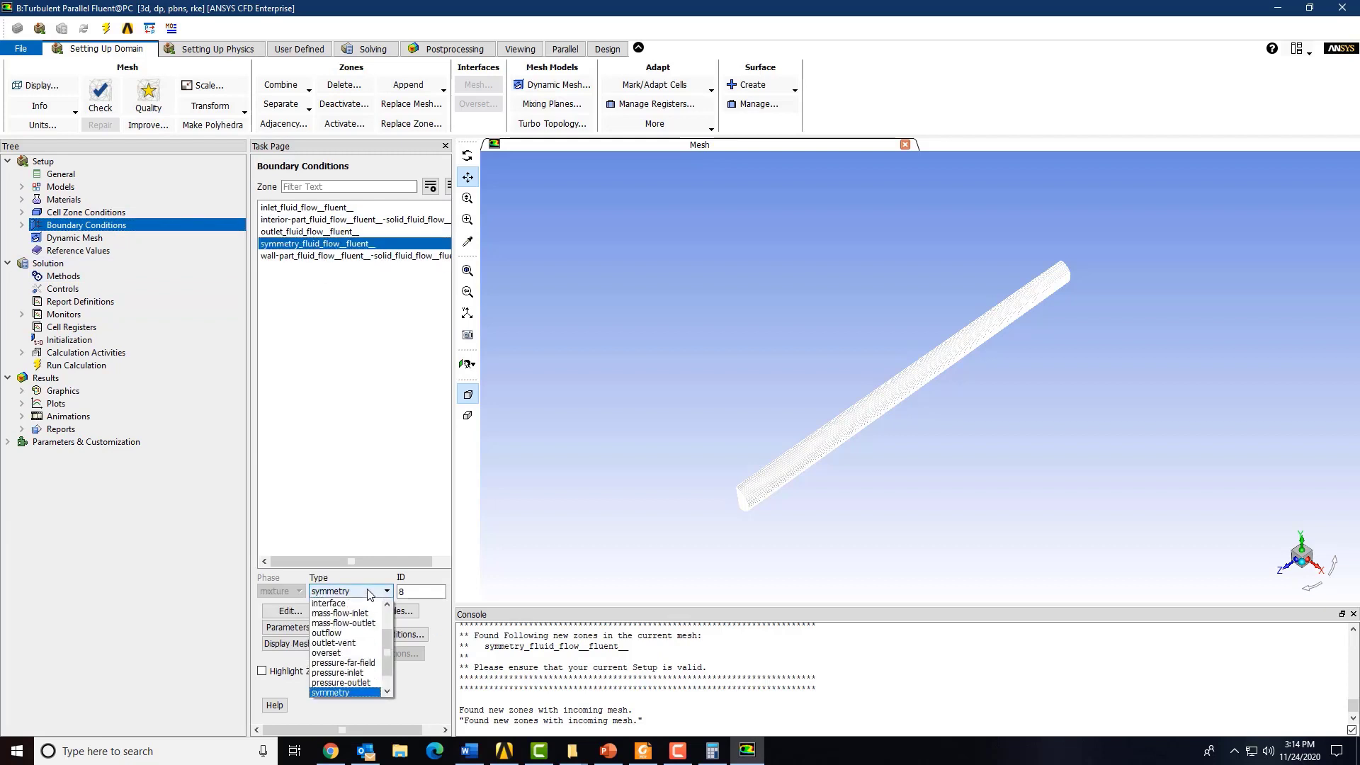
left_click(368, 594)
Initialize the turbulent solution with Hybrid Initialization and run the calculation with the existing iteration settings
left_click(64, 340)
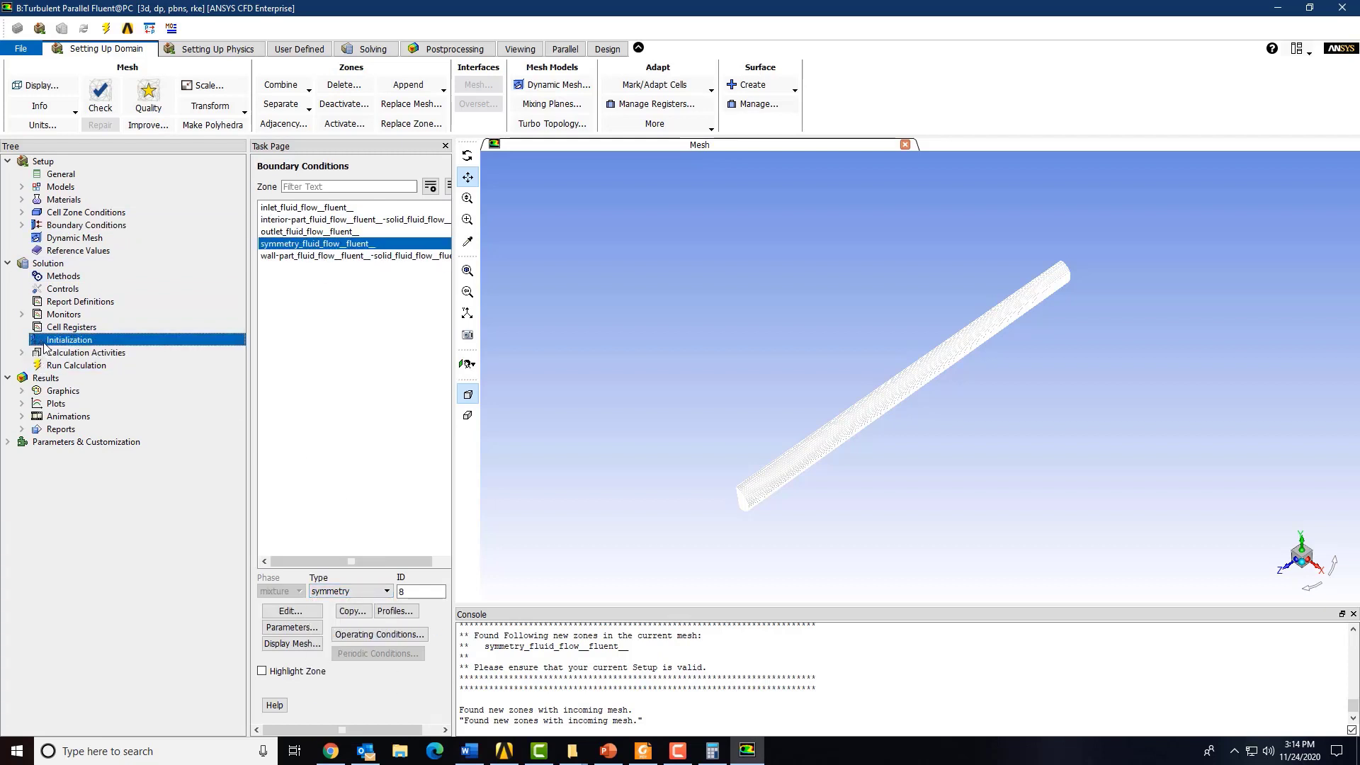
left_click(352, 229)
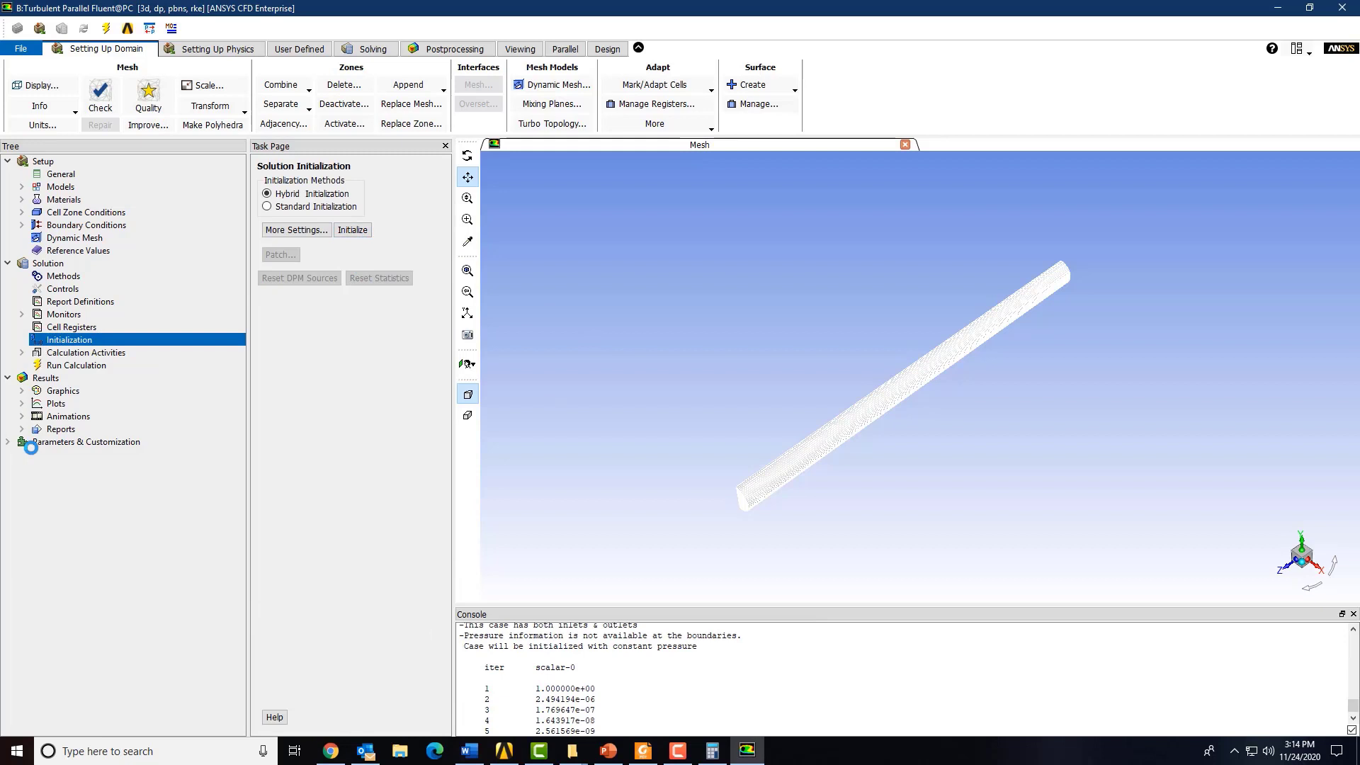
left_click(75, 365)
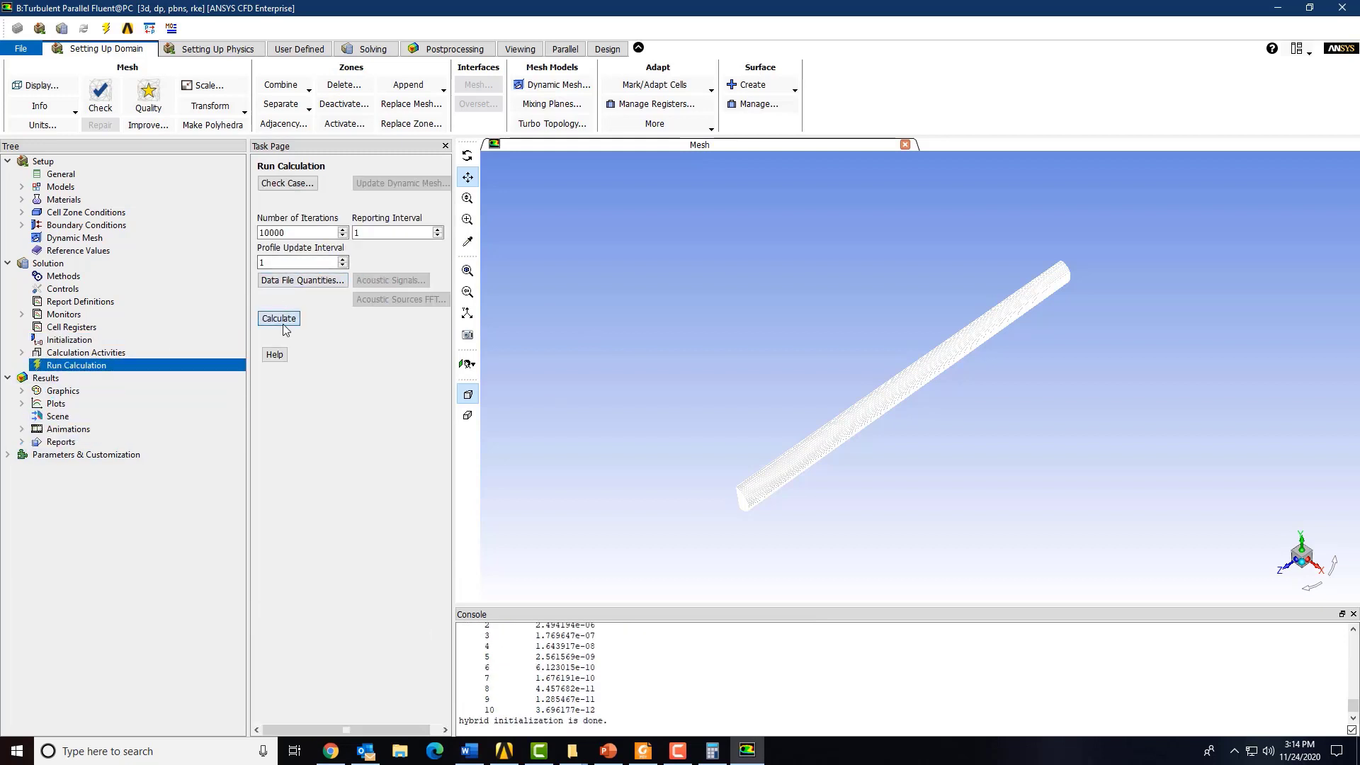
left_click(282, 324)
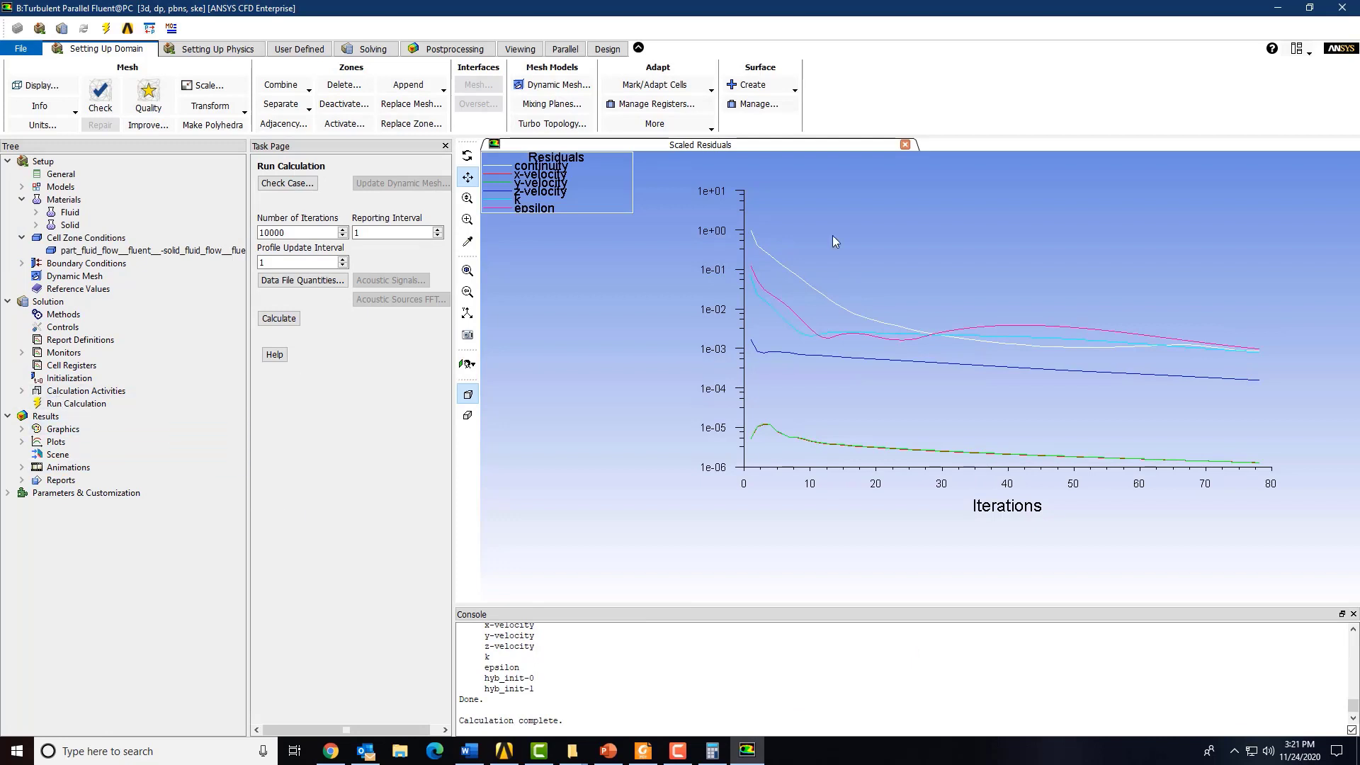
Quit the Turbulent Fluent session and update the Mesh component of the Laminar system in Workbench
left_click(1342, 8)
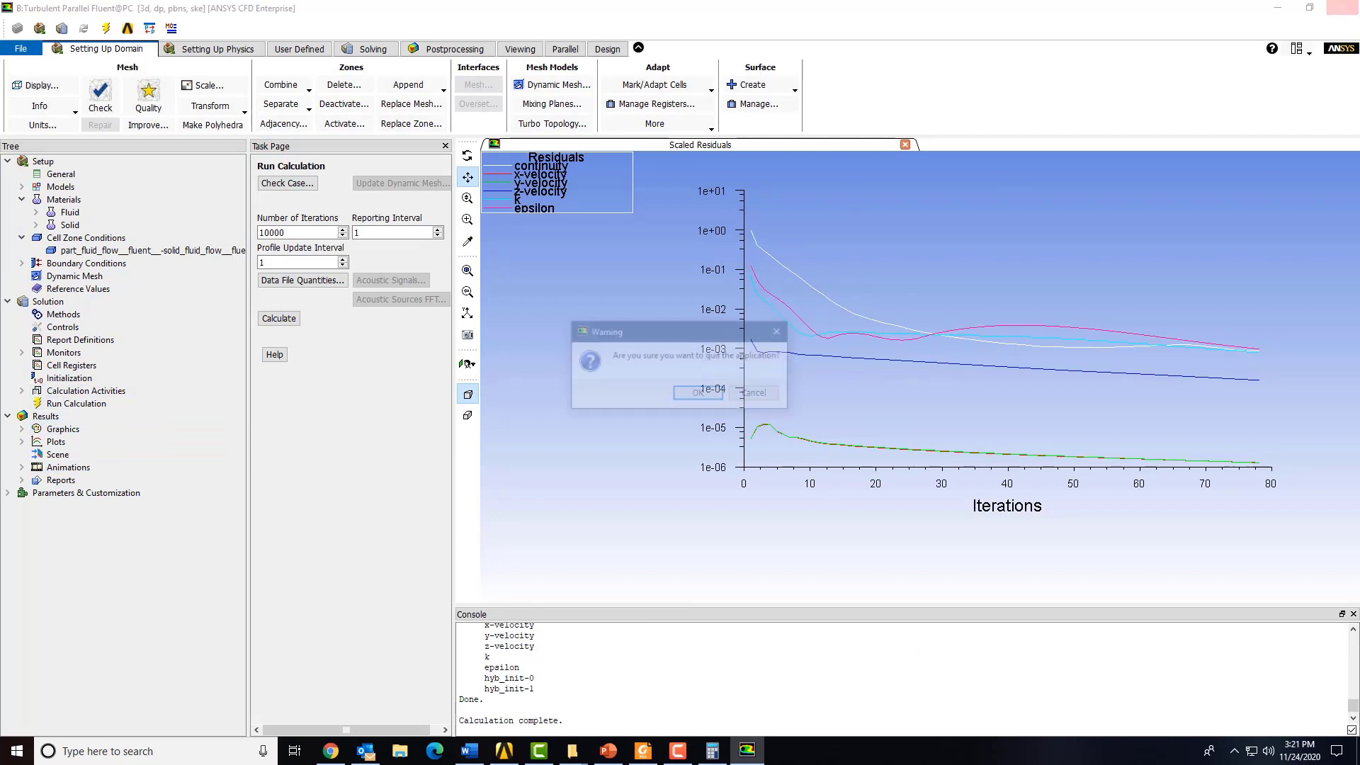
left_click(698, 395)
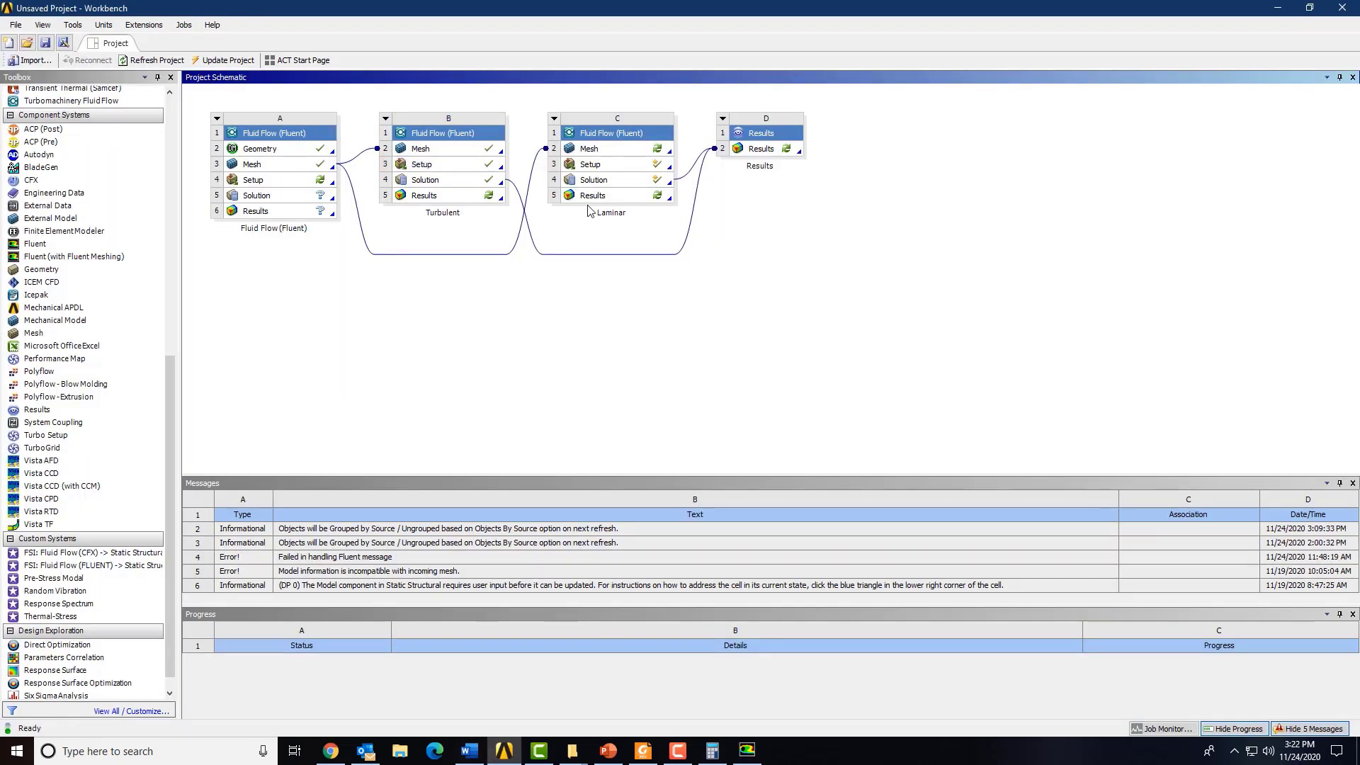
left_click(591, 150)
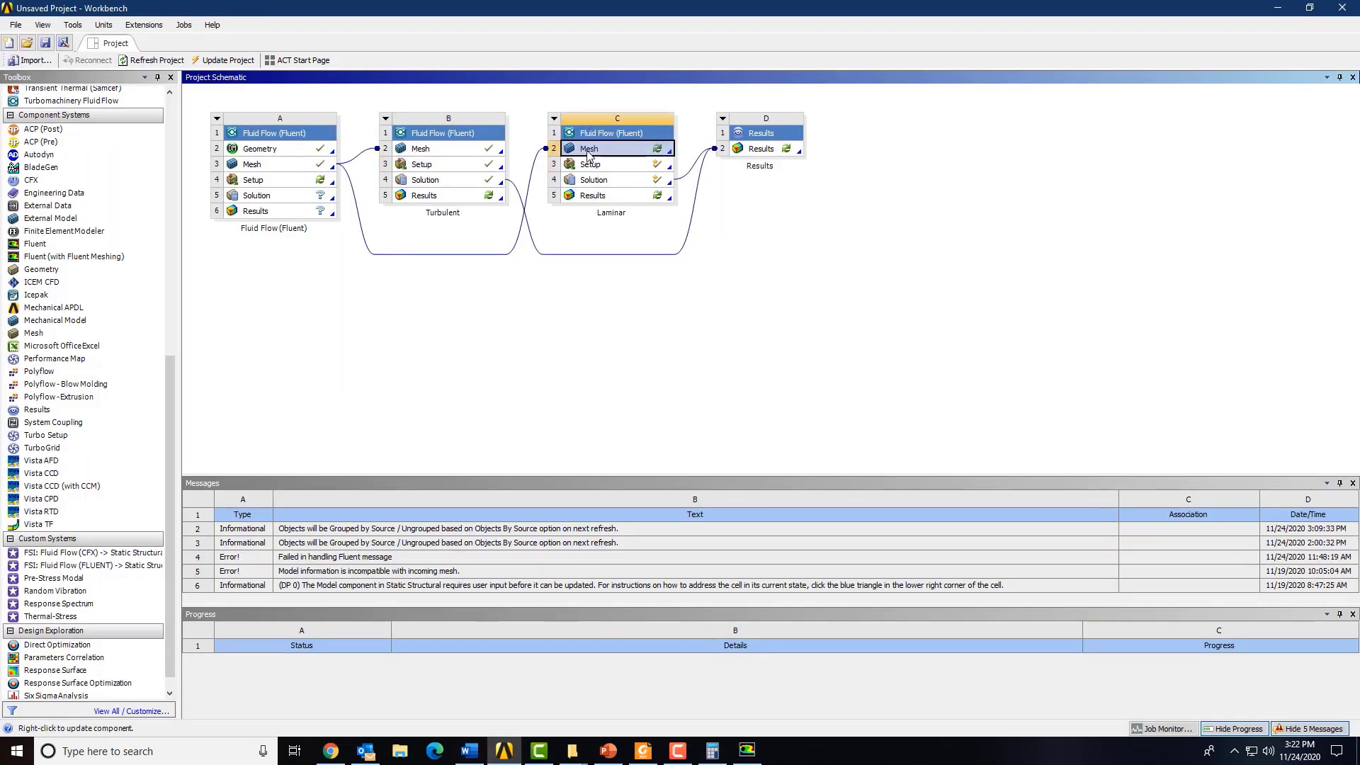
right_click(580, 148)
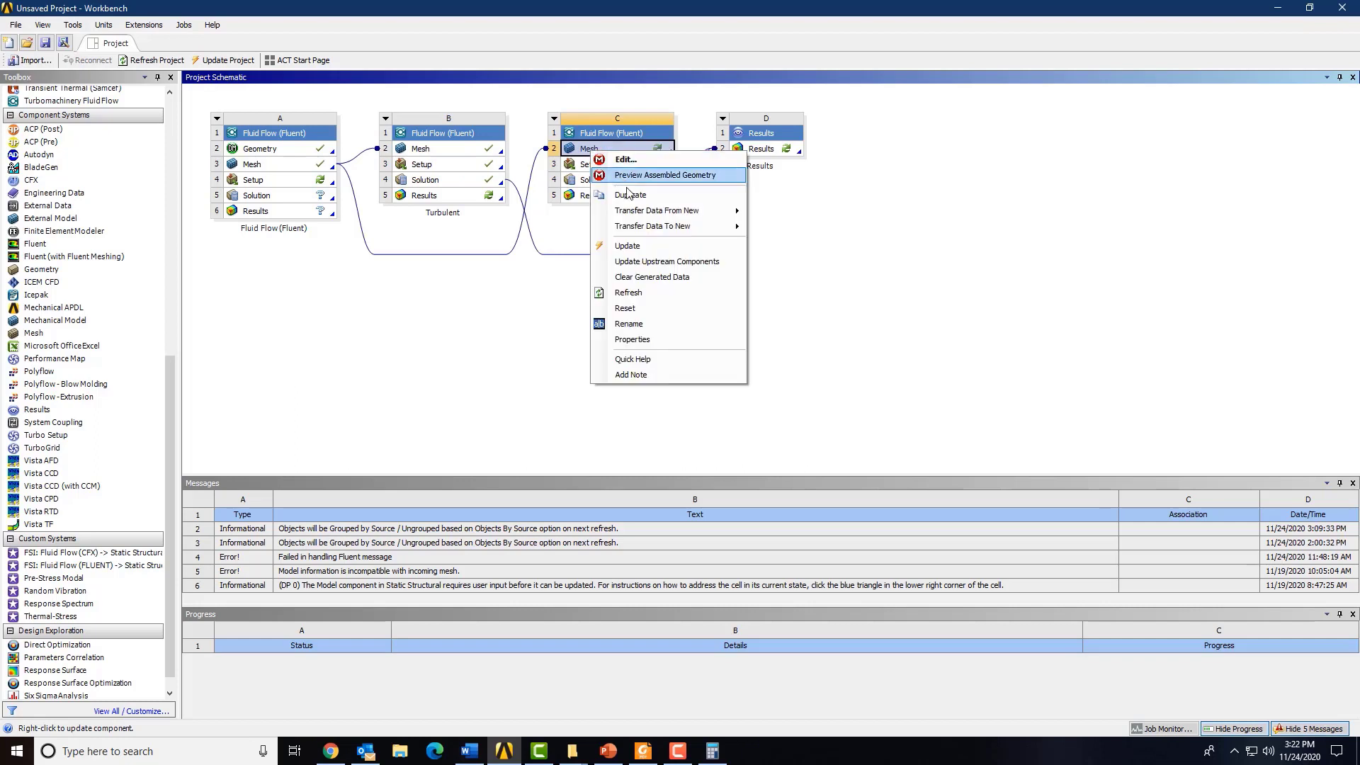
left_click(616, 234)
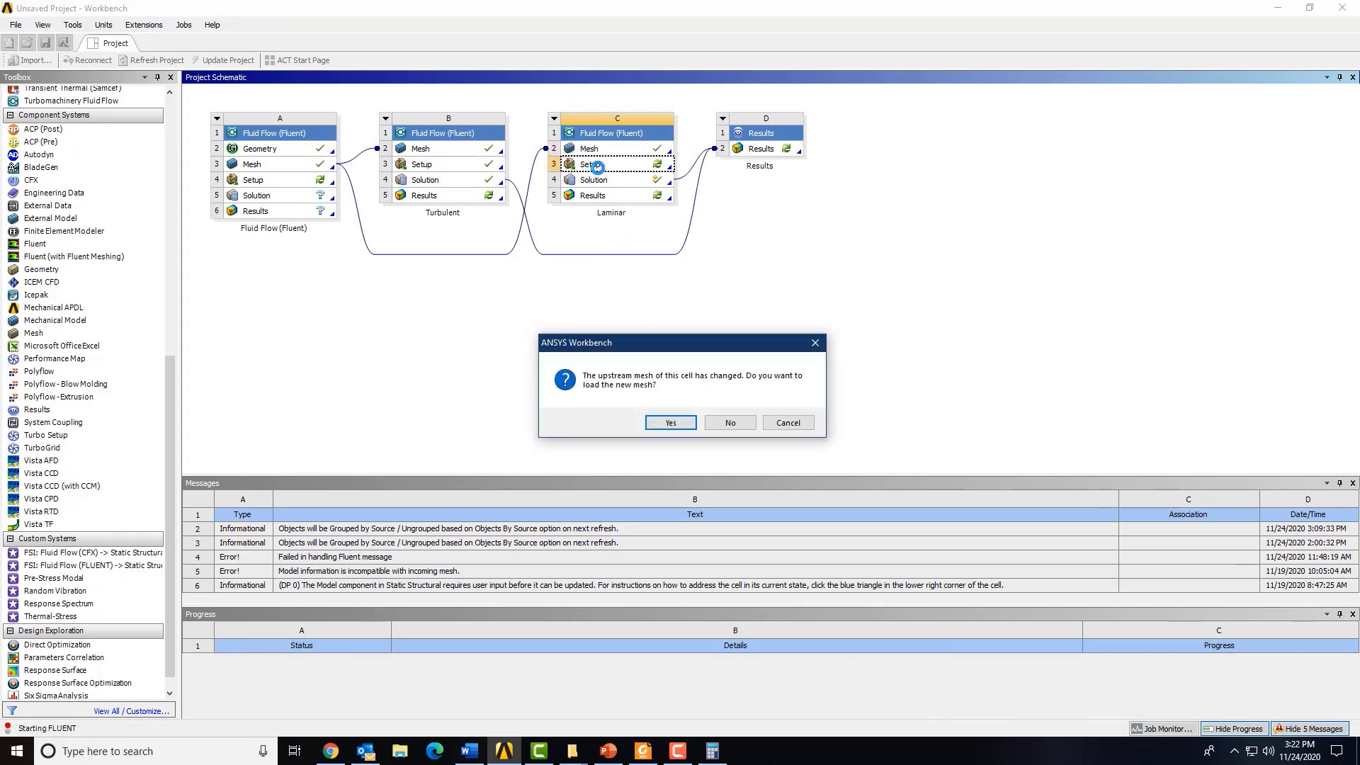
Open the Laminar system's Setup in Fluent, loading the new upstream mesh and accepting the existing launcher settings
left_click(674, 425)
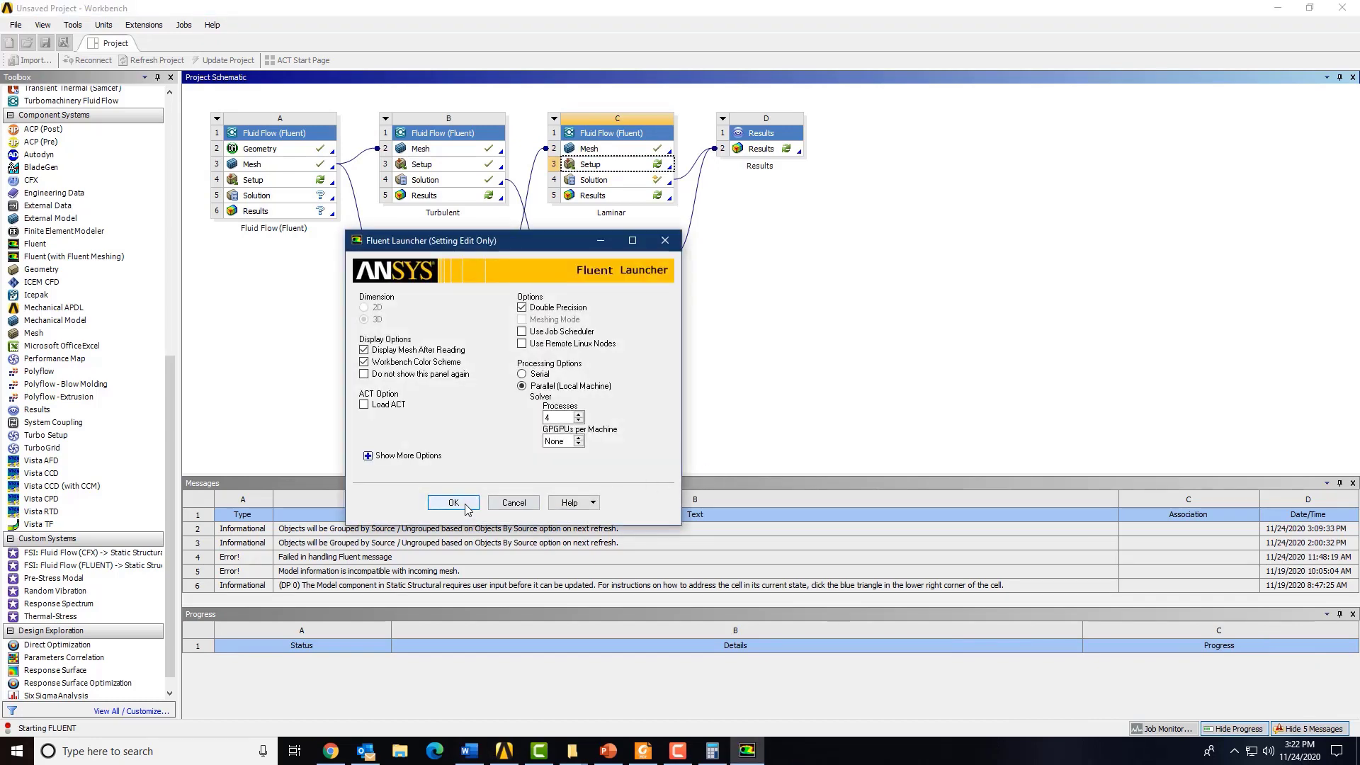
left_click(464, 504)
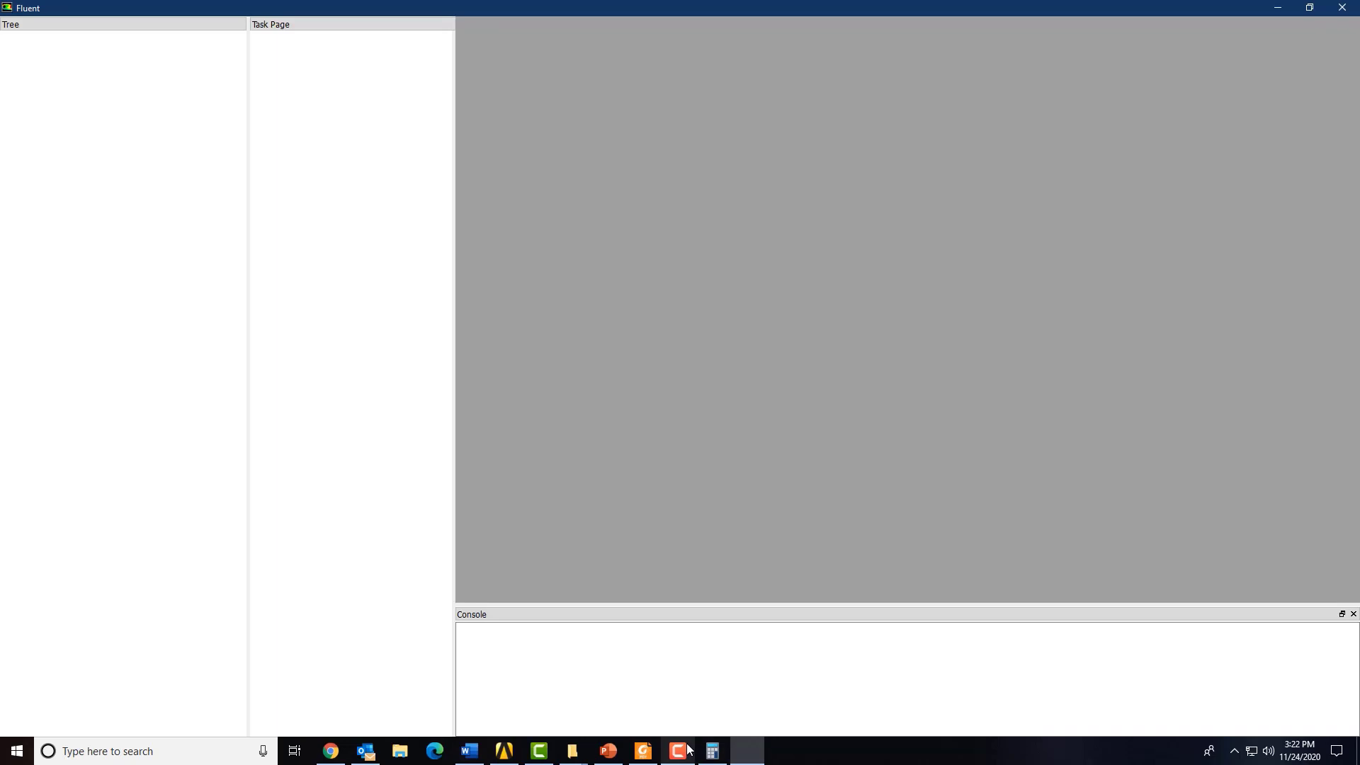
left_click(686, 750)
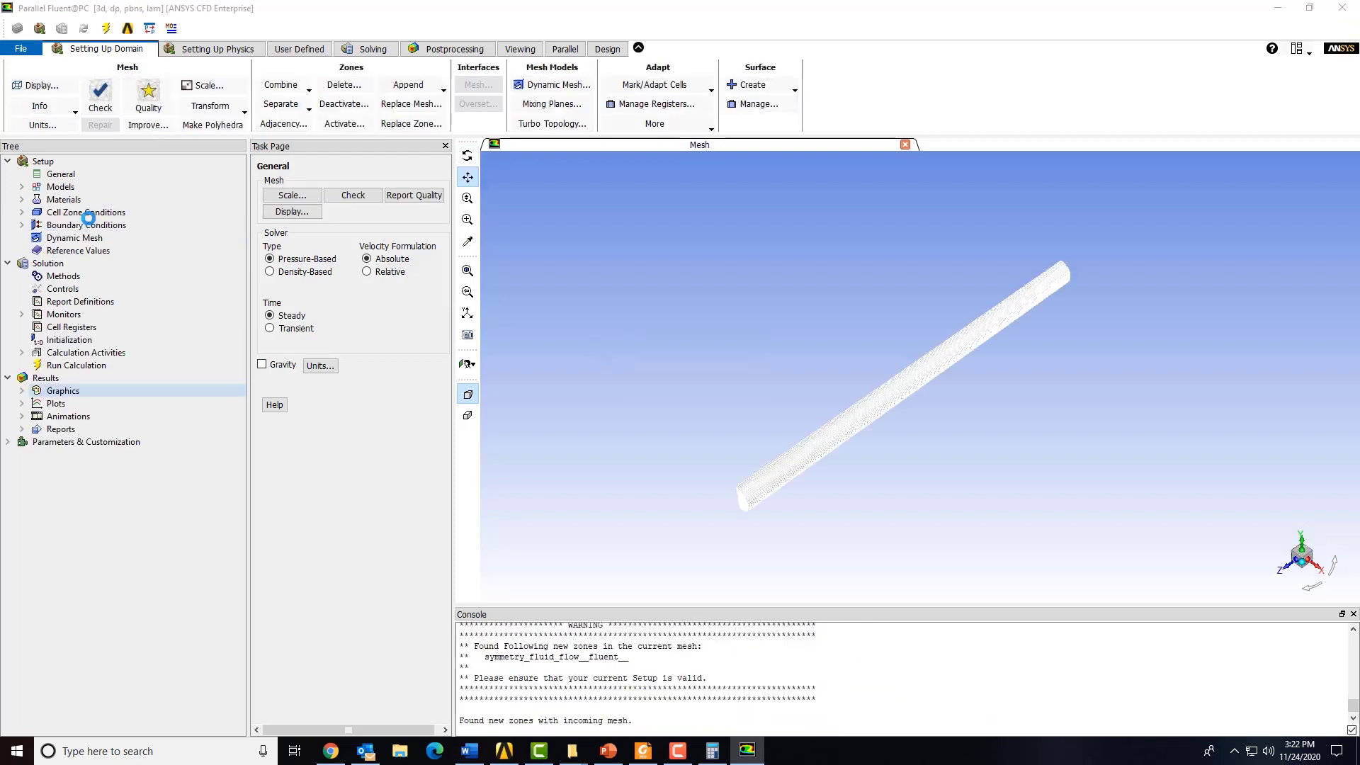
left_click(744, 392)
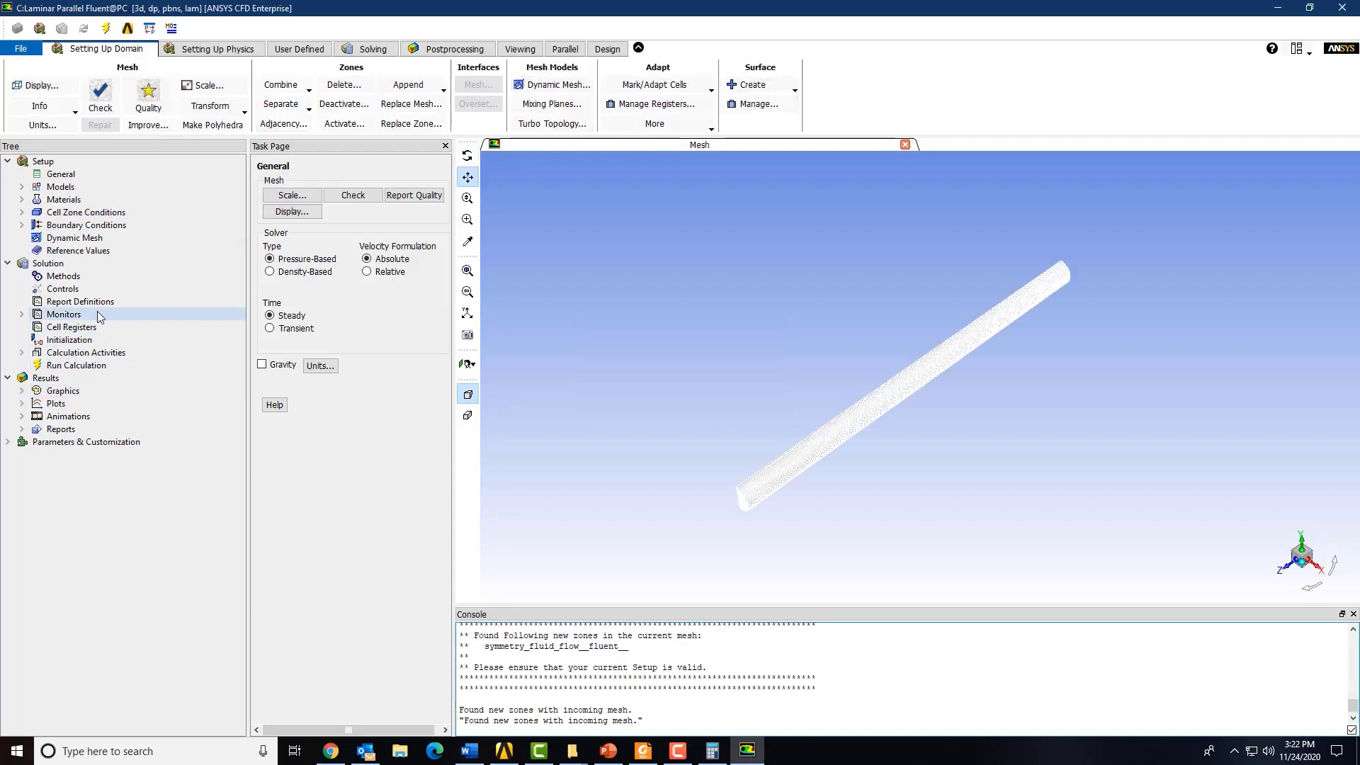
Initialize the laminar solution with Hybrid Initialization and run its calculation to completion
left_click(71, 340)
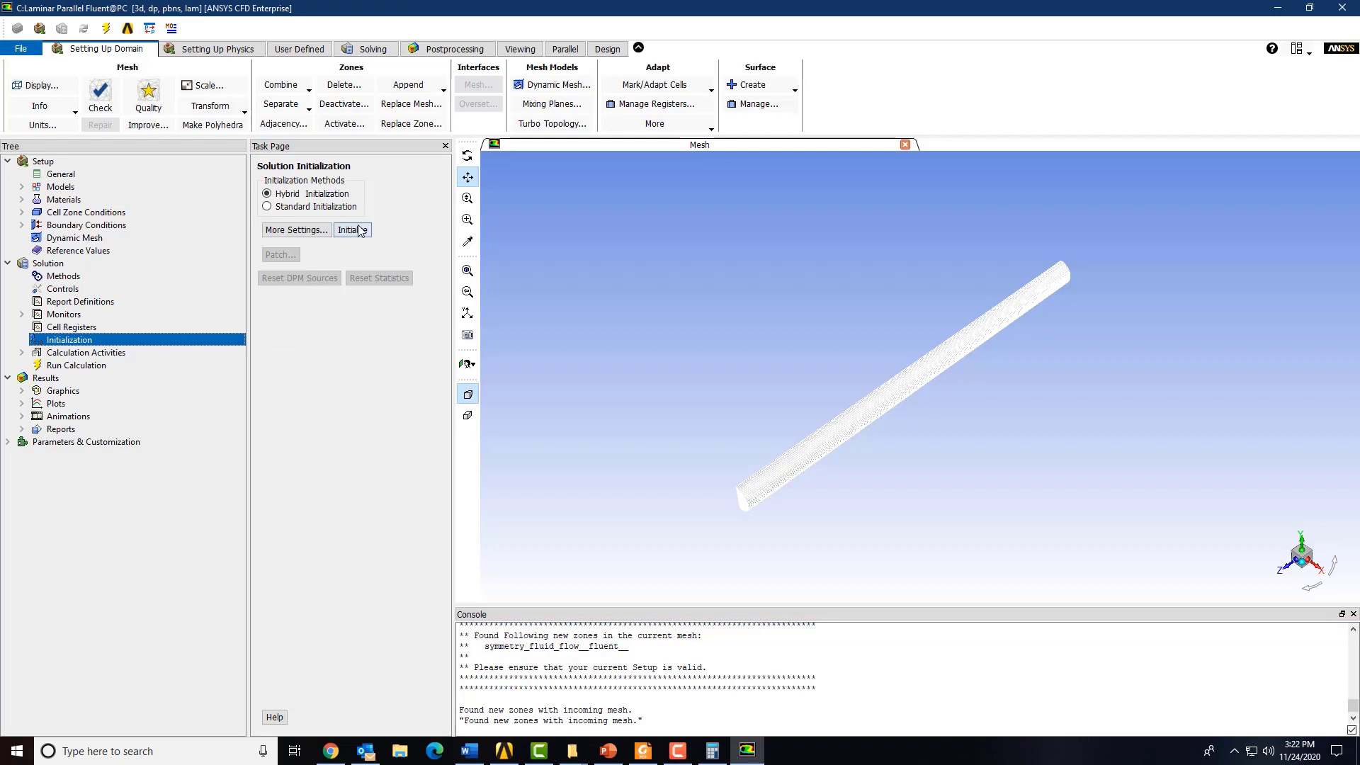
left_click(358, 230)
left_click(87, 368)
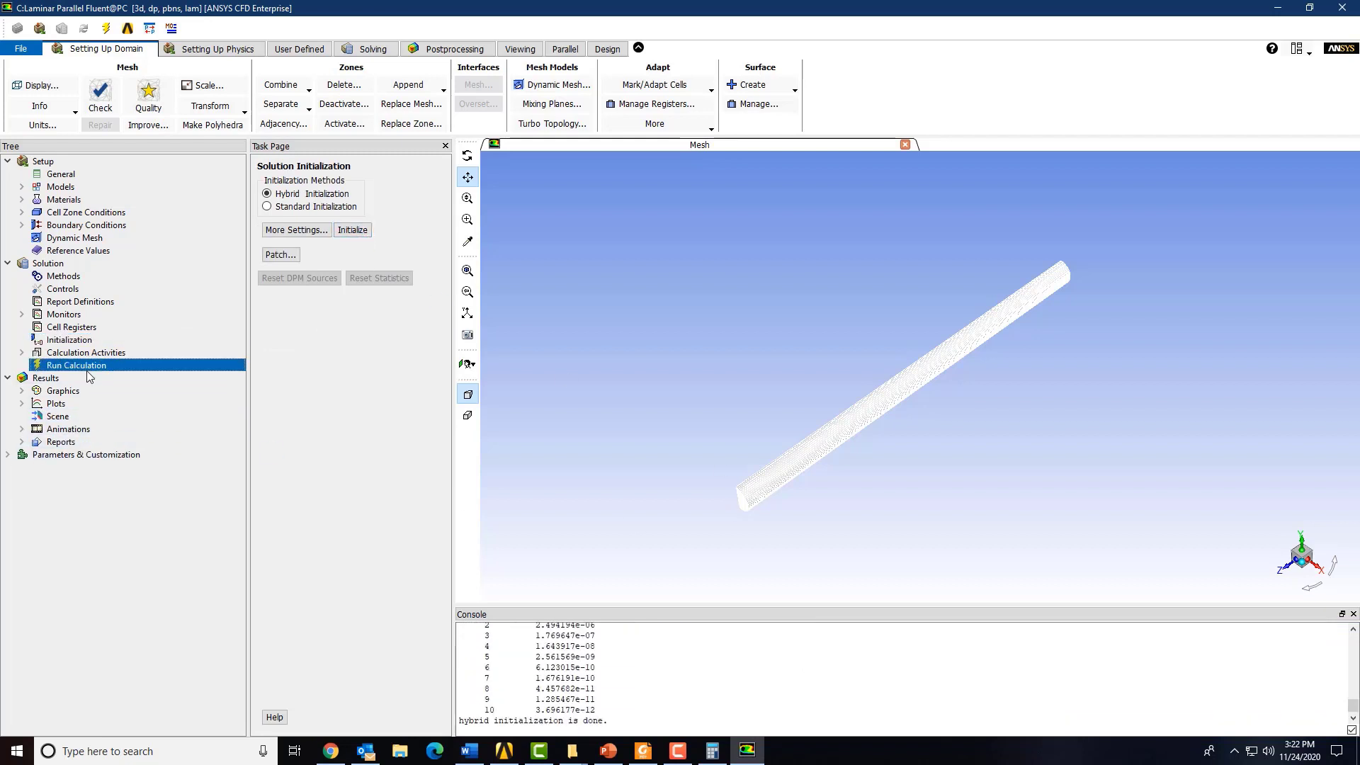
left_click(297, 318)
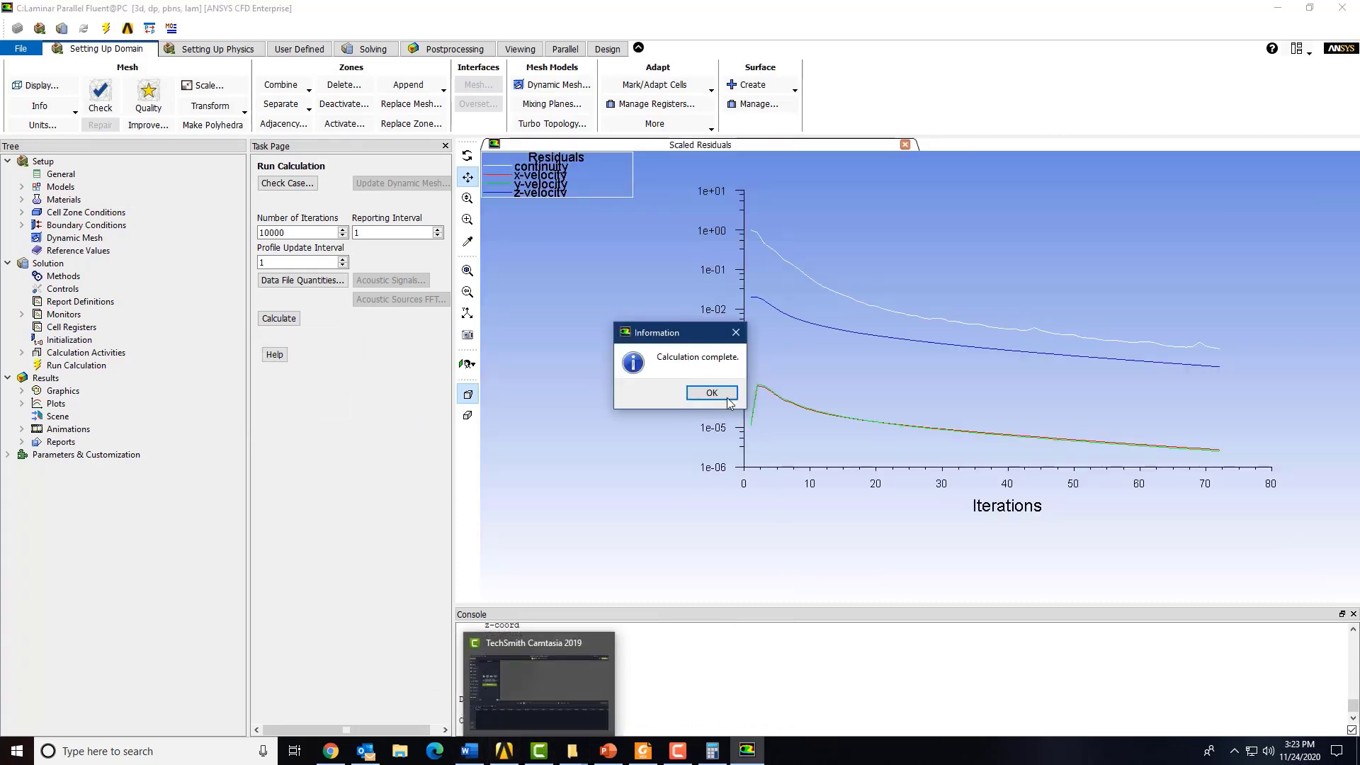
left_click(714, 394)
Quit the Laminar Fluent session and open the shared Results component in CFD-Post
left_click(1342, 8)
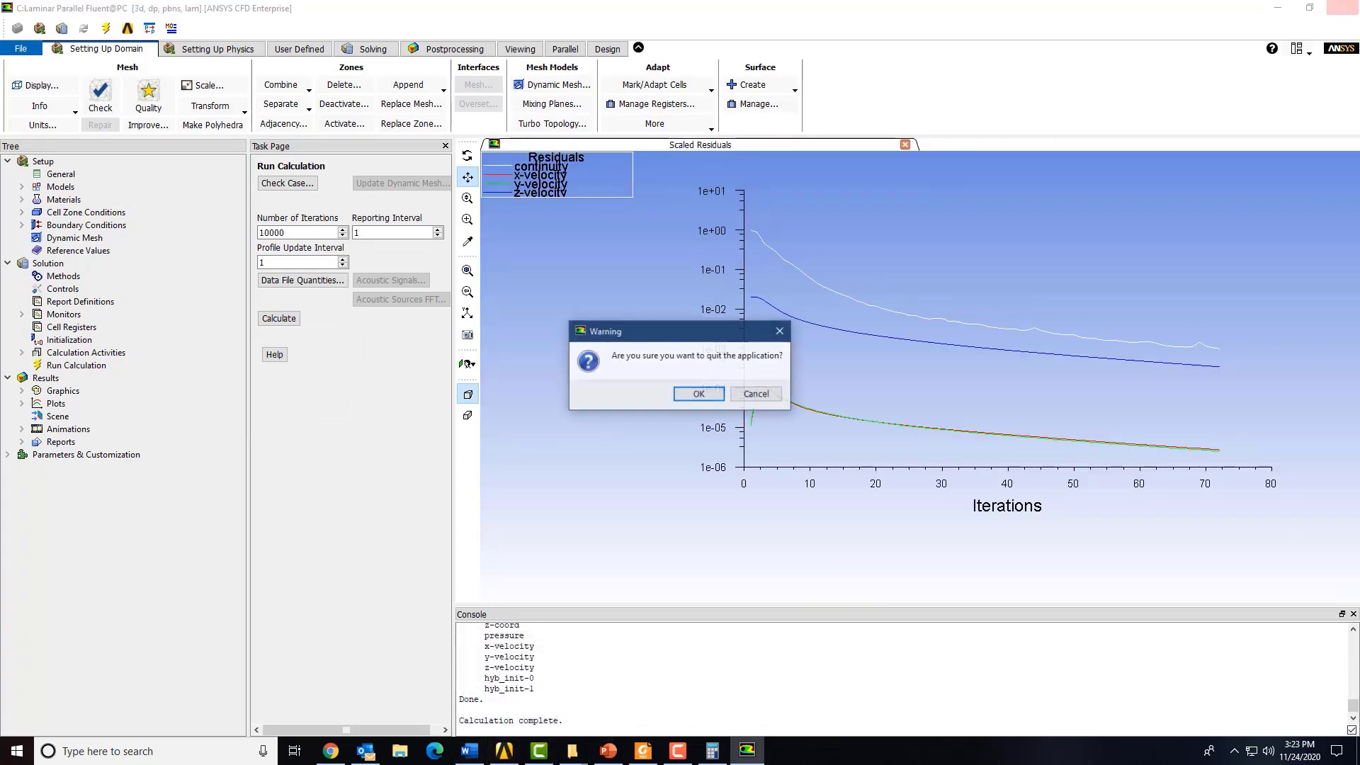
left_click(699, 394)
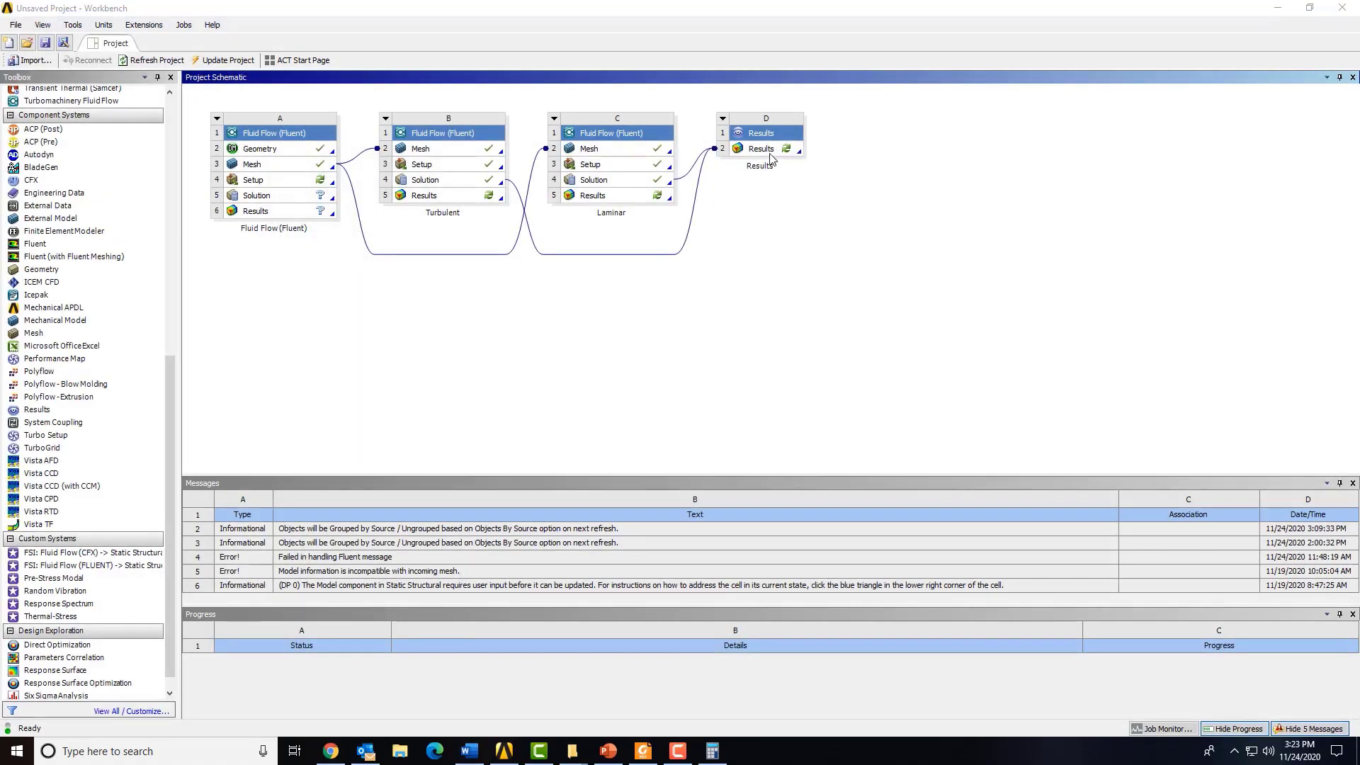
double_click(770, 150)
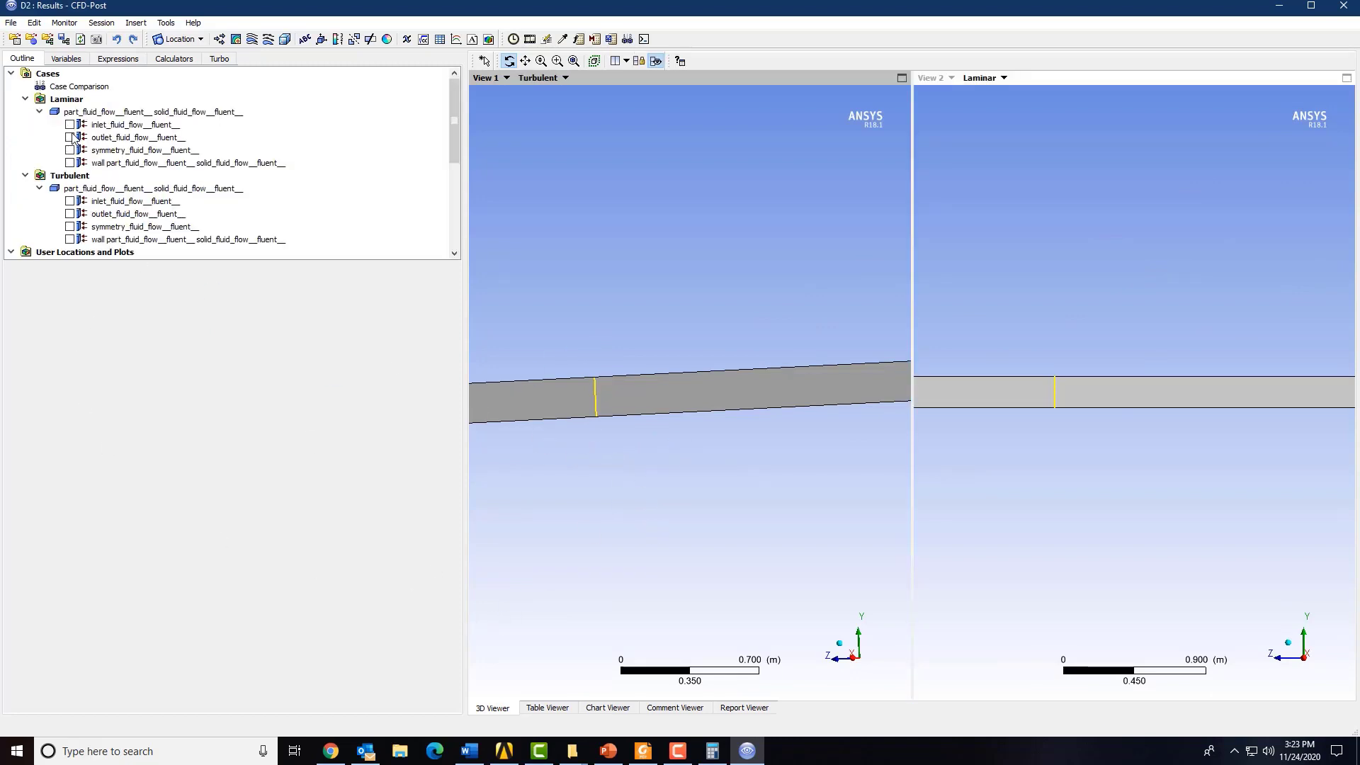
Display the Laminar case's inlet, outlet, symmetry and wall boundaries and inspect the half-pipe from another angle
left_click(69, 149)
left_click(70, 162)
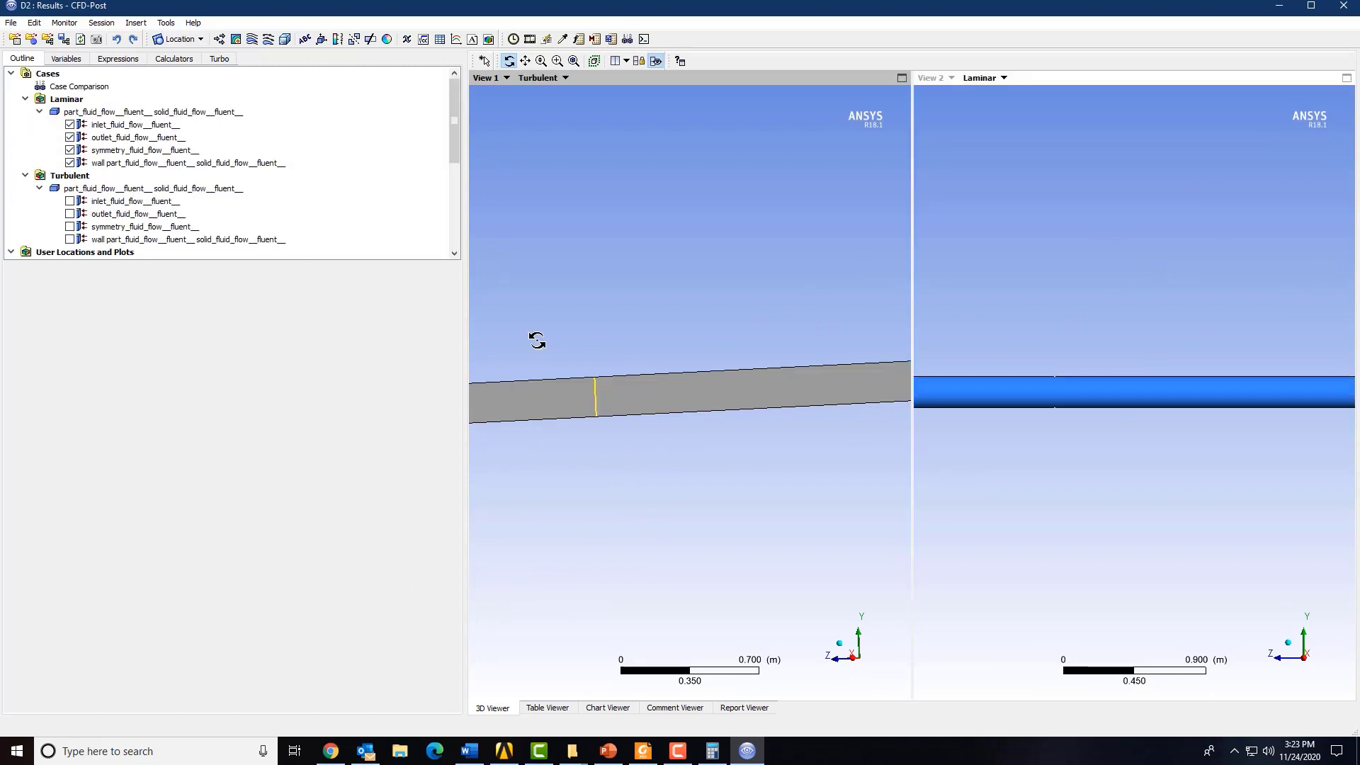
left_click_drag(994, 431, 1216, 465)
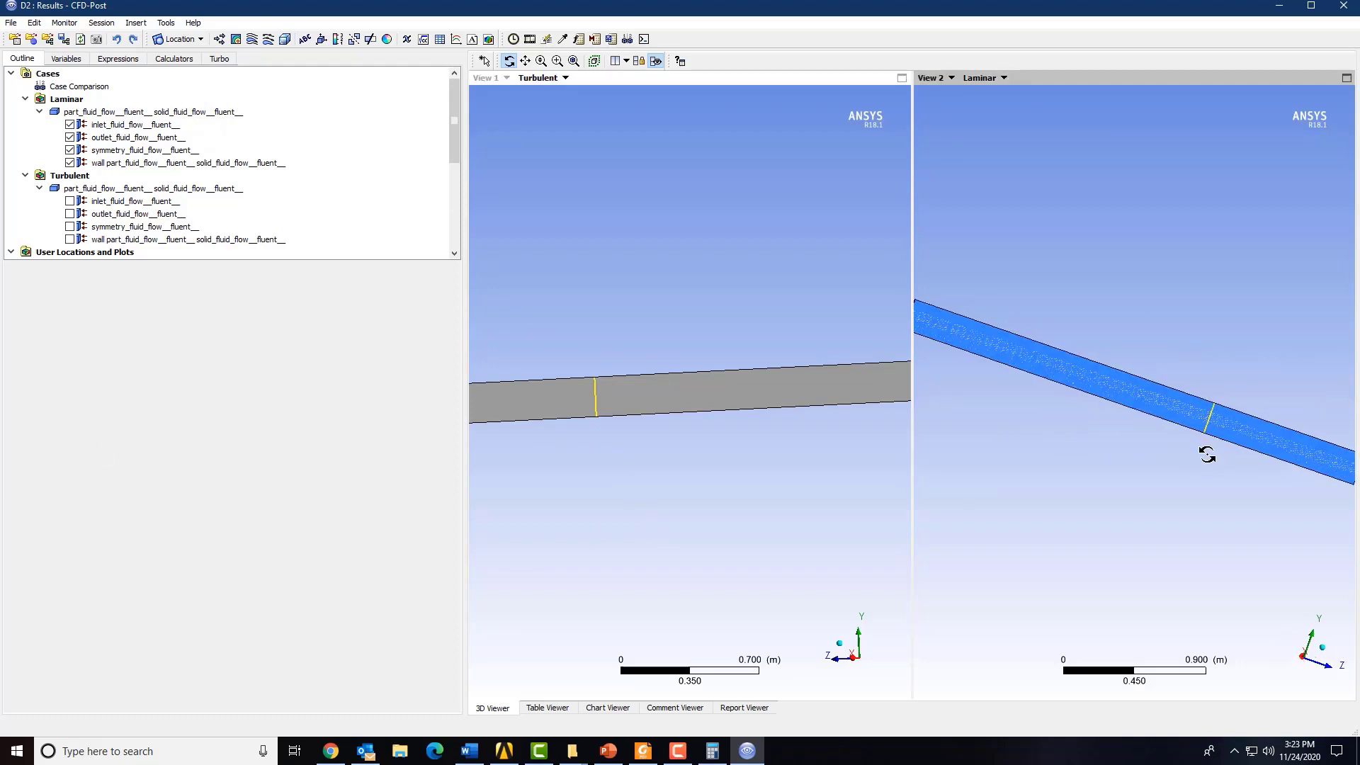
Open Chart 1 to compare the laminar and turbulent velocity profiles
scroll(172, 206, "down", 5)
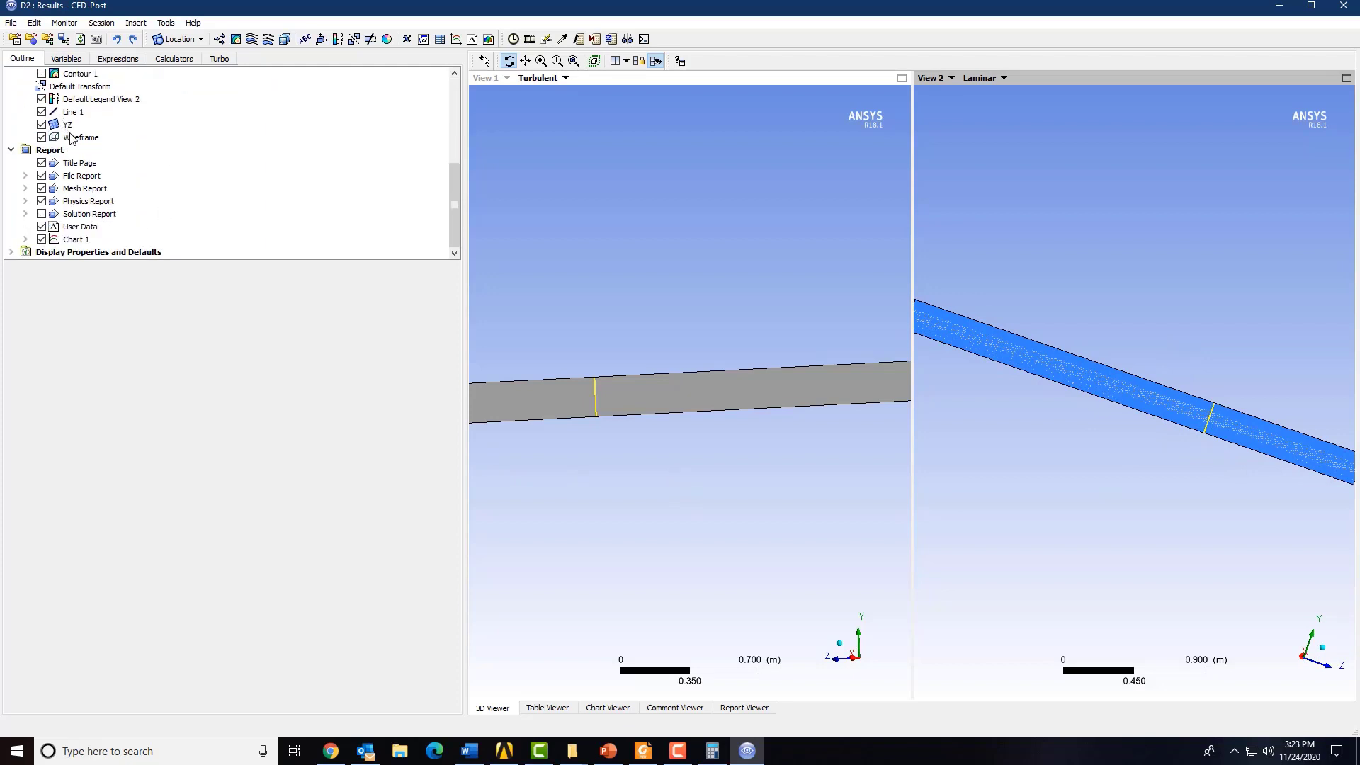
scroll(71, 138, "up", 1)
scroll(78, 153, "down", 1)
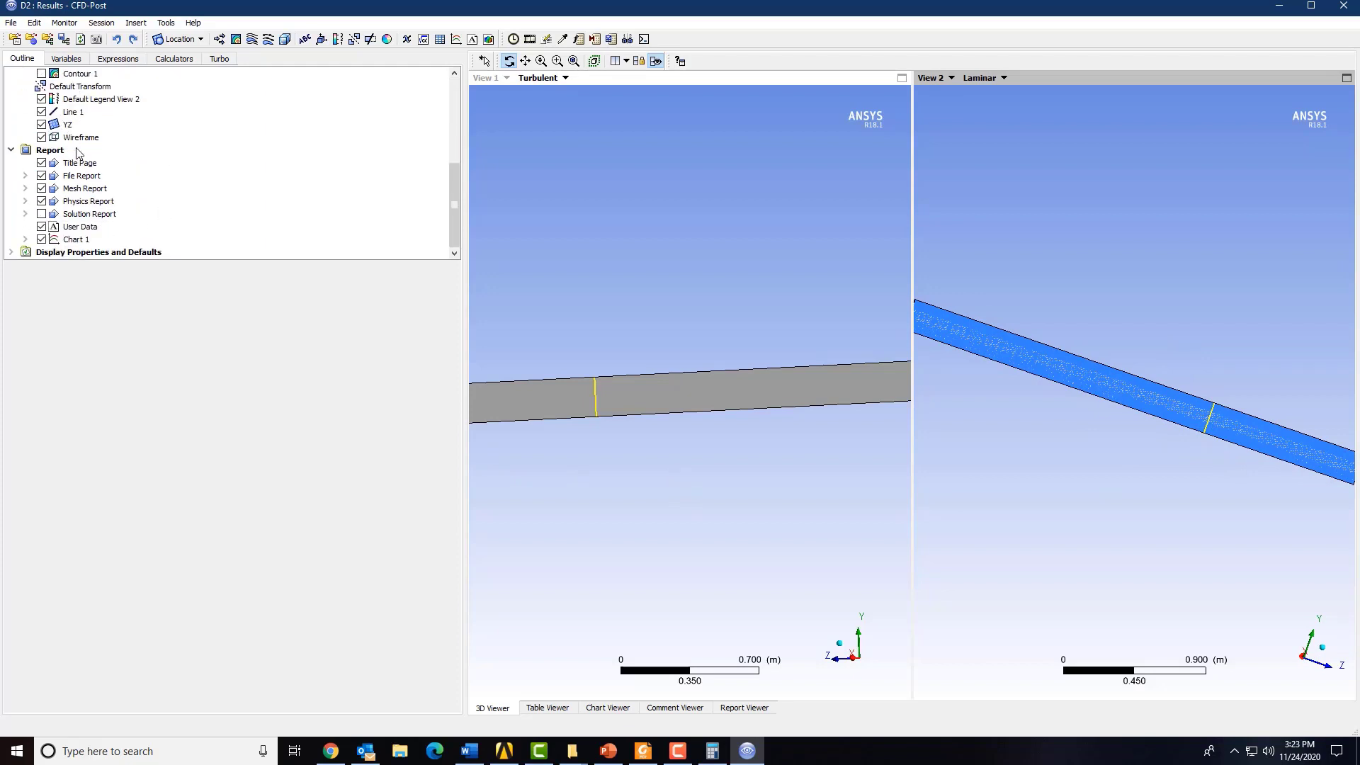
double_click(75, 239)
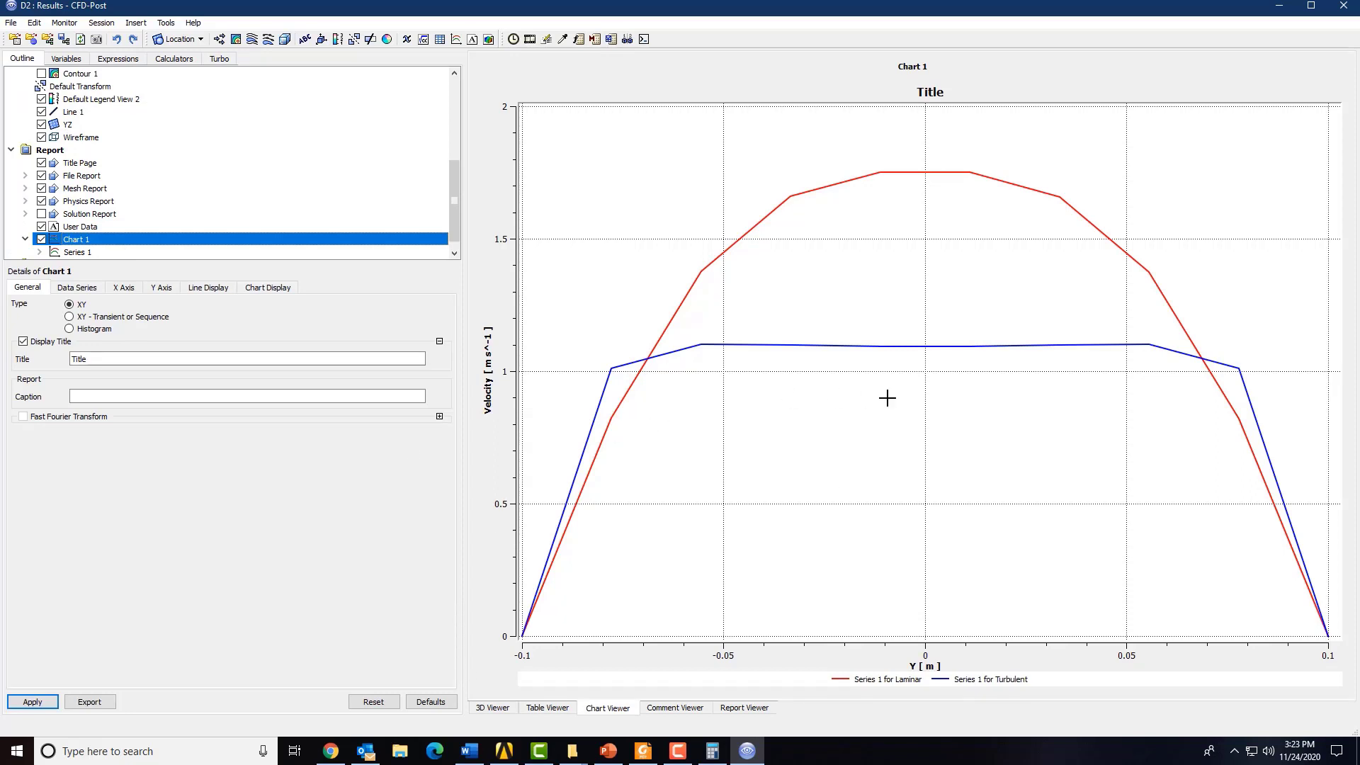
Review the settings of Contour 1 and return to the side-by-side 3D views of both cases
scroll(115, 235, "up", 2)
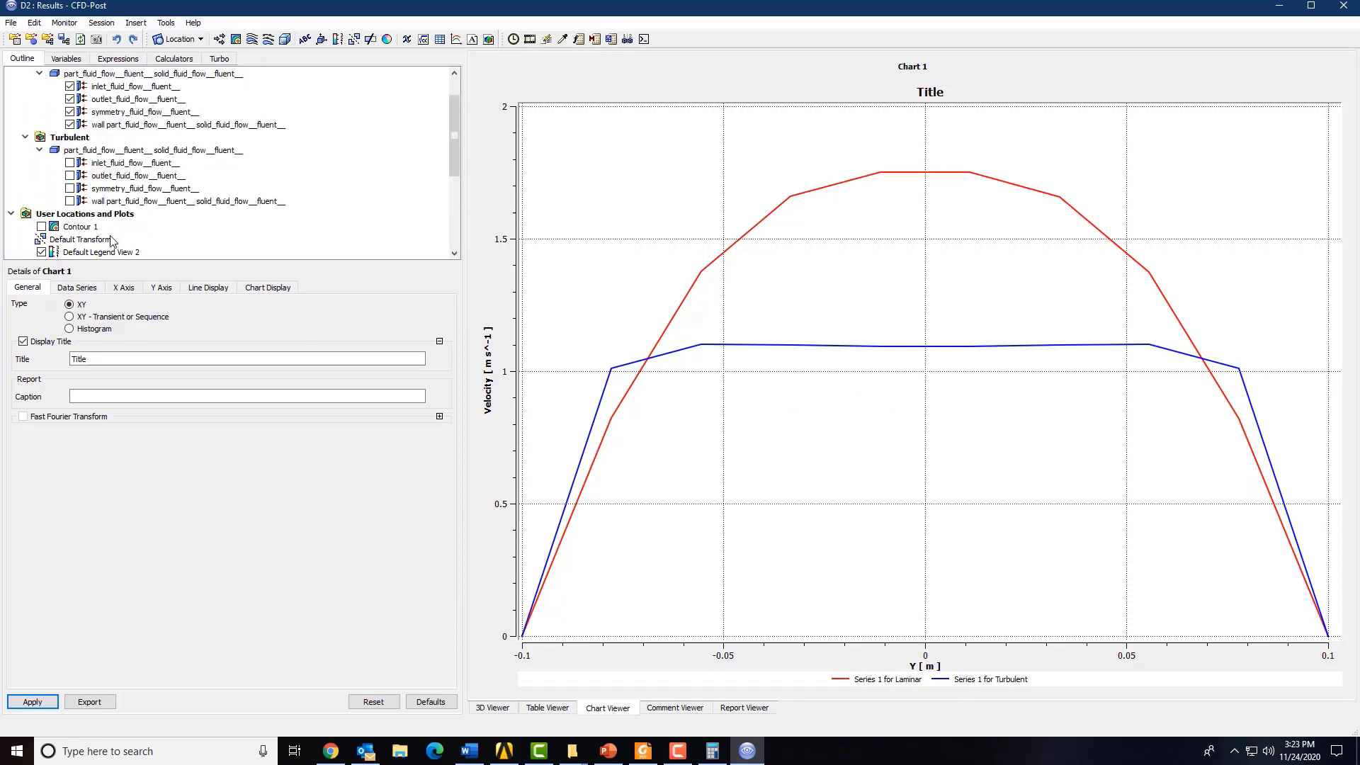
scroll(111, 236, "down", 1)
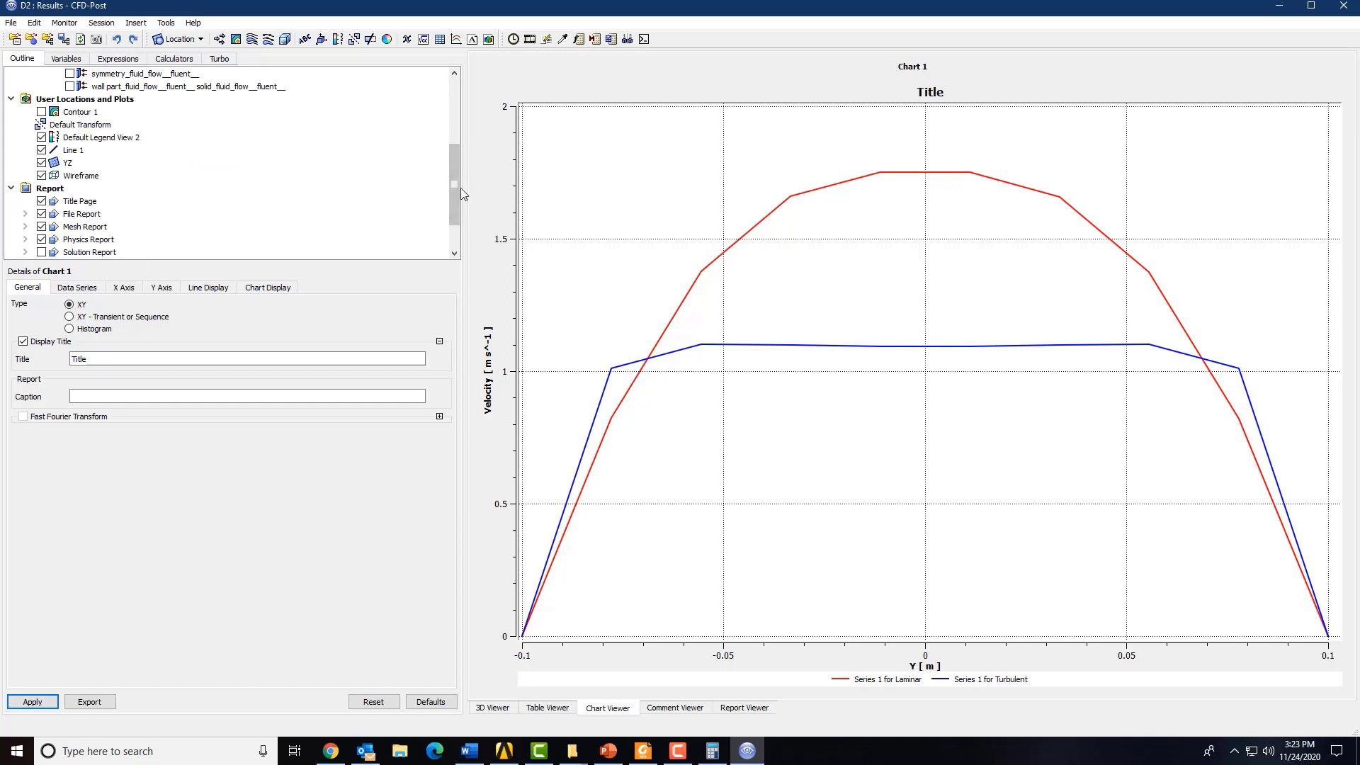
scroll(457, 187, "up", 1)
left_click(62, 156)
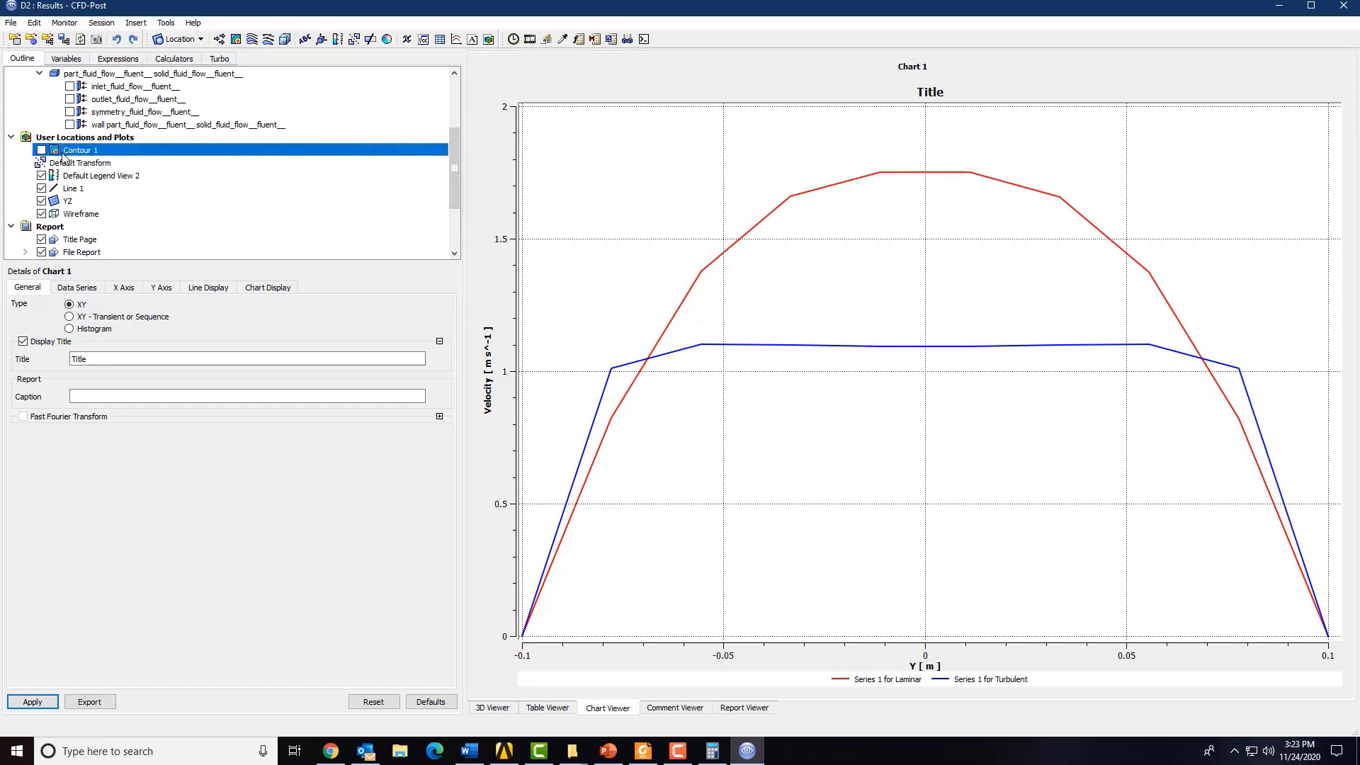
scroll(134, 182, "up", 3)
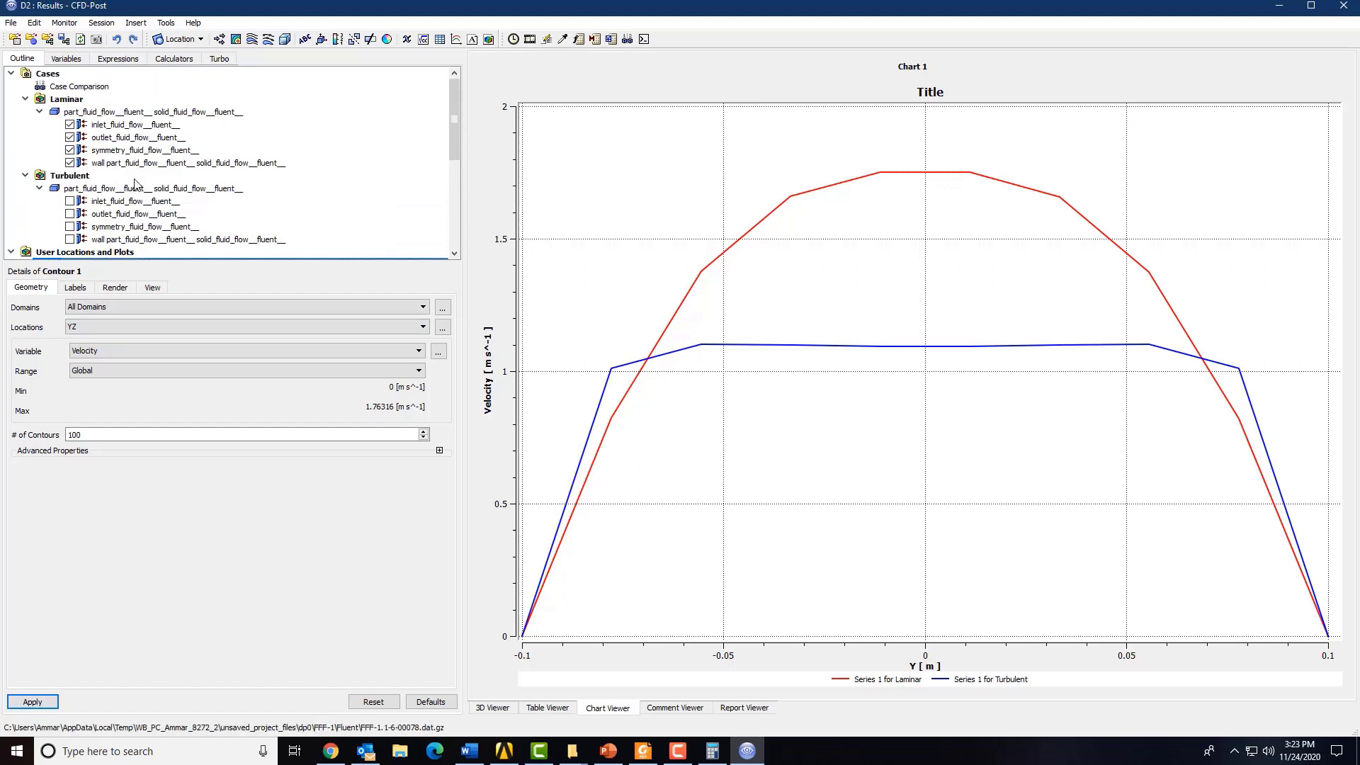
left_click(493, 708)
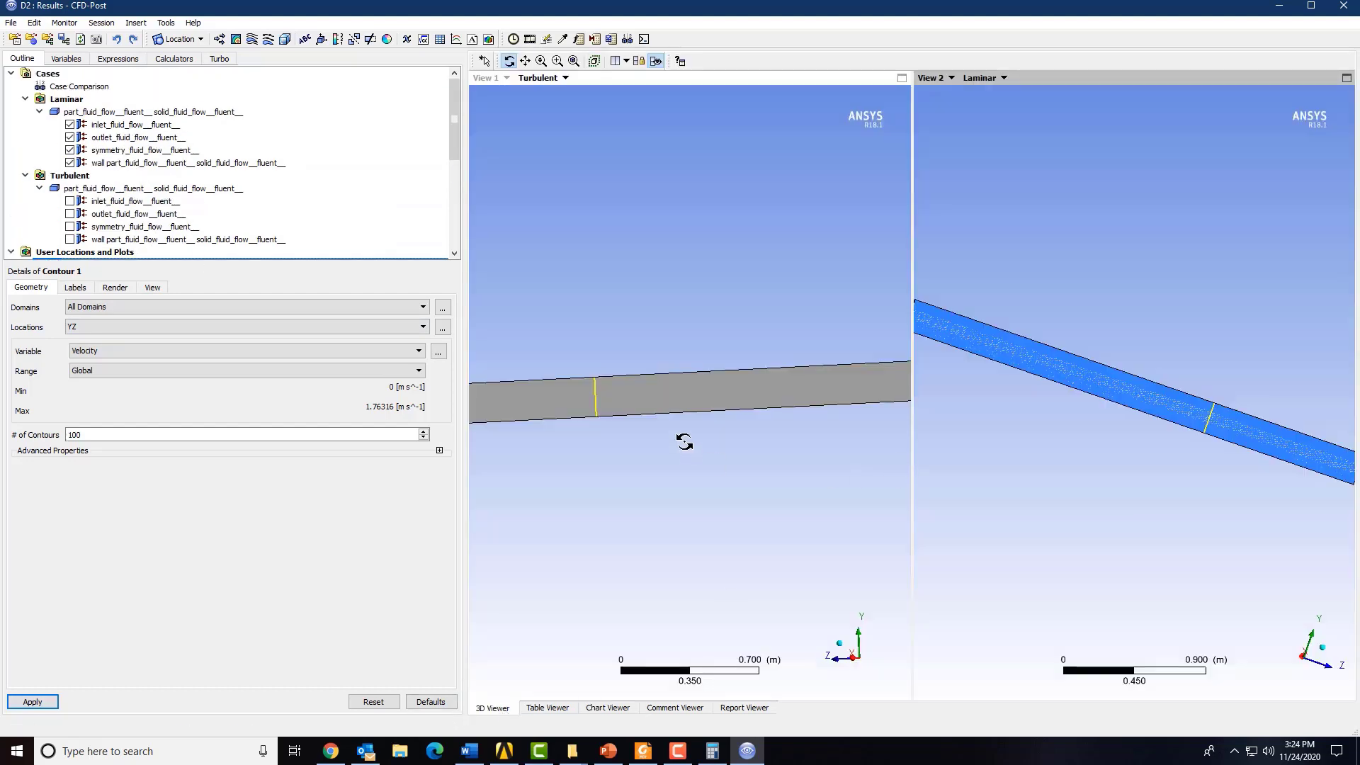
left_click_drag(684, 441, 632, 462)
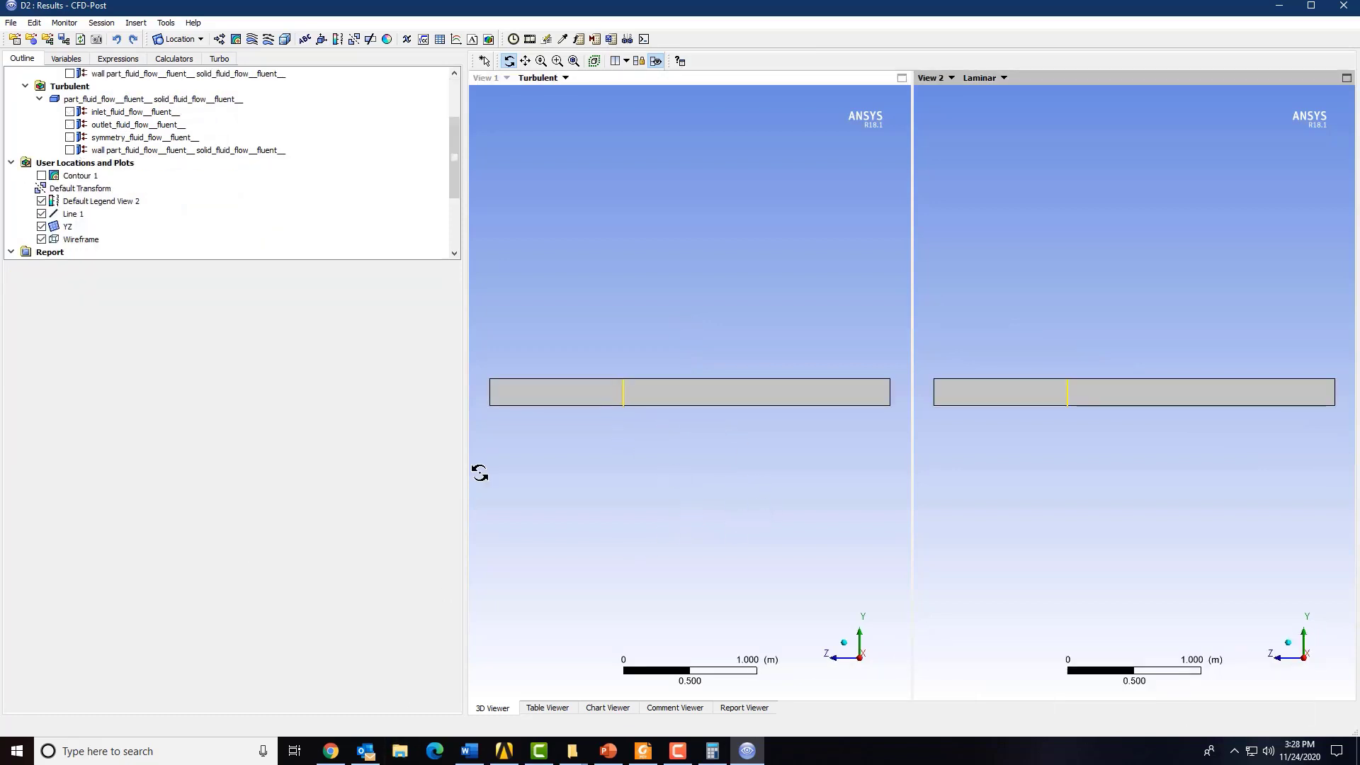
Create Contour 2 with the Laminar case's inlet, outlet, symmetry and wall boundaries as its locations
left_click(236, 39)
left_click(266, 98)
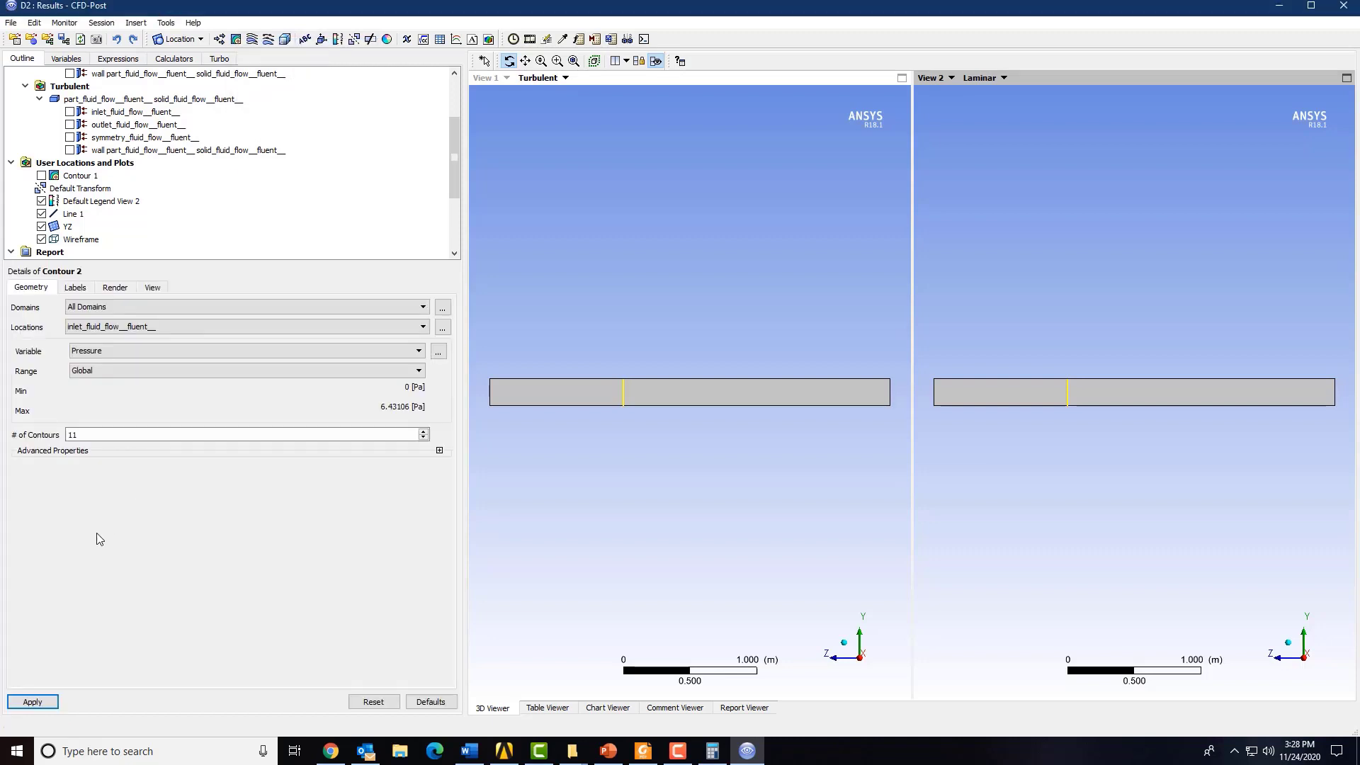
left_click(442, 328)
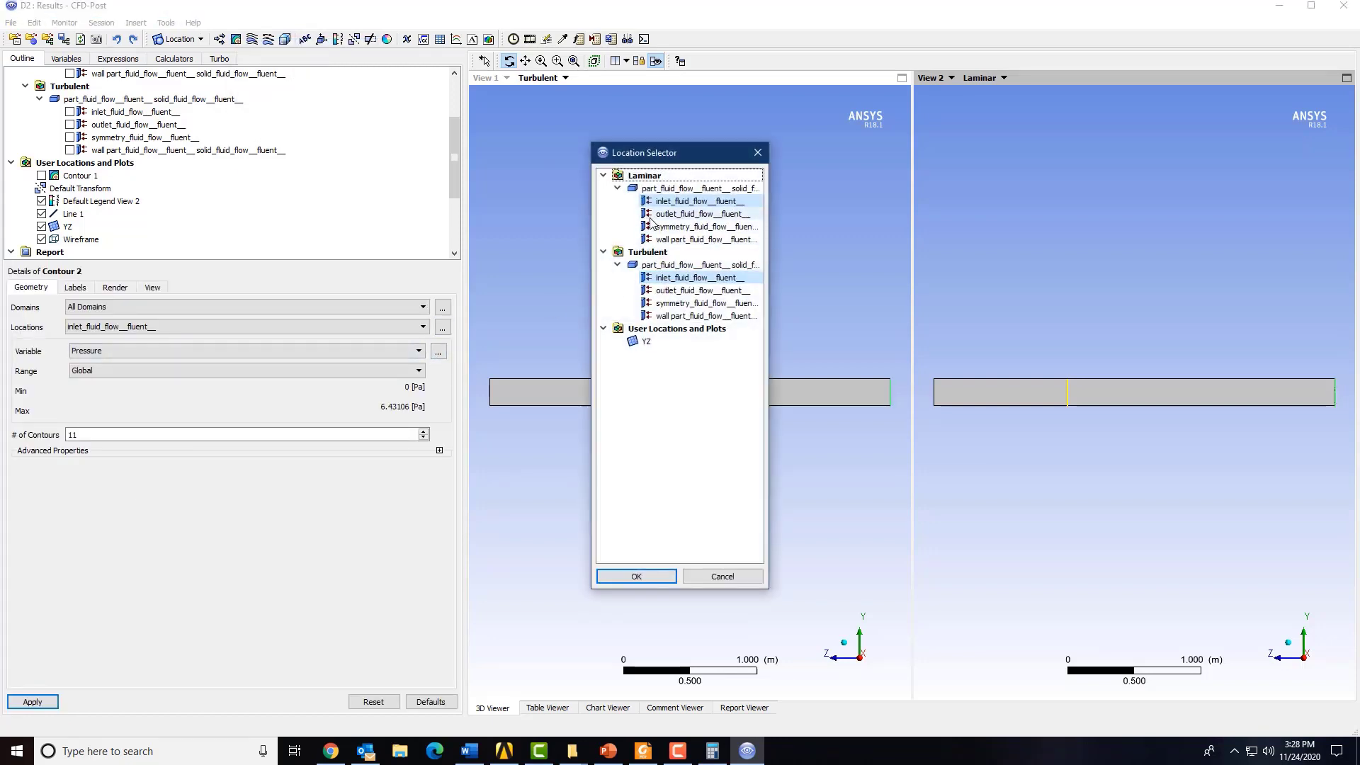
left_click(700, 202)
left_click_drag(701, 207, 711, 242)
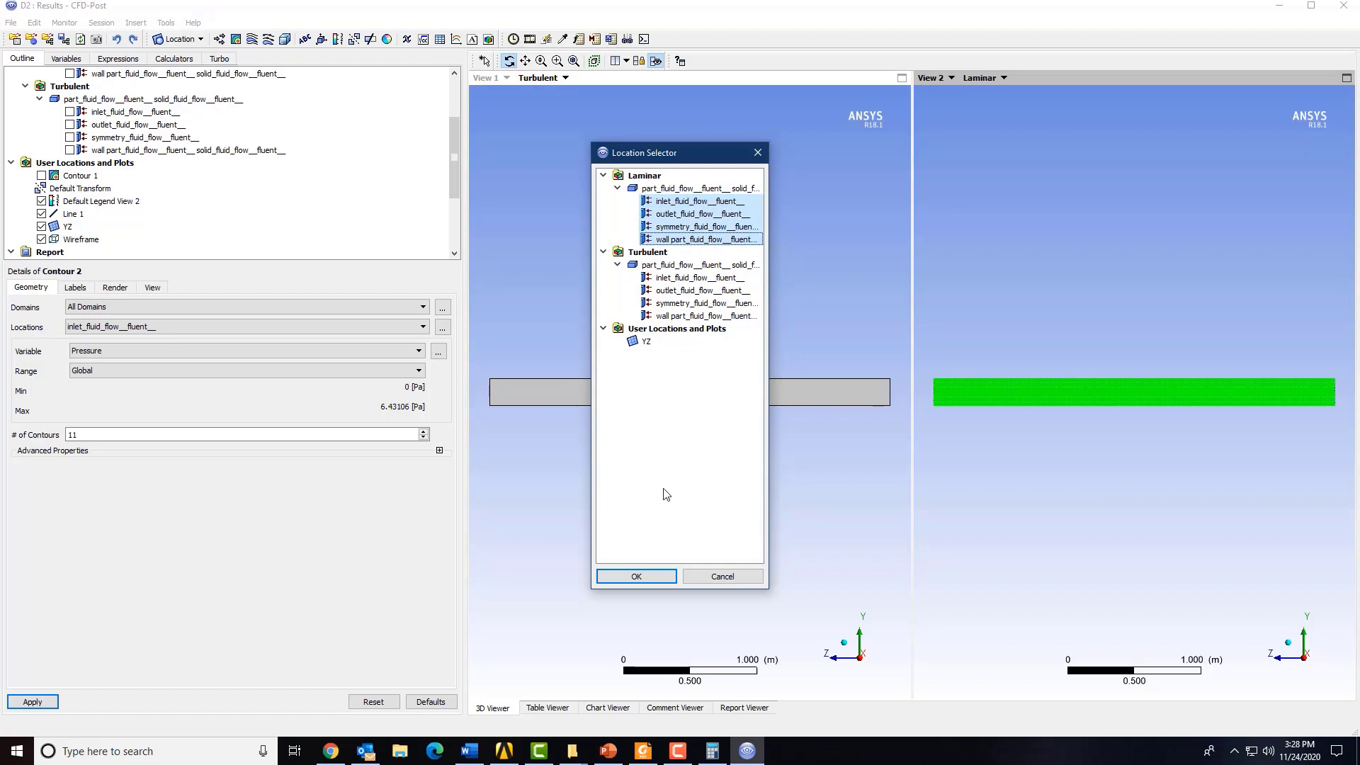
left_click(656, 576)
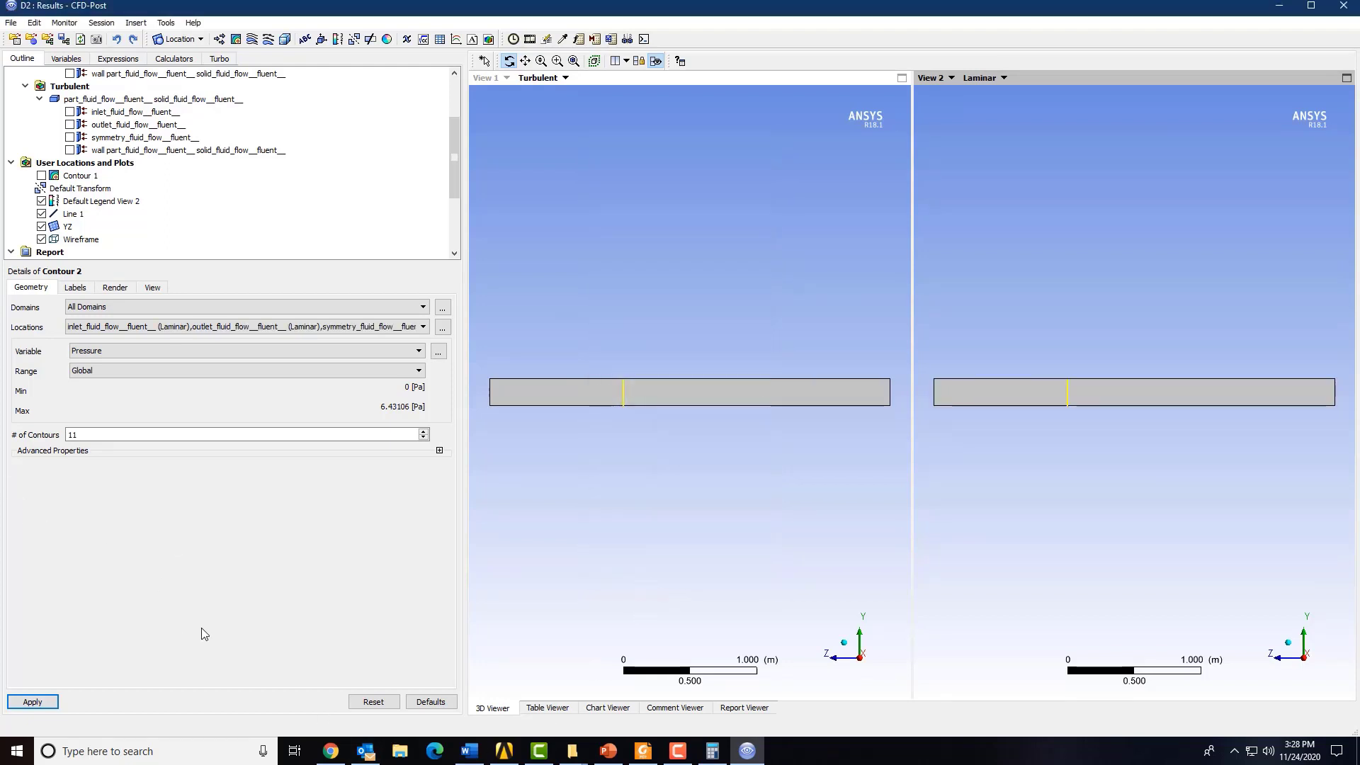
Set Contour 2 to 110 contours of global-range pressure, apply it and tilt the Laminar view to inspect the plot
left_click(115, 288)
left_click(75, 287)
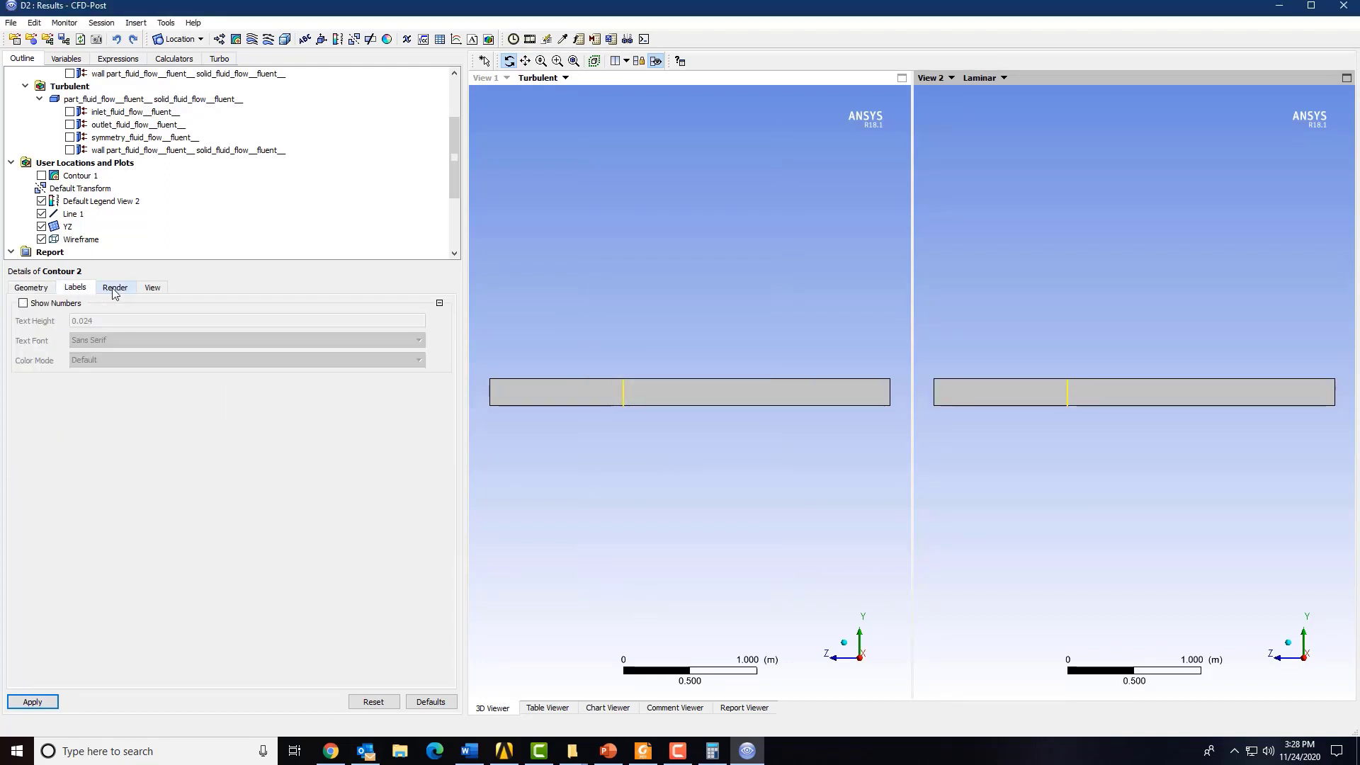
left_click(39, 288)
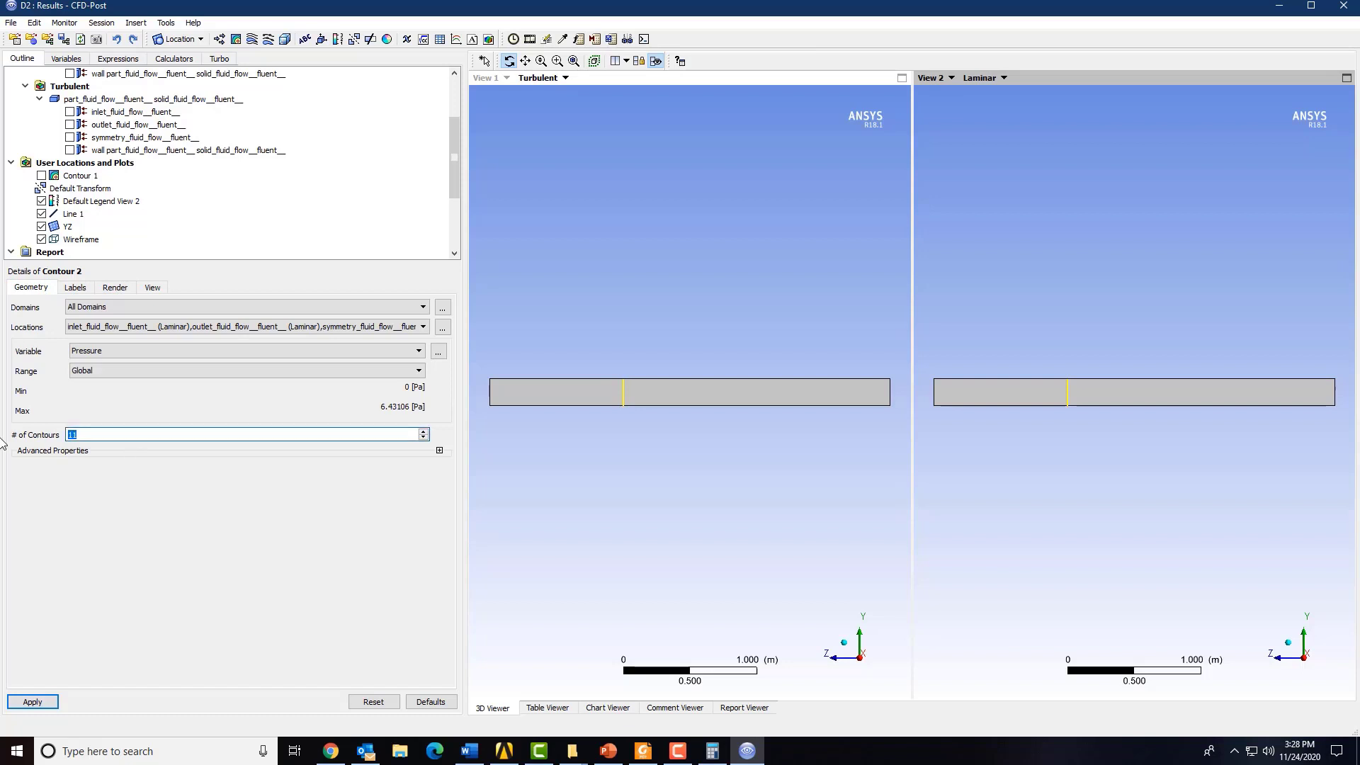
double_click(157, 433)
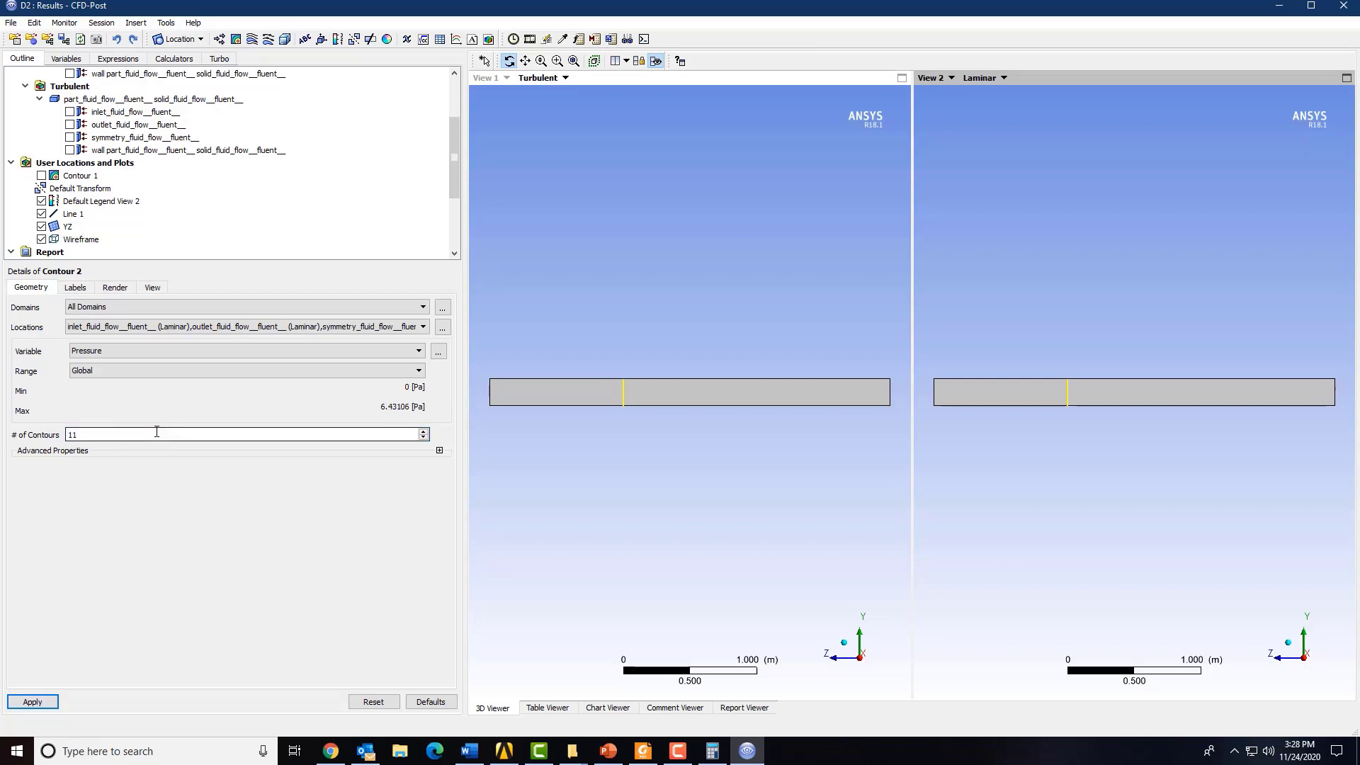
left_click(115, 288)
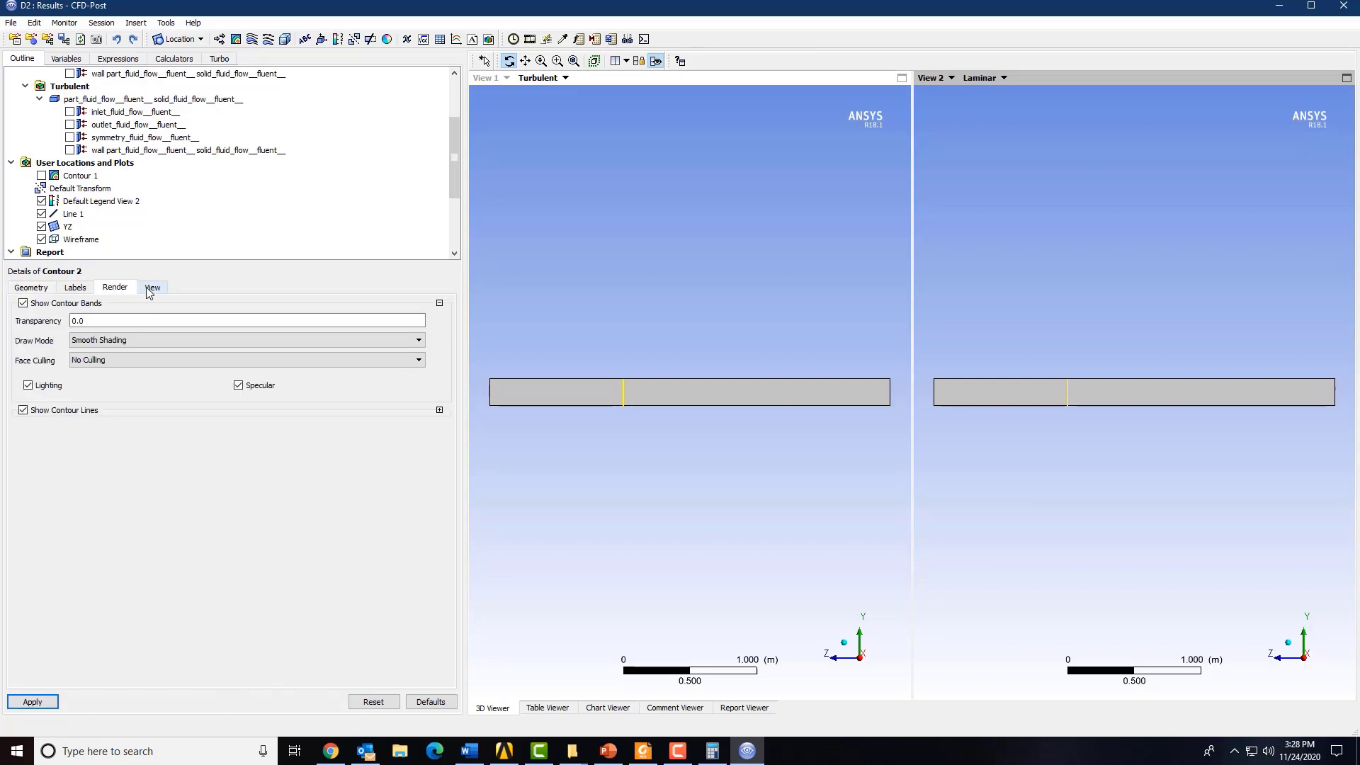
left_click(151, 287)
left_click(34, 703)
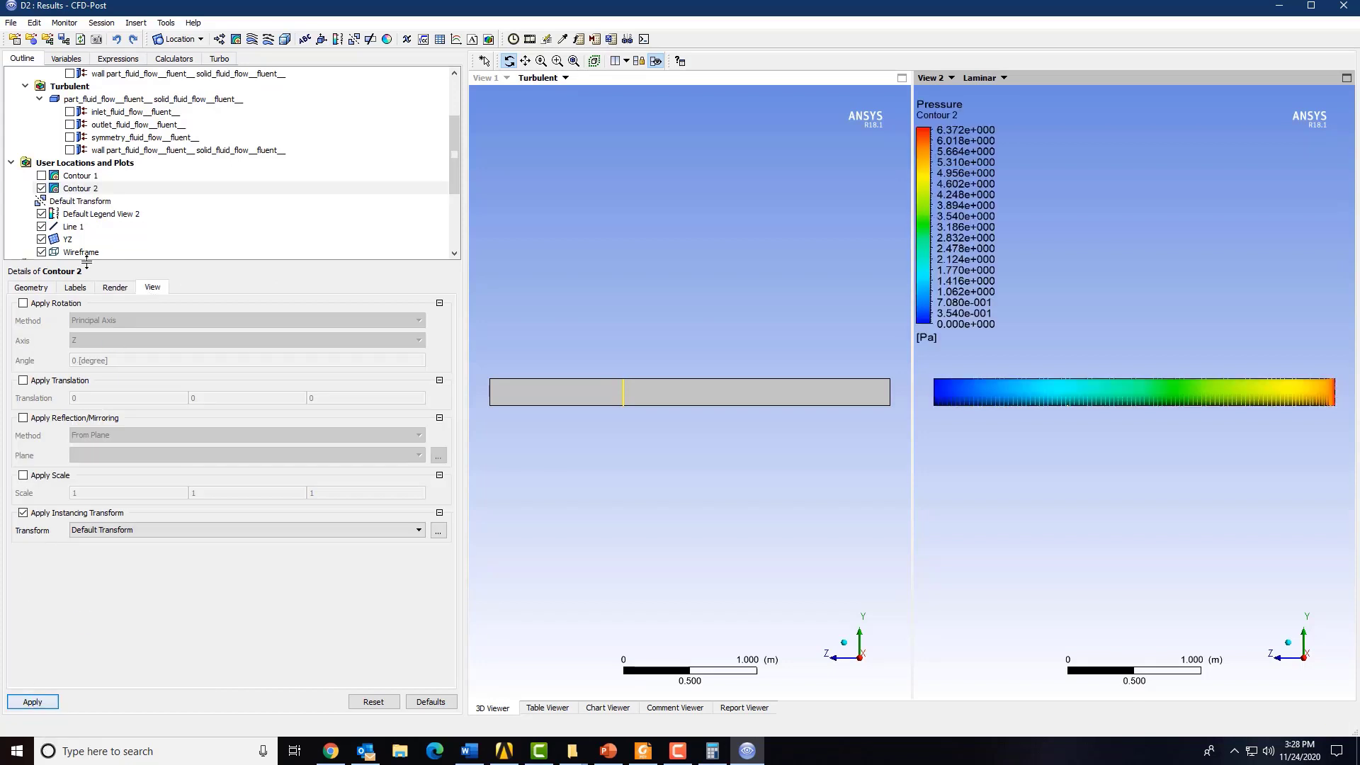
left_click(31, 288)
left_click_drag(1005, 474, 1007, 585)
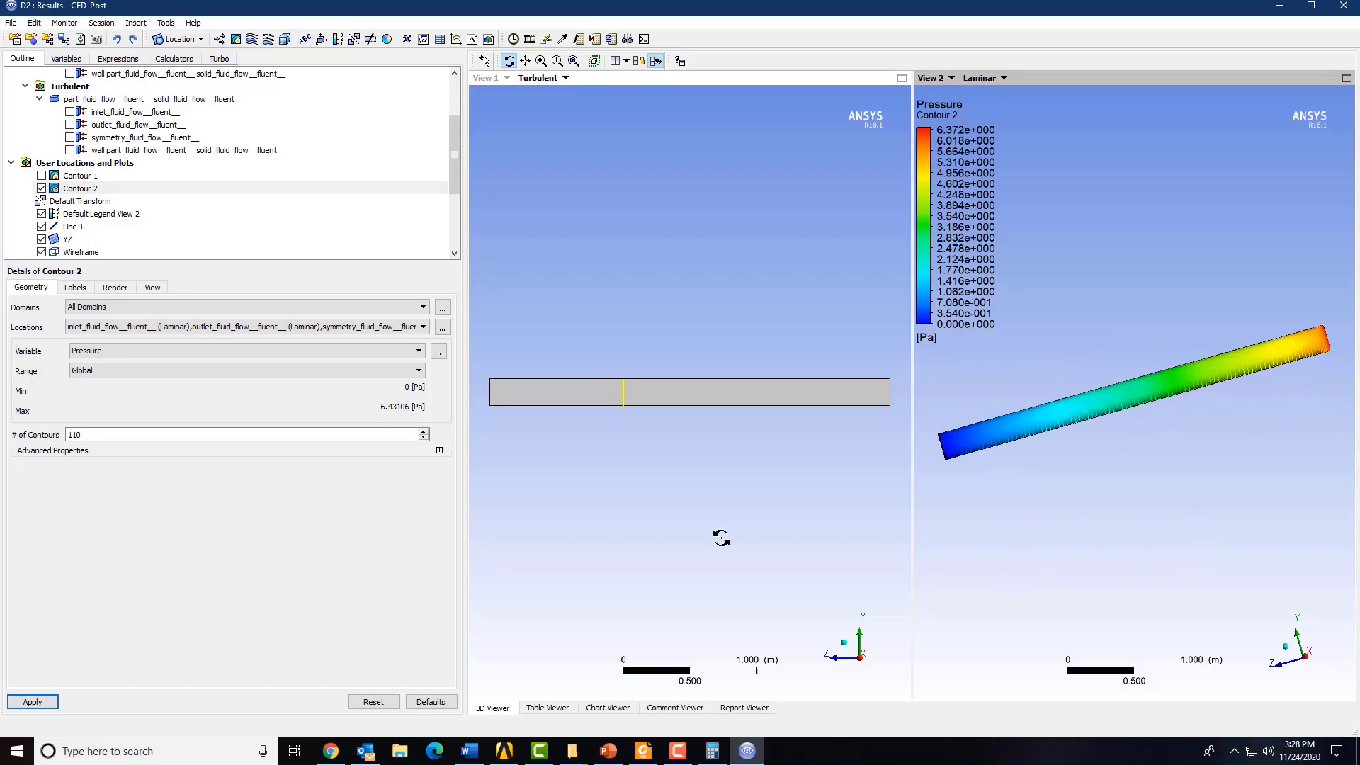
Turn off the contour lines of Contour 2 and inspect the smooth pressure bands along the Laminar half-pipe
left_click(152, 287)
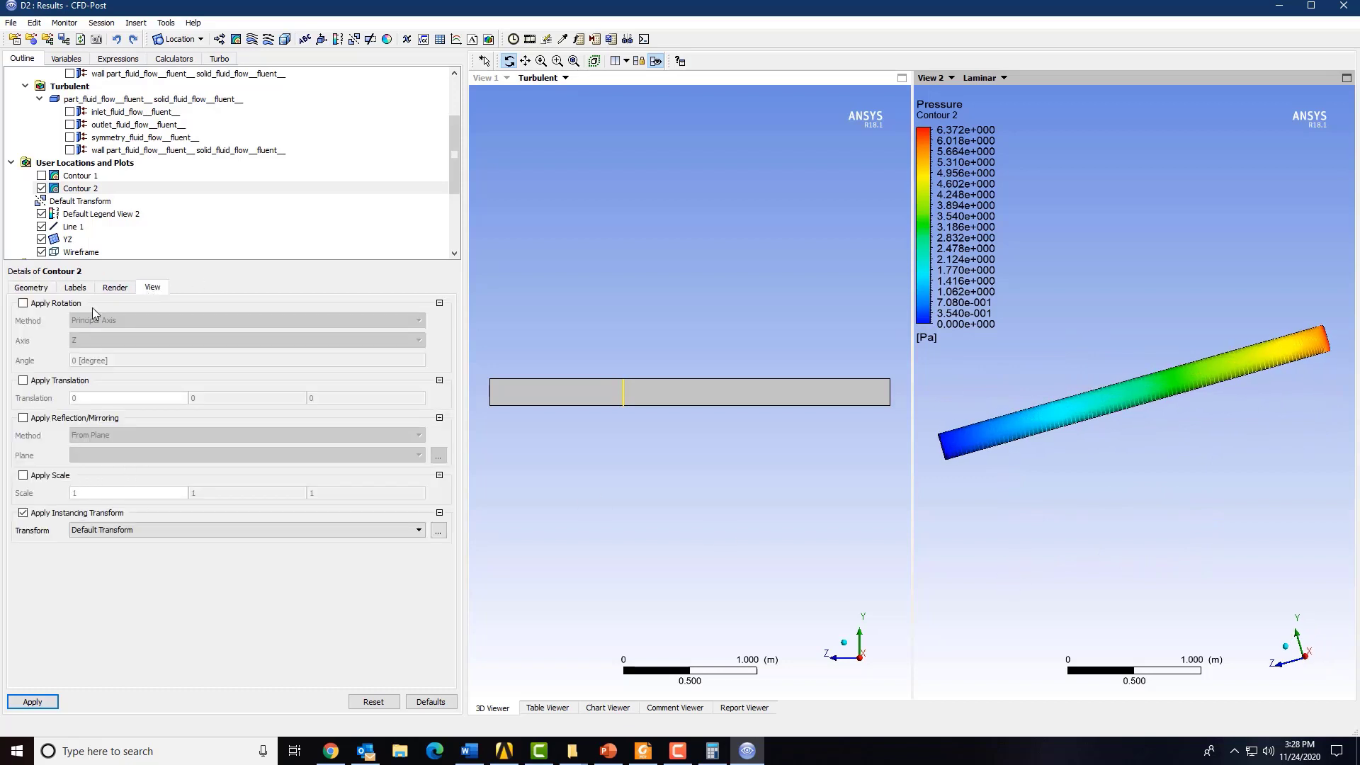
left_click(114, 287)
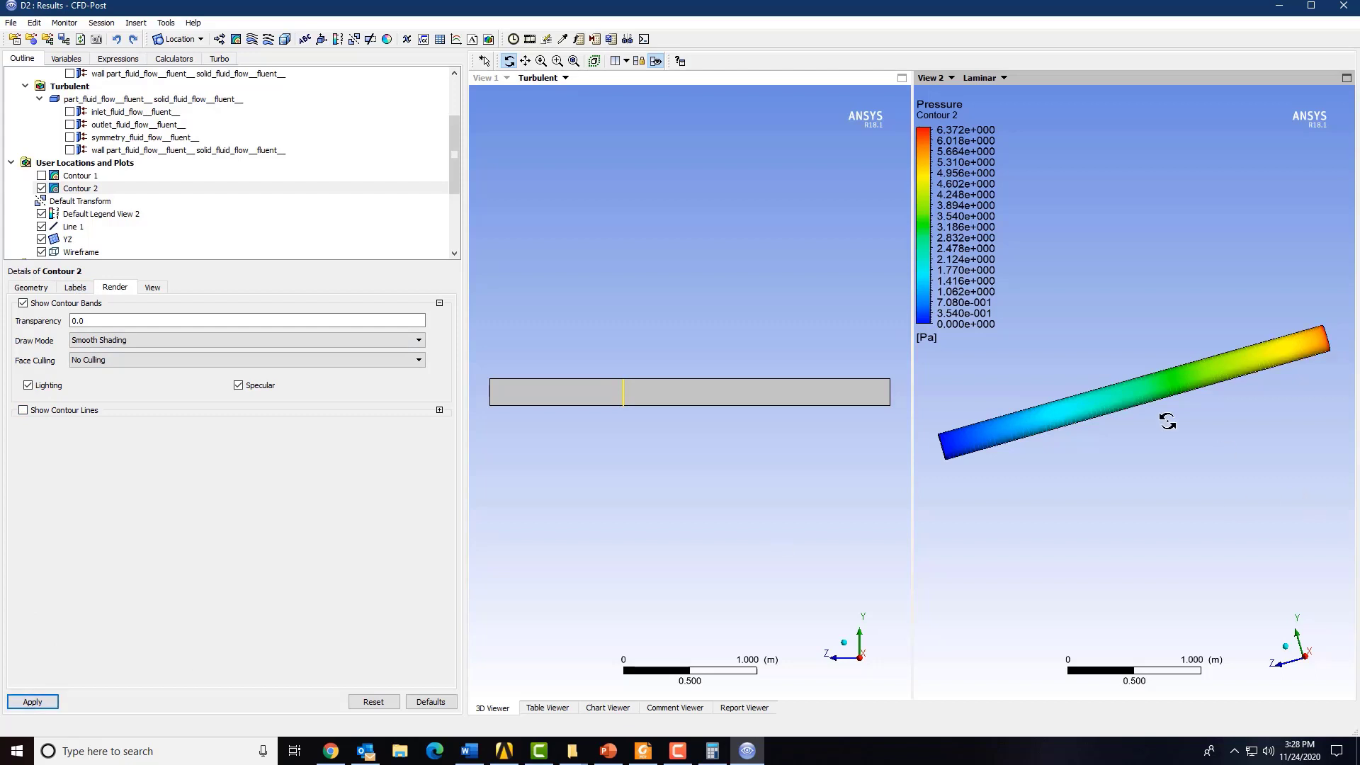
mouse_move(1162, 422)
left_mouse_down()
mouse_move(1202, 456)
mouse_move(1193, 395)
mouse_move(1160, 435)
left_mouse_up()
scroll(1156, 428, "up", 5)
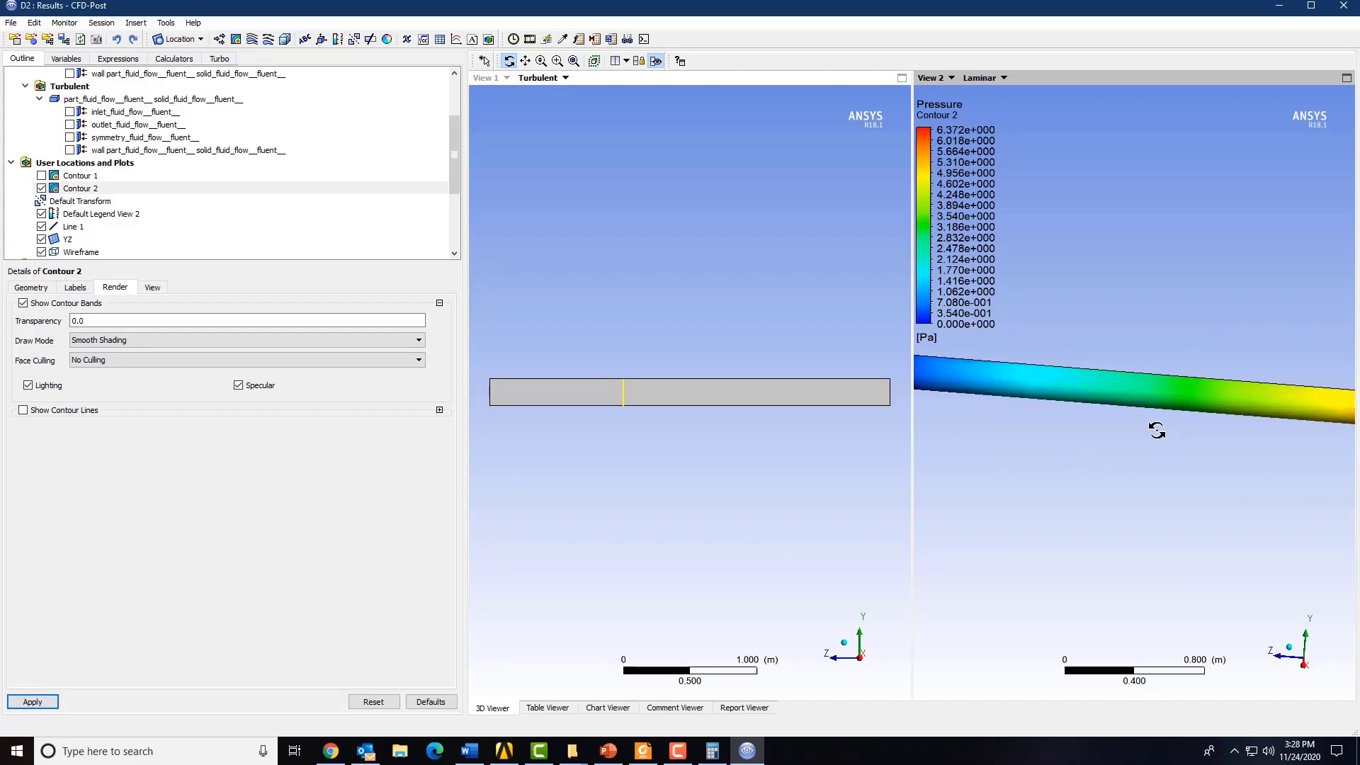
scroll(1119, 489, "down", 3)
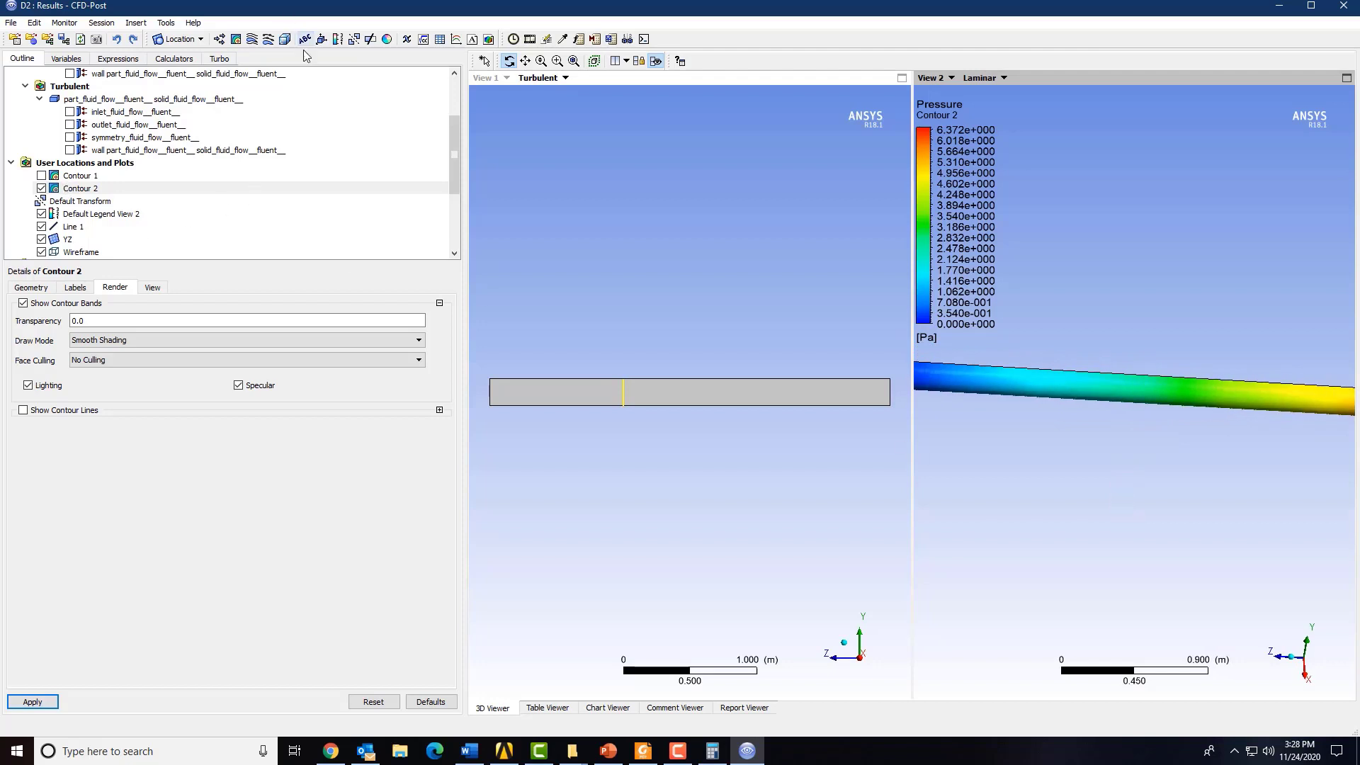
Create a pressure contour, Contour 3, on the Turbulent case's inlet, outlet, symmetry and wall boundaries, and inspect it
left_click(236, 39)
left_click(283, 91)
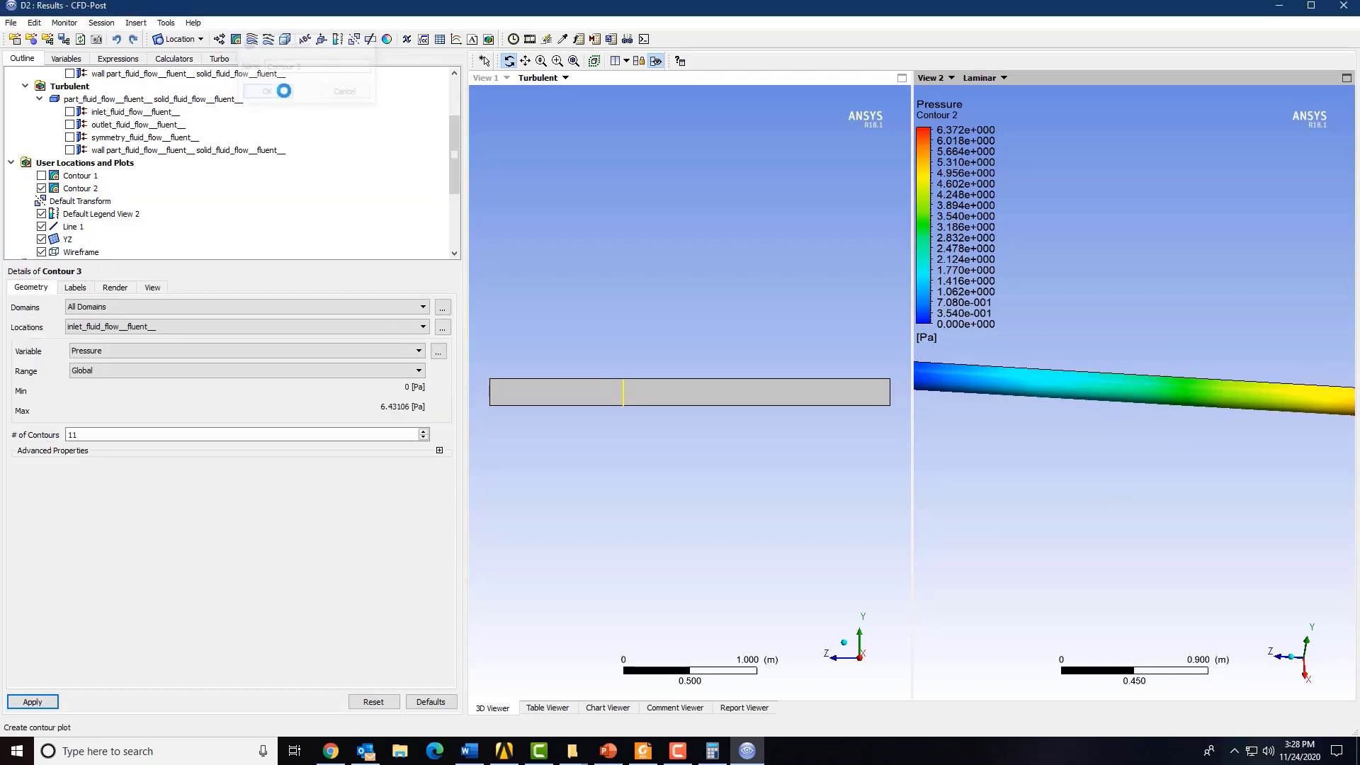
left_click(442, 326)
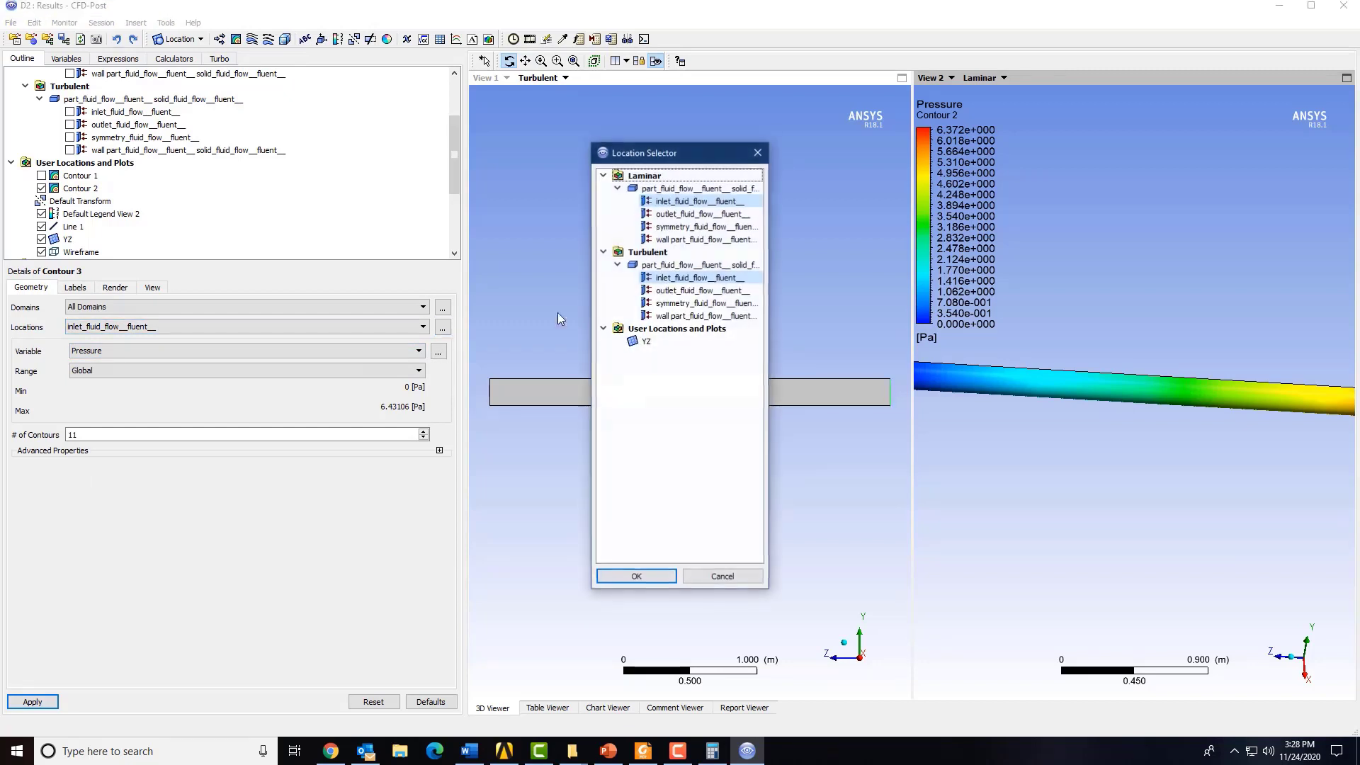
left_click(705, 316, "shift")
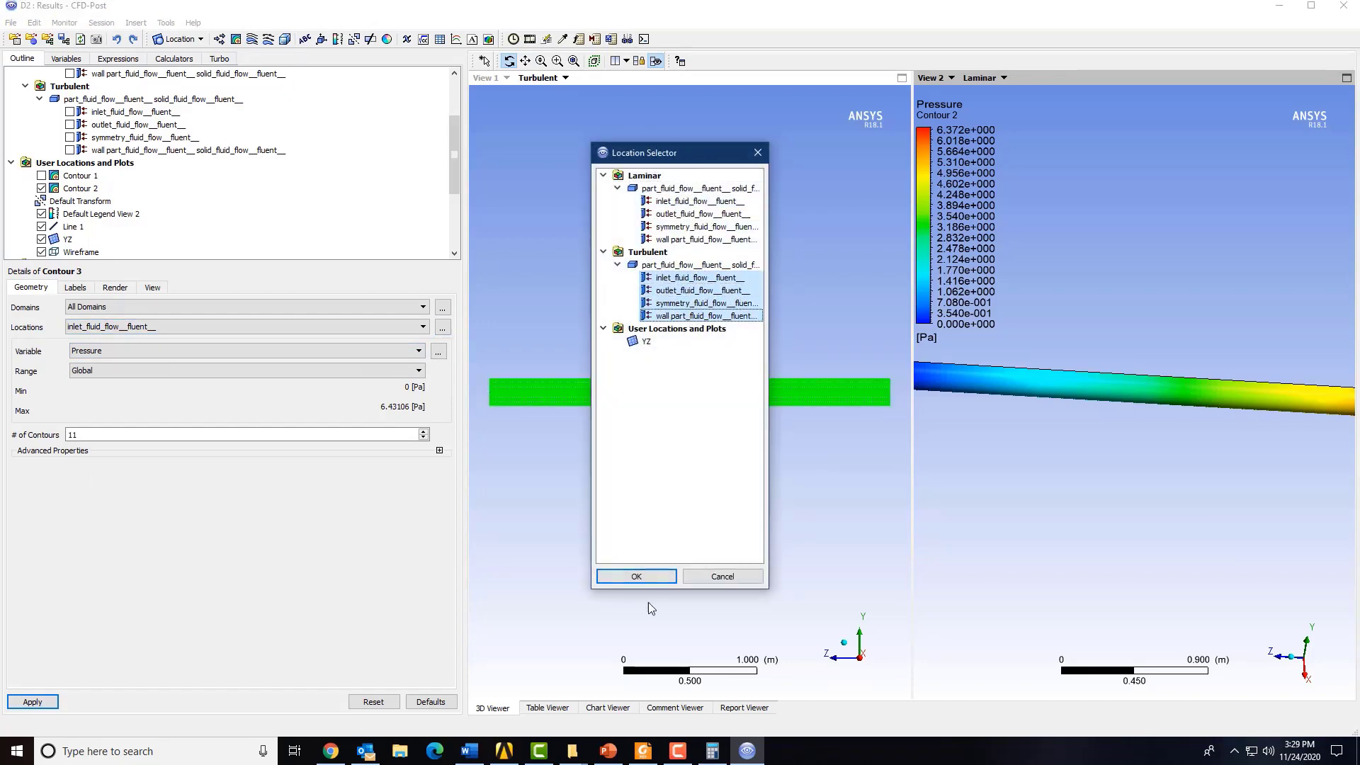
left_click(644, 578)
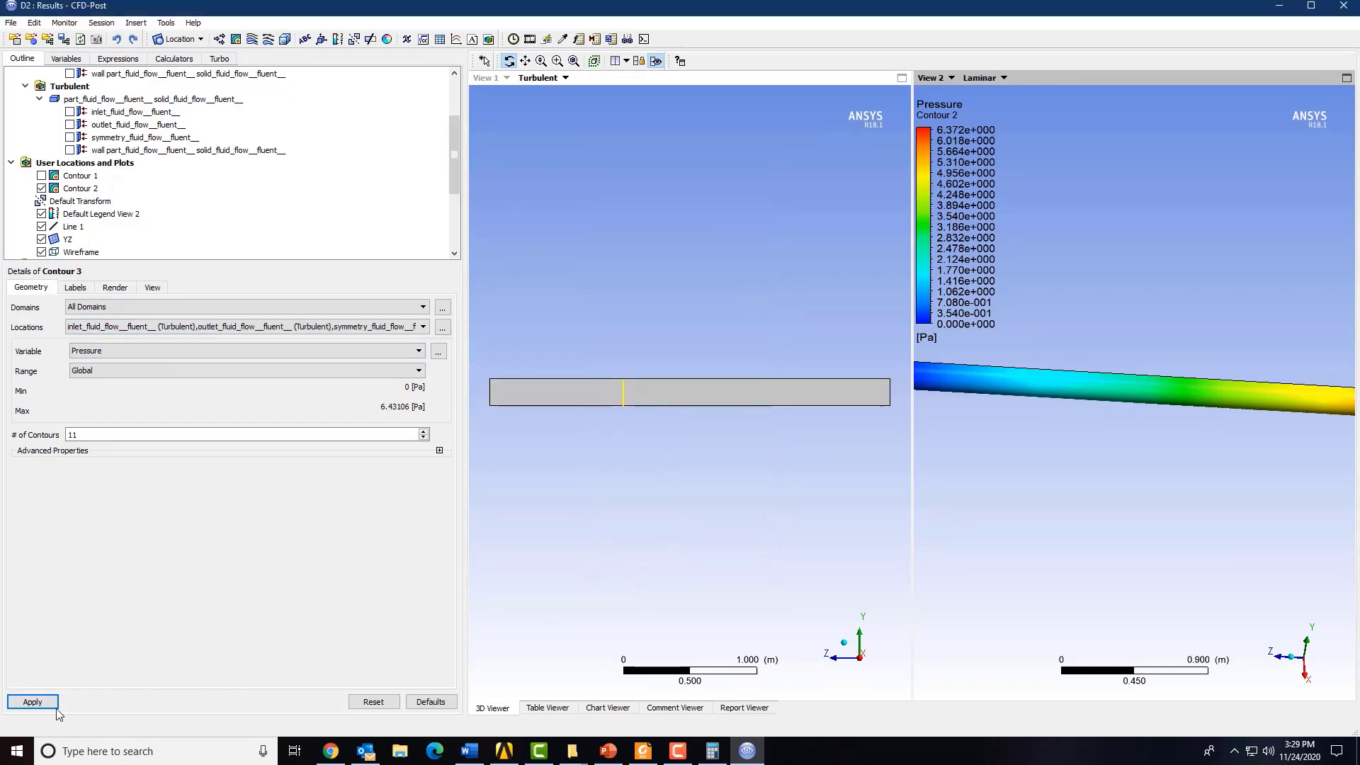
left_click(32, 702)
left_click_drag(568, 495, 701, 532)
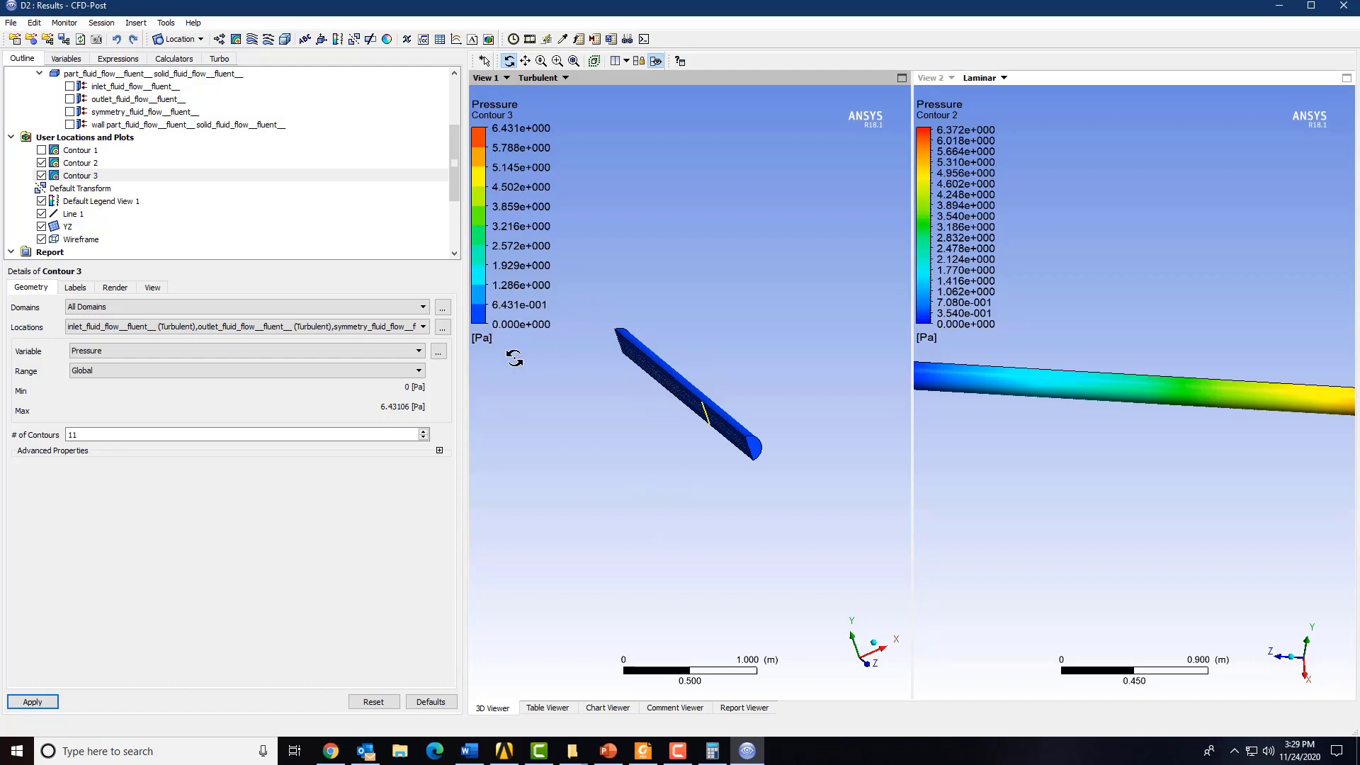
Set the number of contours for Contour 3 to 110 and inspect the Turbulent half-pipe
left_click_drag(203, 433, 1, 435)
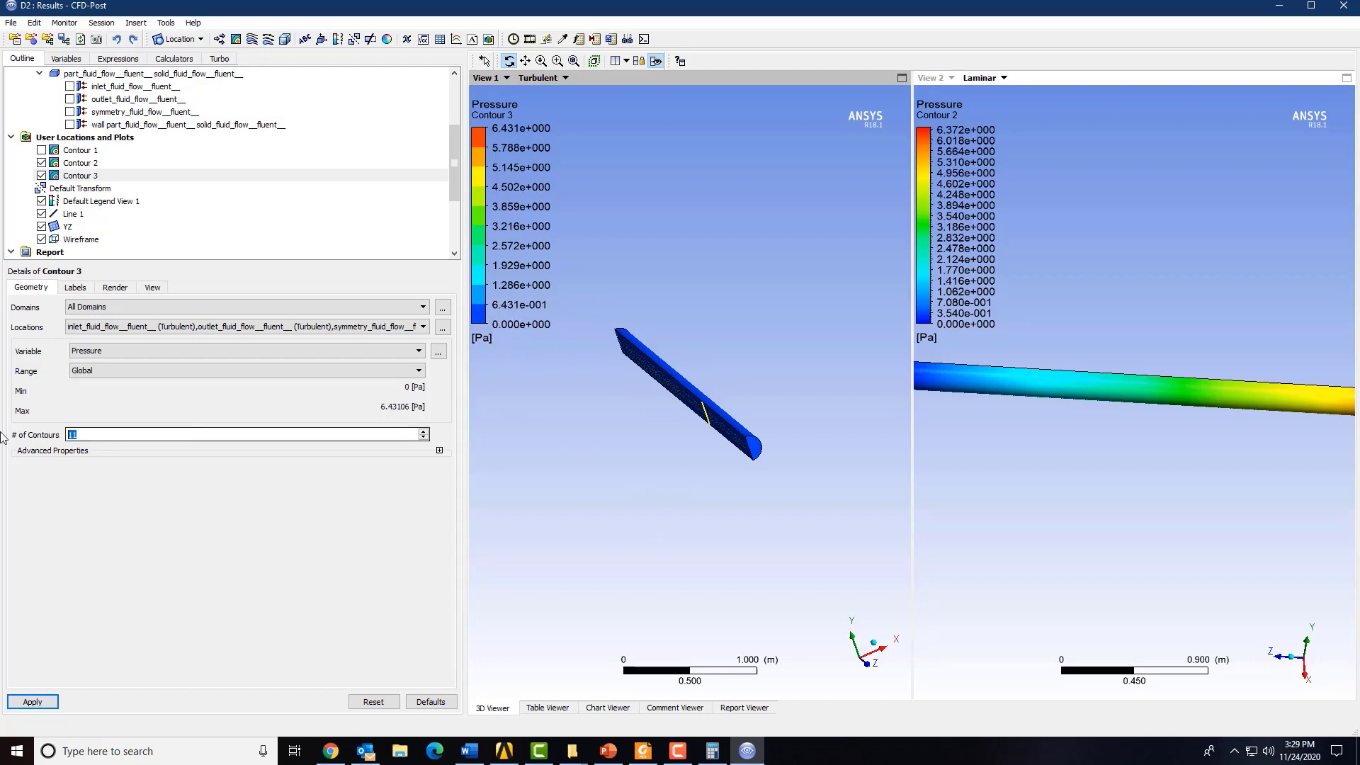
left_click(240, 433)
type("0")
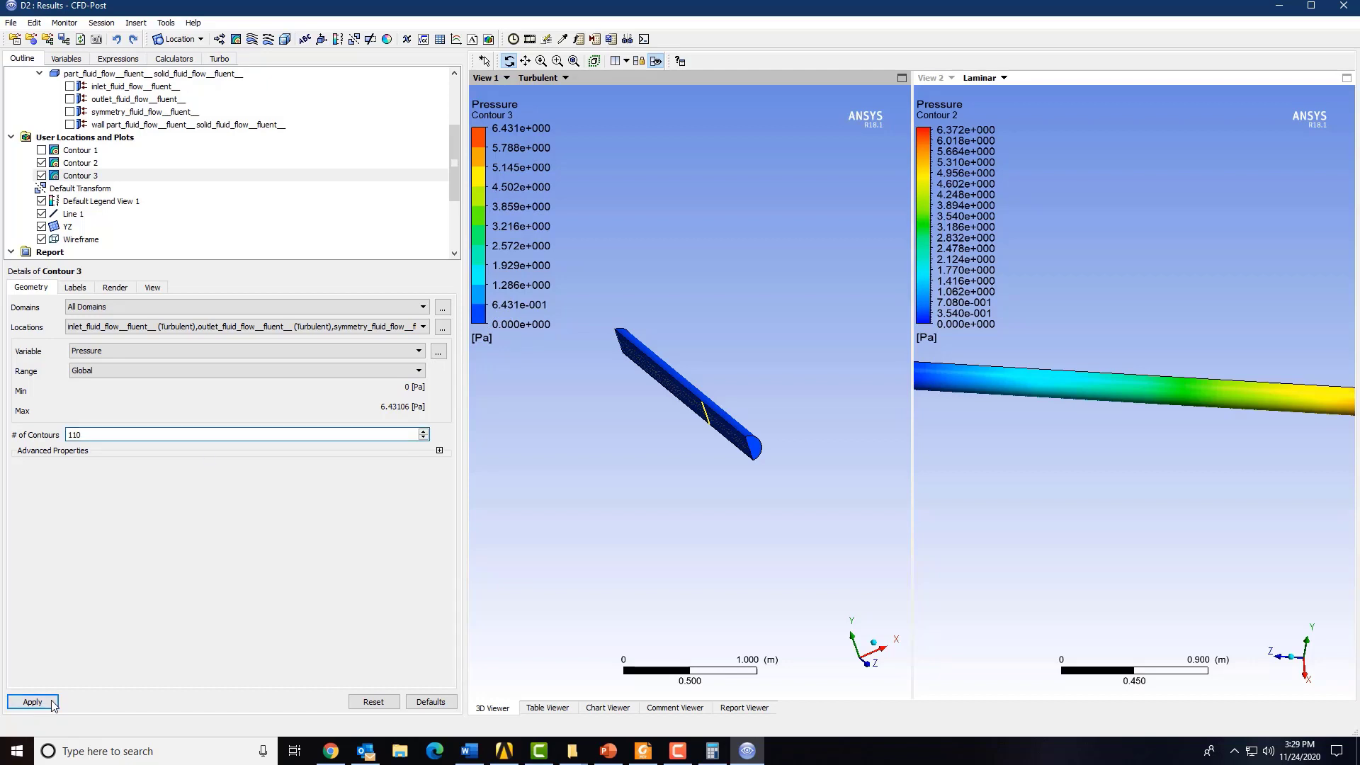
left_click(33, 702)
left_click_drag(836, 510, 696, 534)
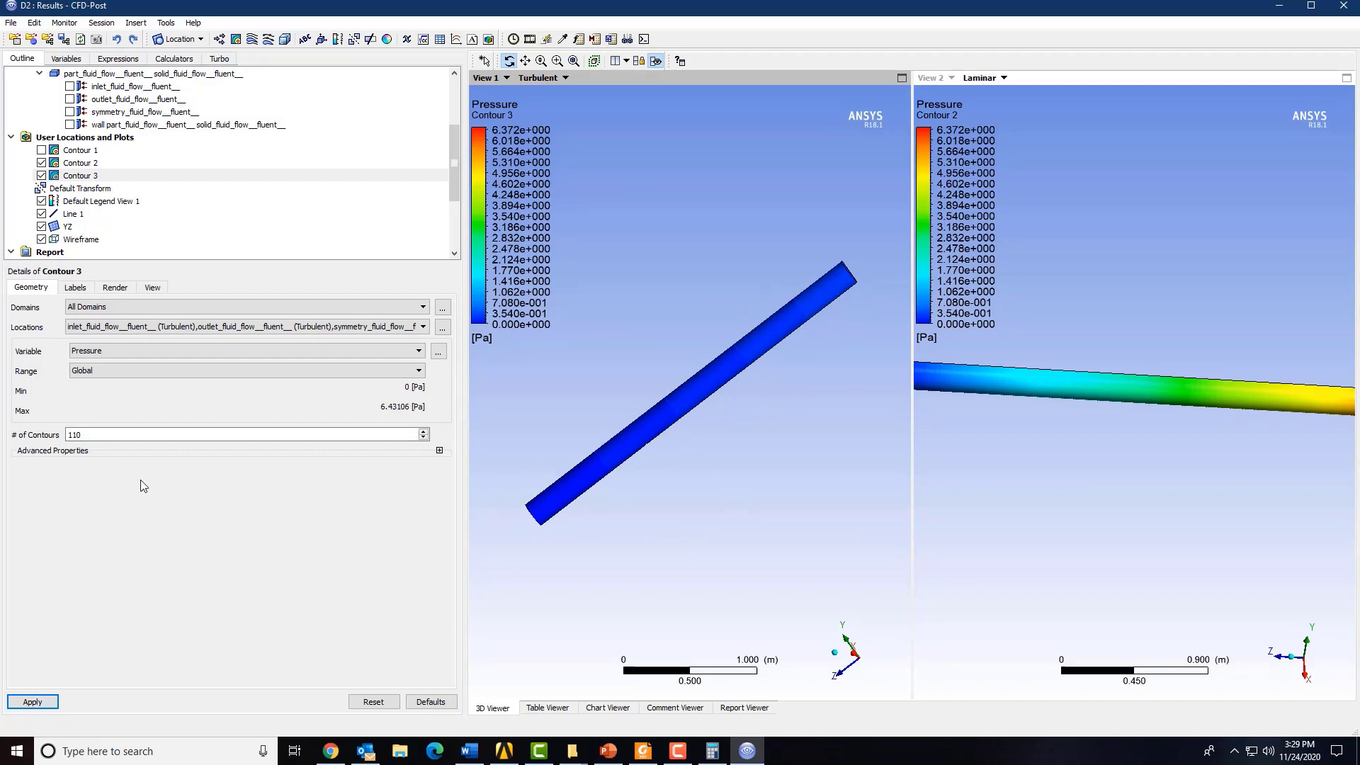
Change the range of Contour 3 to Local and compare the pressure contours of both cases from several angles
left_click(109, 370)
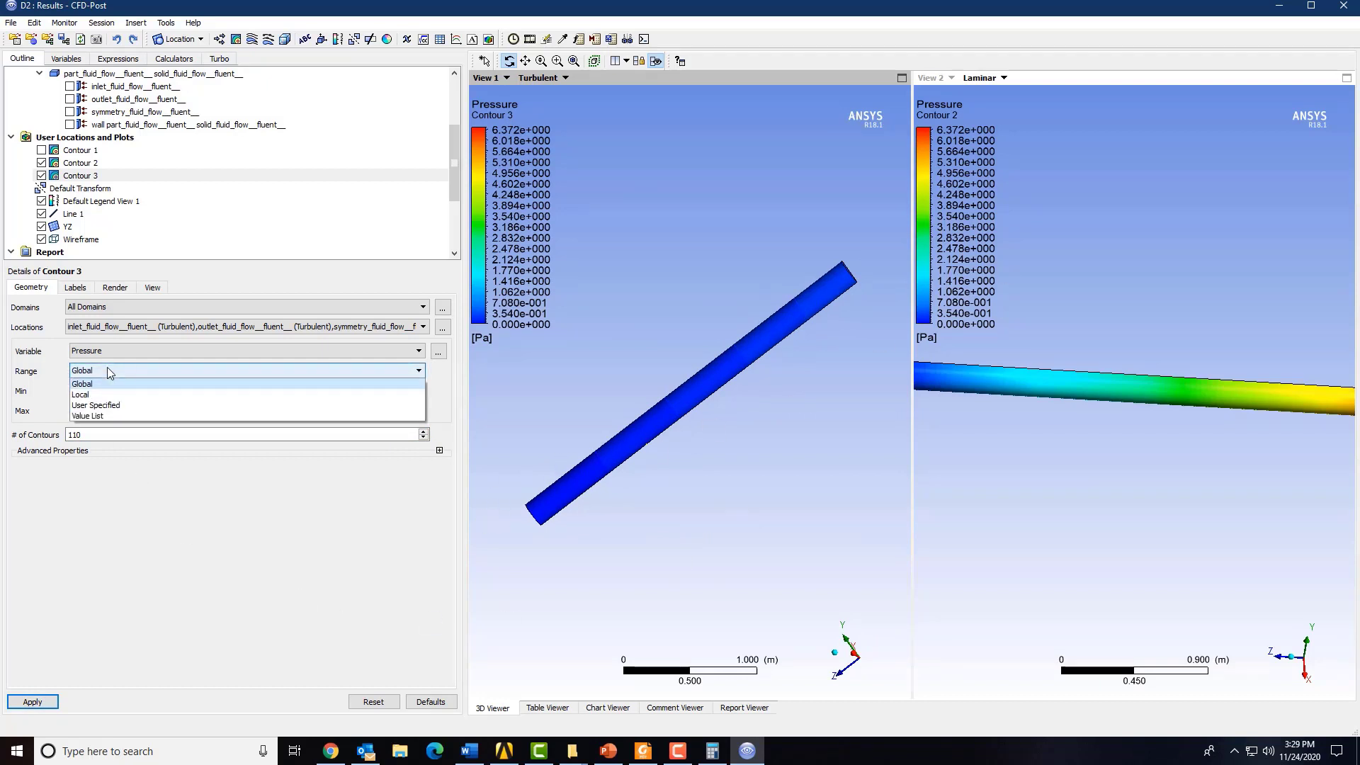
left_click(103, 382)
left_click(32, 701)
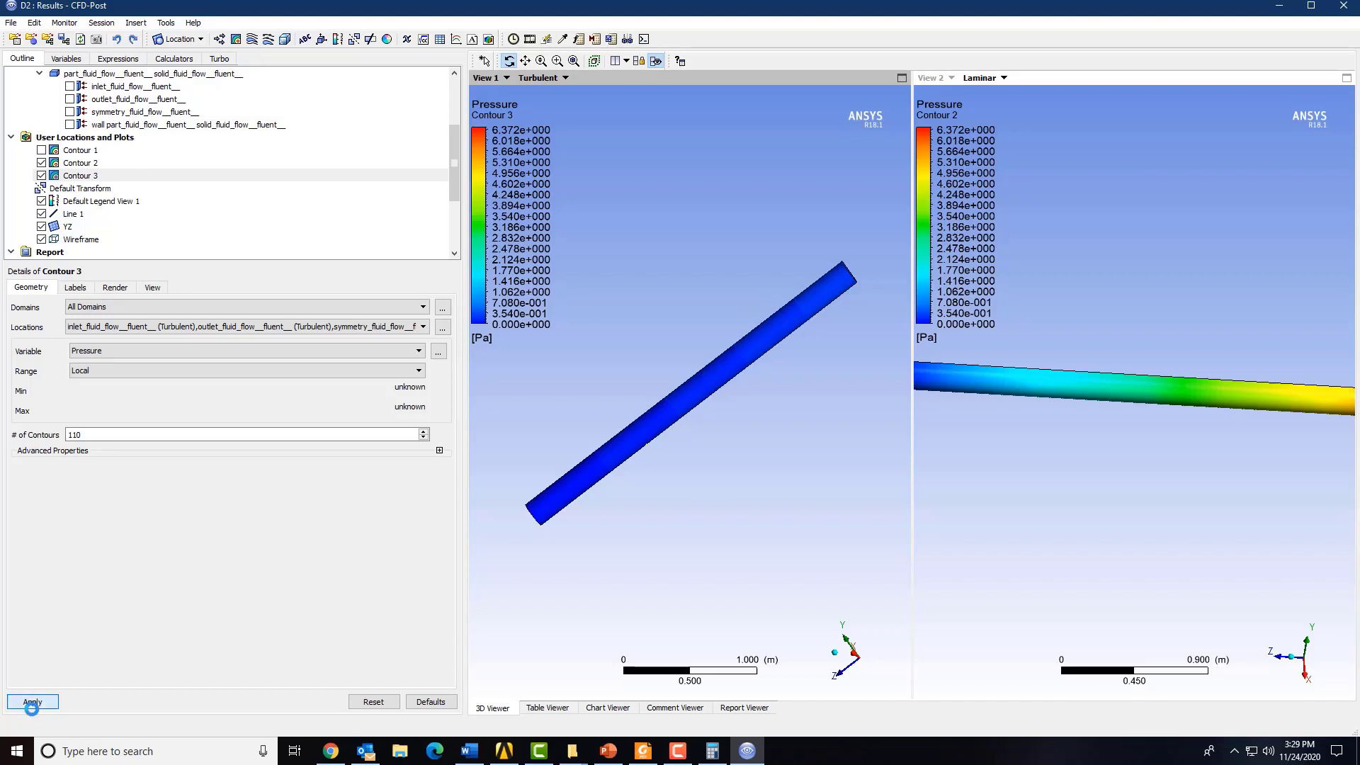
left_click_drag(776, 439, 807, 476)
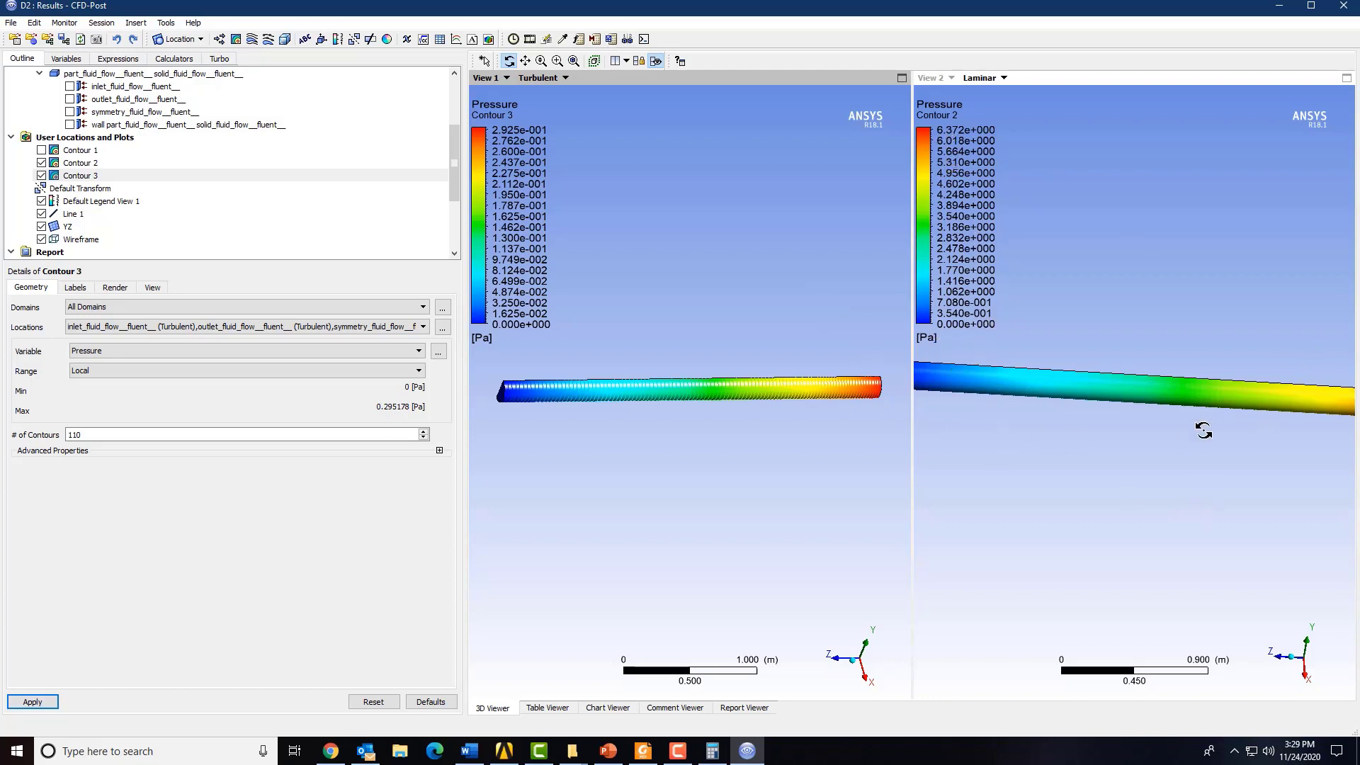
left_click_drag(1205, 431, 1258, 467)
left_click_drag(493, 414, 489, 385)
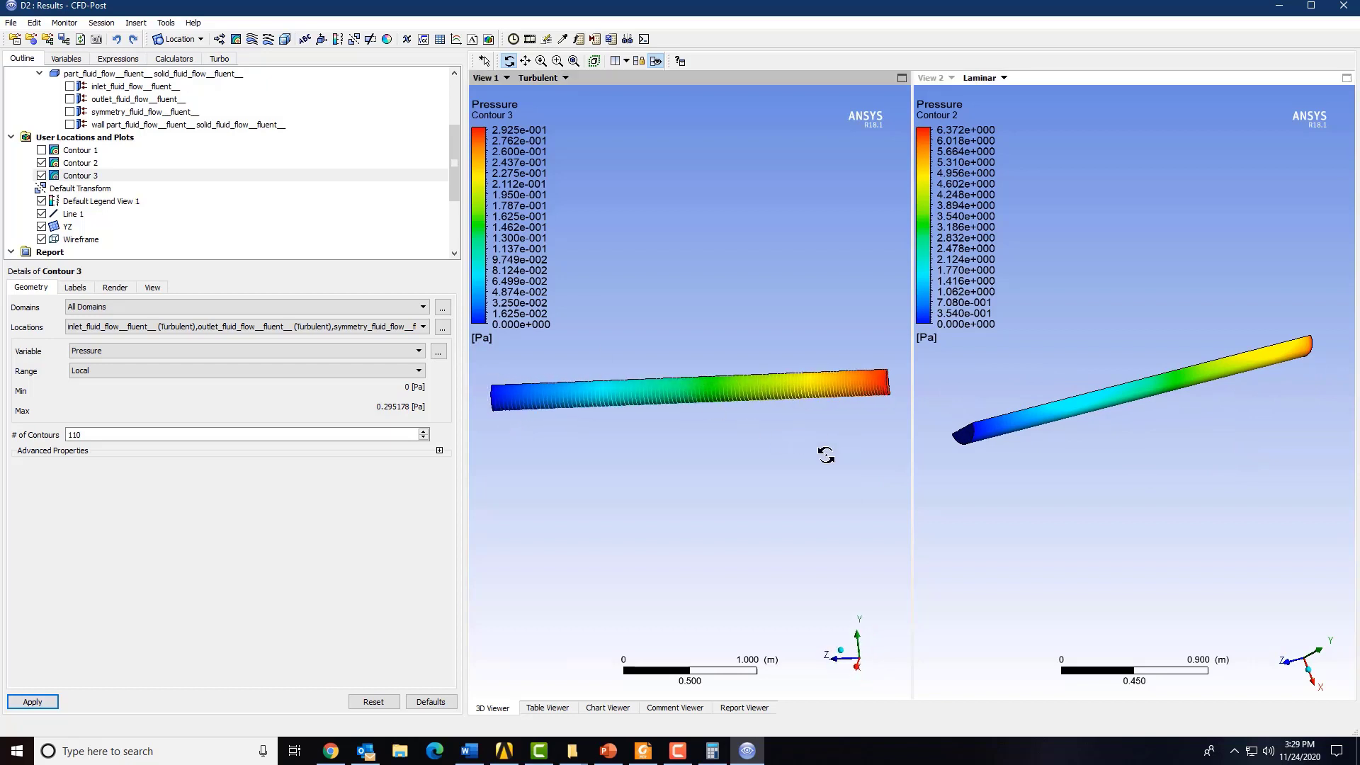
left_click_drag(819, 455, 664, 541)
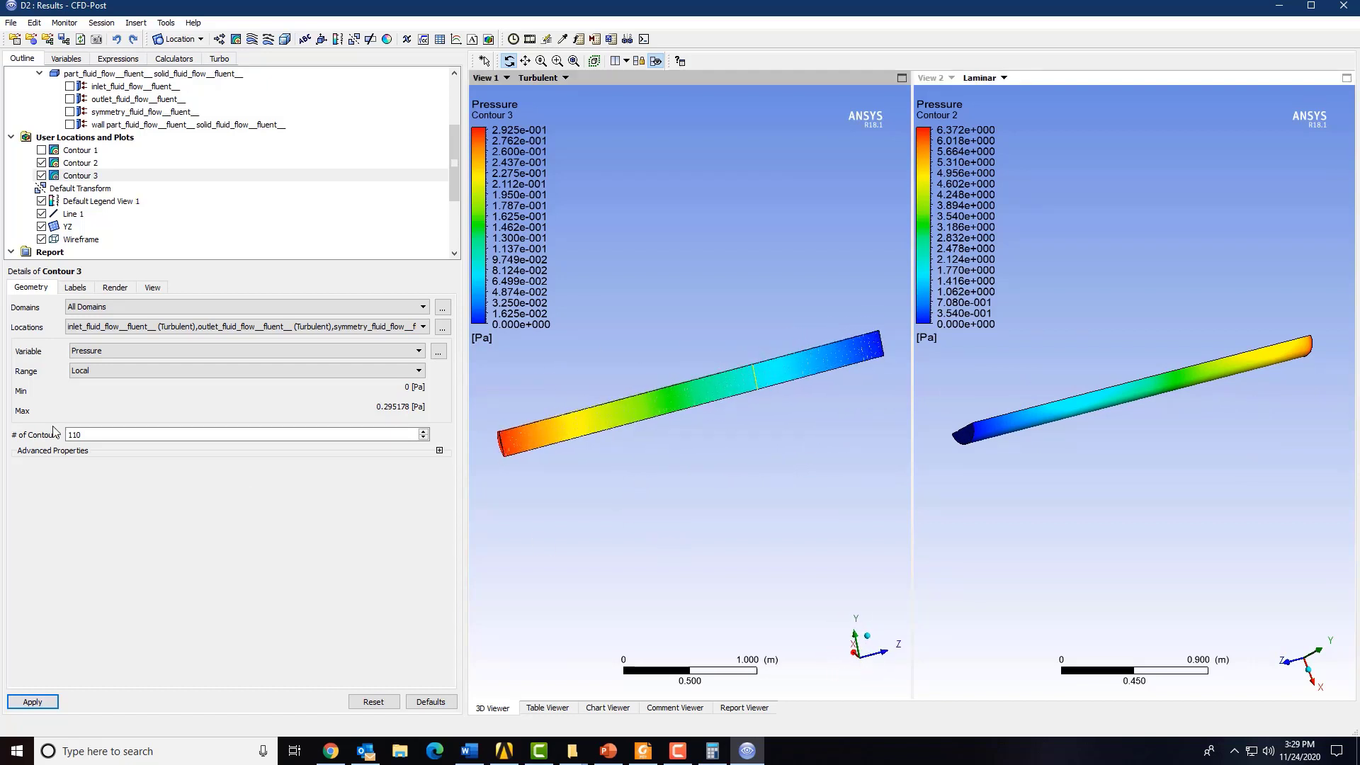
Turn off the contour lines of Contour 3 and compare the symmetry faces of the Turbulent and Laminar half-pipes
left_click(114, 287)
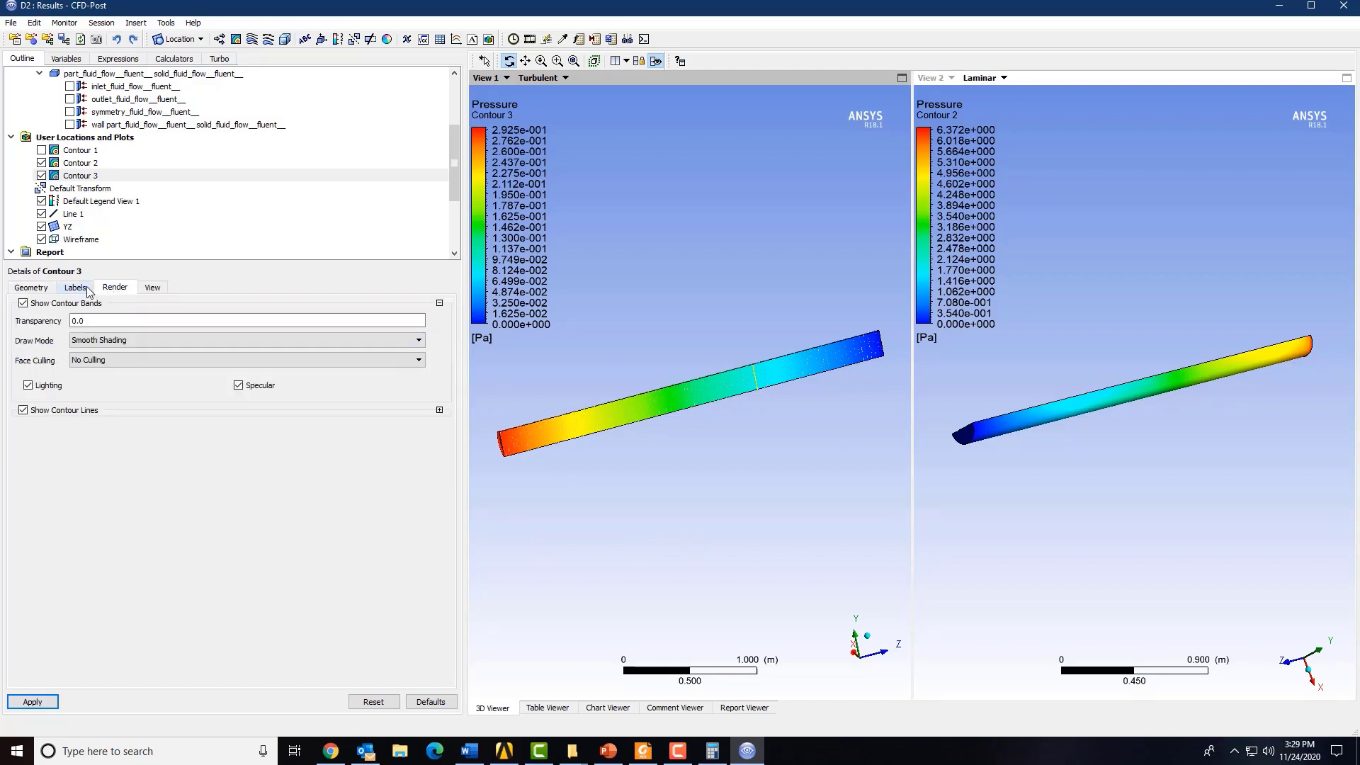
left_click(26, 700)
left_click_drag(522, 572, 820, 520)
left_click_drag(1003, 500, 545, 488)
left_click(737, 503)
left_click(151, 287)
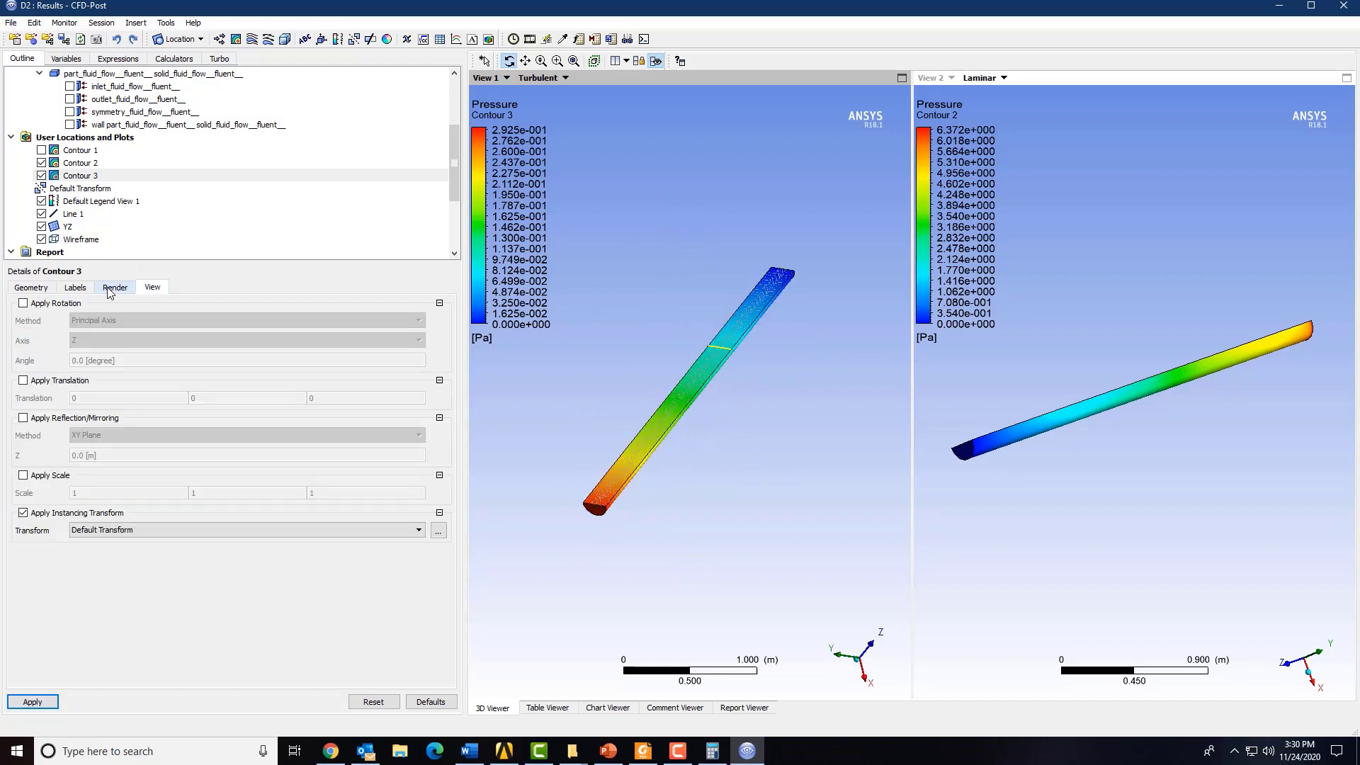
left_click(25, 288)
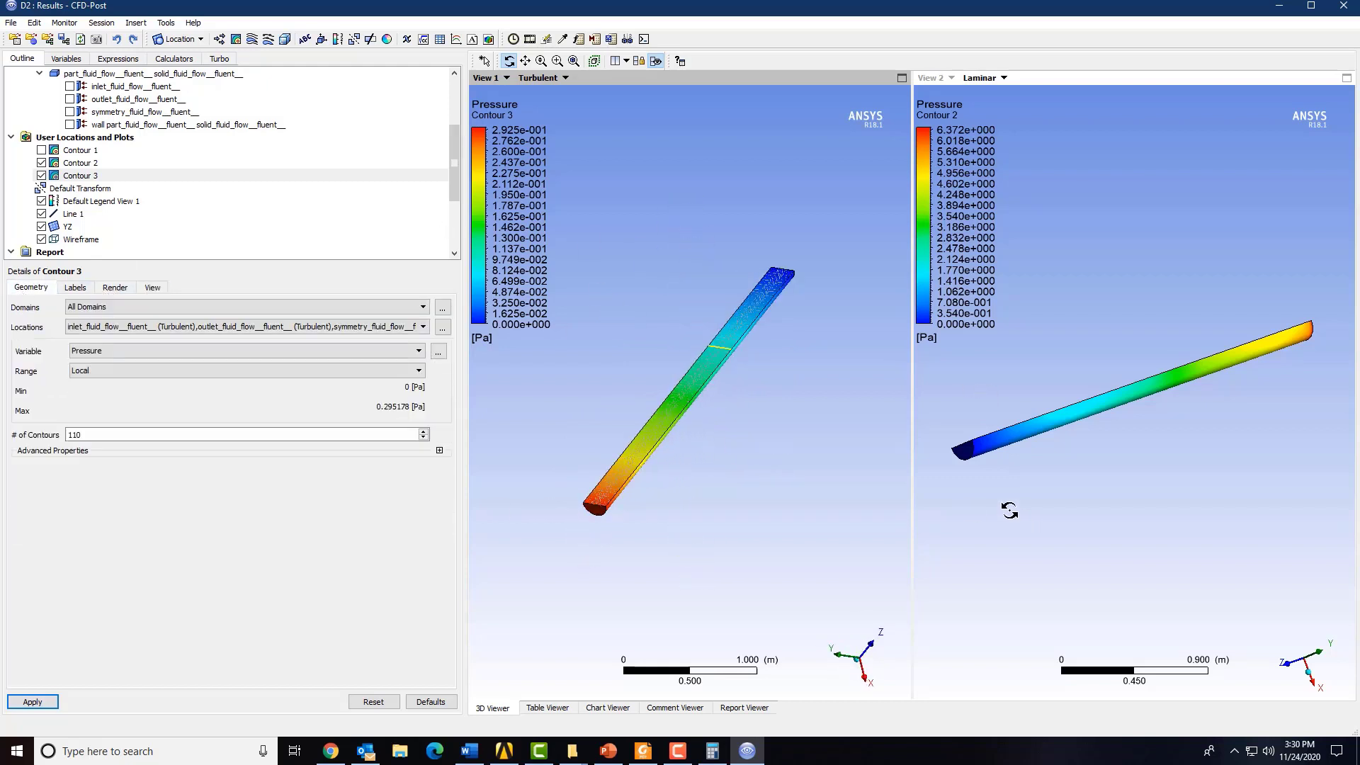
left_click_drag(1117, 521, 1119, 588)
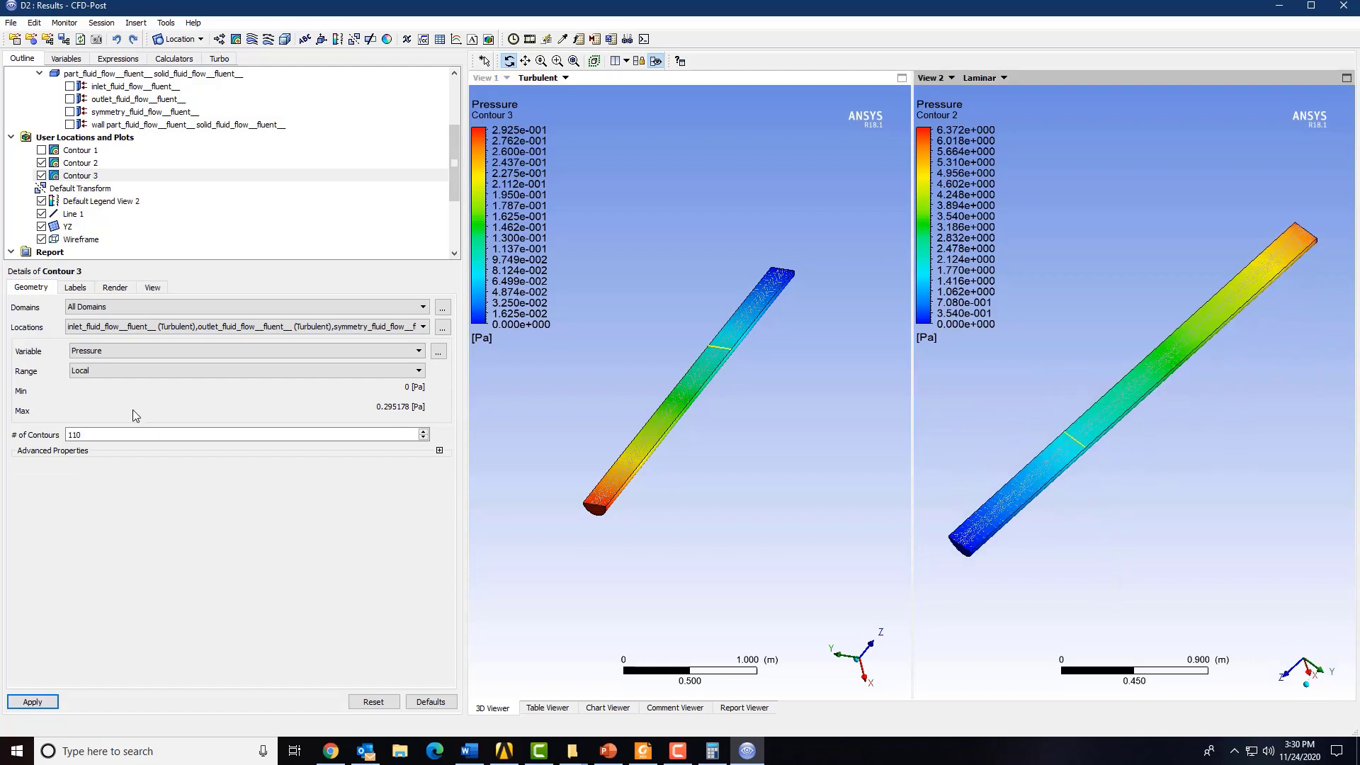
Change the locations of Contour 3 to the Laminar case's inlet, outlet, symmetry and wall boundaries
left_click(442, 326)
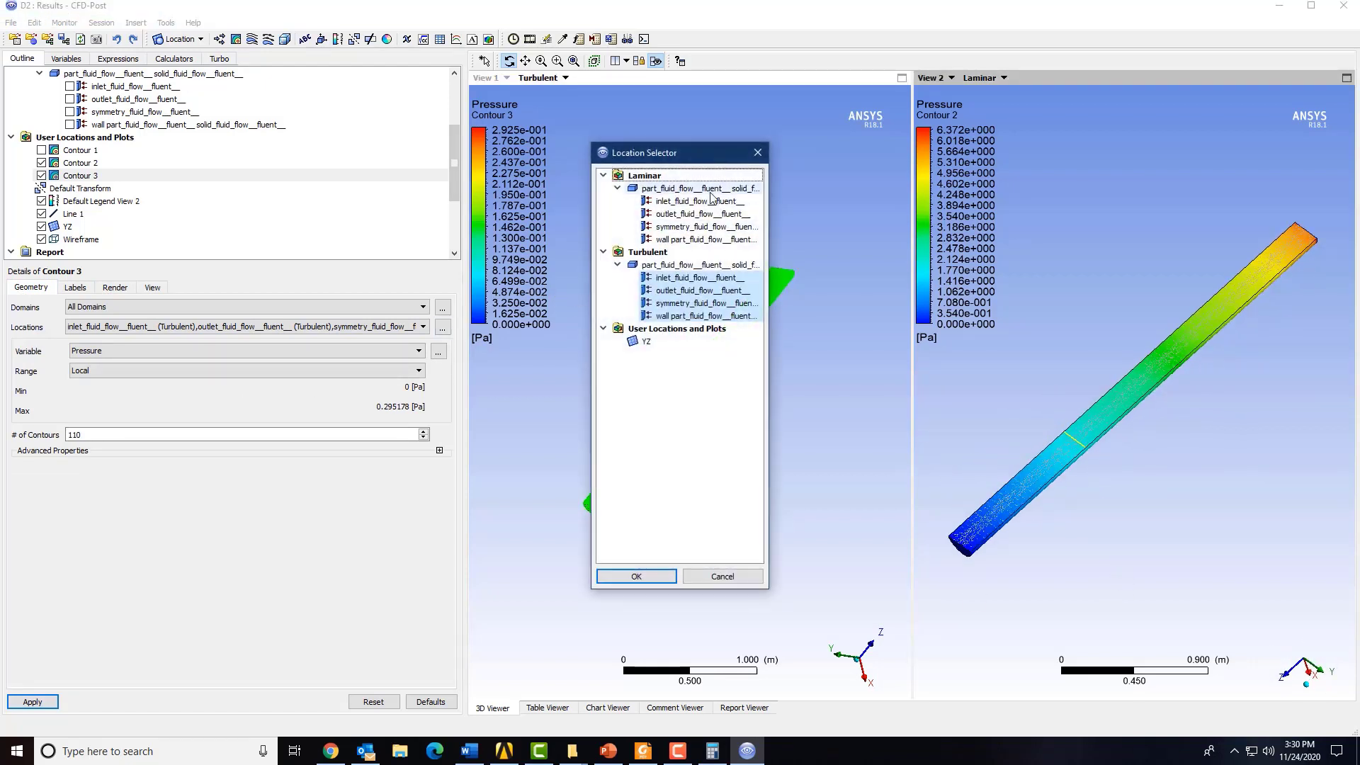
left_click_drag(712, 201, 709, 239)
left_click(636, 575)
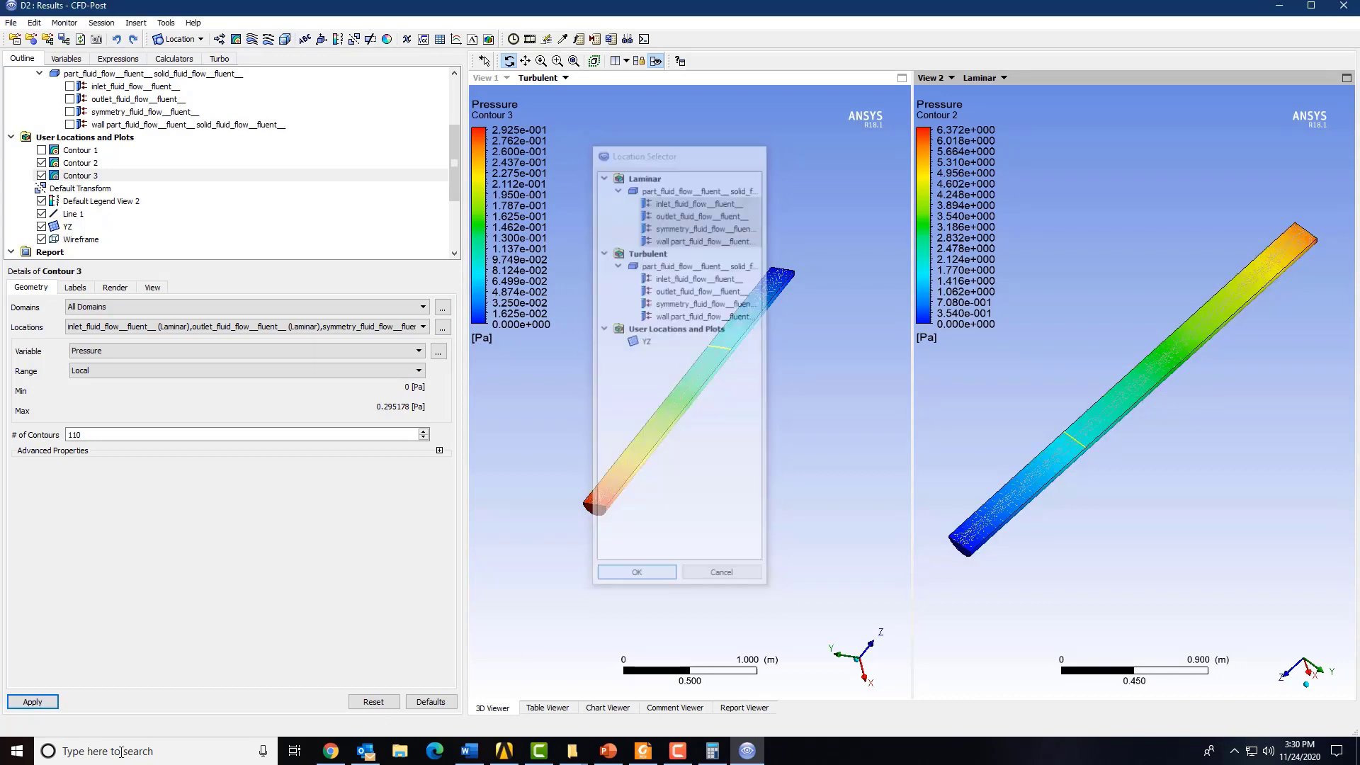
Mirror Contour 3 across the YZ plane at X = 0.0 m and inspect the full Laminar pipe
left_click(115, 287)
left_click(153, 287)
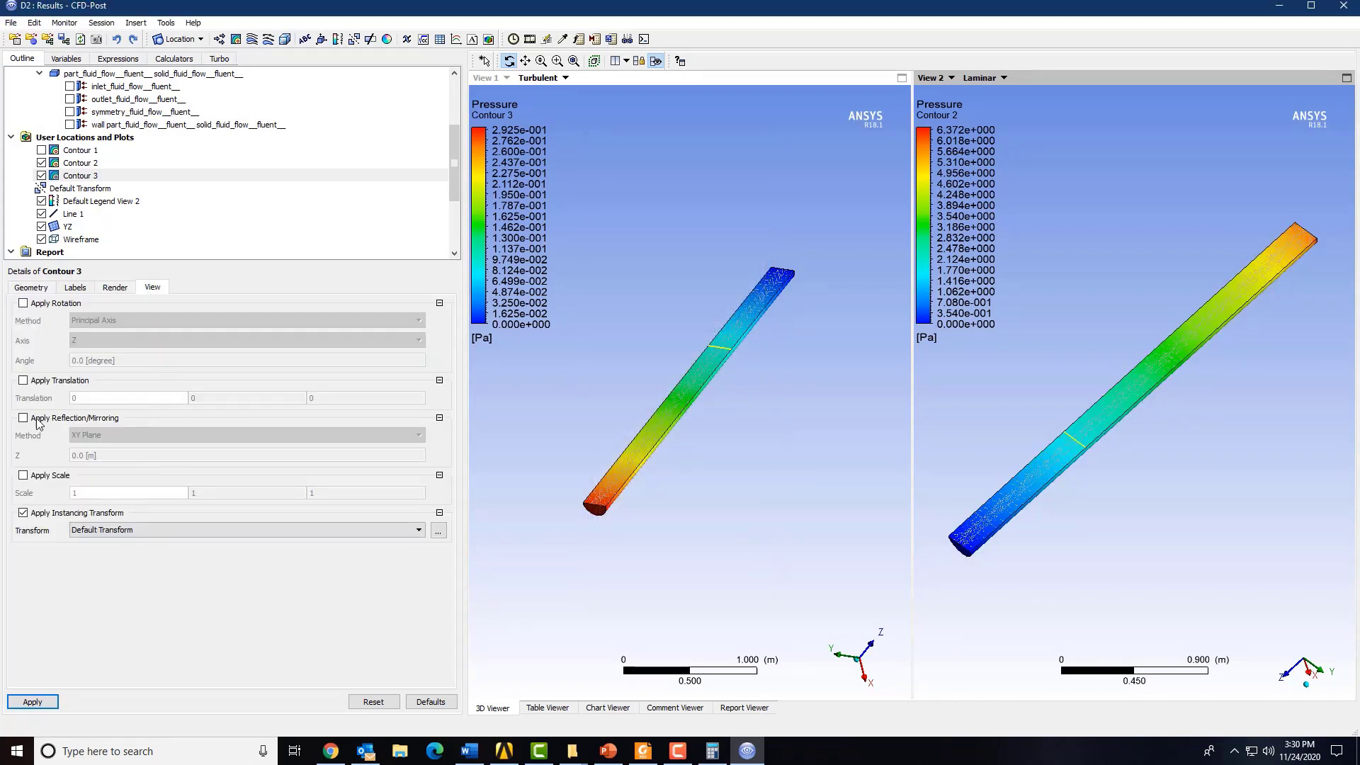
left_click(23, 417)
left_click(419, 435)
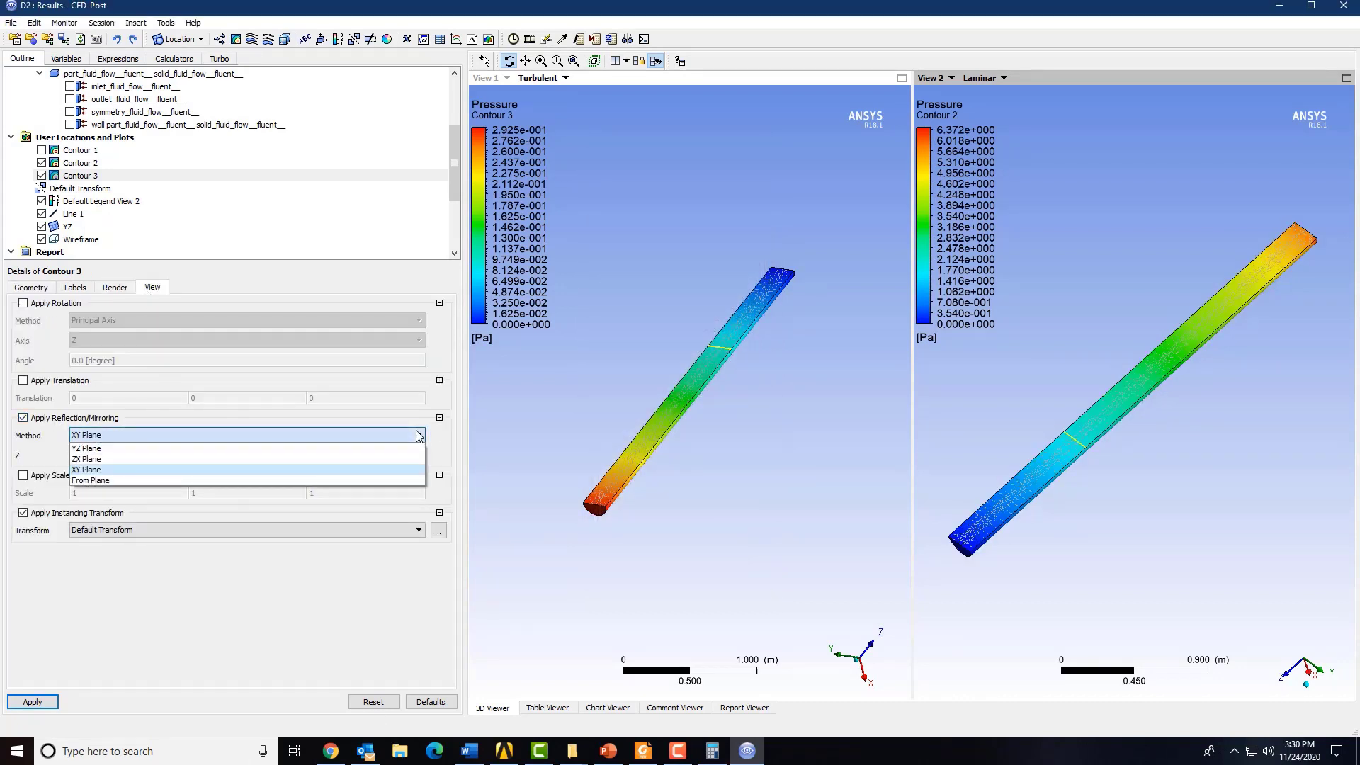
left_click(106, 449)
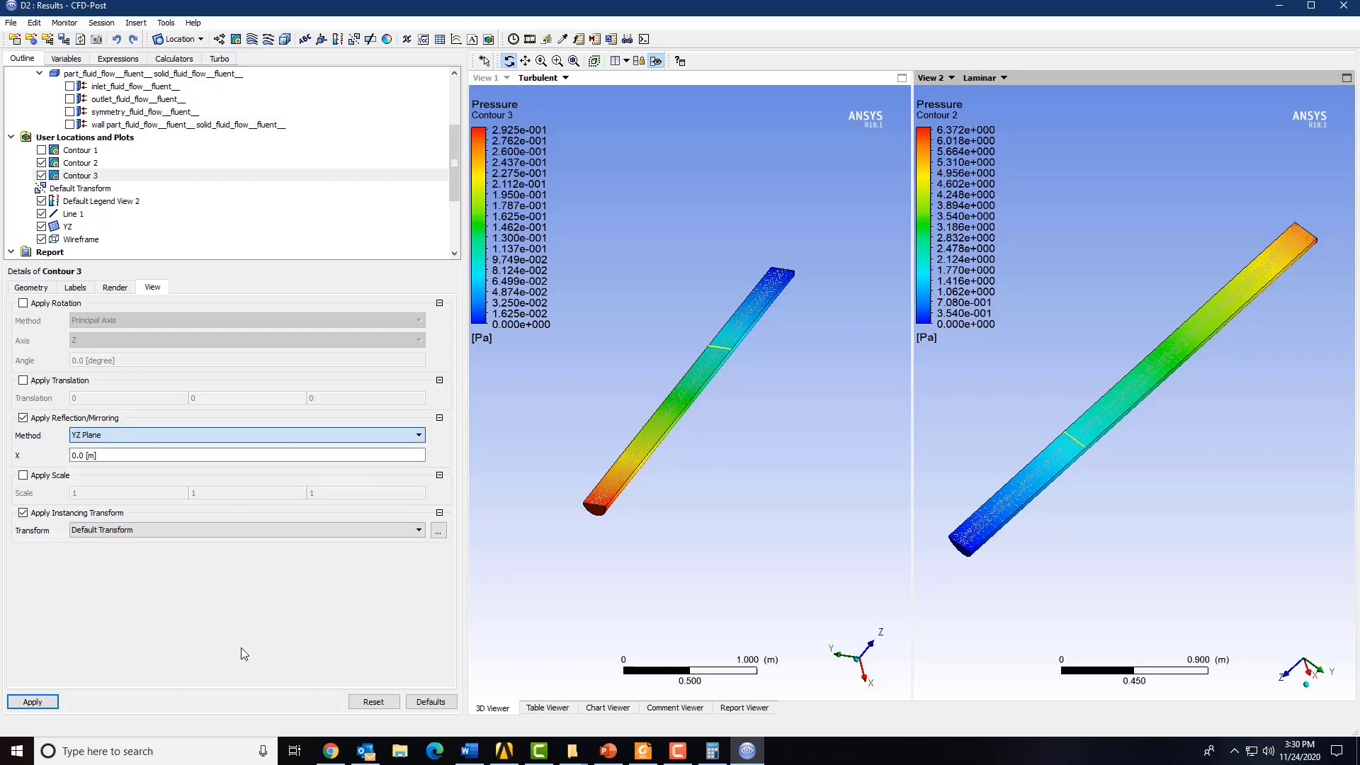
left_click(17, 704)
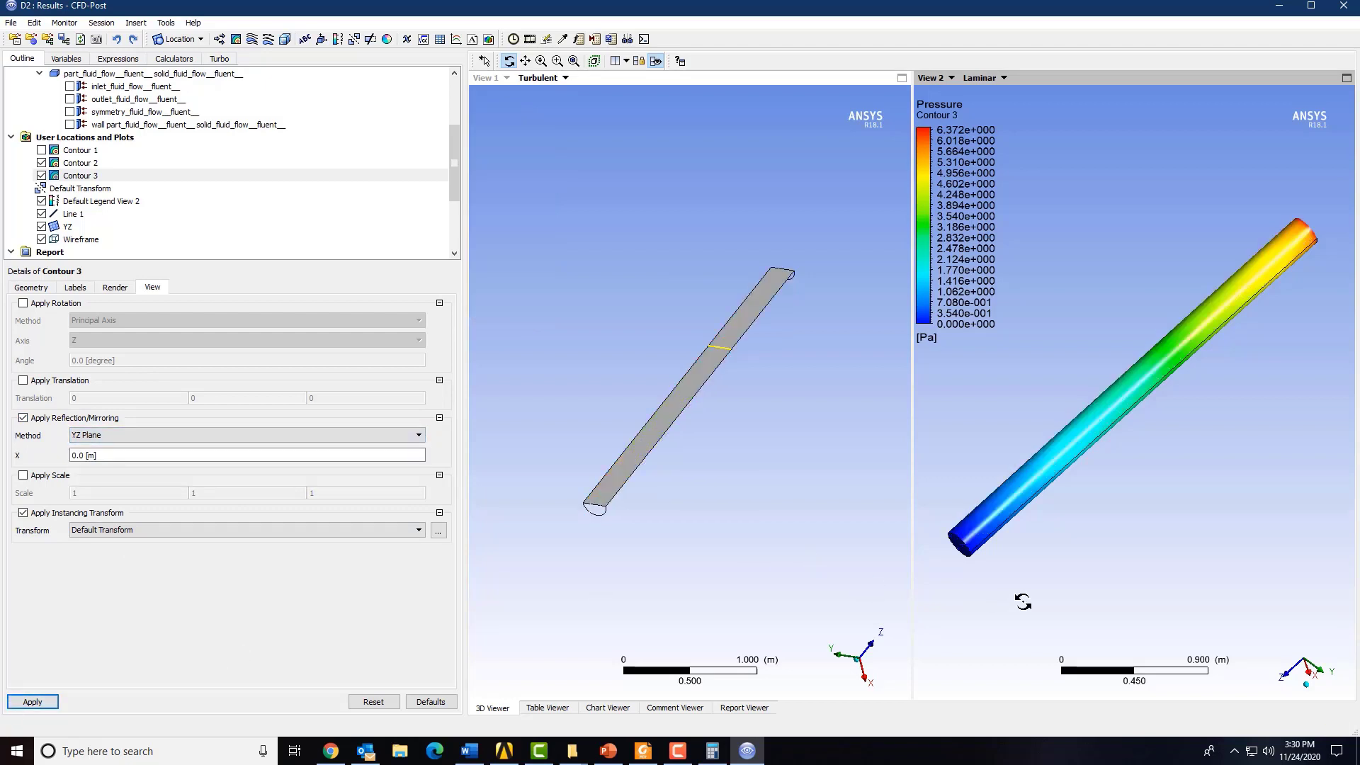
left_click_drag(1023, 597, 1034, 439)
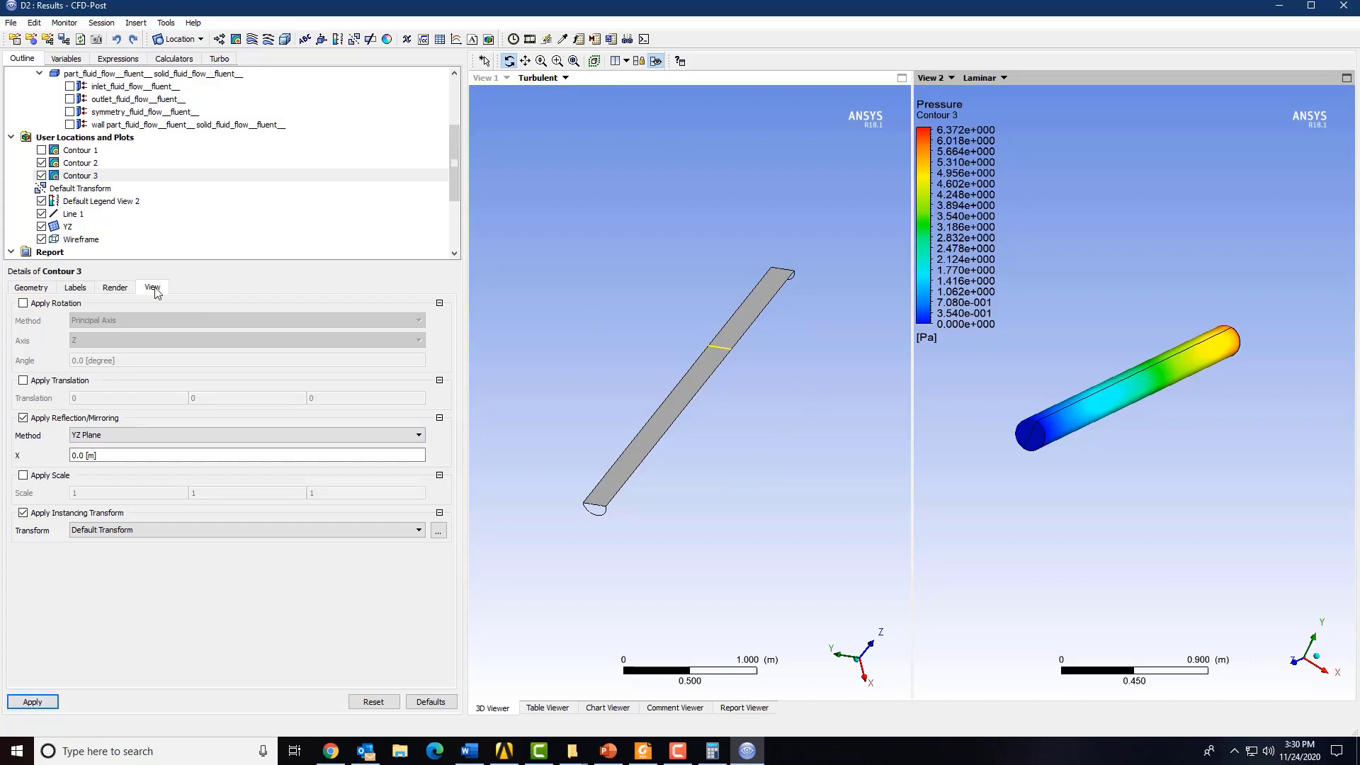
Delete Contour 3 and inspect Contour 2 on the Laminar half-pipe
left_click(95, 177)
left_click(95, 166)
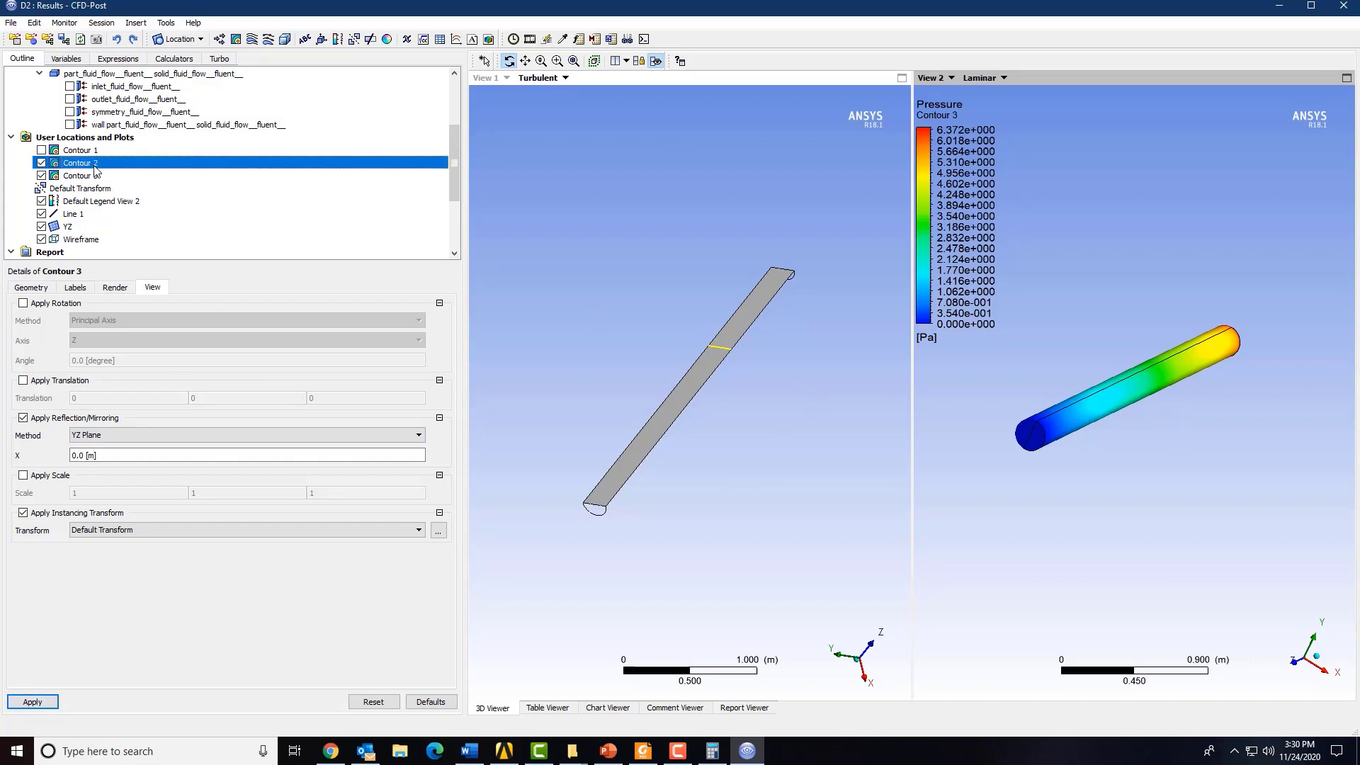
left_click(93, 177)
left_click(93, 167)
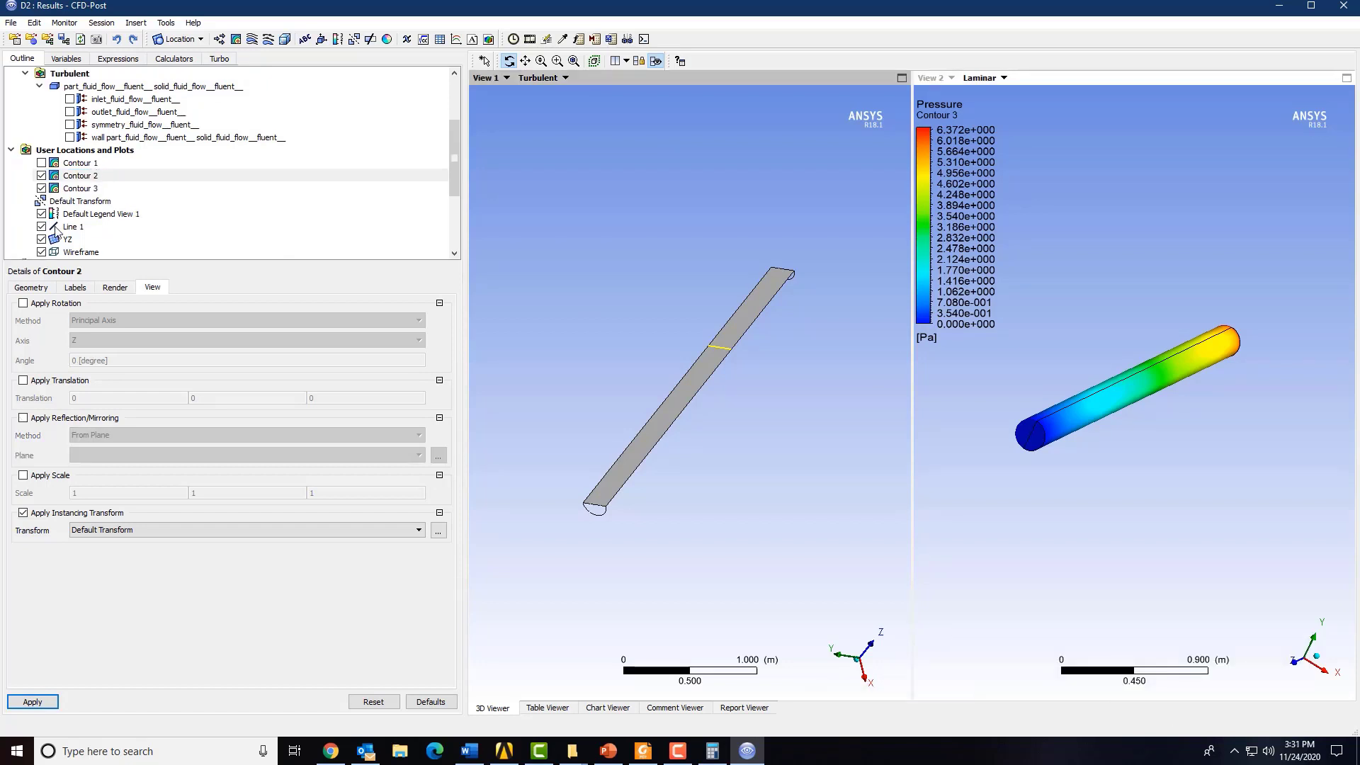
left_click(69, 189)
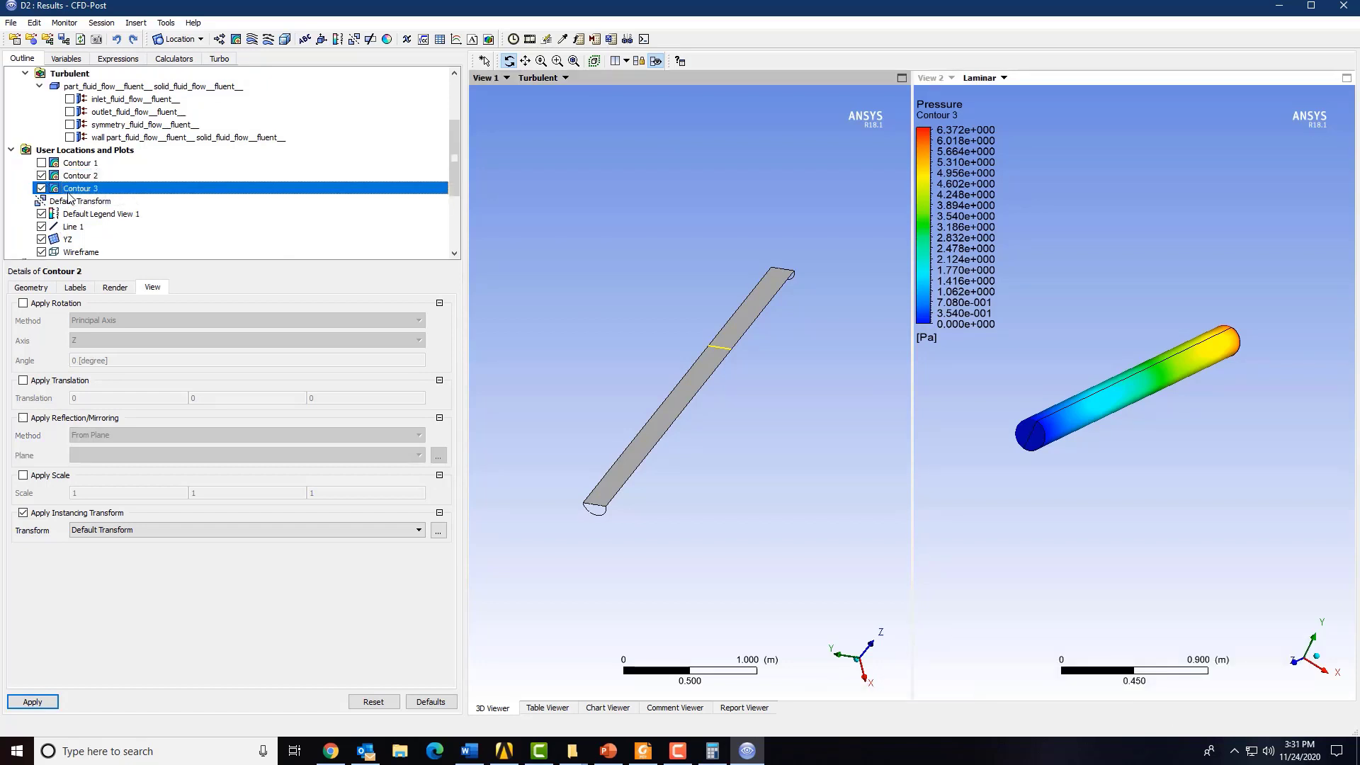
key("Delete")
left_click(978, 443)
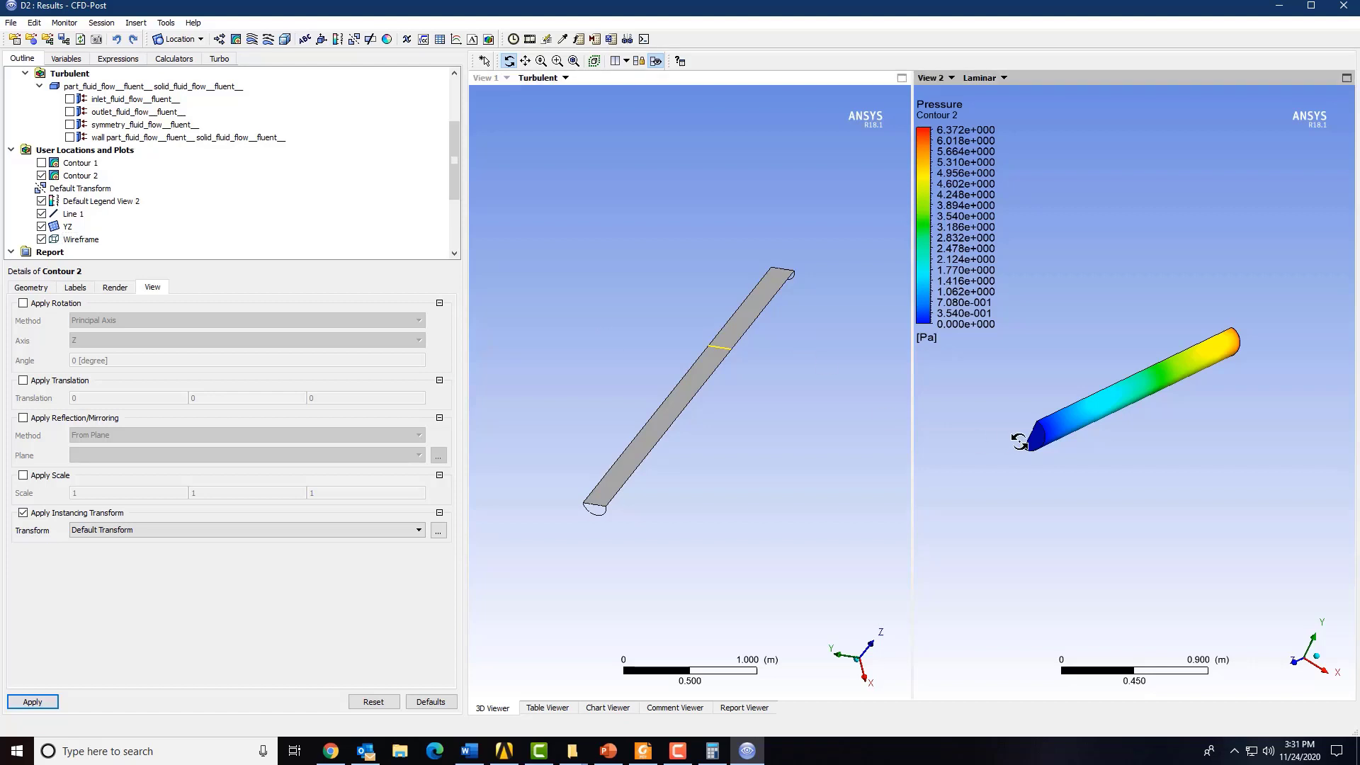
left_click_drag(978, 443, 1049, 467)
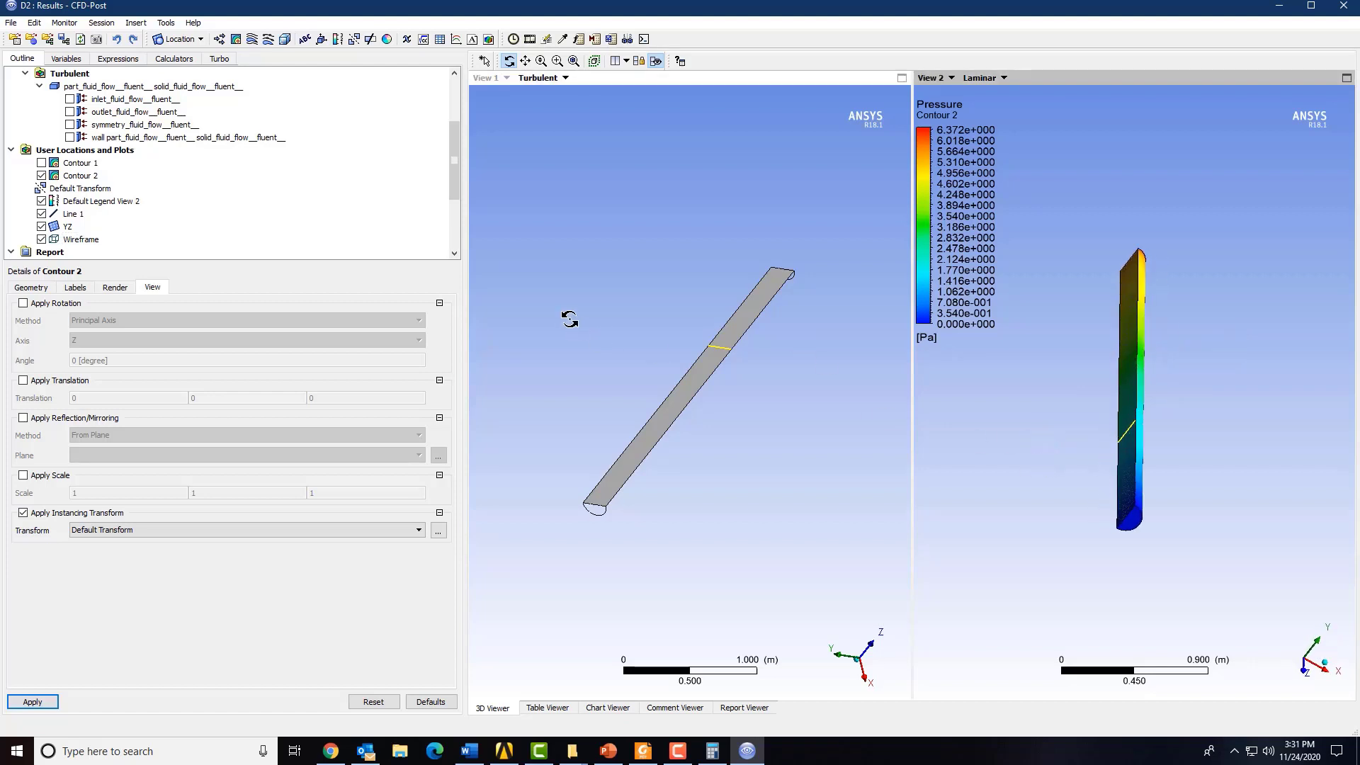
Create Instance Transform 1 without instancing info from the domain and with a reflection across the YZ plane at X = 0.0 m
left_click(352, 39)
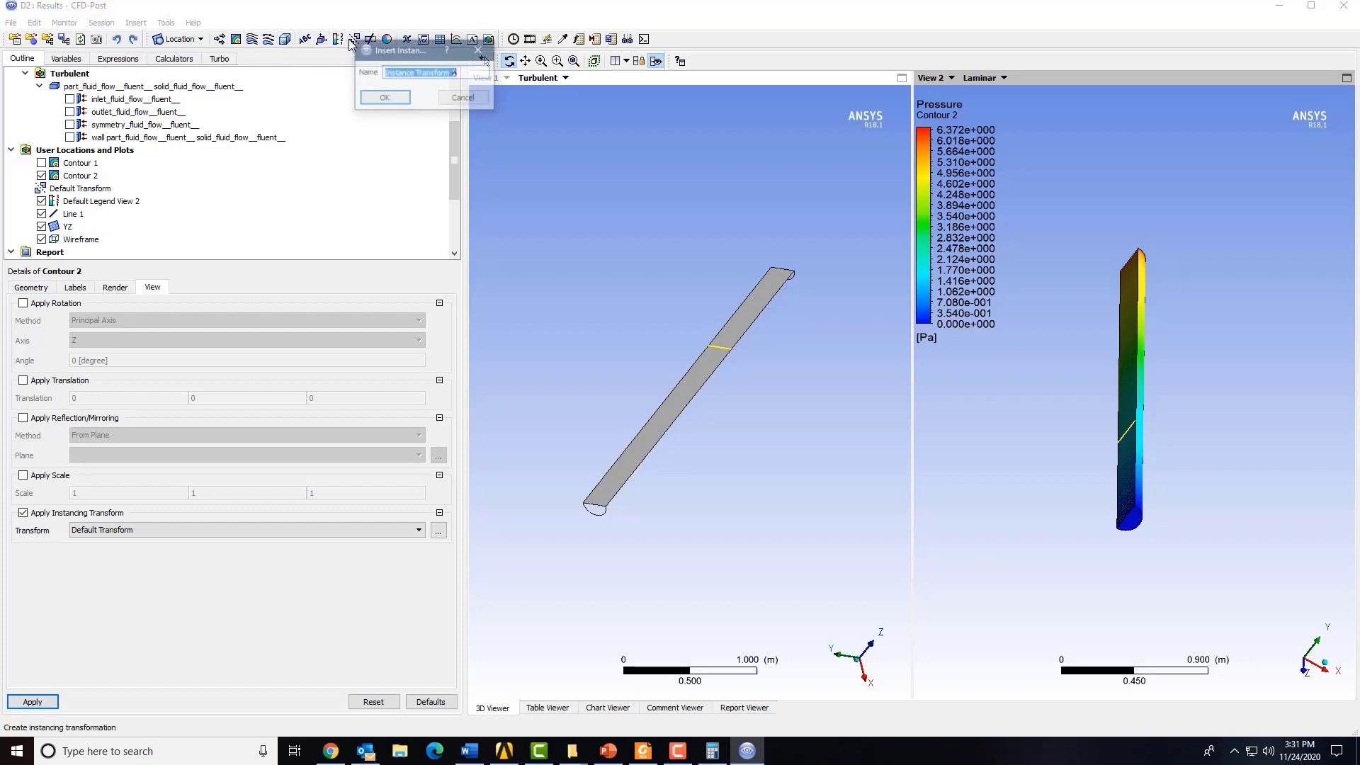
left_click(384, 99)
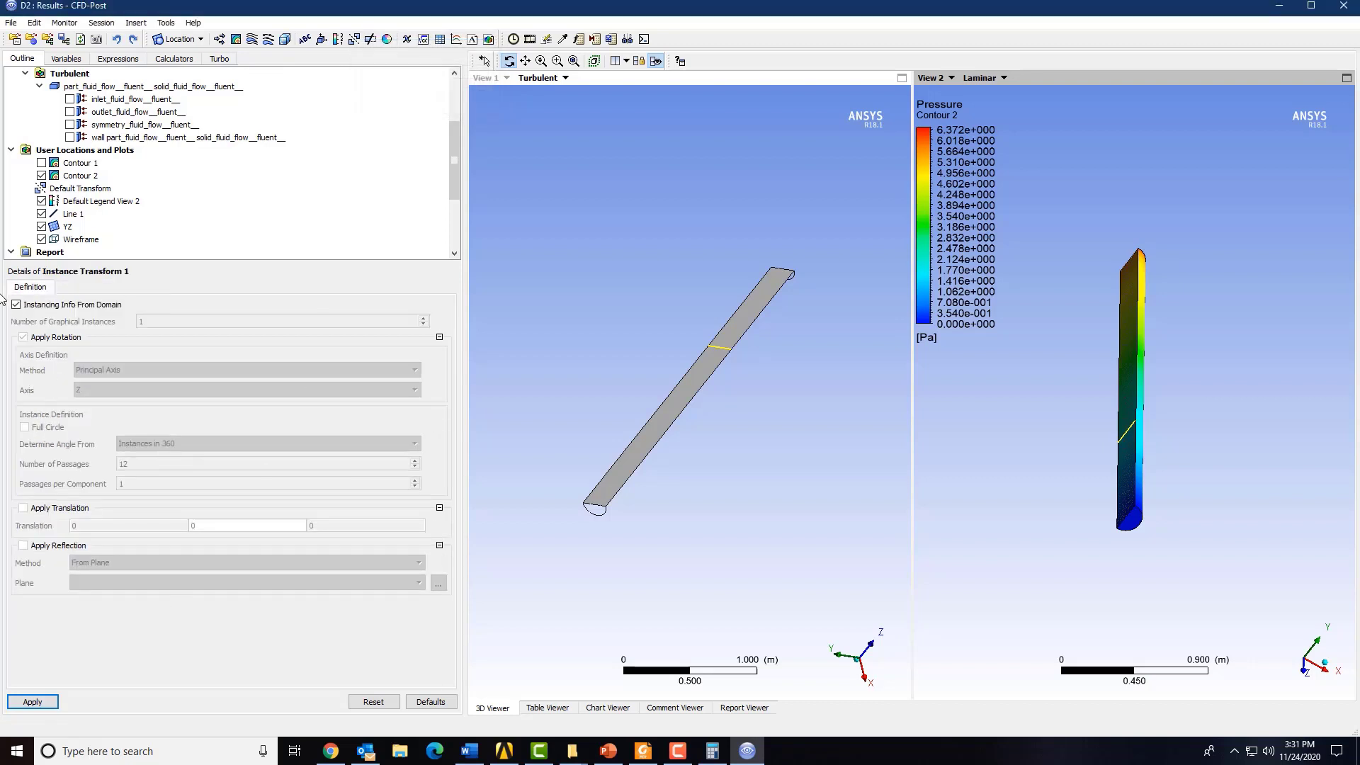
left_click(40, 306)
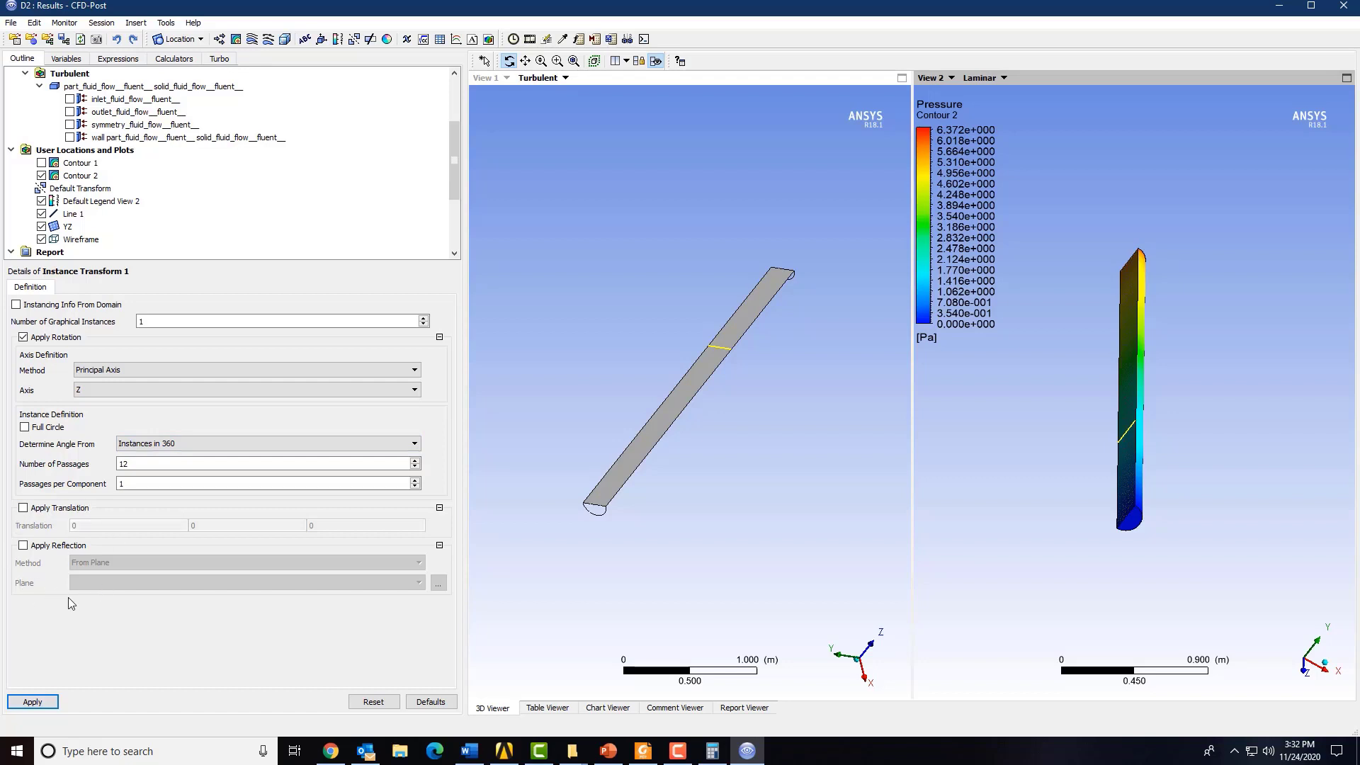
left_click(61, 547)
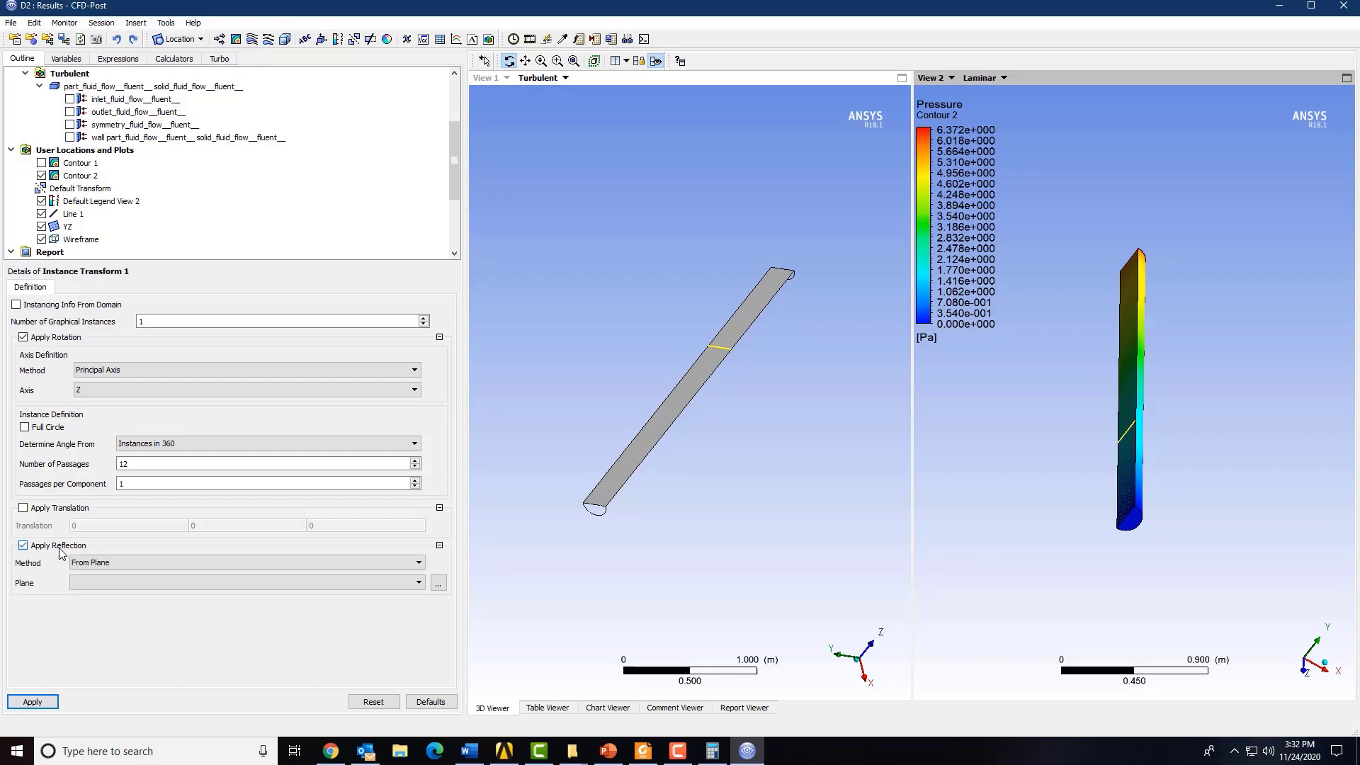
left_click(129, 565)
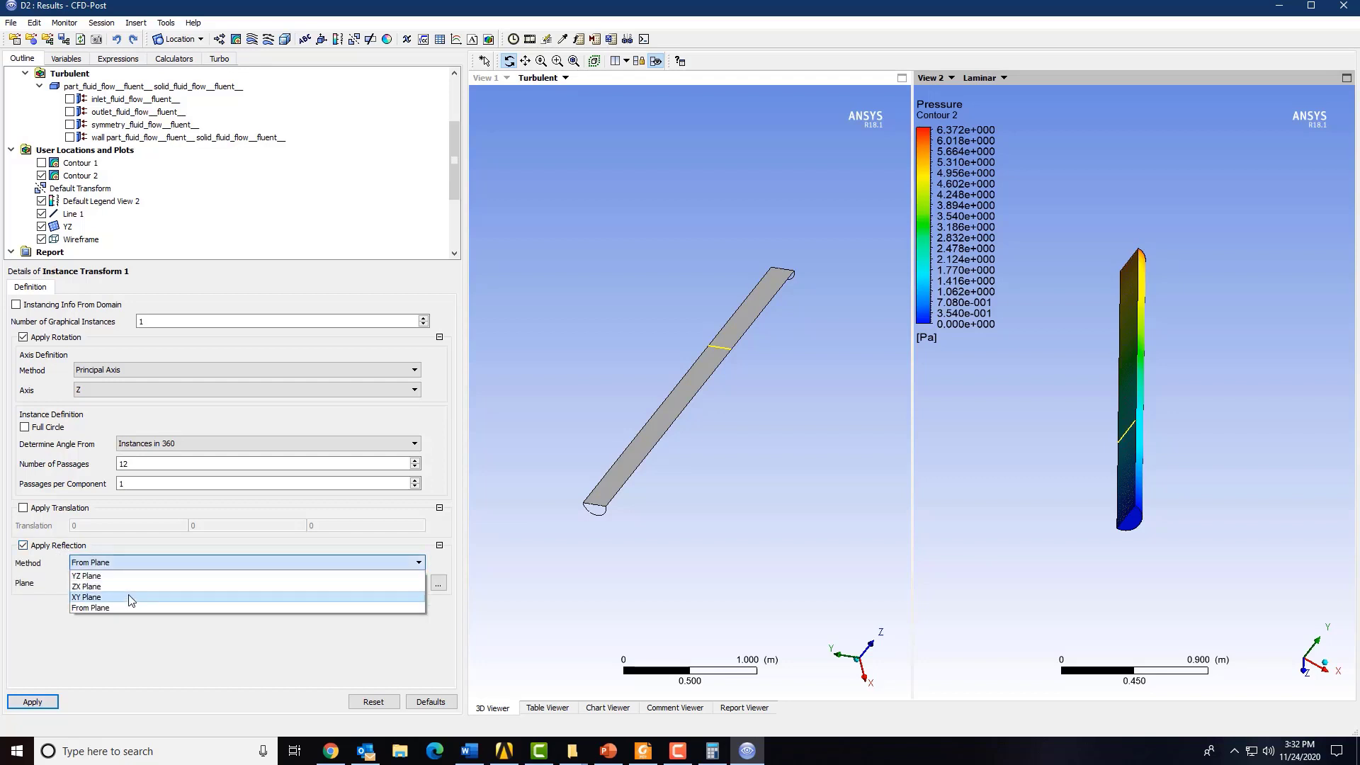
left_click(129, 575)
left_click_drag(1133, 572, 1259, 376)
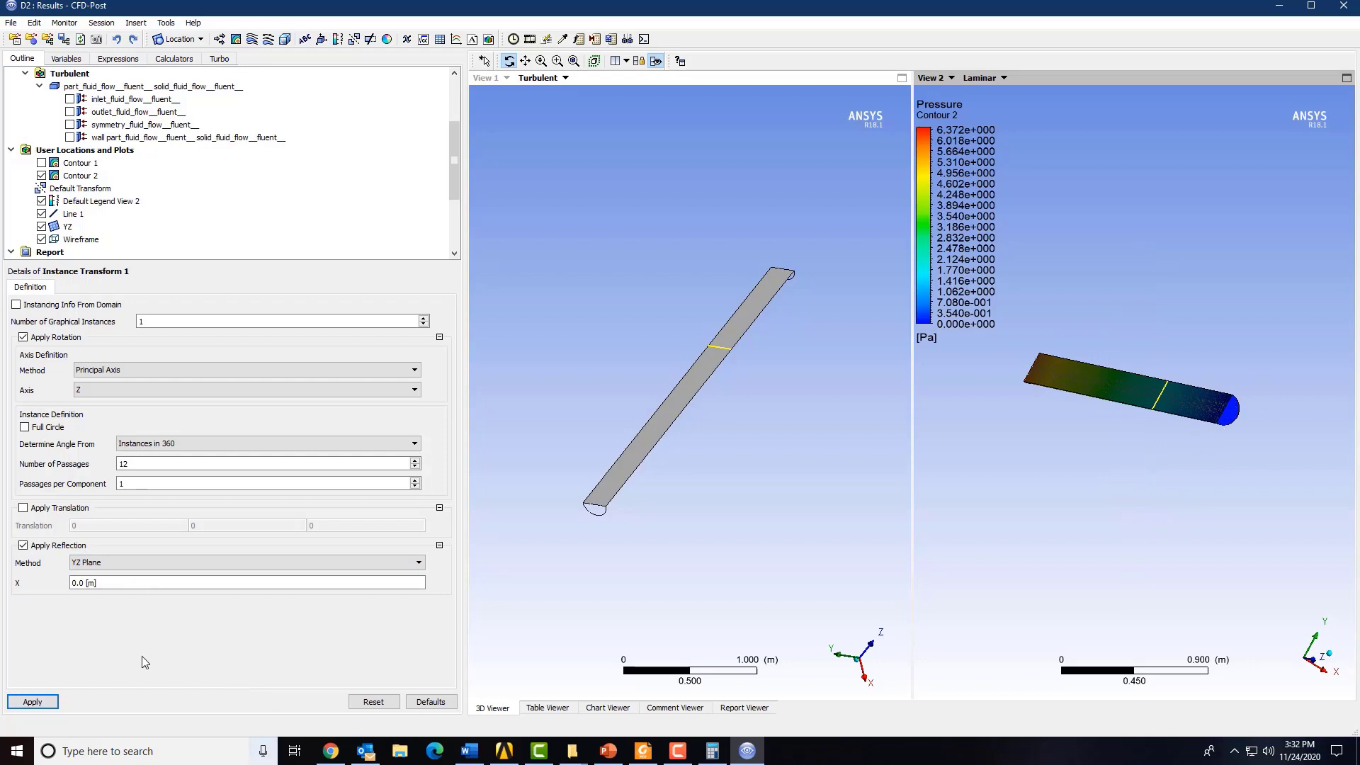
left_click(45, 702)
Assign Instance Transform 1 to Contour 2 and inspect the Laminar pipe from several angles
left_click(104, 216)
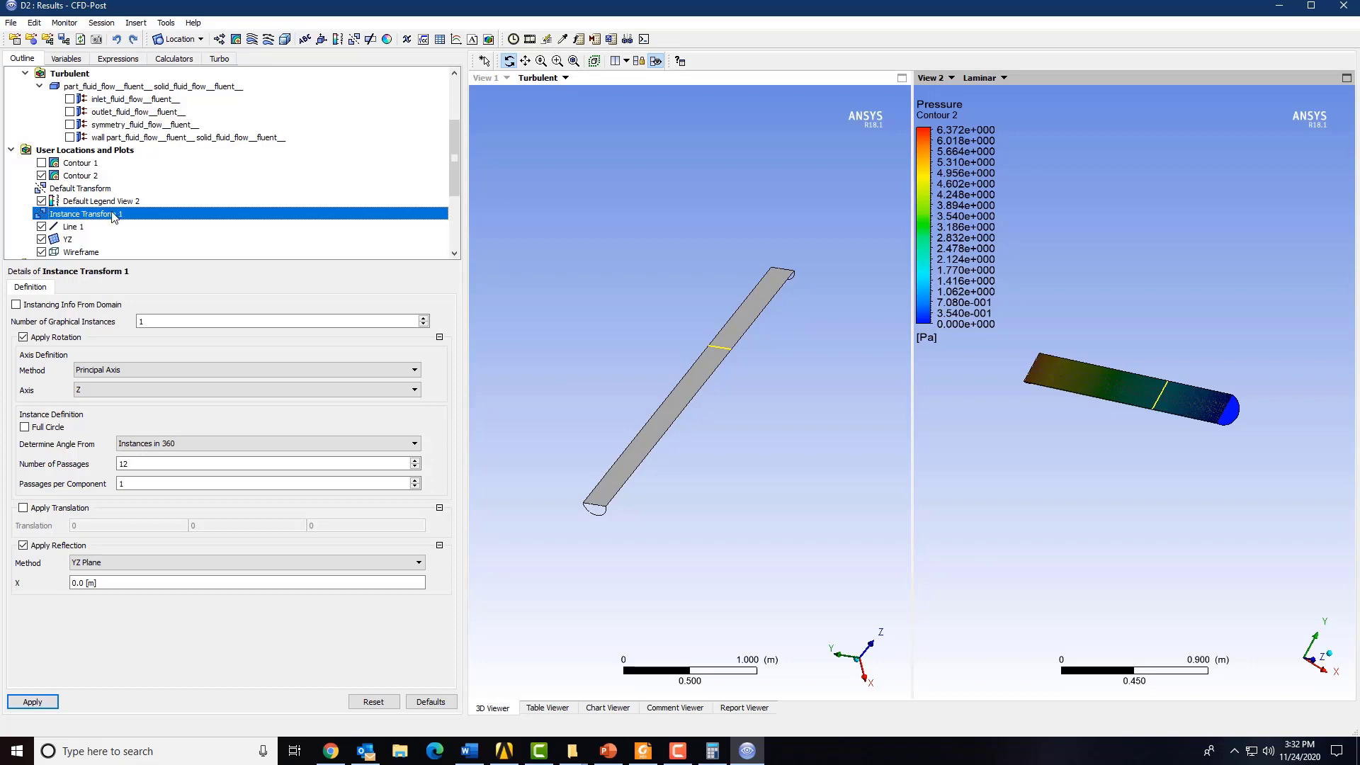
left_click(80, 176)
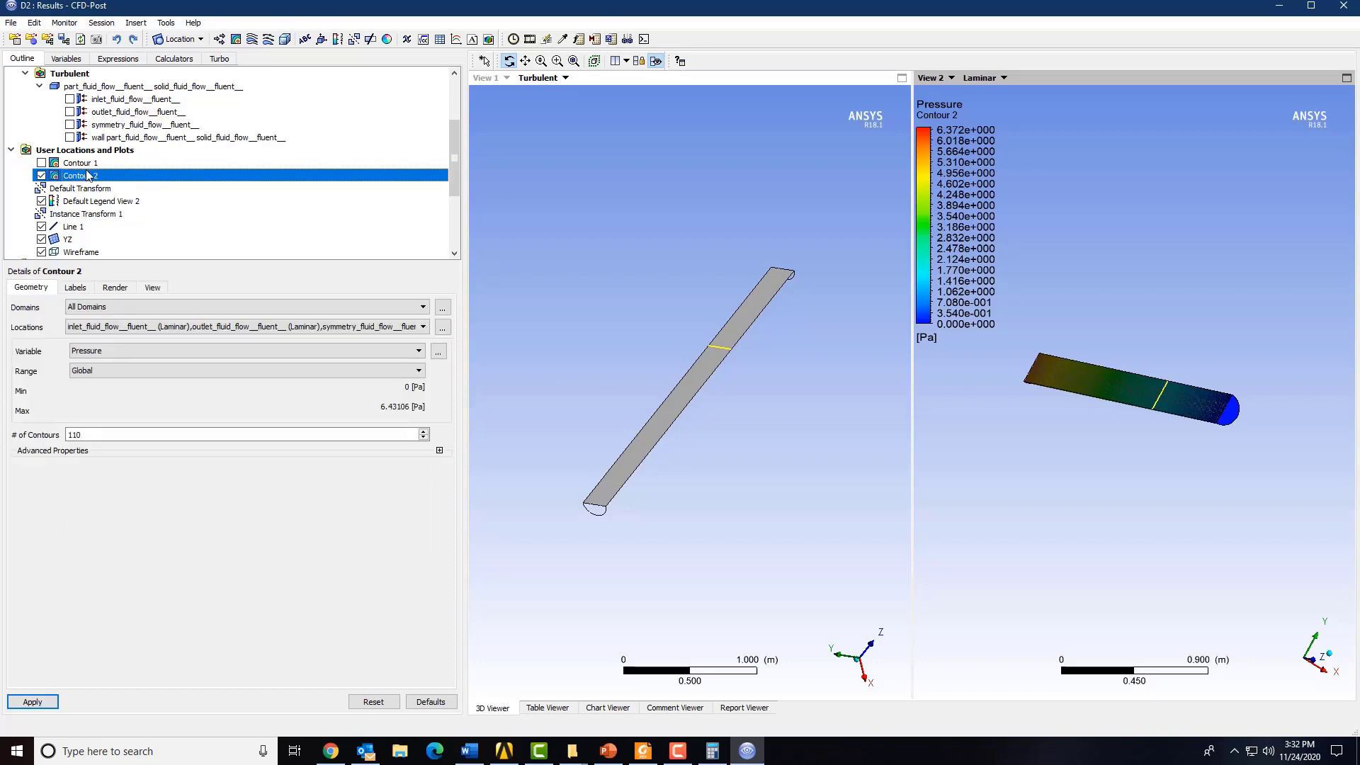
left_click(153, 289)
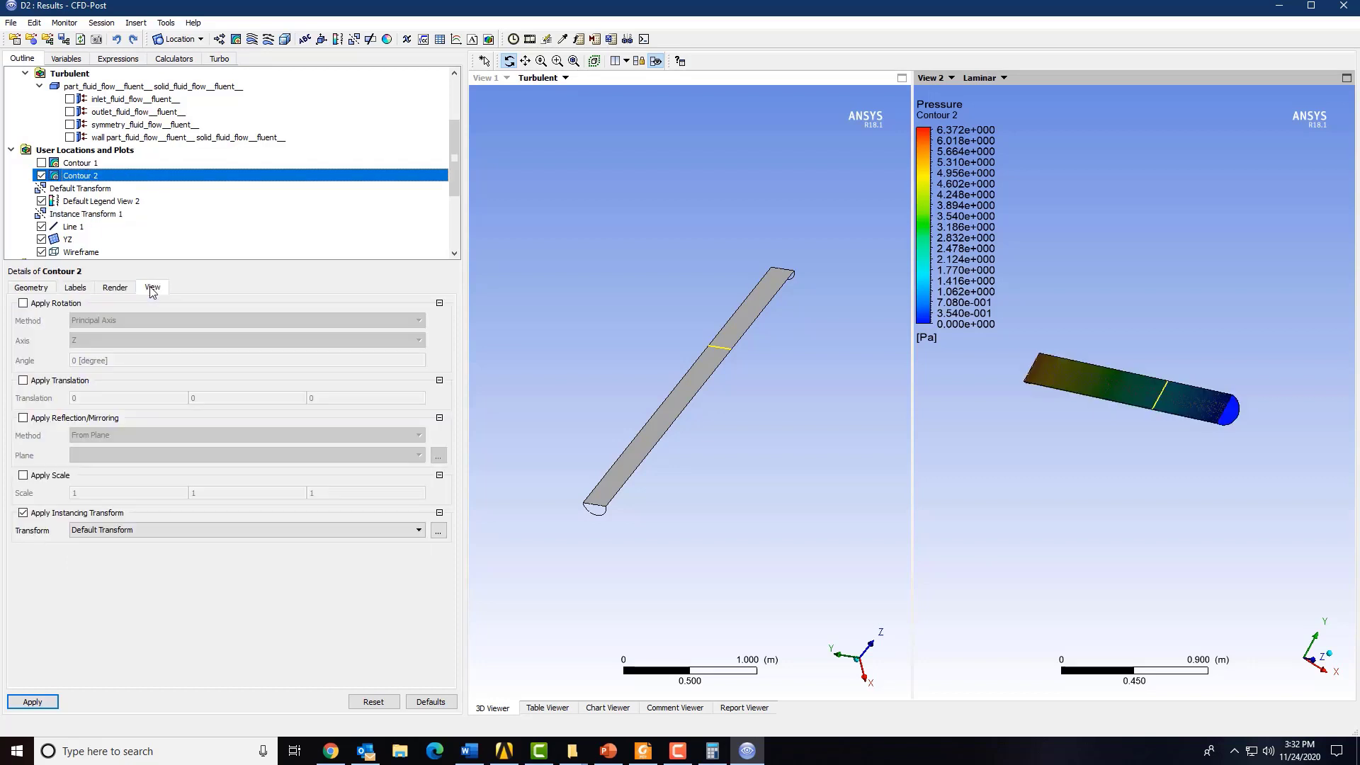
left_click(136, 533)
left_click(136, 555)
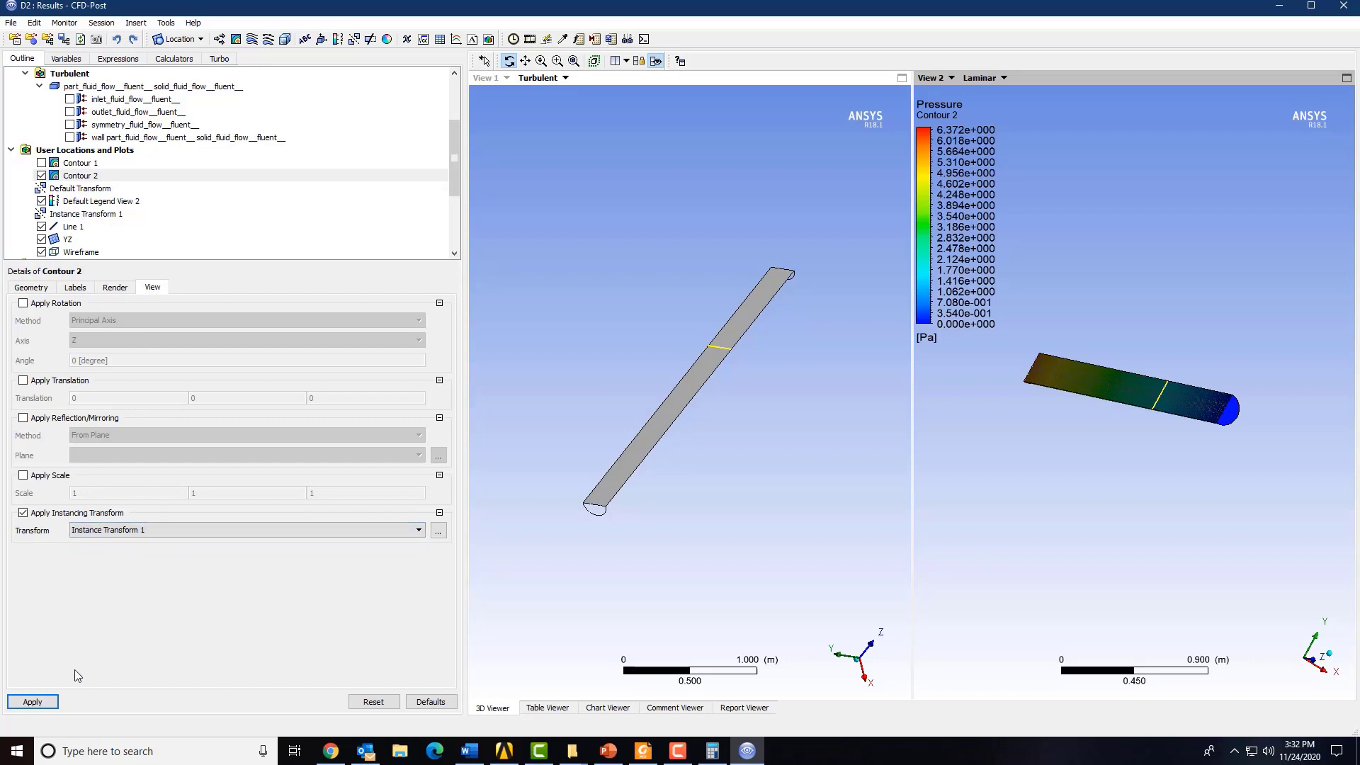
left_click(32, 702)
left_click_drag(1070, 461, 973, 471)
left_click_drag(1075, 490, 1112, 482)
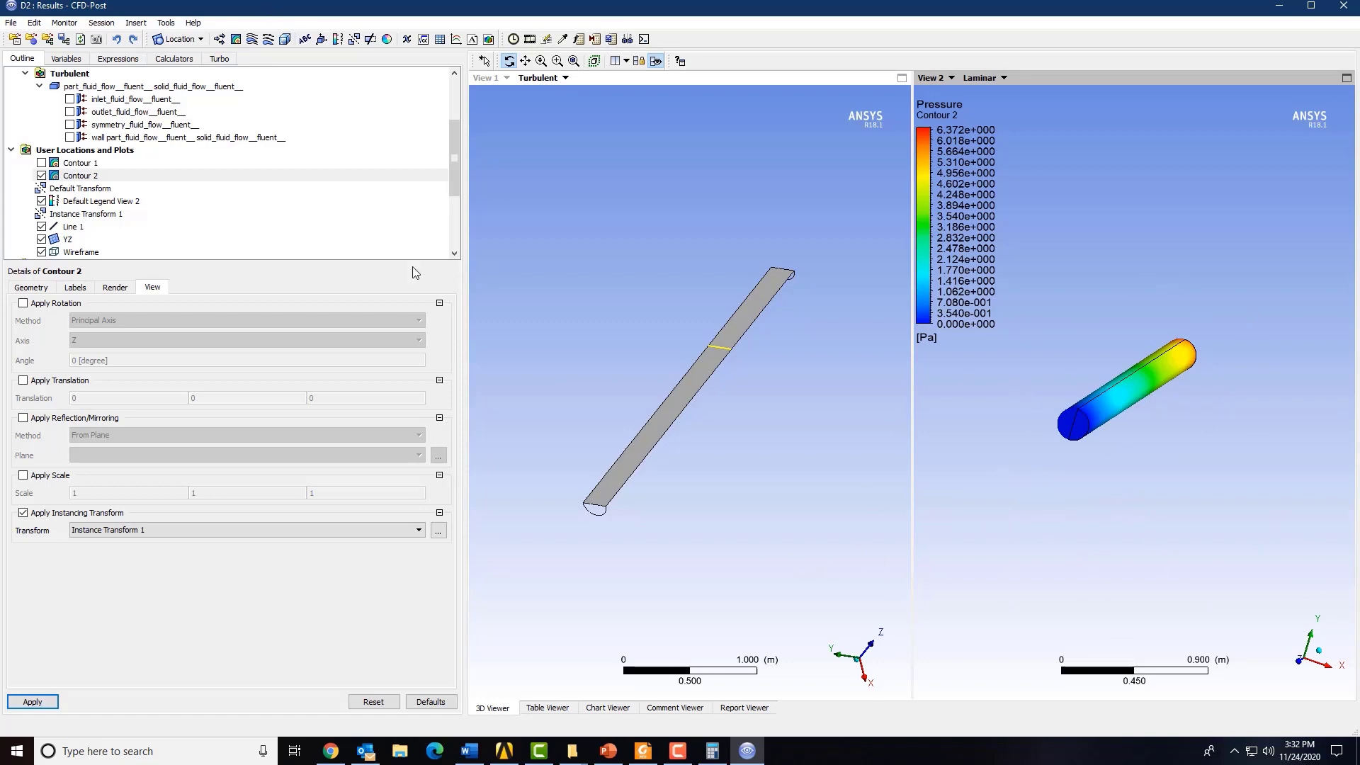
scroll(333, 185, "down", 4)
scroll(333, 185, "up", 5)
scroll(333, 185, "down", 5)
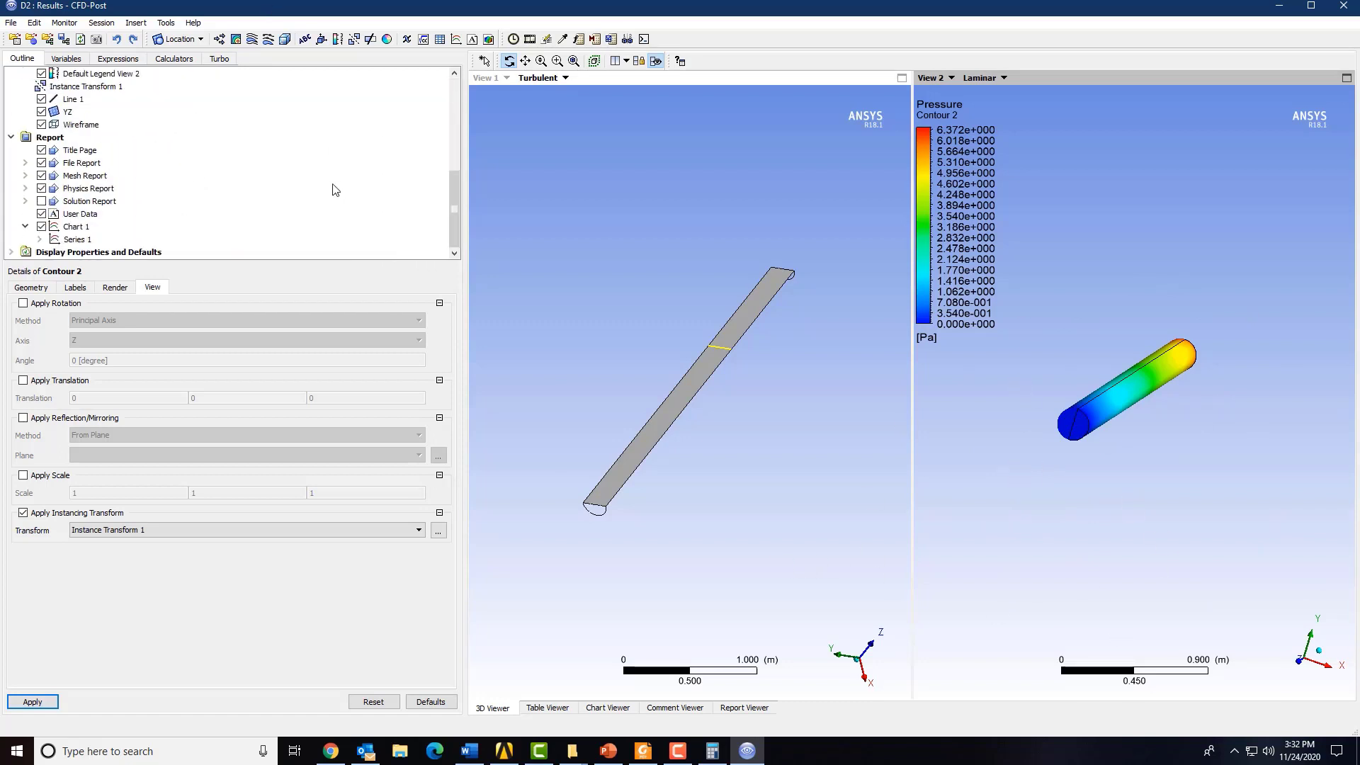
scroll(333, 190, "up", 5)
scroll(333, 190, "down", 5)
Switch to Workbench and add a standalone Fluid Flow (Fluent) system to the project schematic beside the Results system
left_click(504, 751)
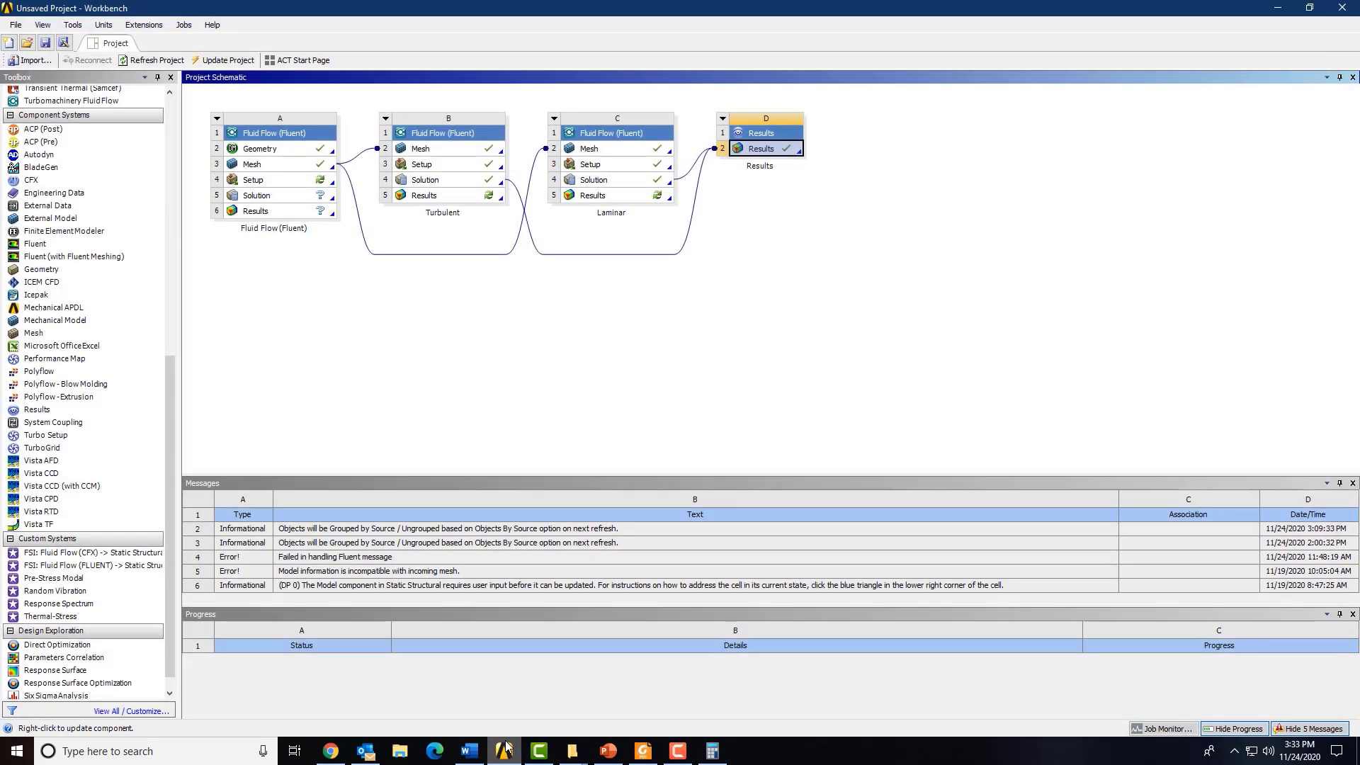
left_click(772, 371)
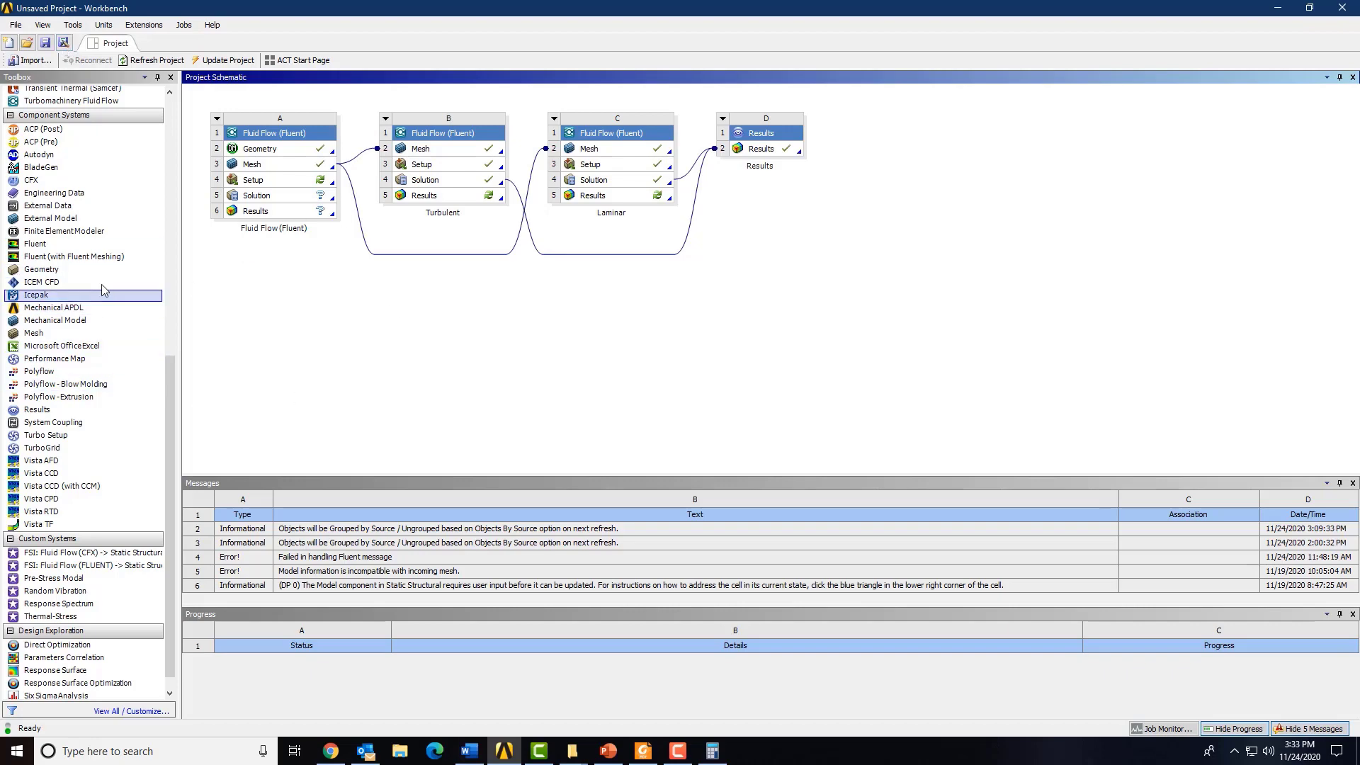
scroll(88, 206, "up", 12)
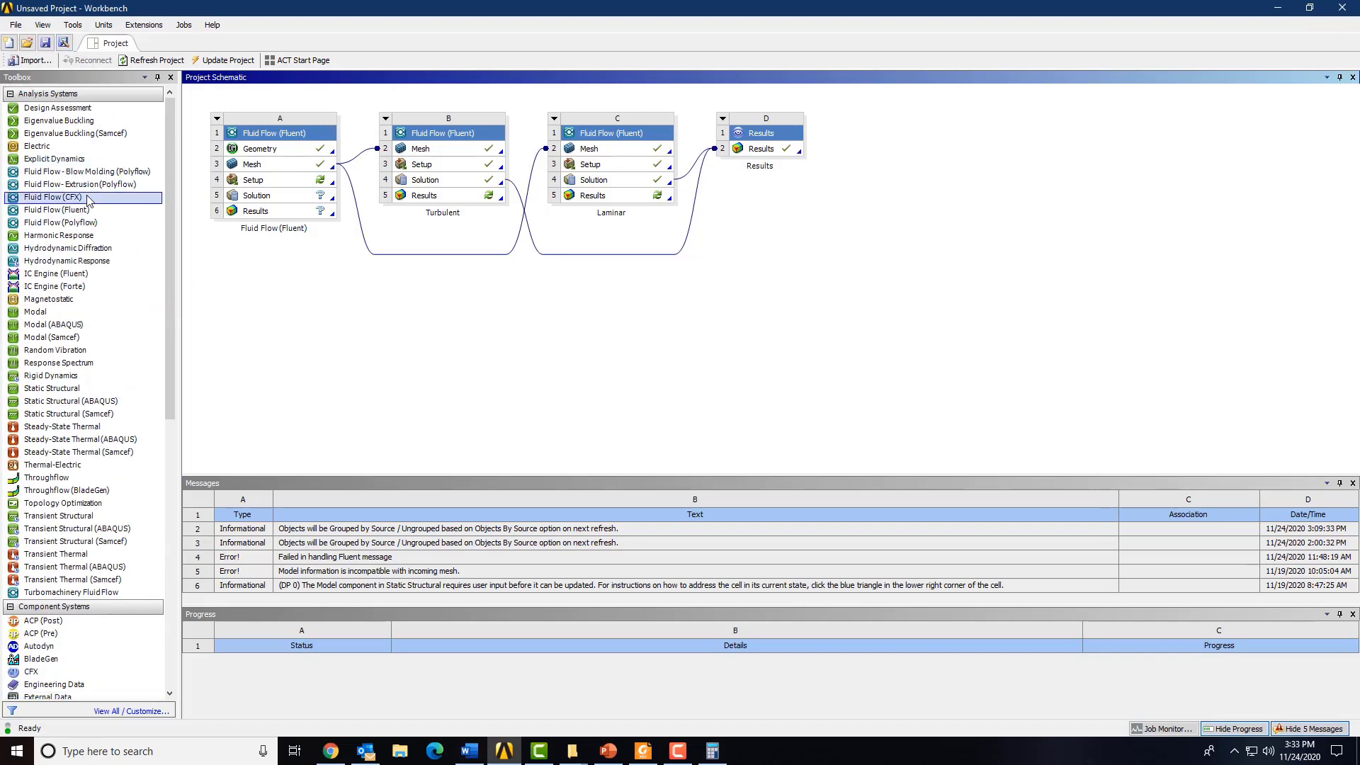
left_click_drag(74, 210, 894, 213)
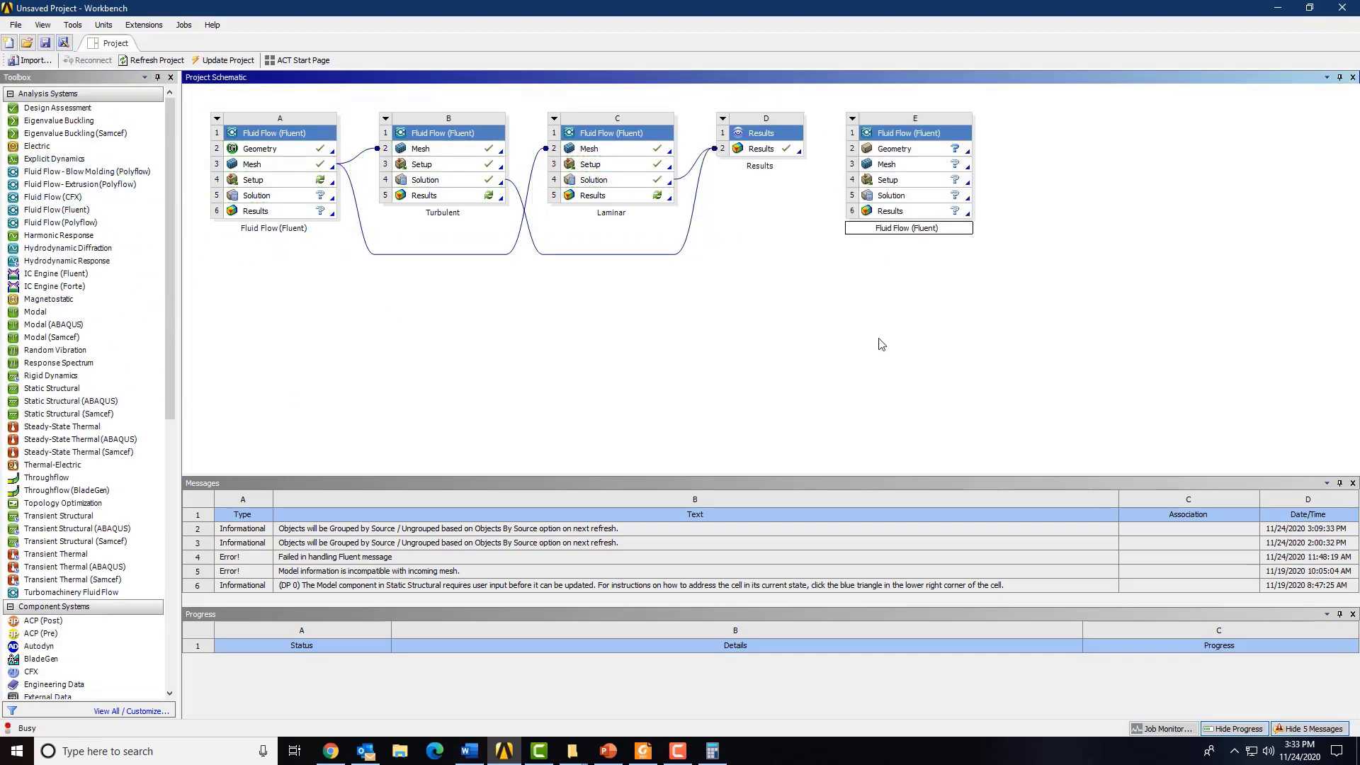
Start a new DesignModeler geometry for the newly added Fluid Flow (Fluent) system E
left_click(928, 150)
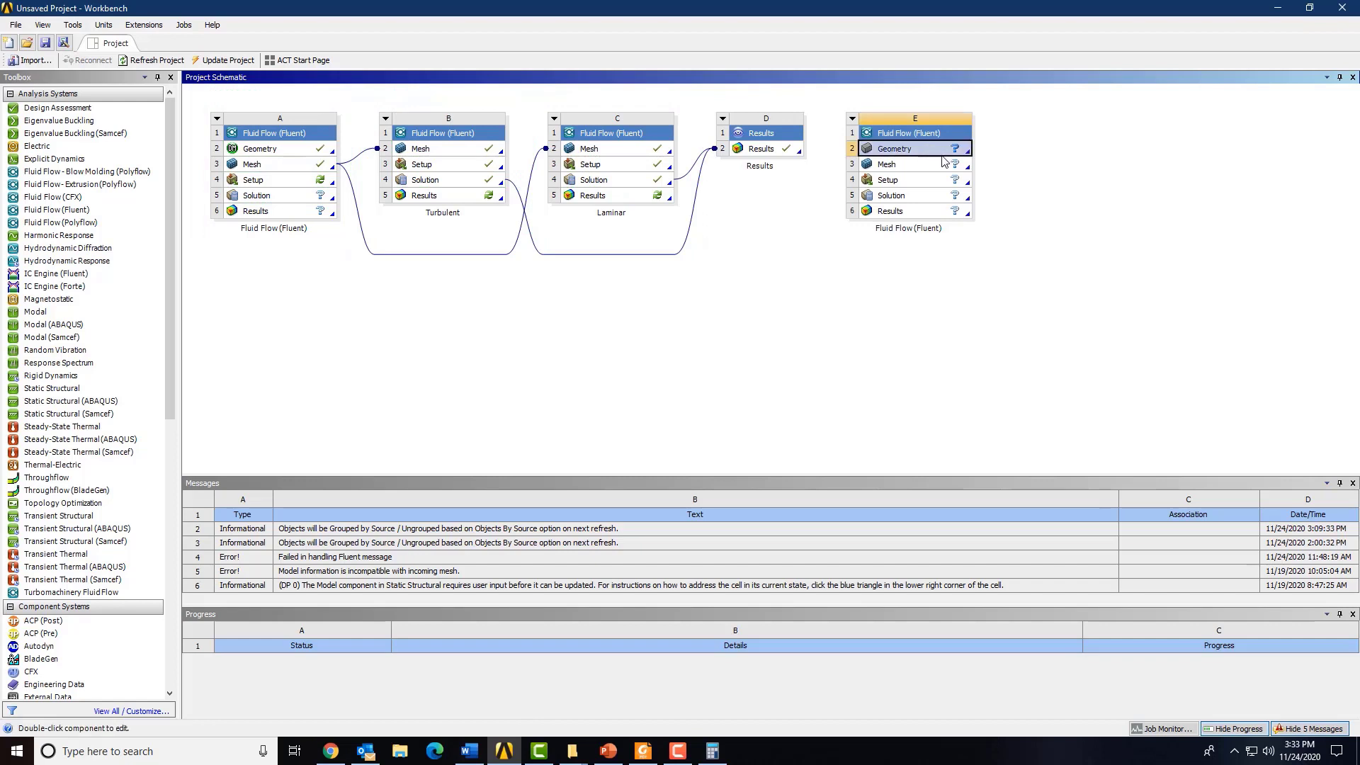
right_click(949, 156)
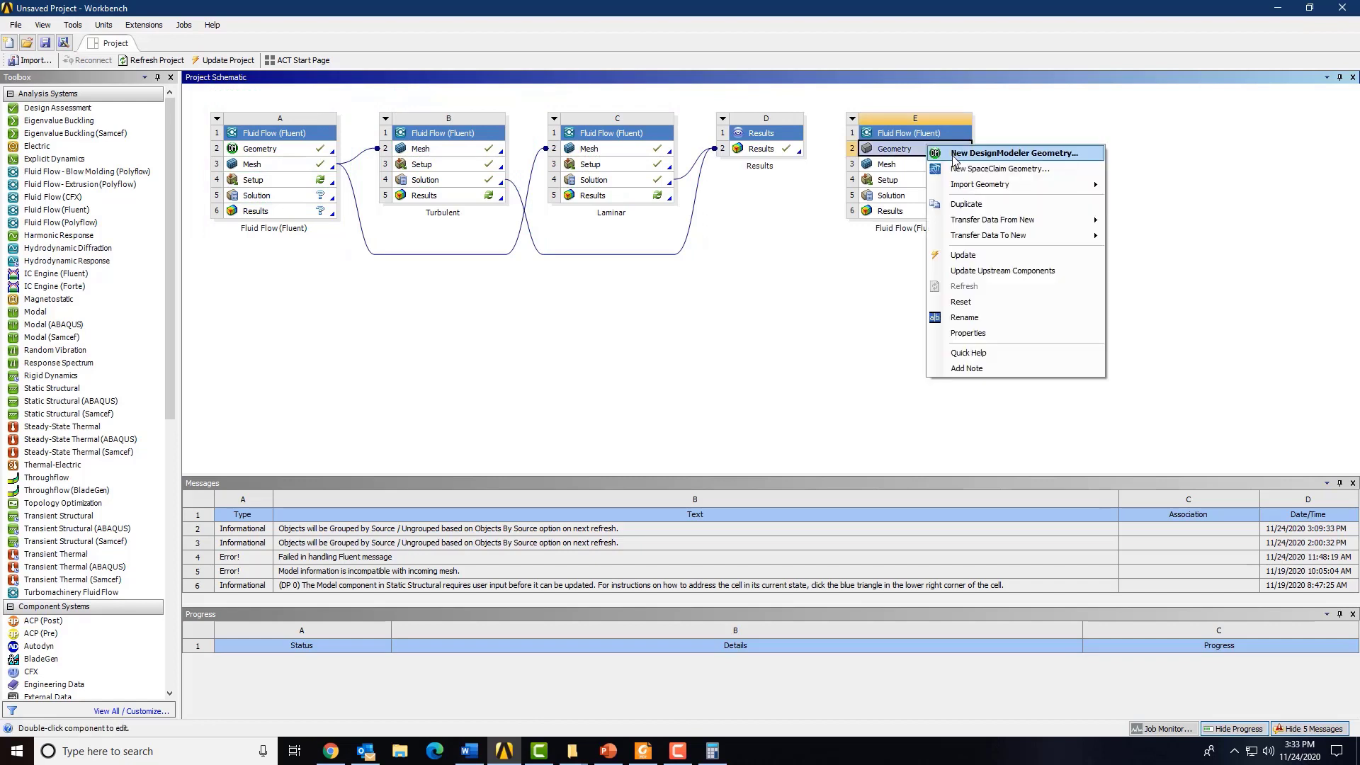
left_click(955, 153)
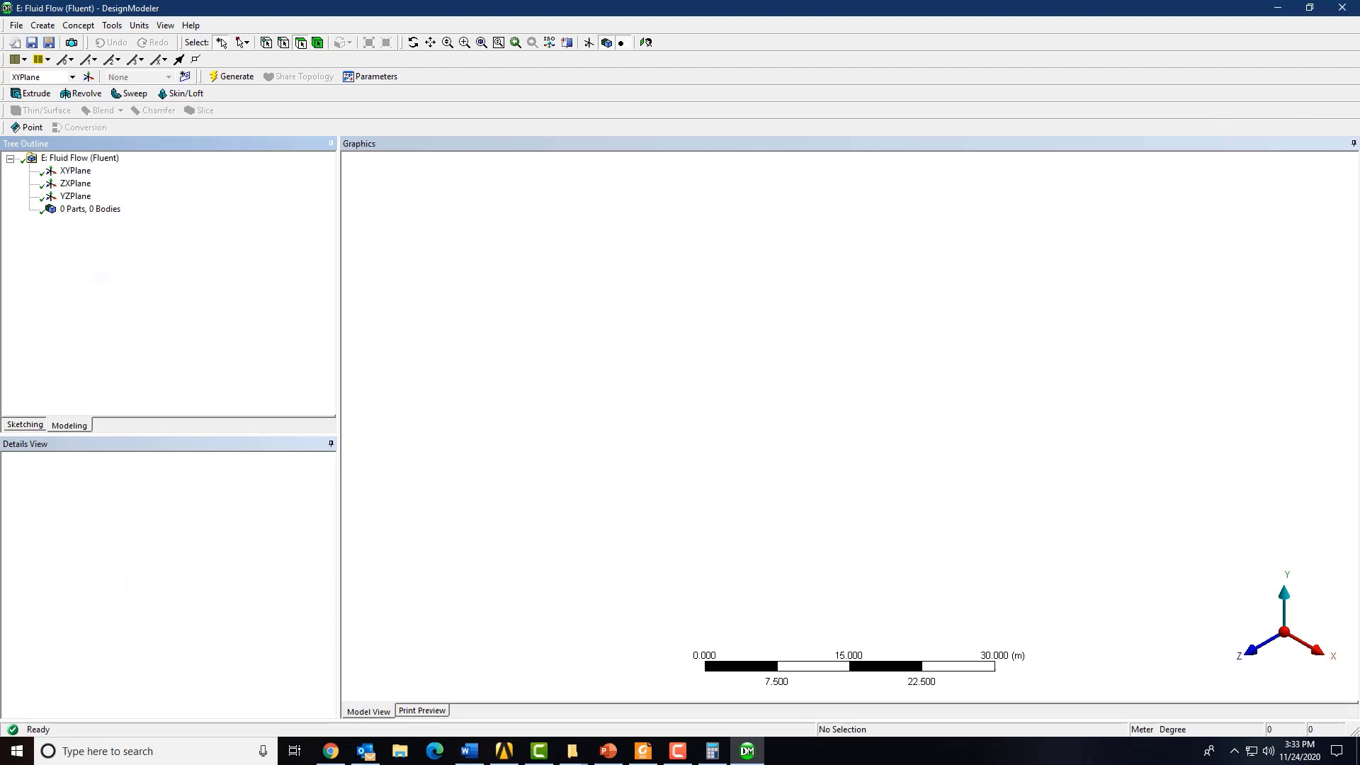
Look straight at the XY plane and sketch a rectangle about 0.138 m high with one corner at the origin
left_click(647, 45)
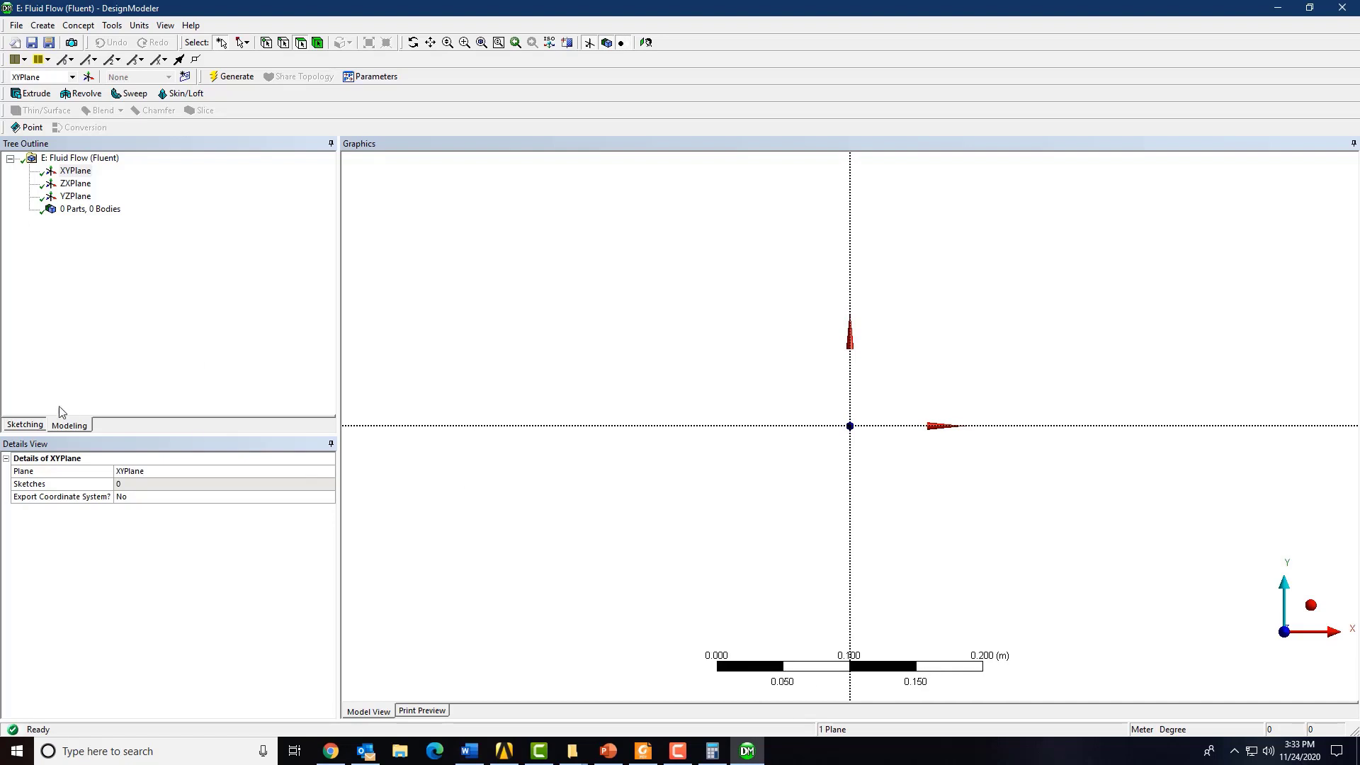
left_click(34, 423)
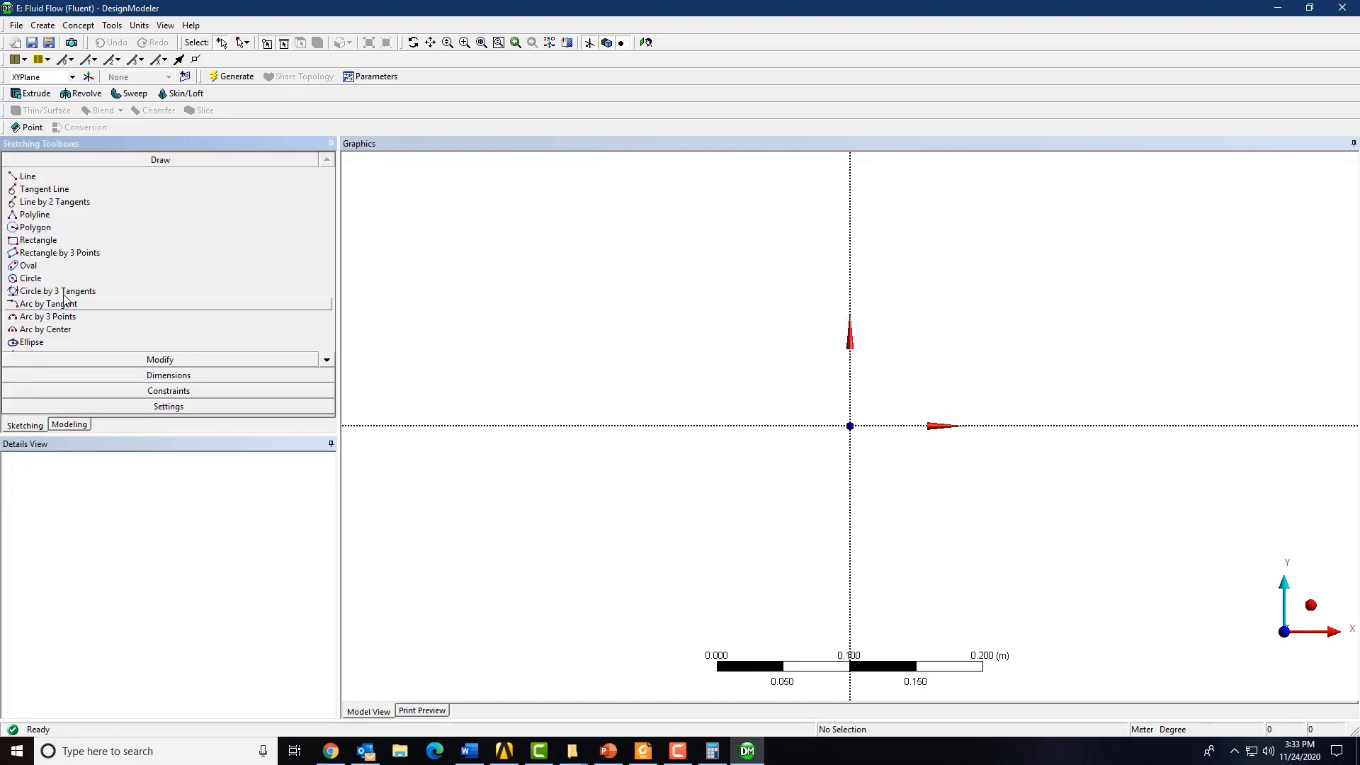
left_click(38, 240)
left_click(850, 426)
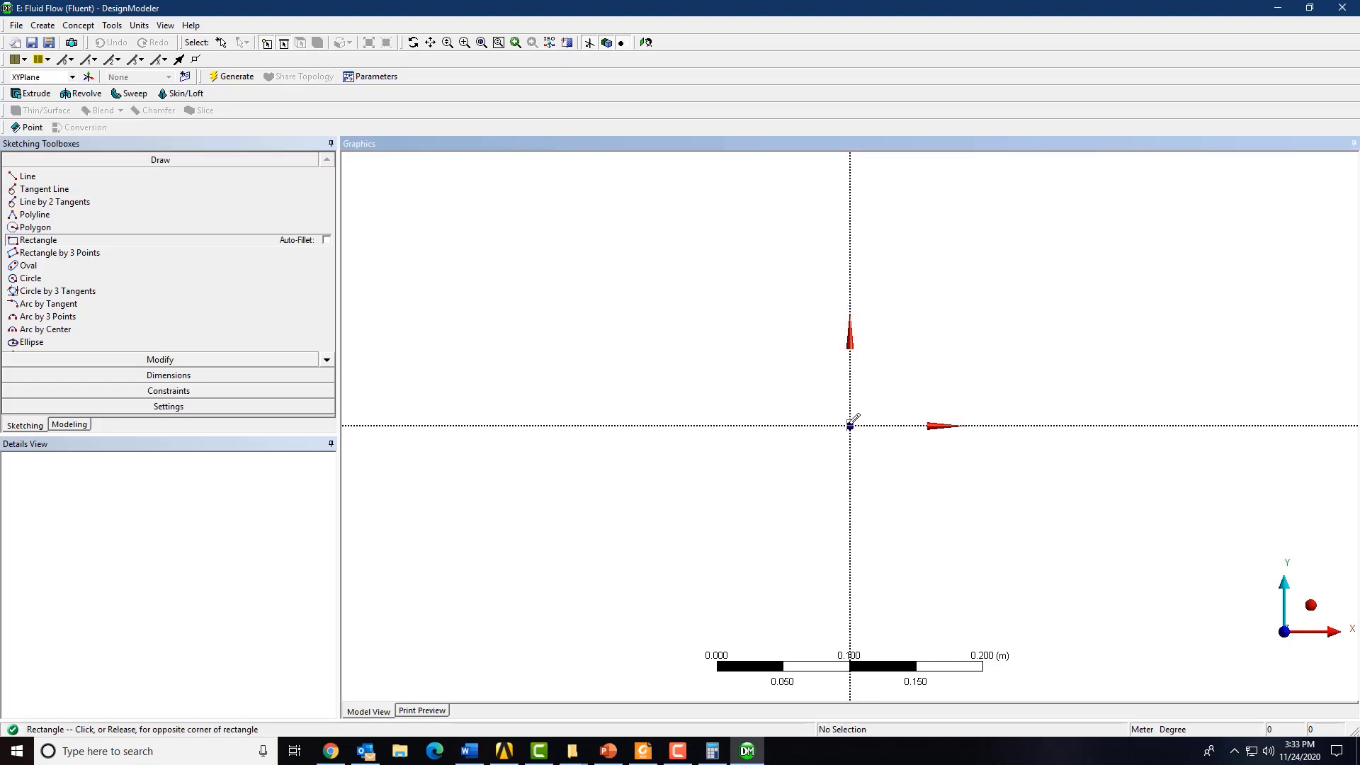
left_click(1331, 242)
Dimension the height of the rectangle along the Y axis and set it to 0.1 m
left_click(29, 375)
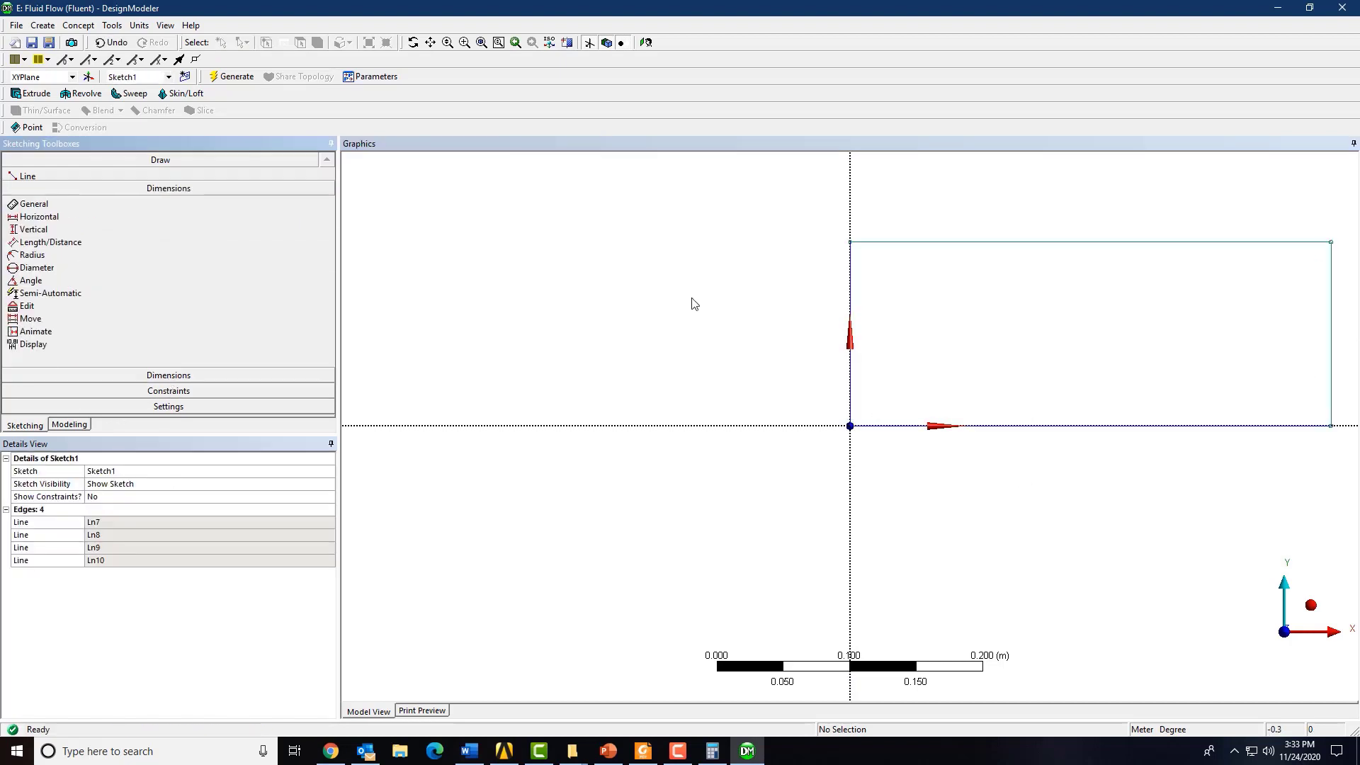
left_click(851, 277)
left_click(800, 284)
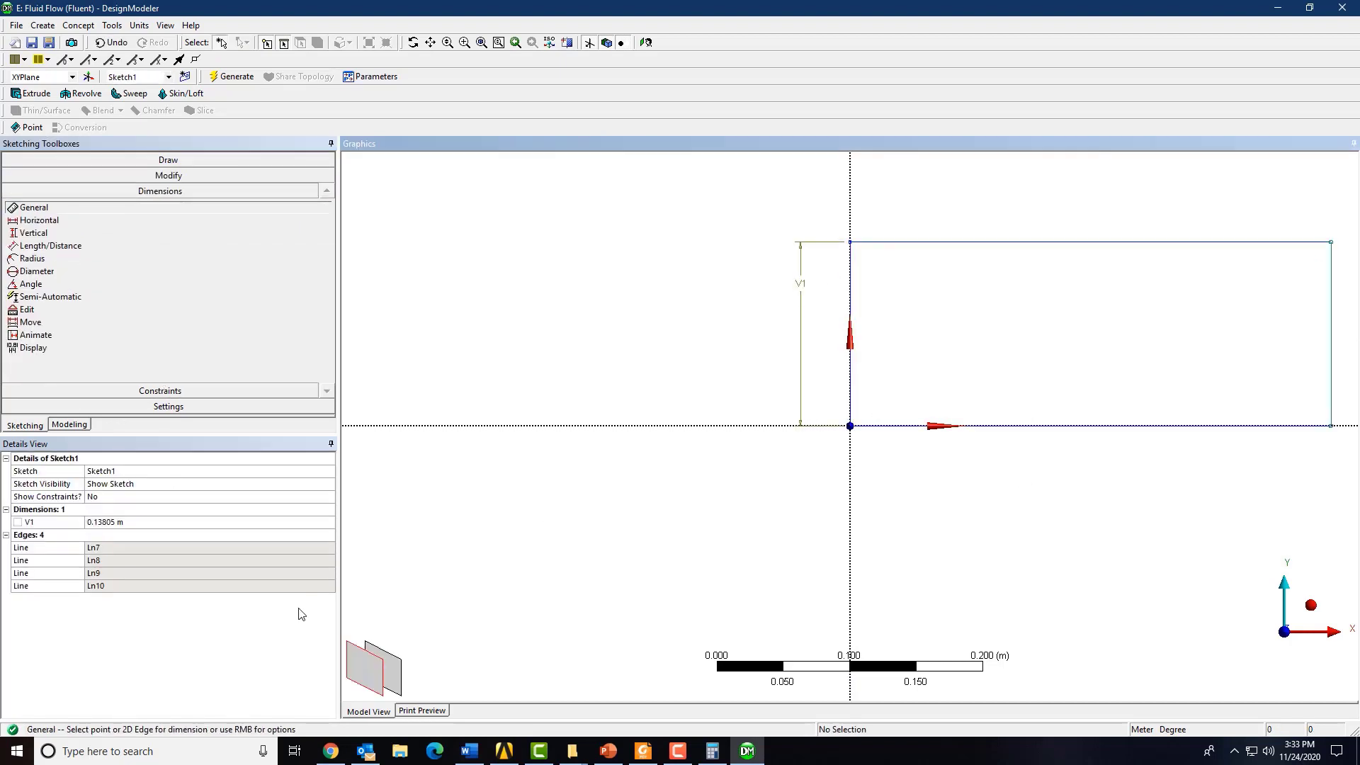
left_click(90, 522)
type("0.1")
key("Return")
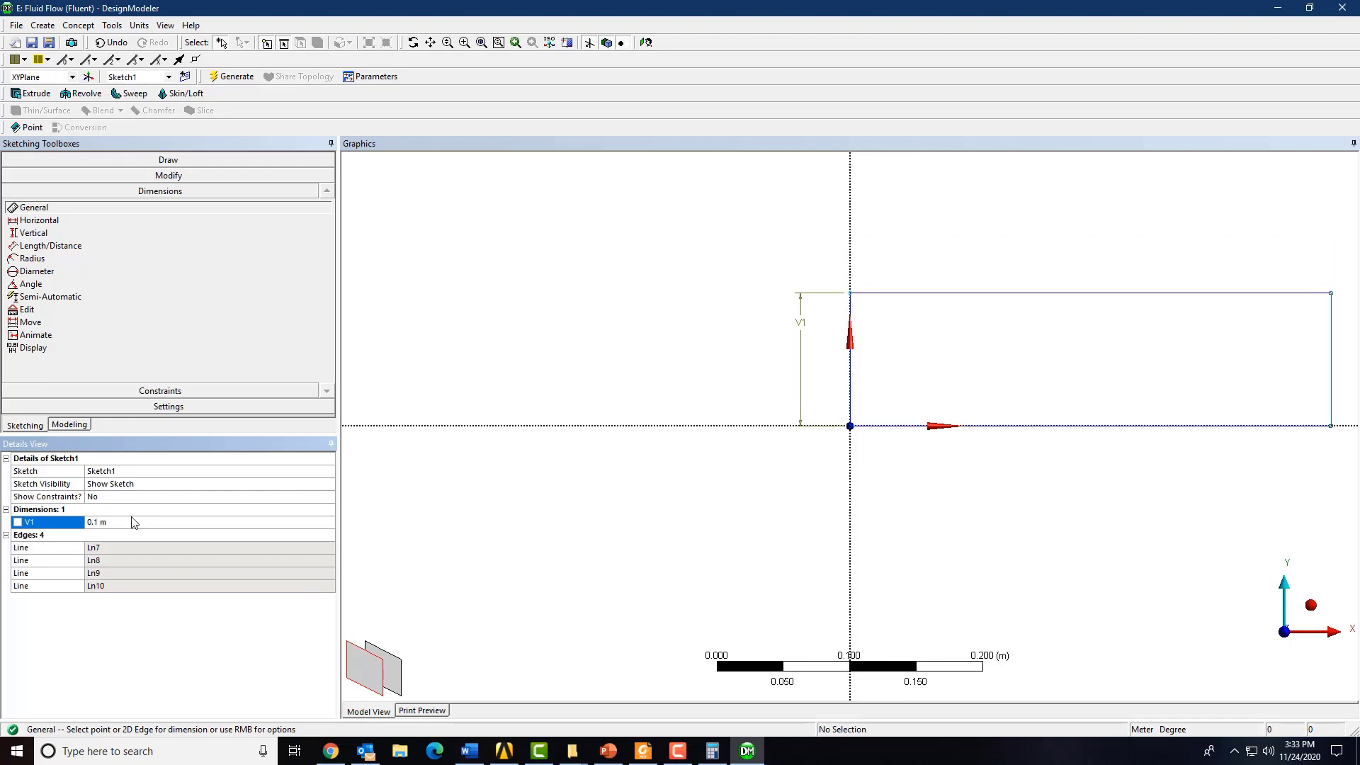
Dimension the rectangle's length along the X axis, set it to 3 m, and generate the model
left_click(1003, 426)
left_click(1022, 490)
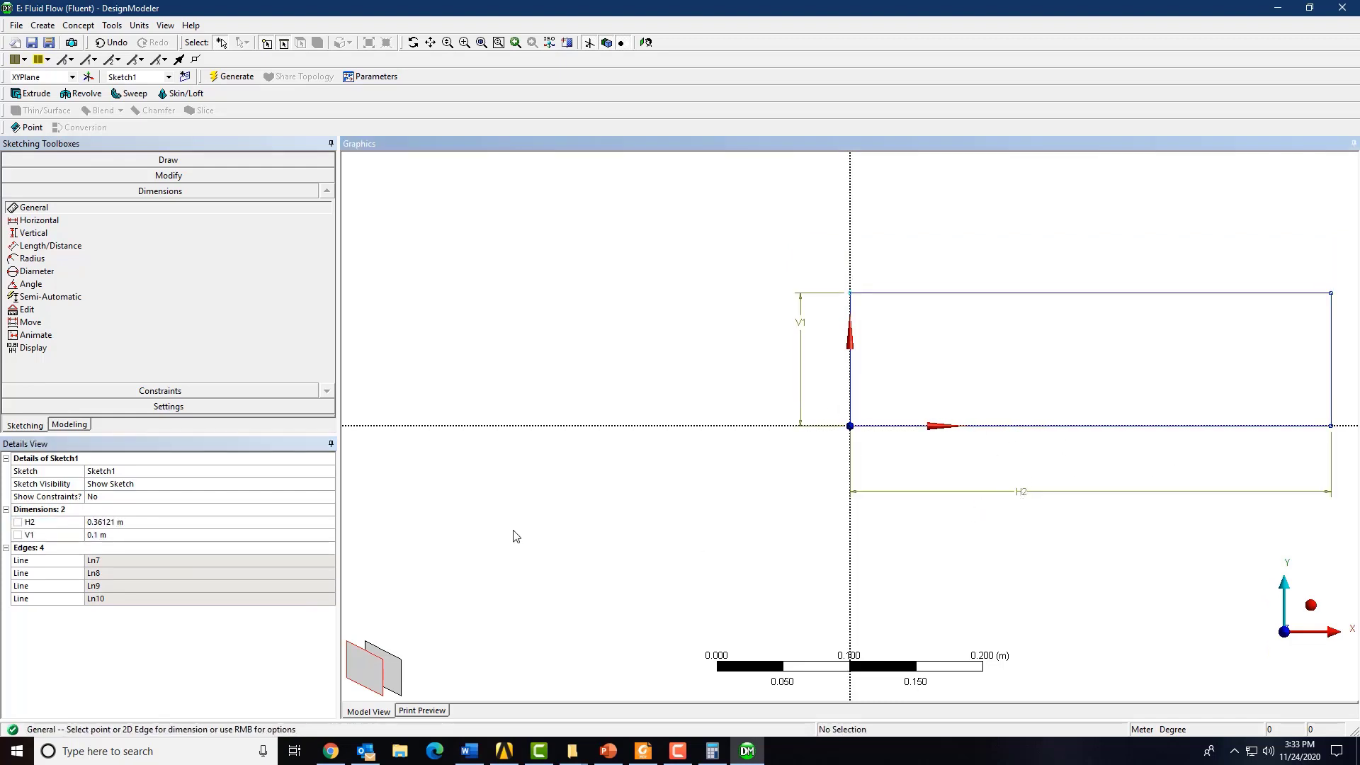
left_click(117, 522)
type("3")
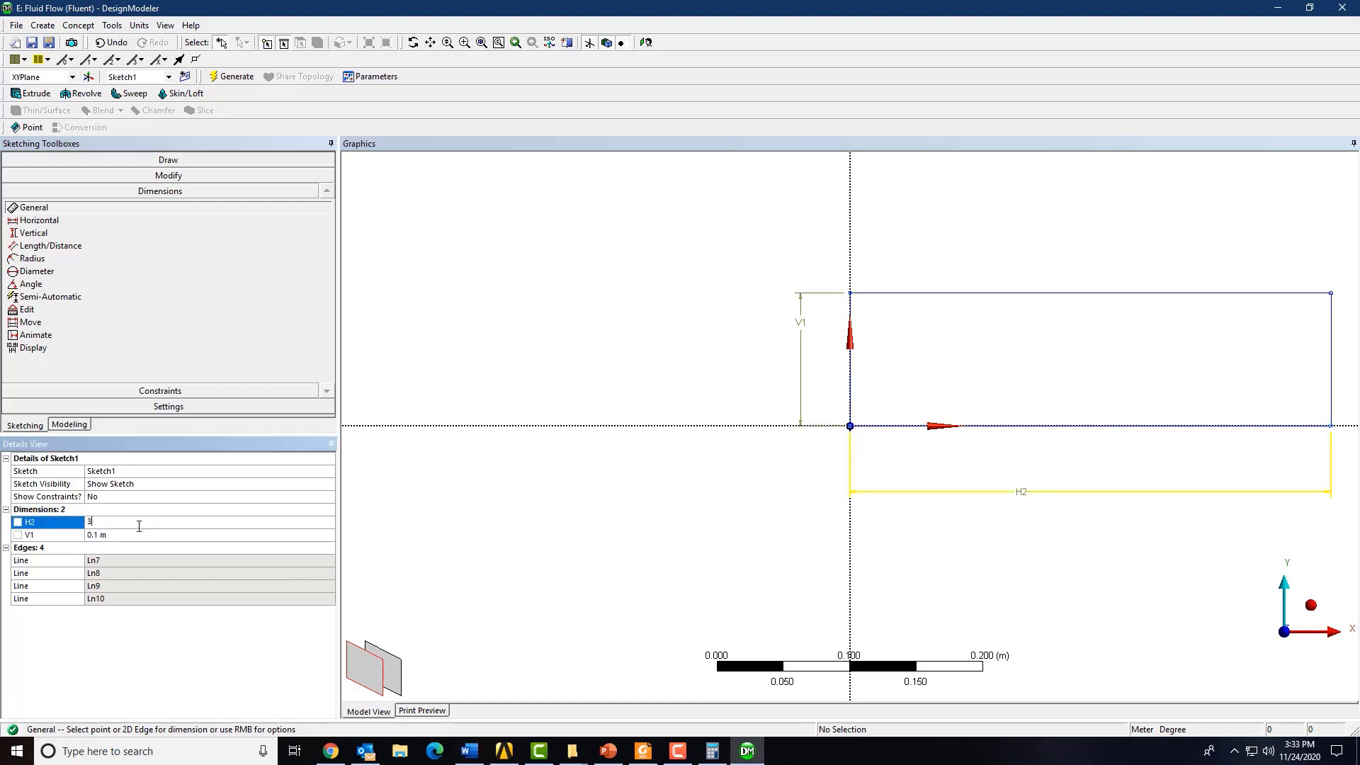
key("Return")
scroll(780, 512, "down", 10)
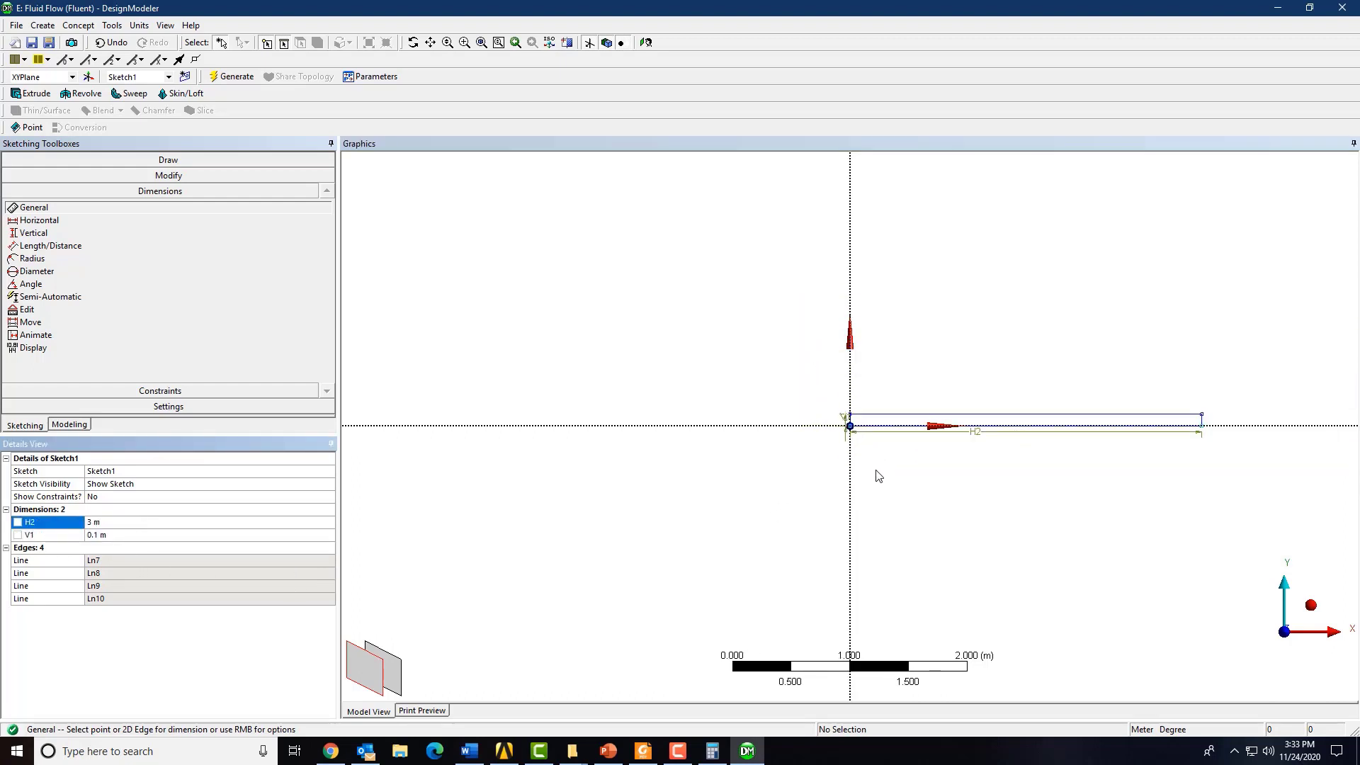
left_click(233, 77)
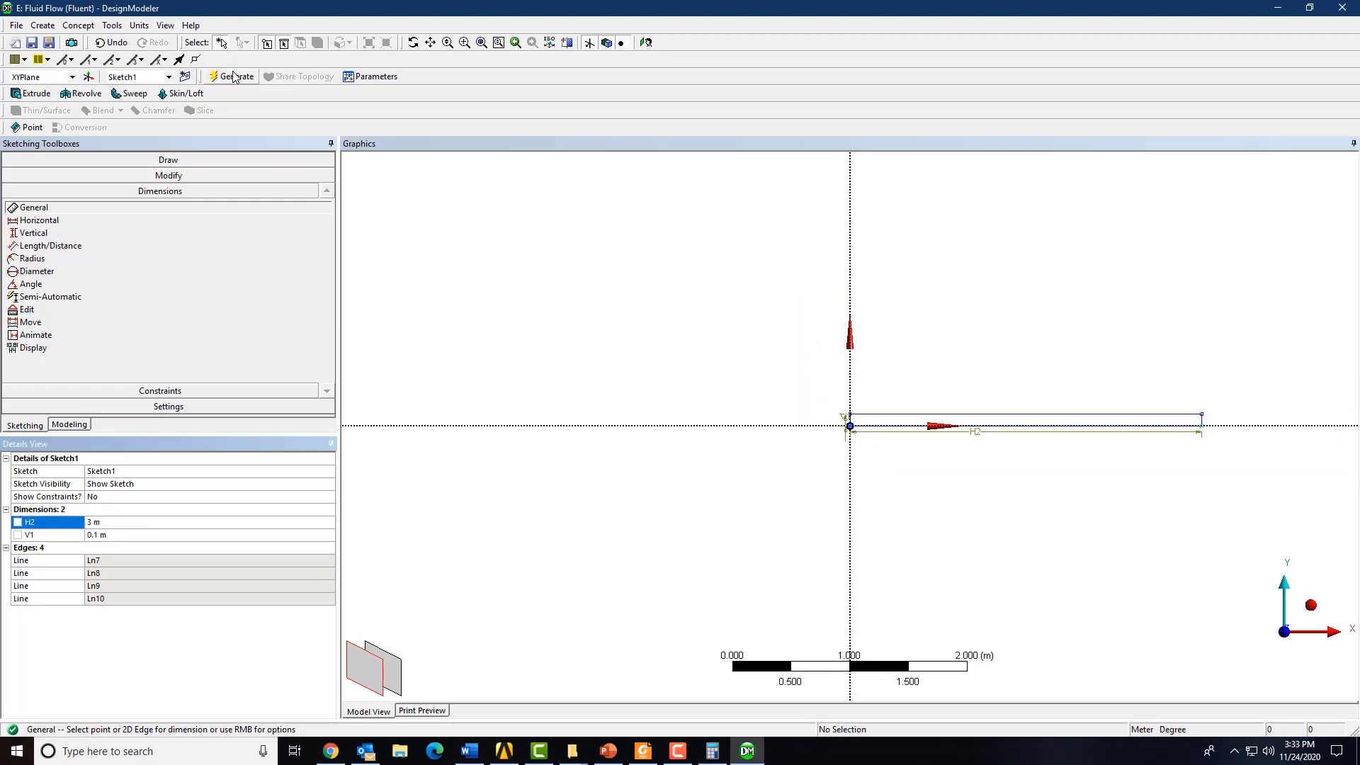
Create a surface from Sketch1 with the Add Material operation and generate it
left_click(70, 425)
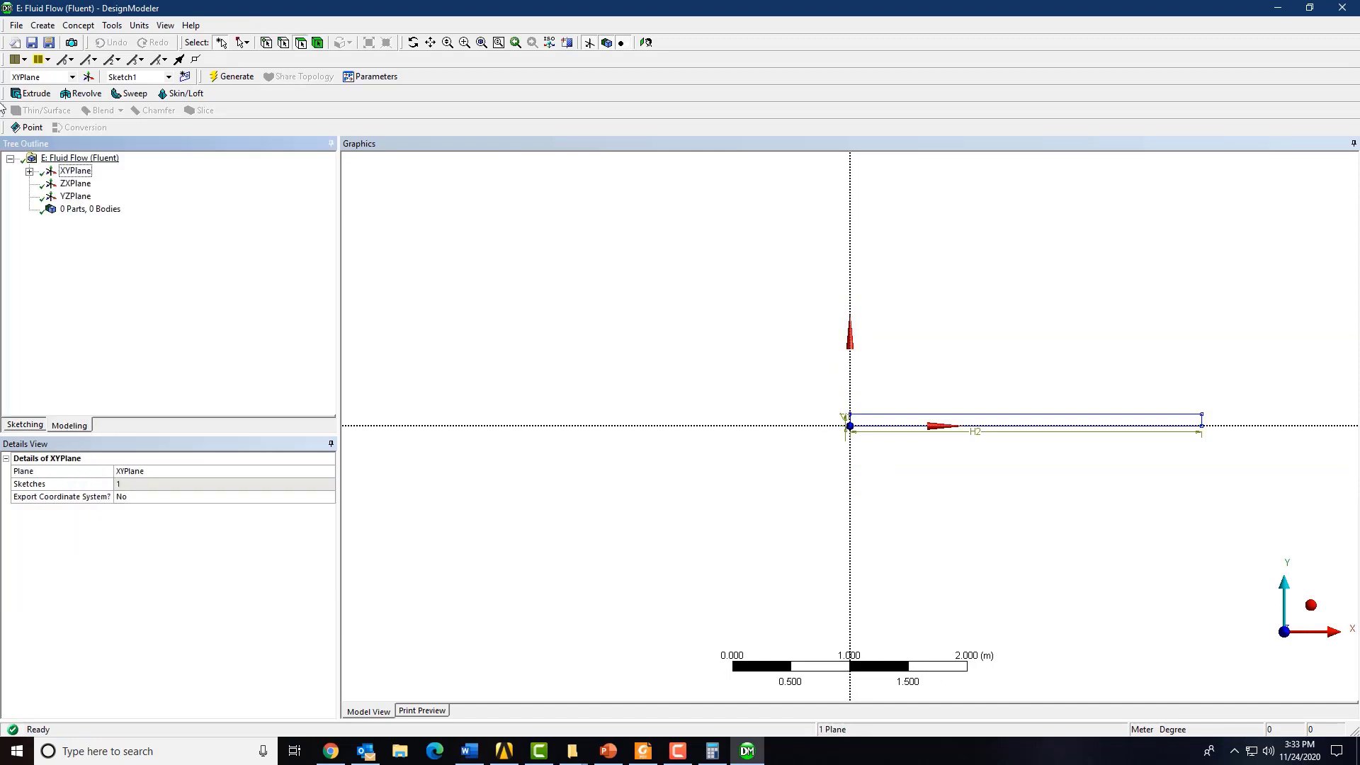
left_click(78, 25)
left_click(121, 127)
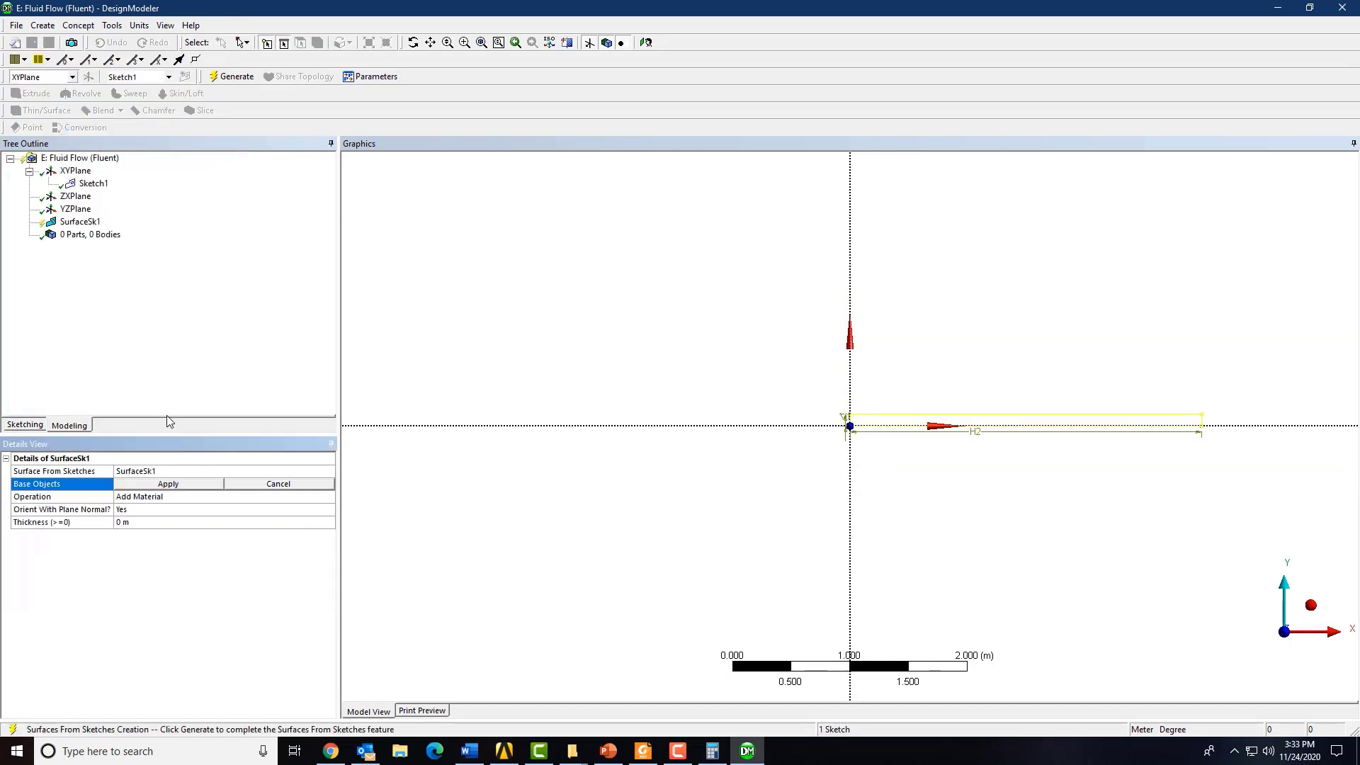
left_click(168, 484)
left_click(217, 79)
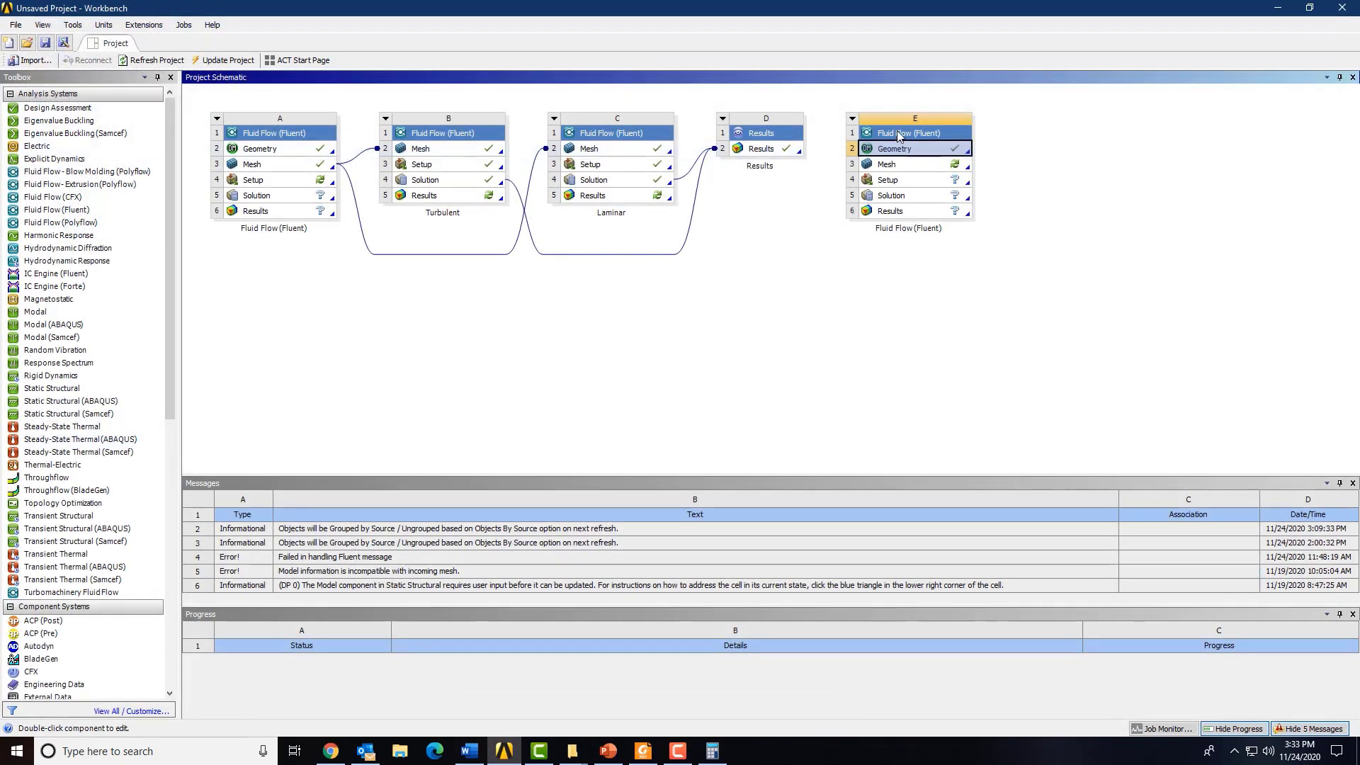
Open the mesh of Fluid Flow (Fluent) system E from the Workbench project schematic
double_click(900, 163)
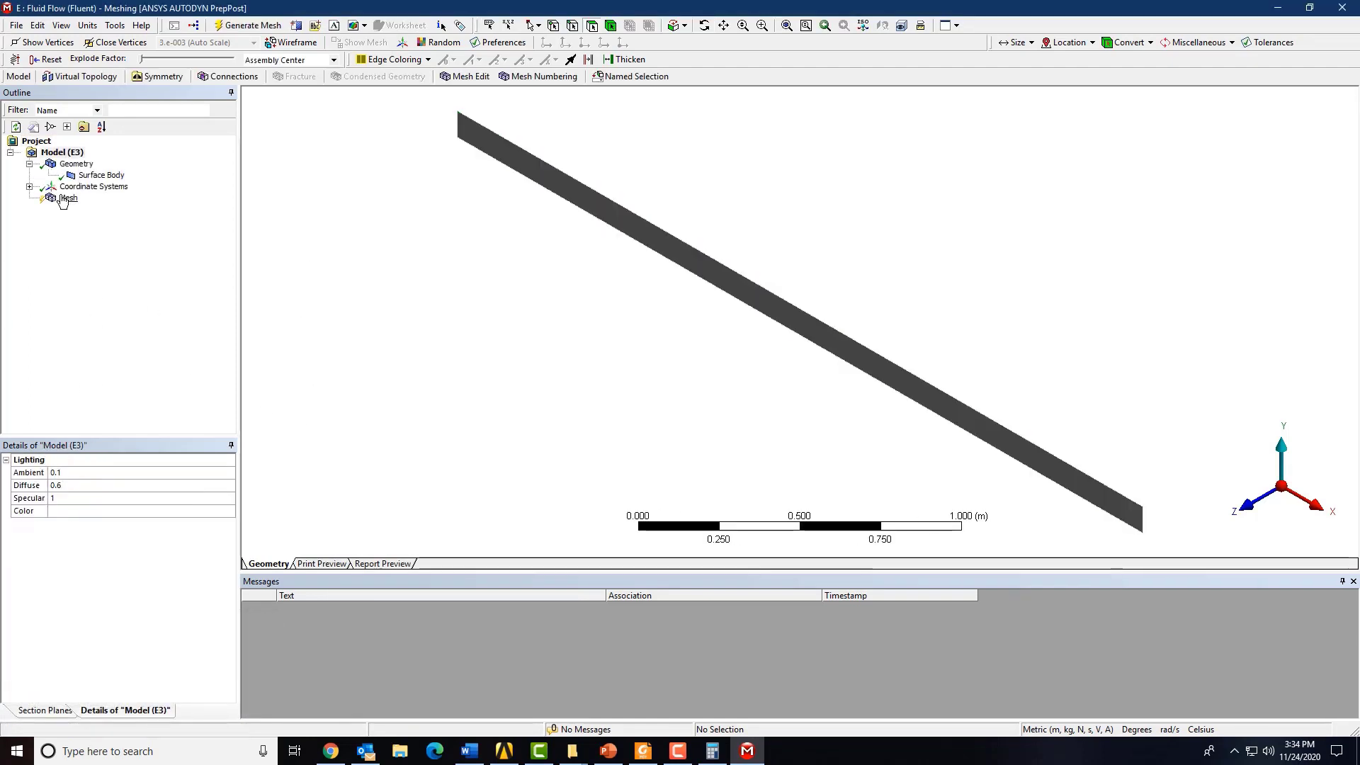
left_click(598, 205)
right_click(594, 202)
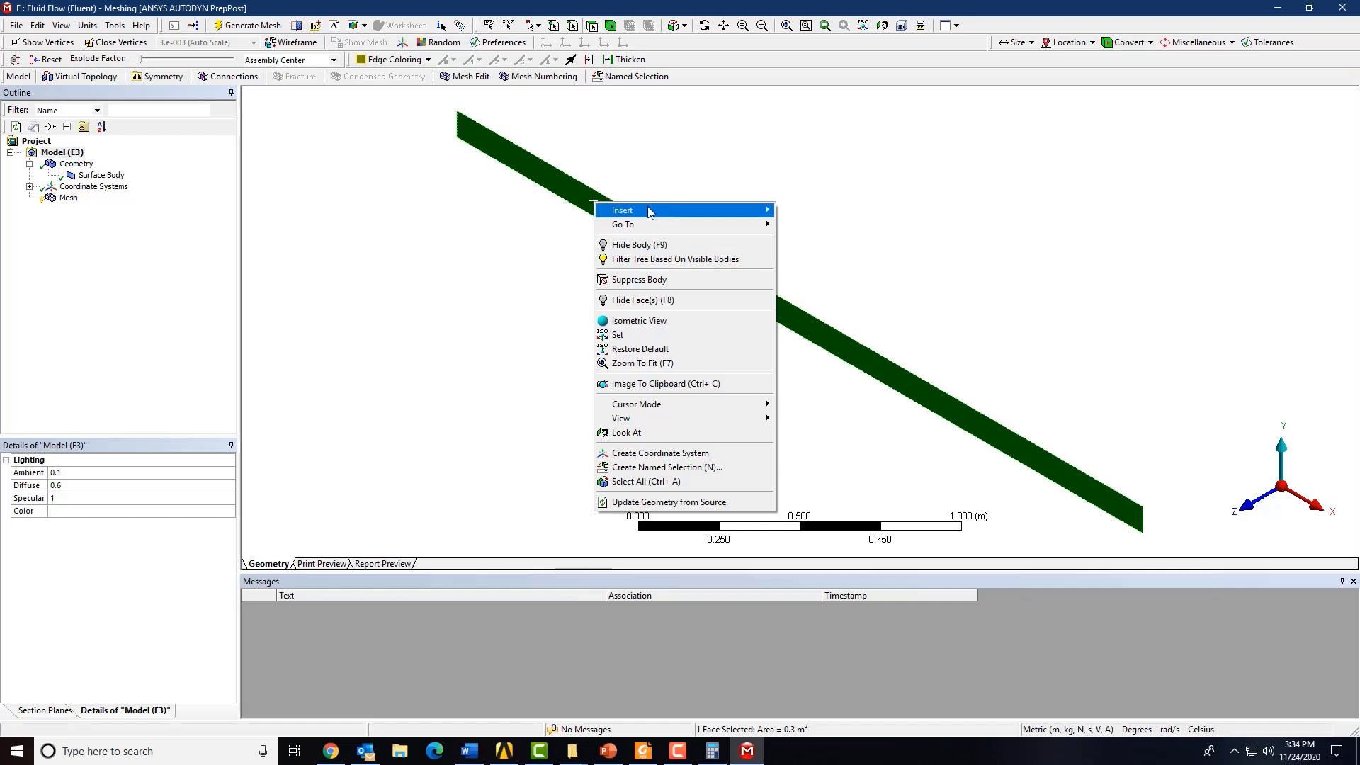
mouse_move(649, 211)
left_click(397, 212)
Insert a Face Meshing control under Mesh and scope it to the rectangular face
left_click(68, 198)
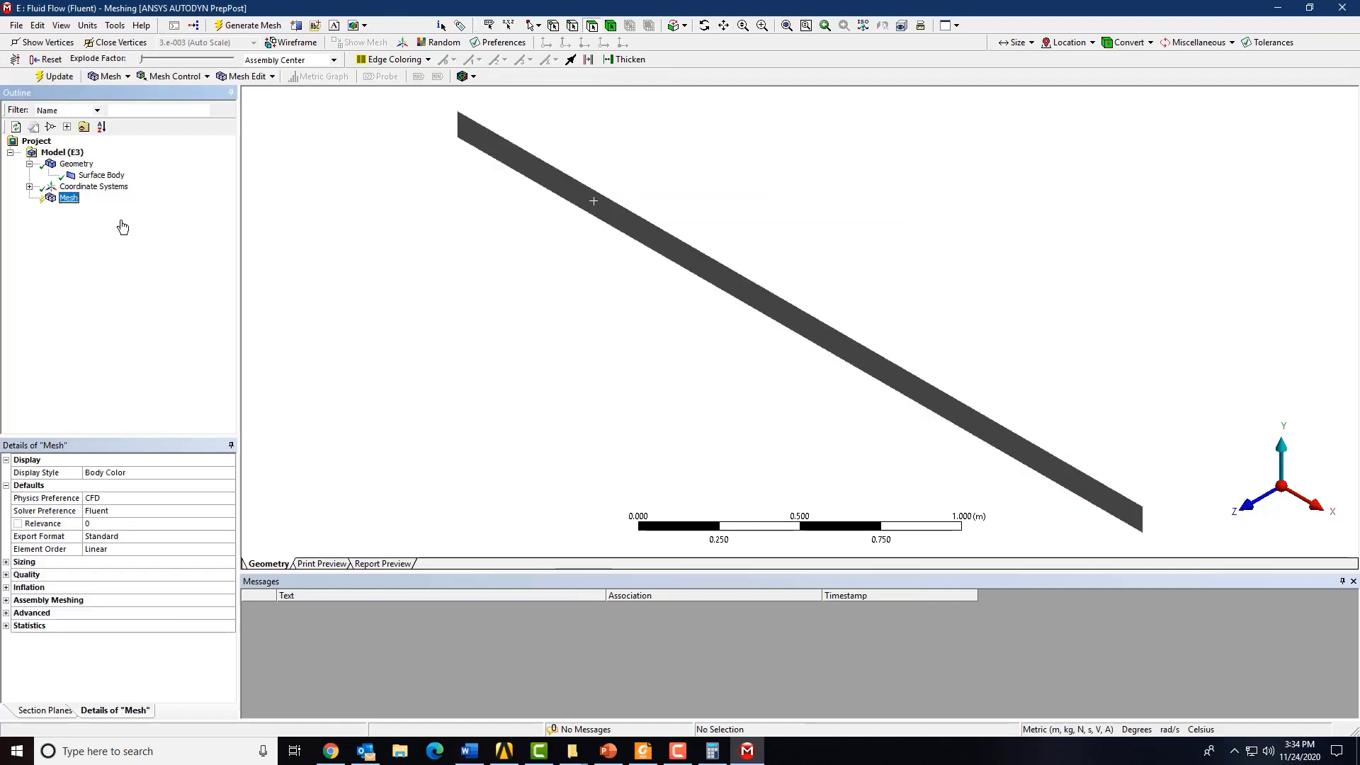
right_click(57, 199)
mouse_move(122, 212)
left_click(256, 286)
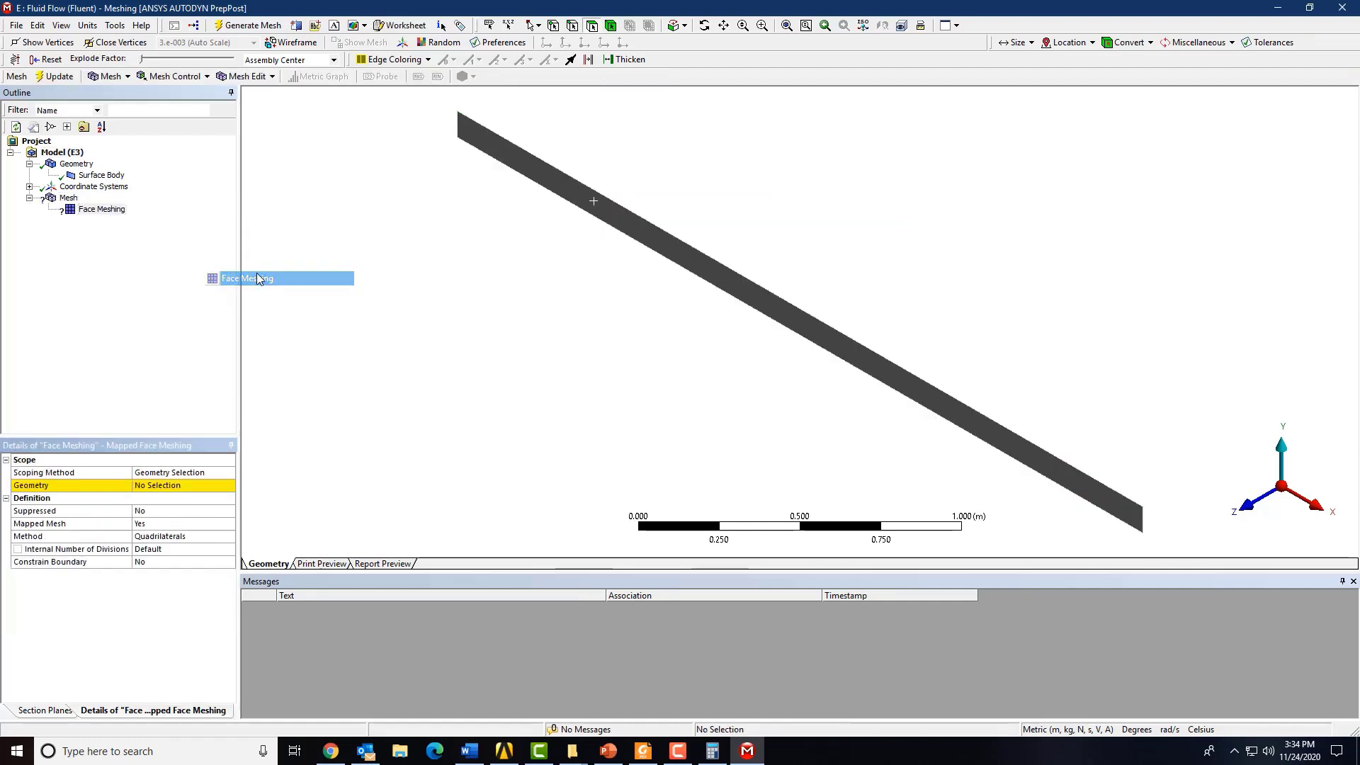
left_click(596, 214)
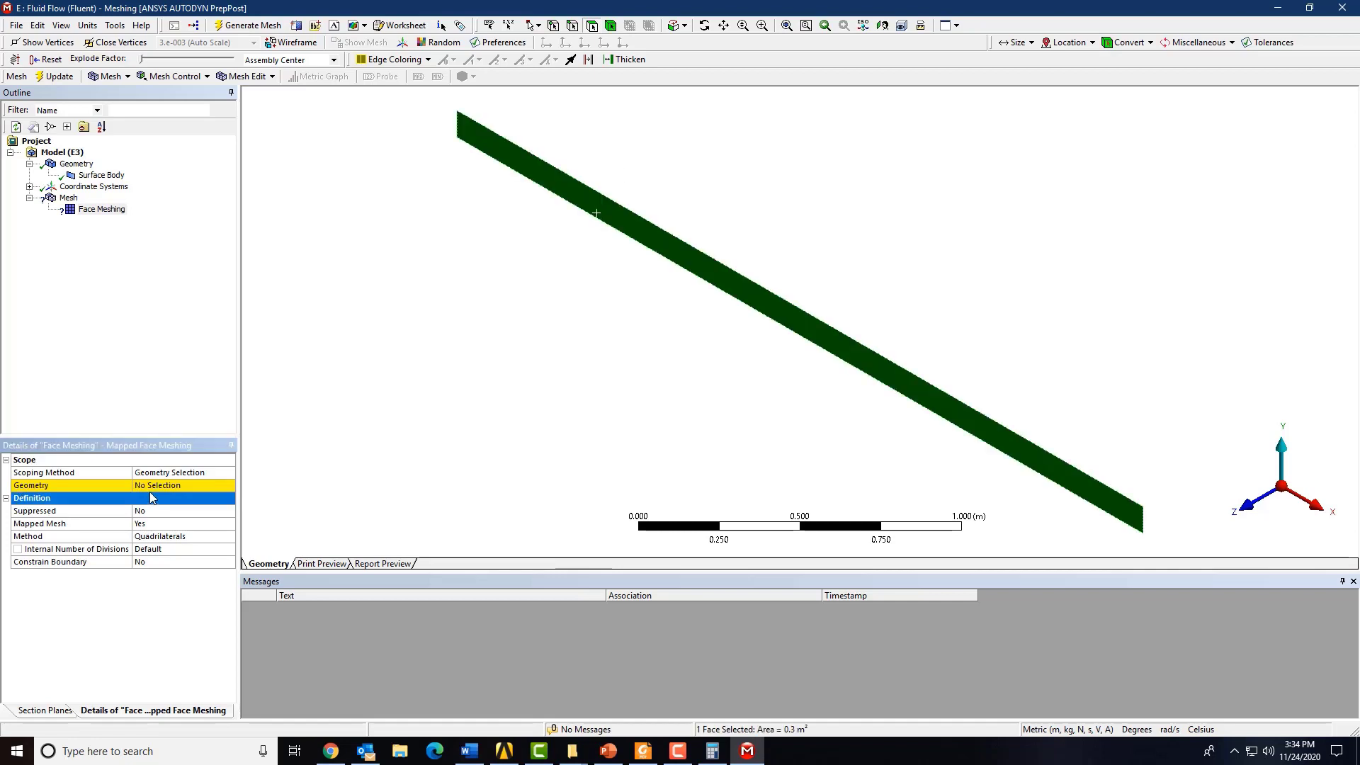
left_click(150, 487)
left_click(150, 486)
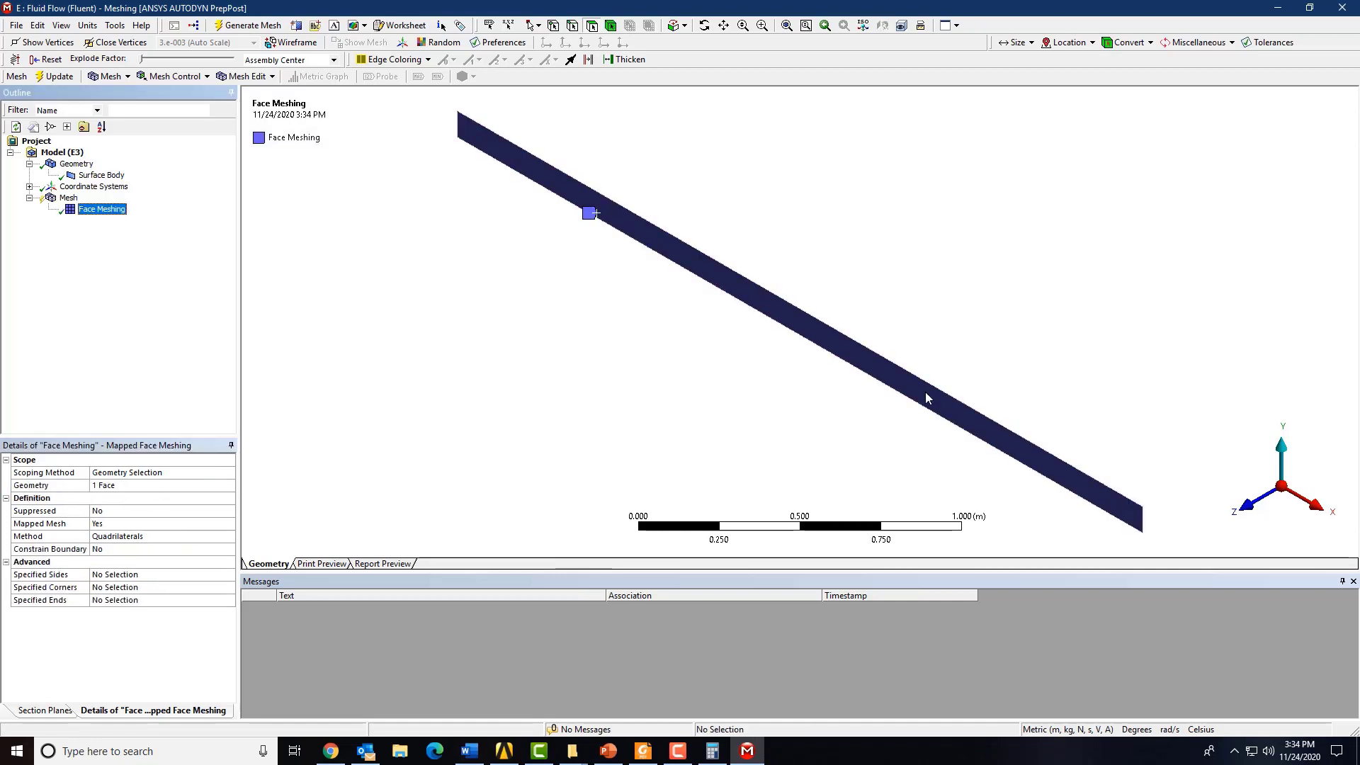
Insert a Sizing control under Mesh and scope it to the rectangle's two short vertical end edges
left_click(1334, 497)
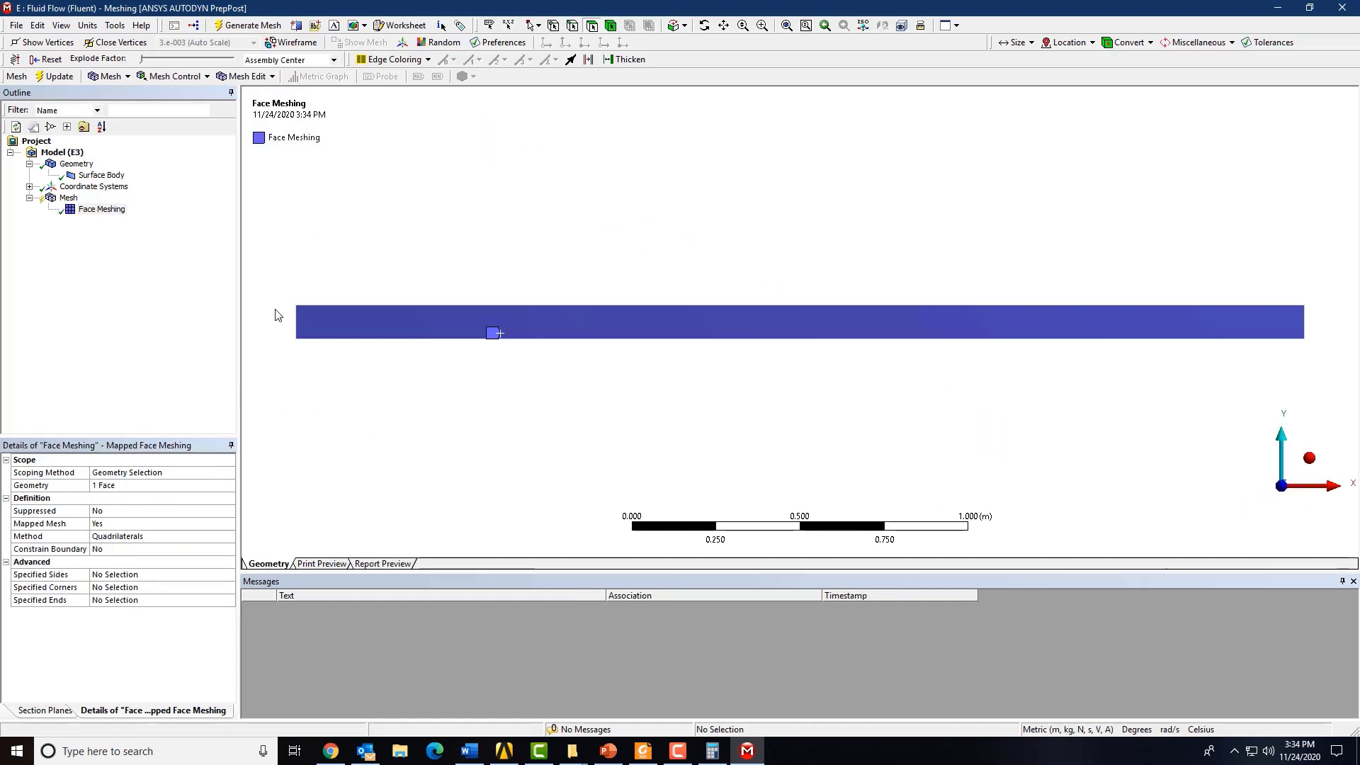
right_click(68, 199)
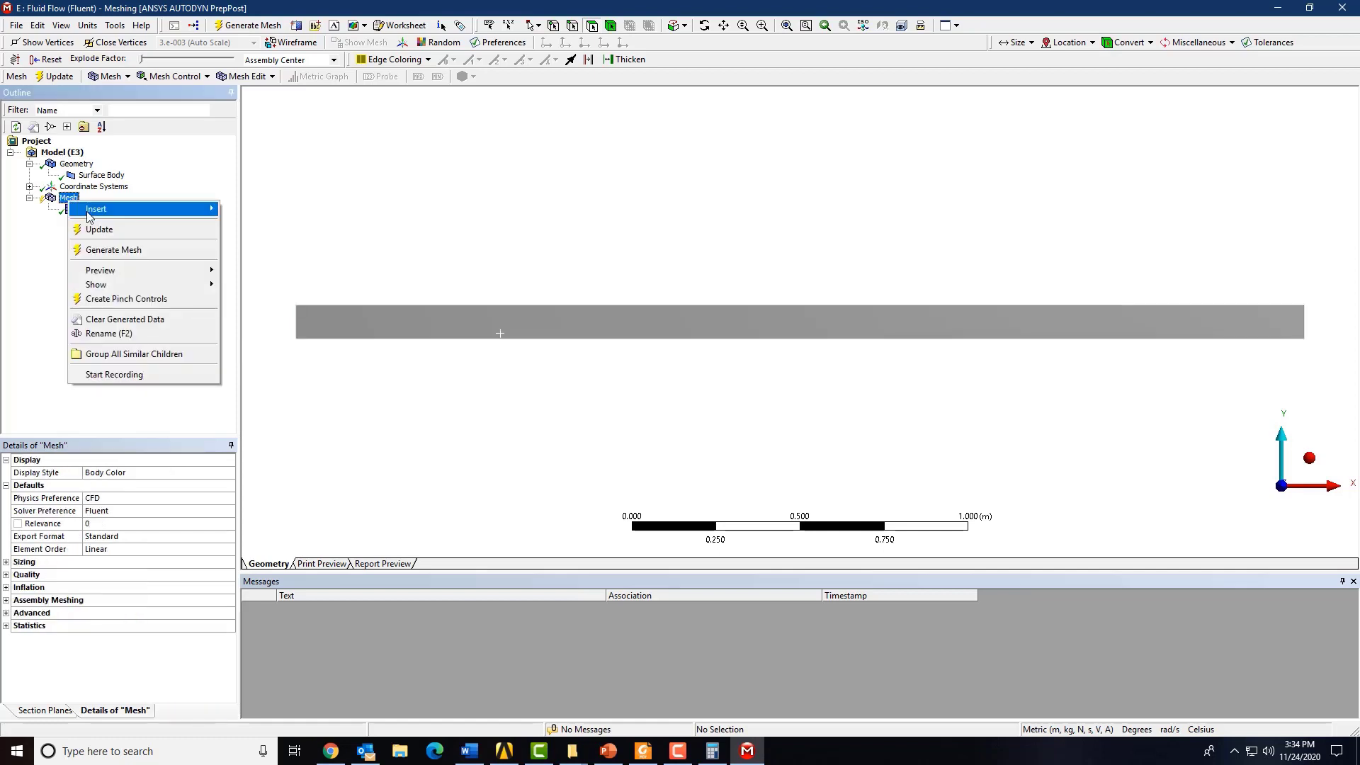
mouse_move(100, 207)
left_click(283, 230)
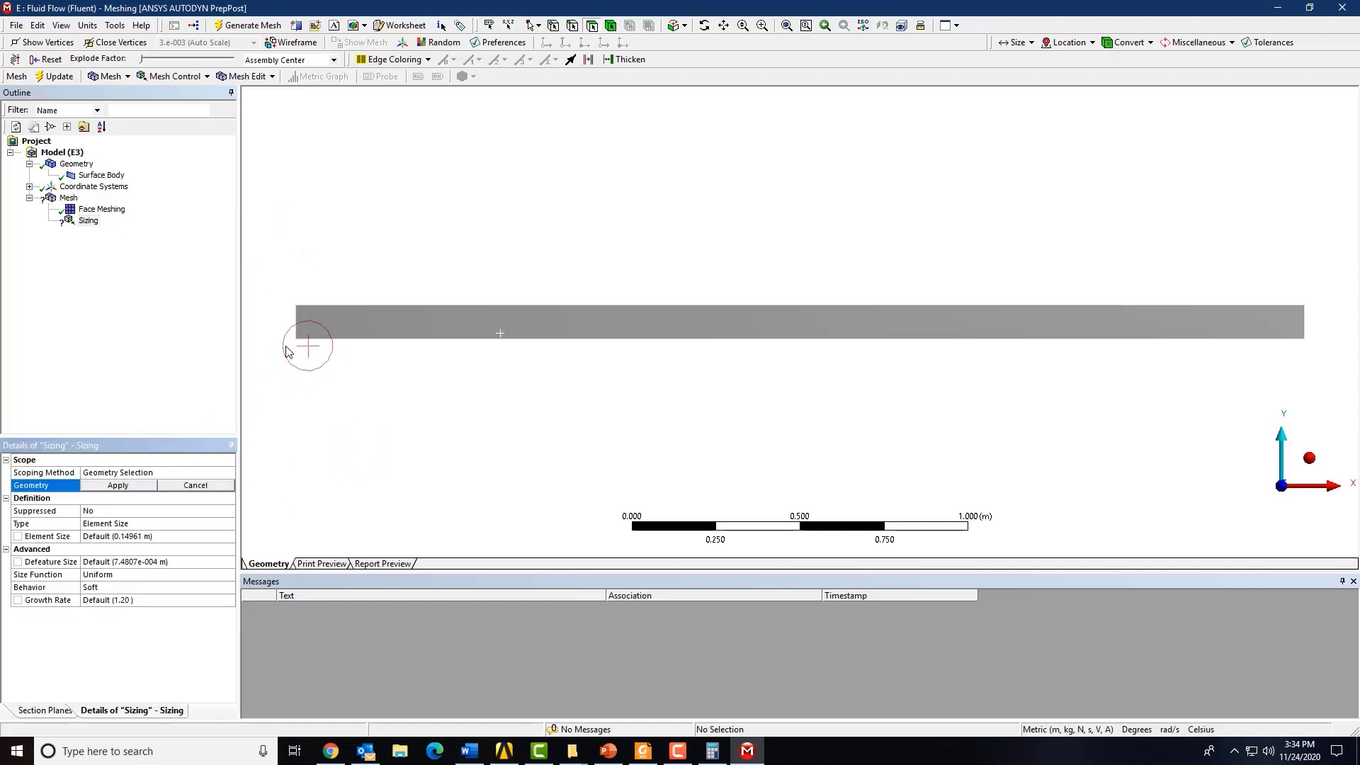
scroll(298, 353, "up", 5)
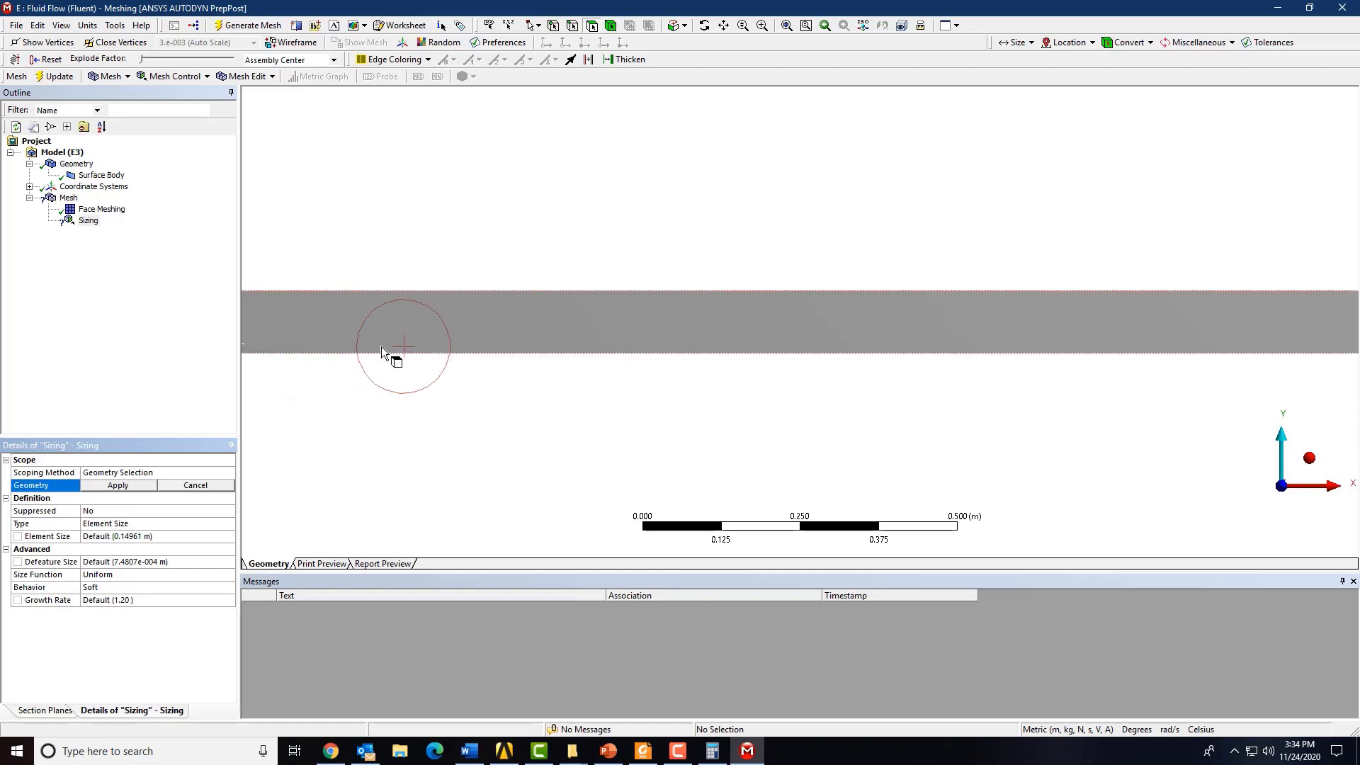
middle_click_drag(432, 345, 1258, 340, "ctrl")
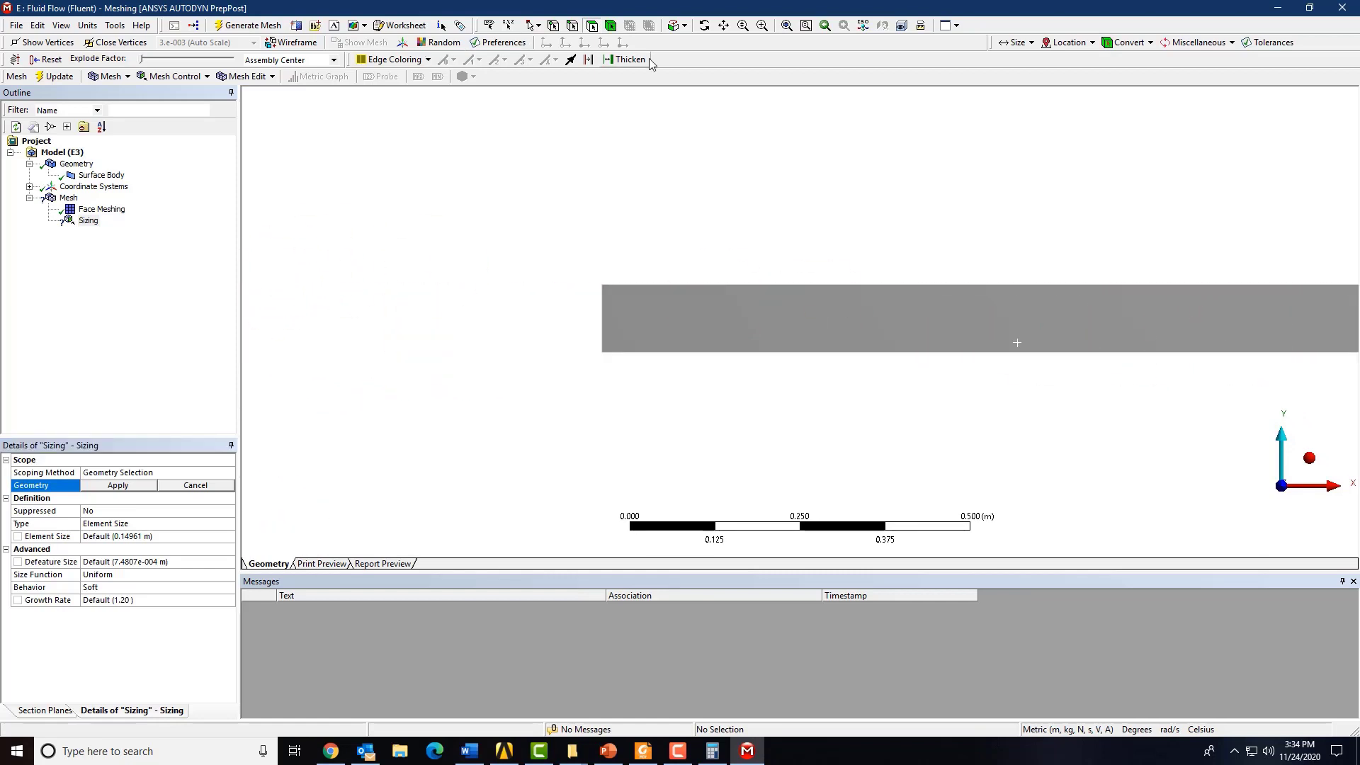
left_click(578, 25)
left_click(602, 291)
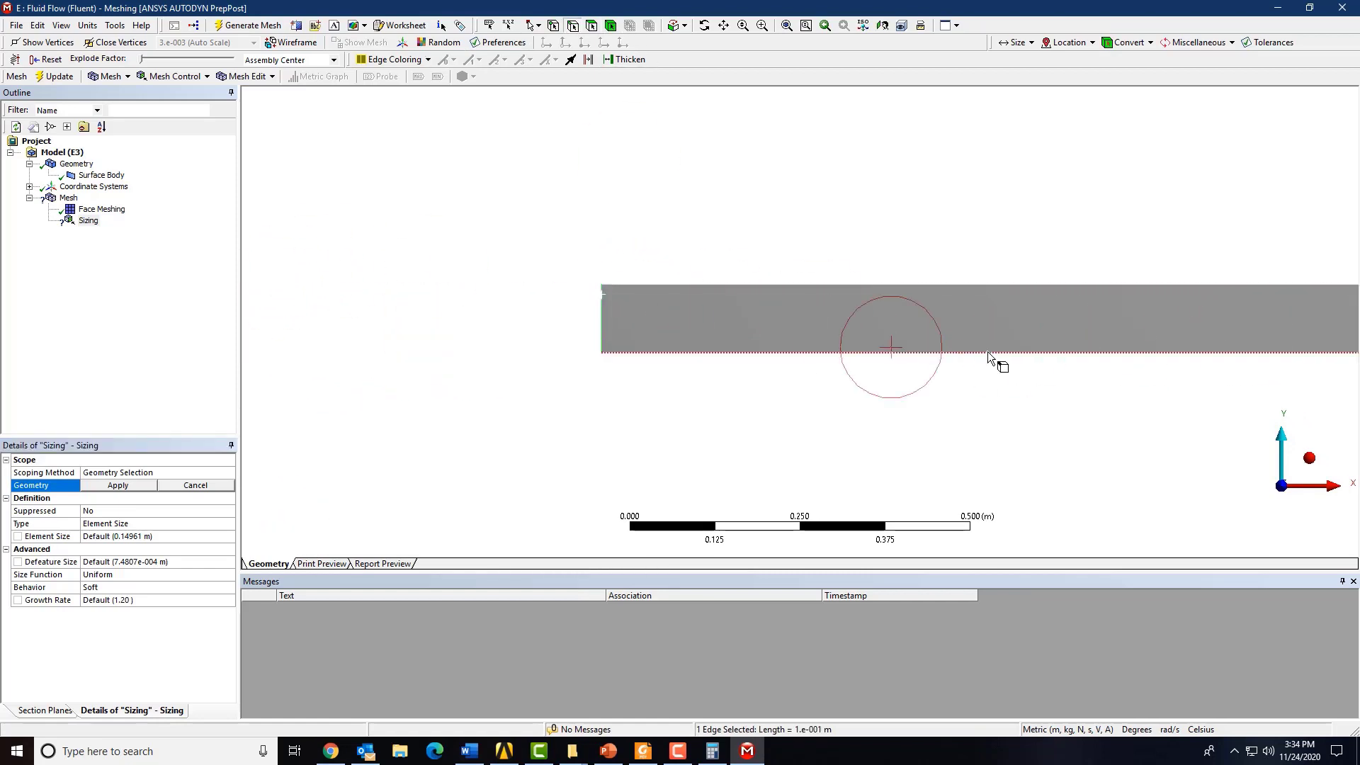
scroll(1000, 346, "down", 5)
middle_click_drag(1050, 337, 417, 377, "ctrl")
left_click(998, 362, "ctrl")
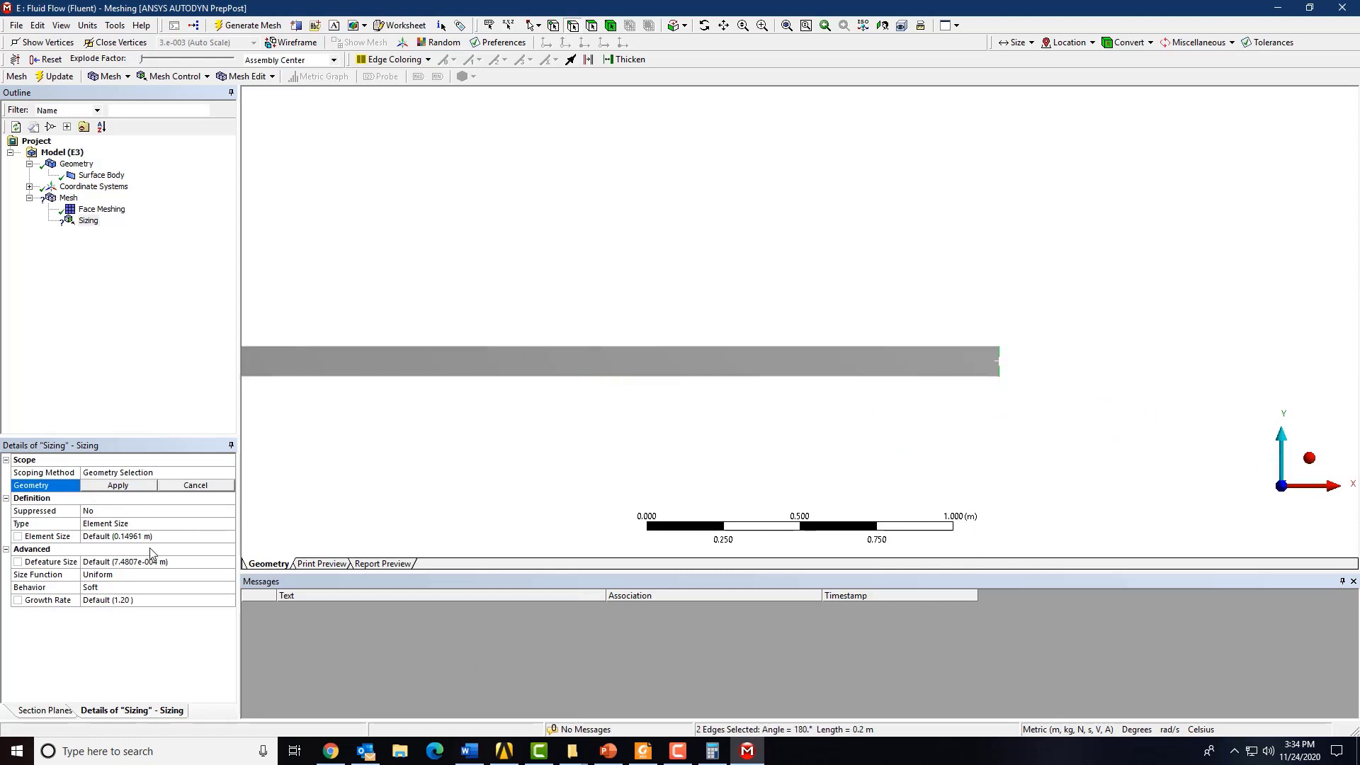
left_click(117, 489)
middle_click_drag(397, 460, 748, 445, "ctrl")
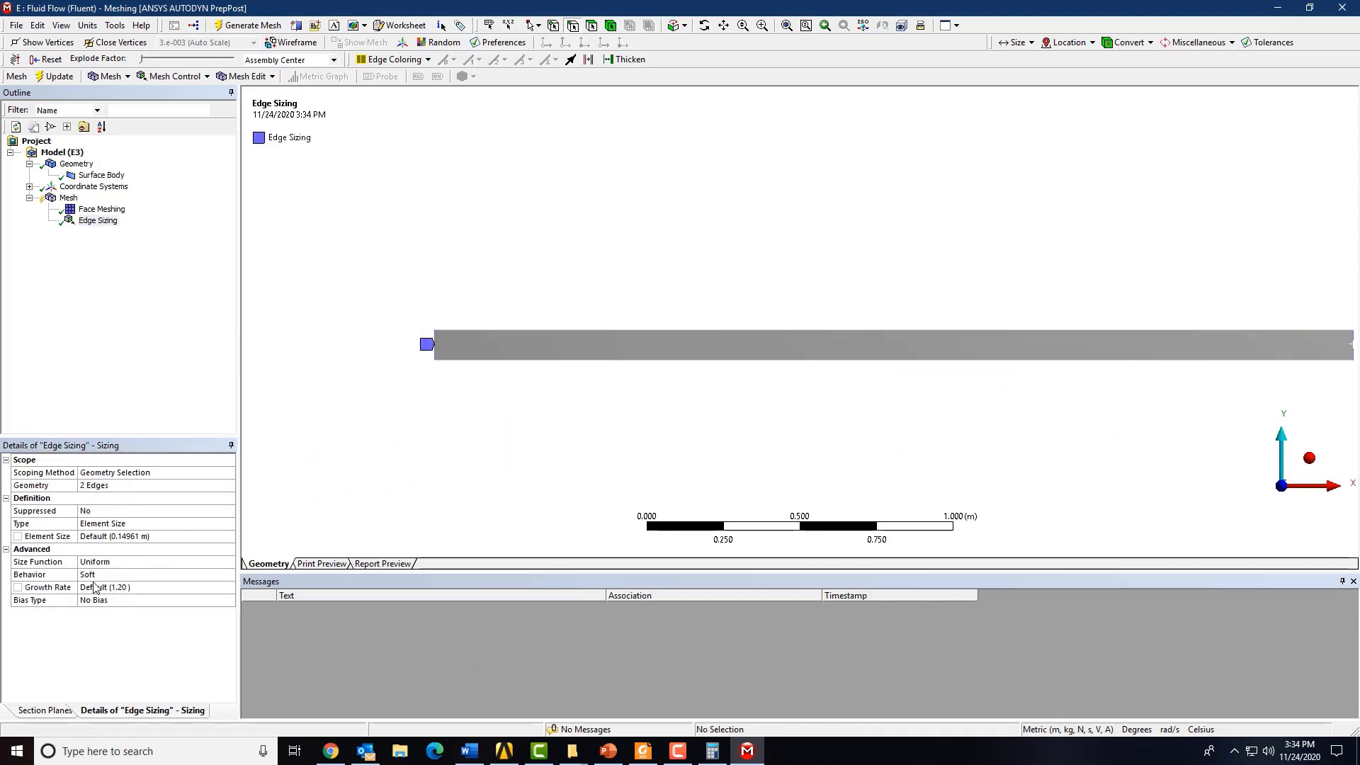
Define the edge sizing by Number of Divisions with 100 divisions and set its behavior to Hard
left_click(100, 524)
left_click(228, 523)
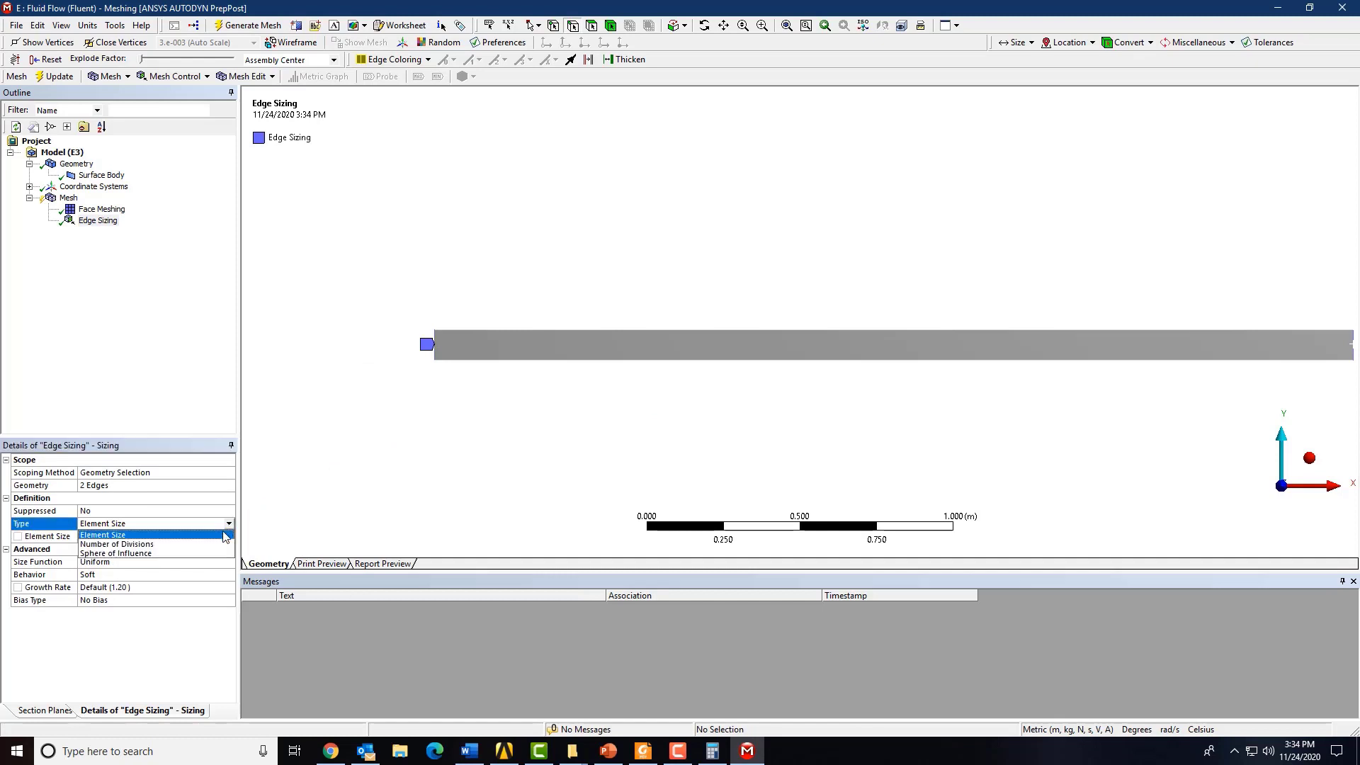
left_click(222, 544)
left_click(209, 536)
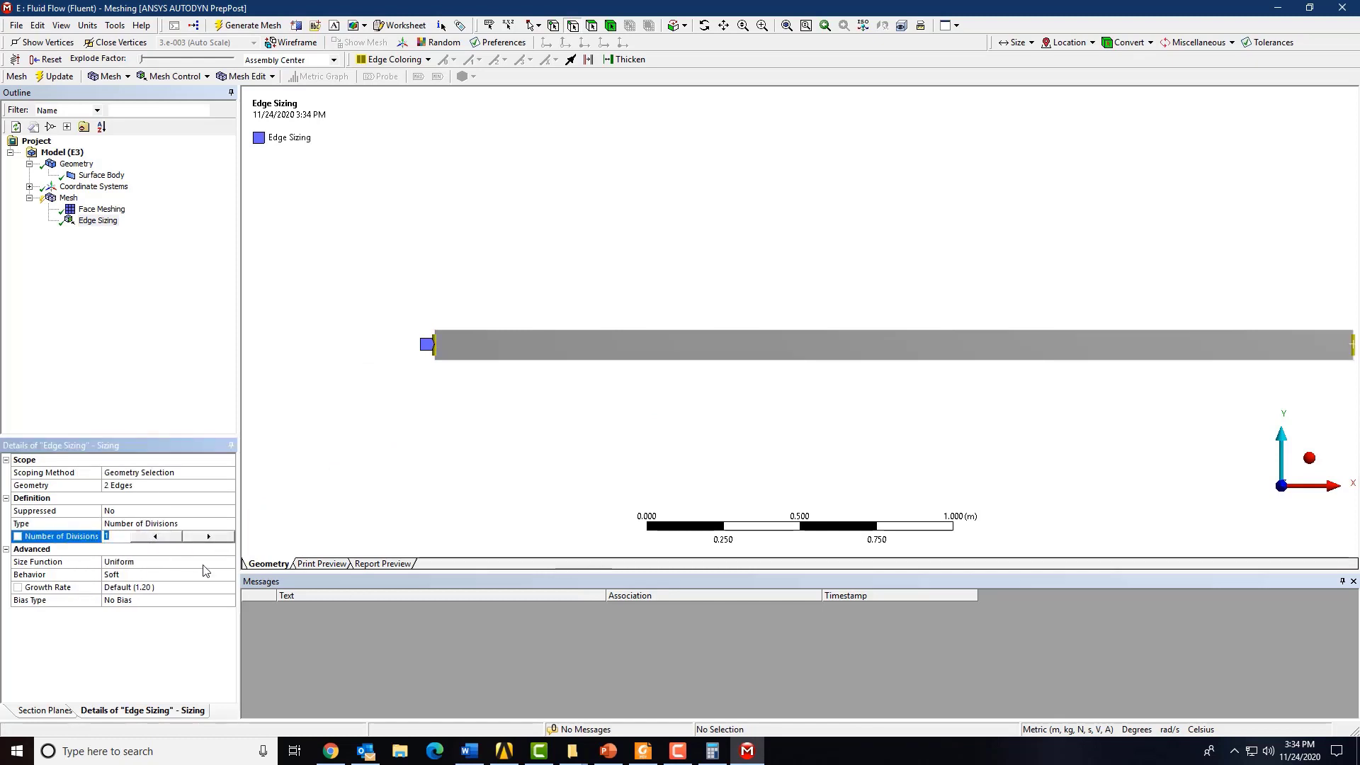
key("Return")
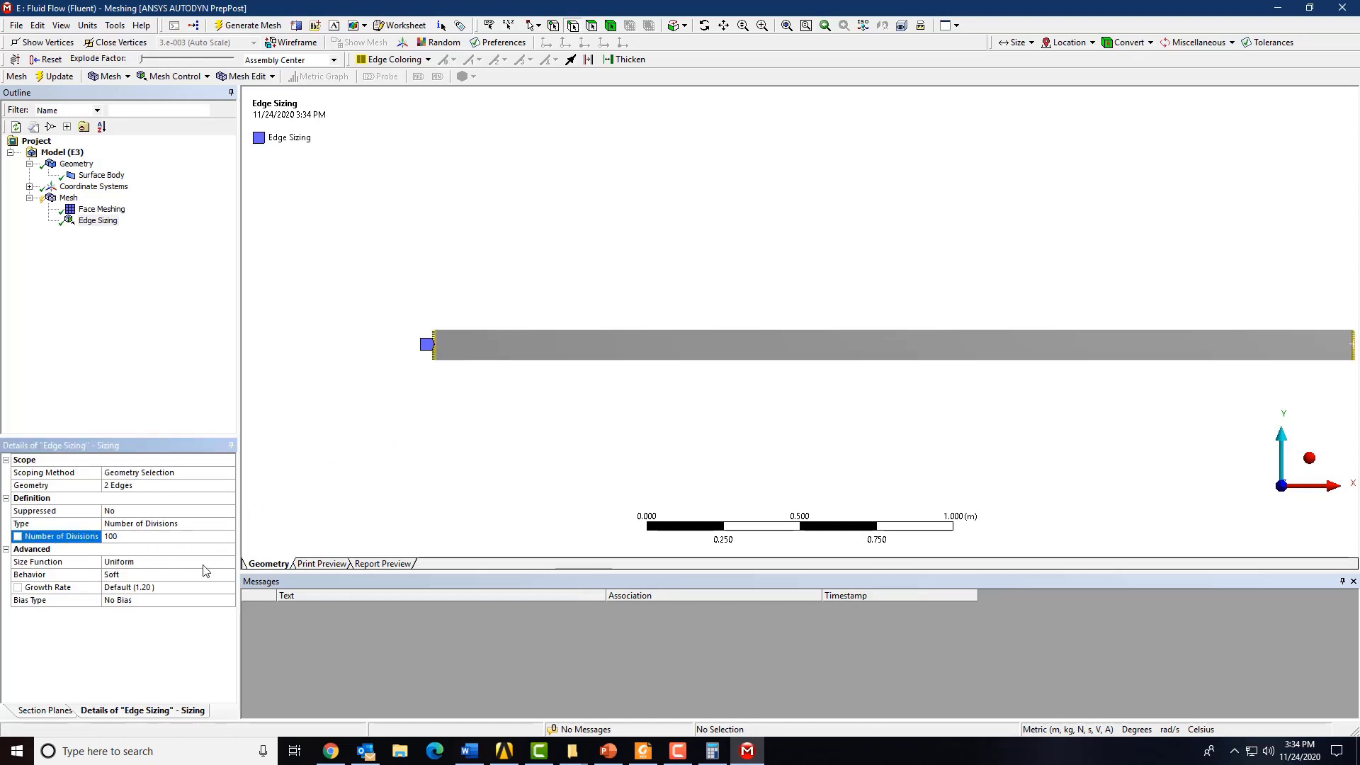
left_click(144, 575)
left_click(229, 574)
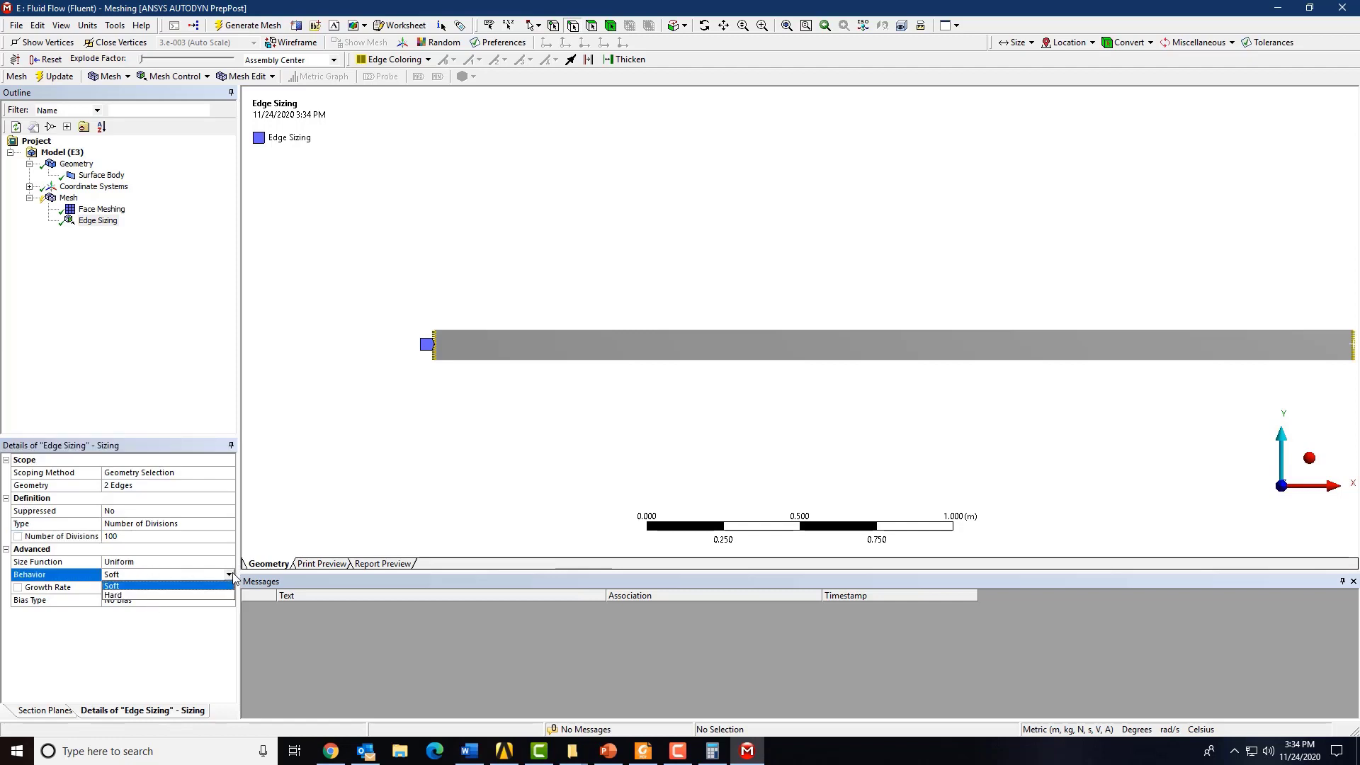
left_click(220, 597)
left_click(117, 591)
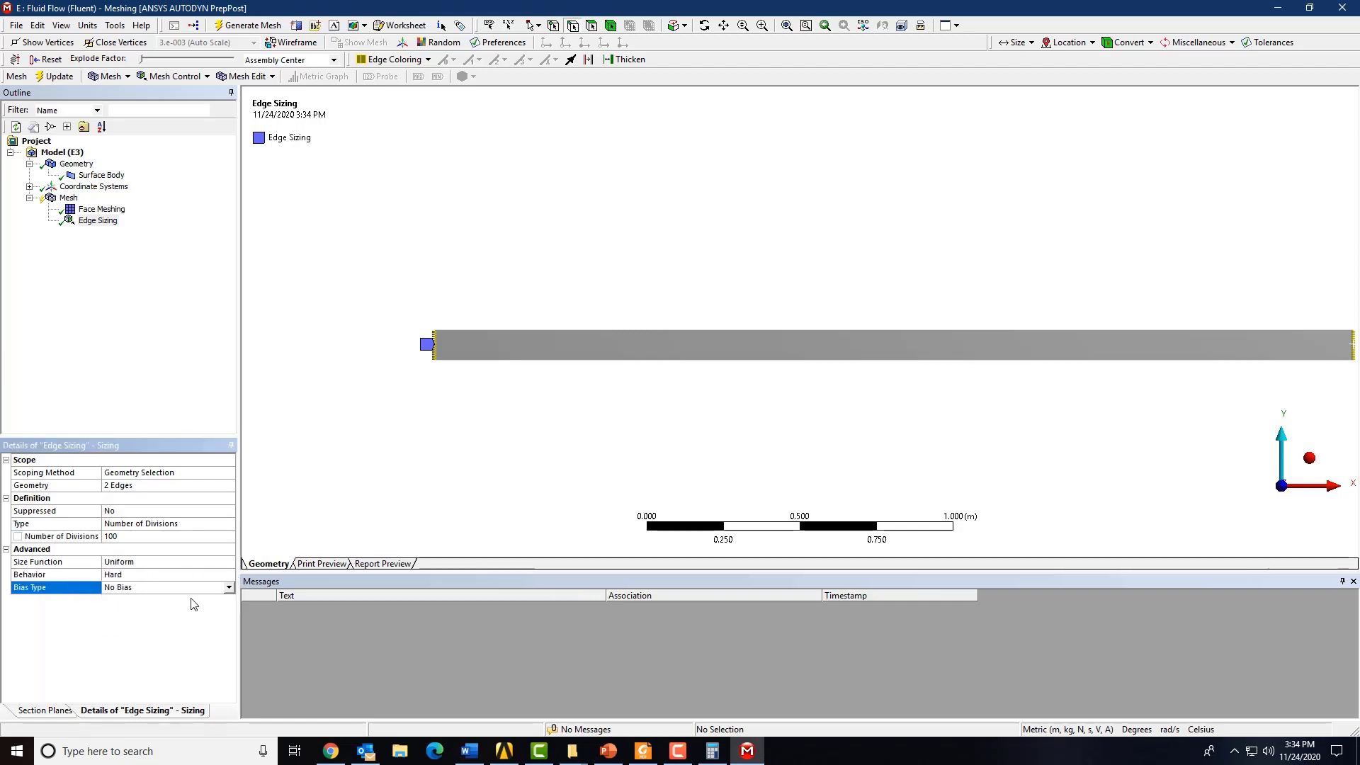
left_click(229, 587)
left_click(399, 348)
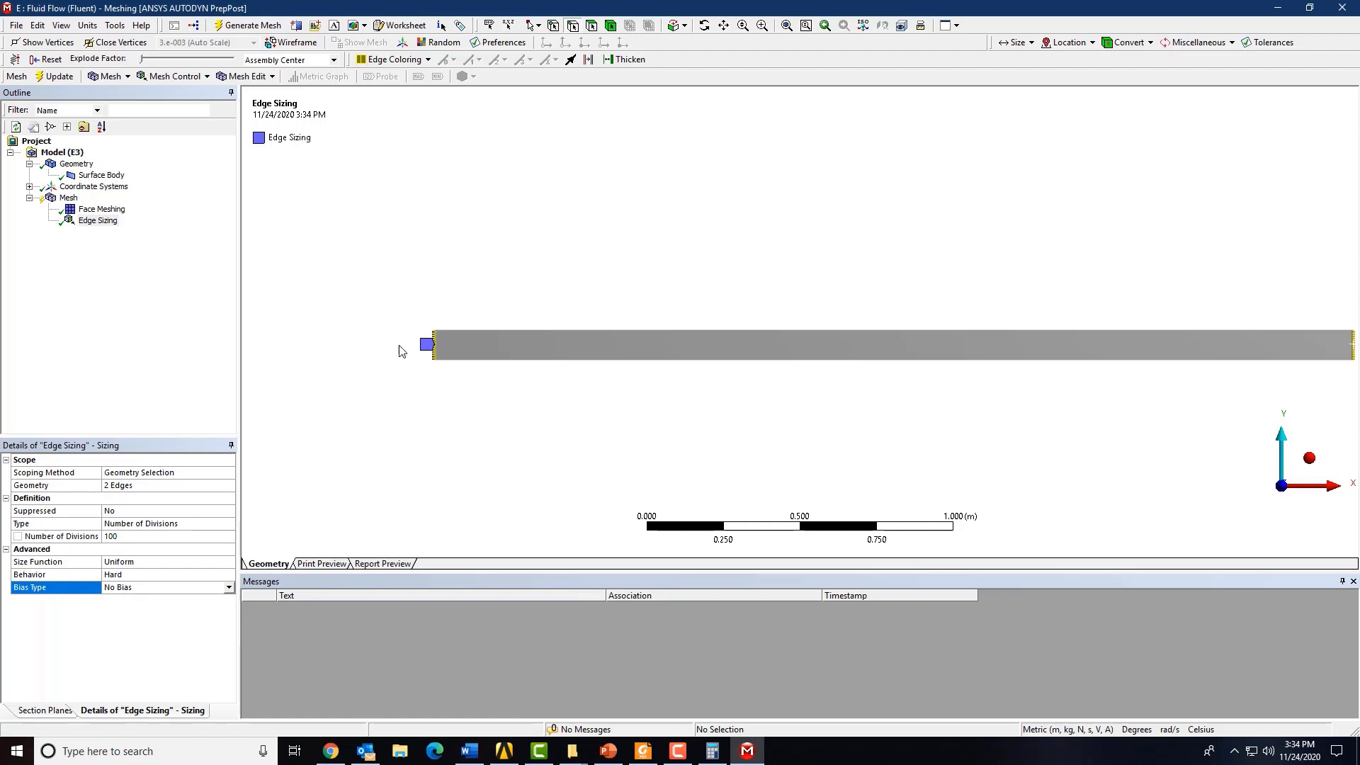
Set the edge sizing's number of divisions to 50 on the short end edges
scroll(342, 395, "up", 6)
middle_click_drag(455, 390, 1341, 370, "ctrl")
scroll(573, 392, "up", 3)
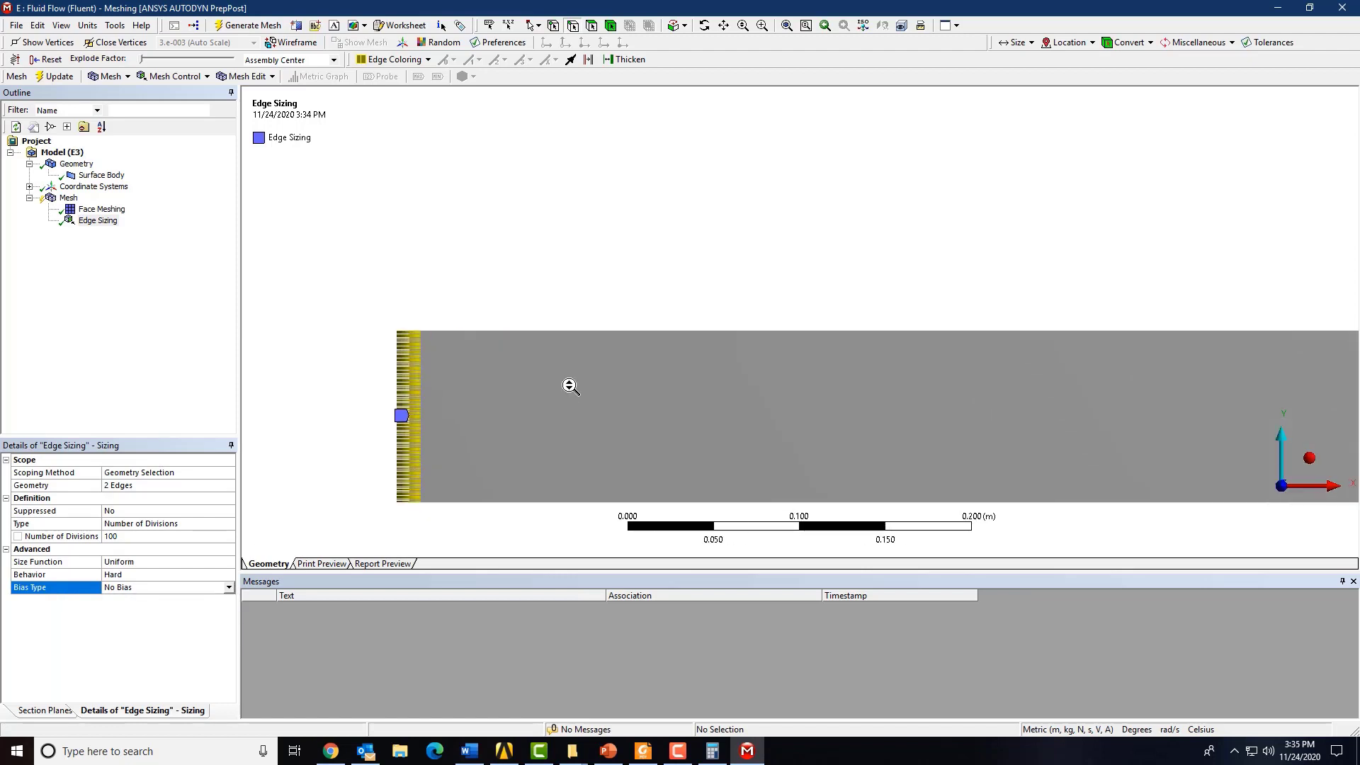
middle_click_drag(569, 387, 697, 347, "ctrl")
left_click(134, 535)
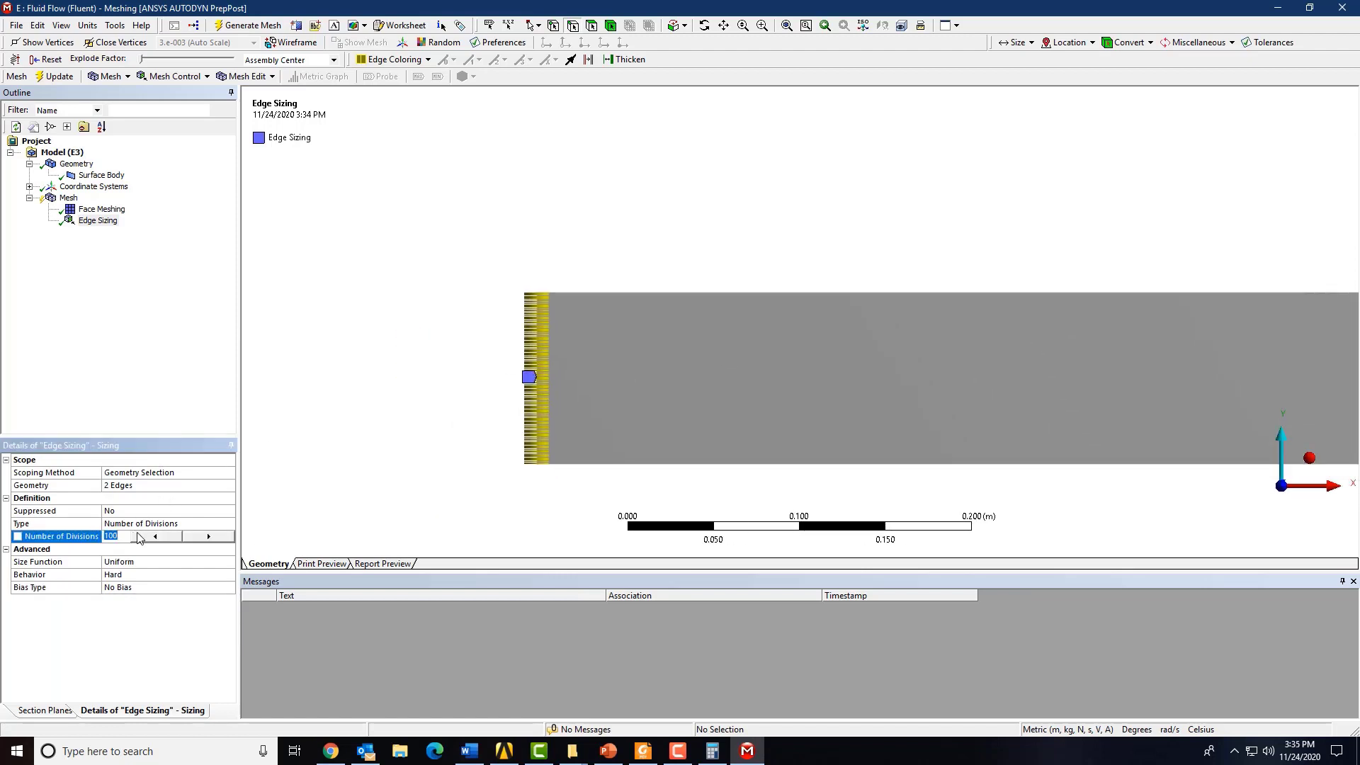
type("50")
key("Return")
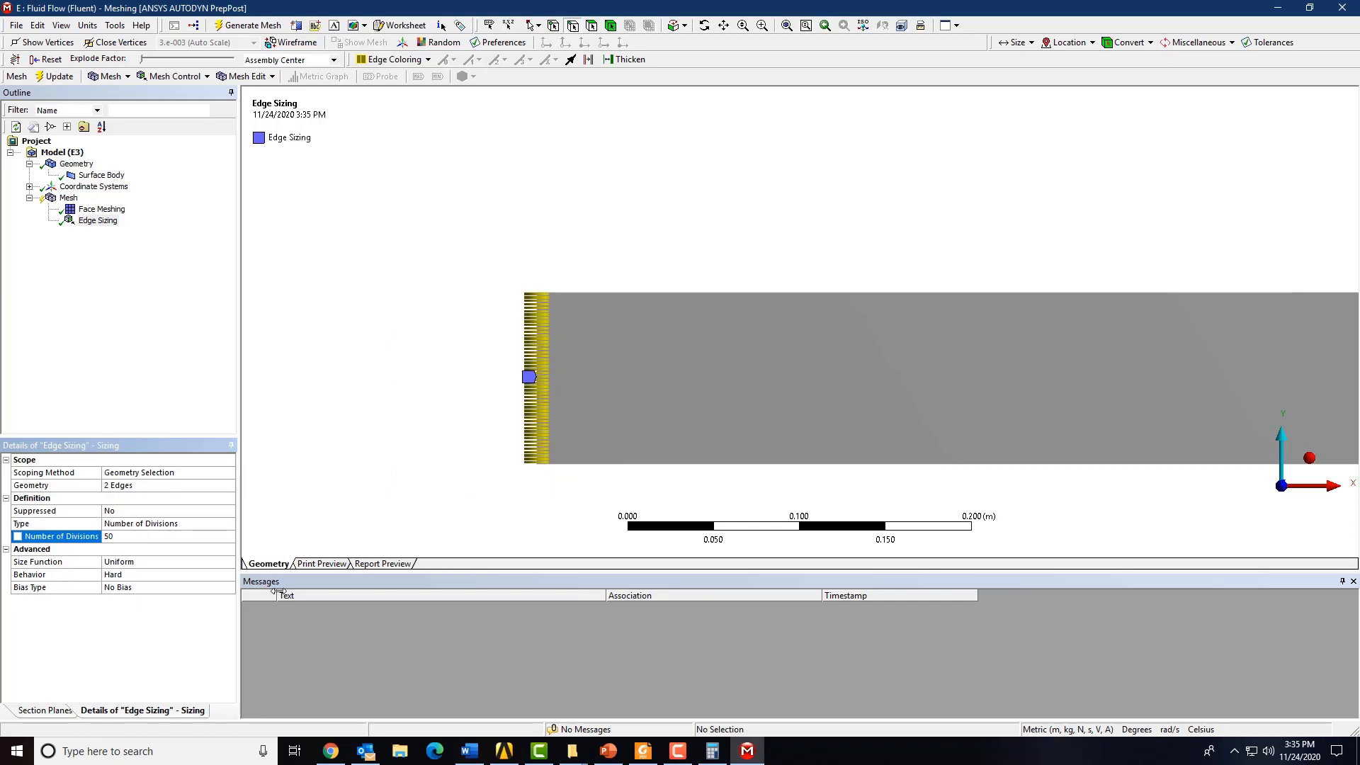
Apply the one-directional long-to-short bias type to the edge sizing with a bias factor of 10
left_click(163, 589)
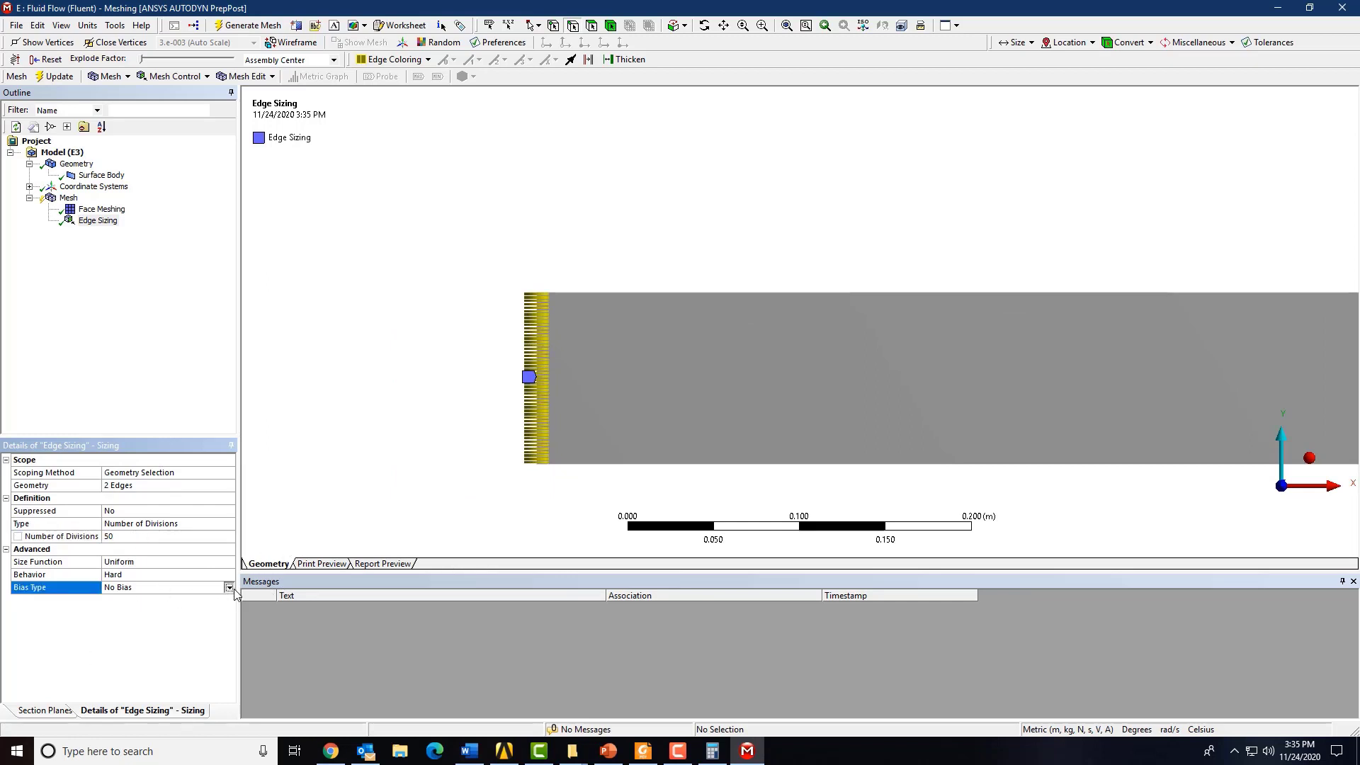
left_click(229, 588)
left_click(226, 607)
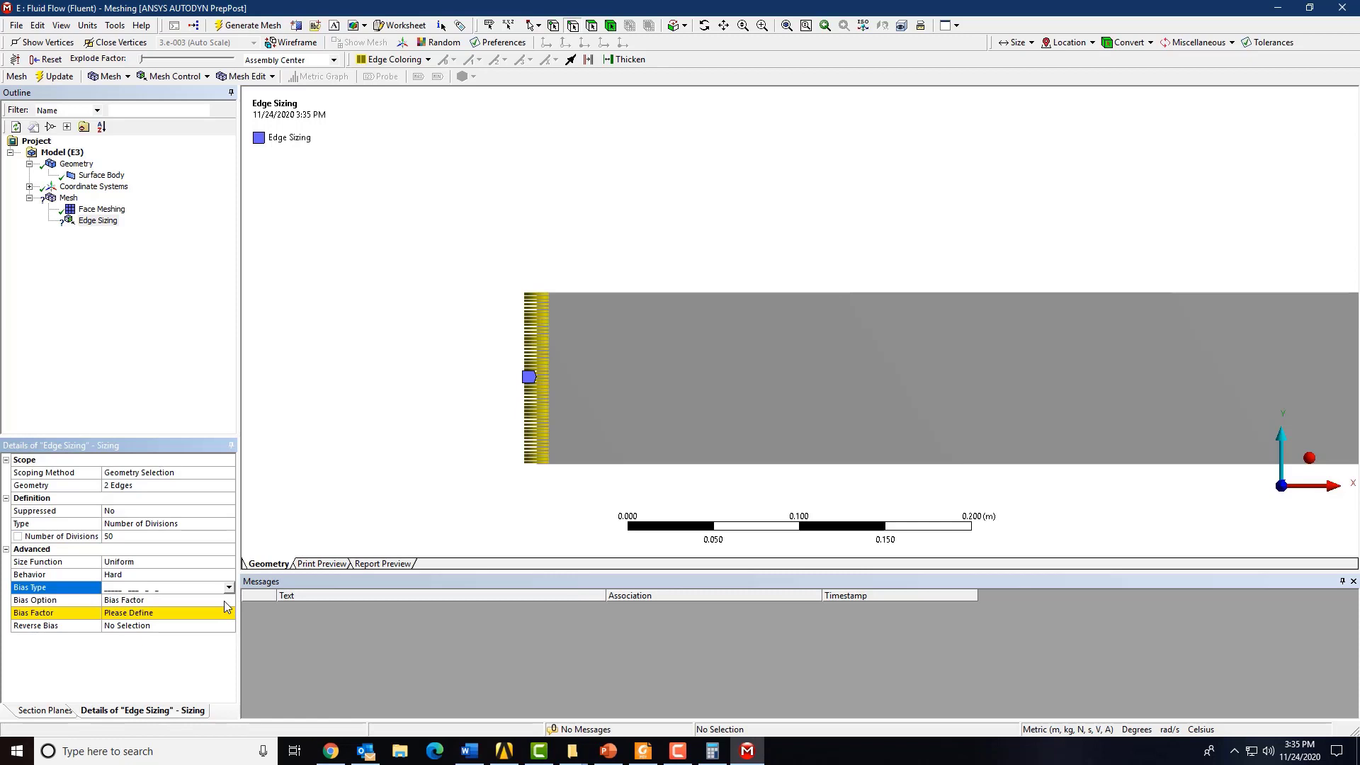
left_click(135, 613)
type("10")
key("Return")
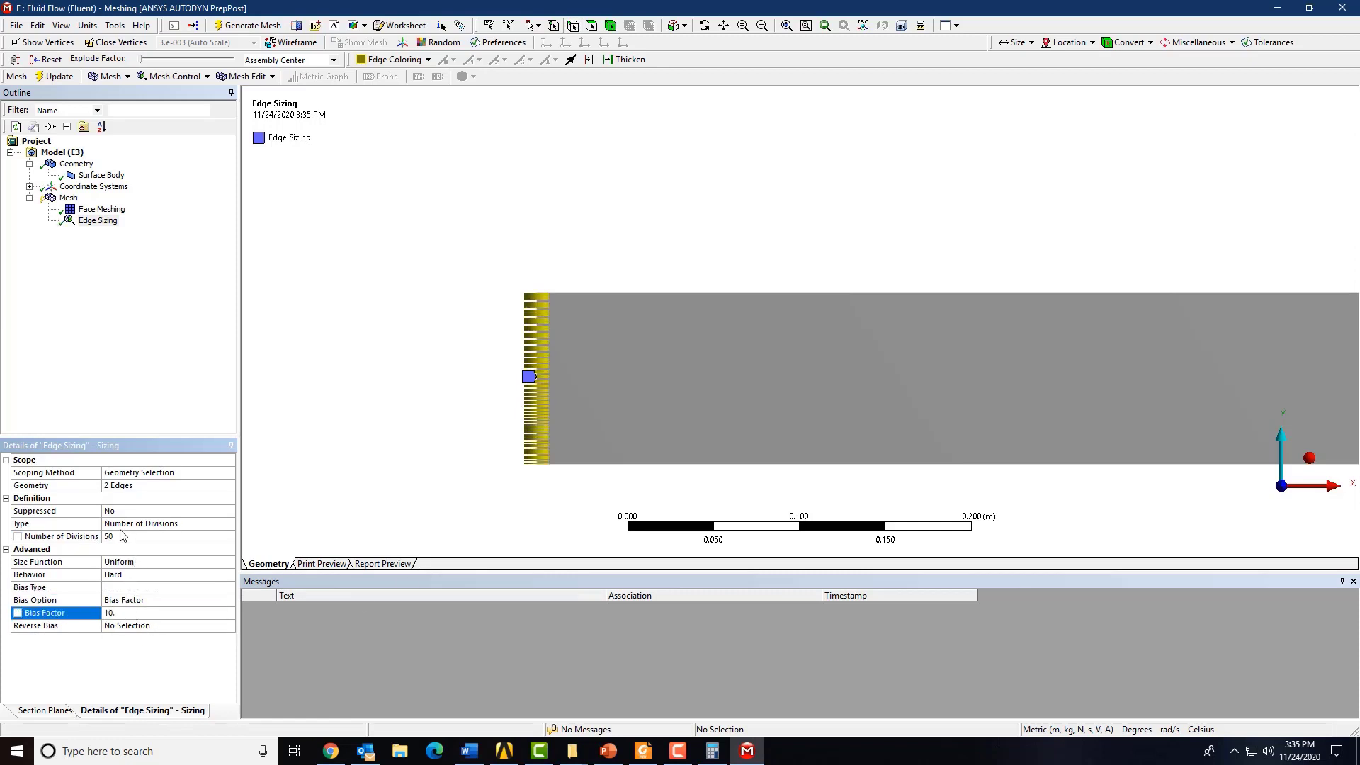
Change the bias type of the end-edge sizing to the one-directional short-to-long pattern
left_click(200, 588)
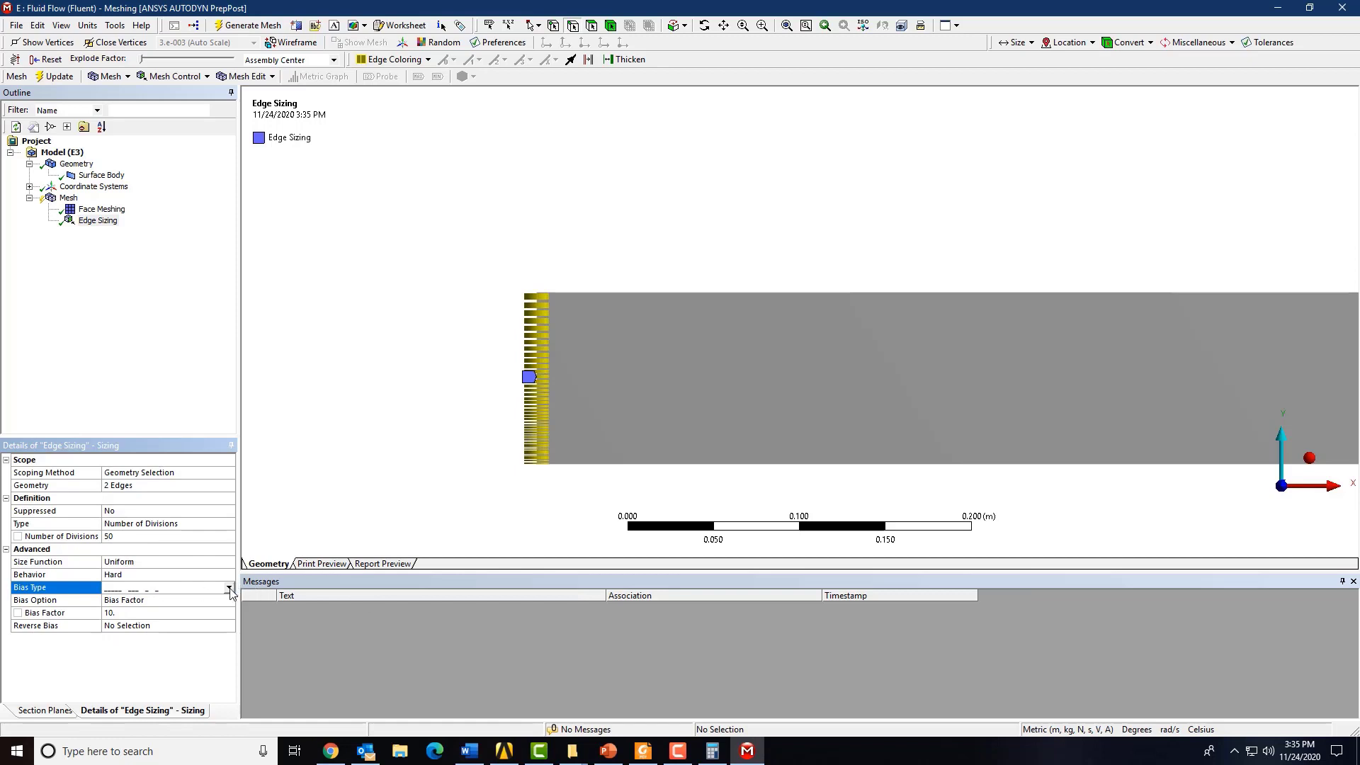
left_click(230, 589)
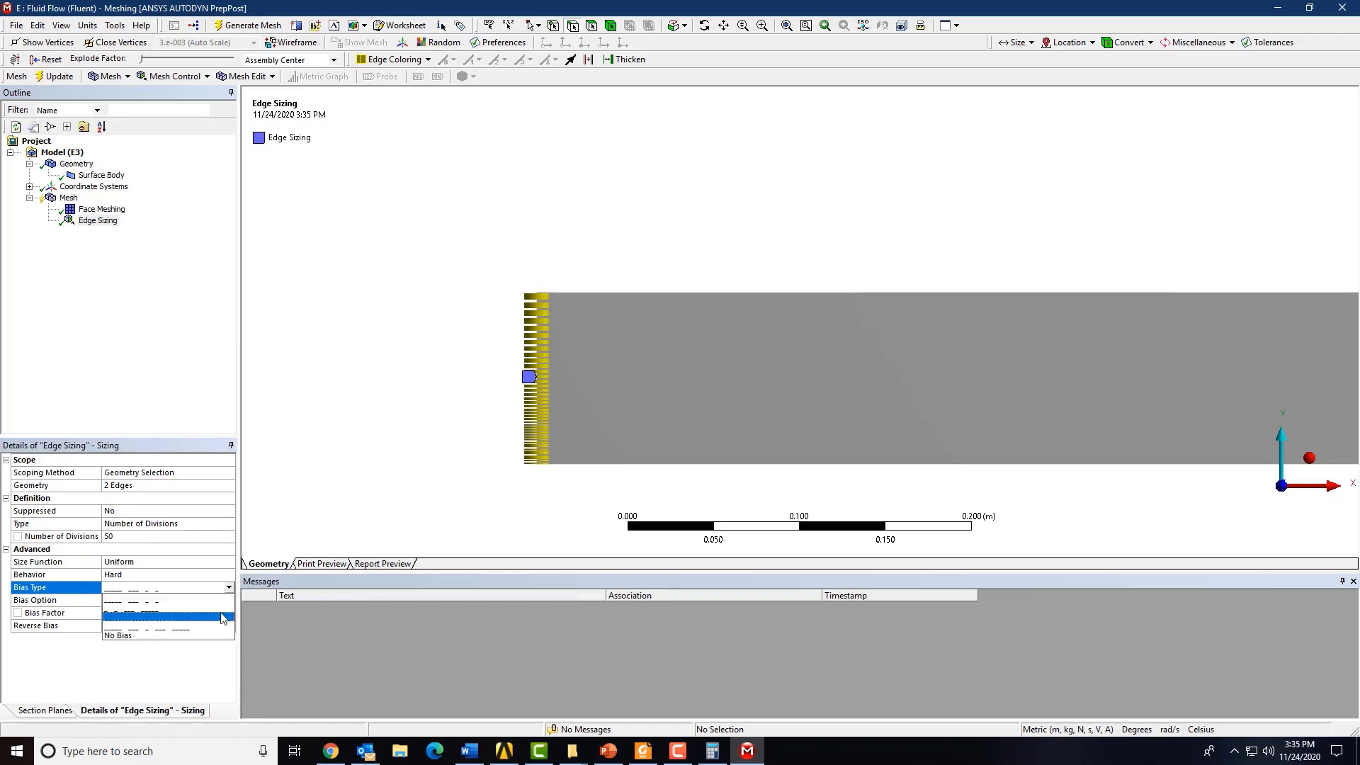
left_click(222, 617)
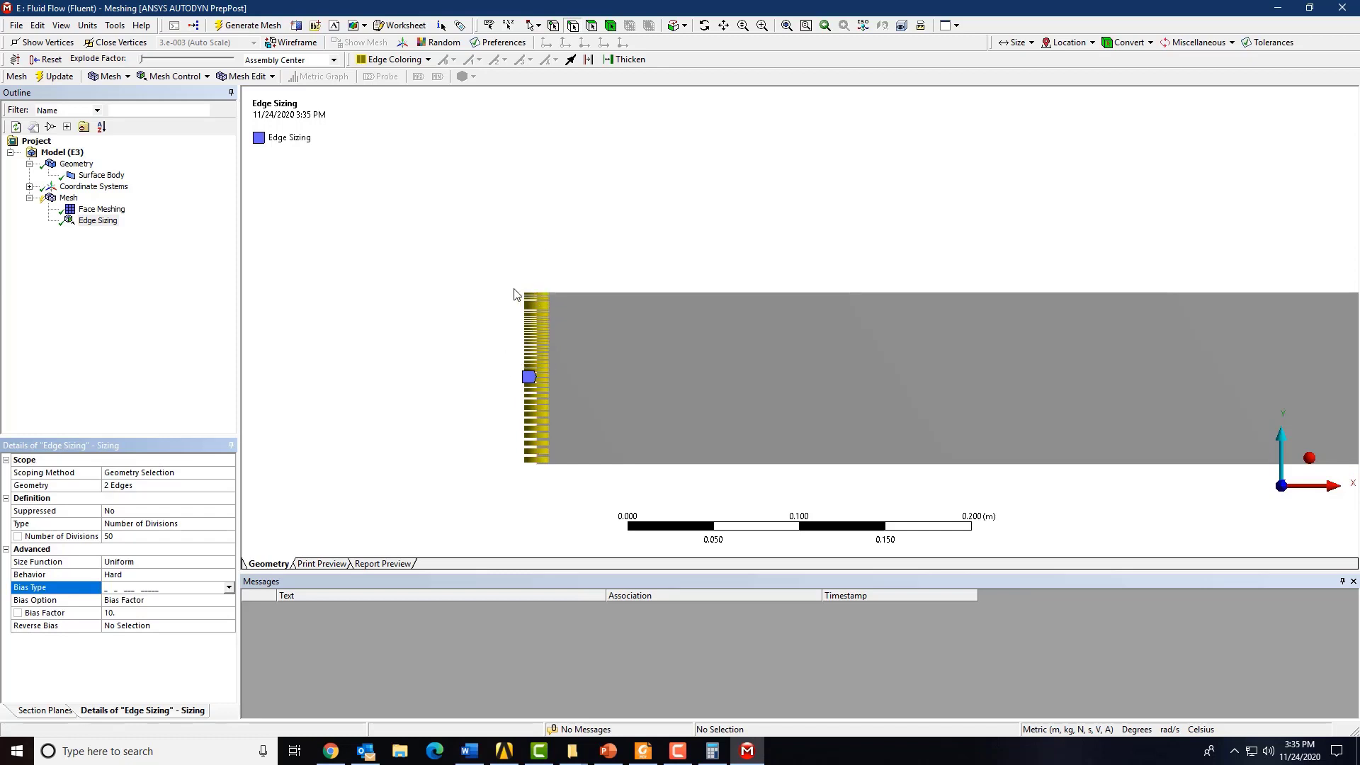
scroll(512, 288, "up", 2)
scroll(502, 309, "down", 1)
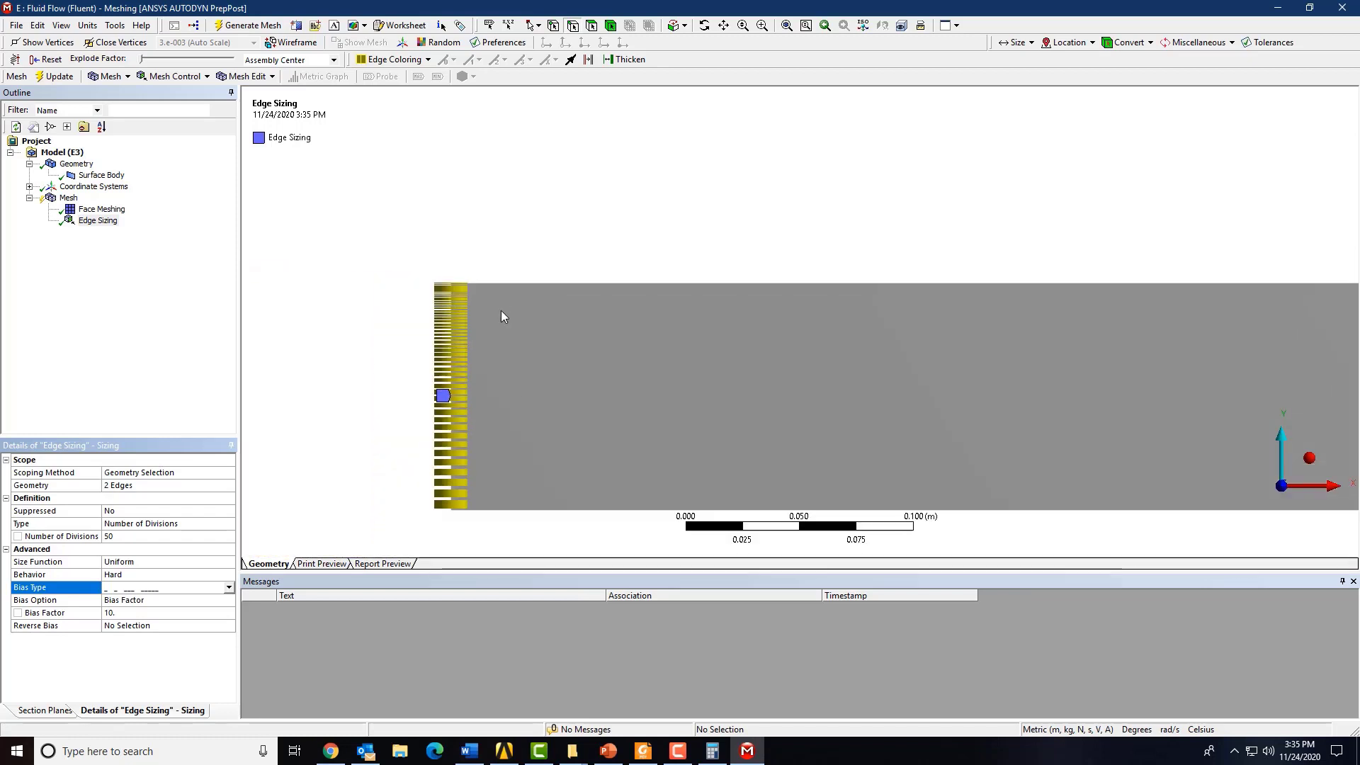
Set the end-edge sizing's number of divisions to 30
left_click(121, 536)
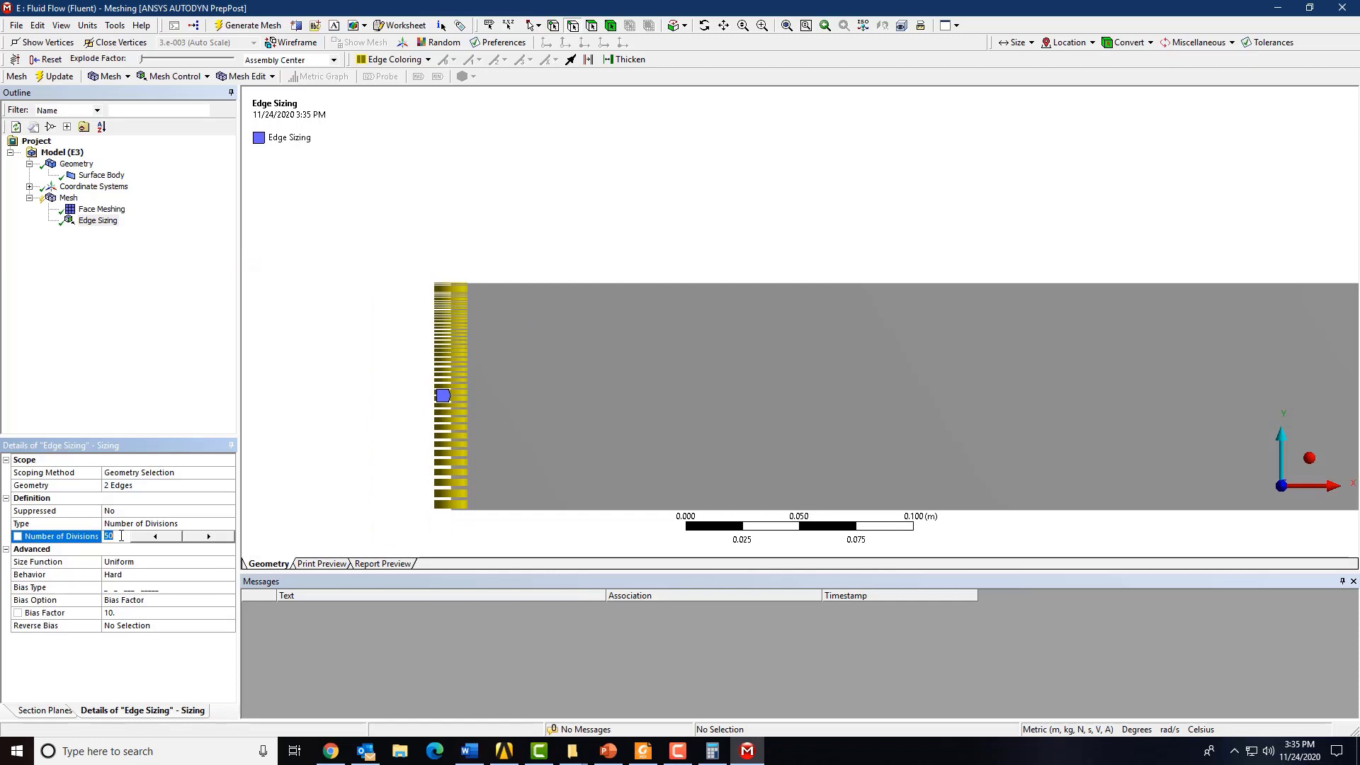
type("30")
key("Return")
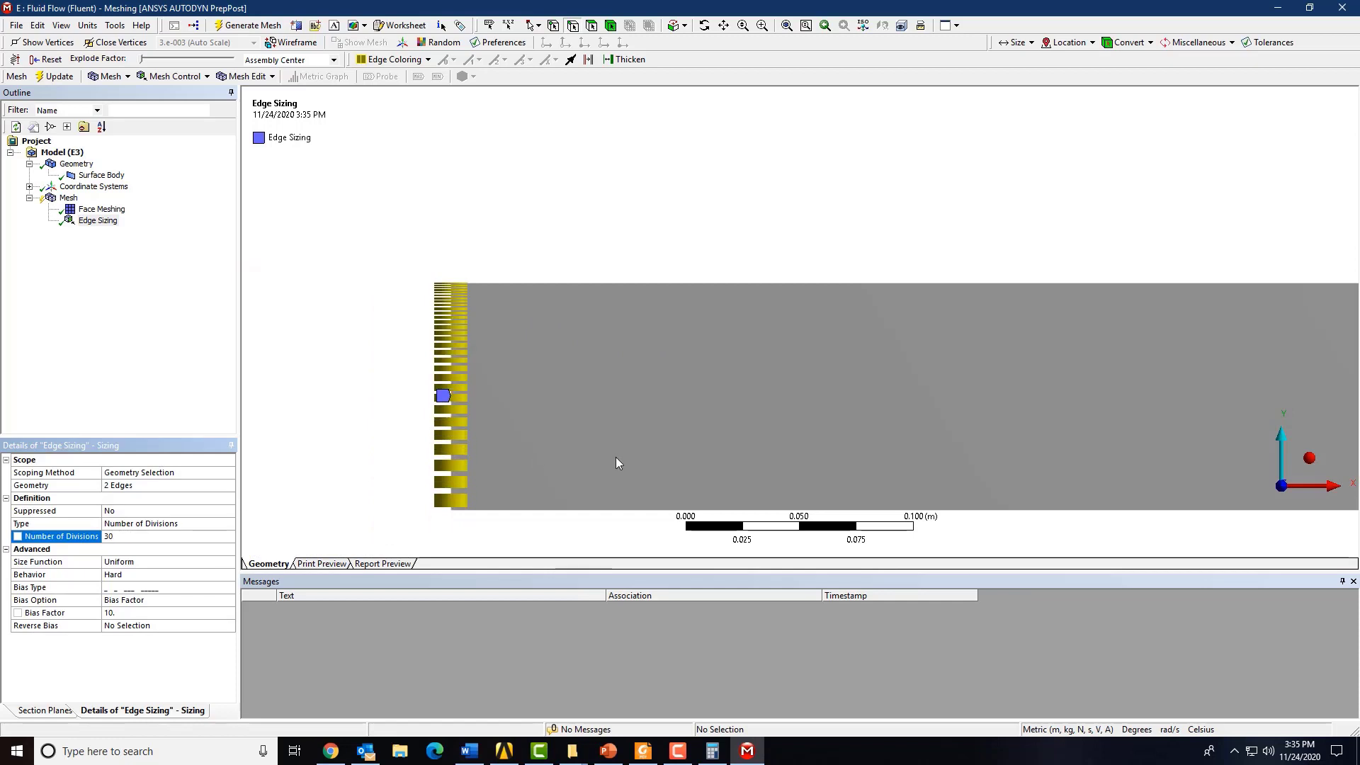
Reverse the bias on the rectangle's right end edge by assigning that edge to the edge sizing's Reverse Bias
scroll(482, 455, "down", 3)
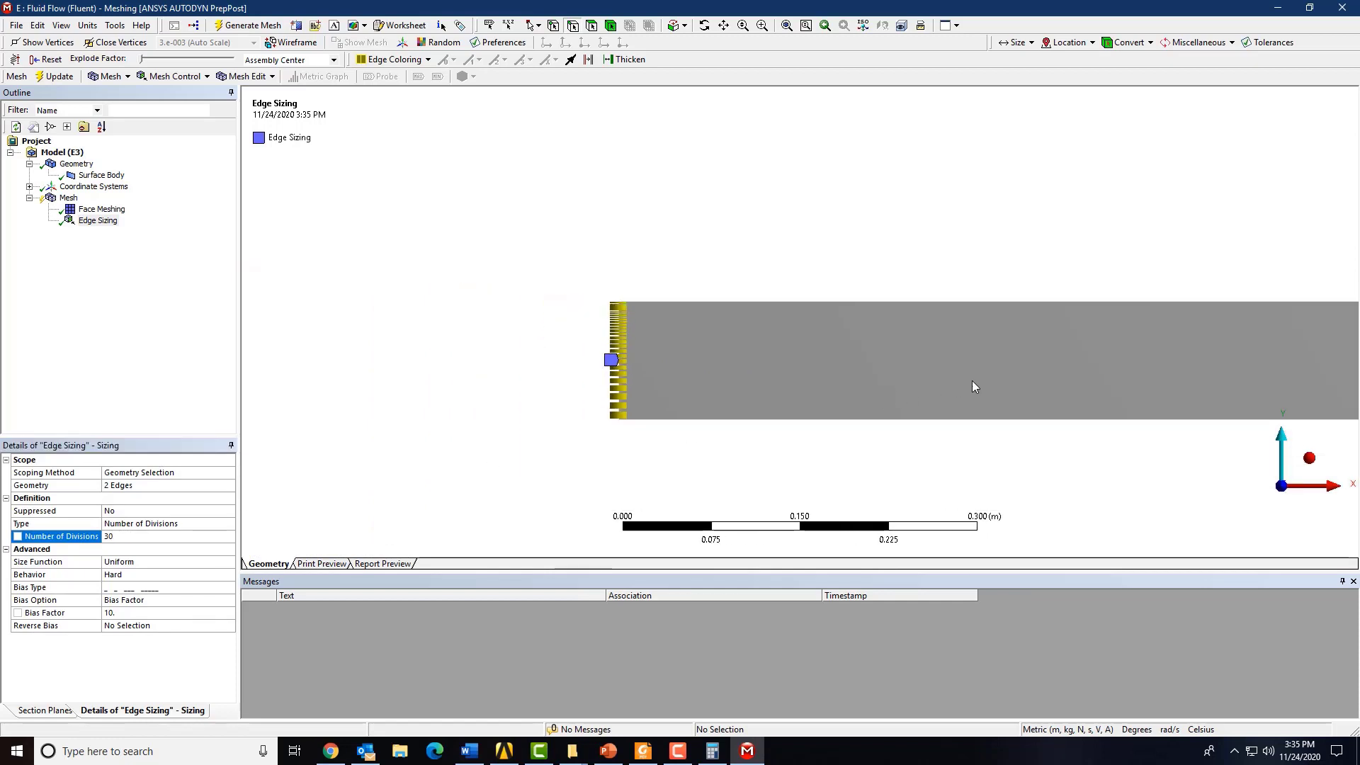
middle_click_drag(974, 386, 755, 386, "ctrl")
scroll(756, 385, "down", 2)
middle_click_drag(950, 386, 567, 389, "ctrl")
middle_click_drag(1096, 398, 786, 406, "ctrl")
middle_click_drag(999, 398, 789, 405, "ctrl")
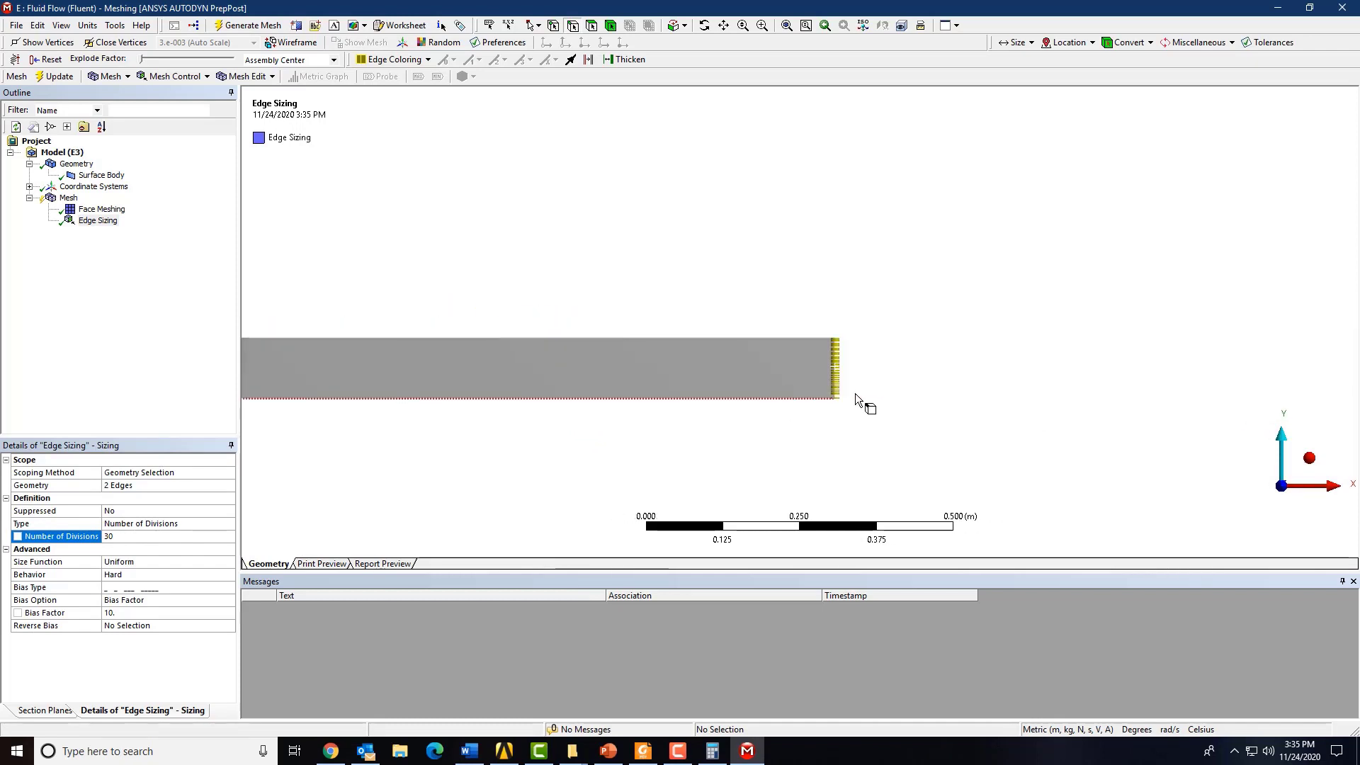
scroll(856, 394, "up", 4)
middle_click_drag(882, 392, 796, 241, "ctrl")
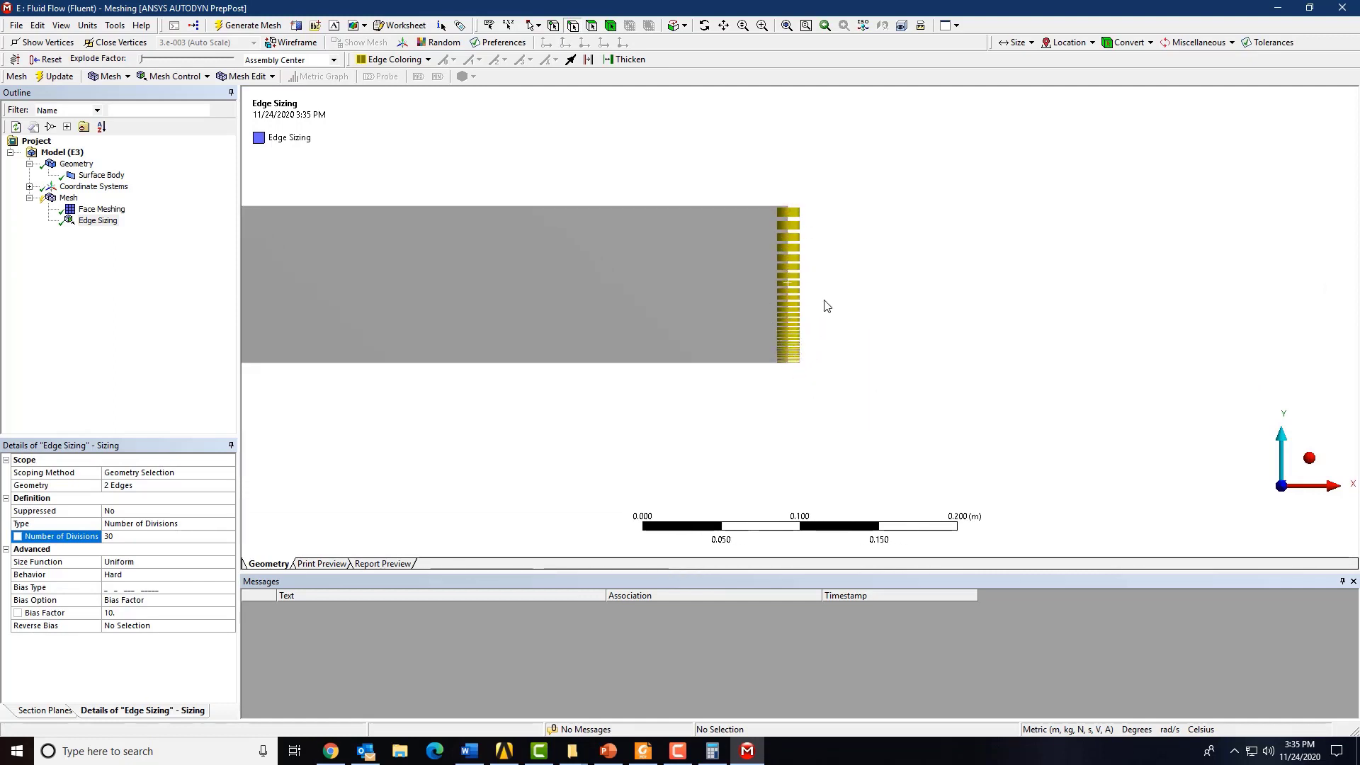
left_click(204, 626)
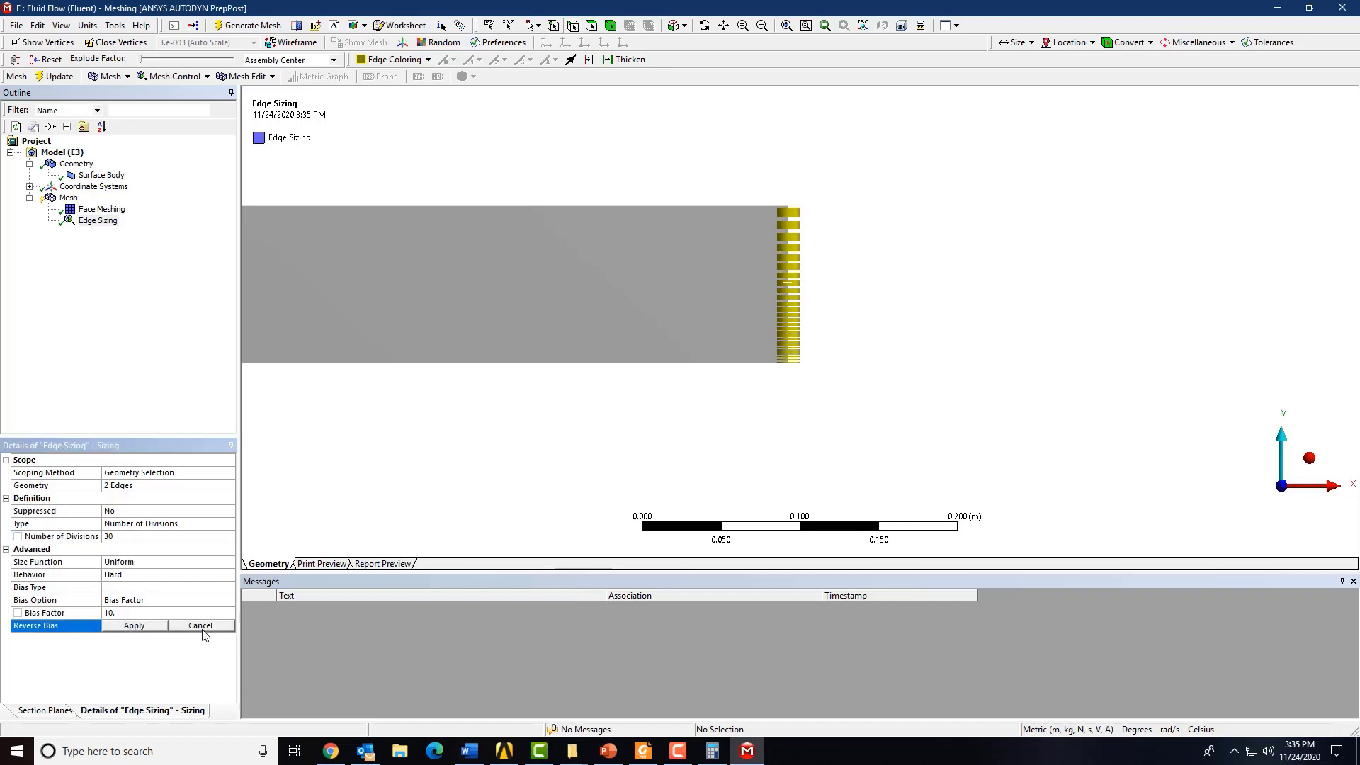
left_click(788, 275)
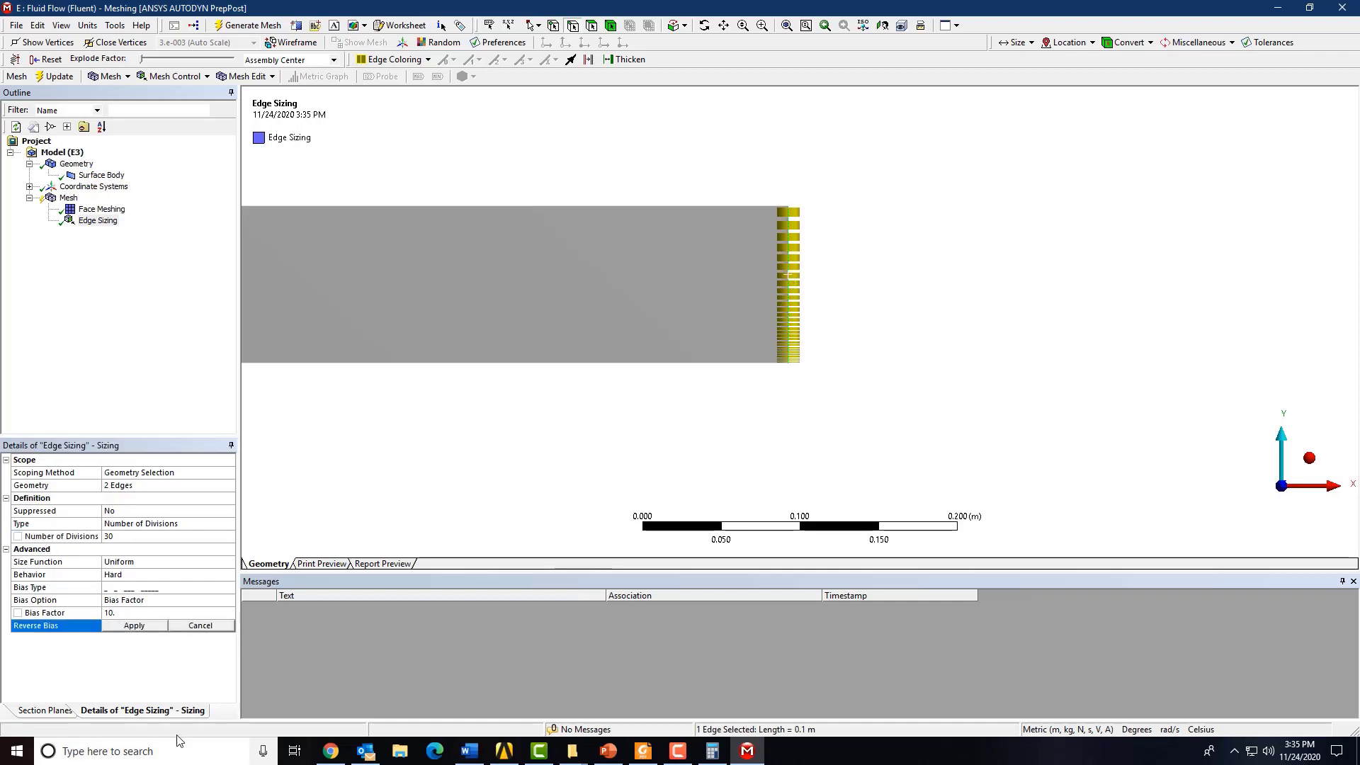
left_click(134, 626)
Examine the biased division spacing on the right and left end edges of the rectangle
scroll(818, 230, "up", 5)
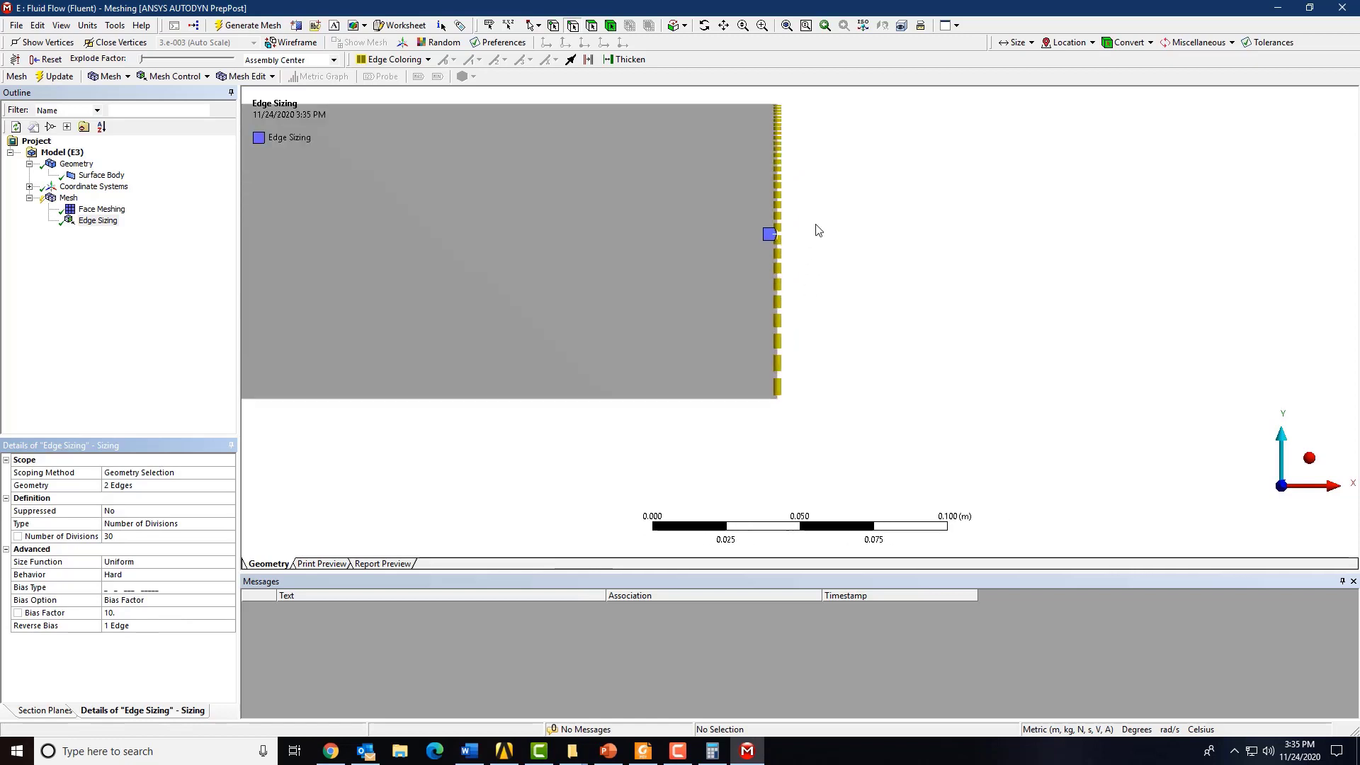
middle_click_drag(808, 249, 792, 465, "ctrl")
scroll(810, 388, "down", 3)
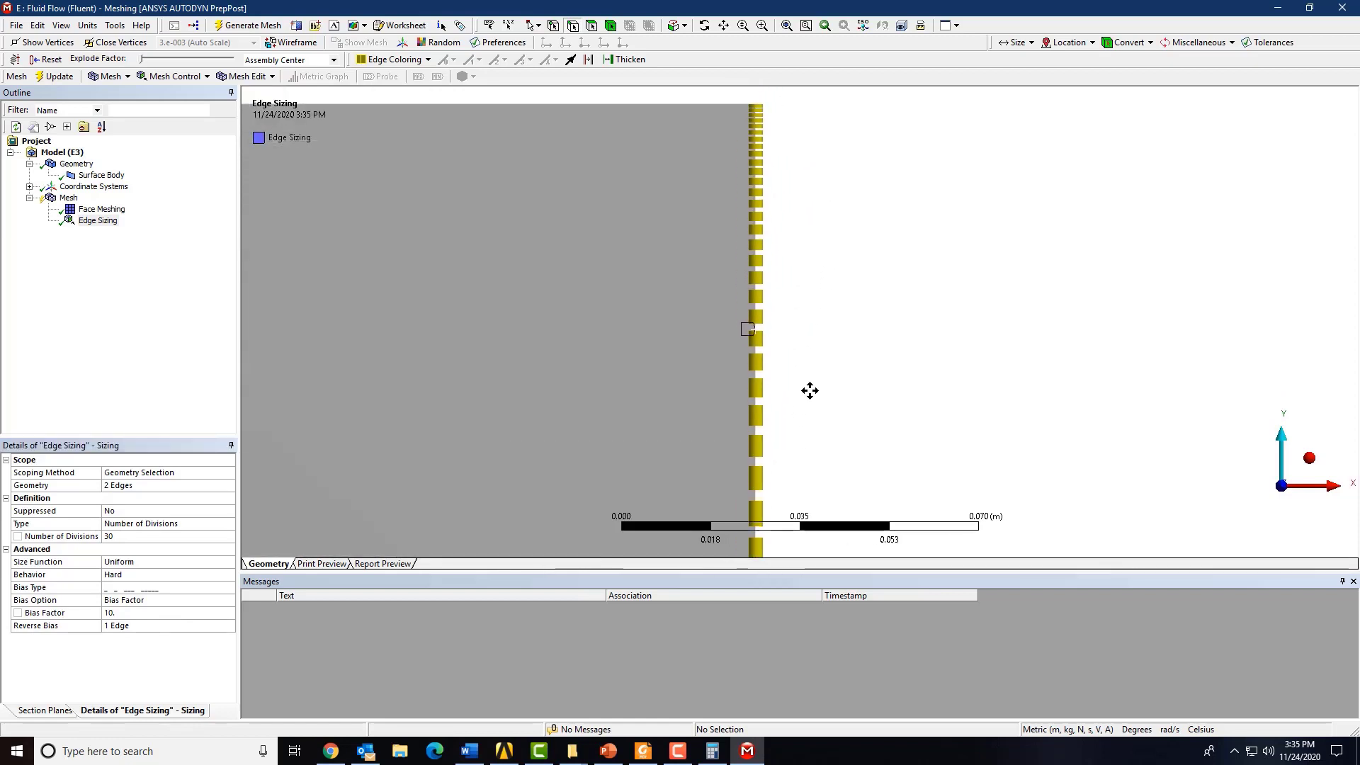
scroll(647, 480, "down", 5)
middle_click_drag(491, 366, 1350, 286, "ctrl")
middle_click_drag(439, 296, 1126, 308, "ctrl")
middle_click_drag(529, 312, 1303, 338, "ctrl")
scroll(449, 243, "up", 3)
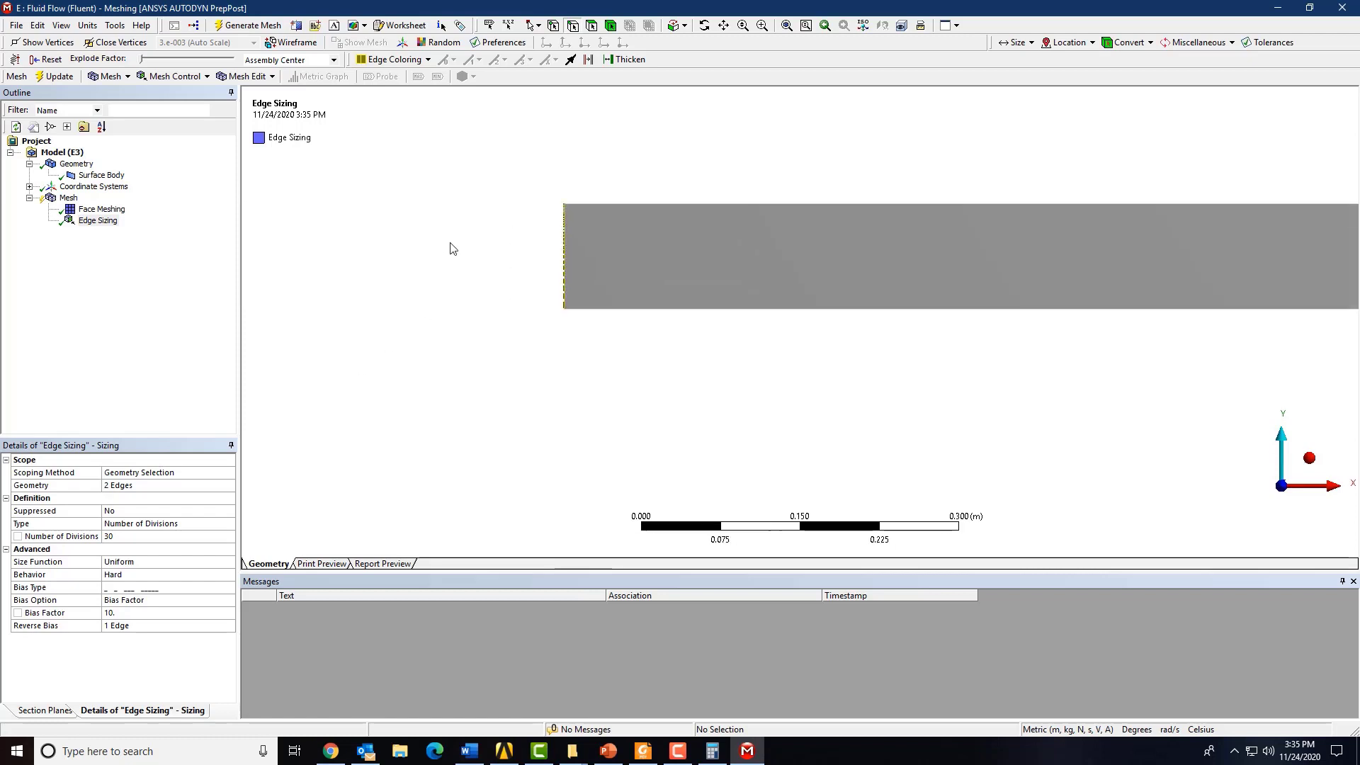
middle_click_drag(449, 243, 567, 327, "ctrl")
scroll(461, 309, "up", 2)
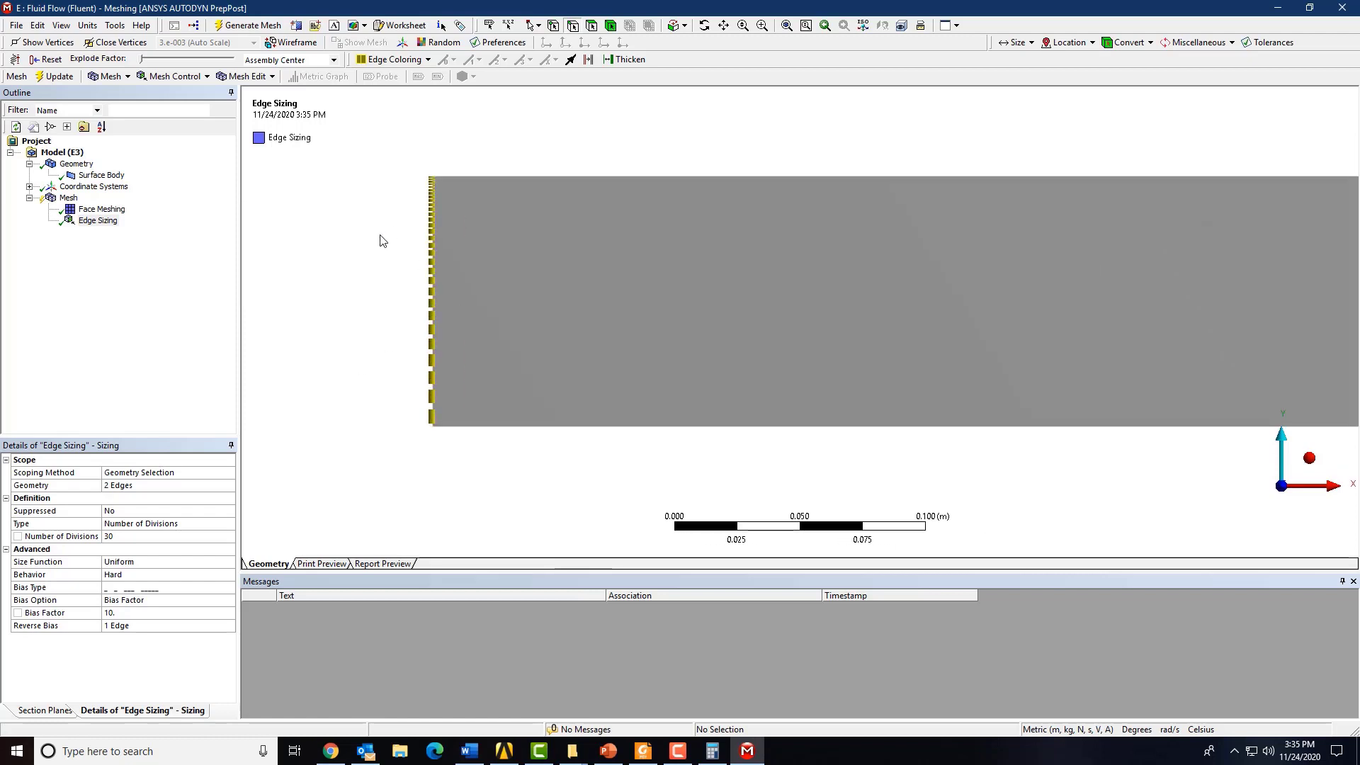
scroll(362, 275, "down", 1)
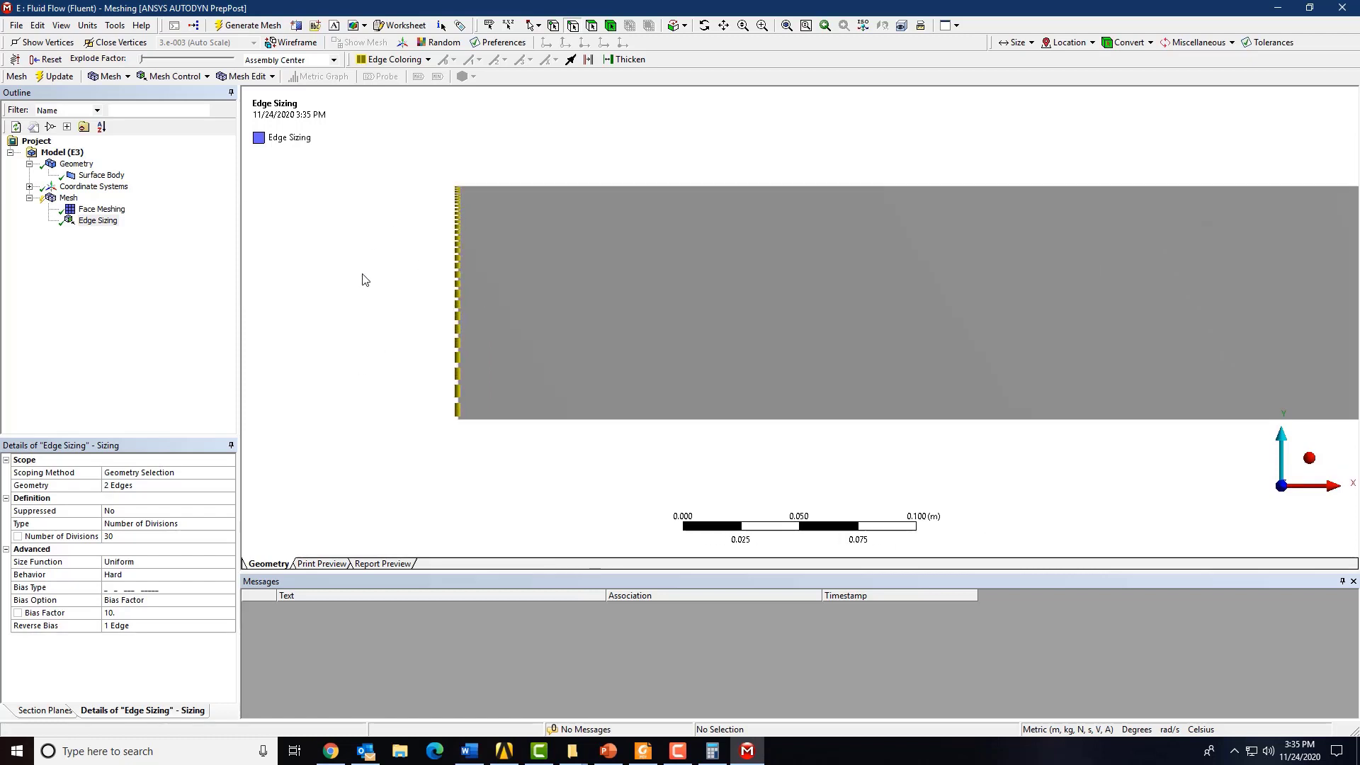
Generate the mesh with the biased end-edge sizing and display it on the rectangle
left_click(248, 24)
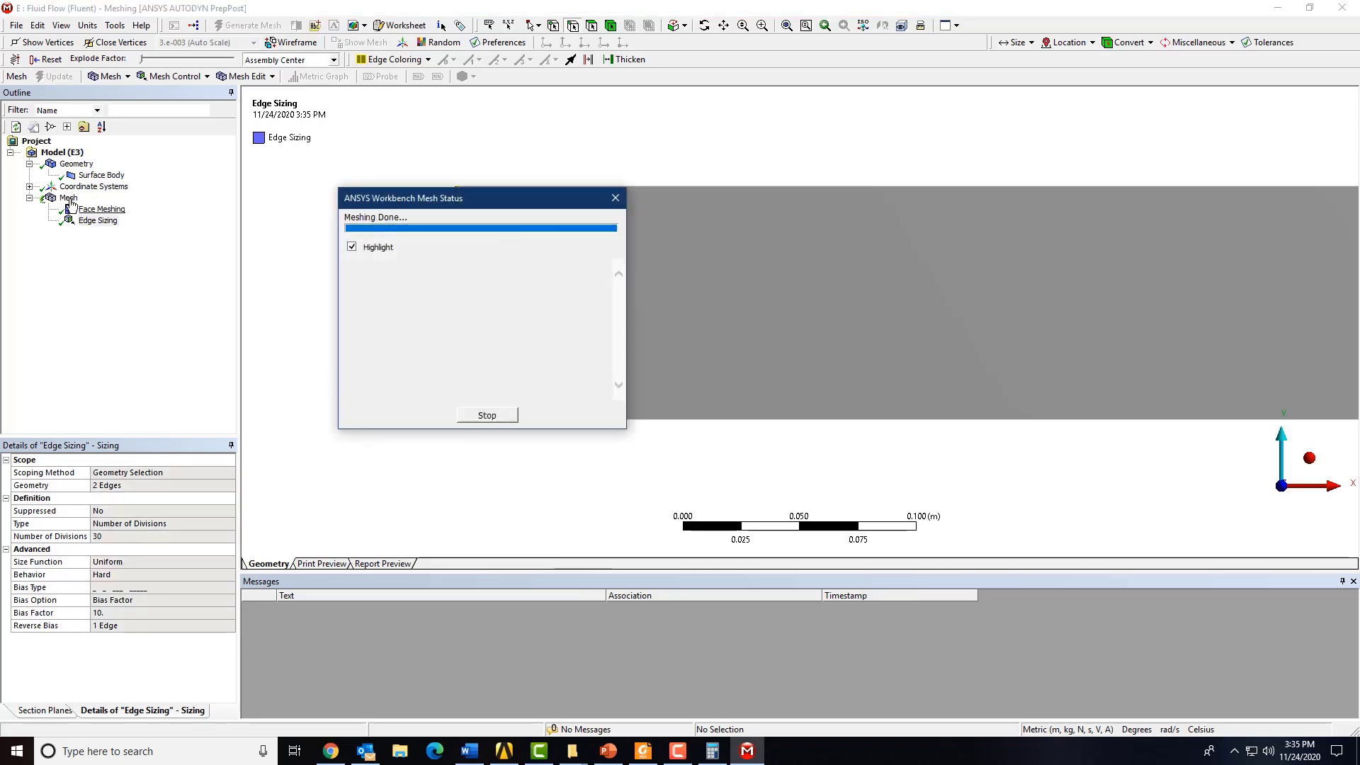
left_click(70, 199)
scroll(370, 339, "down", 3)
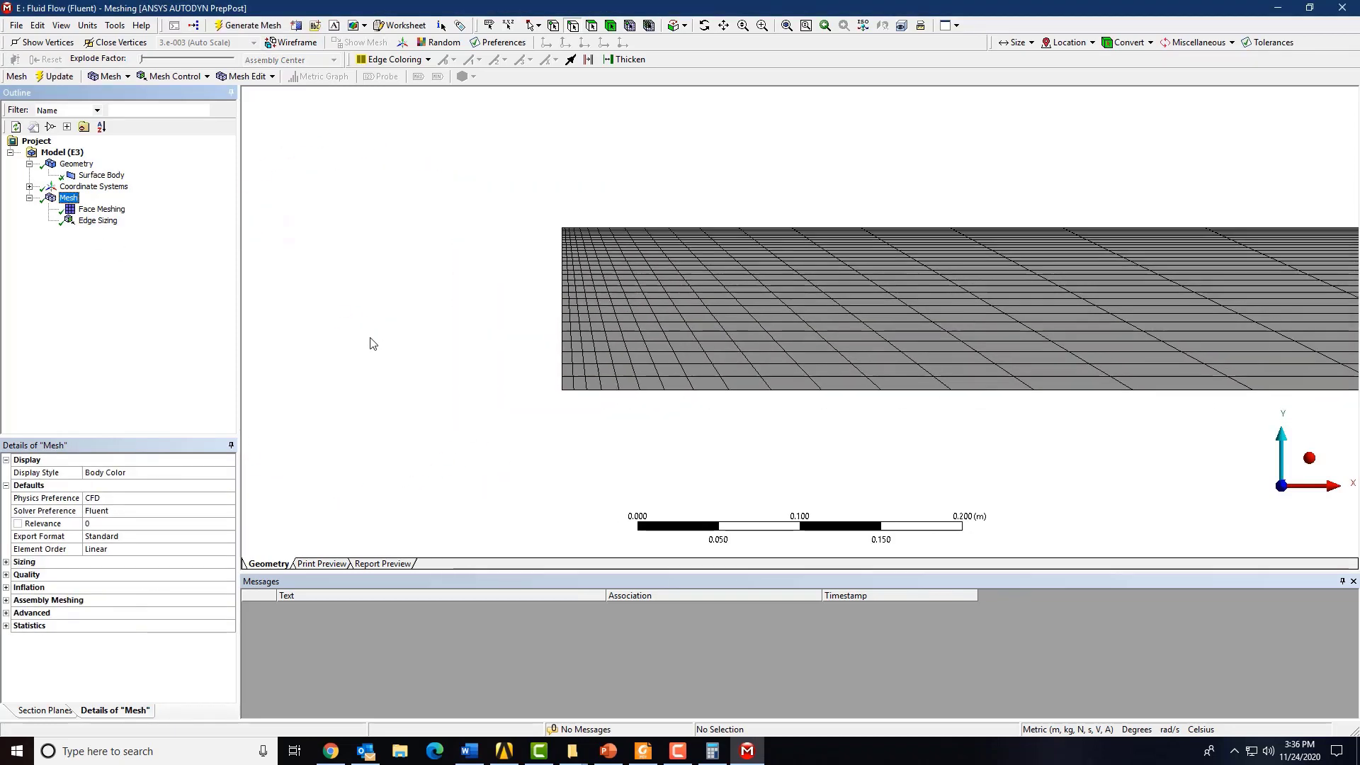
scroll(370, 333, "down", 3)
scroll(859, 387, "up", 3)
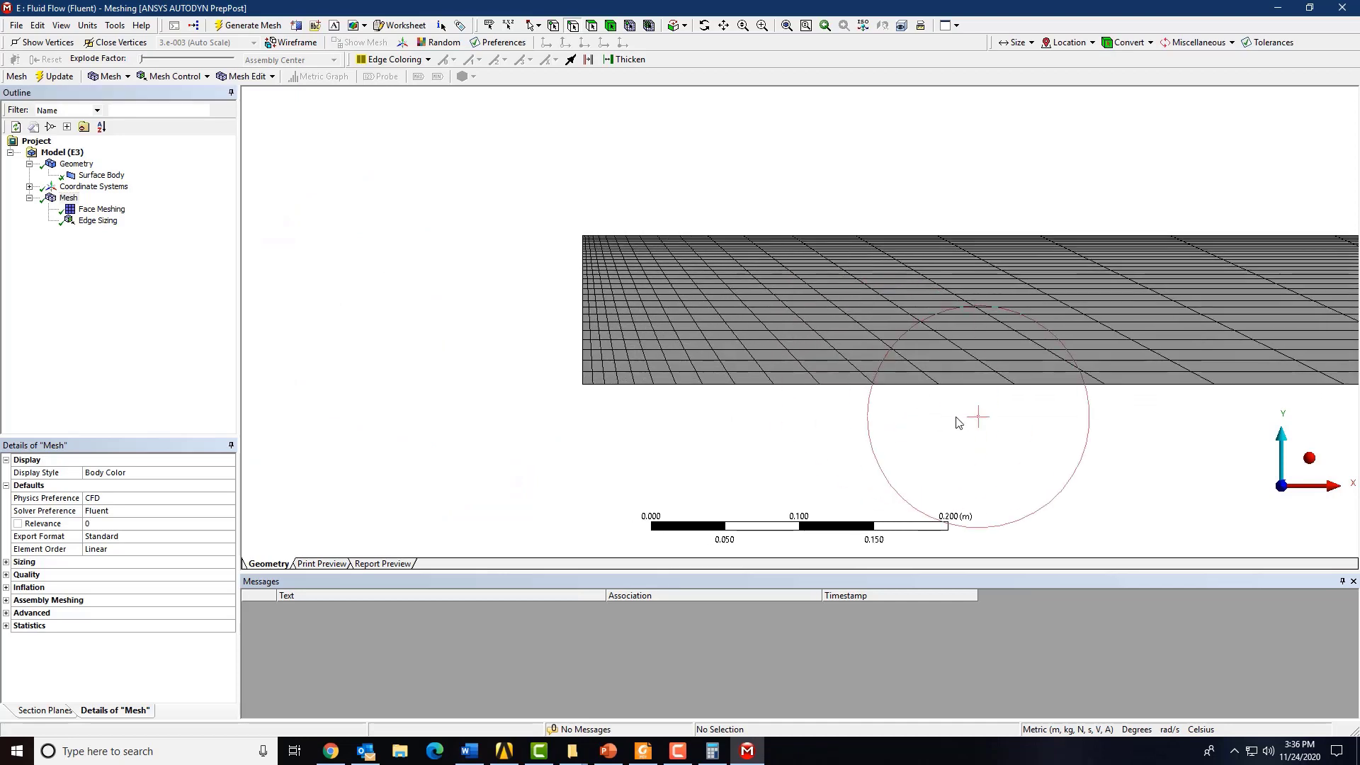
scroll(1209, 284, "down", 3)
left_click_drag(927, 302, 942, 379)
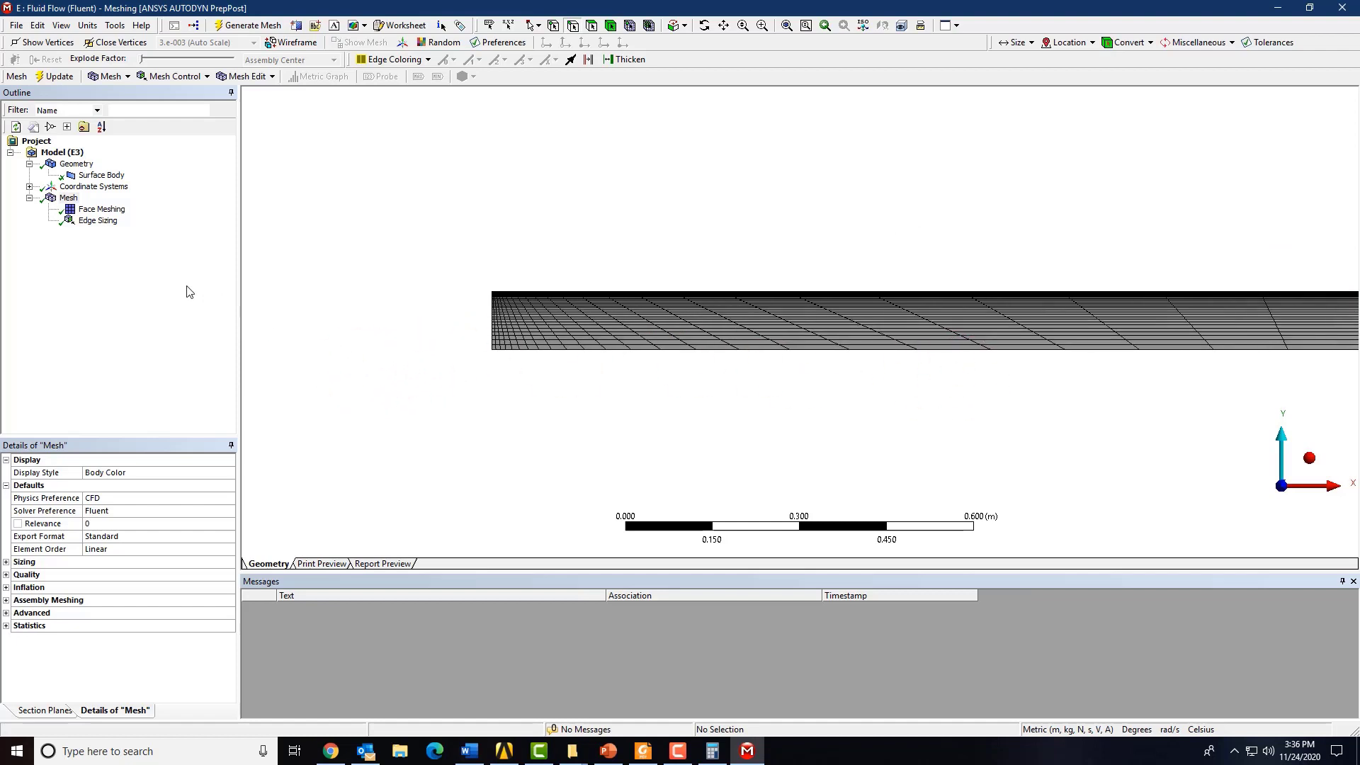
Insert another Sizing control under Mesh and scope it to the rectangle's two long horizontal edges
right_click(51, 187)
key("Escape")
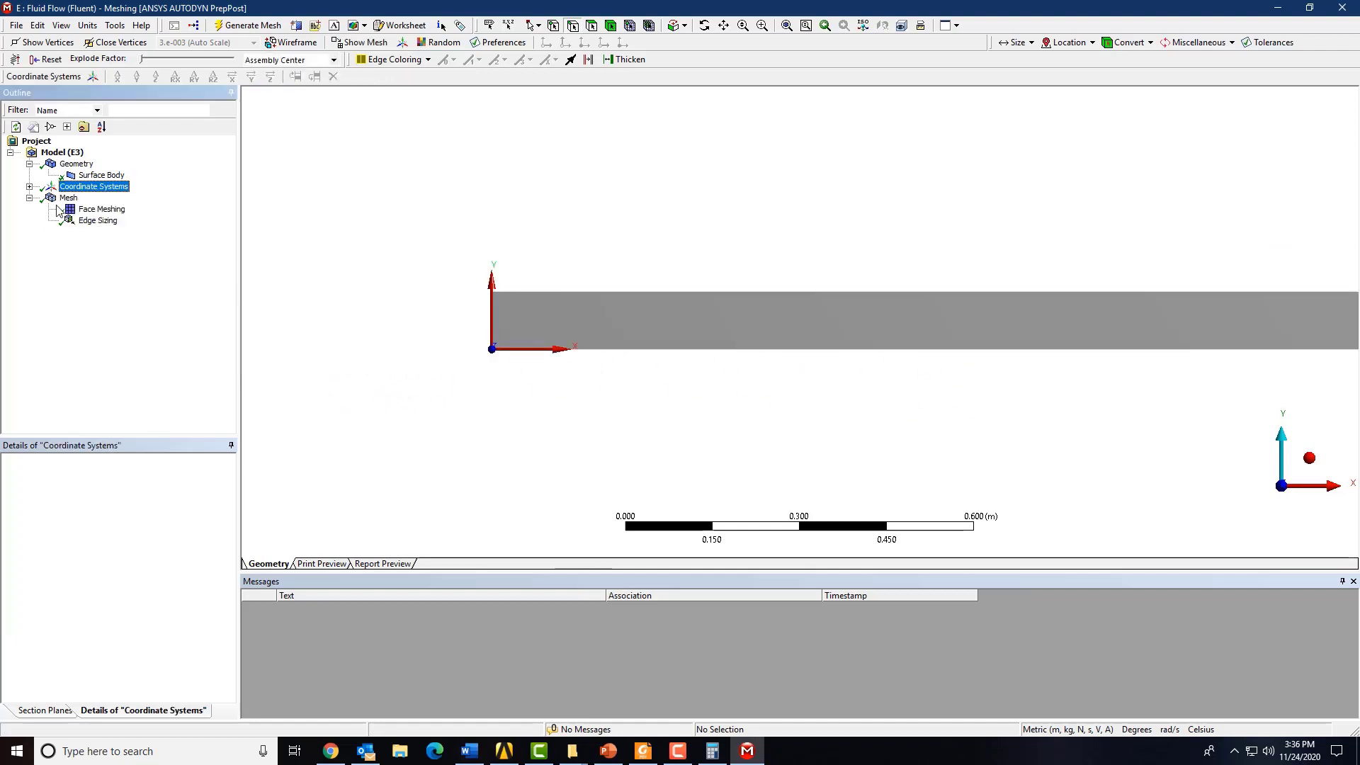
right_click(63, 200)
mouse_move(92, 204)
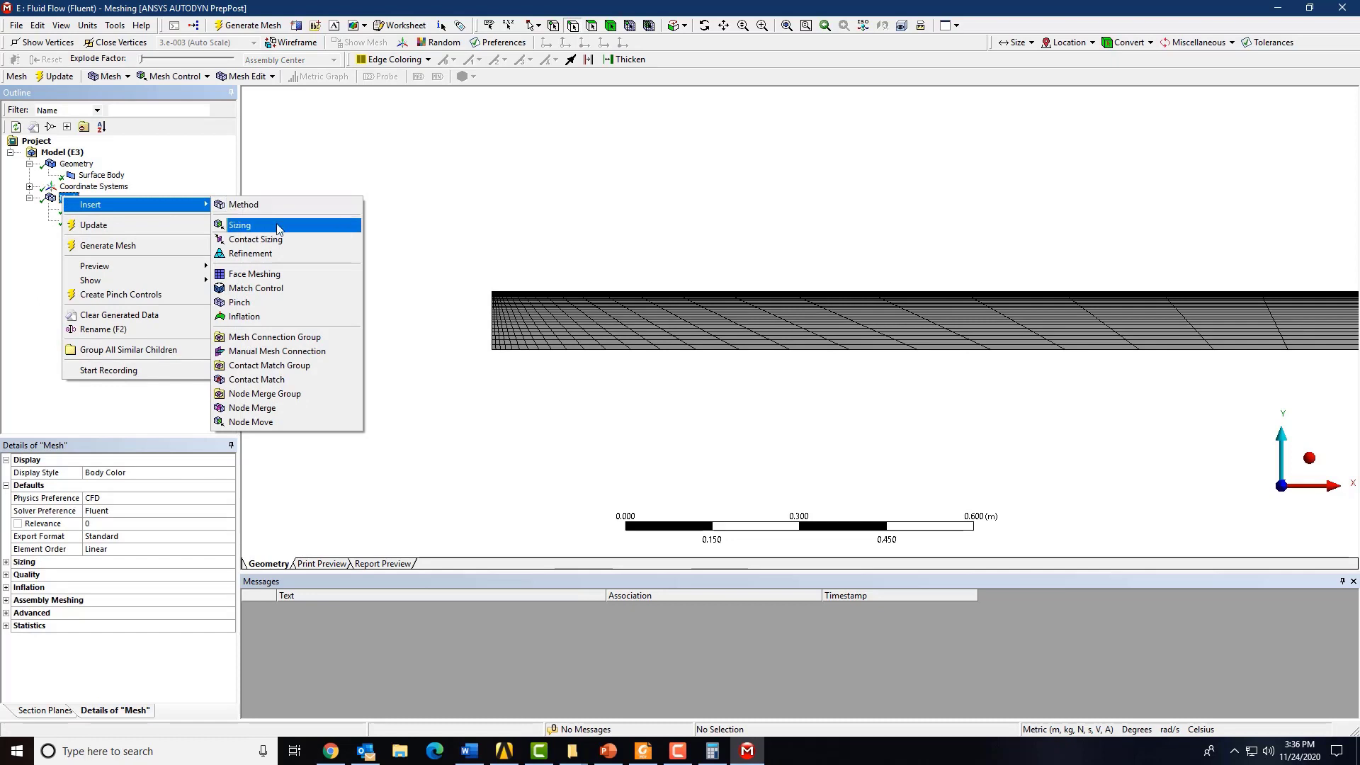
left_click(247, 222)
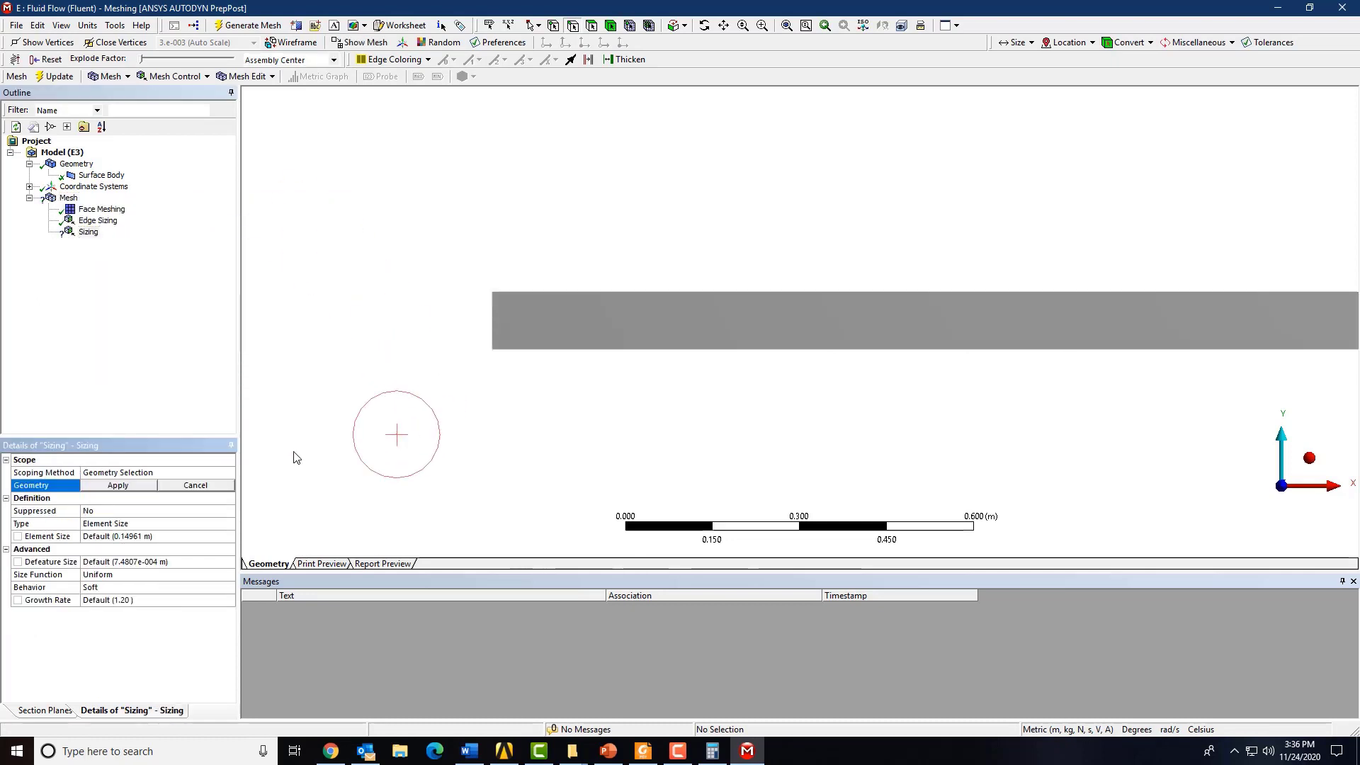
left_click(722, 348)
left_click(721, 291, "ctrl")
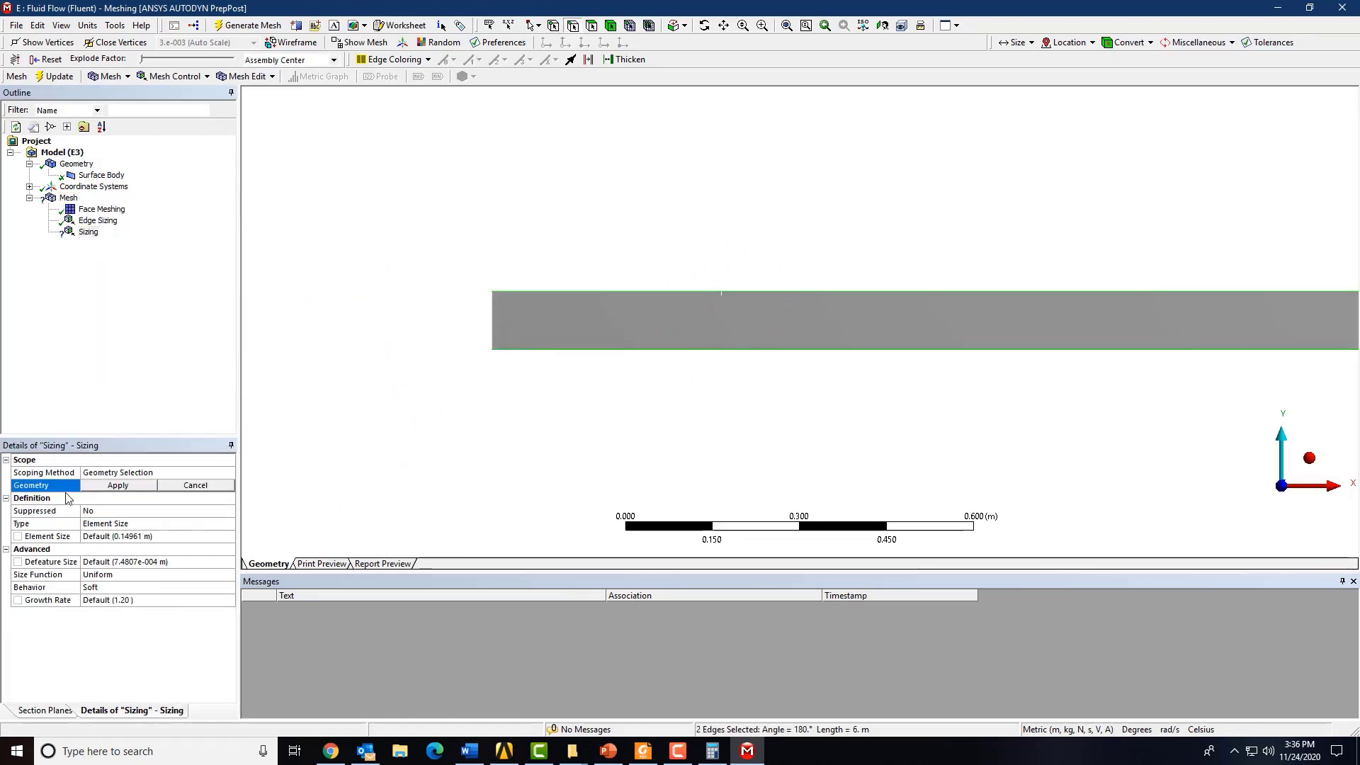
left_click(118, 486)
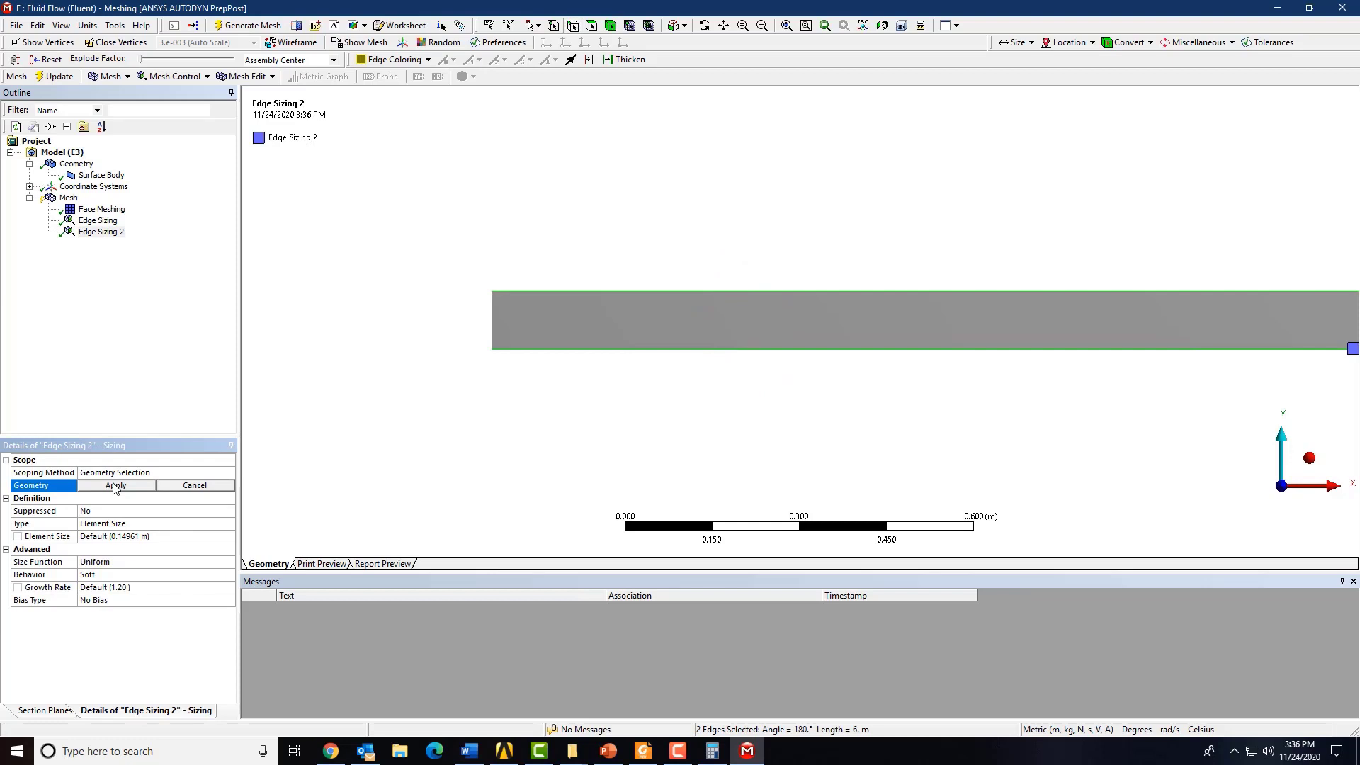
Define the long-edge sizing by Number of Divisions with 100 divisions and regenerate the mesh
left_click(128, 525)
left_click(230, 524)
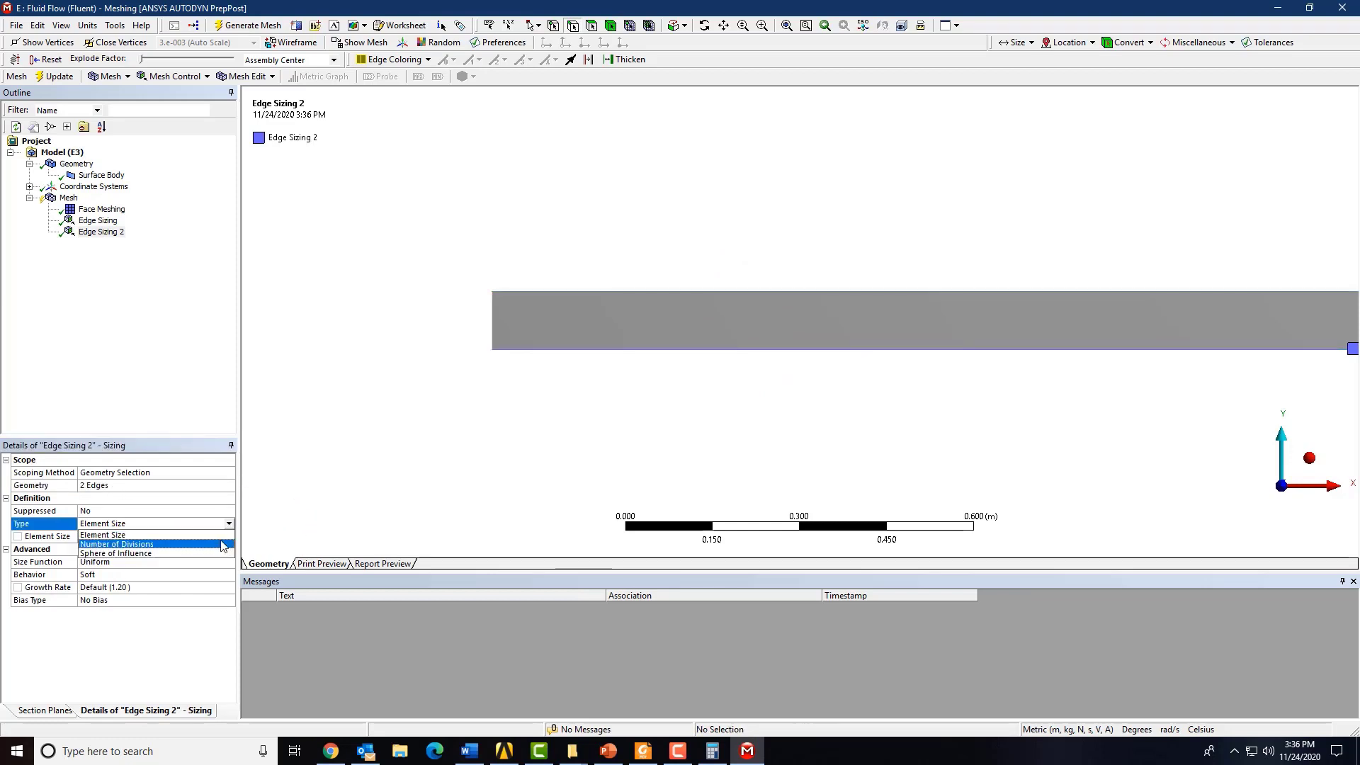
left_click(220, 544)
left_click(189, 539)
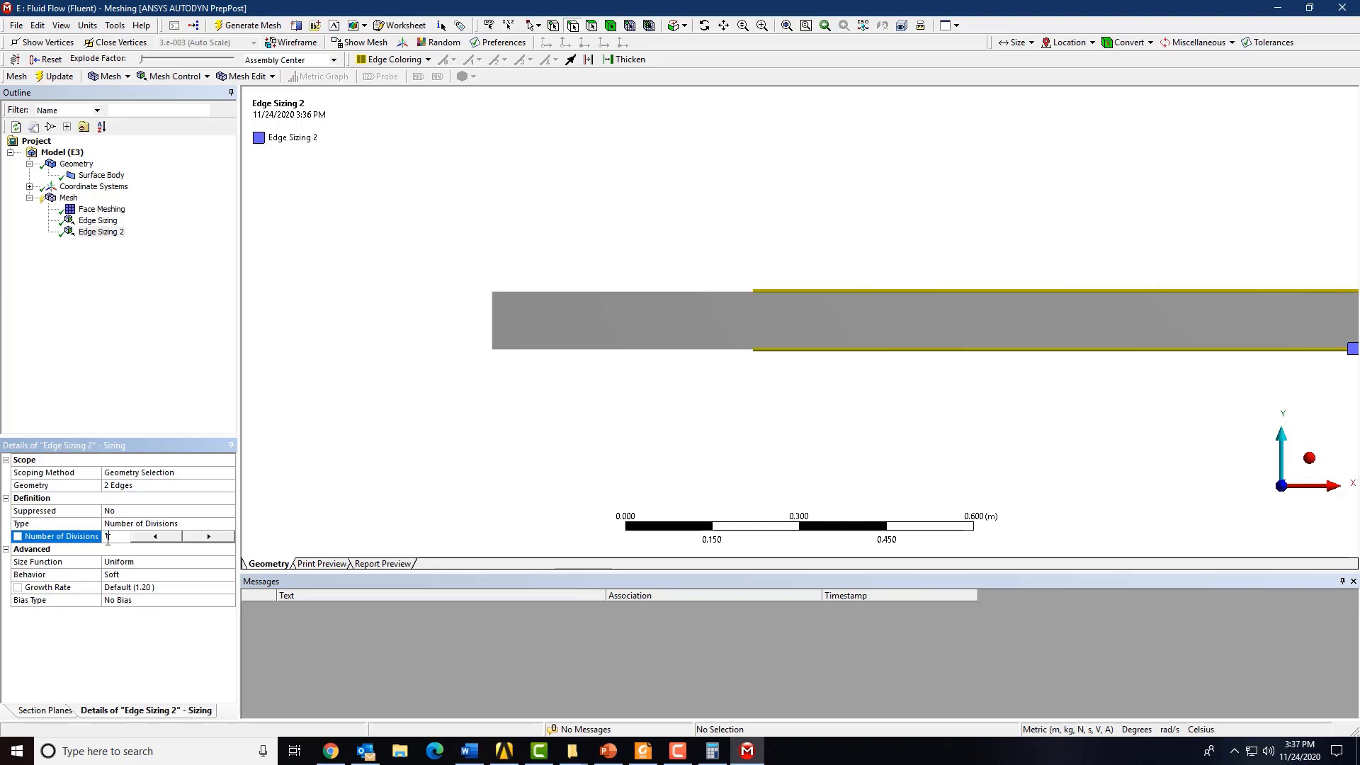
key("Return")
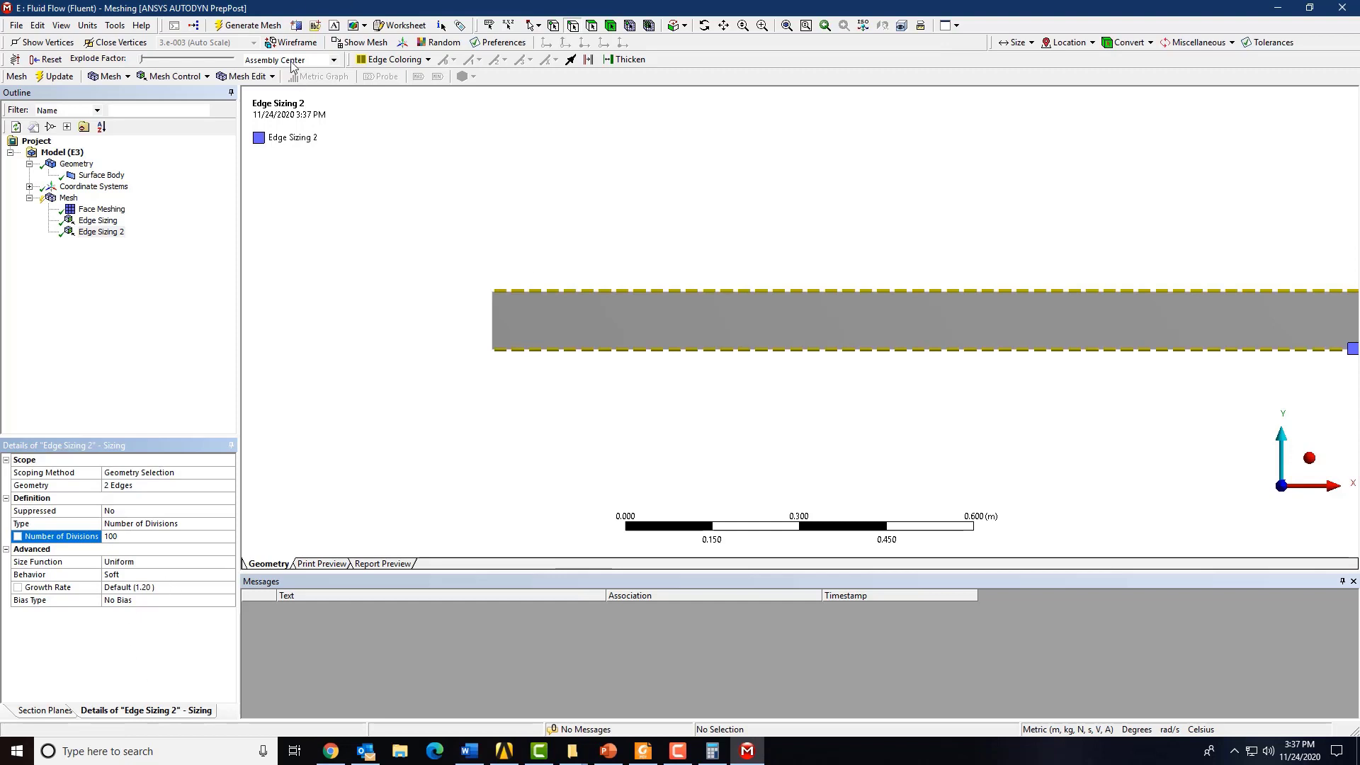
left_click(248, 25)
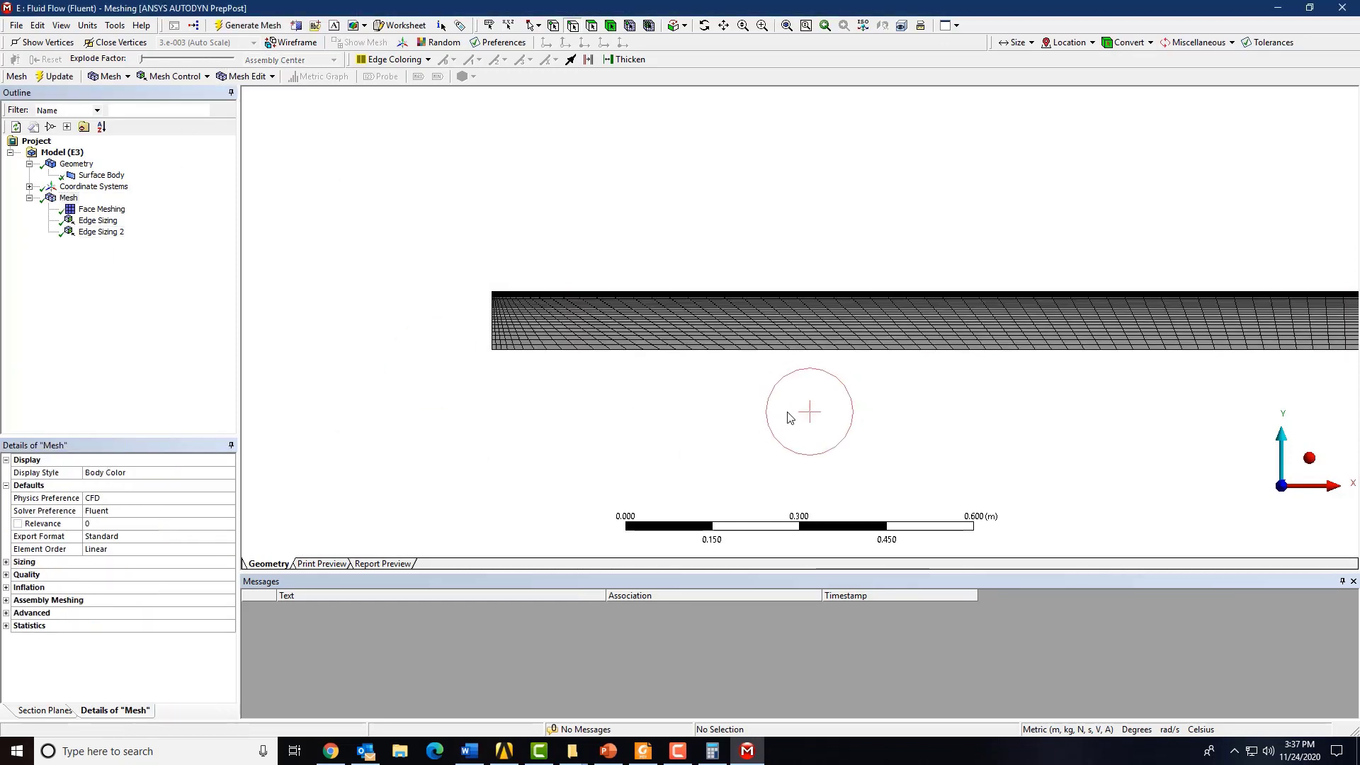
Examine the regenerated mesh's cell shapes and spacing along the full length of the rectangle
scroll(656, 373, "up", 7)
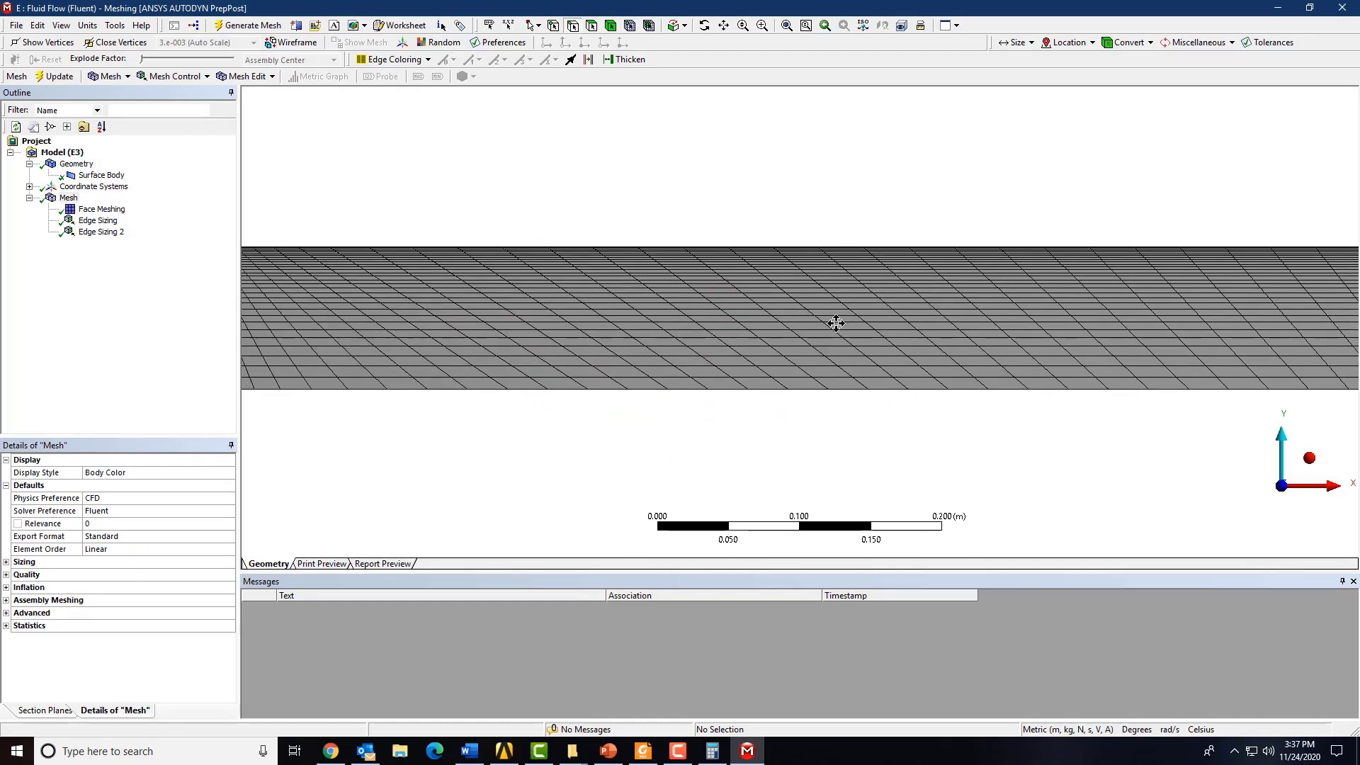
middle_click_drag(835, 323, 1078, 362, "ctrl")
scroll(949, 340, "up", 10)
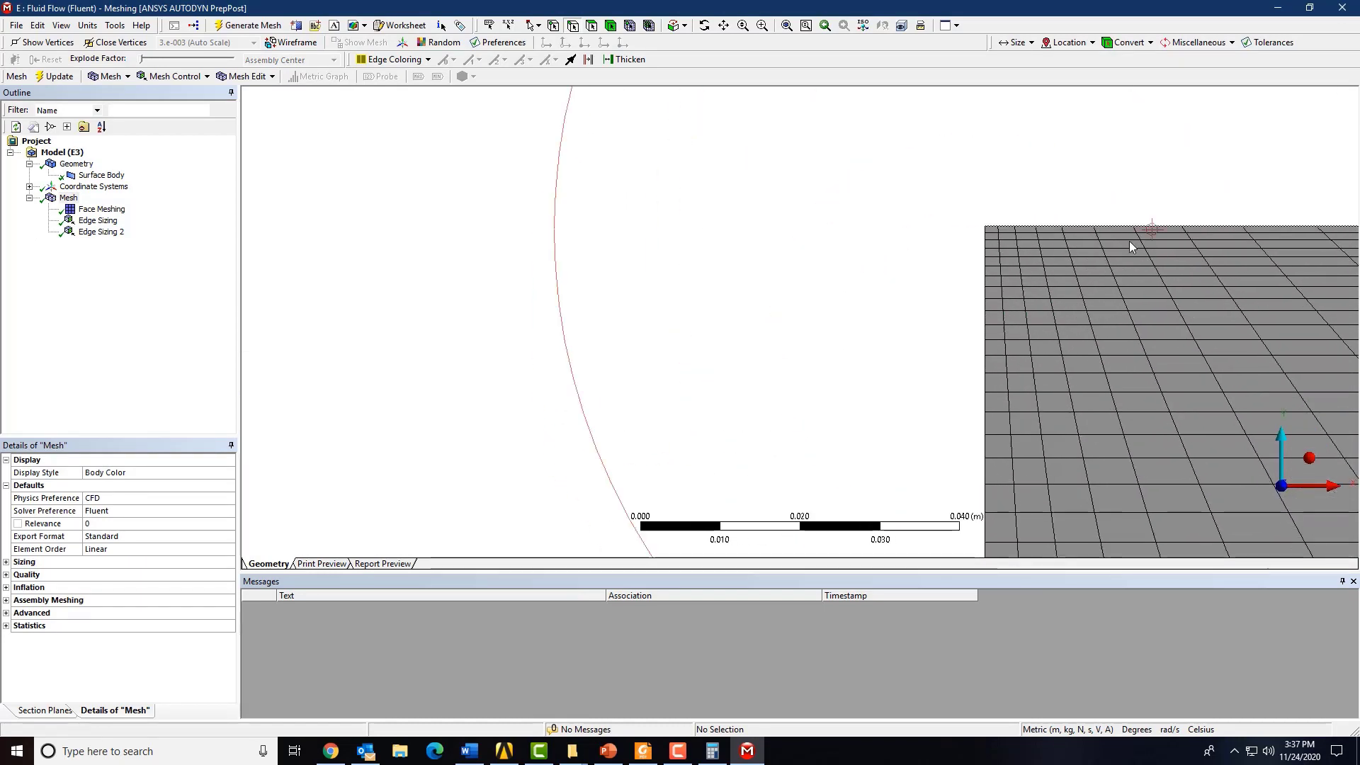
scroll(1133, 246, "down", 15)
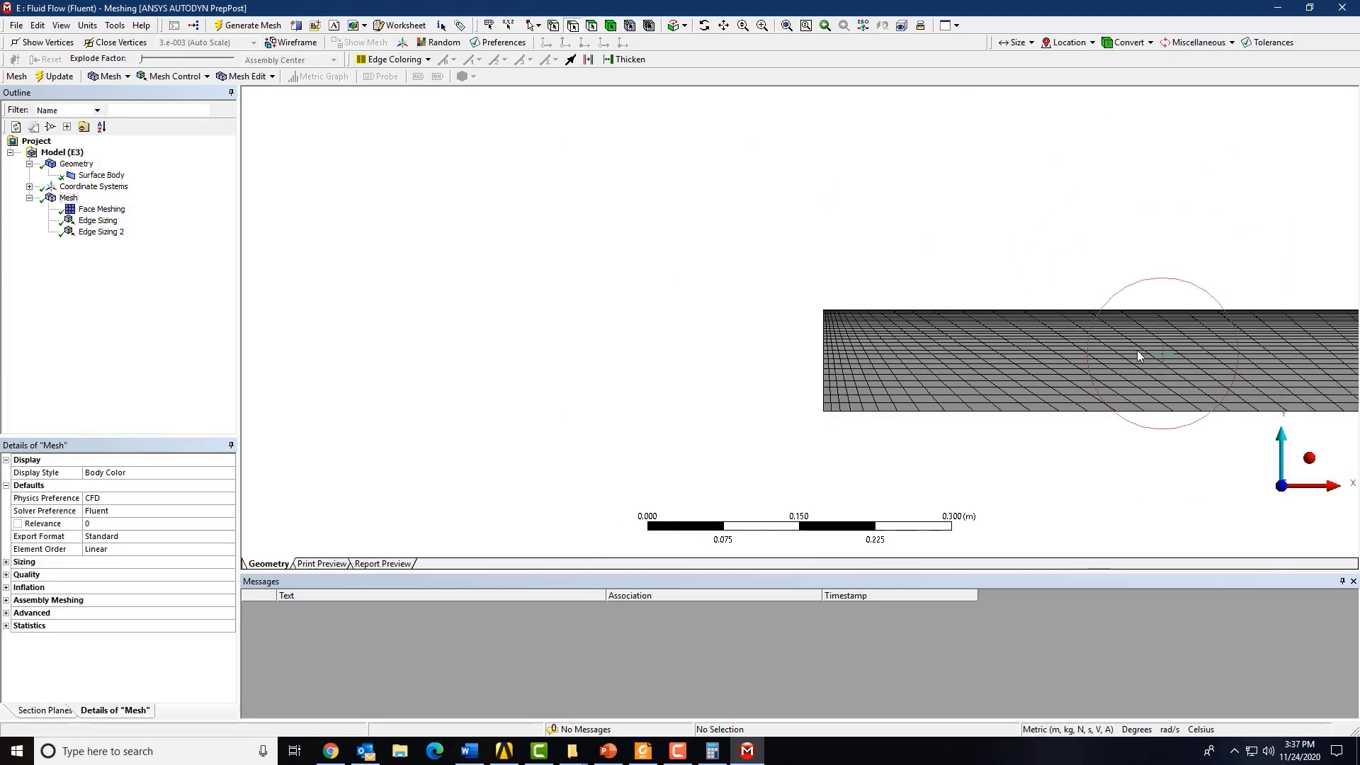
middle_click_drag(1139, 358, 635, 350, "ctrl")
scroll(652, 357, "up", 1)
middle_click_drag(1096, 338, 648, 373, "ctrl")
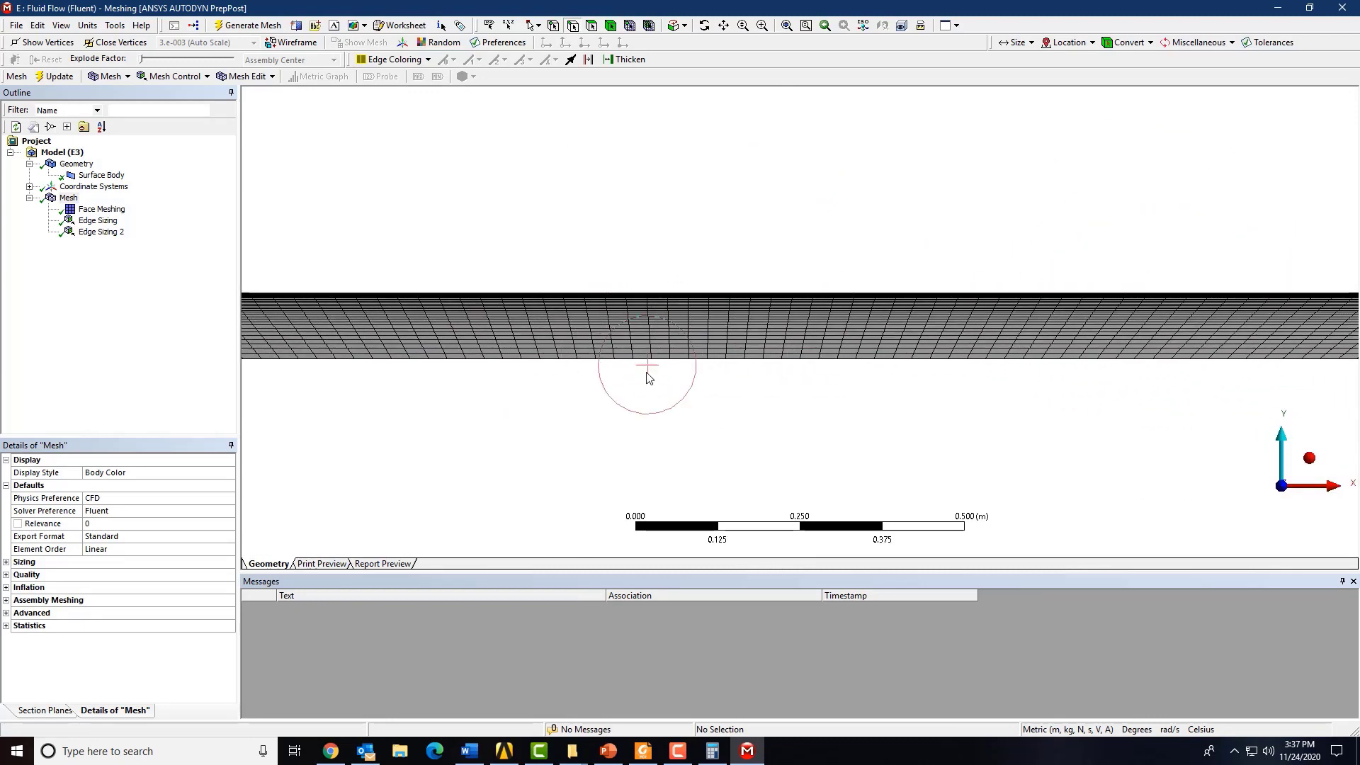
scroll(648, 376, "down", 11)
middle_click_drag(1175, 343, 1130, 345, "ctrl")
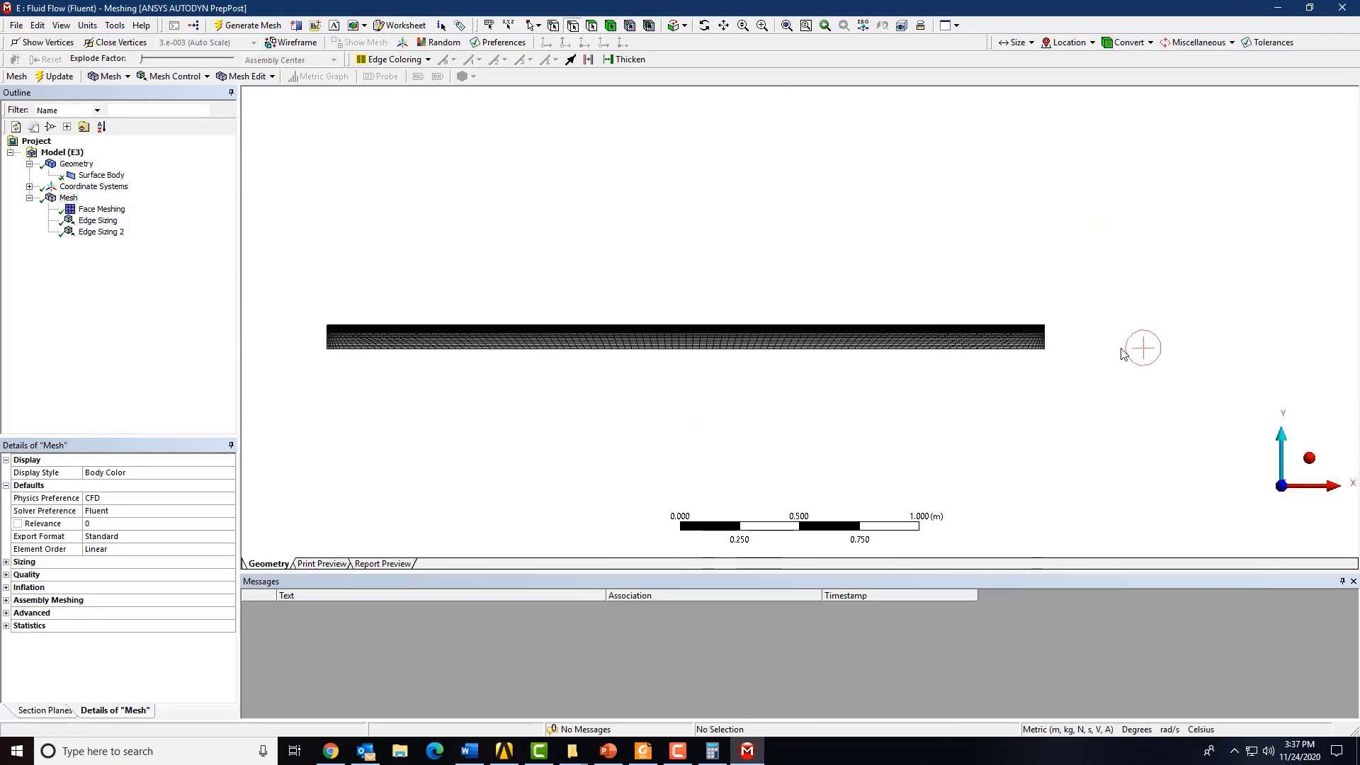
scroll(1121, 353, "up", 3)
Set the long-edge sizing's behavior to Hard, regenerate the mesh and display it on the rectangle
left_click(105, 243)
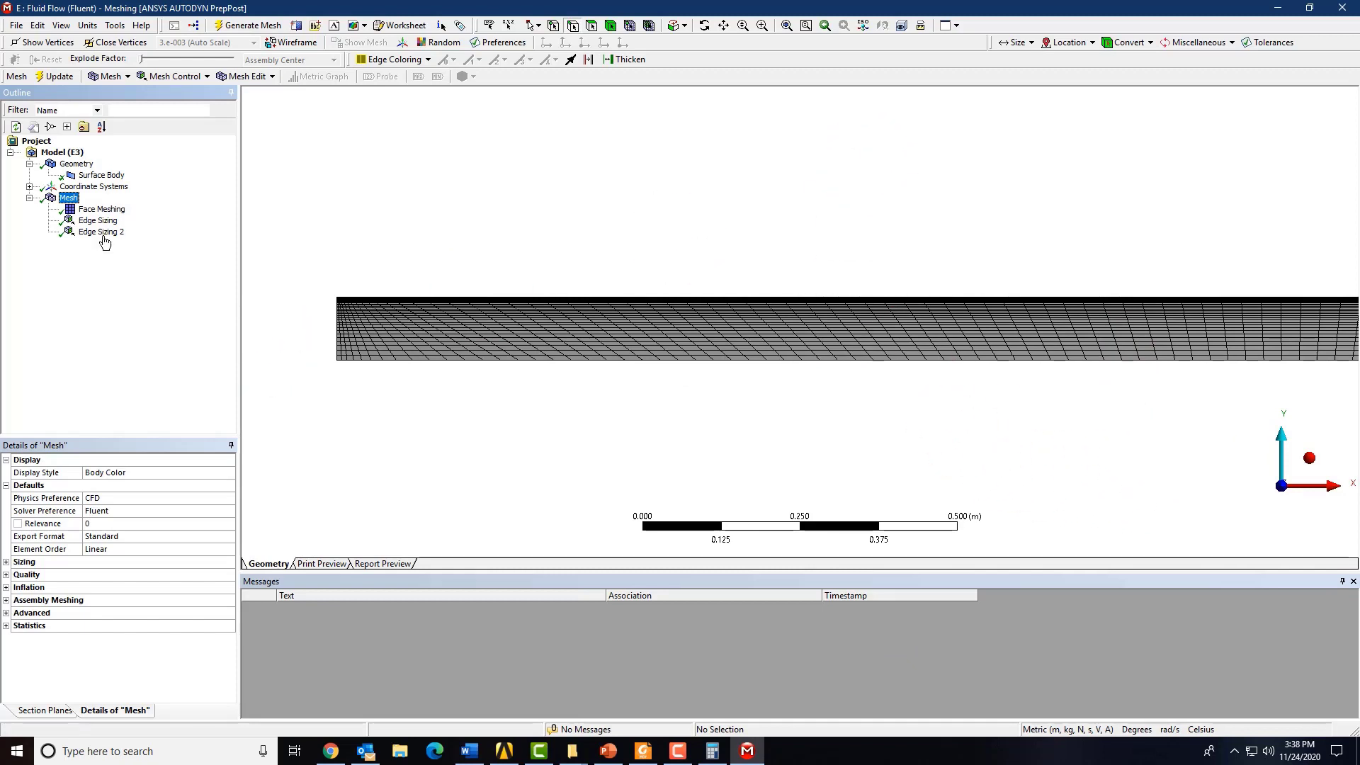
left_click(104, 237)
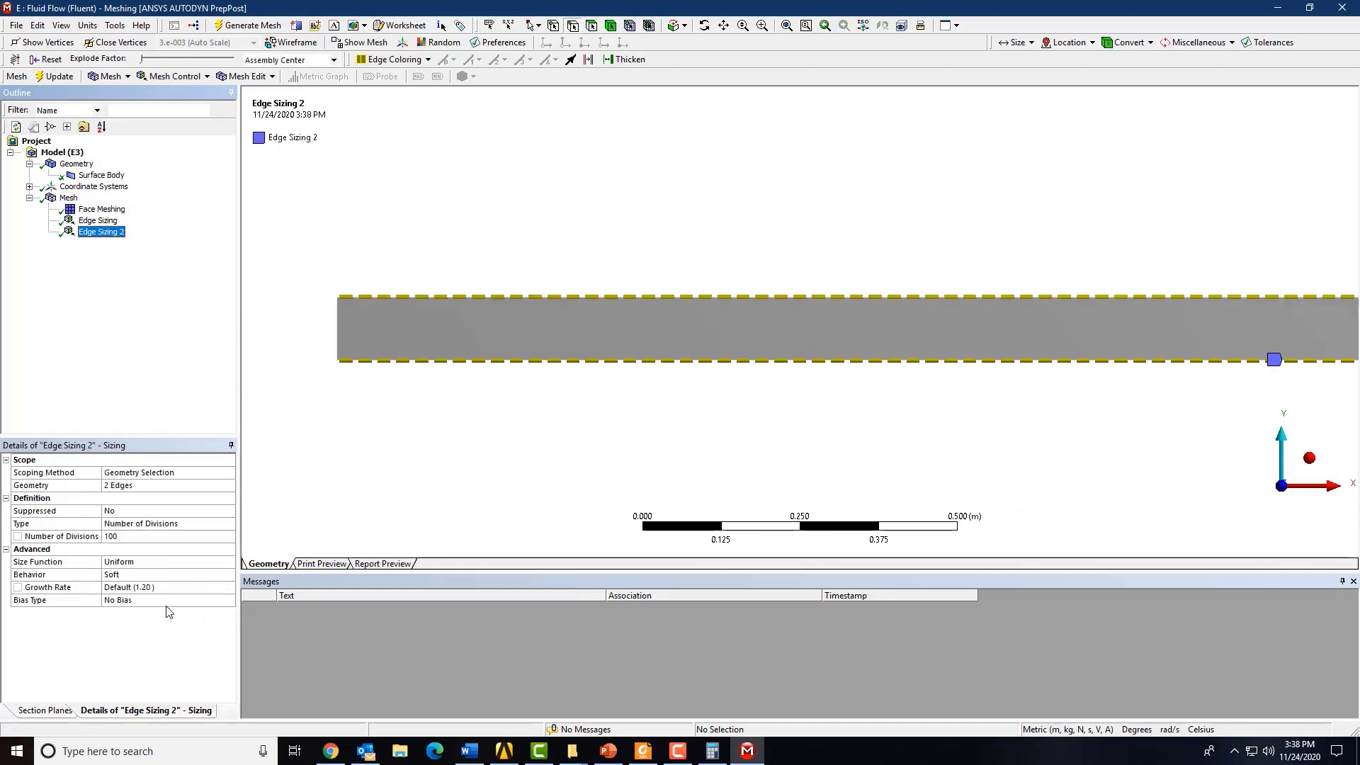
left_click(157, 575)
left_click(229, 574)
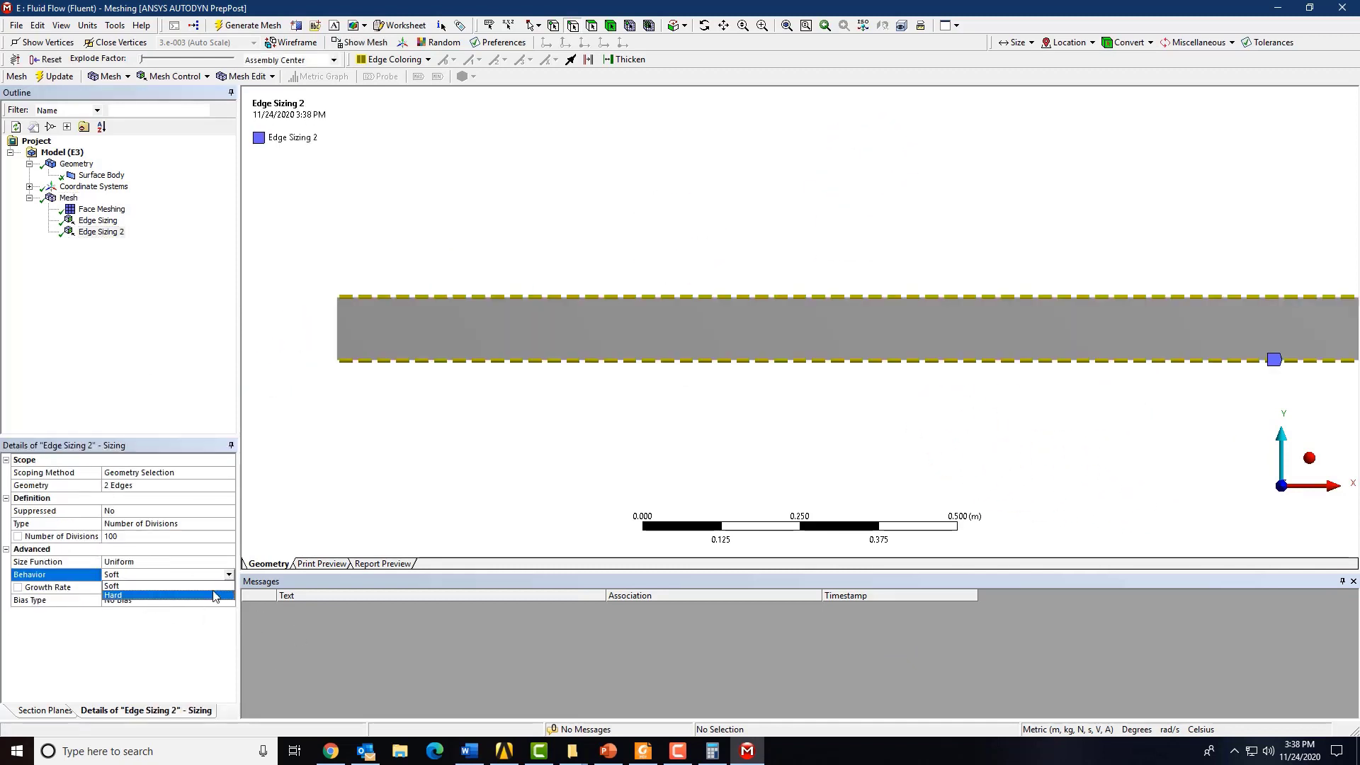
left_click(219, 599)
left_click(143, 336)
left_click(233, 26)
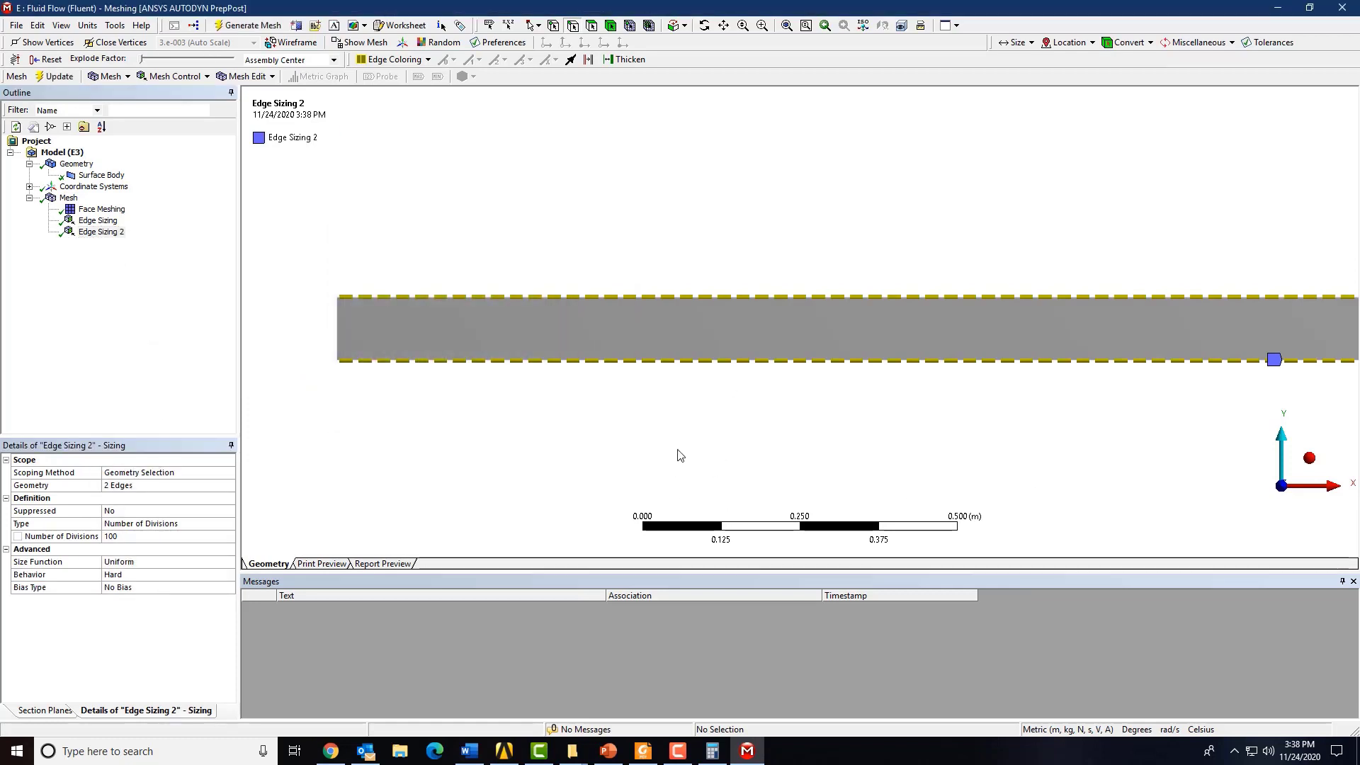
left_click(69, 200)
scroll(768, 444, "up", 5)
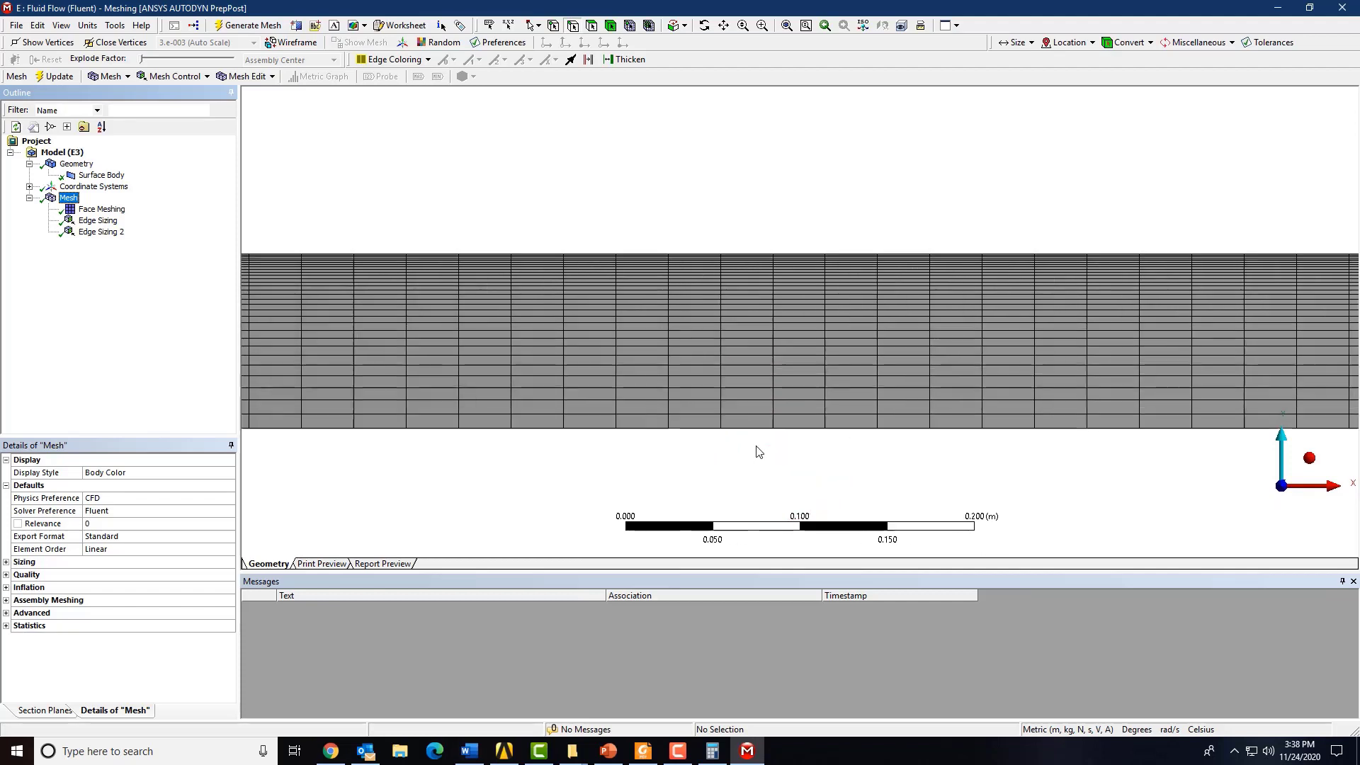
Create a named selection called inlet from the rectangle's left short edge
scroll(771, 406, "down", 6)
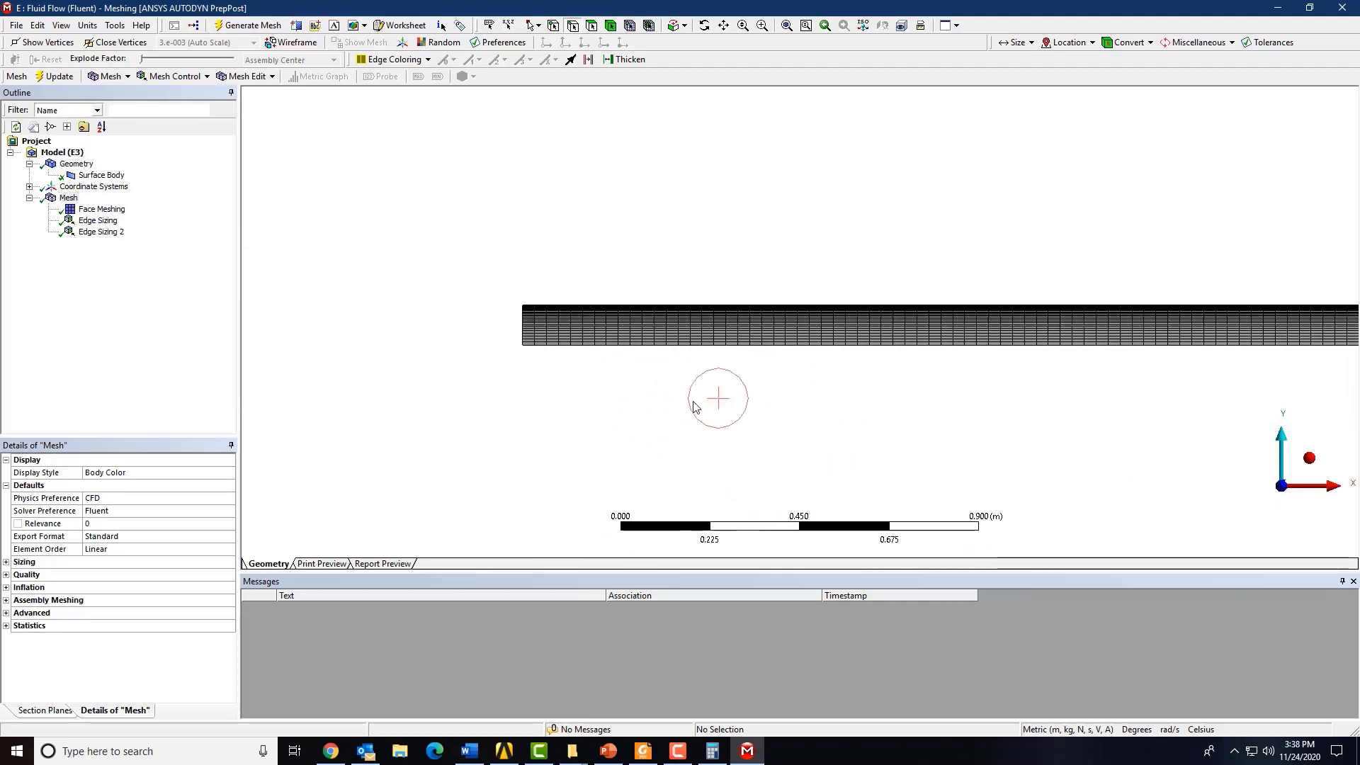
left_click(530, 324)
right_click(531, 326)
left_click(638, 631)
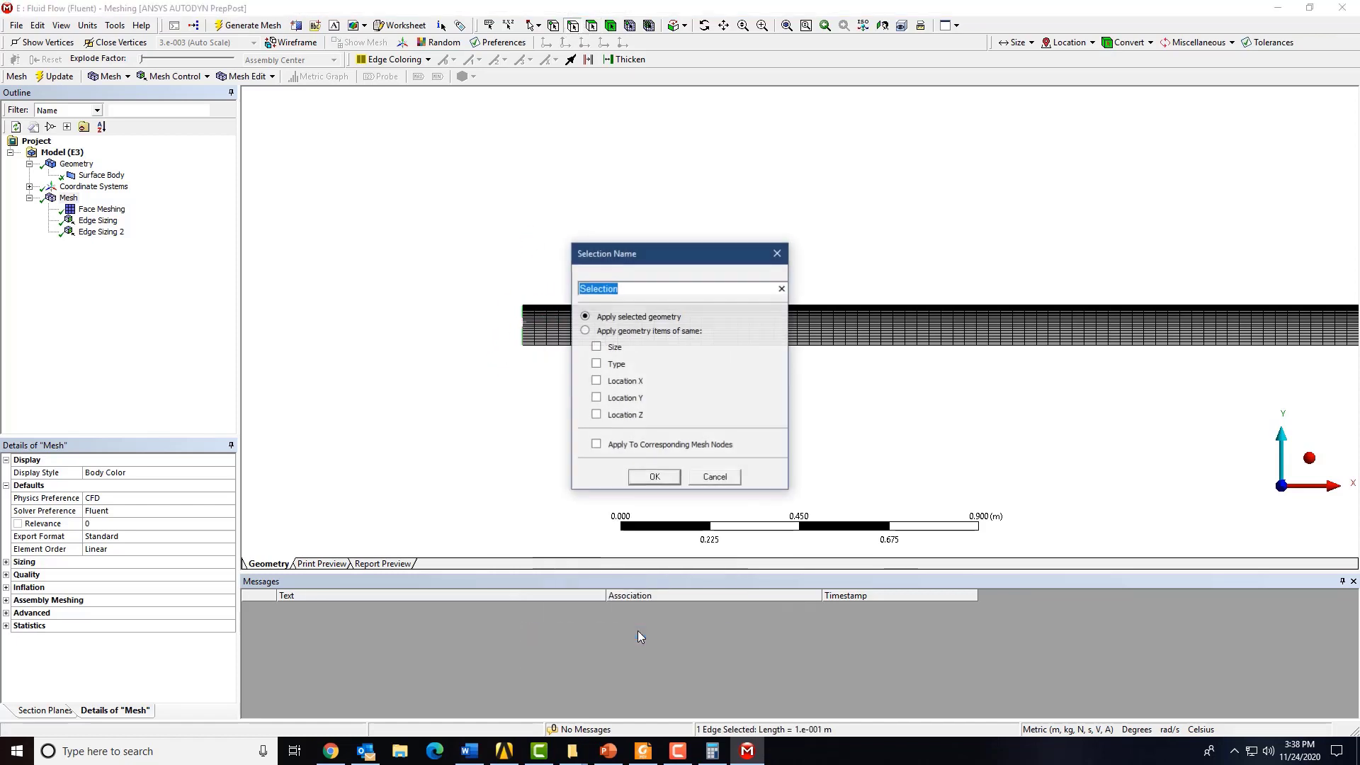
type("inlet")
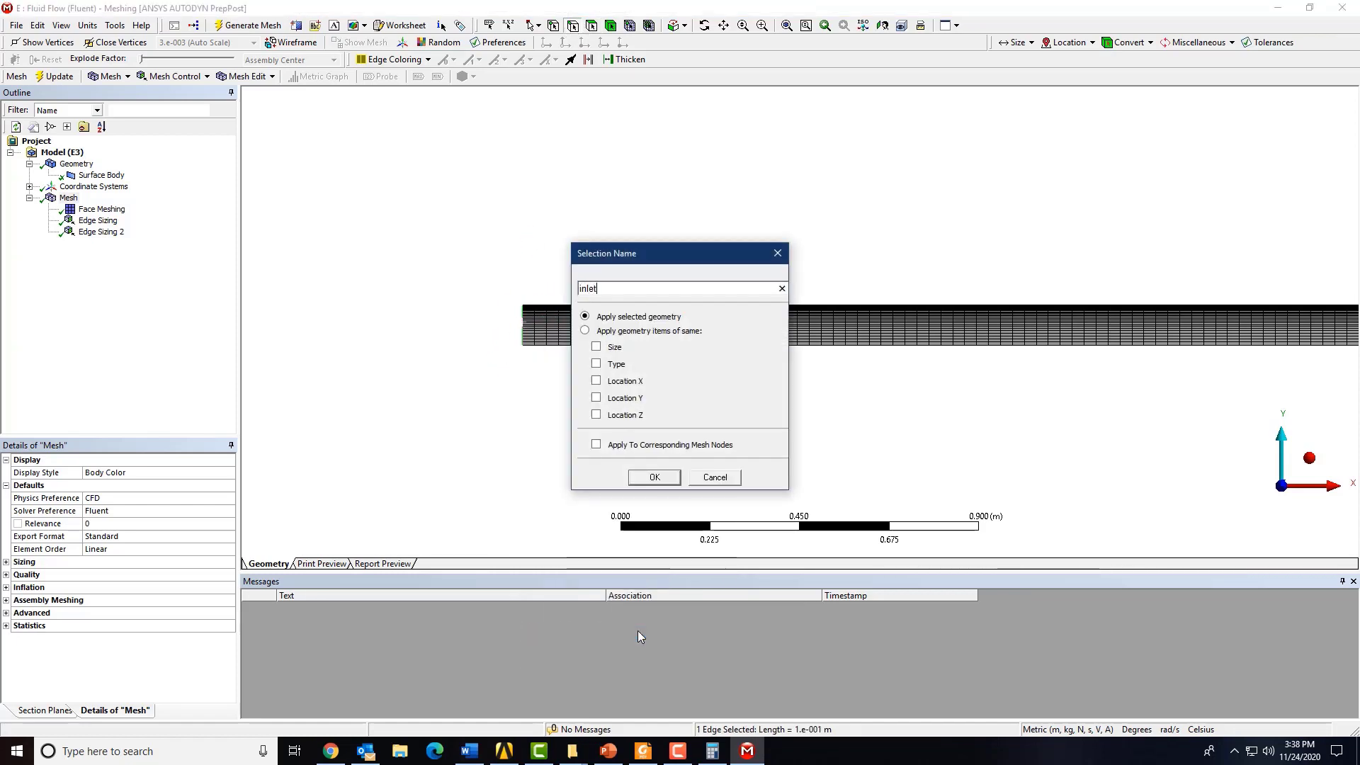
key("Return")
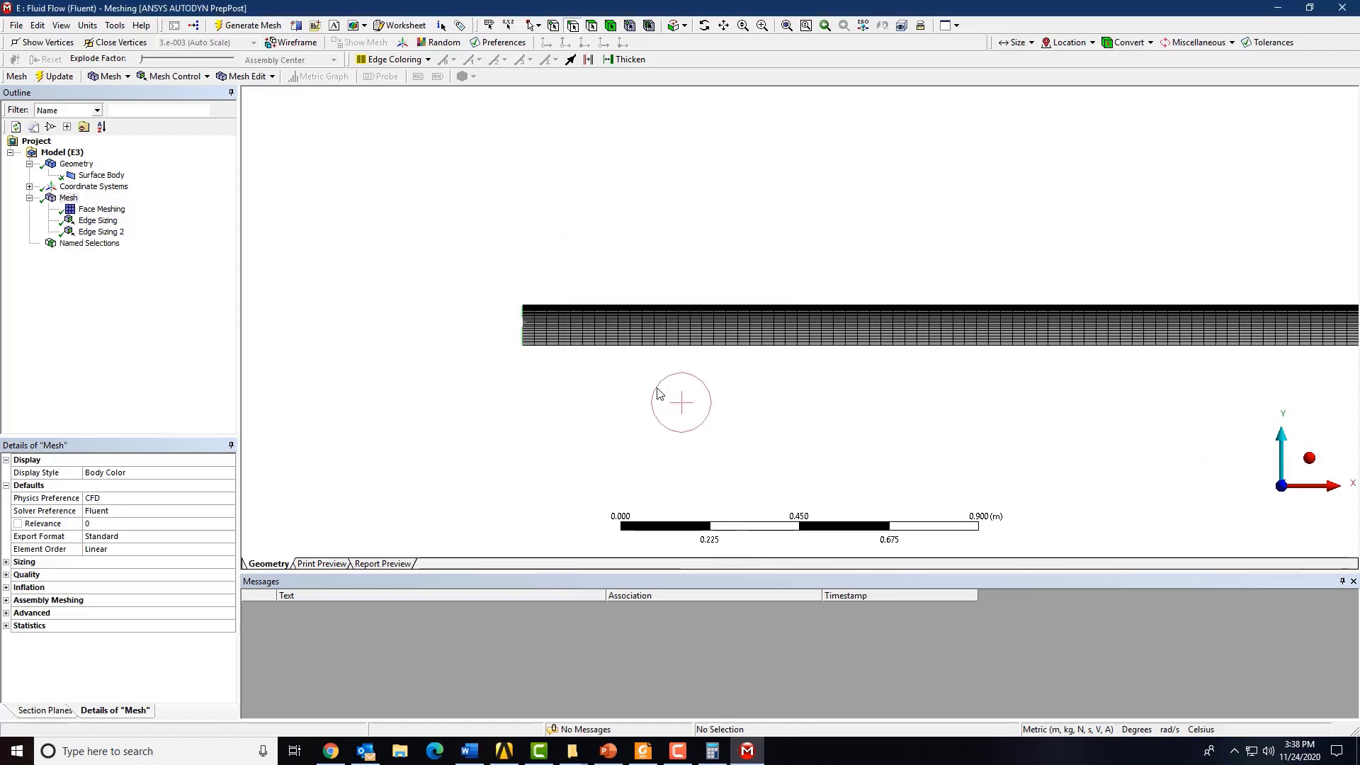
left_click(653, 347)
right_click(653, 349)
left_click(740, 634)
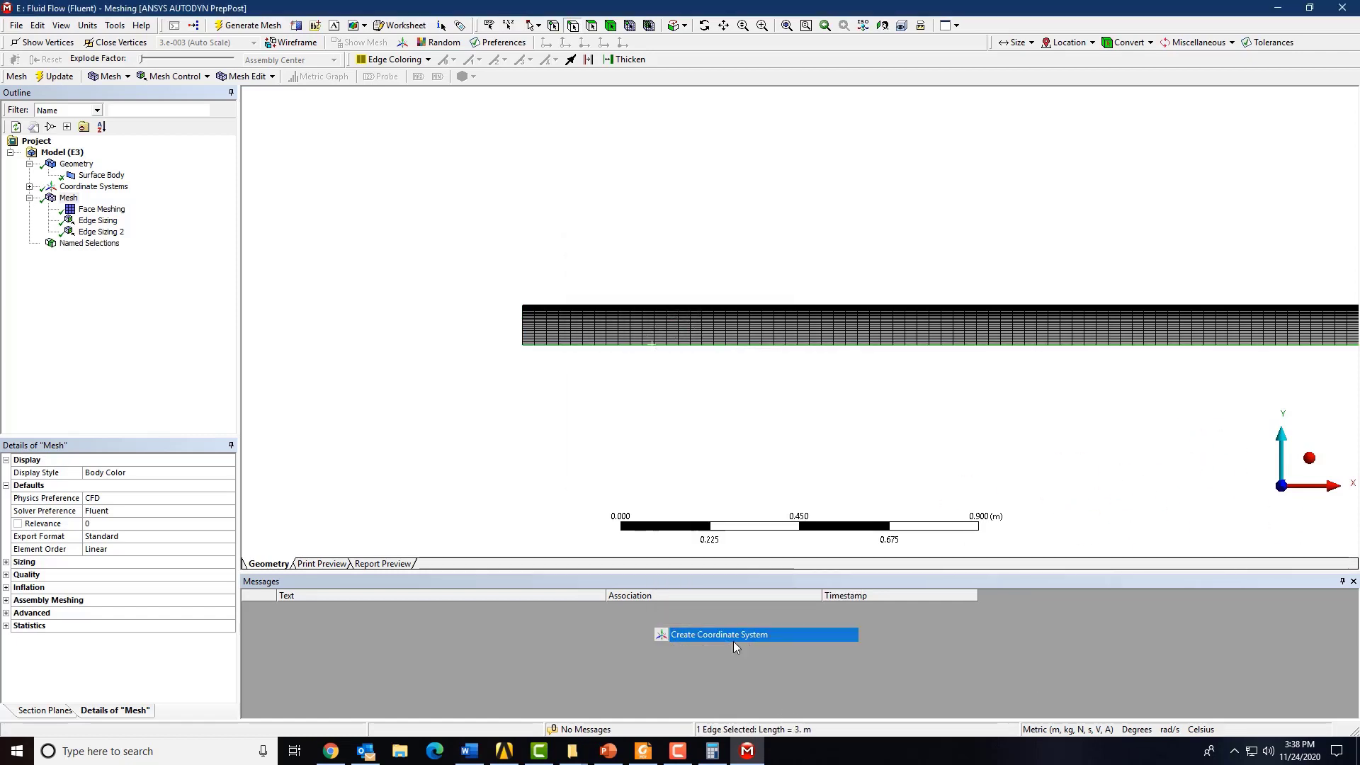
right_click(643, 344)
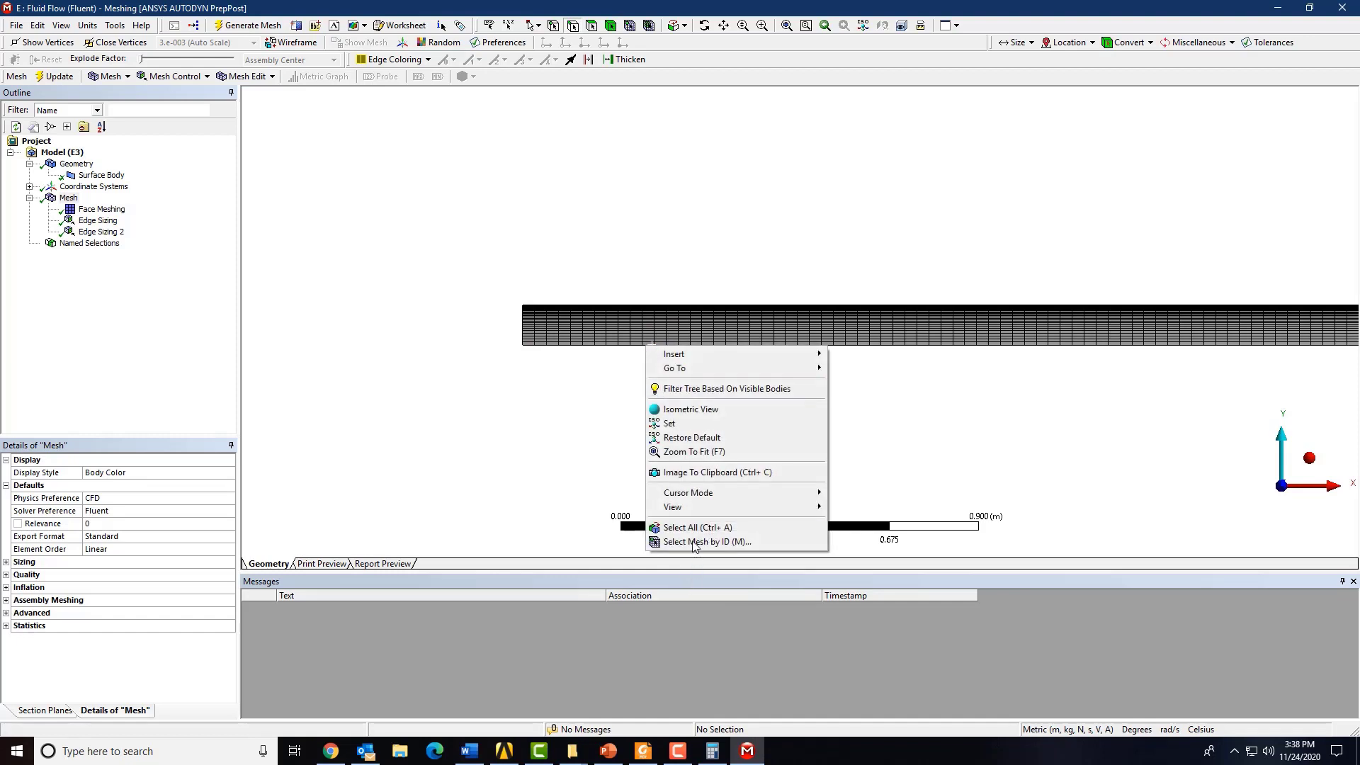
left_click(690, 528)
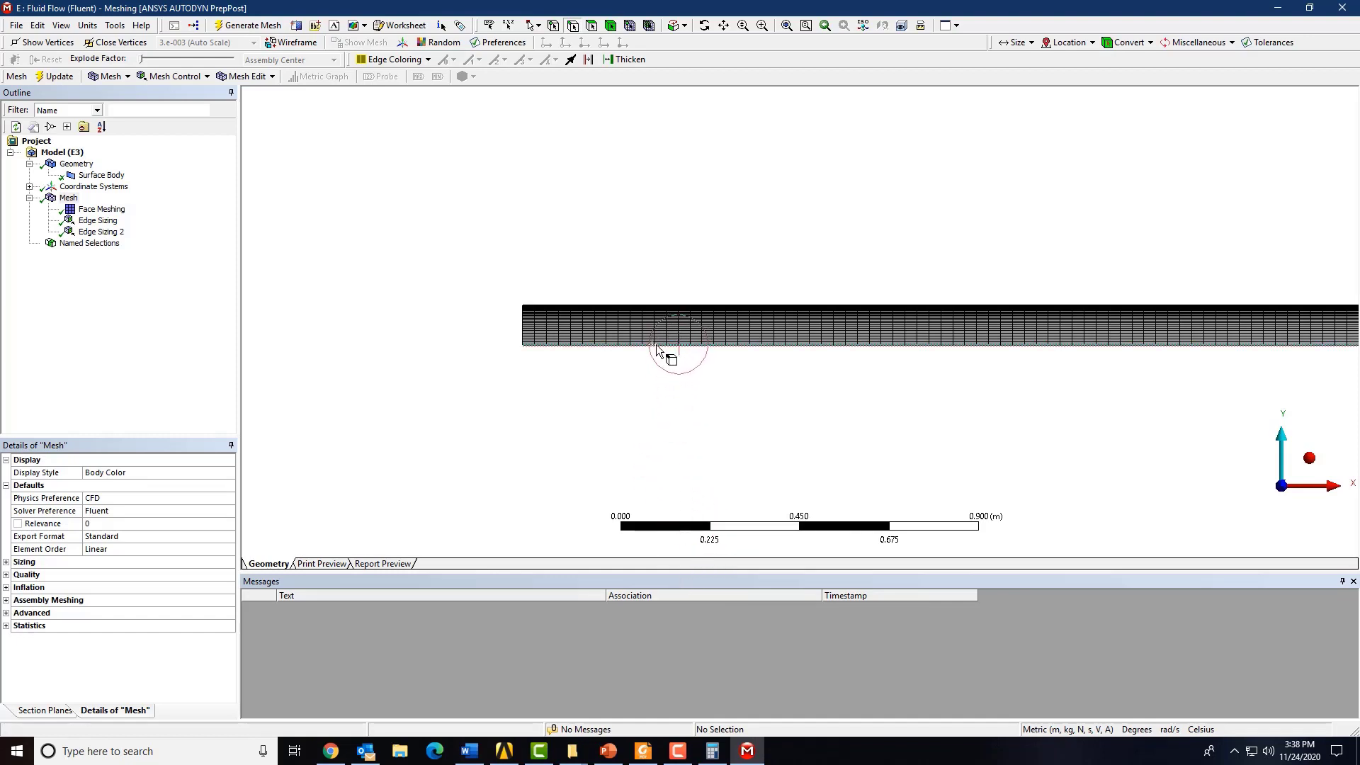
Create a named selection called axis from the rectangle's lower long edge
left_click(656, 345)
right_click(657, 347)
left_click(711, 645)
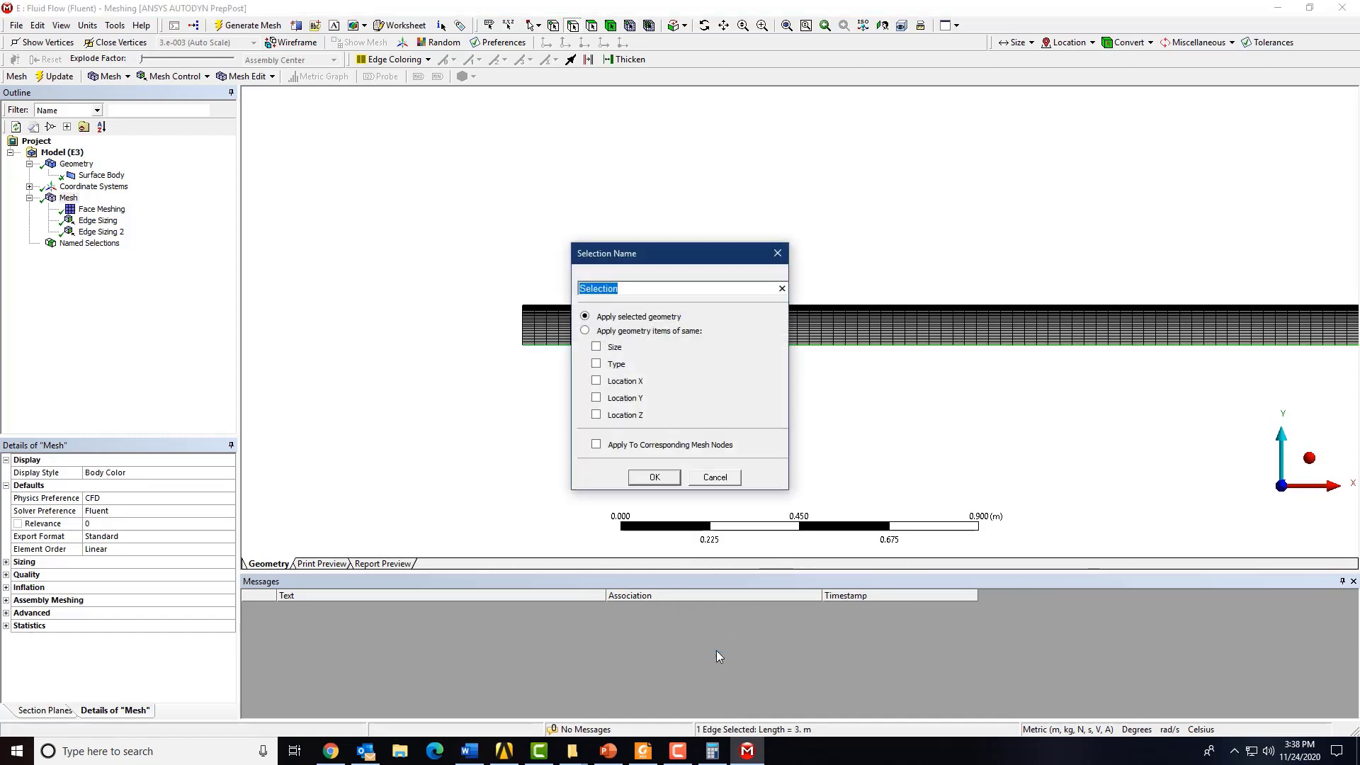
type("axis")
key("Return")
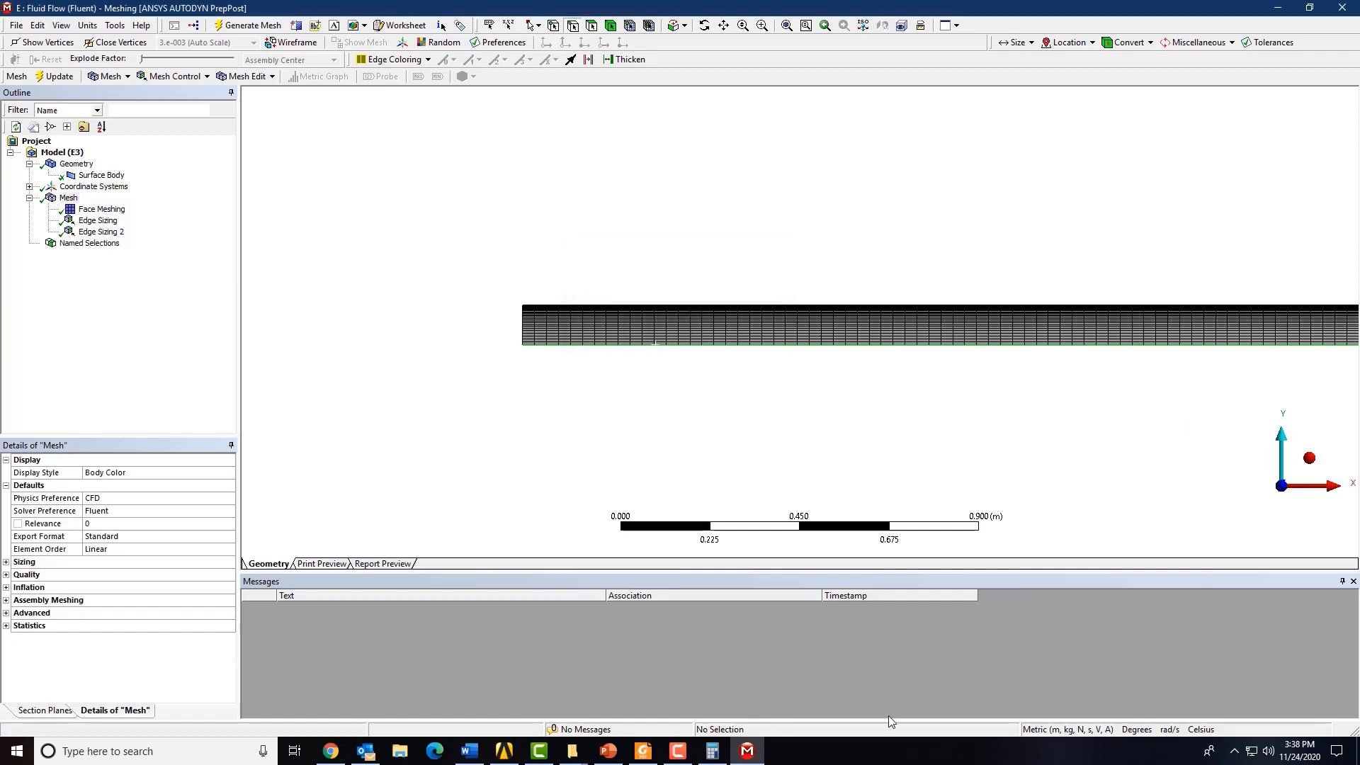
Create a named selection called outlet from the rectangle's right short edge
scroll(963, 321, "down", 2)
scroll(964, 321, "down", 1)
middle_click_drag(1233, 419, 688, 434, "ctrl")
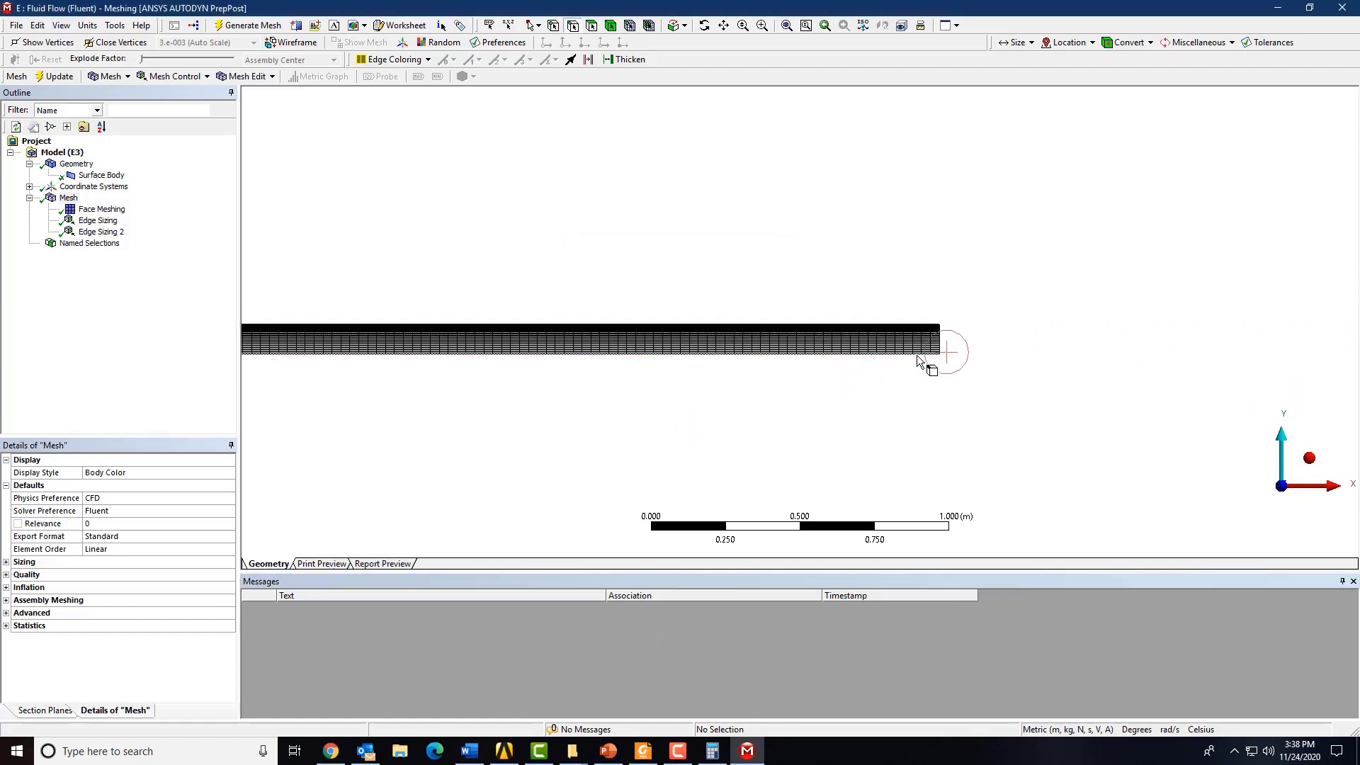
left_click(935, 343)
right_click(935, 341)
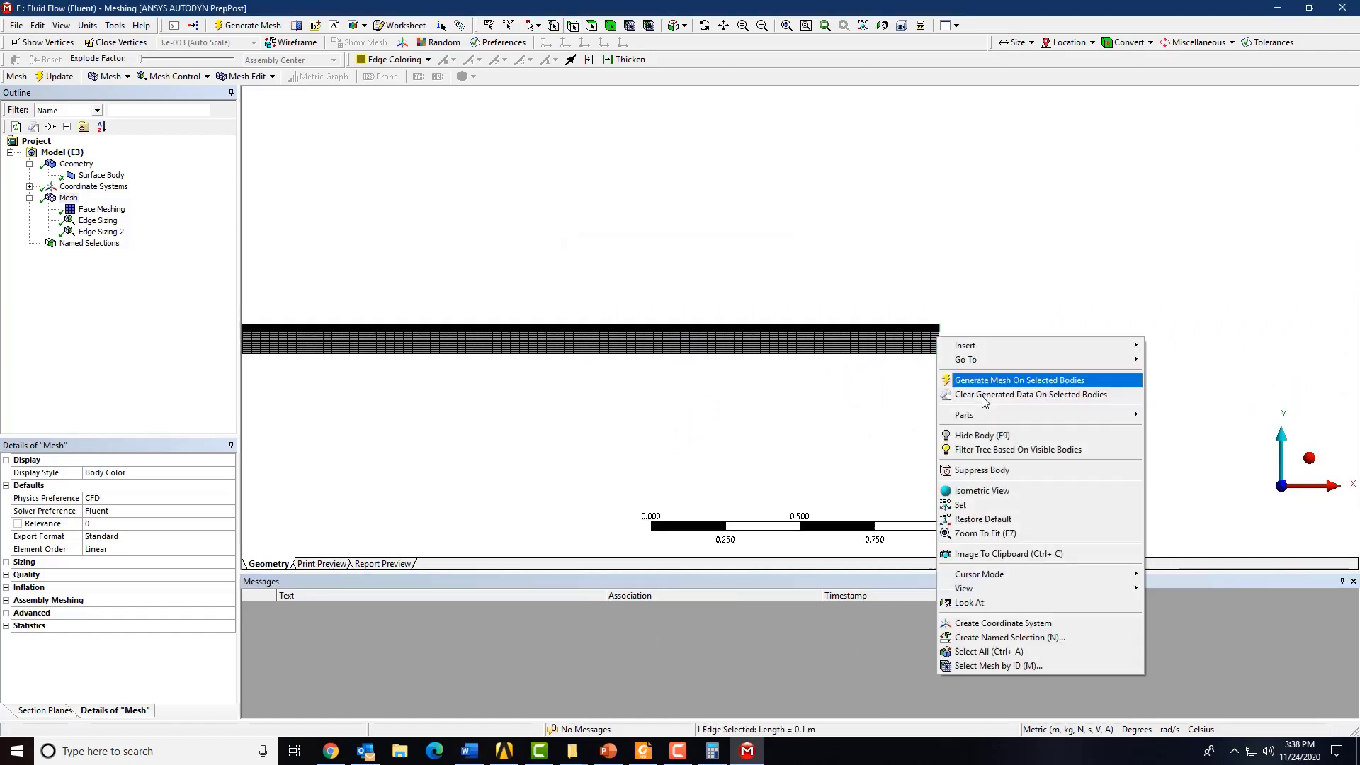
left_click(1022, 639)
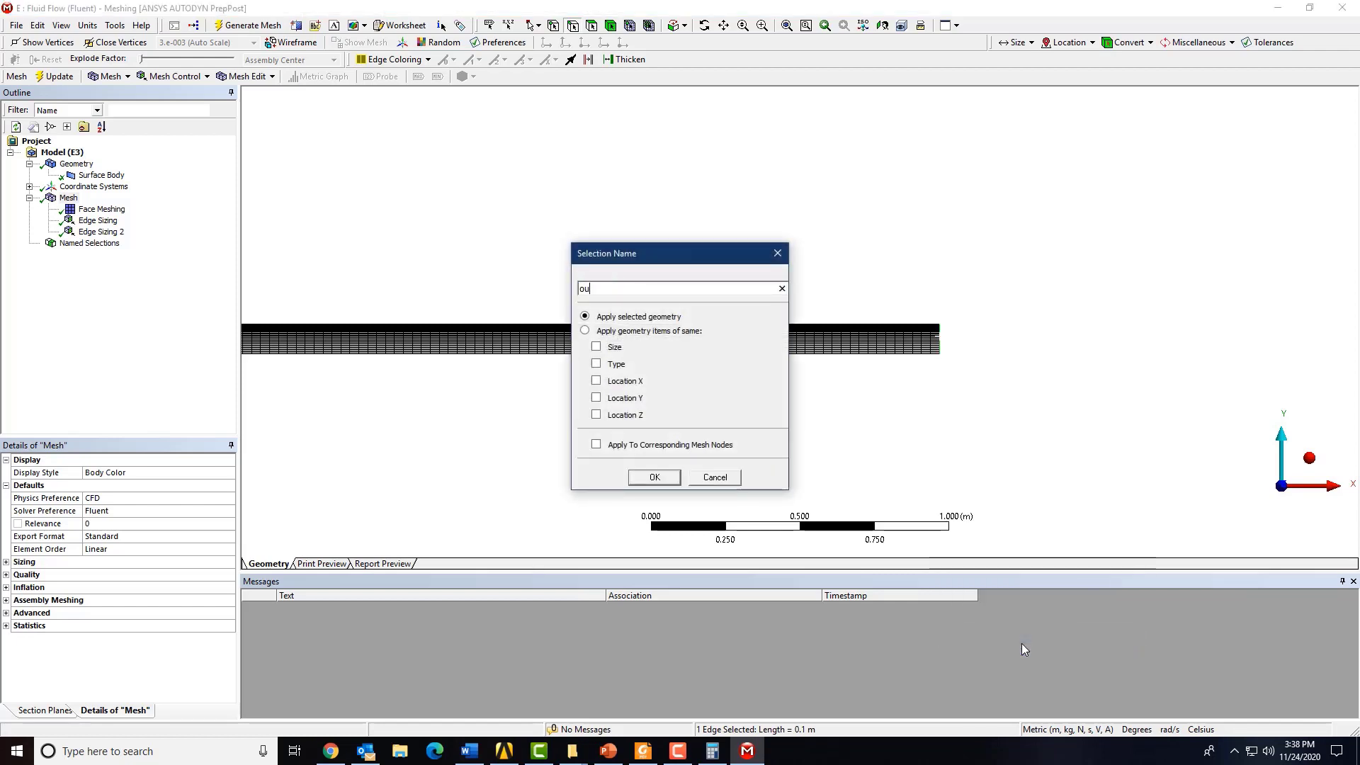
type("outlet")
key("Return")
Create a named selection called wall from the rectangle's upper long edge
left_click(651, 508)
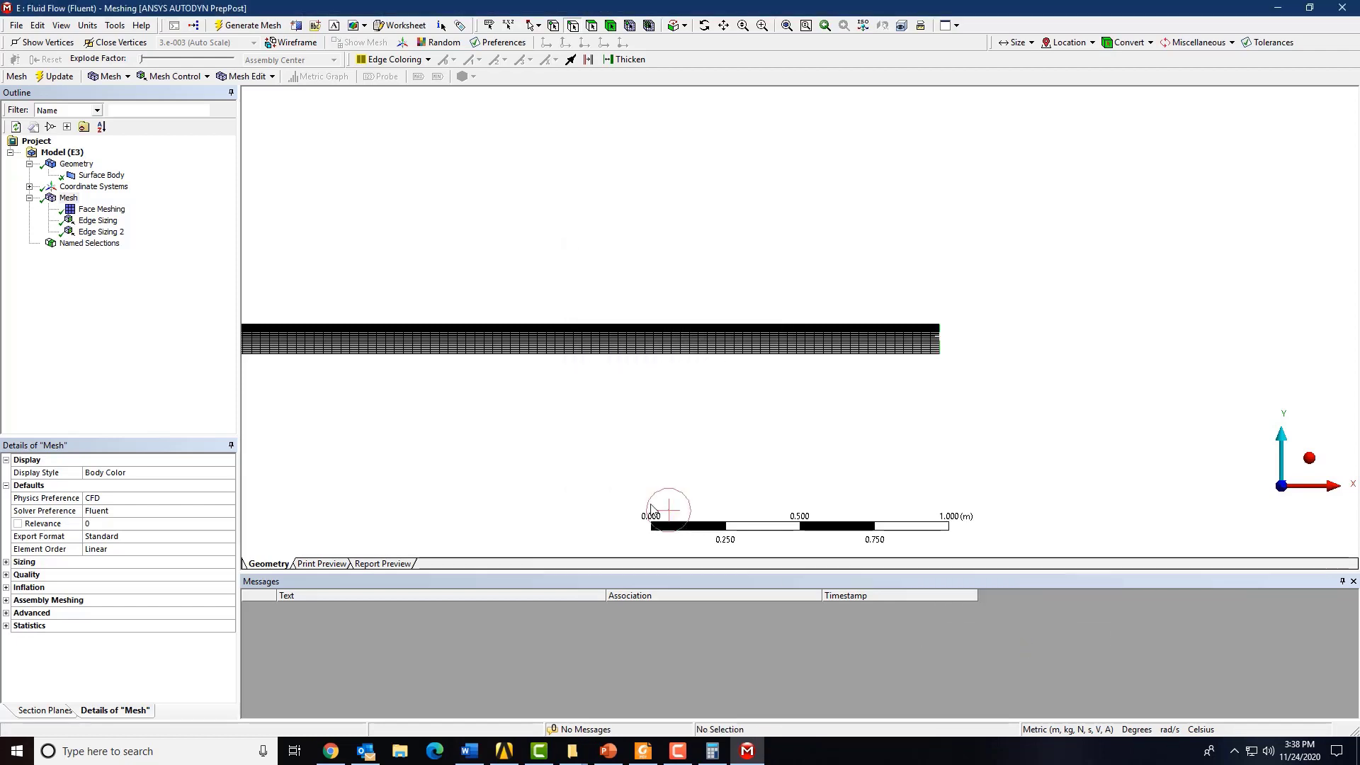
left_click(718, 324)
right_click(719, 325)
left_click(906, 619)
type("wall")
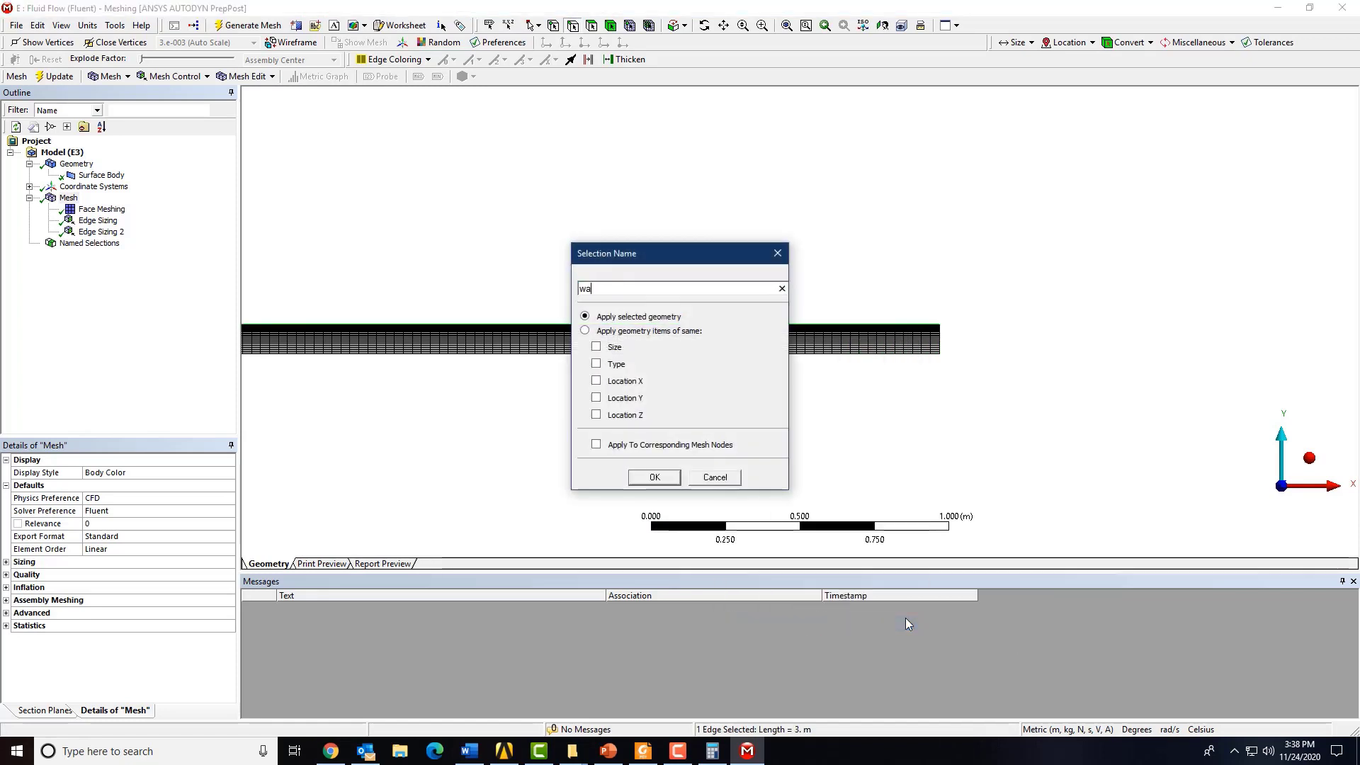
key("Return")
left_click(470, 265)
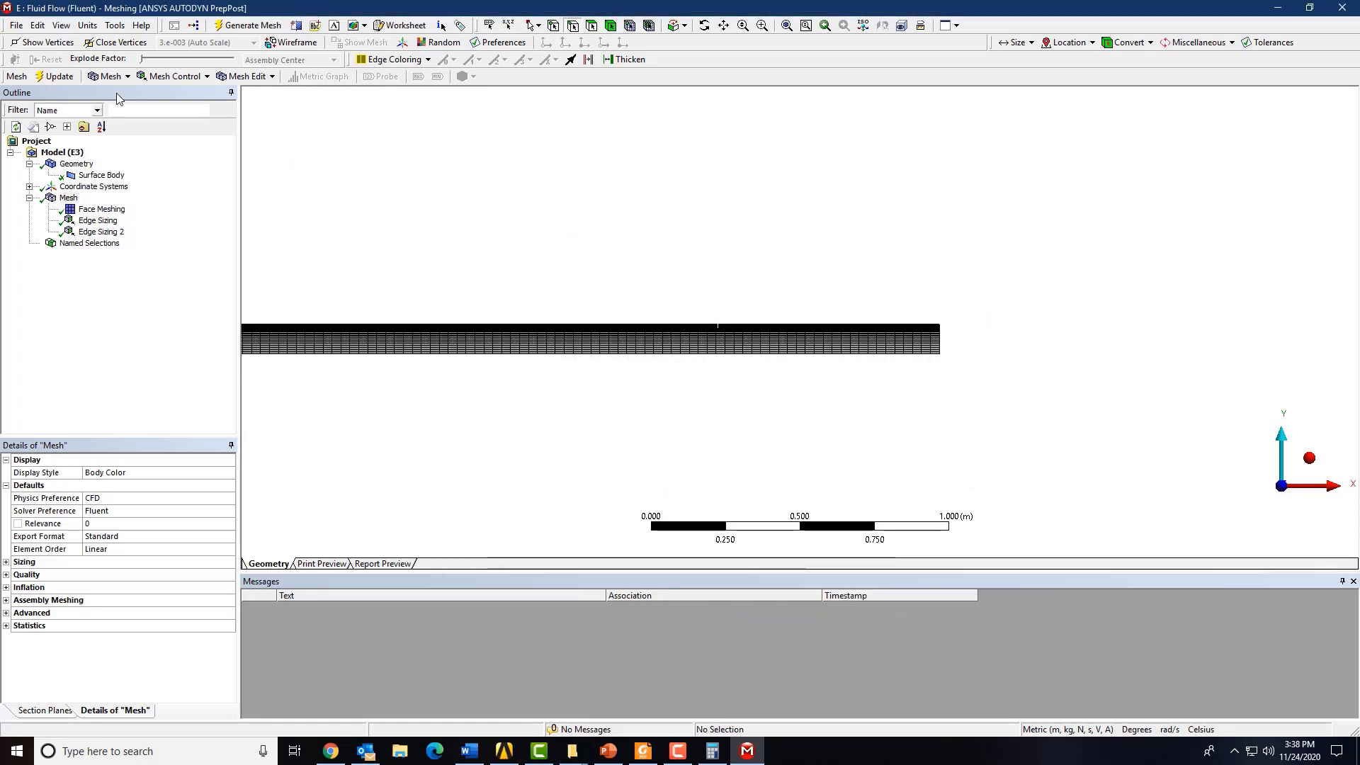
Update the mesh so it is translated for Fluent and close the Meshing application
left_click(71, 80)
left_click(689, 271)
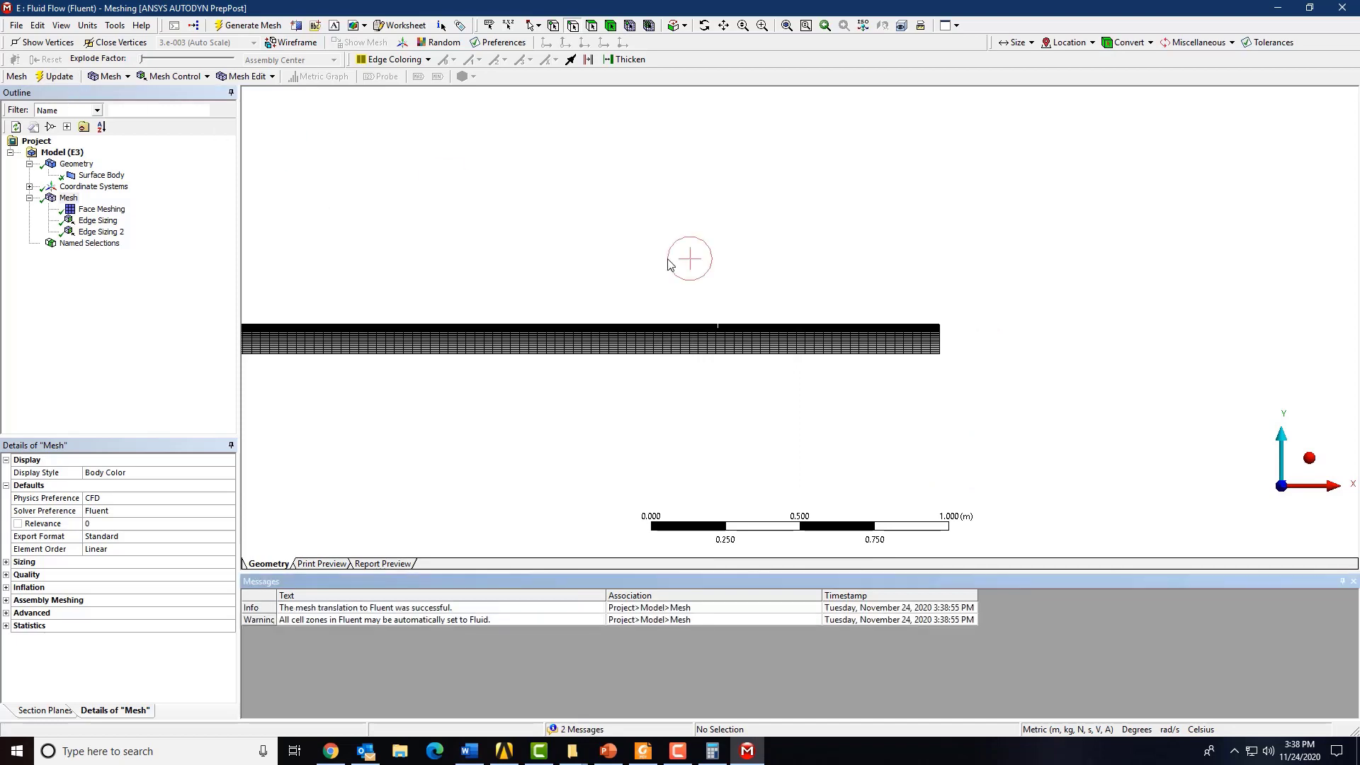
left_click(1341, 8)
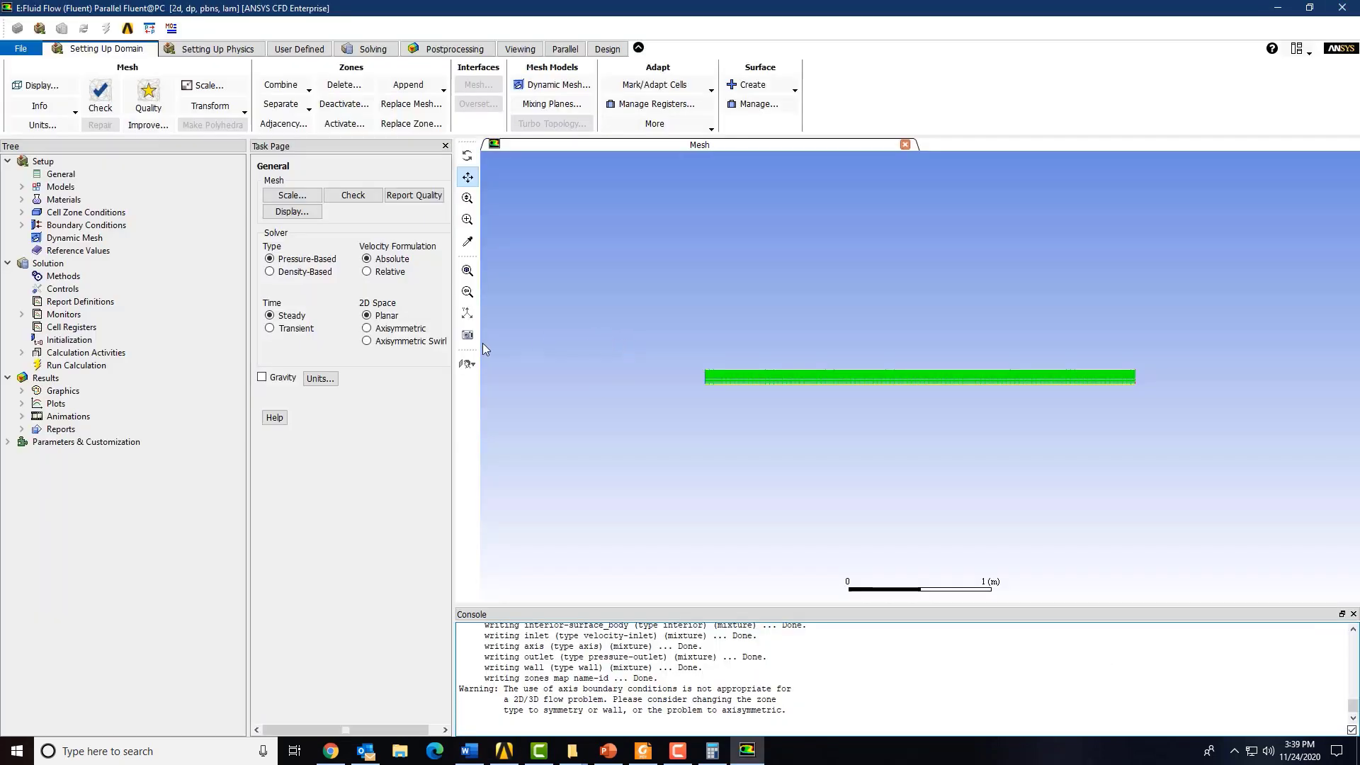
In Fluent, review the physics models, the fluid material, the cell zones and the list of boundary conditions
left_click(21, 186)
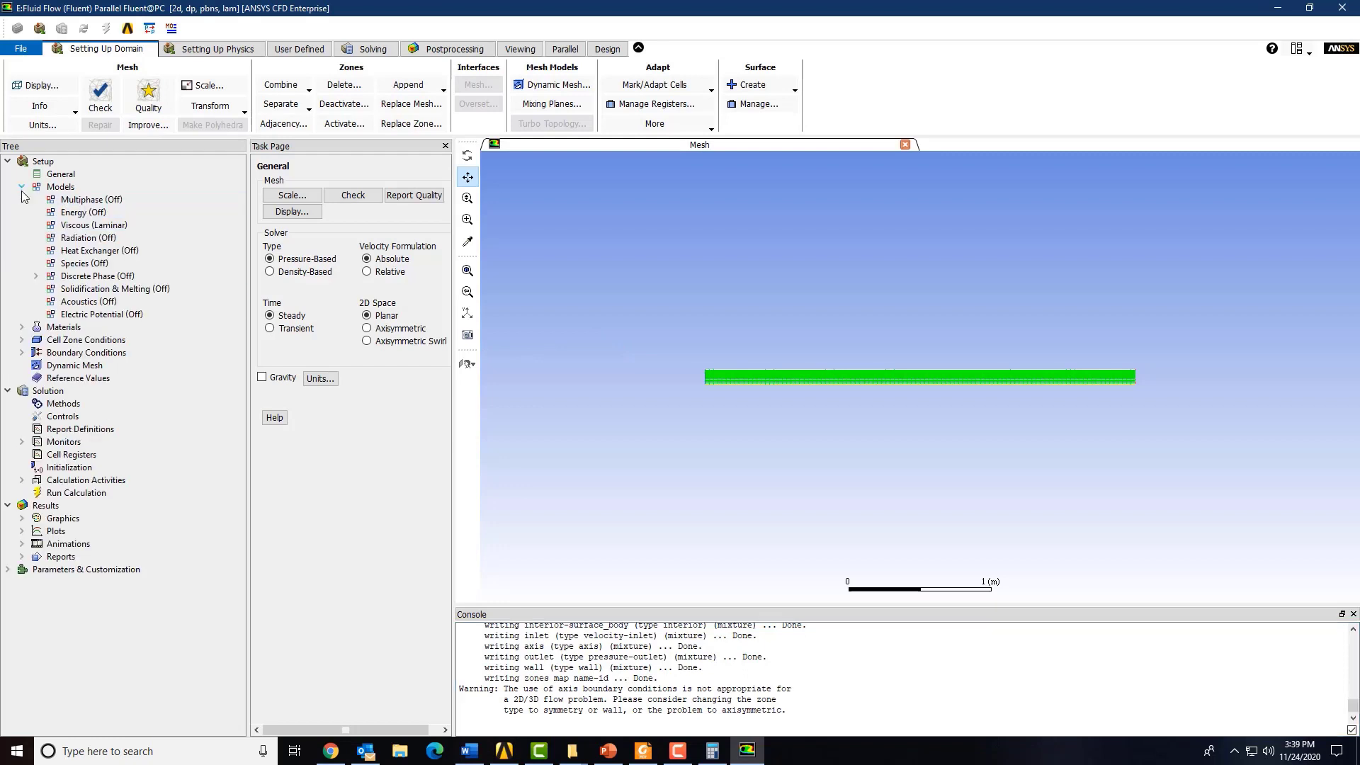
left_click(63, 225)
left_click(22, 327)
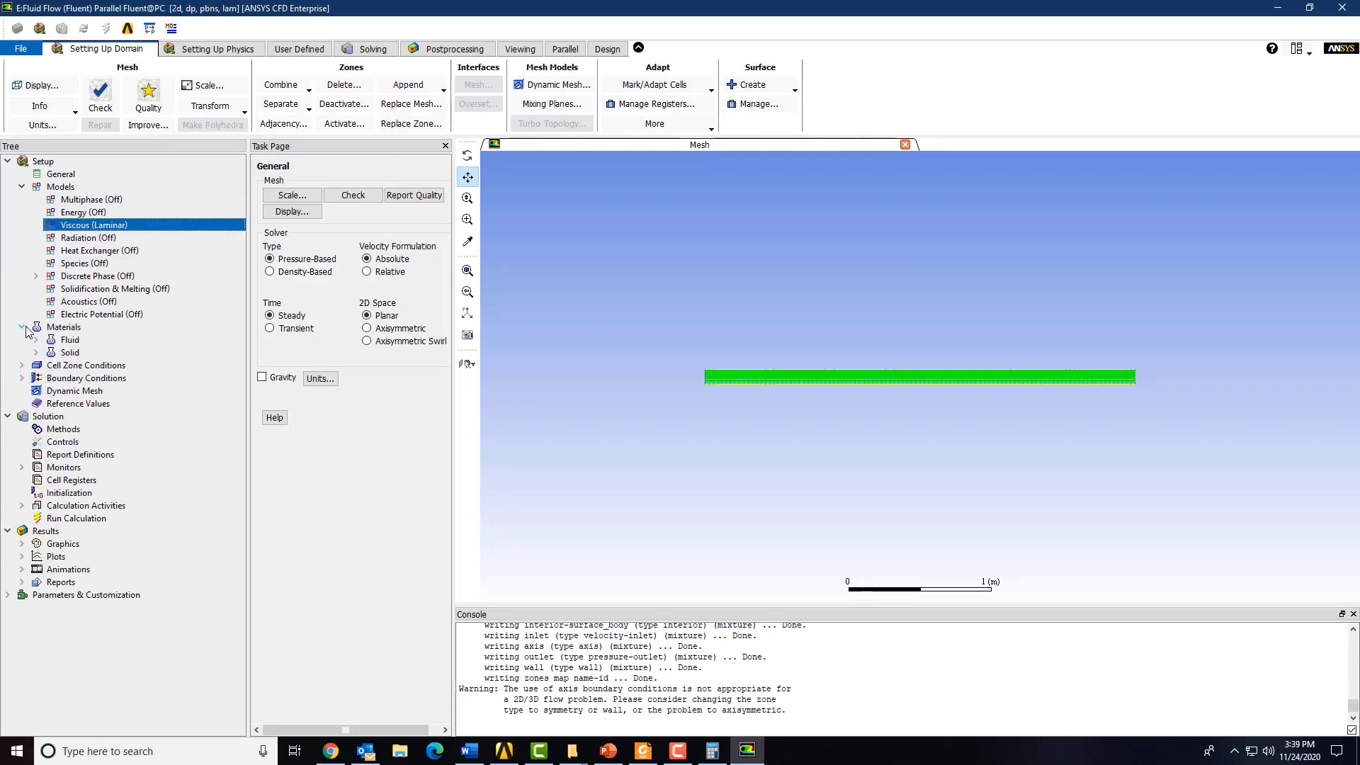
left_click(36, 340)
left_click(79, 353)
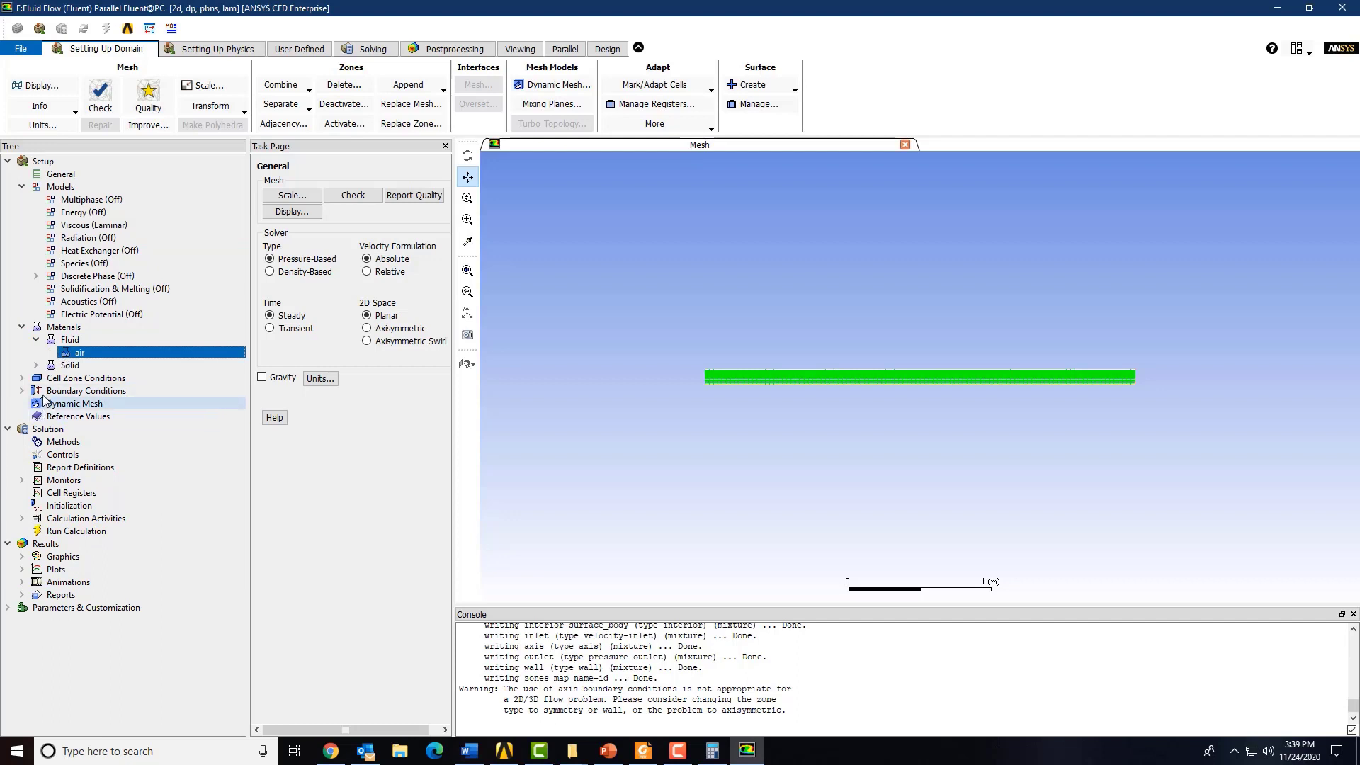
left_click(22, 378)
left_click(22, 404)
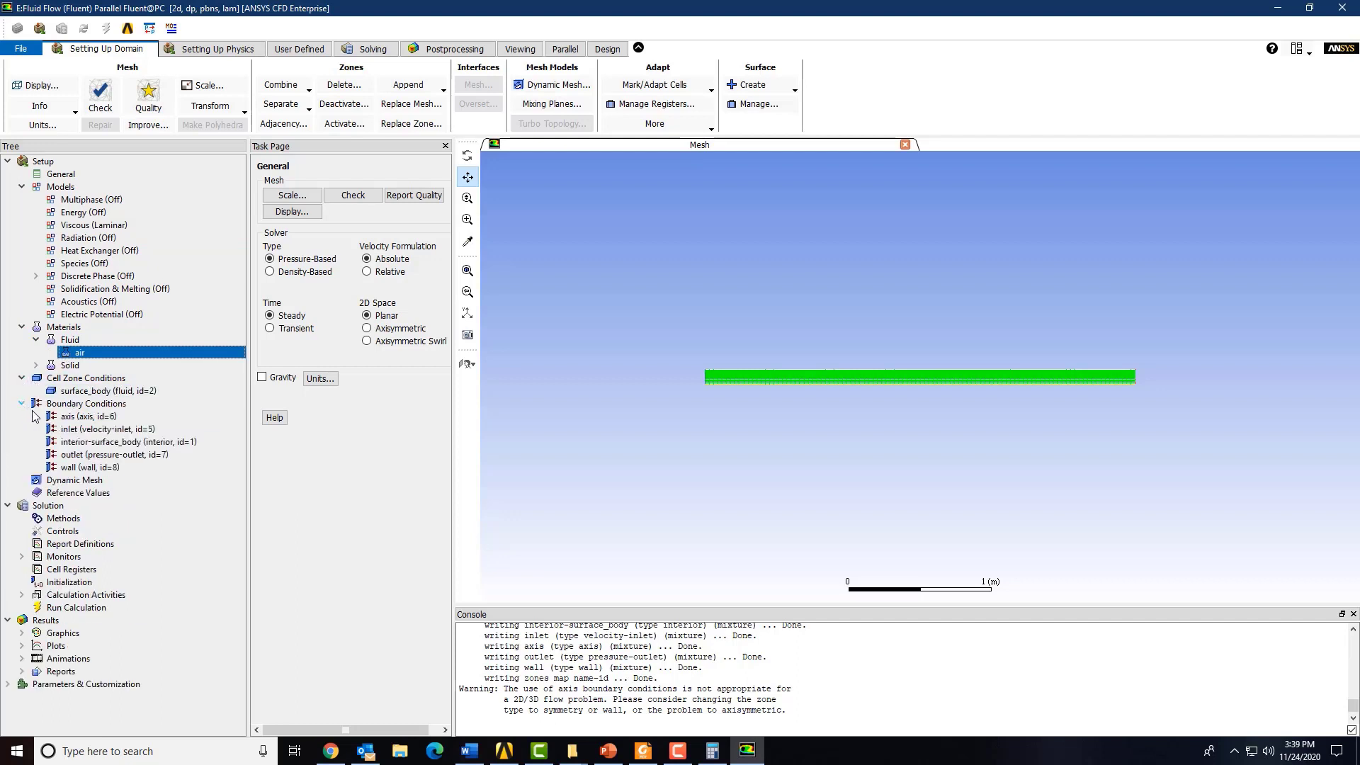
Inspect the settings of the axis and inlet boundary conditions without changing them
double_click(78, 416)
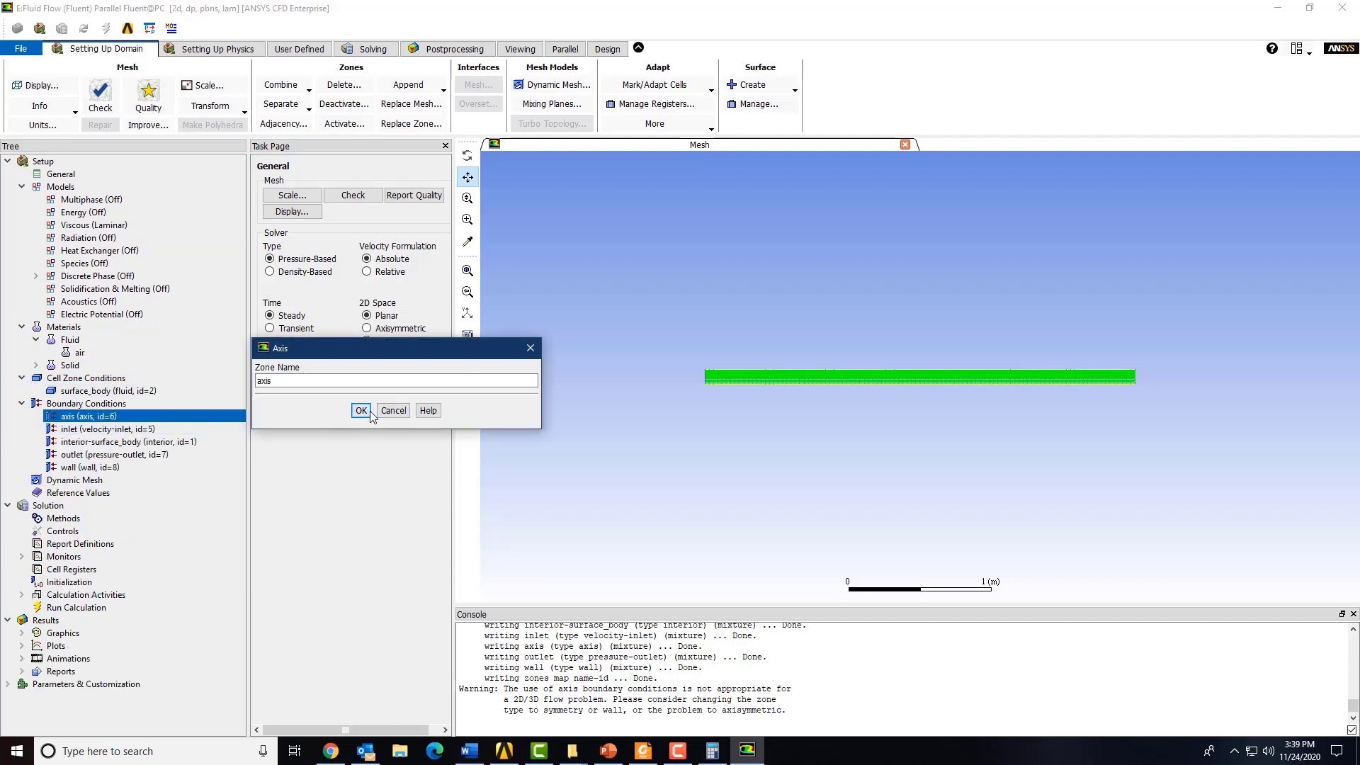
left_click(369, 412)
left_click(99, 429)
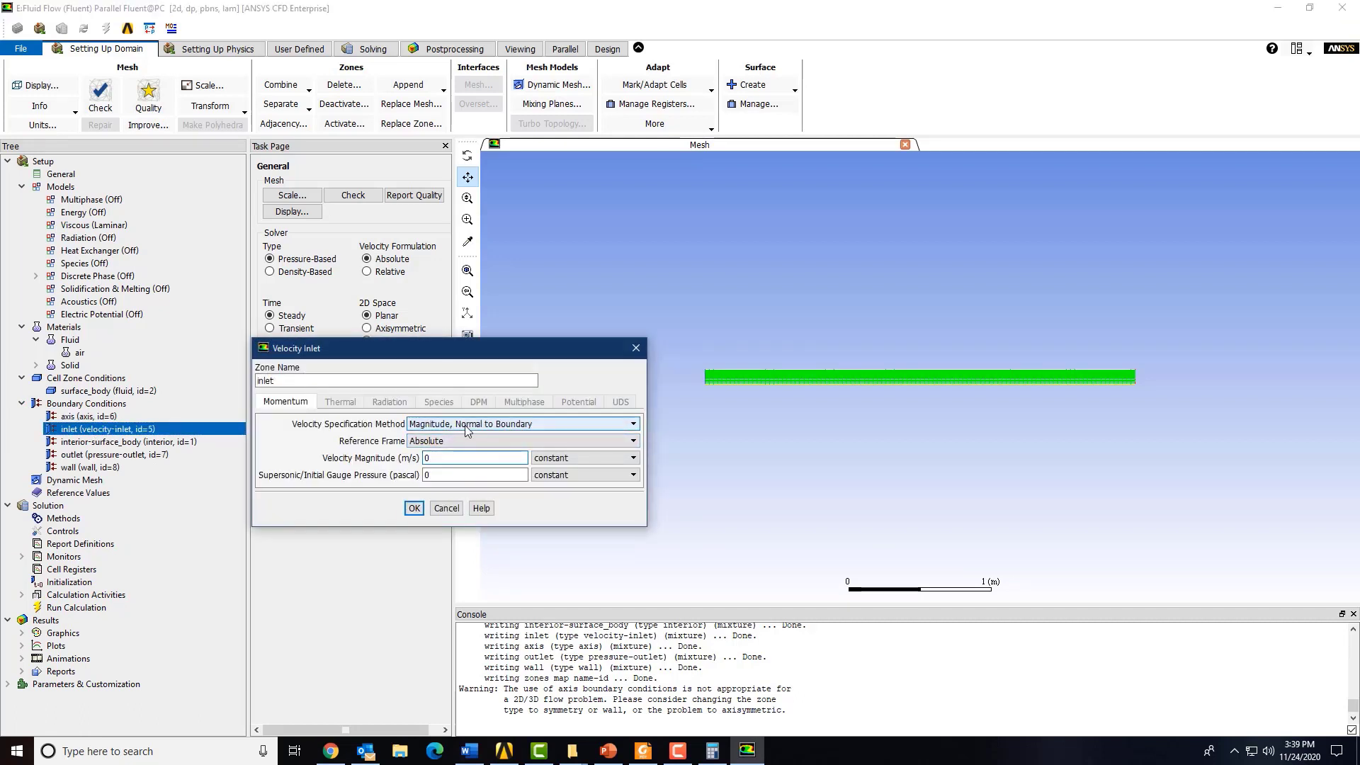
left_click(446, 508)
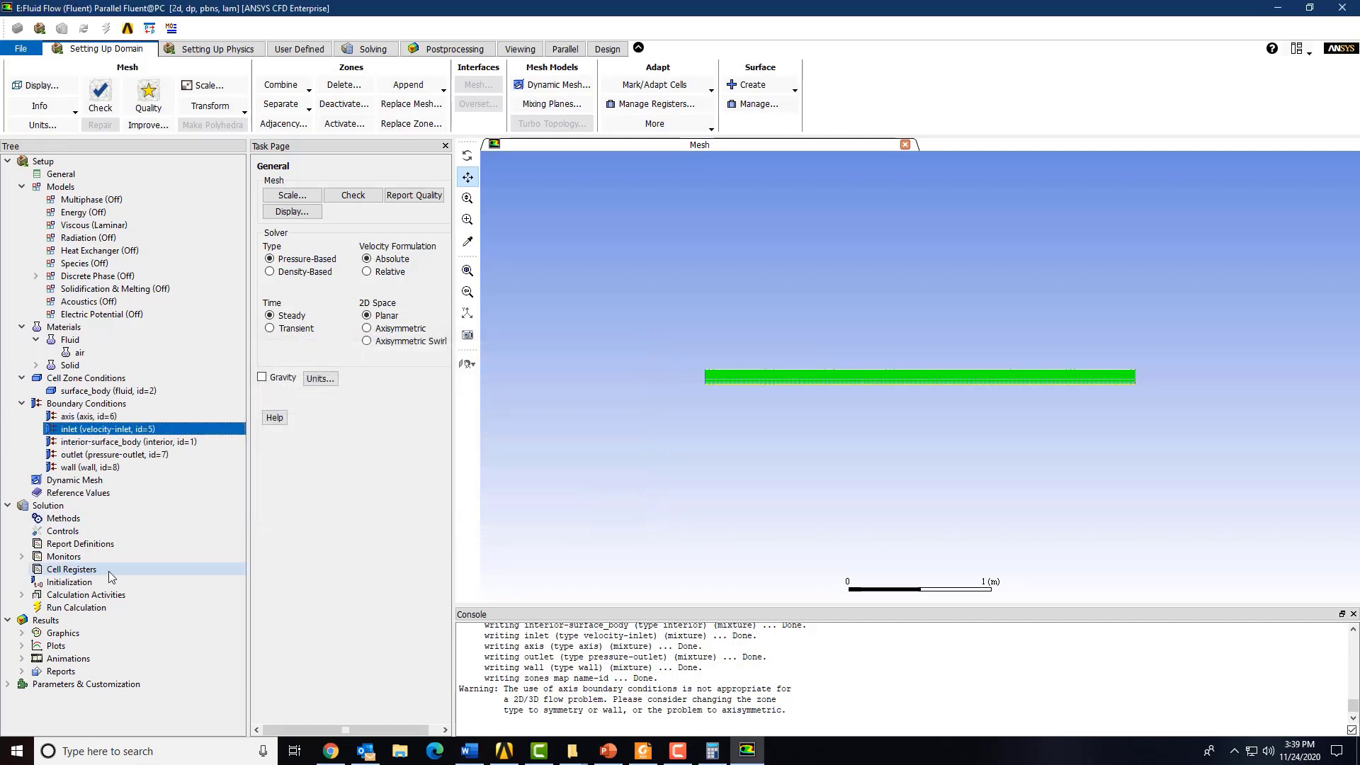
Set the solver's 2D space option to Axisymmetric in the general setup
left_click(110, 582)
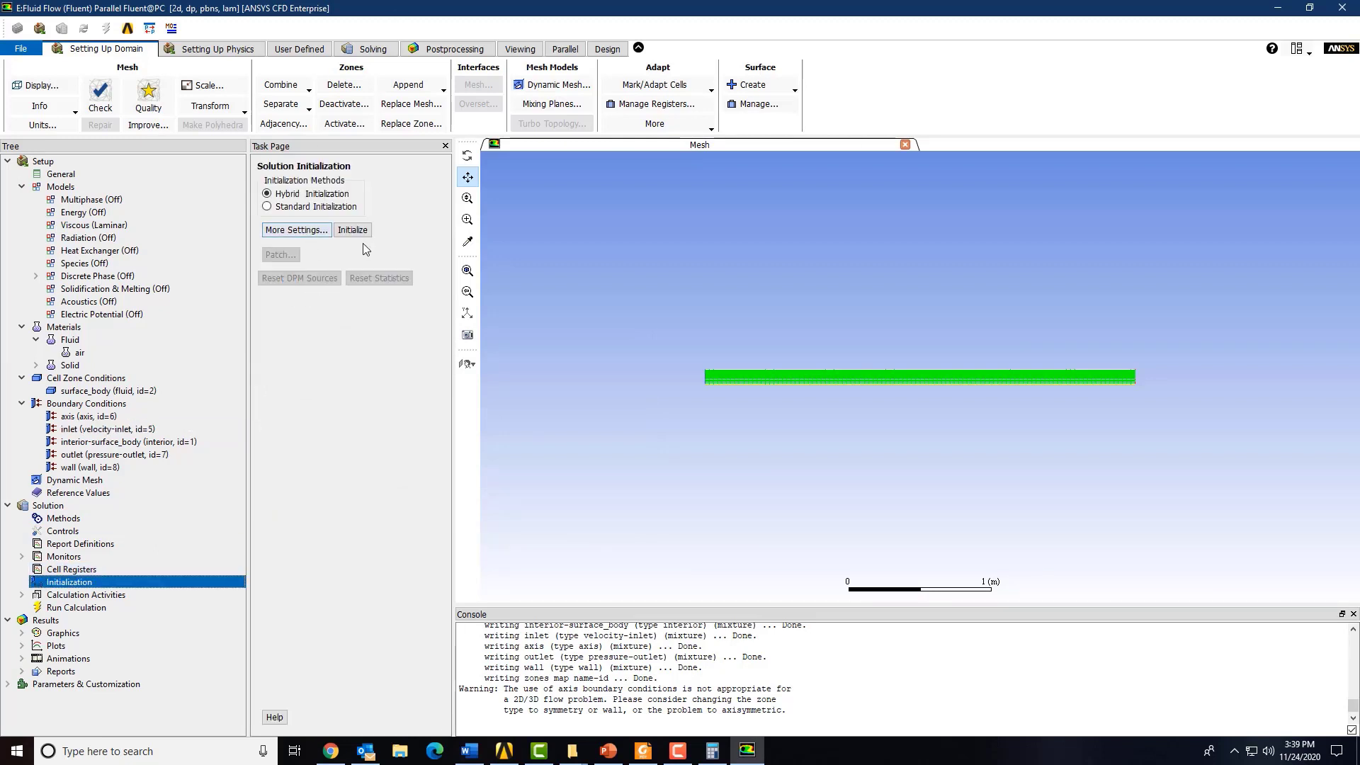
left_click(72, 175)
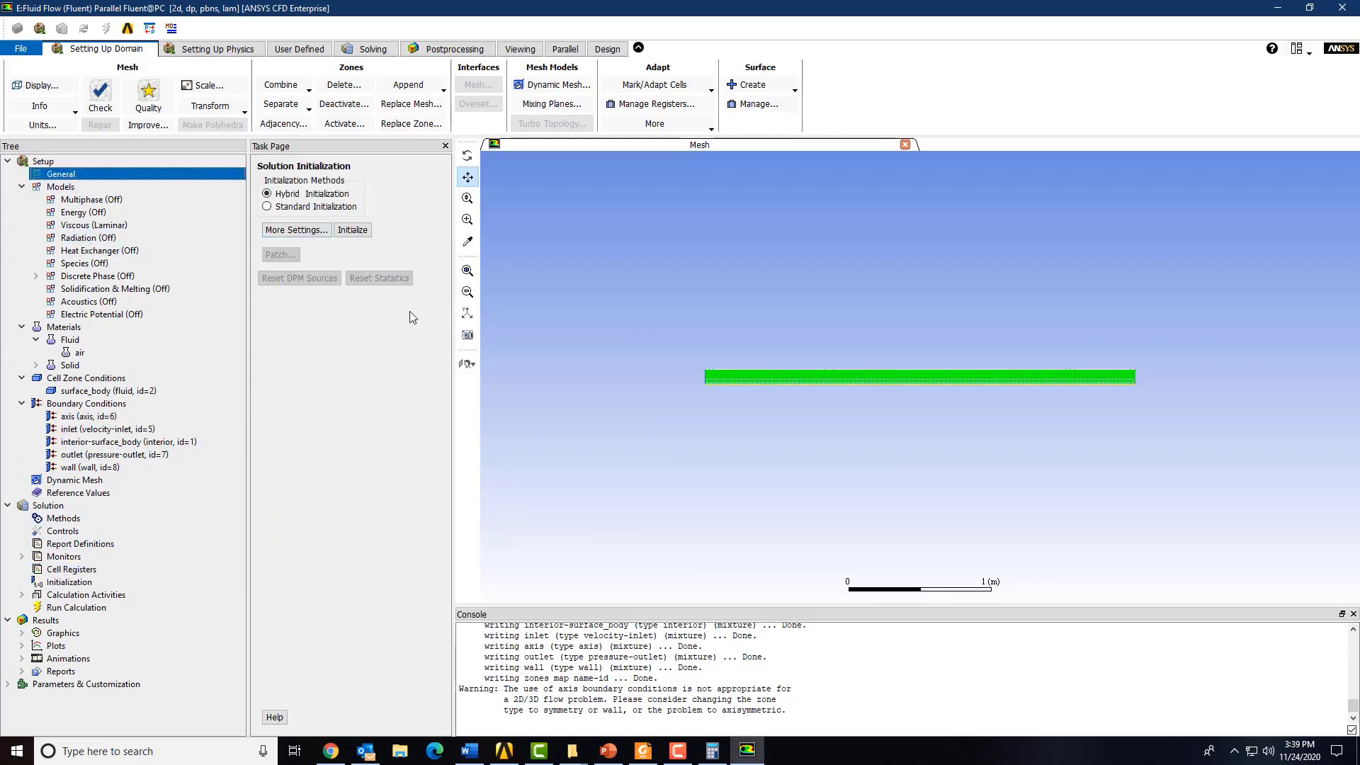
left_click(399, 332)
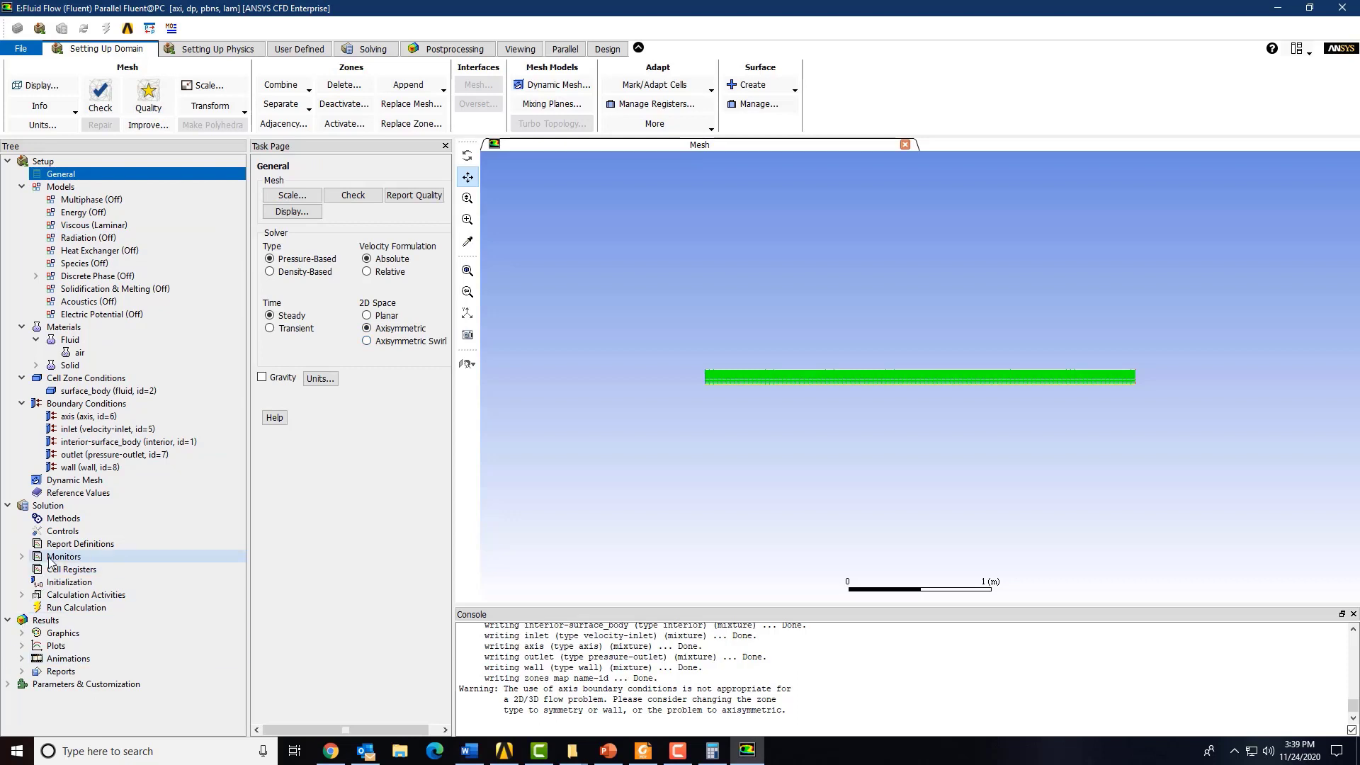
Initialize the solution with Hybrid Initialization and set the number of iterations to 14000 for the calculation
left_click(80, 582)
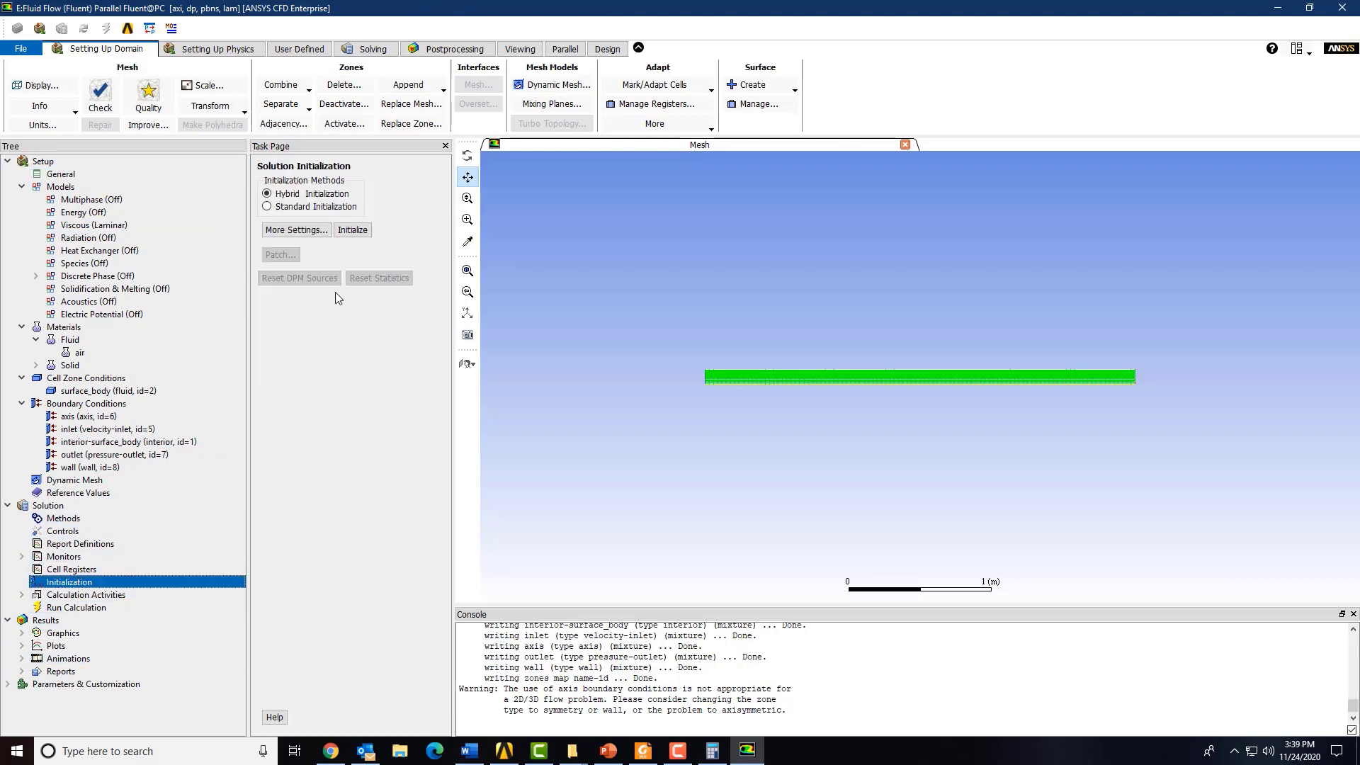
left_click(145, 610)
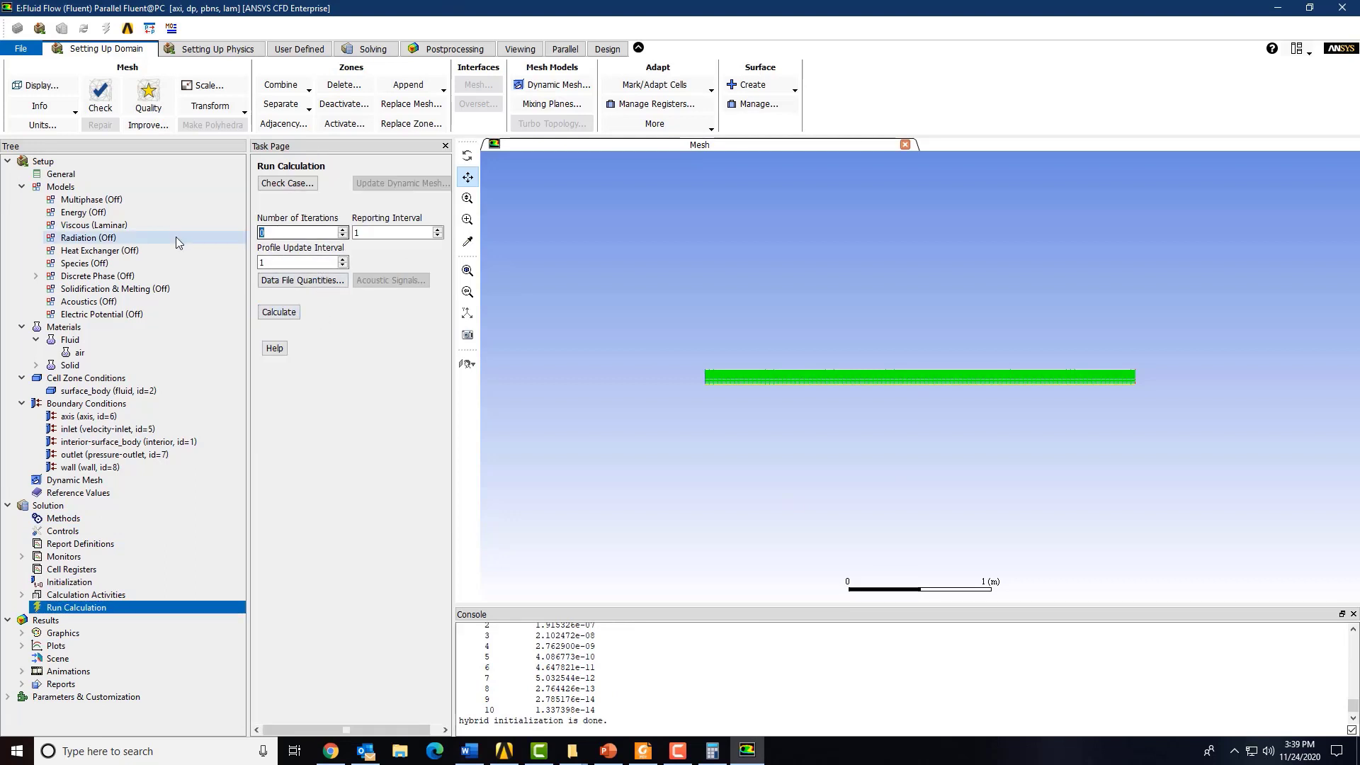
type("14000")
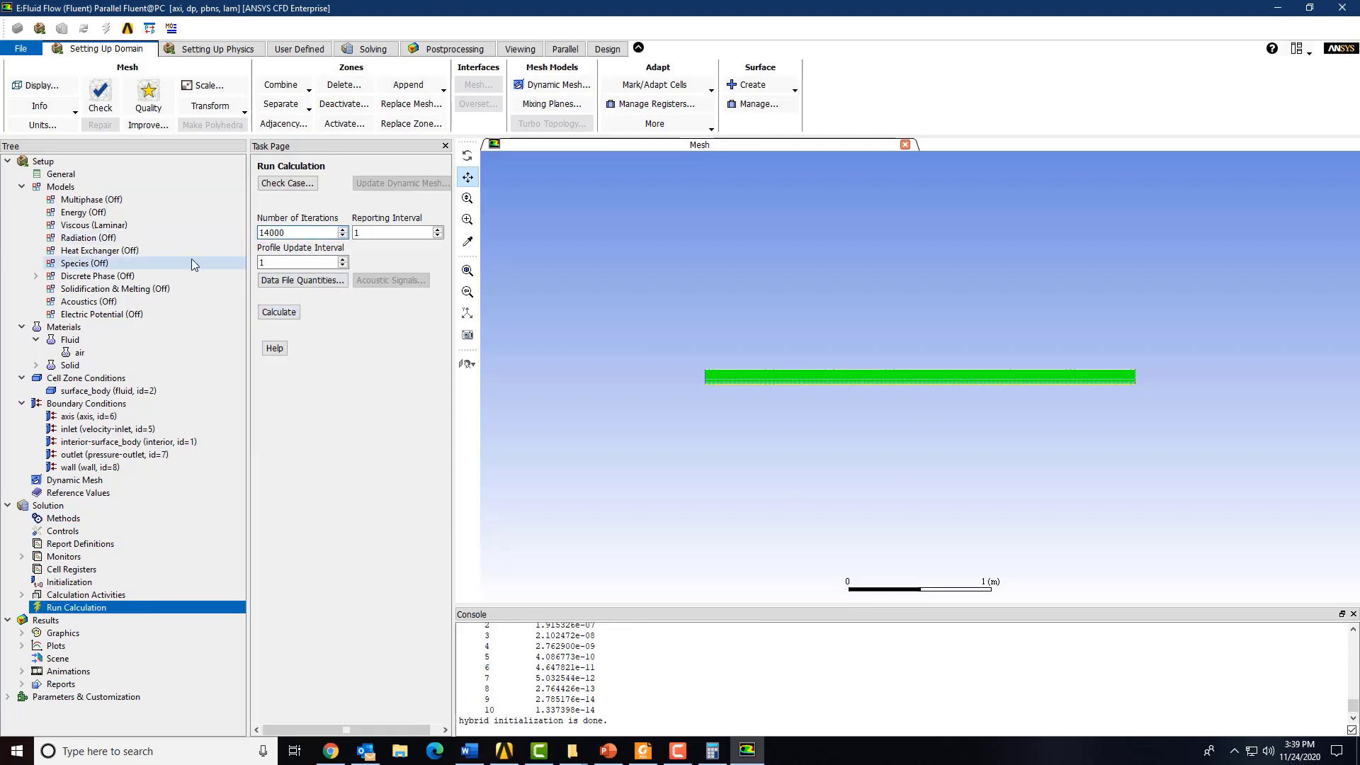
Run the calculation with the configured iterations, acknowledge its completion and close Fluent
left_click(280, 313)
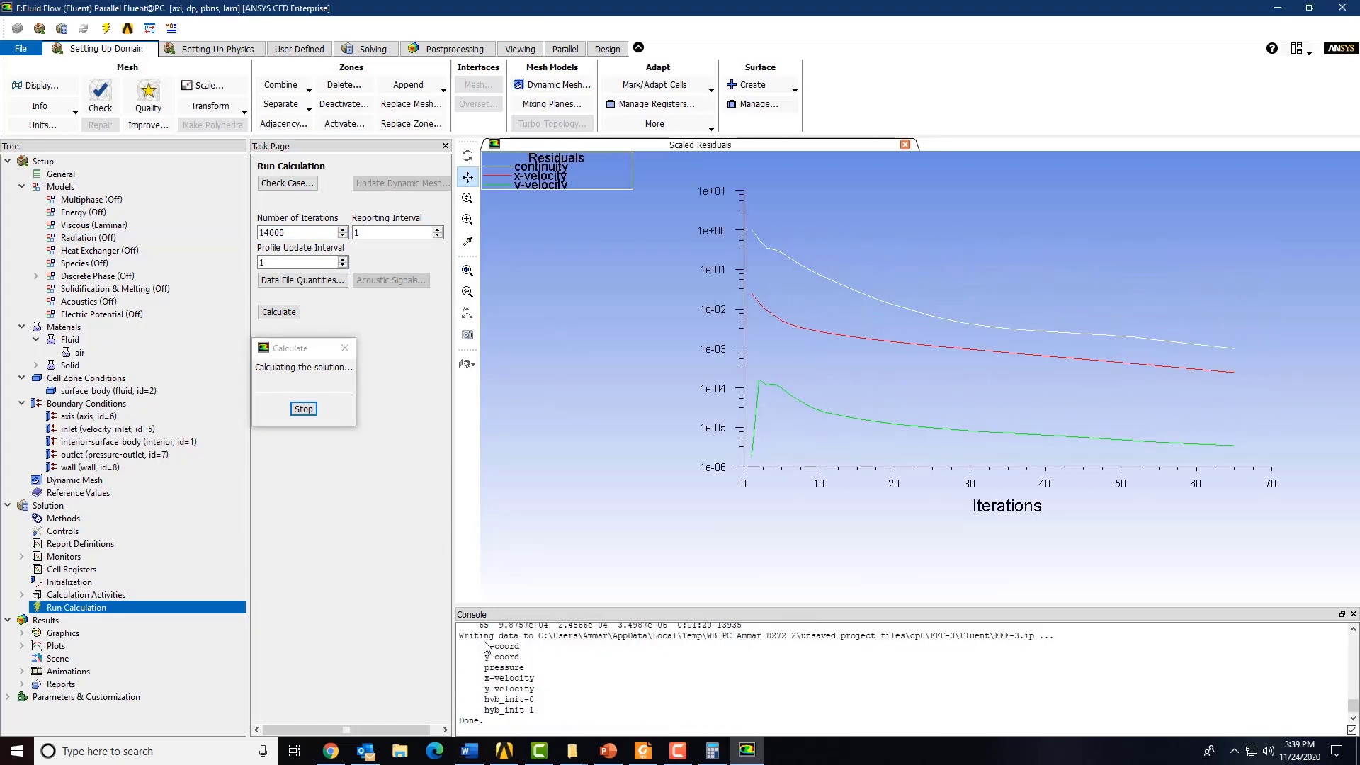
left_click(711, 393)
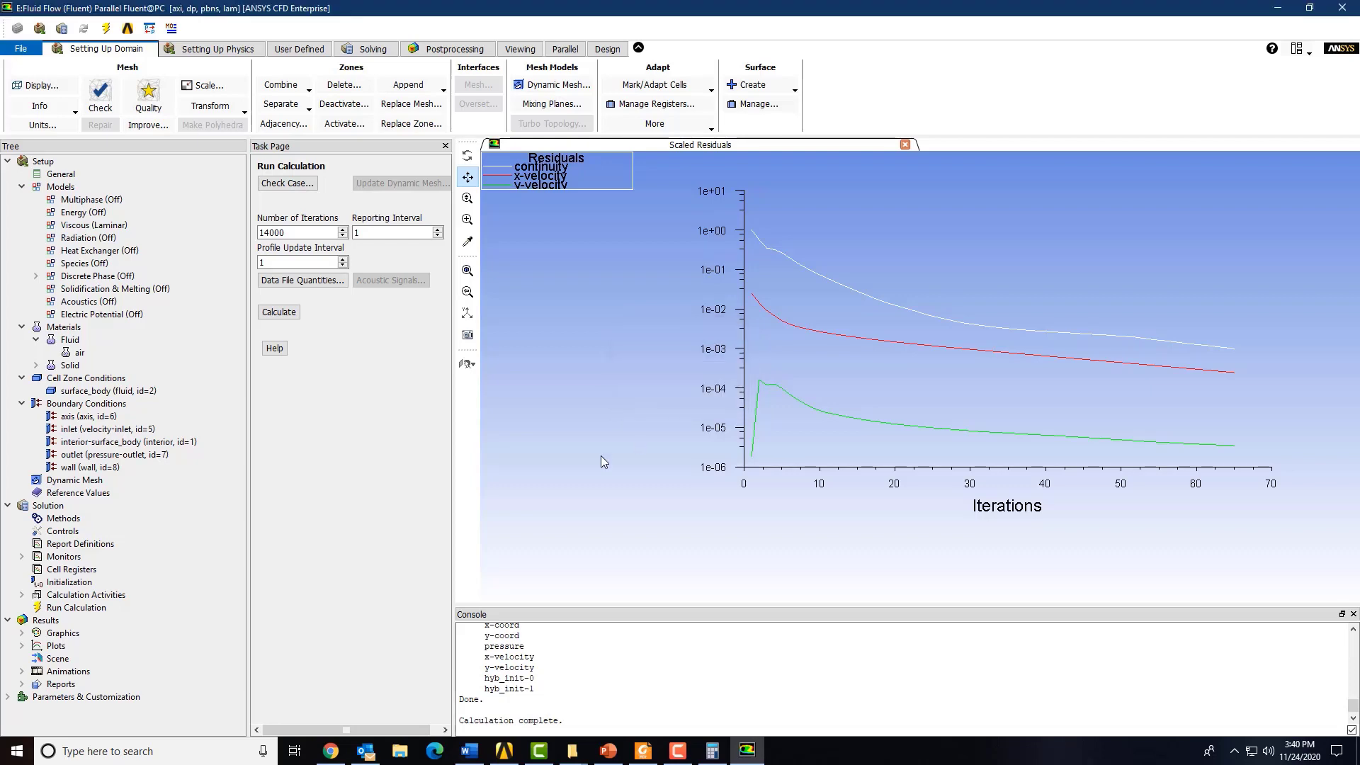
left_click(1342, 7)
left_click(699, 395)
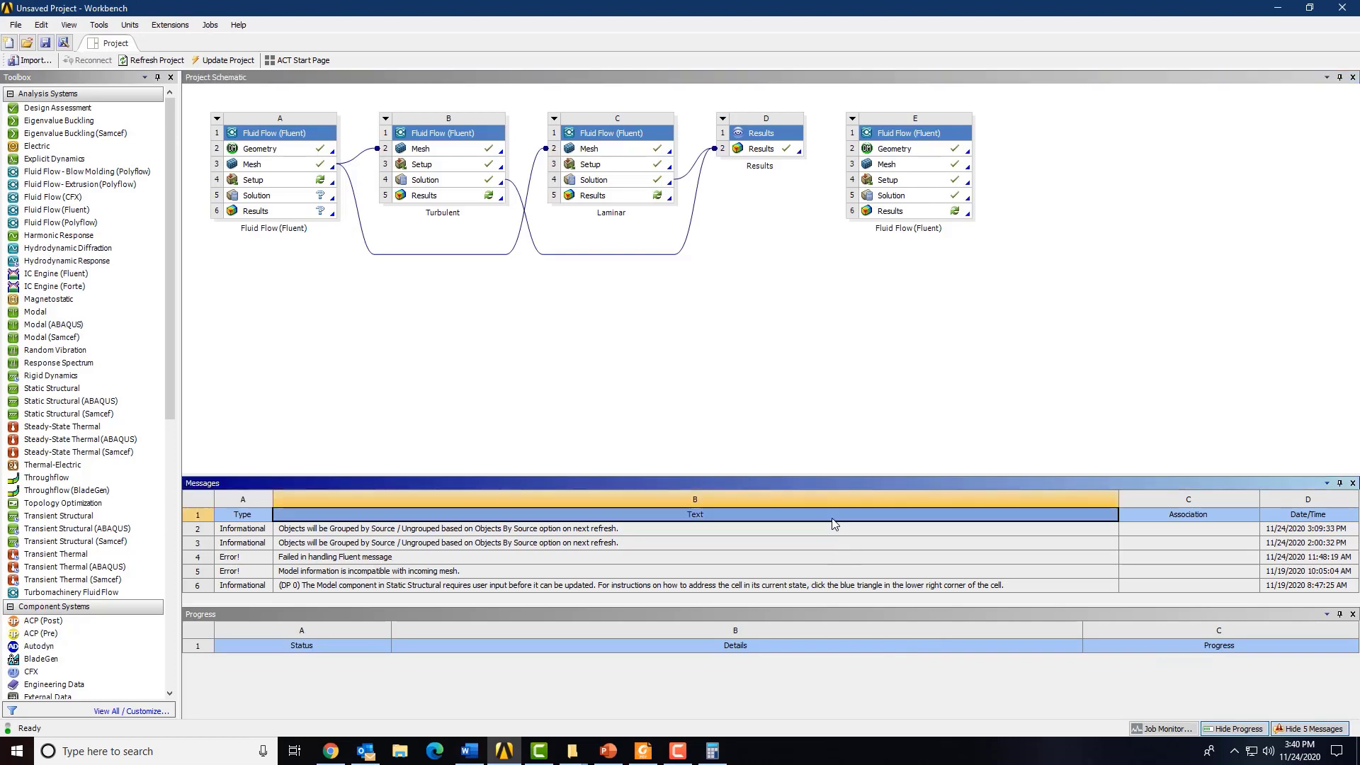
From the Workbench project schematic, open the results of Fluid Flow (Fluent) system E in CFD-Post
double_click(879, 210)
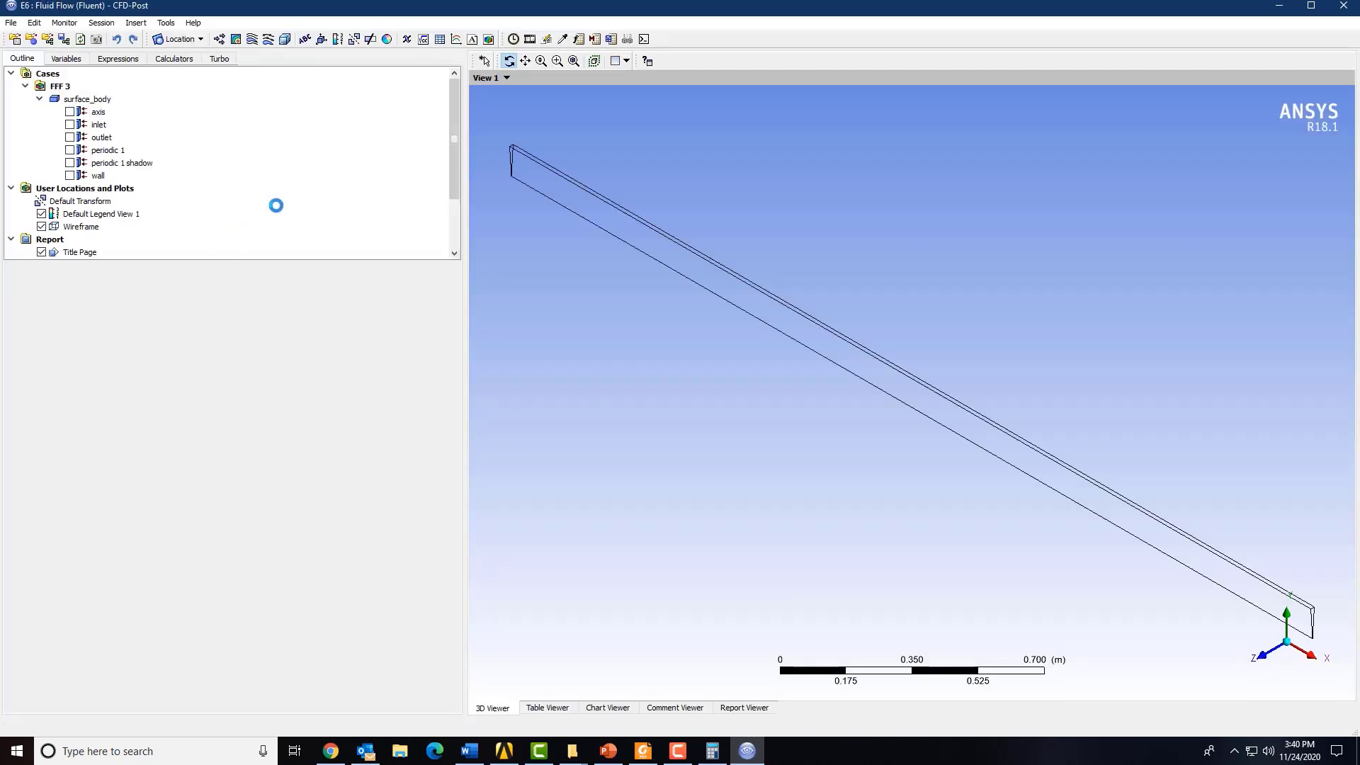
left_click(277, 226)
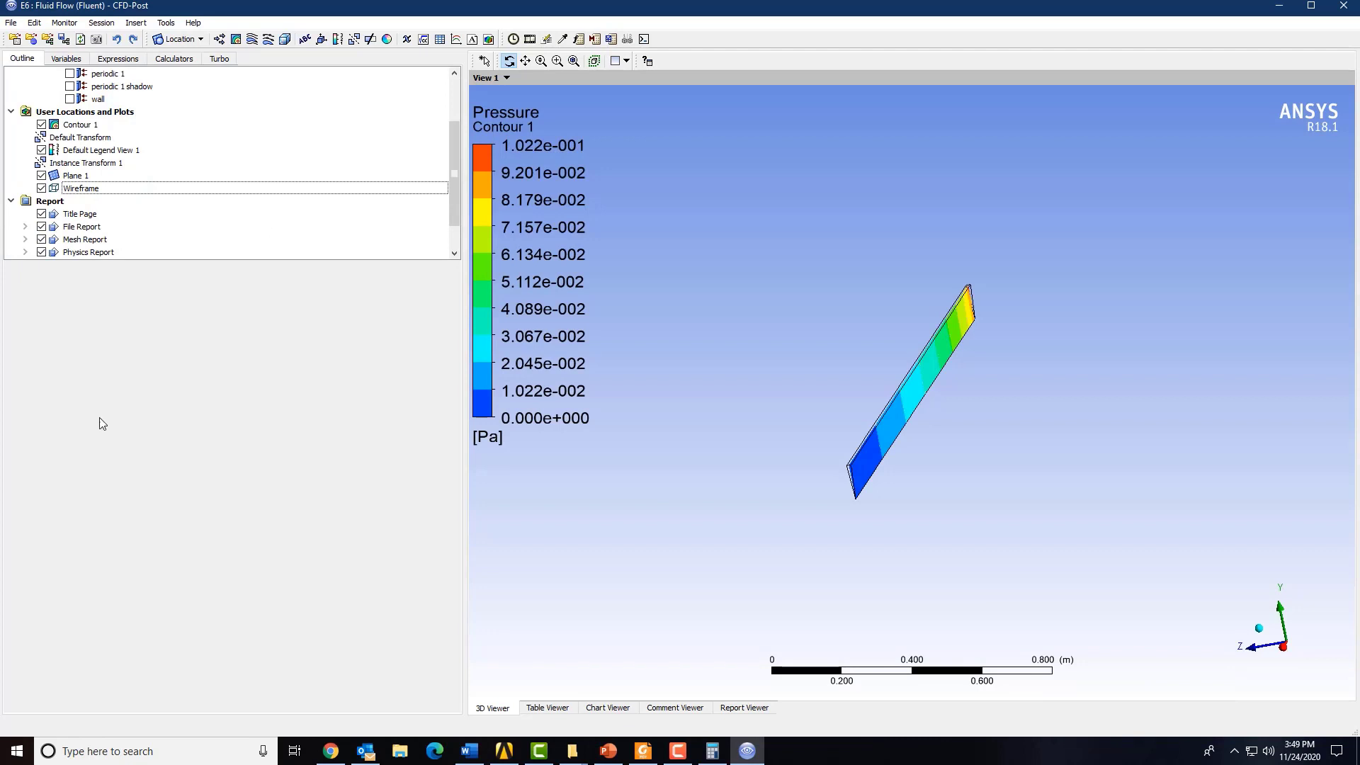
left_click(76, 125)
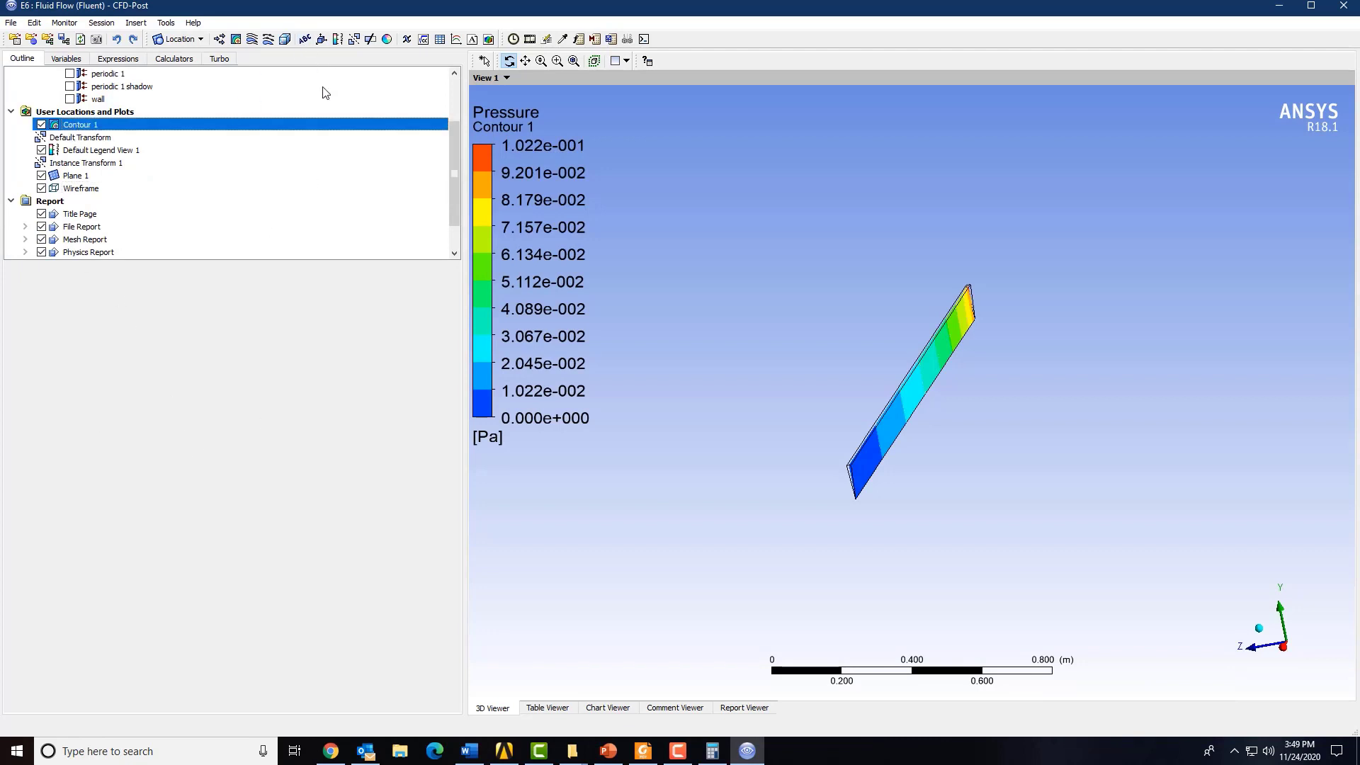
left_click(236, 40)
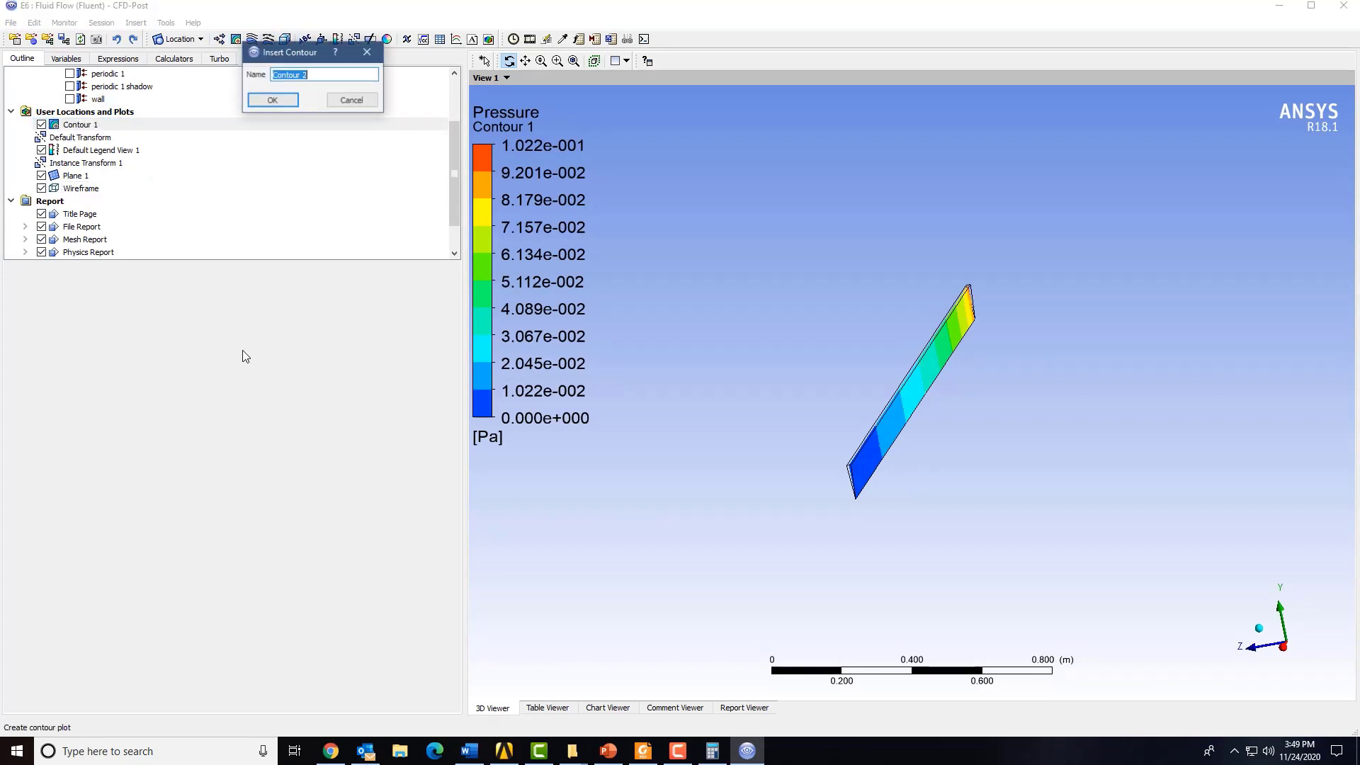
left_click(272, 105)
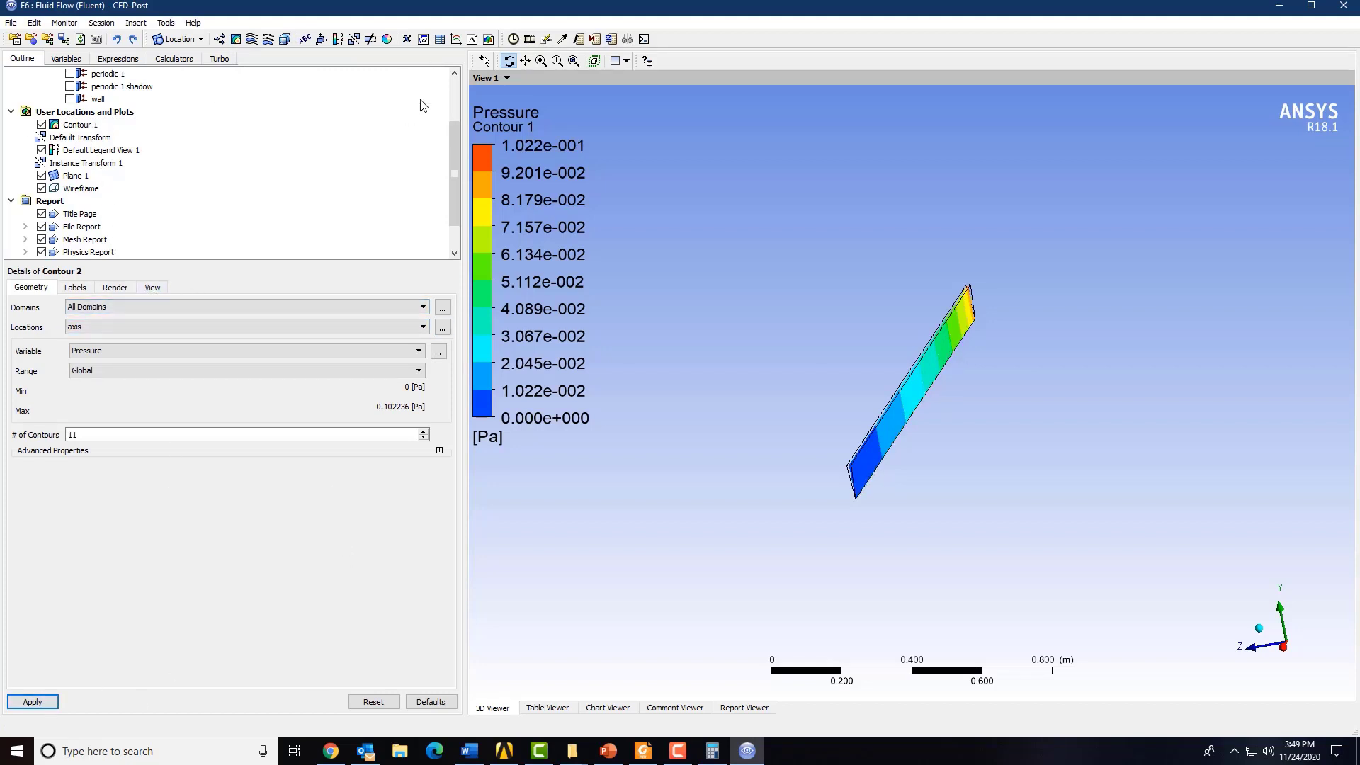
Duplicate the existing pressure contour Contour 1 under the name Contour 2
right_click(84, 125)
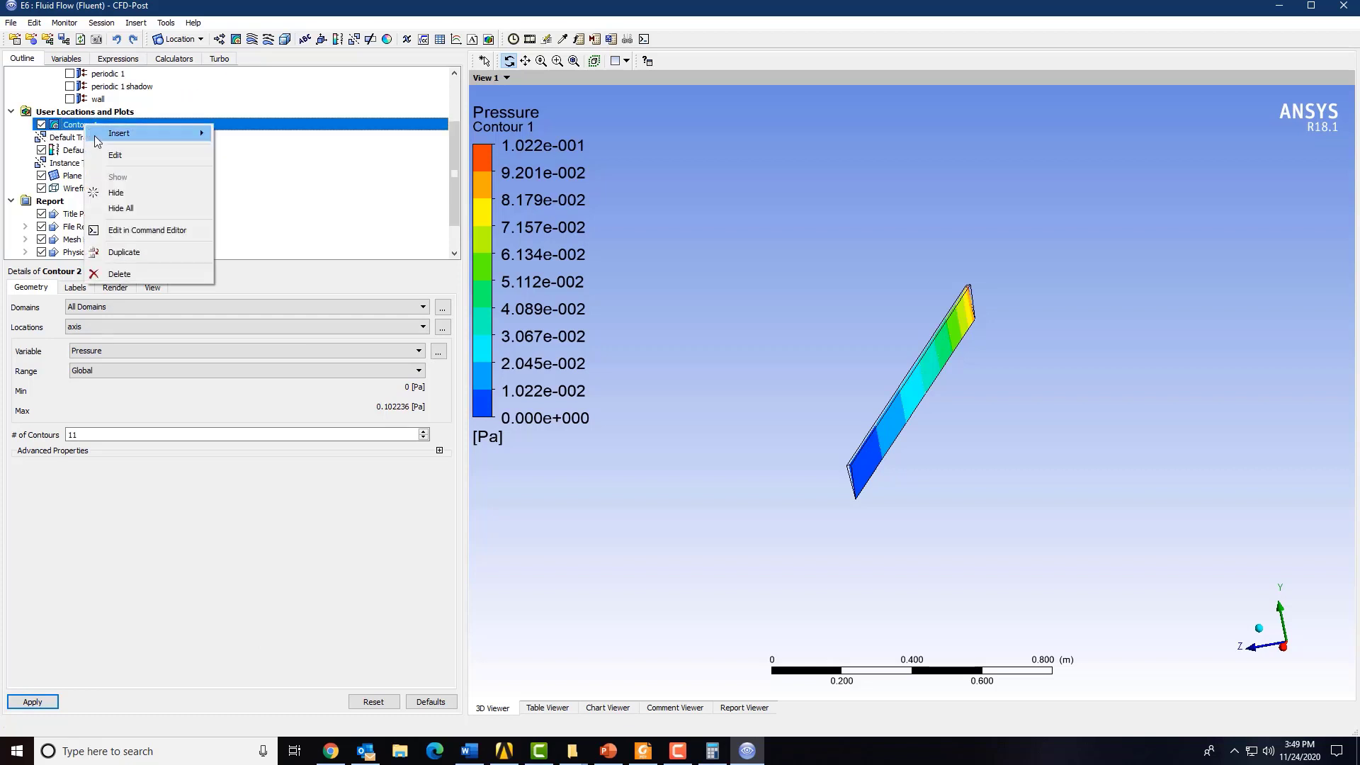
left_click(146, 254)
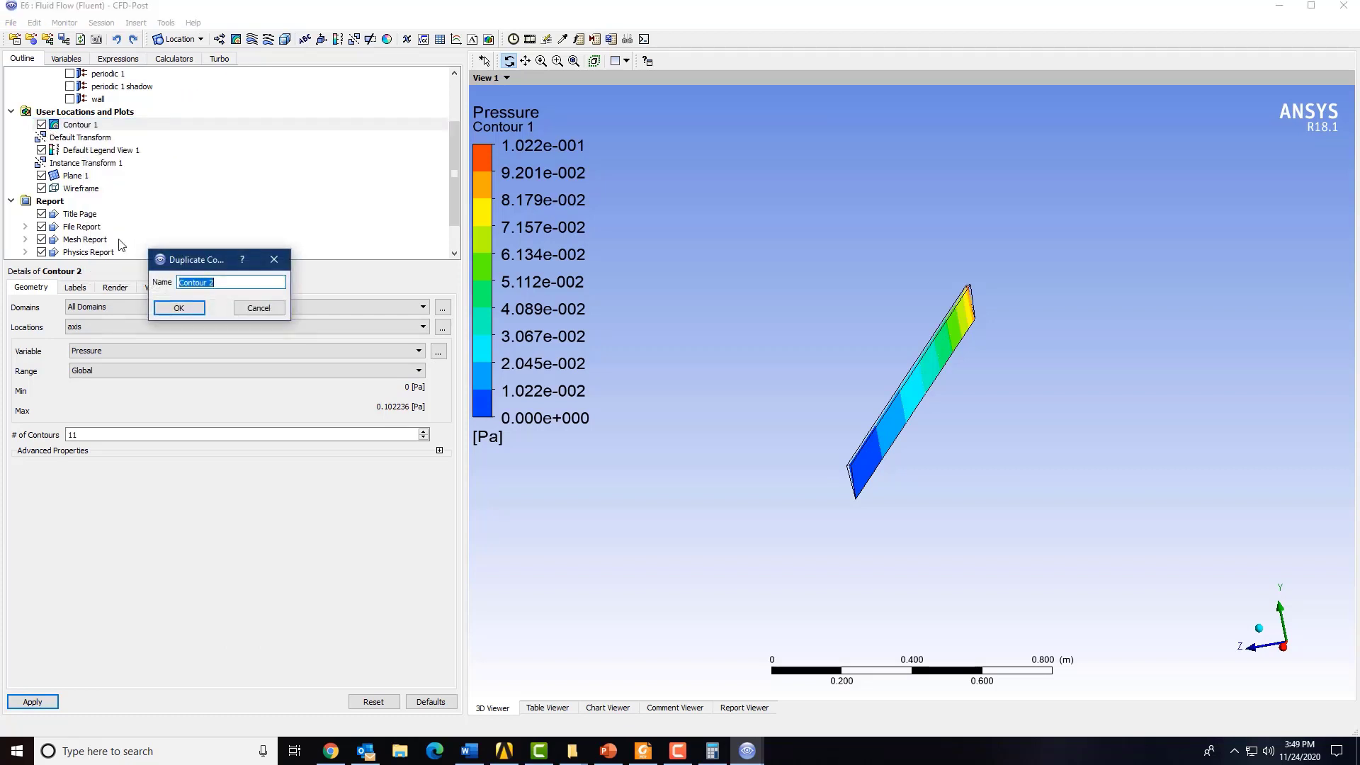
left_click(168, 305)
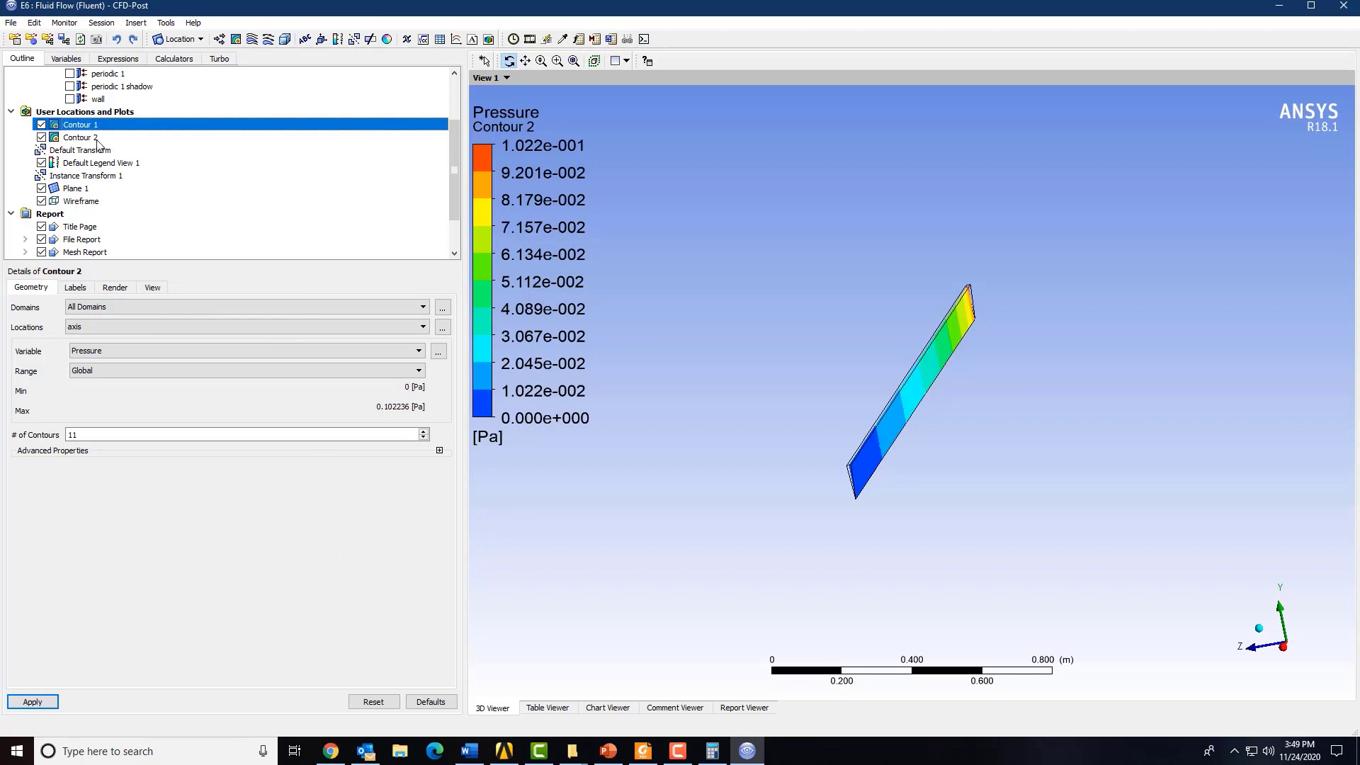
Apply a 90 degree principal-axis rotation about X to Contour 2 and disable its instancing transform
left_click(97, 139)
left_click(151, 286)
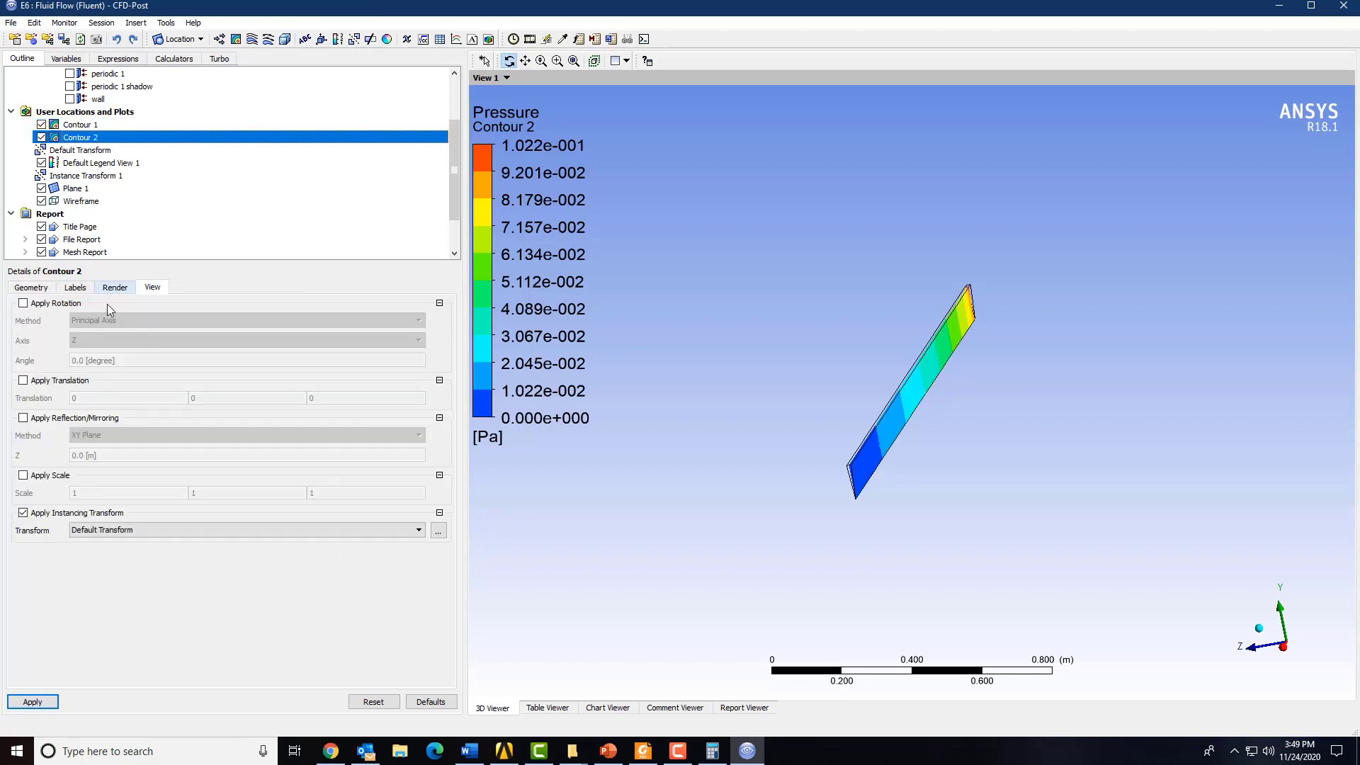
left_click(41, 305)
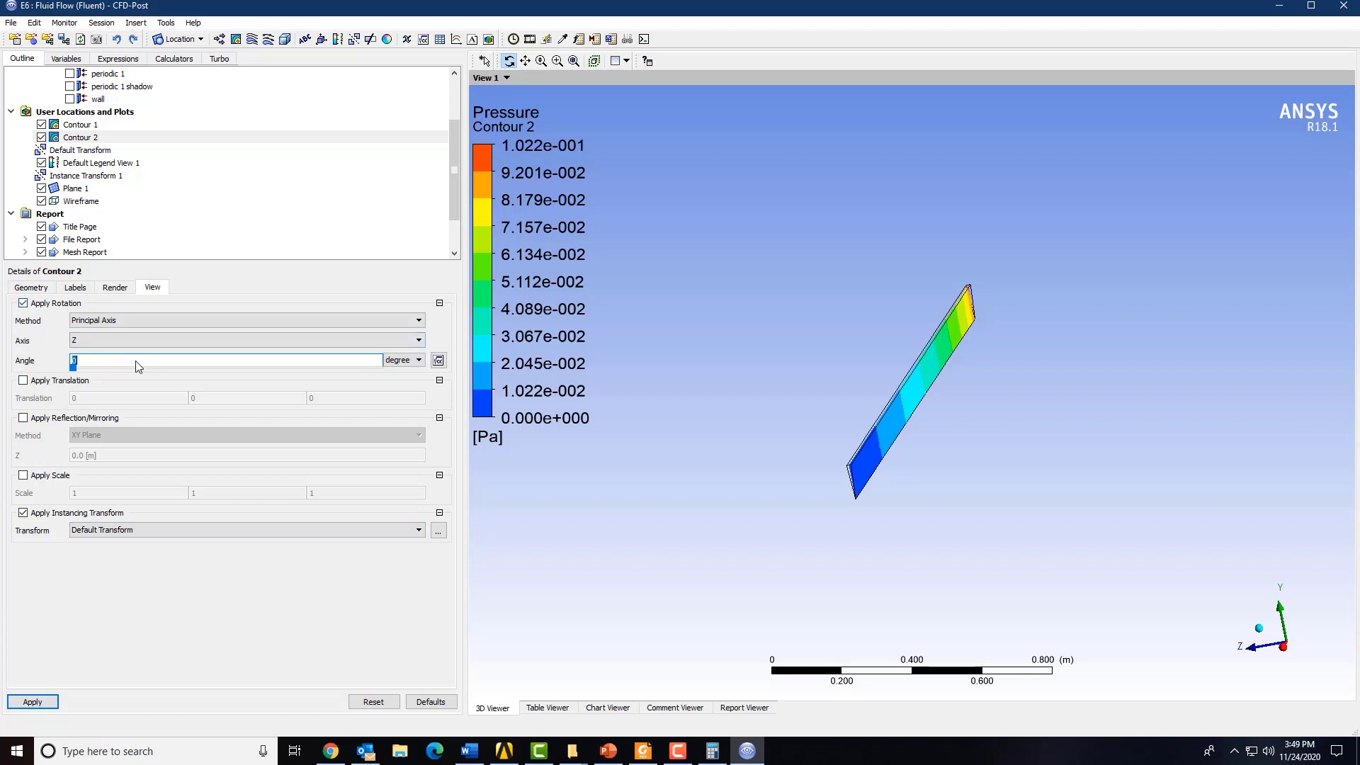
left_click(135, 341)
left_click(135, 354)
left_click(130, 362)
left_click(34, 701)
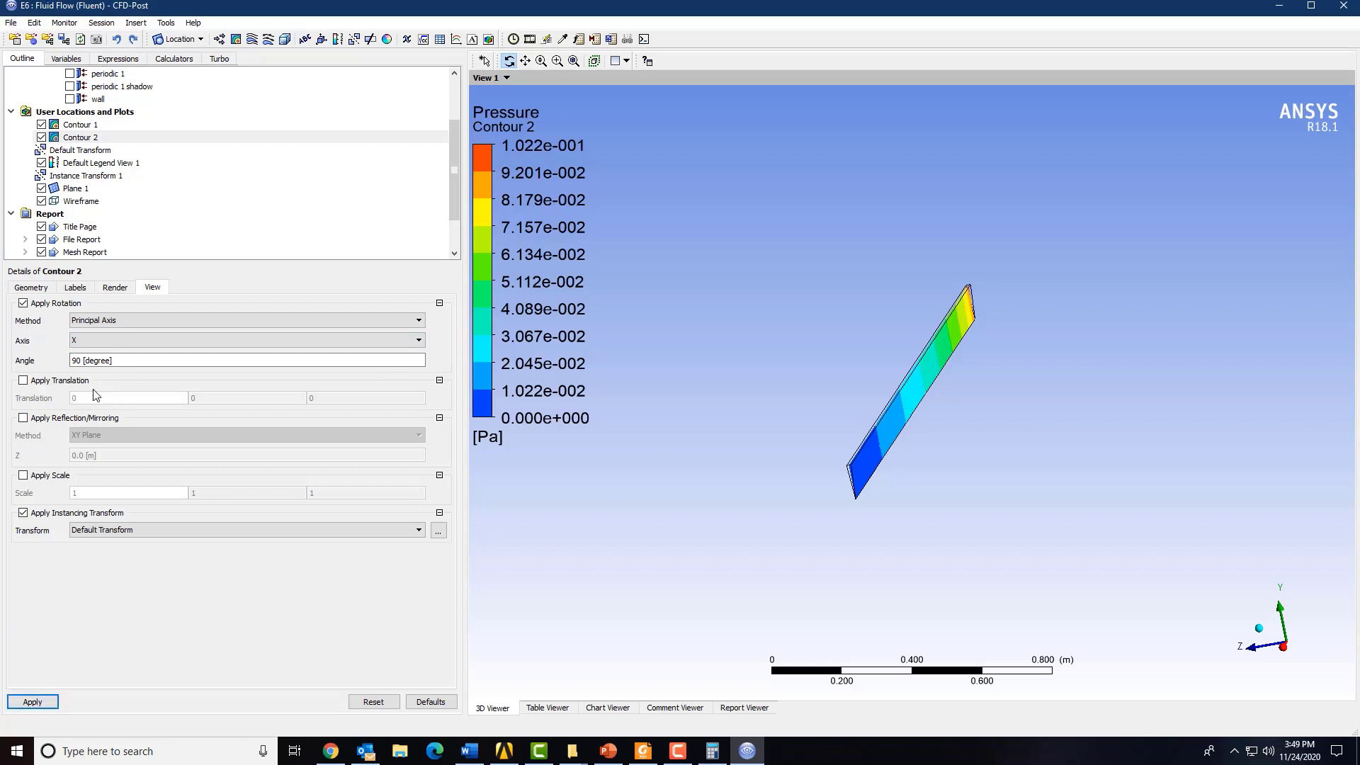
left_click(56, 513)
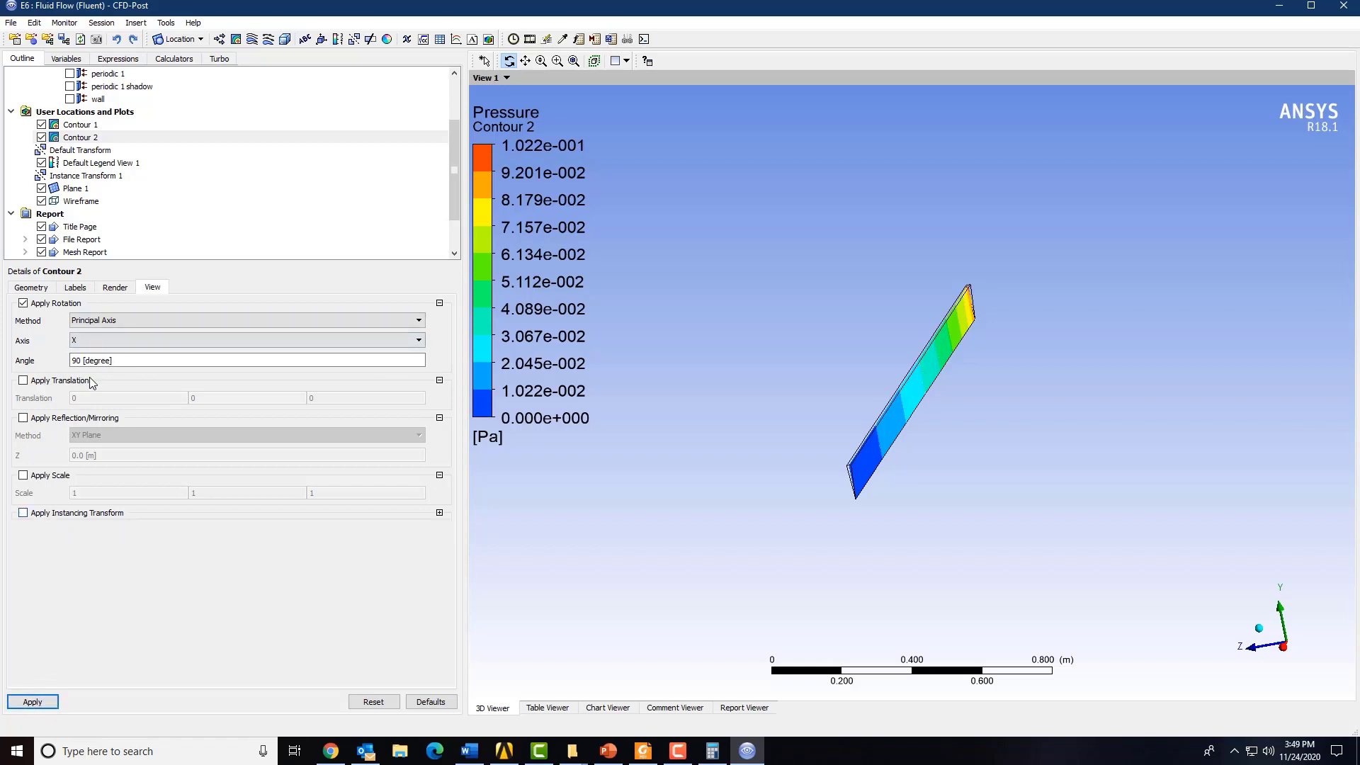
left_click_drag(908, 389, 873, 413)
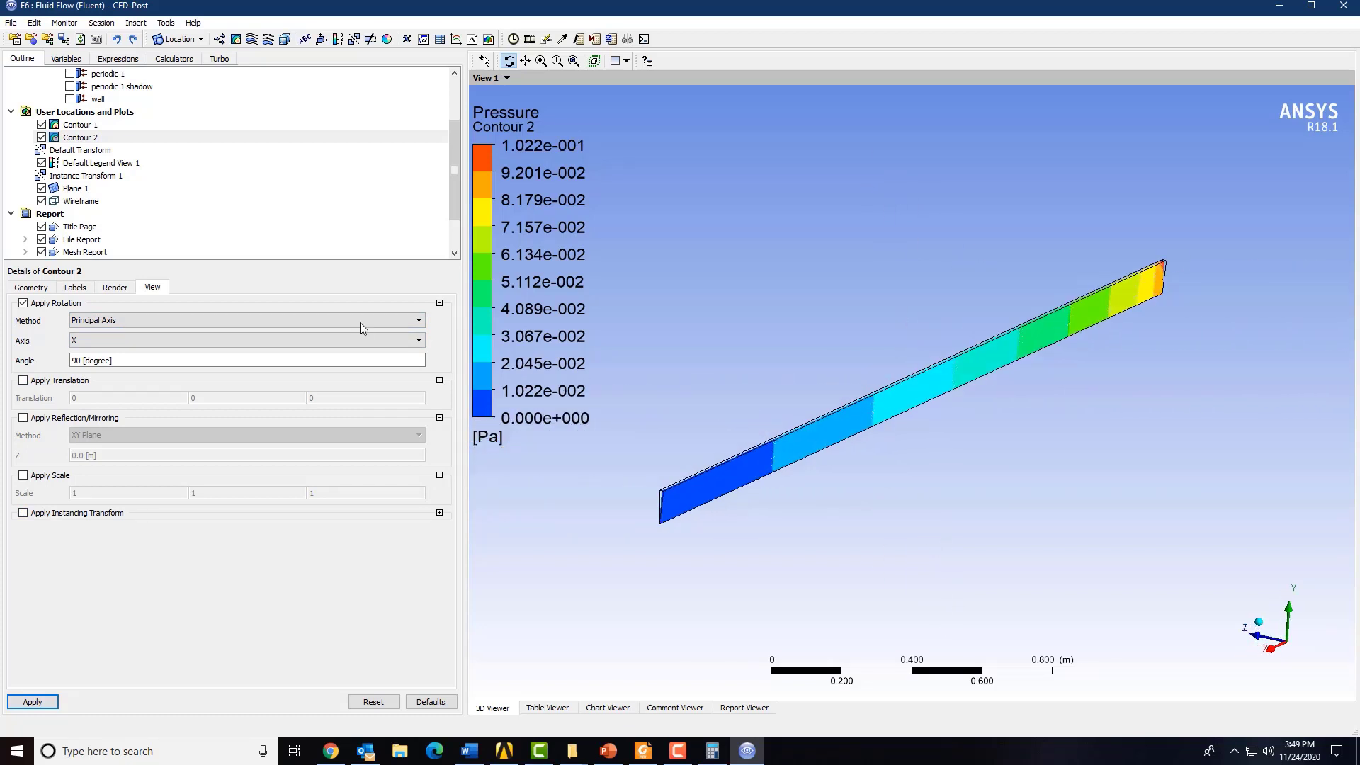
Set the location of Contour 2 to Plane 1 and apply the change
left_click(31, 287)
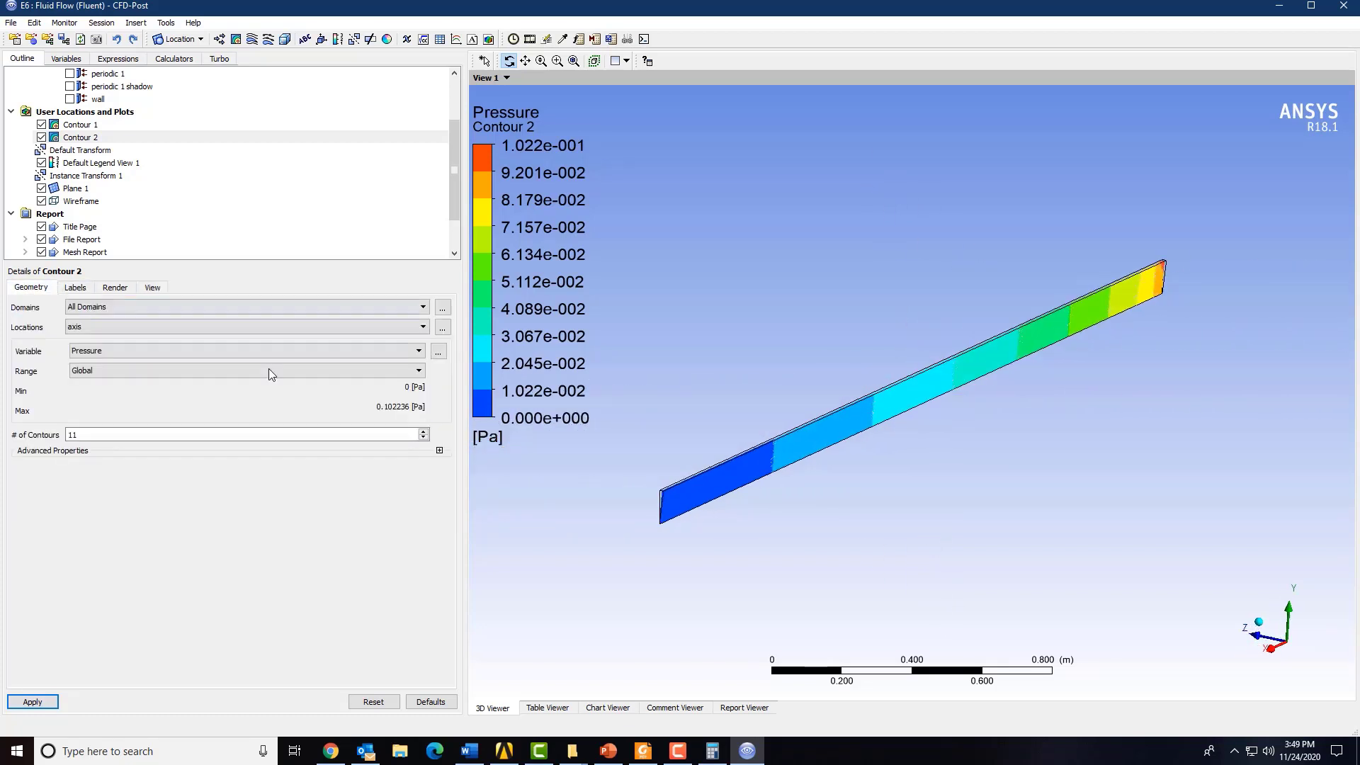
left_click(440, 327)
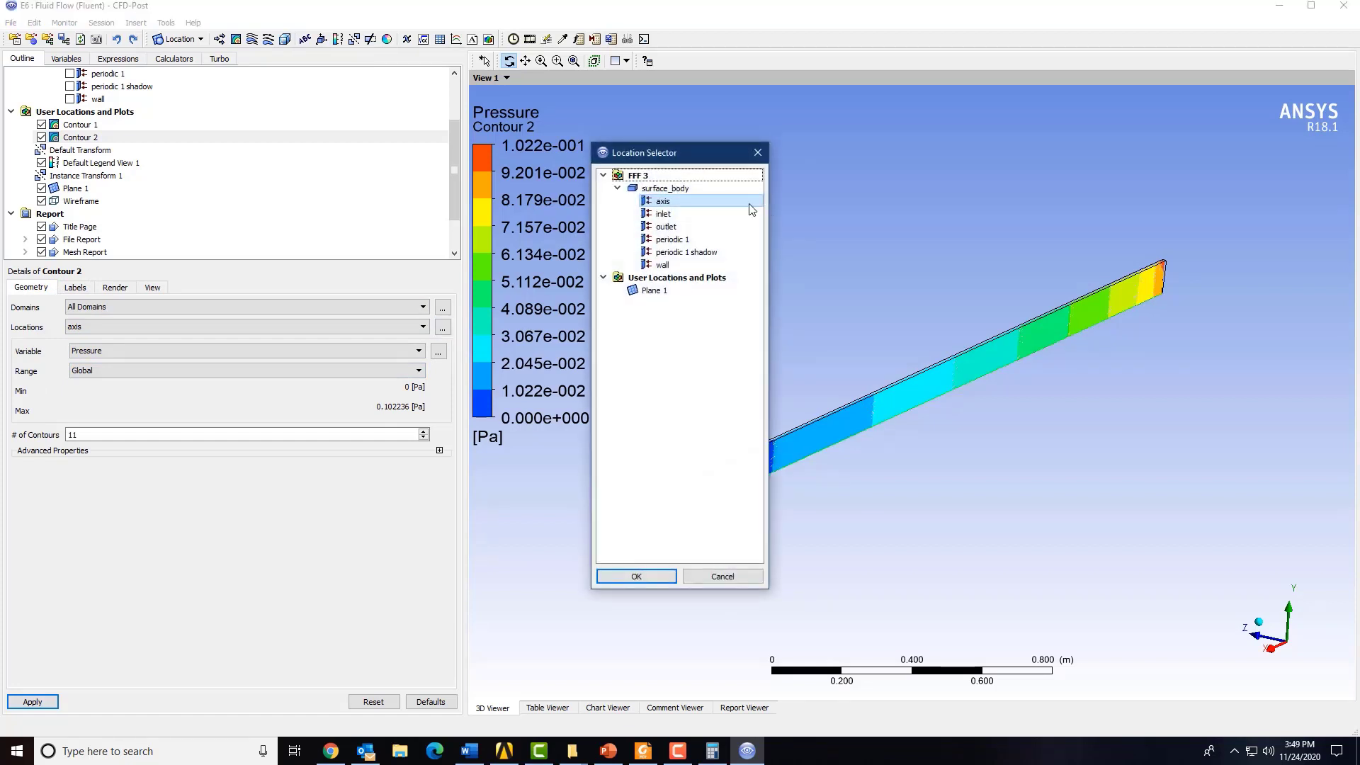
left_click(654, 290)
left_click(643, 576)
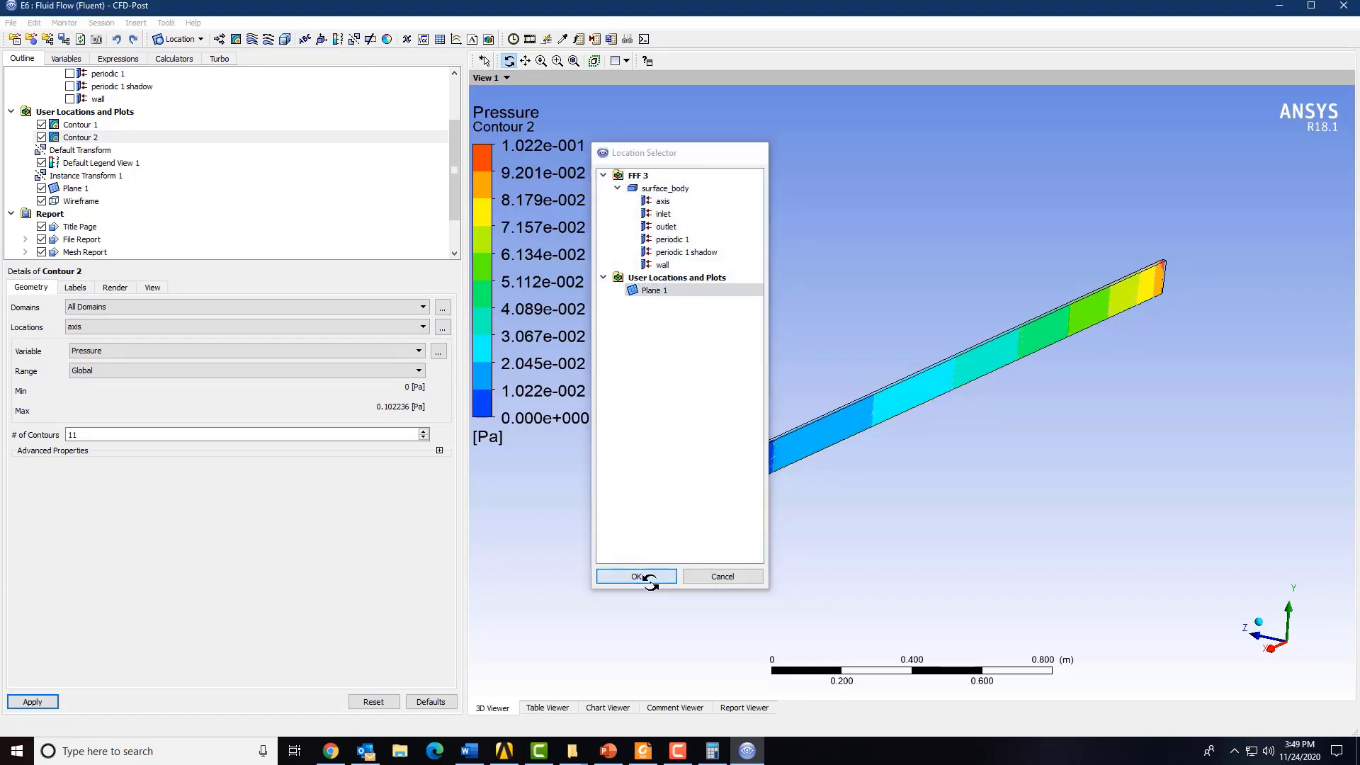
left_click(32, 702)
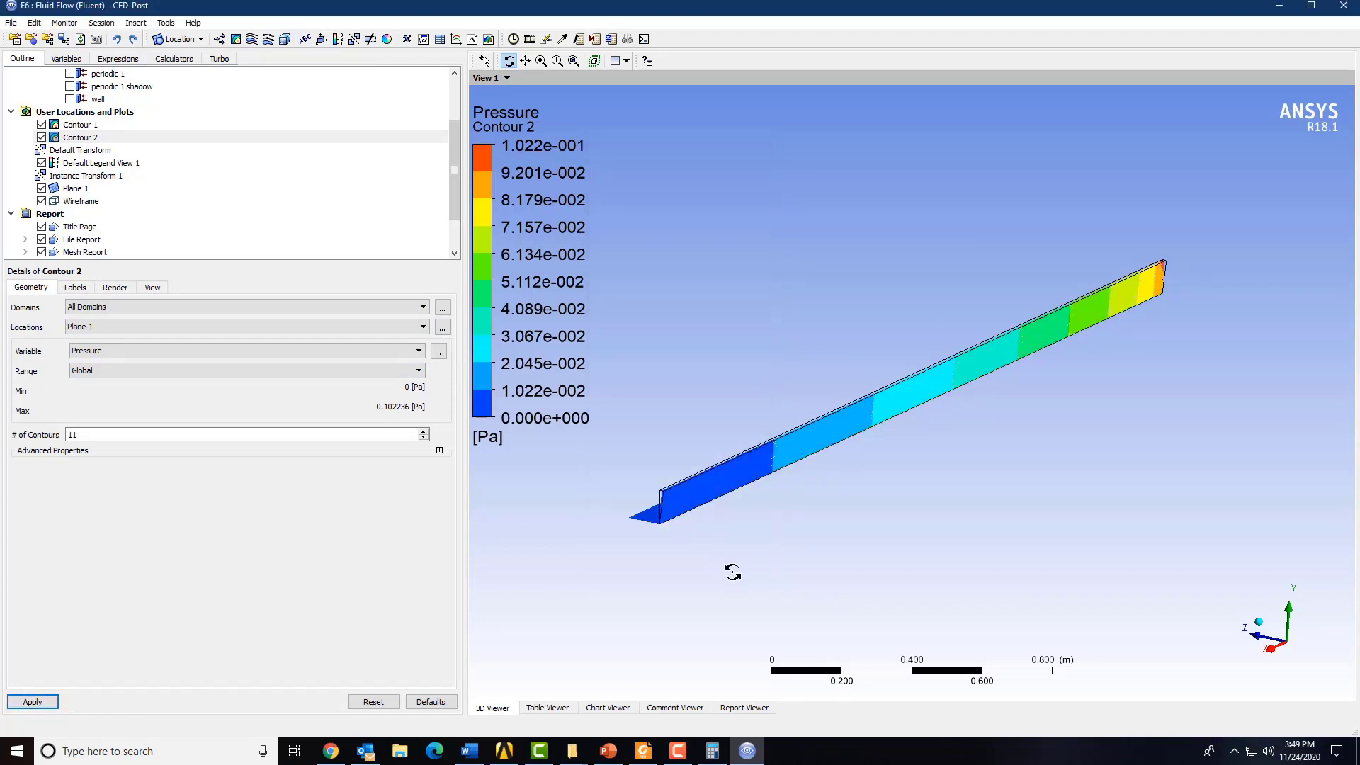
mouse_move(731, 574)
left_mouse_down()
mouse_move(798, 574)
mouse_move(739, 594)
left_mouse_up()
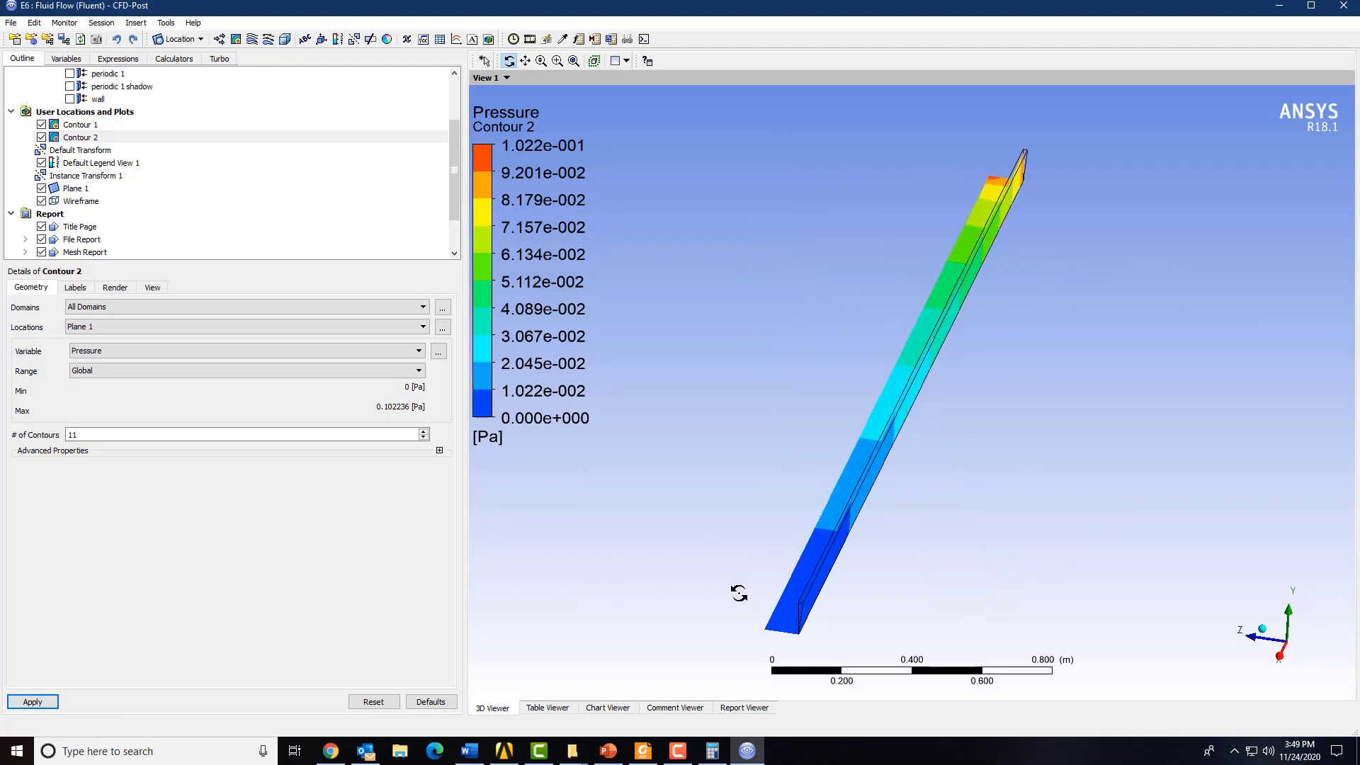
Duplicate the rotated Contour 2 as Contour 3
left_click(76, 125)
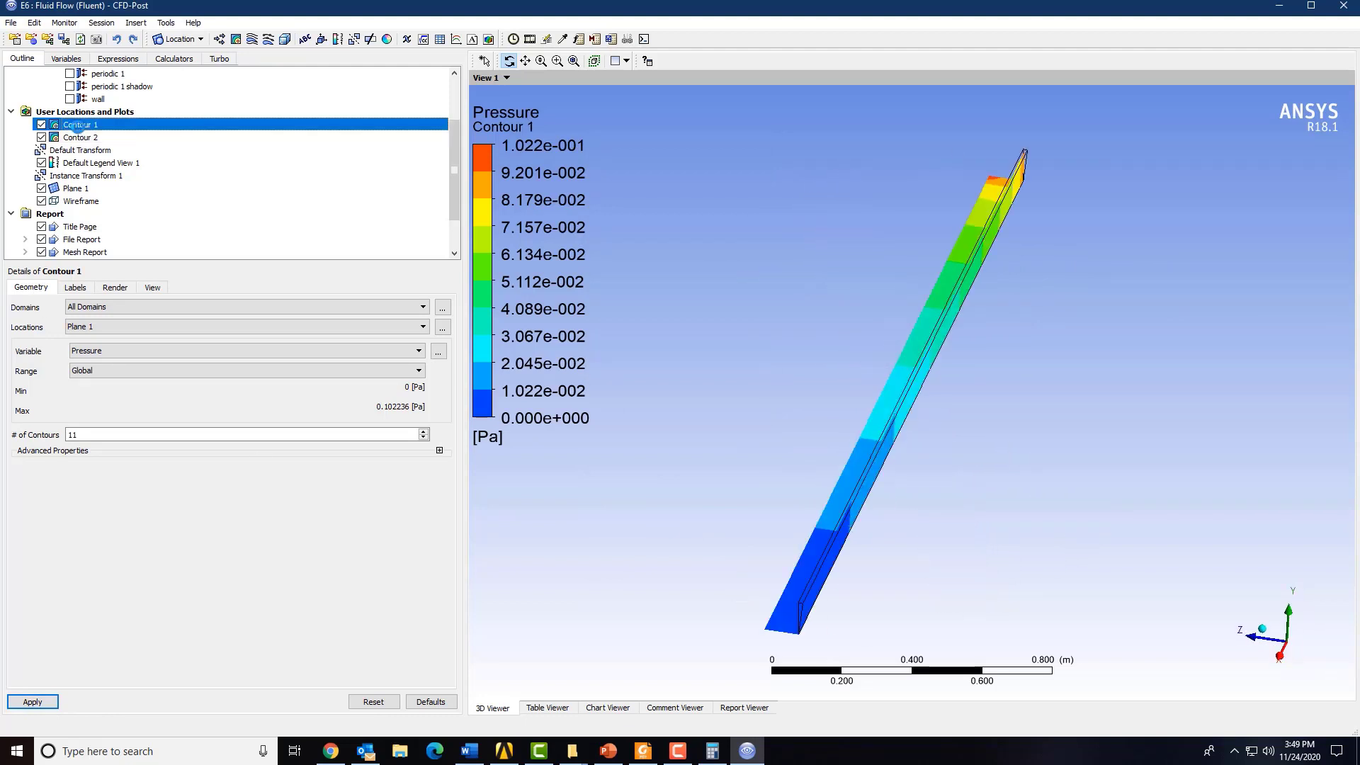
left_click(77, 137)
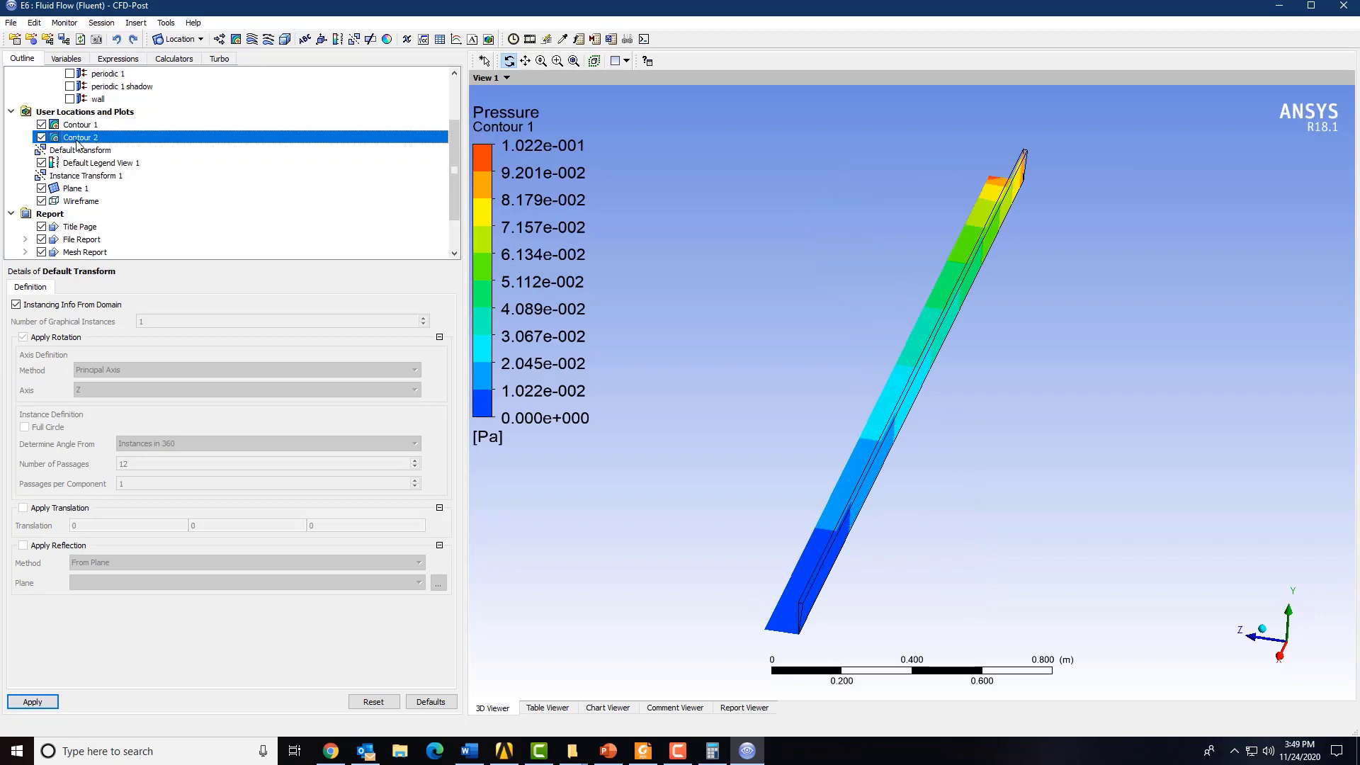
right_click(76, 139)
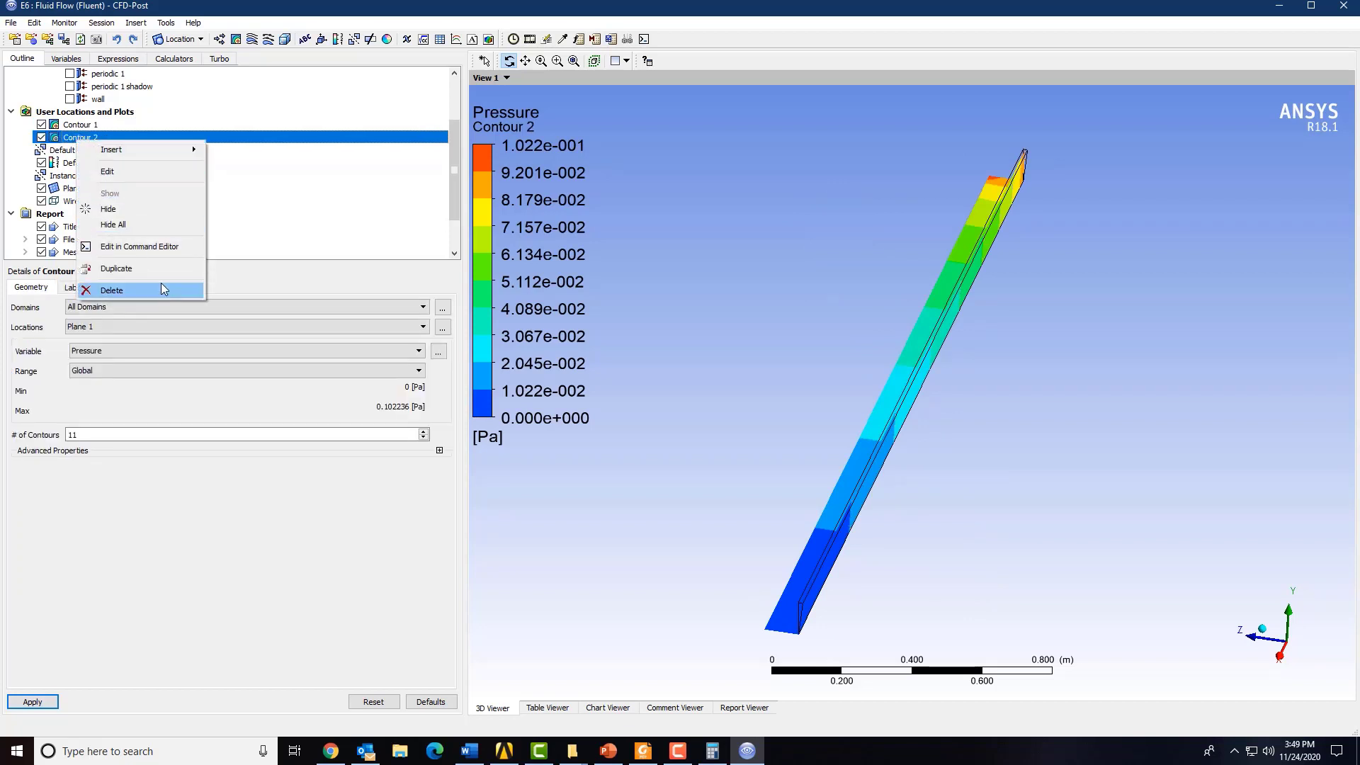
left_click(116, 269)
left_click(204, 332)
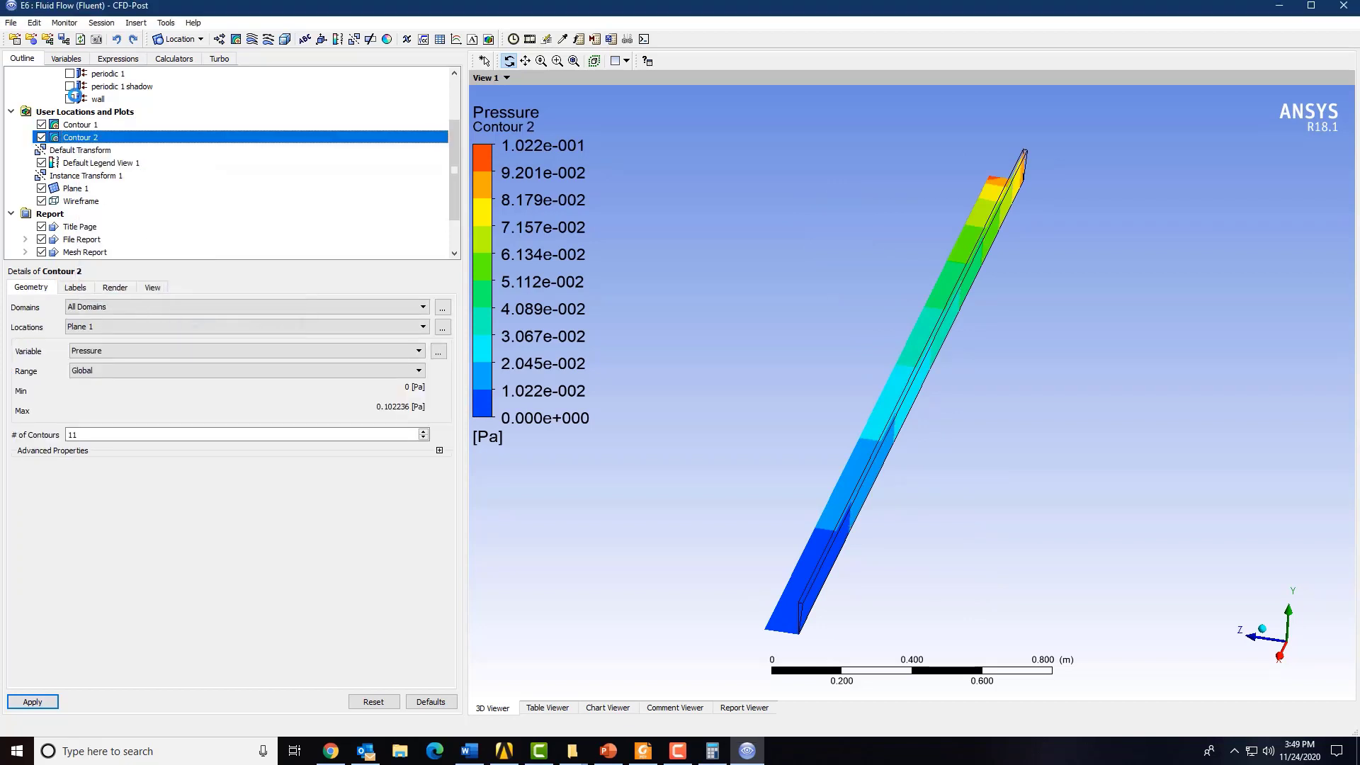
Set the rotation angle of Contour 3 about the X axis to 180 degrees and apply it
left_click(95, 151)
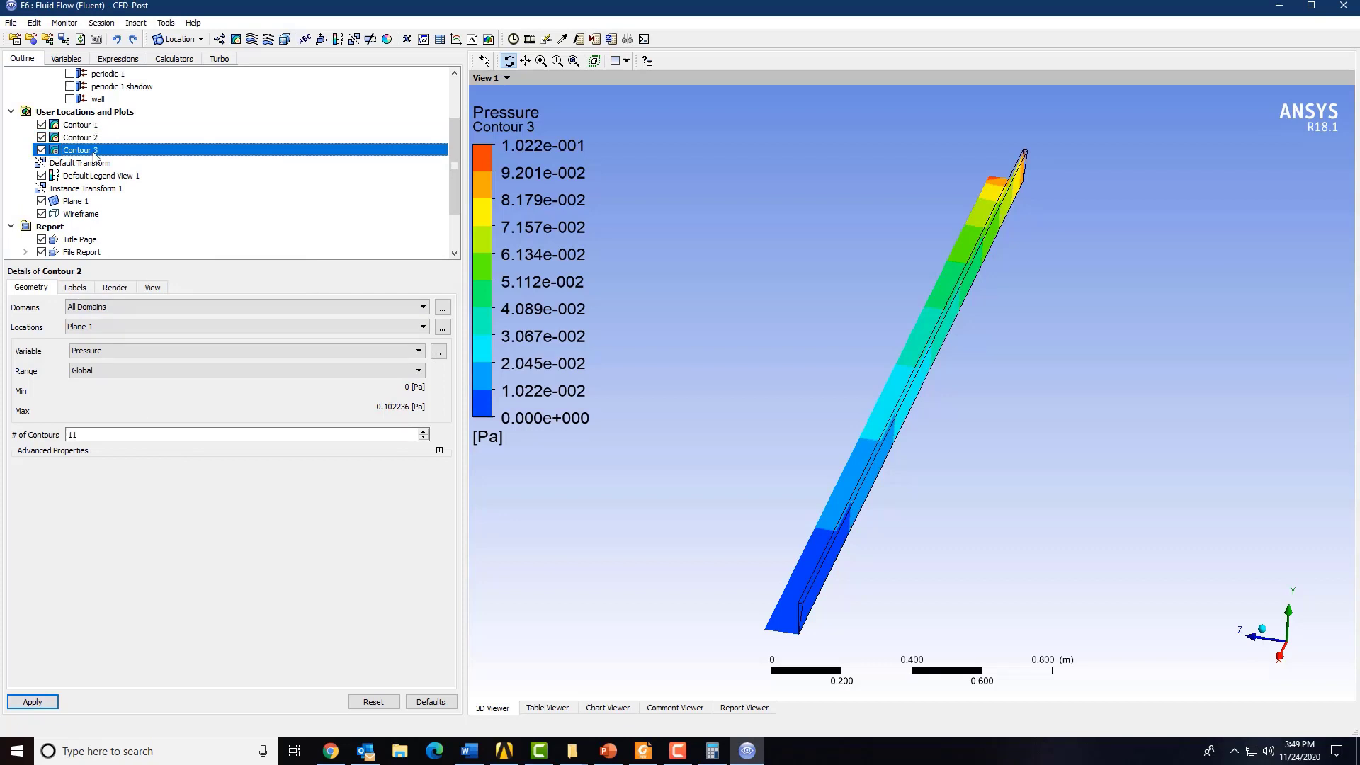
left_click(152, 287)
left_click(111, 362)
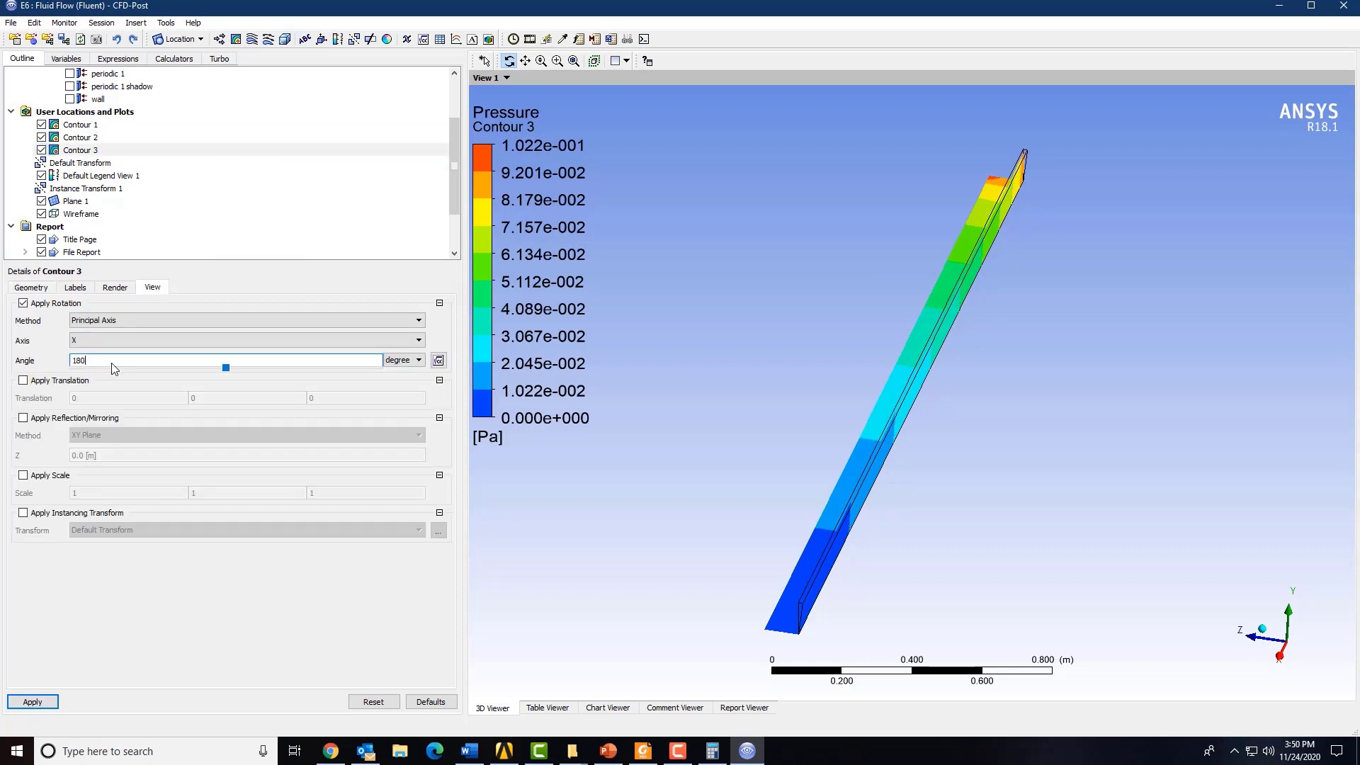
left_click(419, 361)
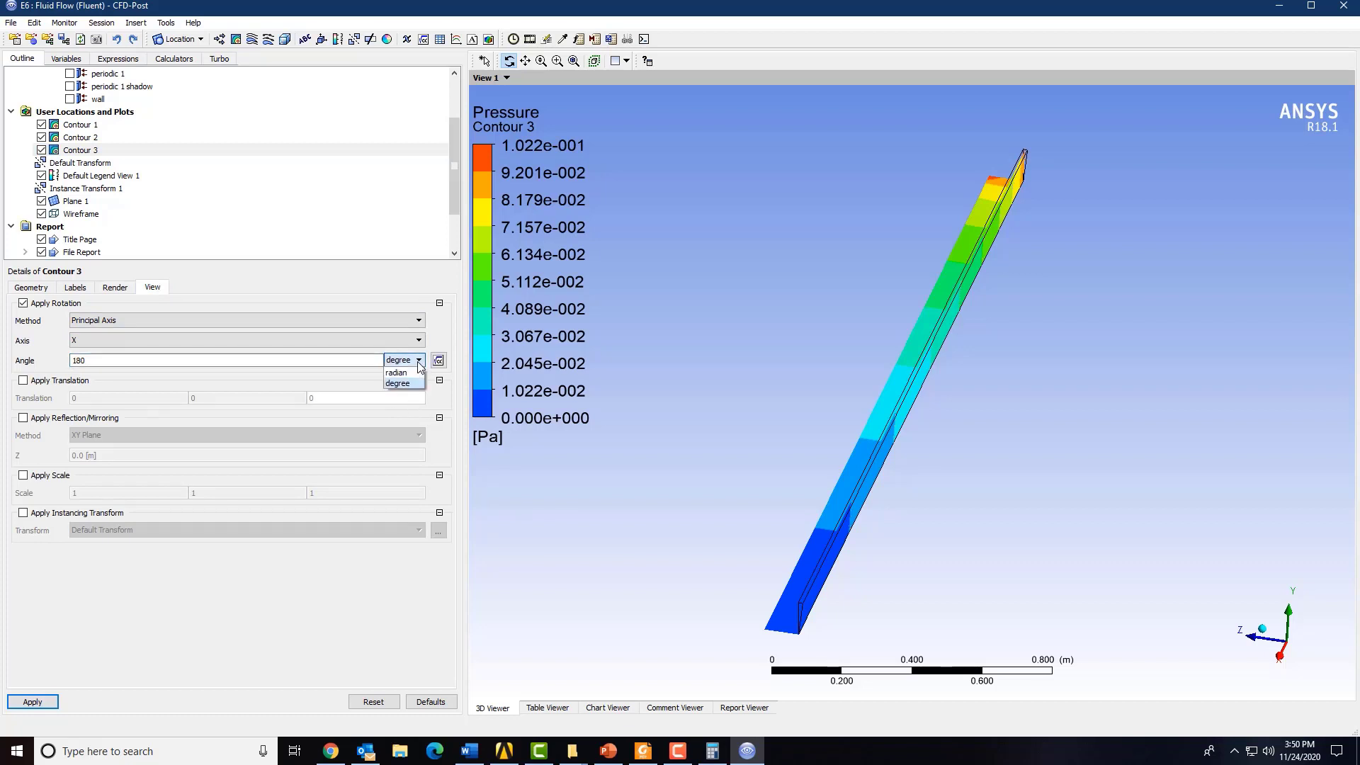
left_click(299, 365)
left_click(32, 702)
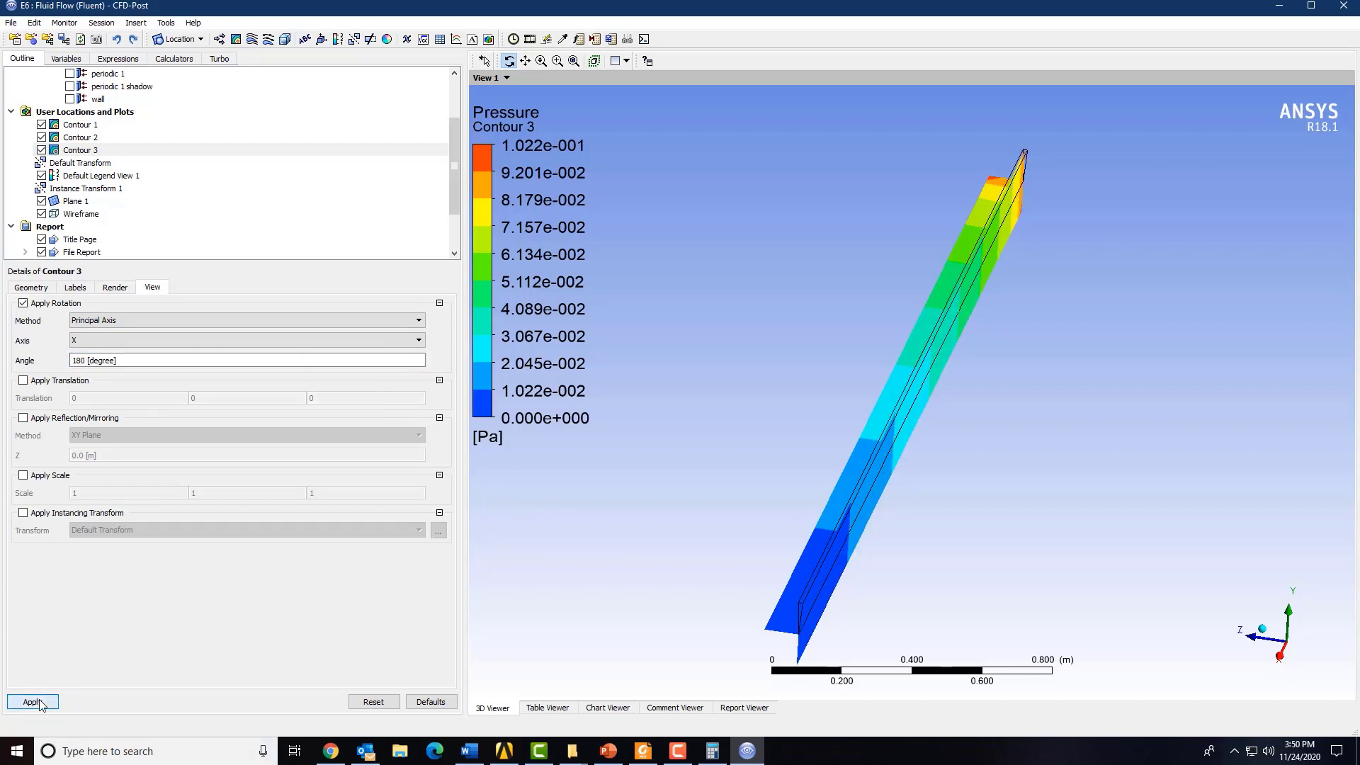
left_click_drag(853, 465, 531, 549)
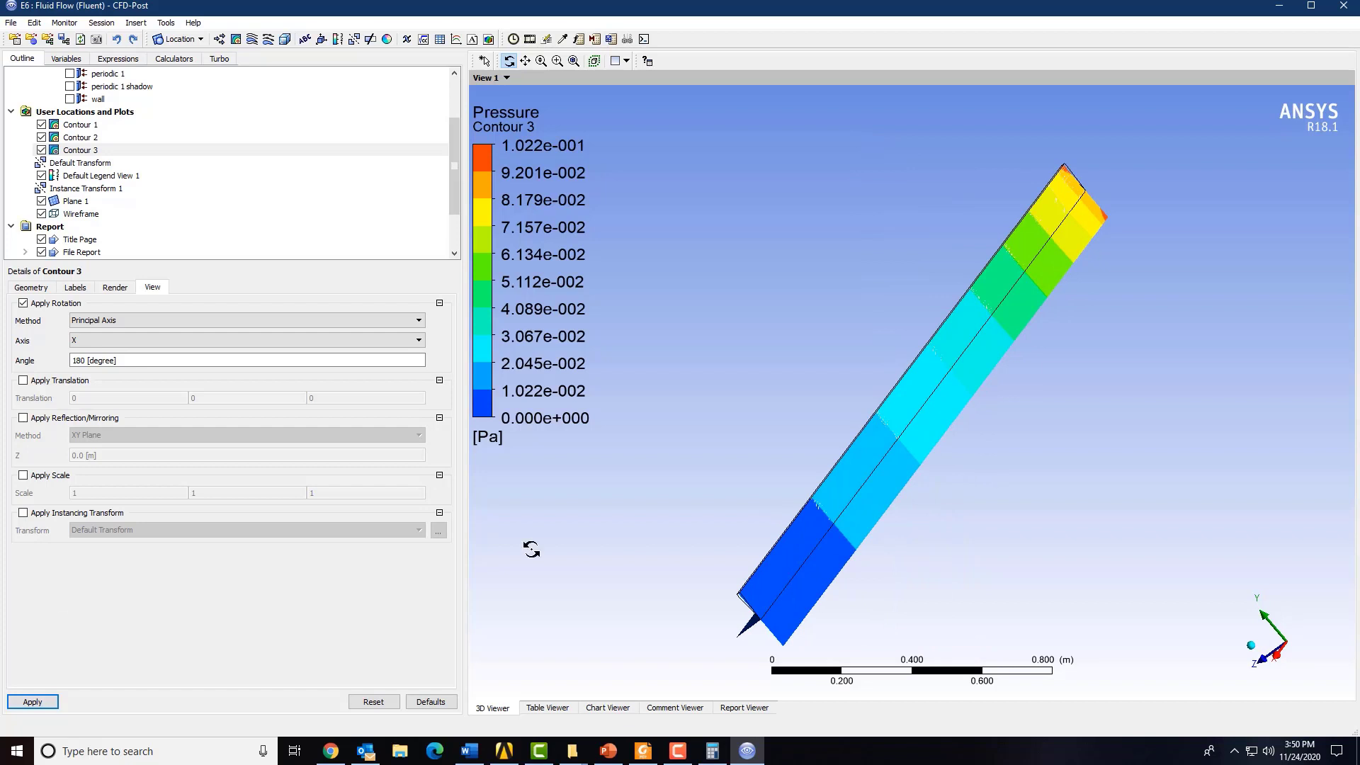
Duplicate Contour 3 as Contour 4, keeping the same rotation settings
right_click(72, 150)
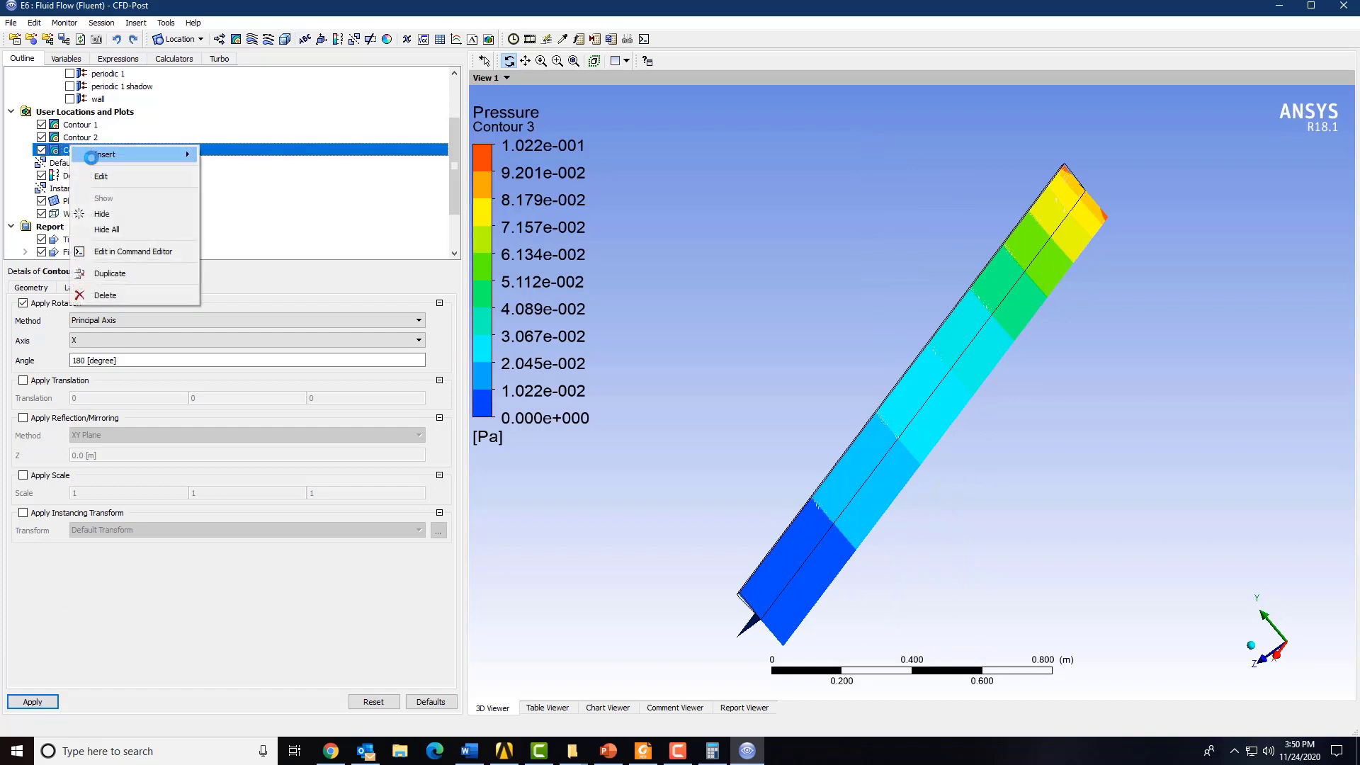
left_click(111, 272)
left_click(128, 328)
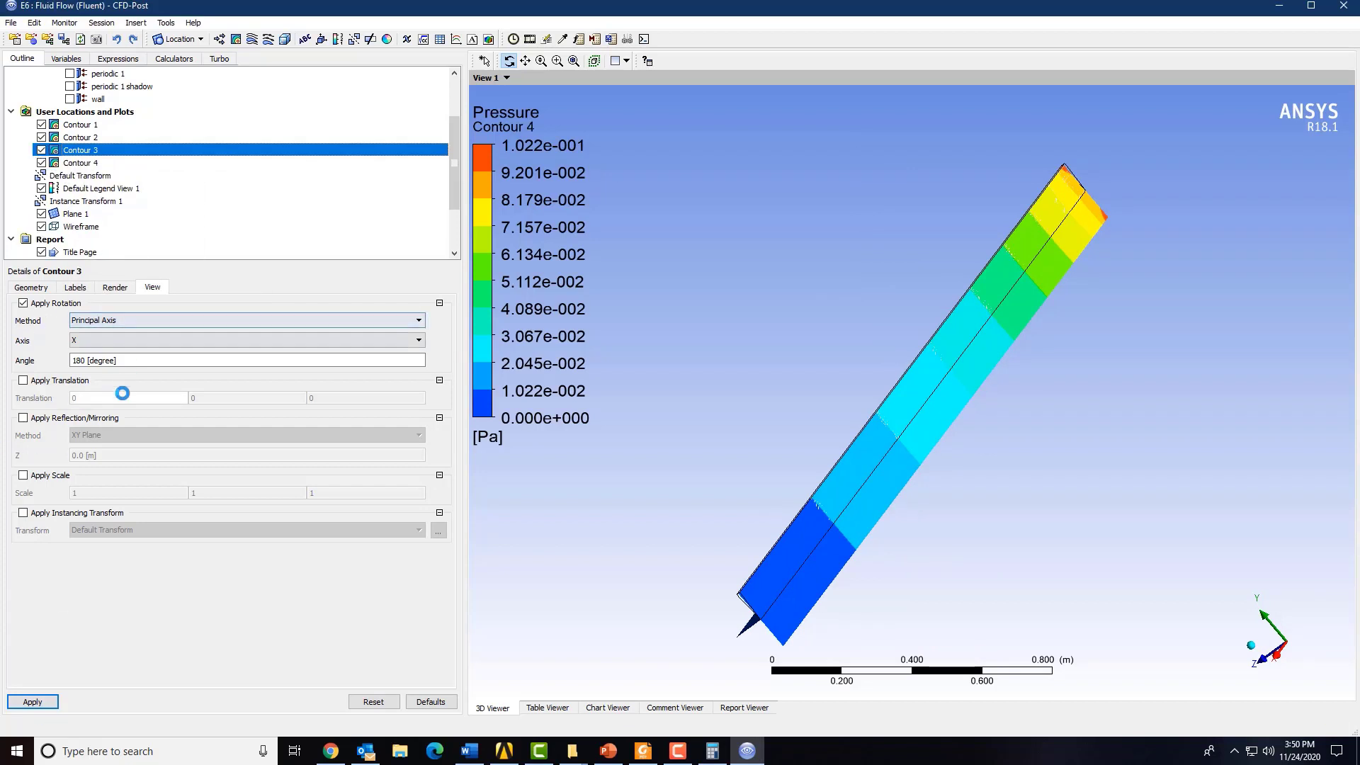
Set the rotation angle of Contour 3 about the X axis to 270 degrees, apply it and check the rotated contours
left_click(122, 360)
type("270")
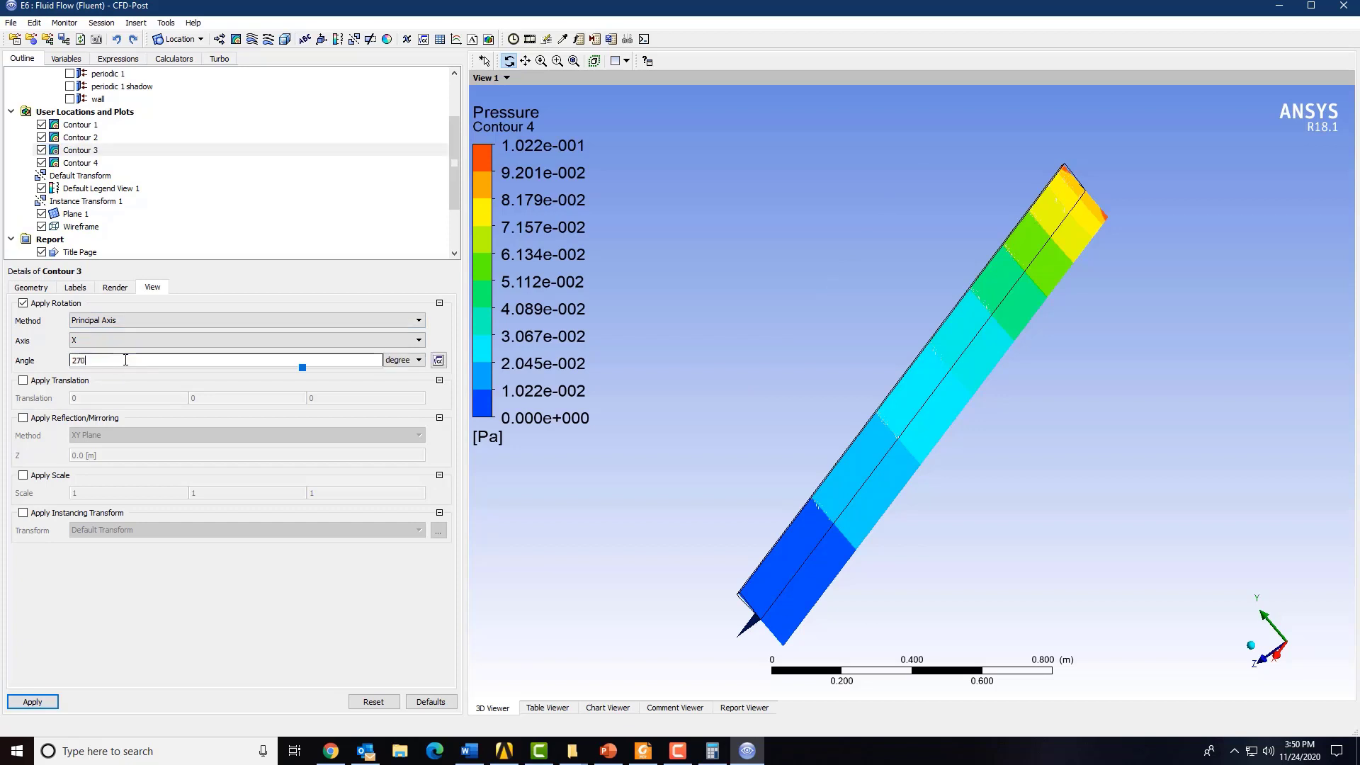
left_click(33, 701)
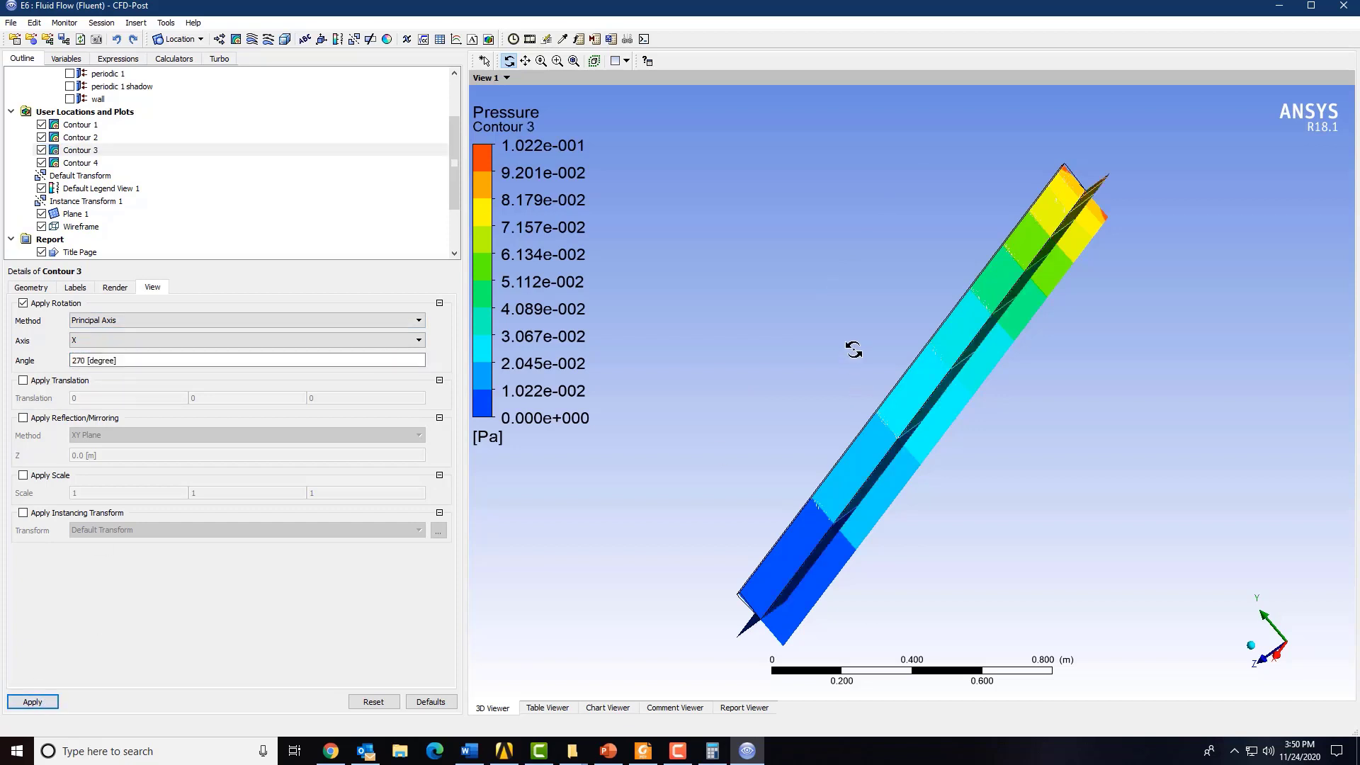
left_click_drag(852, 349, 943, 483)
scroll(69, 212, "up", 2)
scroll(69, 212, "down", 4)
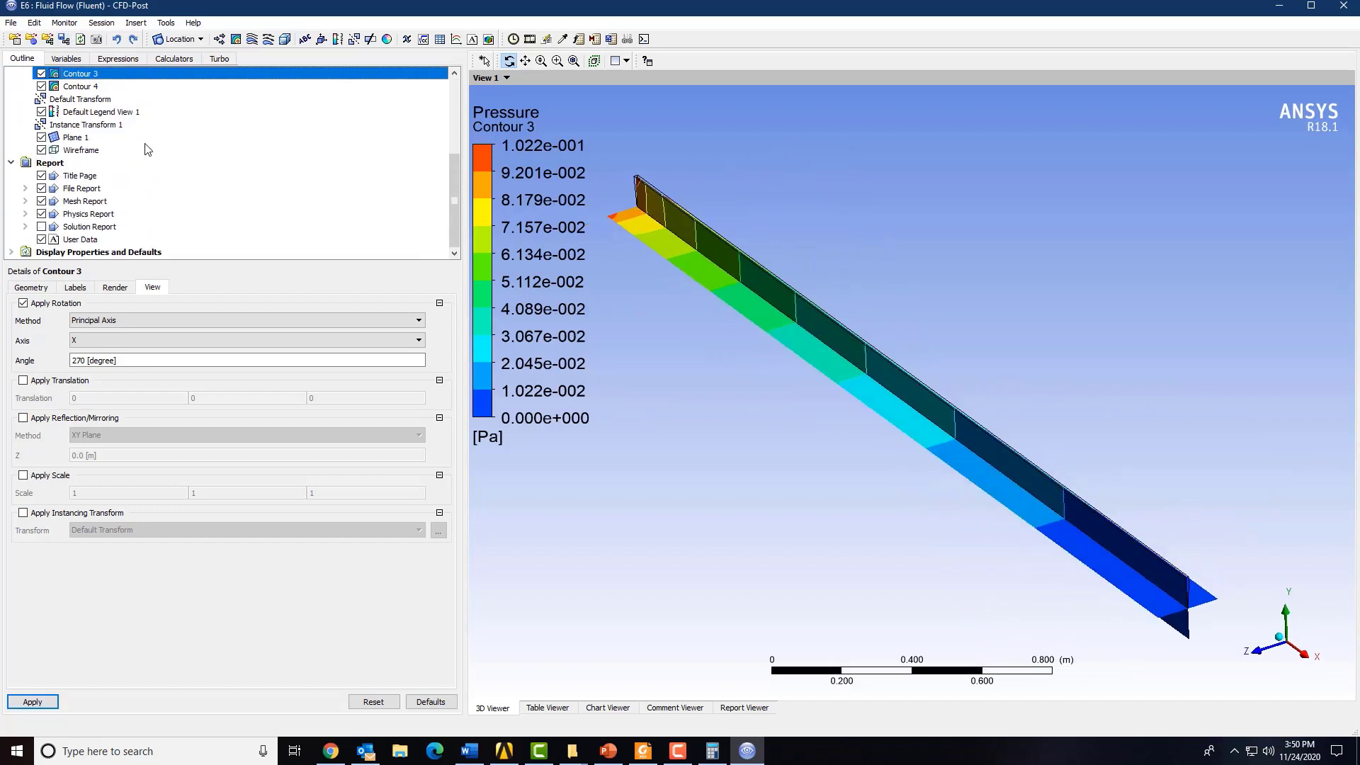
left_click_drag(1122, 282, 1066, 315)
scroll(1067, 315, "up", 2)
scroll(1067, 314, "down", 6)
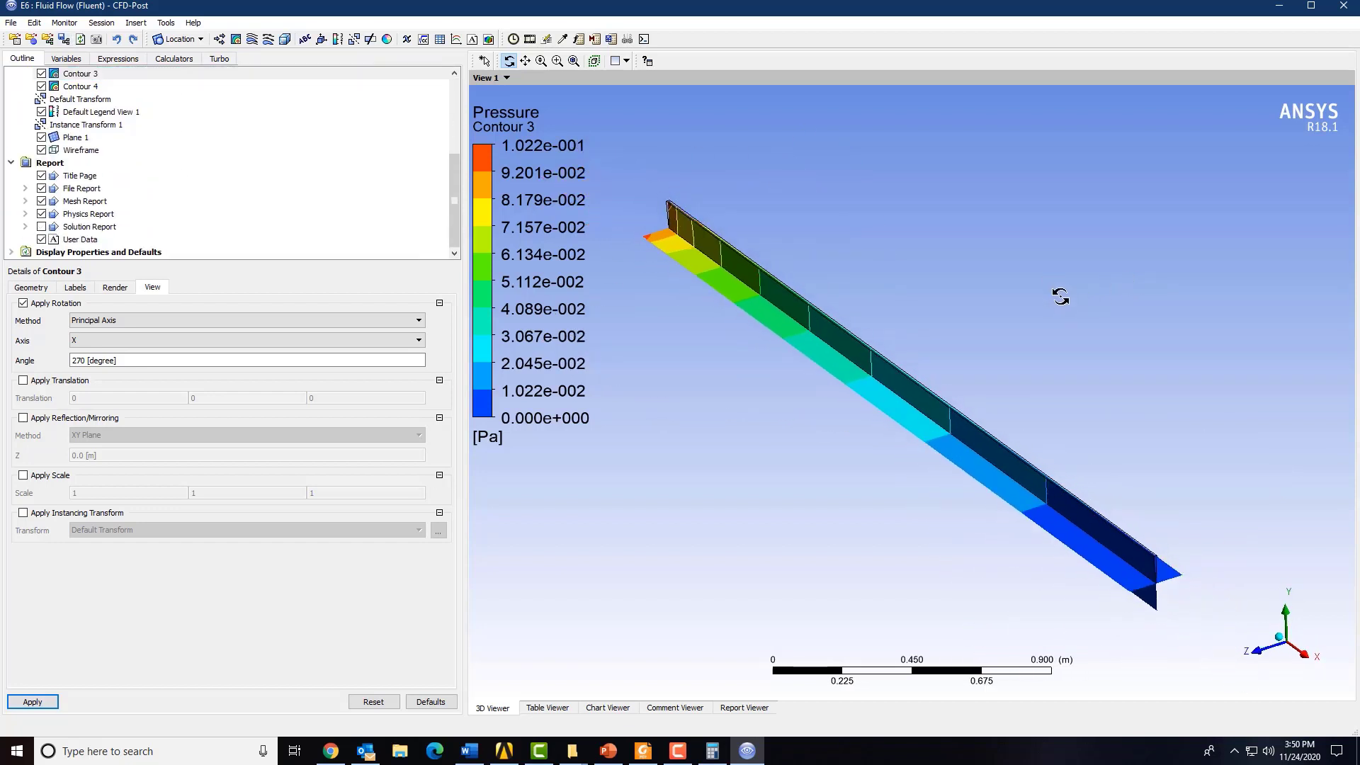